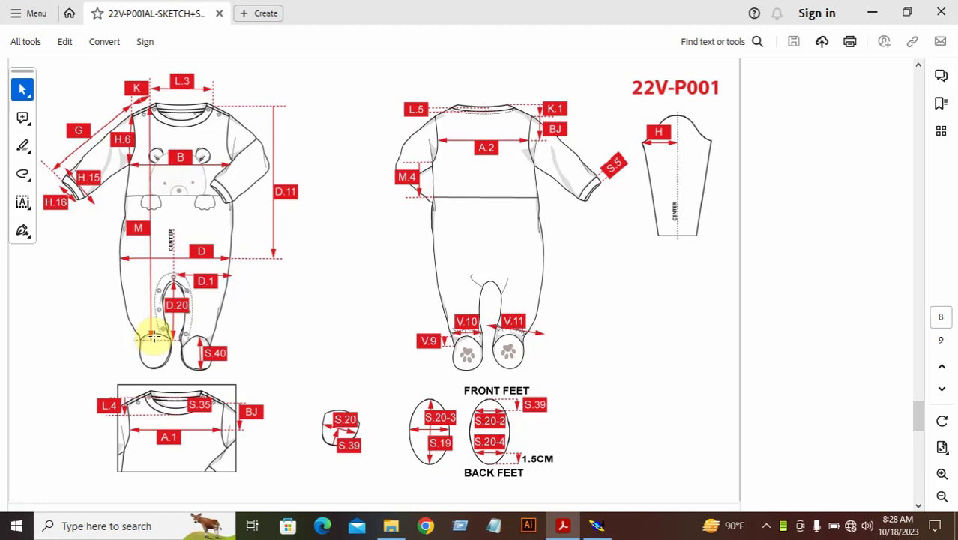
- Look up the chest width, hip width and total length for size 0M-1M in the tech pack's dimensions table
scroll(357, 292, "up", 15)
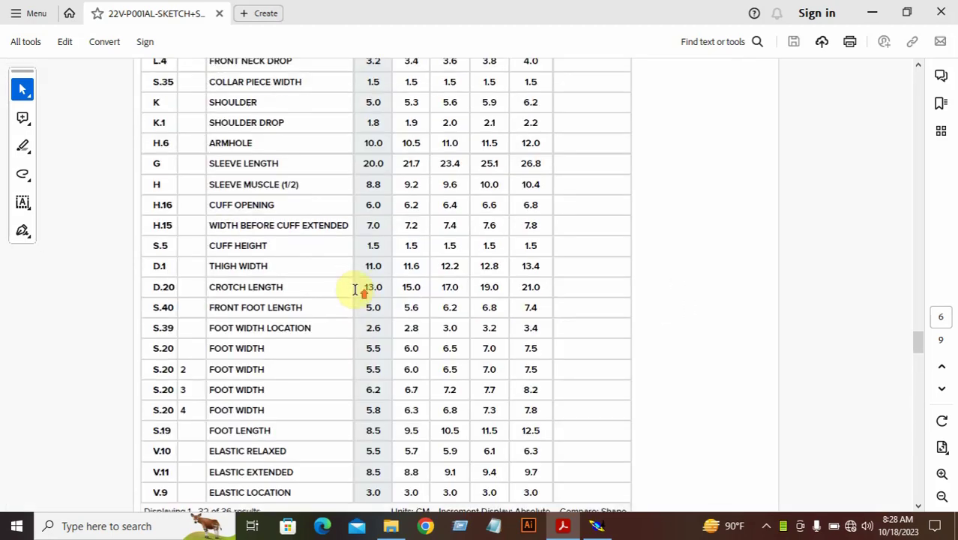
scroll(356, 291, "up", 3)
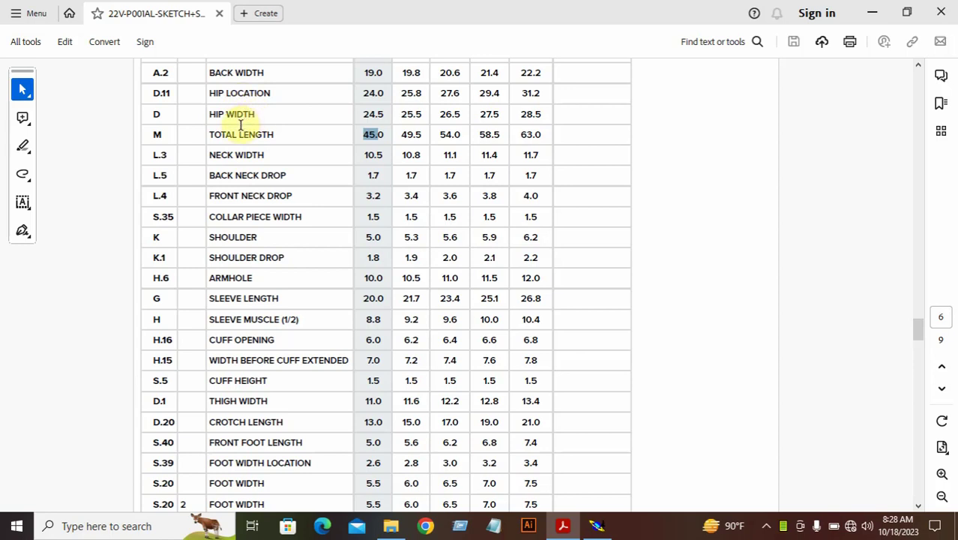
scroll(323, 112, "up", 2)
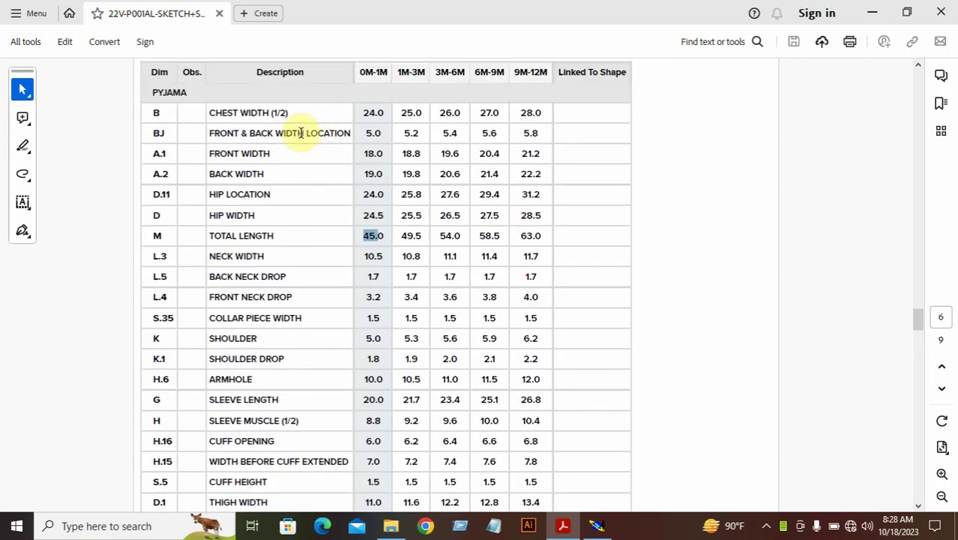
double_click(371, 114)
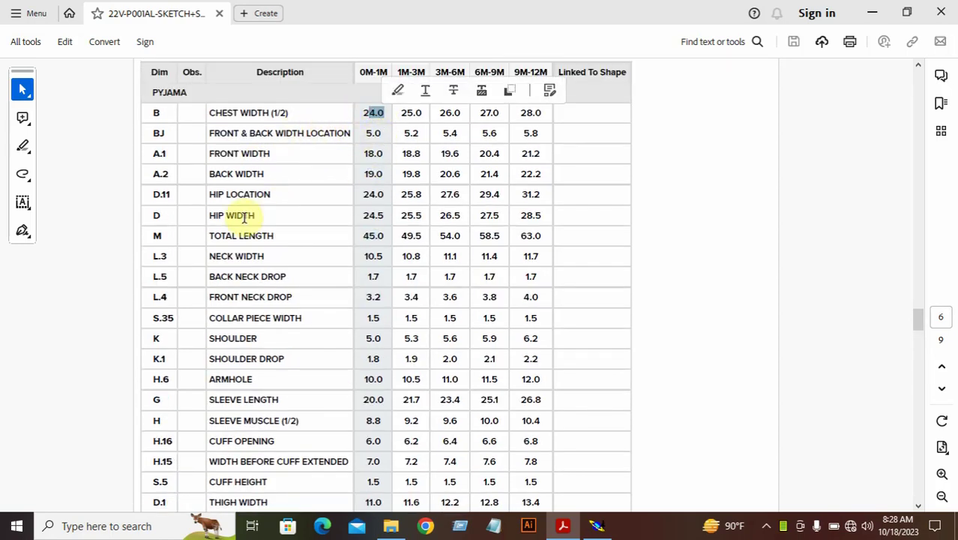
left_click(361, 218)
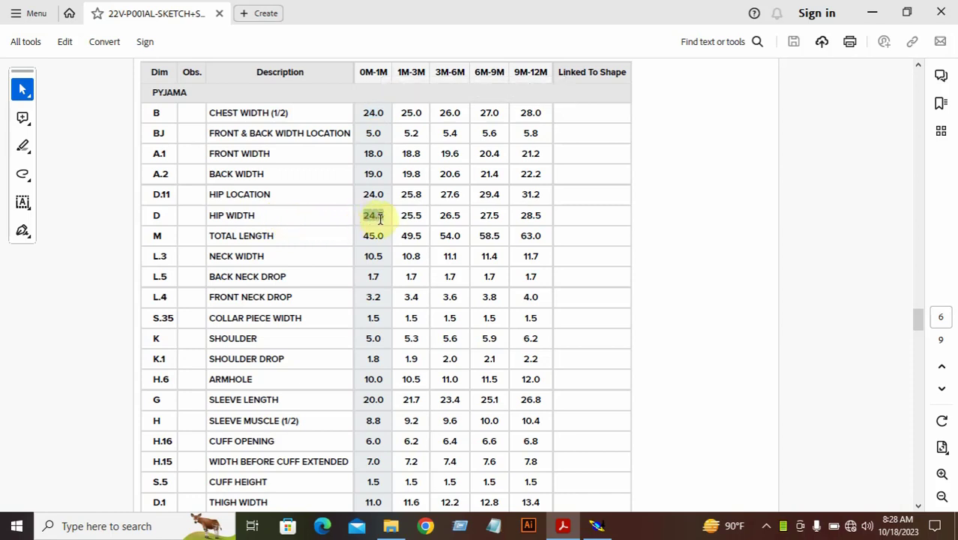
left_click(380, 225)
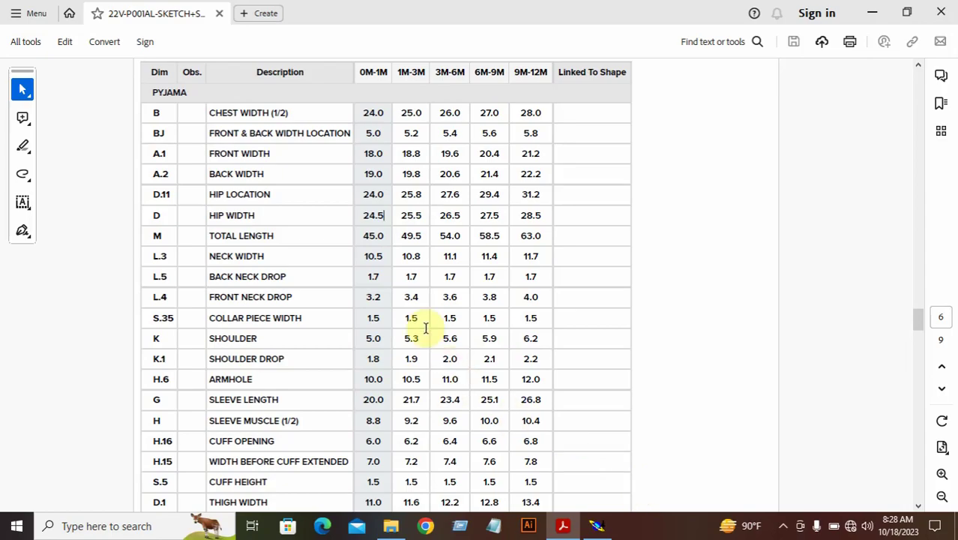
- Switch to Modaris, create a new model named 22vp001al and add a blank sheet to it
left_click(597, 526)
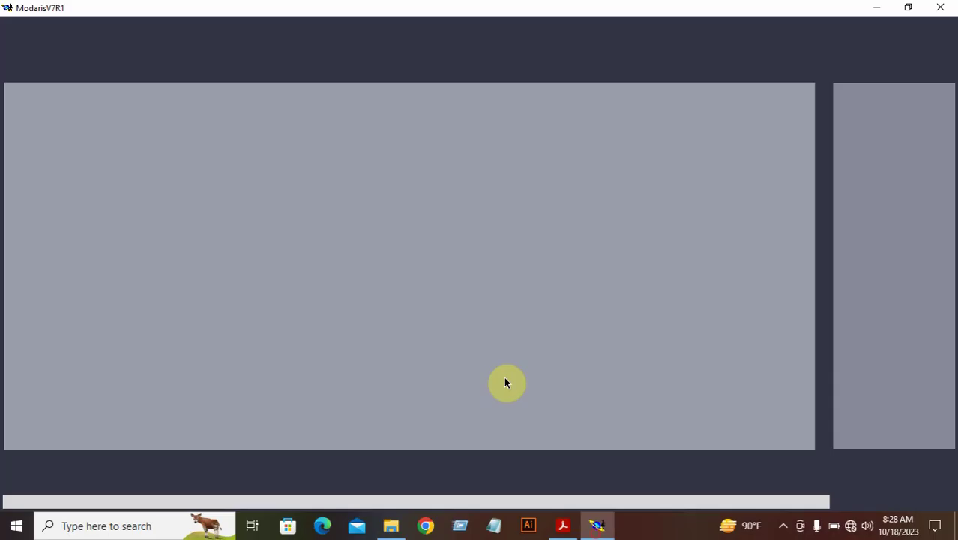
left_click(71, 27)
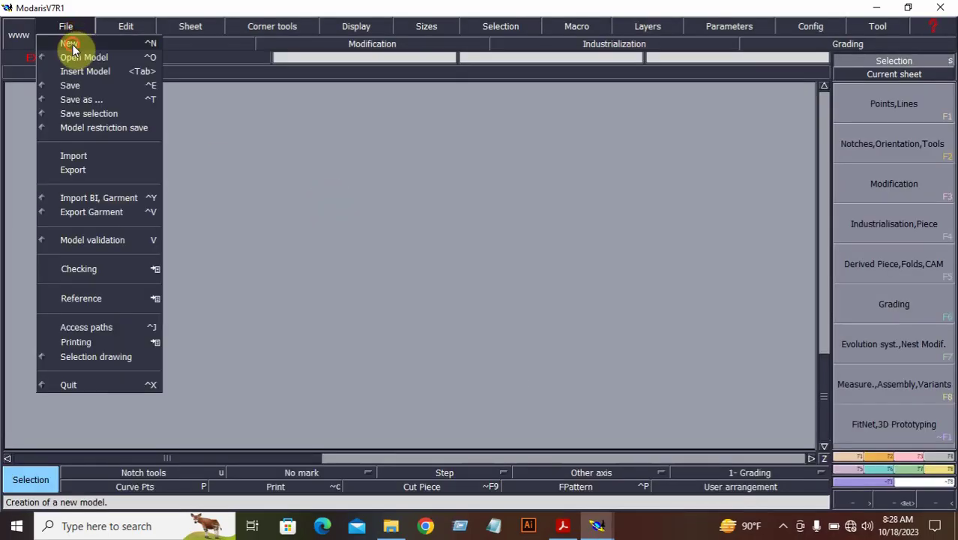
left_click(72, 55)
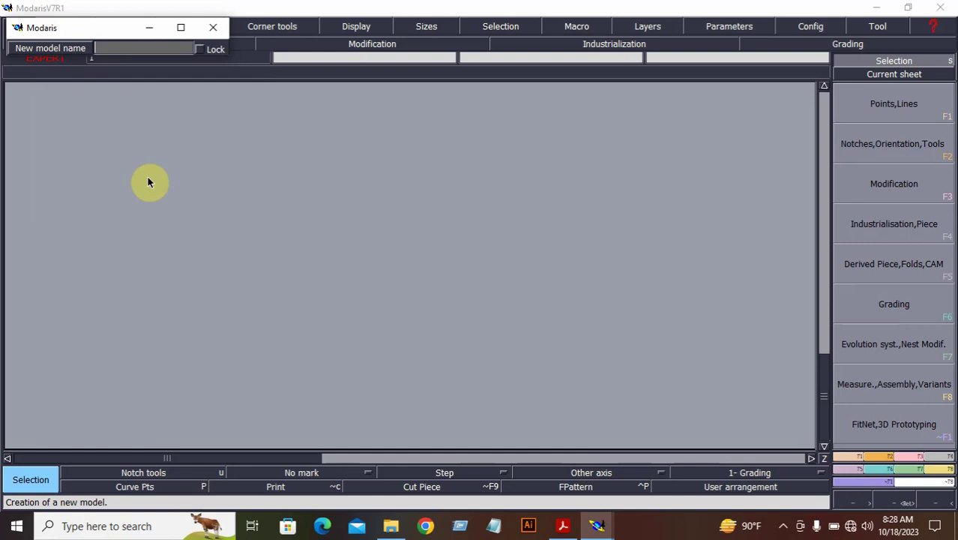
type("22vp001")
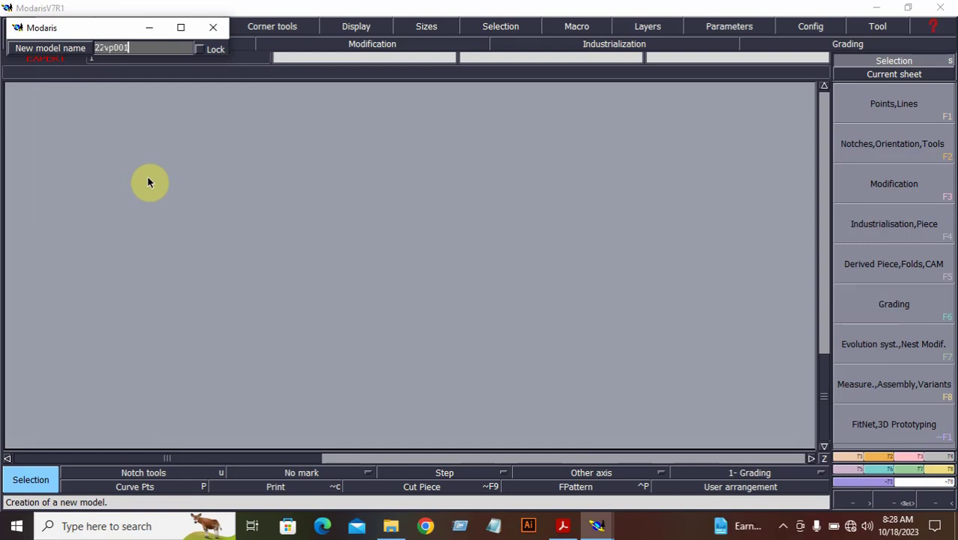
type("al")
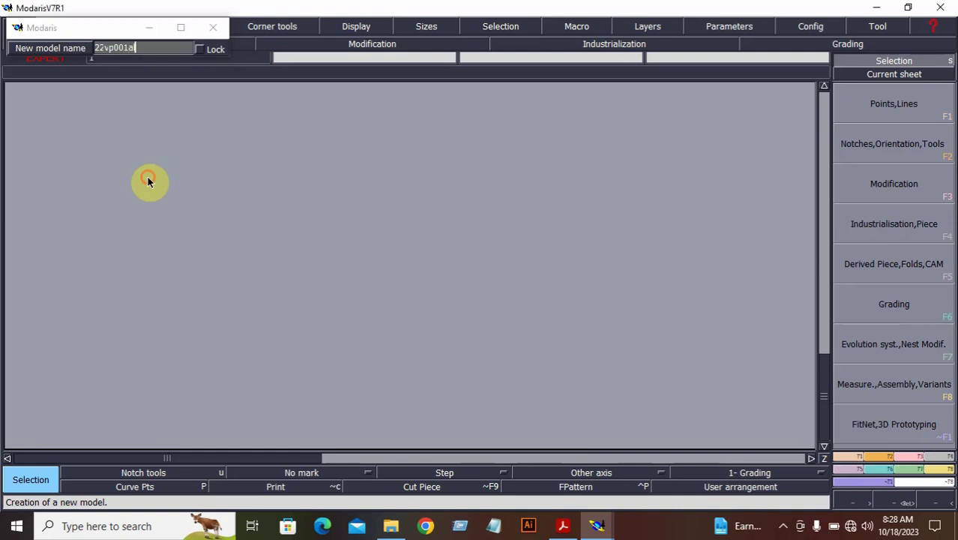
key("Return")
left_click(197, 26)
left_click(200, 43)
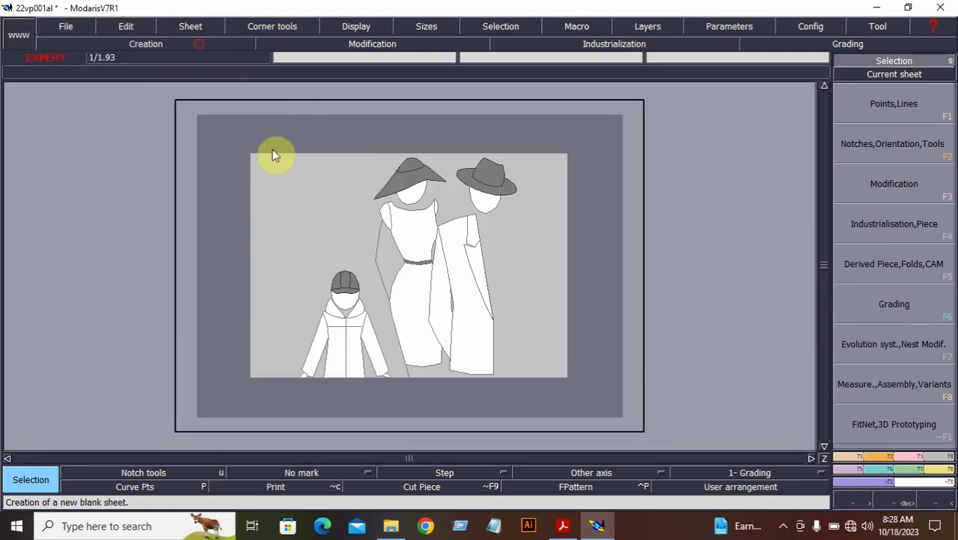
- Draw a rectangle 45 cm wide and 12.25 cm high on the blank sheet
left_click(891, 457)
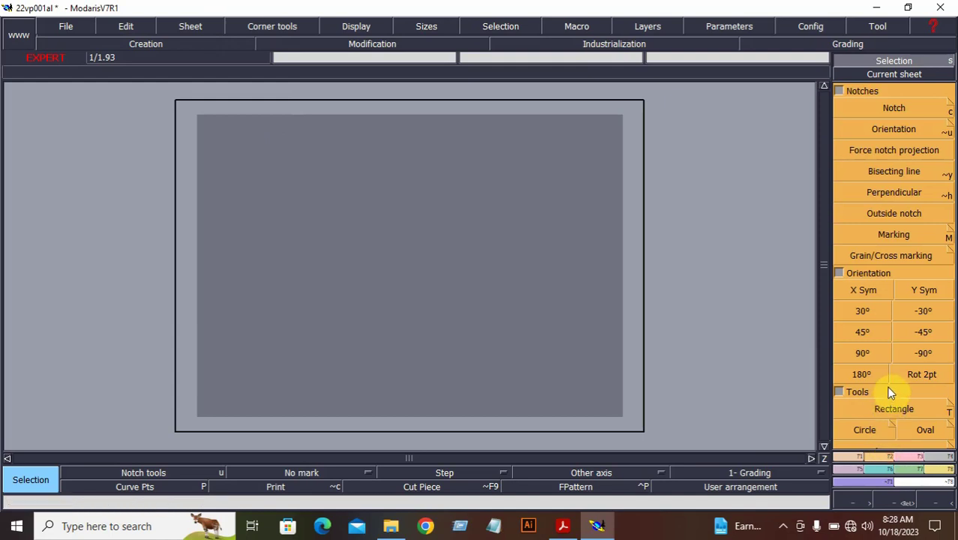
left_click(890, 408)
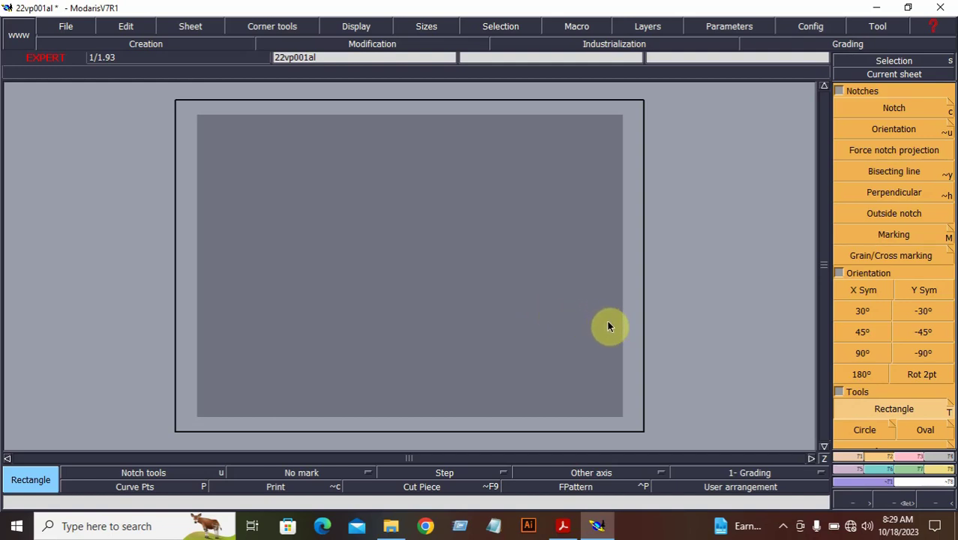
left_click(248, 225)
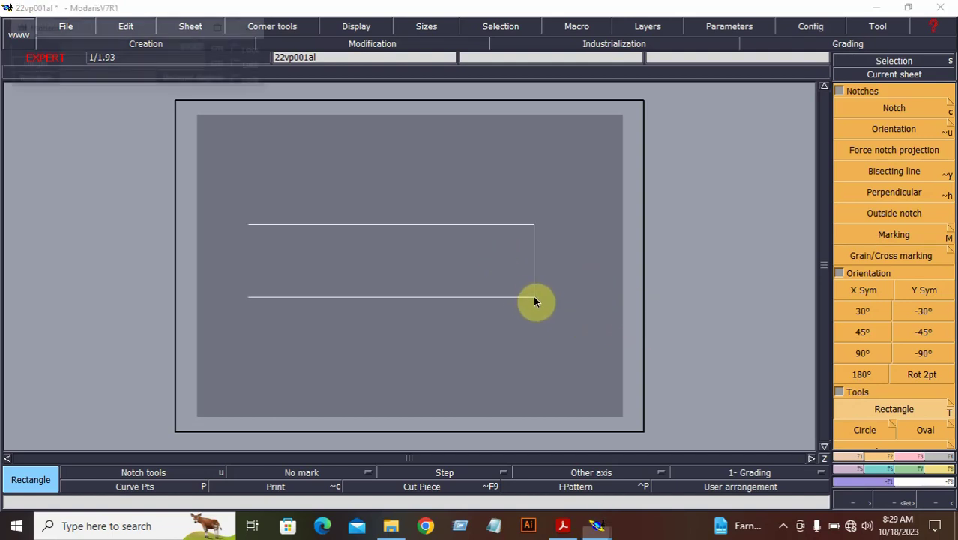
type("4")
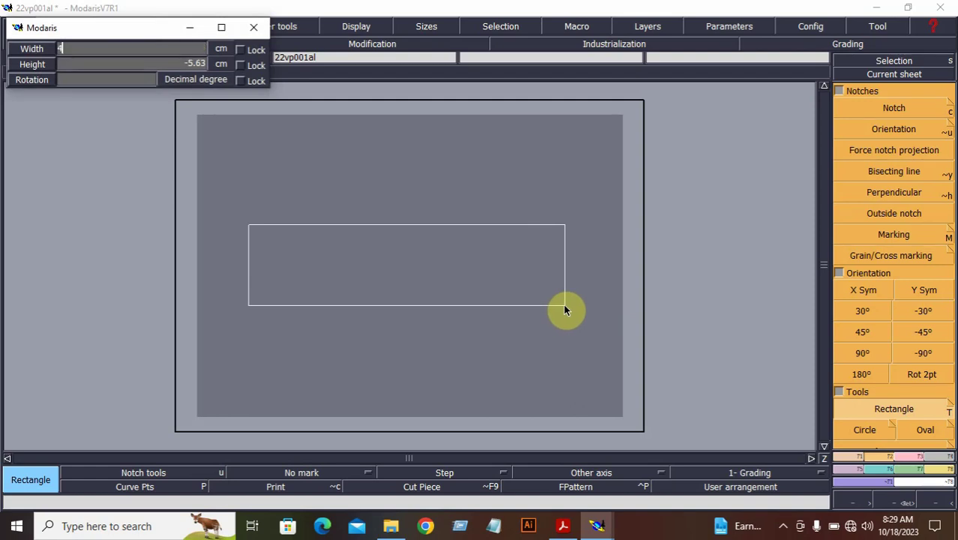
type("5")
key("Return")
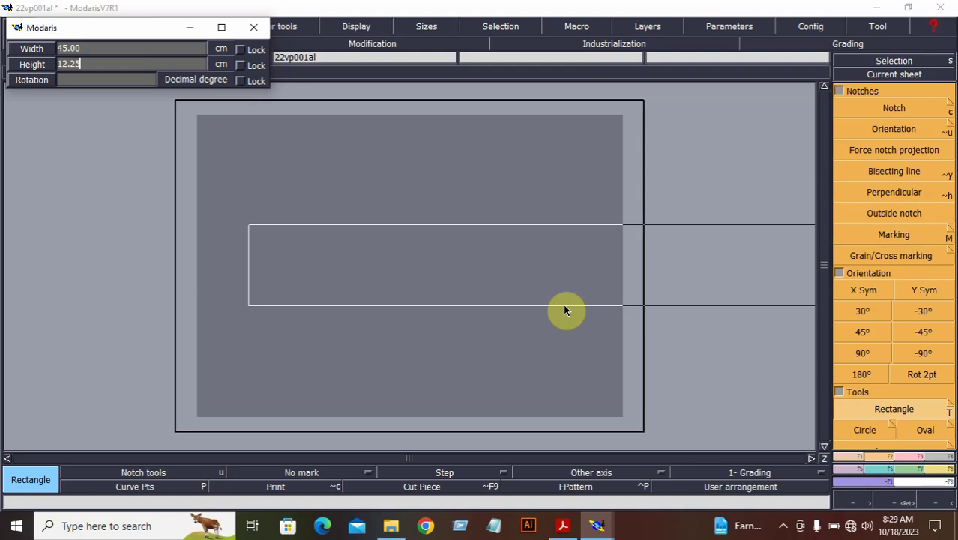
key("Return")
left_click(499, 198)
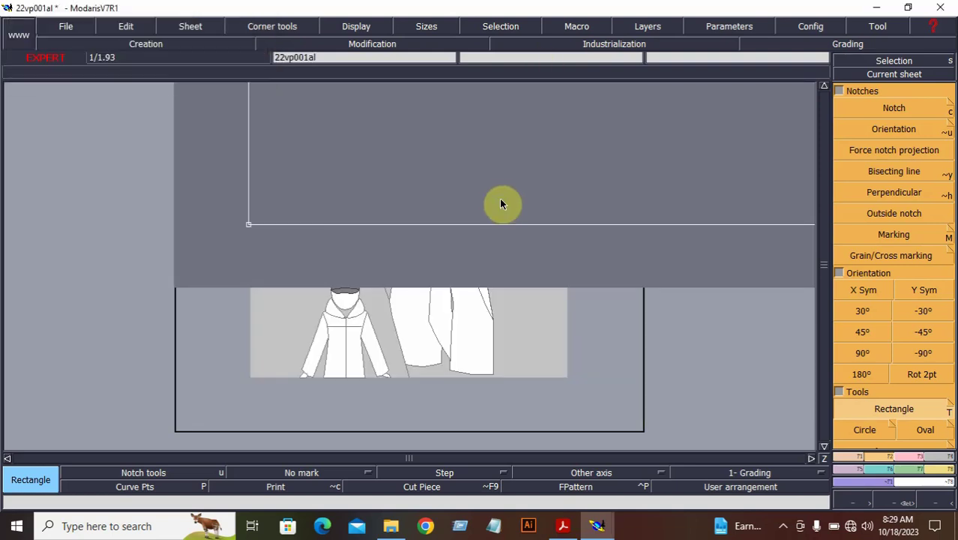
key("8")
left_click(900, 504)
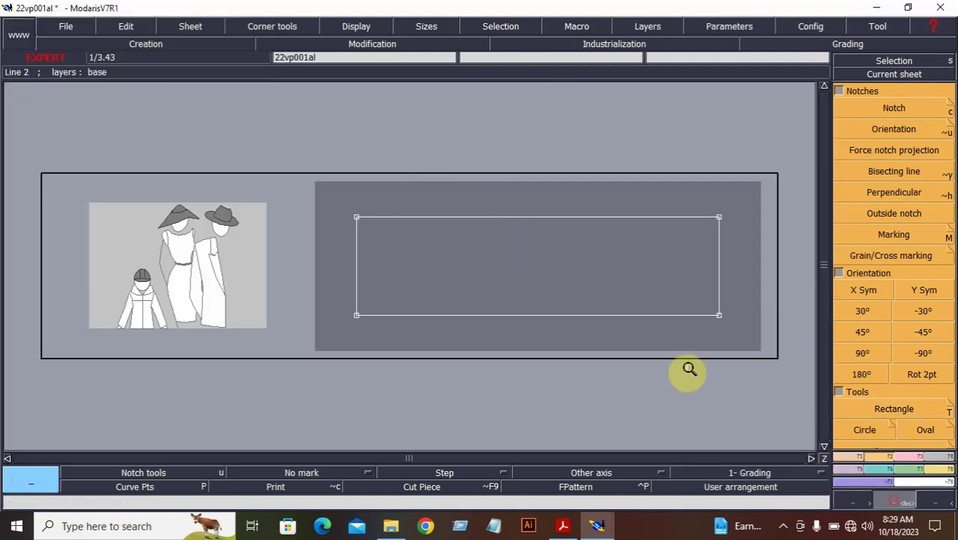
left_click(743, 347)
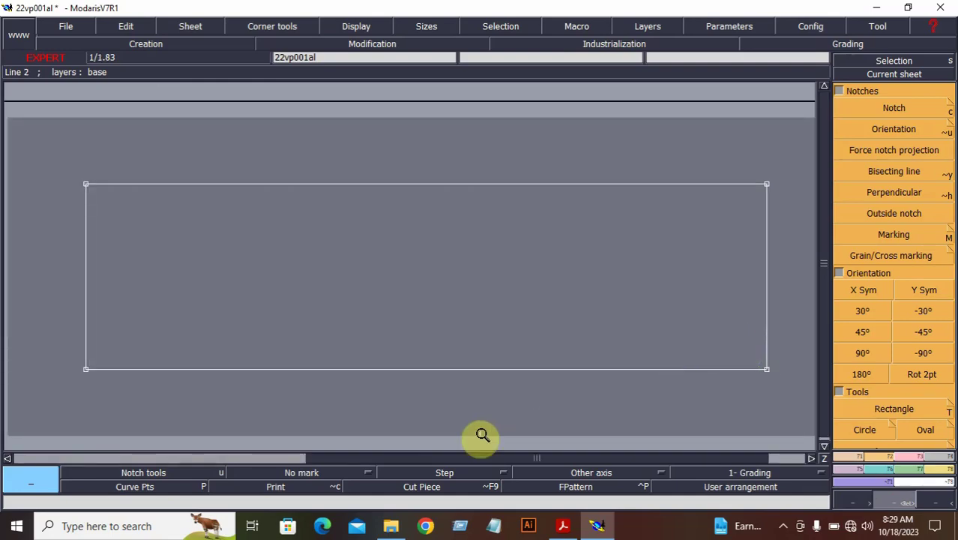
- Switch to the tech pack PDF and check the neck width, back neck drop and front neck drop for size 0M-1M
left_click(564, 527)
scroll(291, 293, "up", 3)
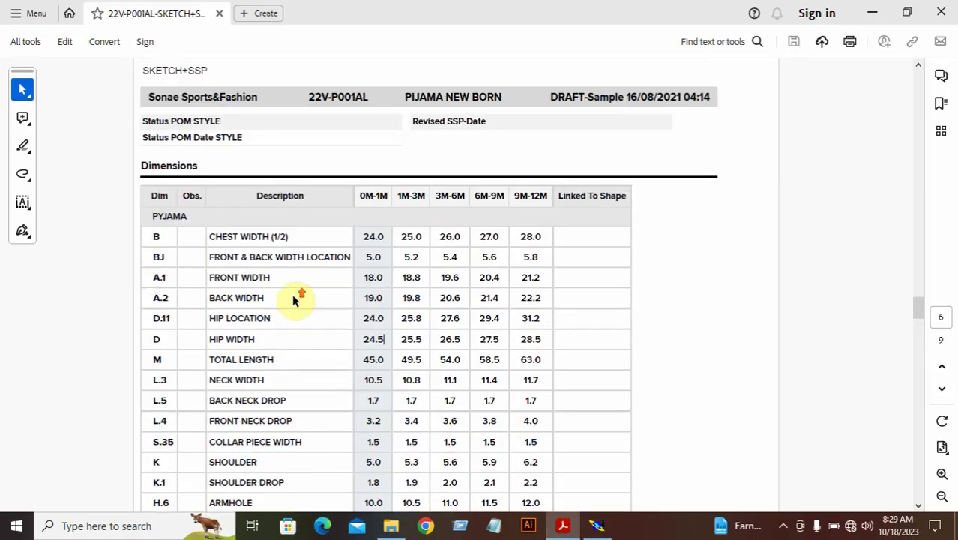
scroll(291, 294, "down", 2)
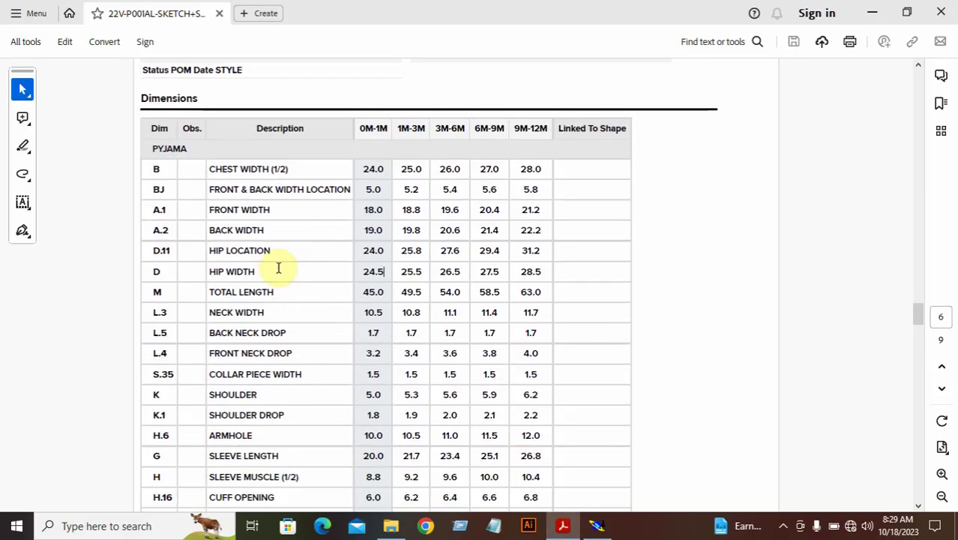
scroll(276, 272, "down", 2)
scroll(272, 279, "up", 1)
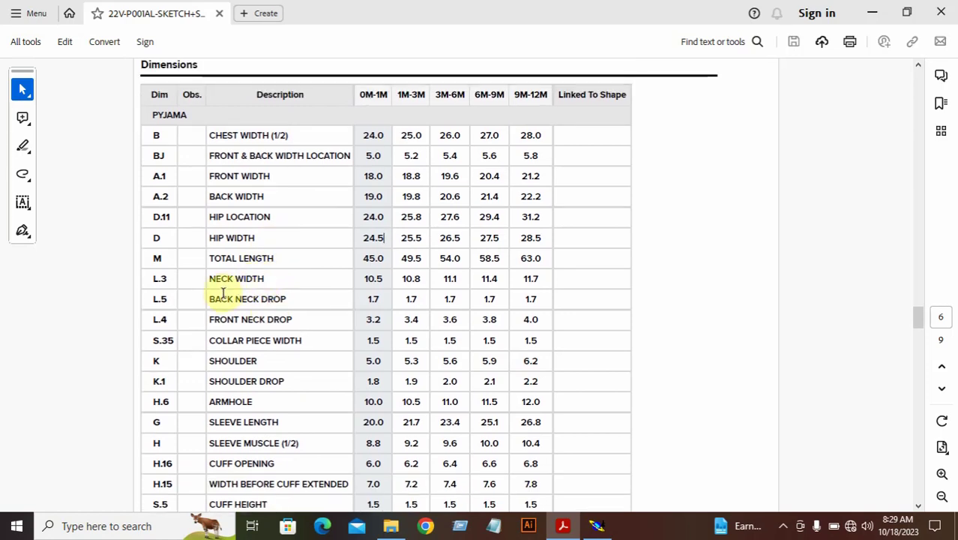
left_click_drag(210, 280, 379, 321)
left_click(372, 279)
left_click(367, 325)
left_click(402, 329)
- In Modaris, place a developed point on the rectangle's left edge with a curve length of -5.25 cm from the lower-left corner
left_click(597, 525)
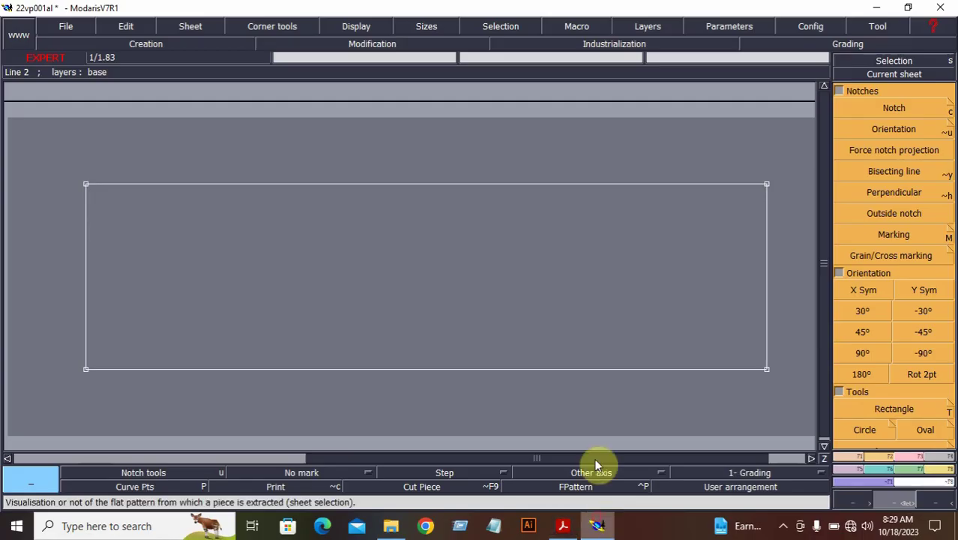
left_click(855, 456)
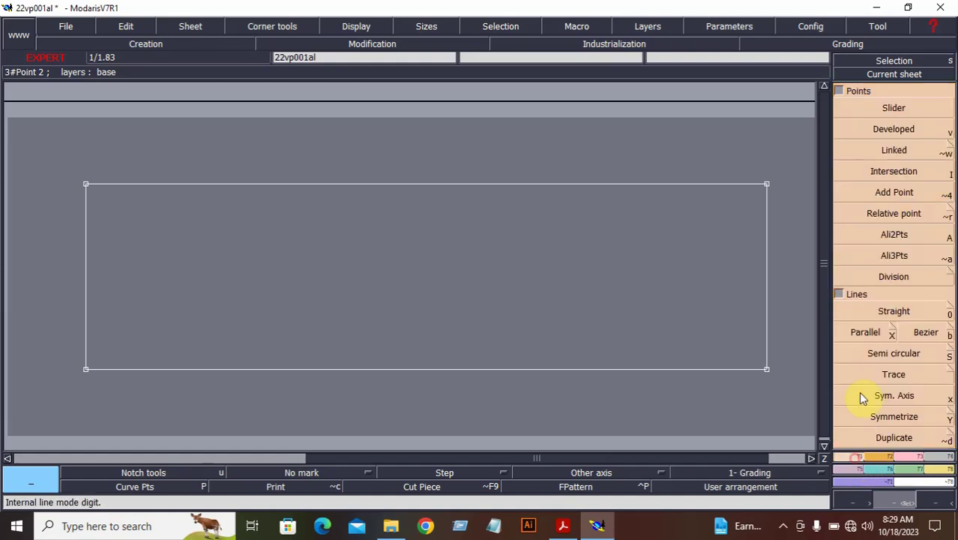
left_click(894, 150)
left_click(894, 131)
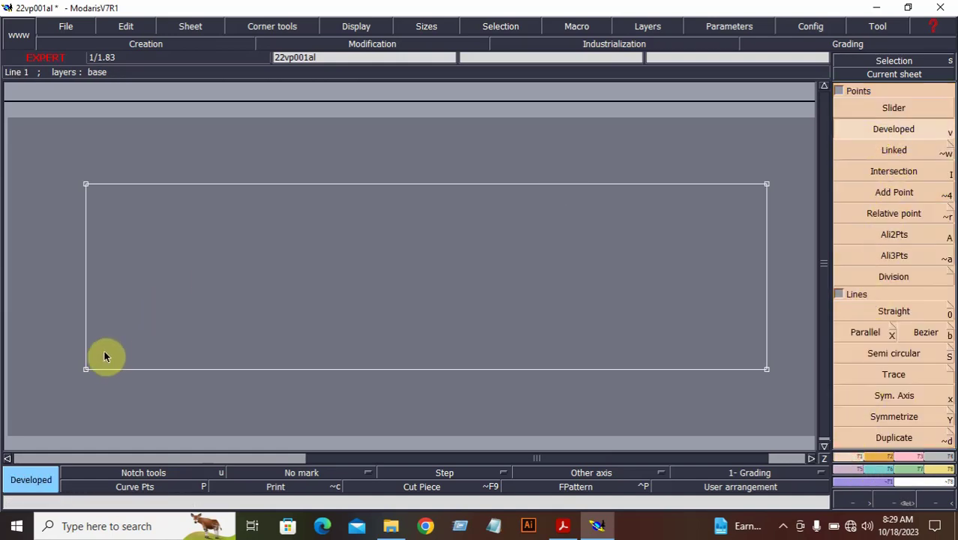
left_click(84, 371)
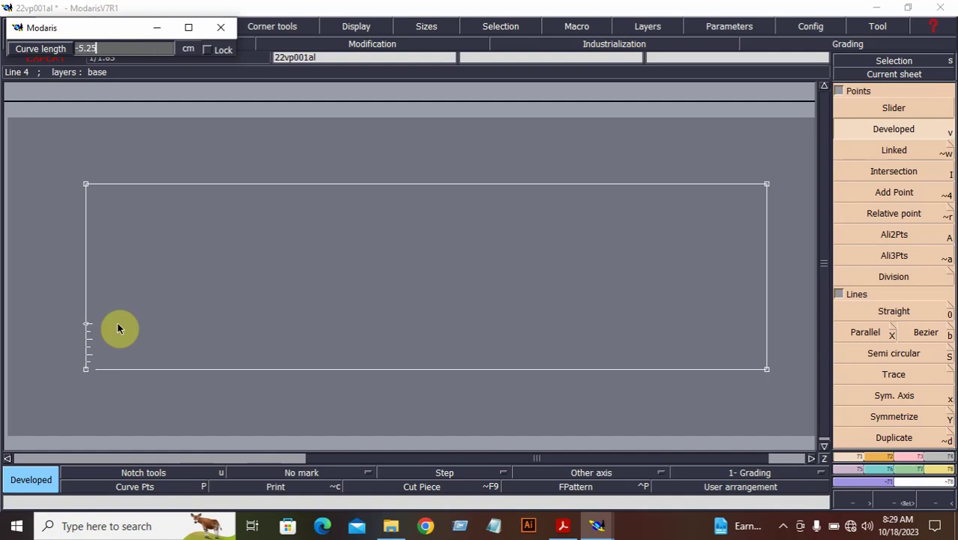
key("Return")
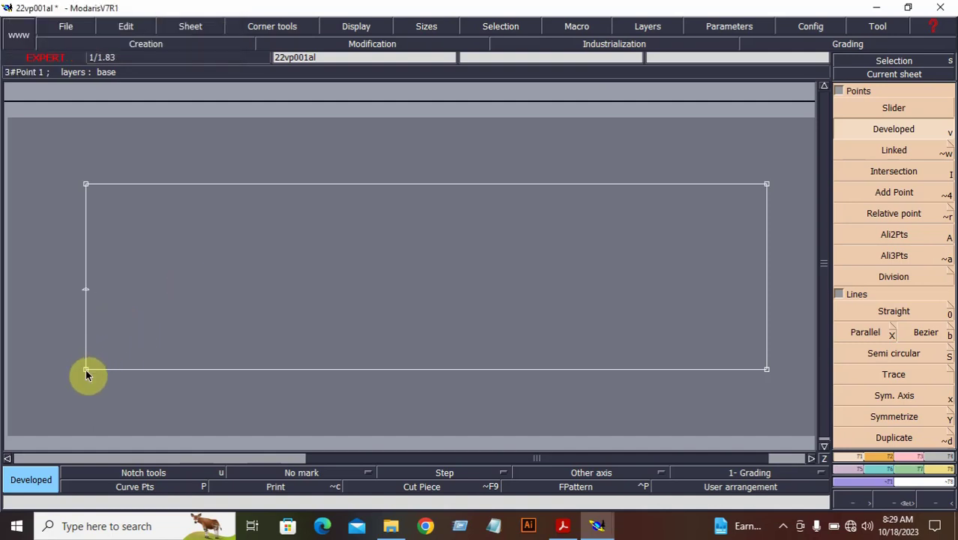
- Place developed points on the rectangle's bottom edge, one 1.7 cm from the lower-left corner and another 3.2 cm beyond it
left_click(86, 369)
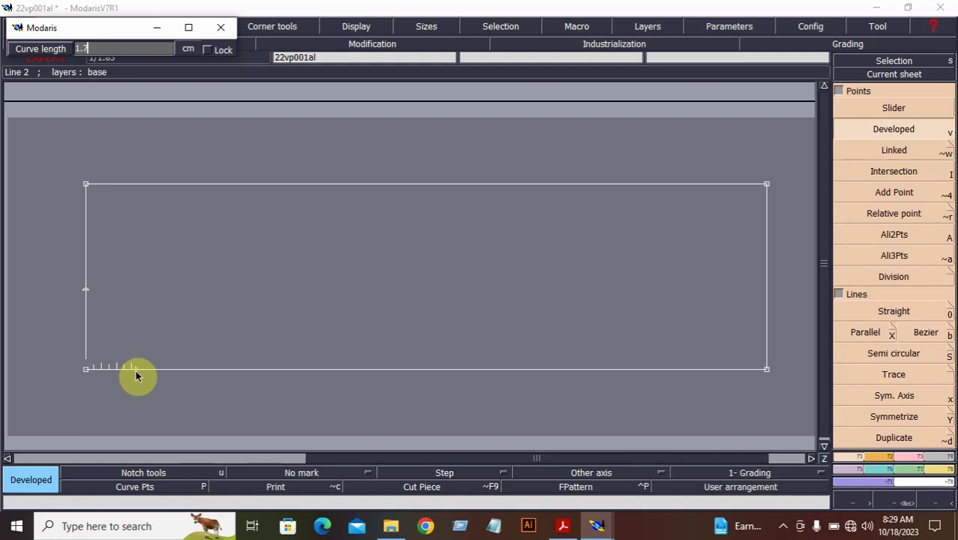
left_click(232, 389)
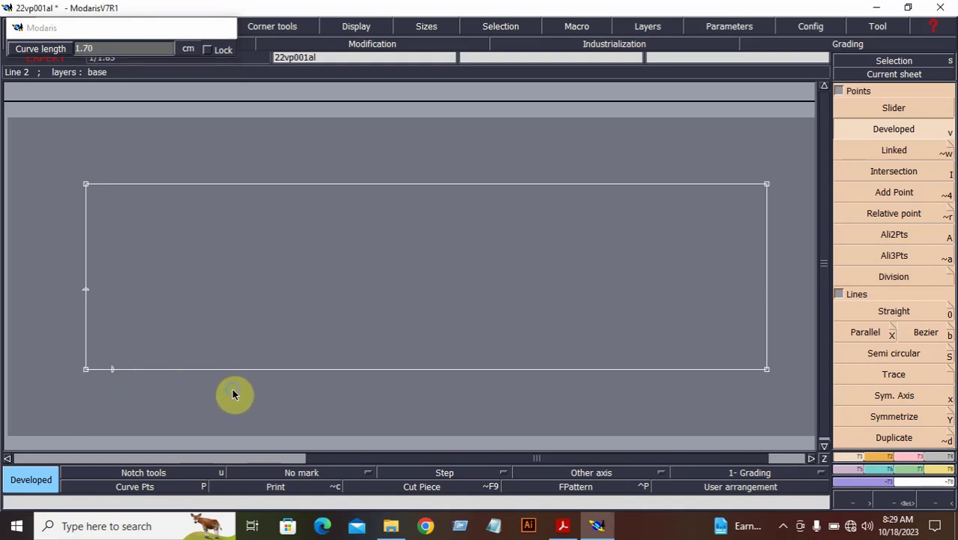
left_click(114, 371)
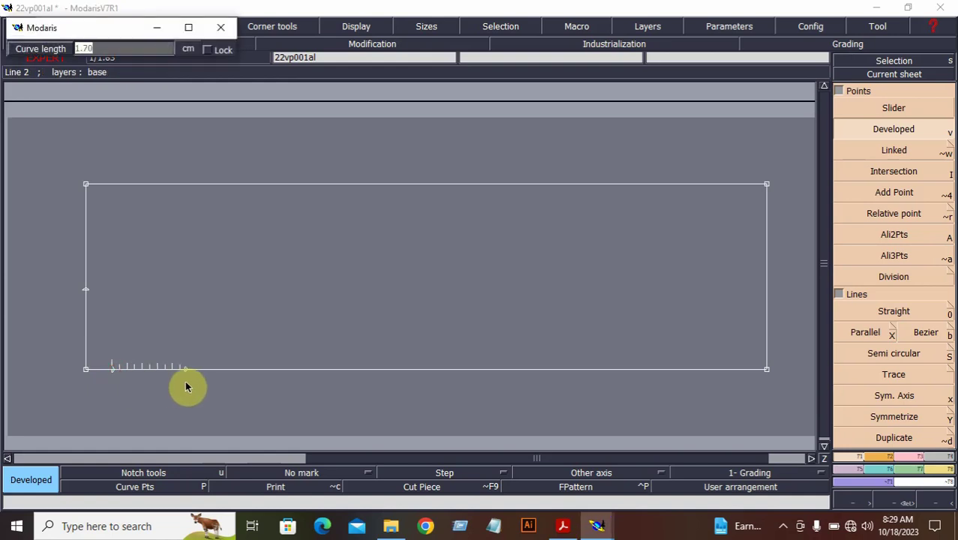
key("Return")
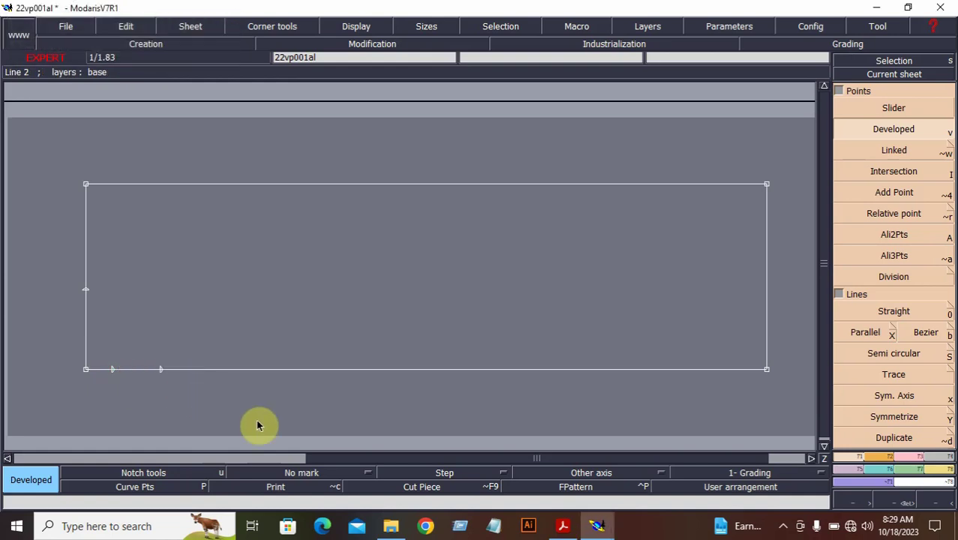
- Check the 0M-1M shoulder drop in the tech pack PDF, and in Modaris create a parallel 1.8 cm inside the rectangle's left edge
left_click(562, 527)
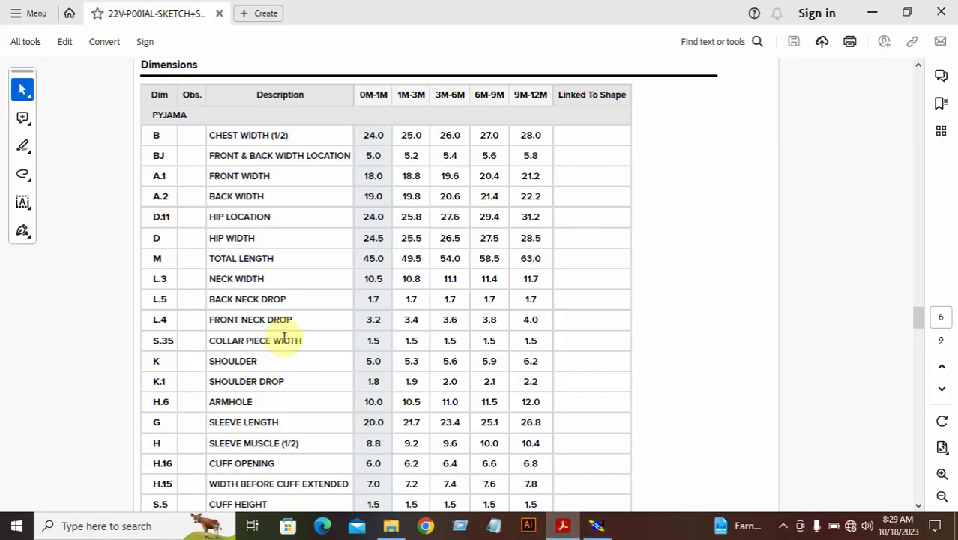
double_click(372, 320)
left_click(373, 301)
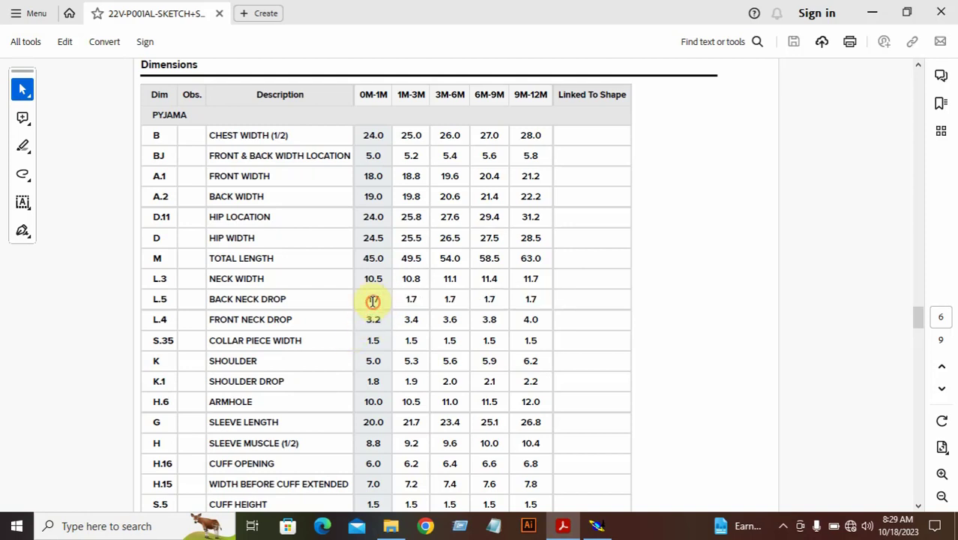
left_click(375, 279)
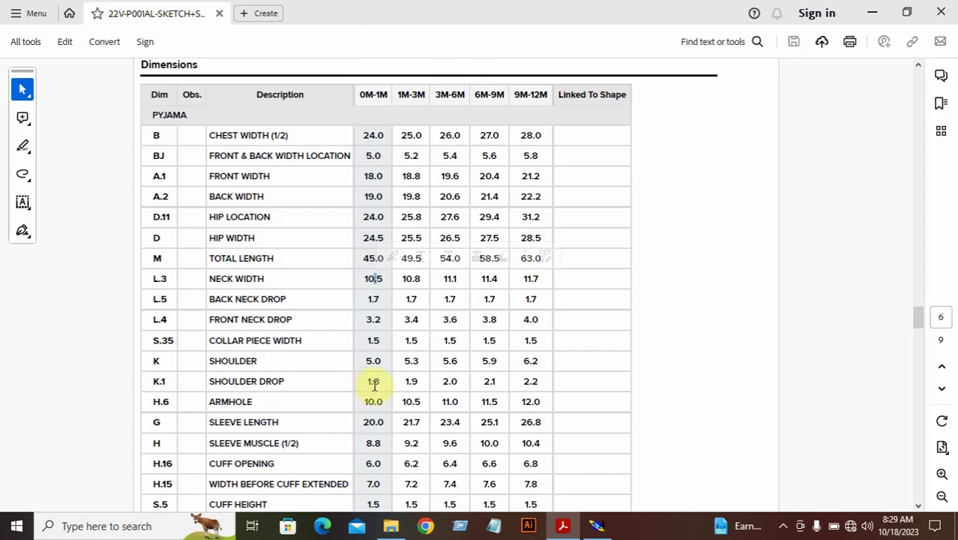
left_click(387, 415)
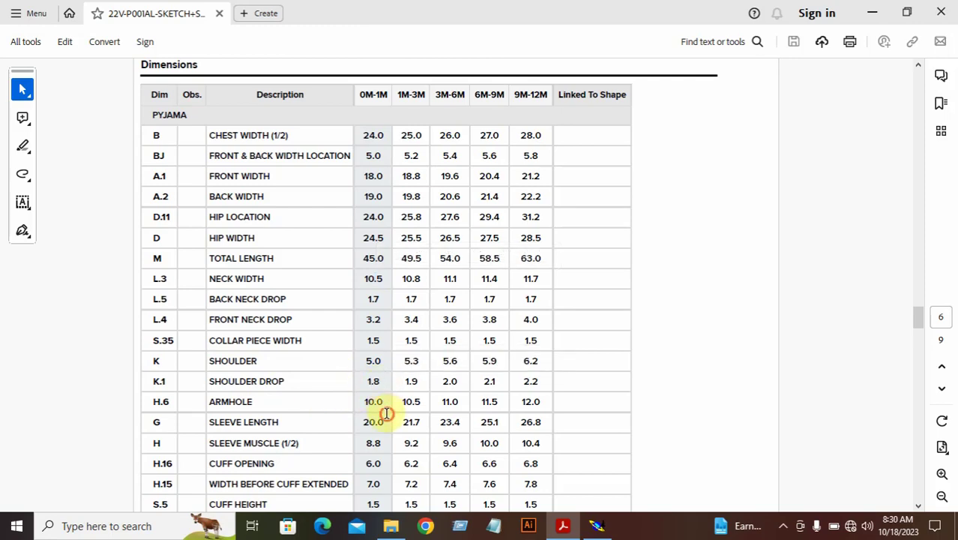
left_click(591, 529)
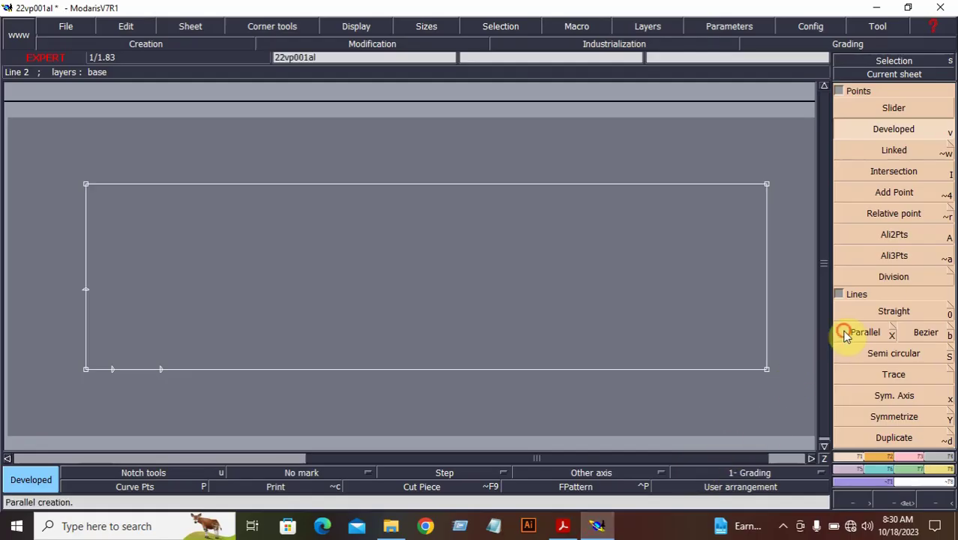
left_click(845, 332)
left_click(86, 237)
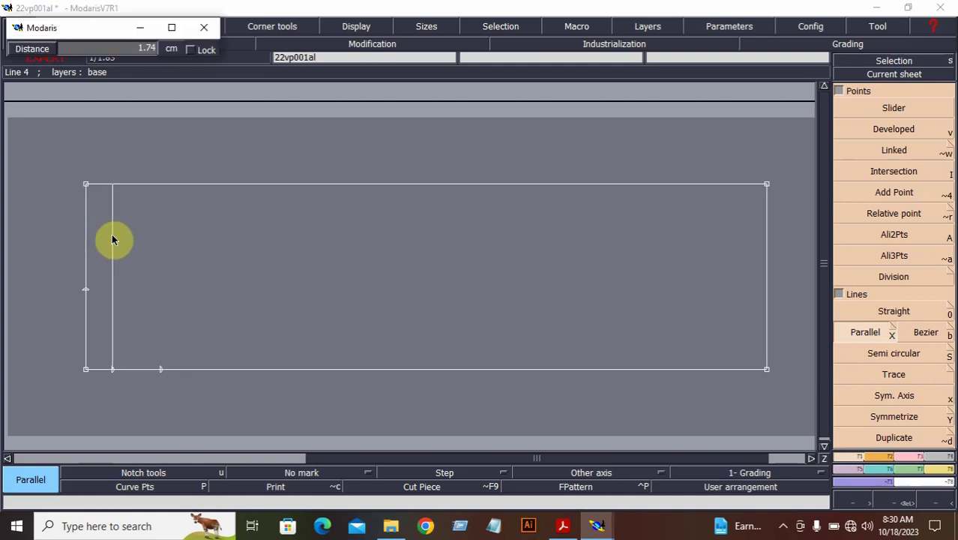
type("1.8")
key("Return")
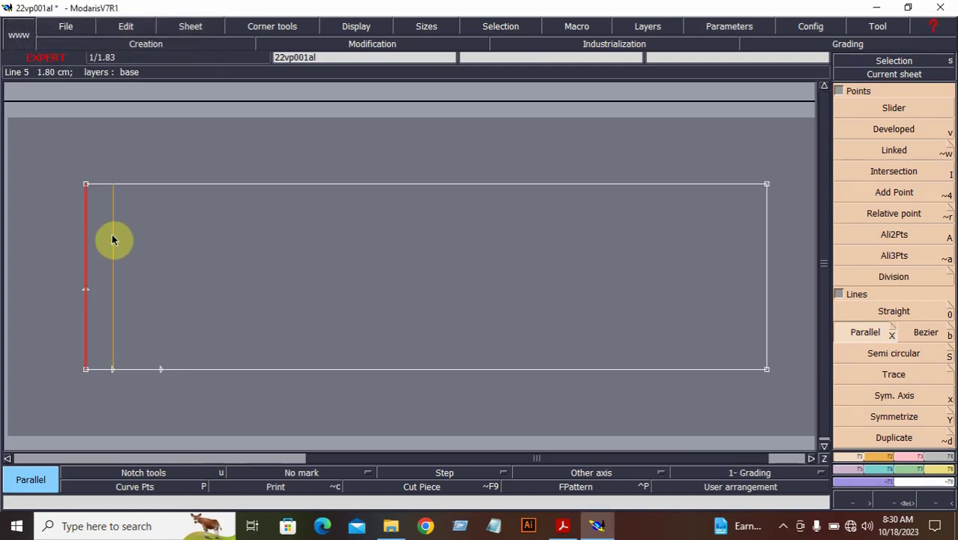
- Check the 0M-1M shoulder length in the PDF, and in Modaris draw a 5 cm shoulder line from the neck-width point to the shoulder-drop parallel
left_click(564, 526)
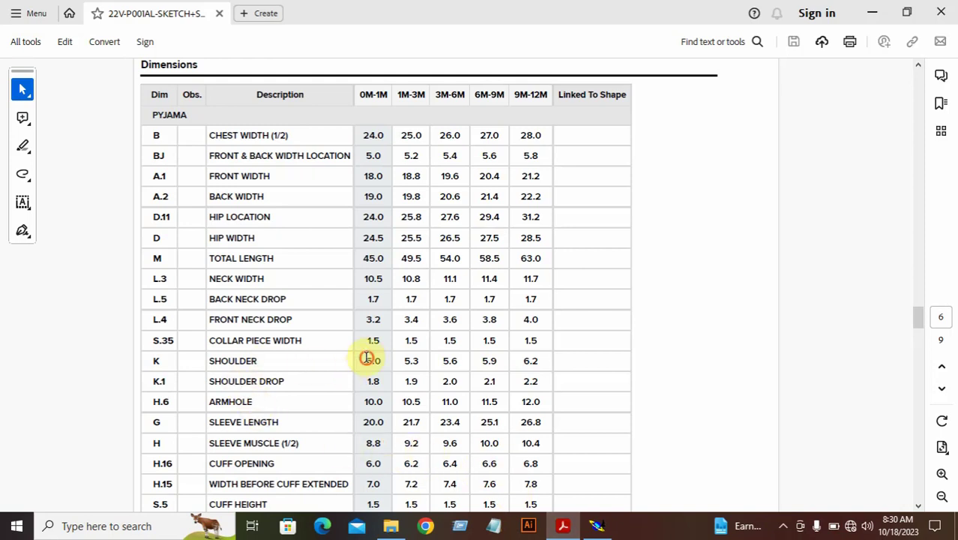
left_click(409, 369)
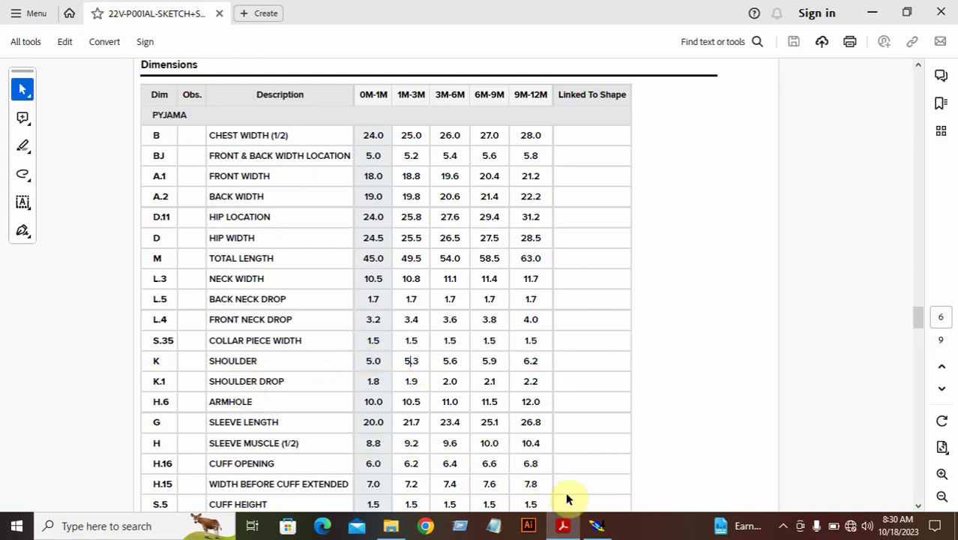
left_click(597, 527)
left_click(905, 336)
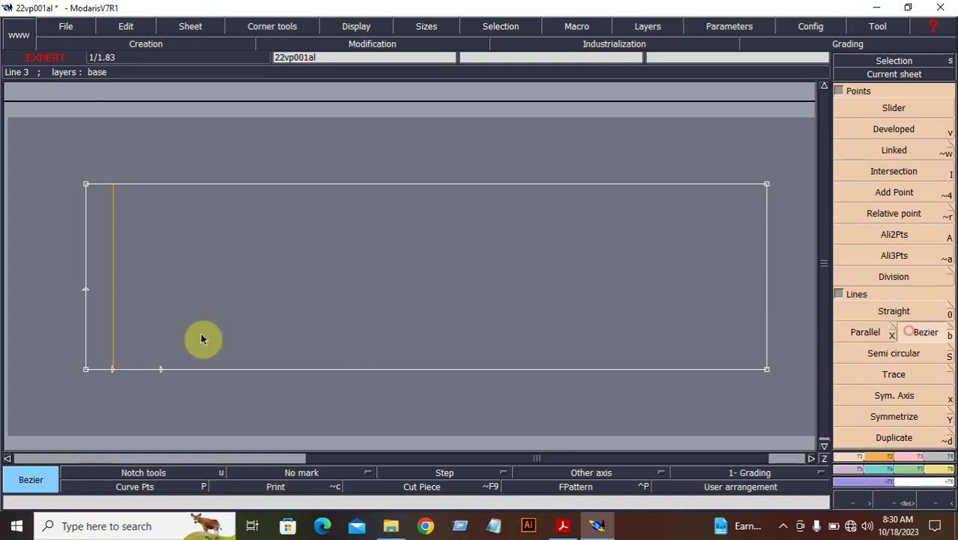
left_click(87, 289)
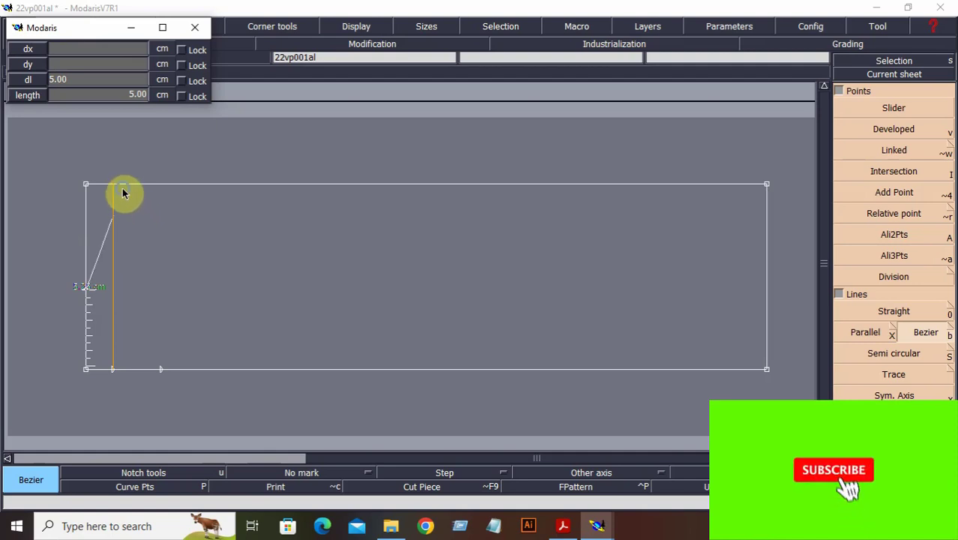
left_click(113, 219)
- Draw the back and front neck lines from the neck-width point to the two developed points on the rectangle's bottom edge
left_click(87, 288)
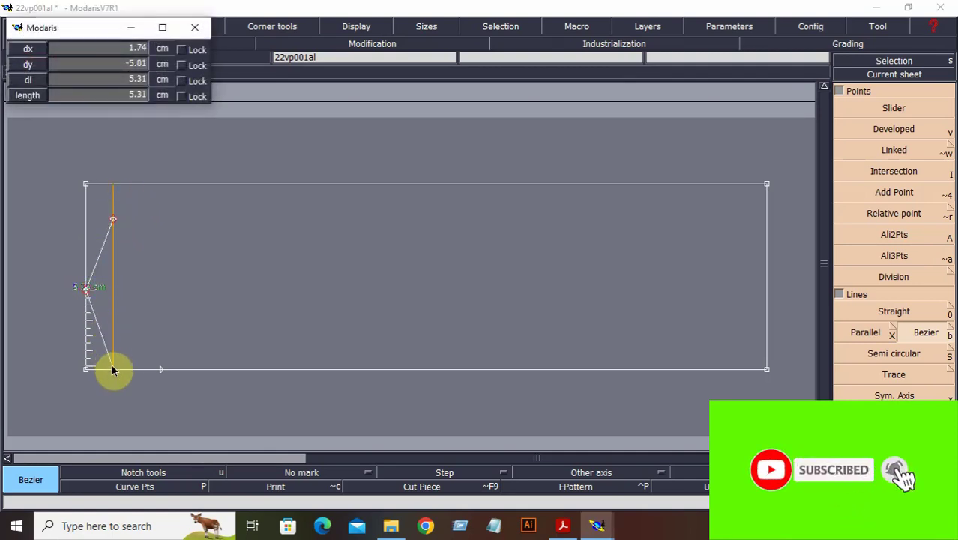
left_click(113, 370)
left_click(86, 290)
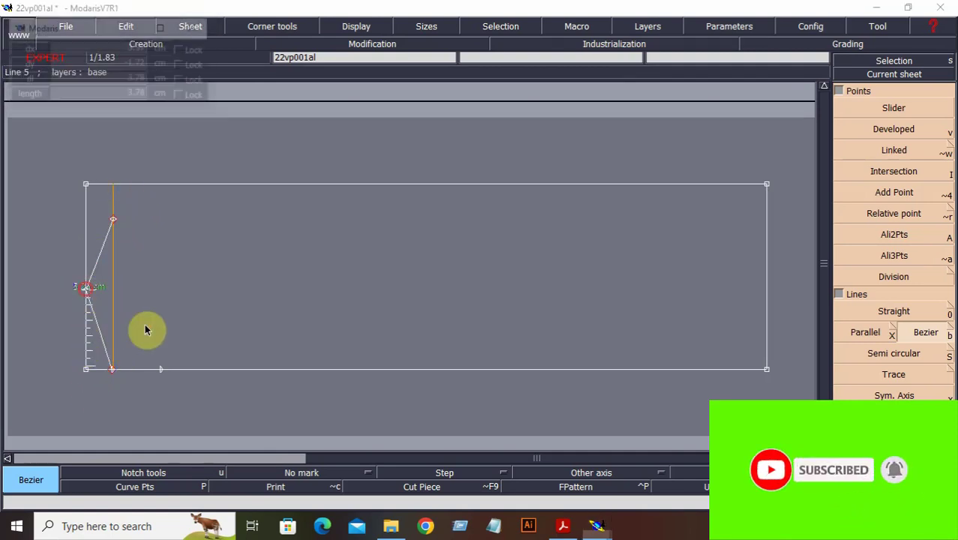
left_click(160, 370)
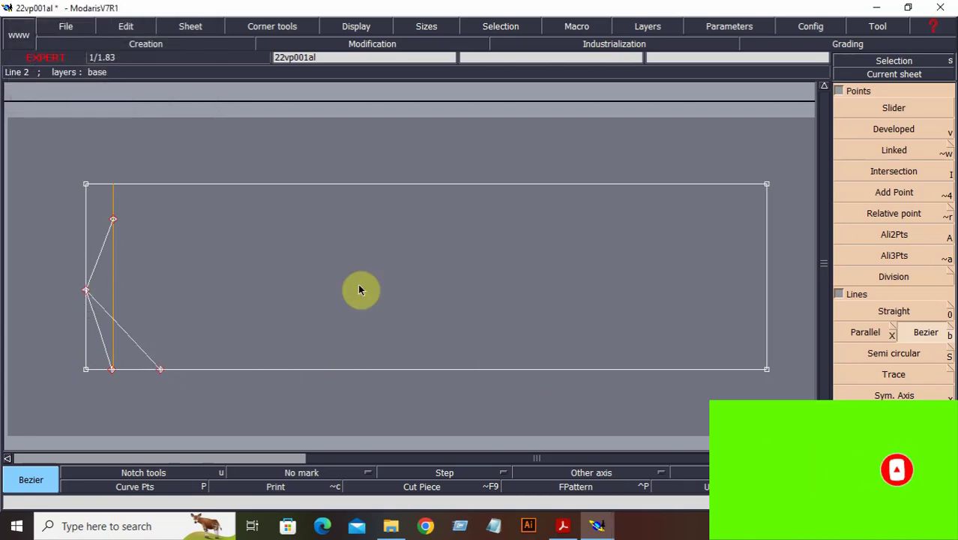
- Check the 0M-1M armhole in the PDF, and in Modaris draw a 10 cm line from the shoulder's outer end to the rectangle's top edge
left_click(564, 526)
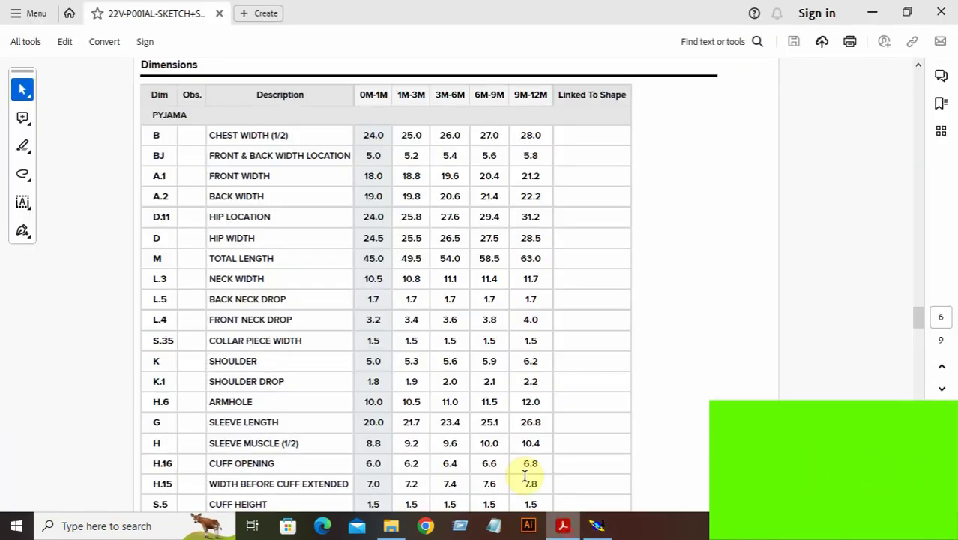
double_click(382, 405)
left_click(597, 526)
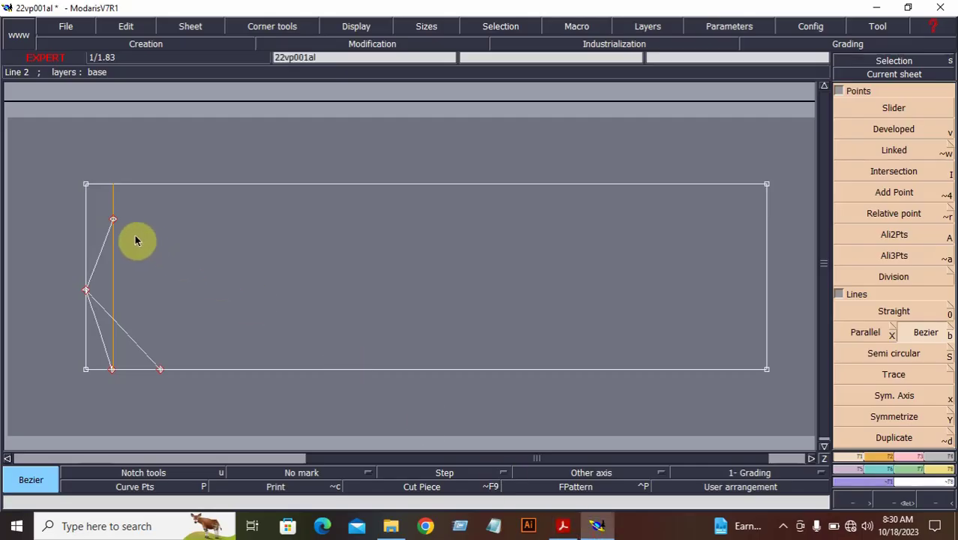
left_click(112, 220)
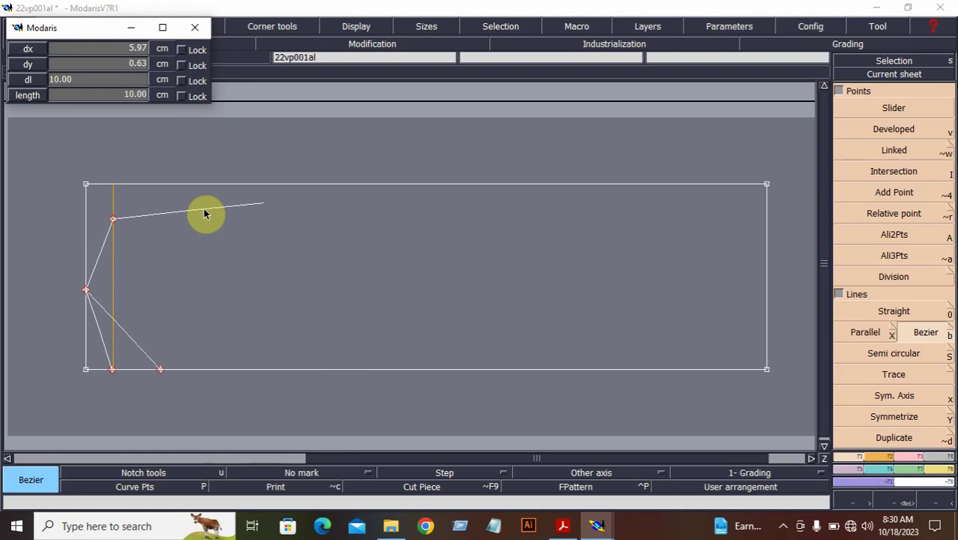
left_click(313, 173)
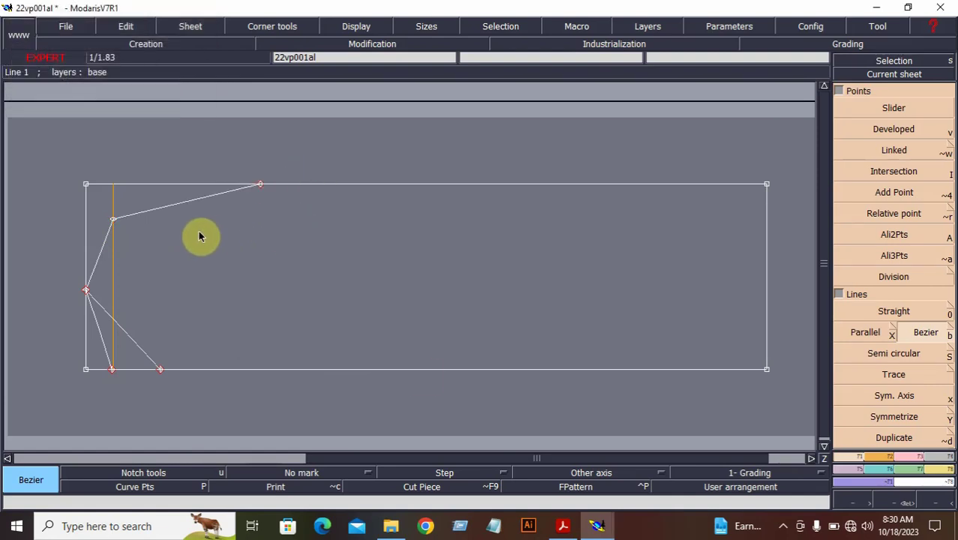
- Check the front and back width location in the PDF, and in Modaris create a parallel 5 cm right of the shoulder-drop line
left_click(564, 526)
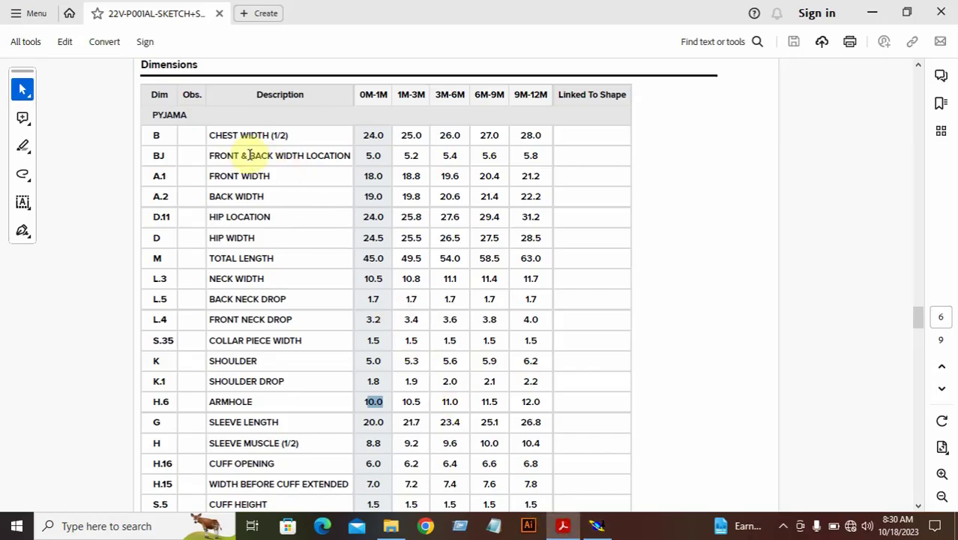
left_click_drag(249, 155, 381, 156)
left_click(406, 216)
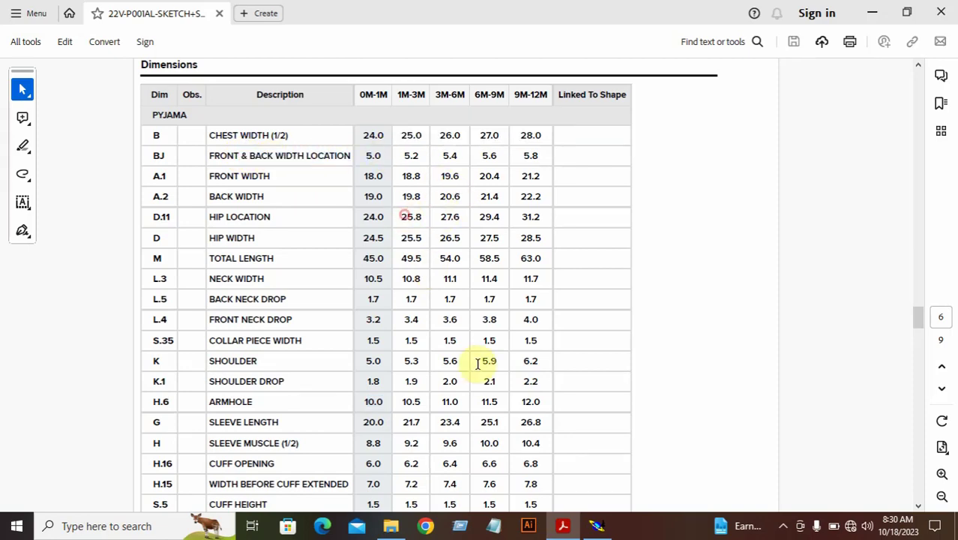
left_click(594, 524)
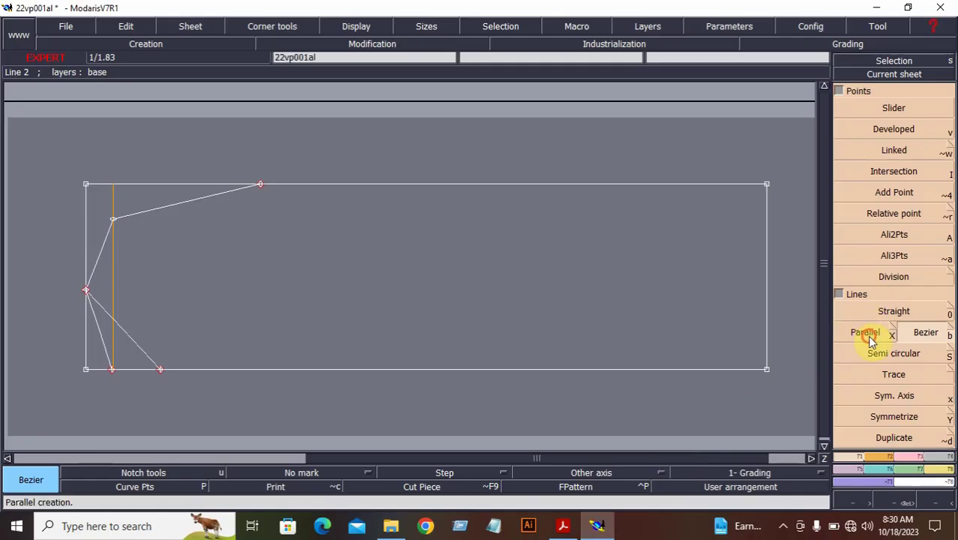
left_click(870, 340)
left_click(109, 231)
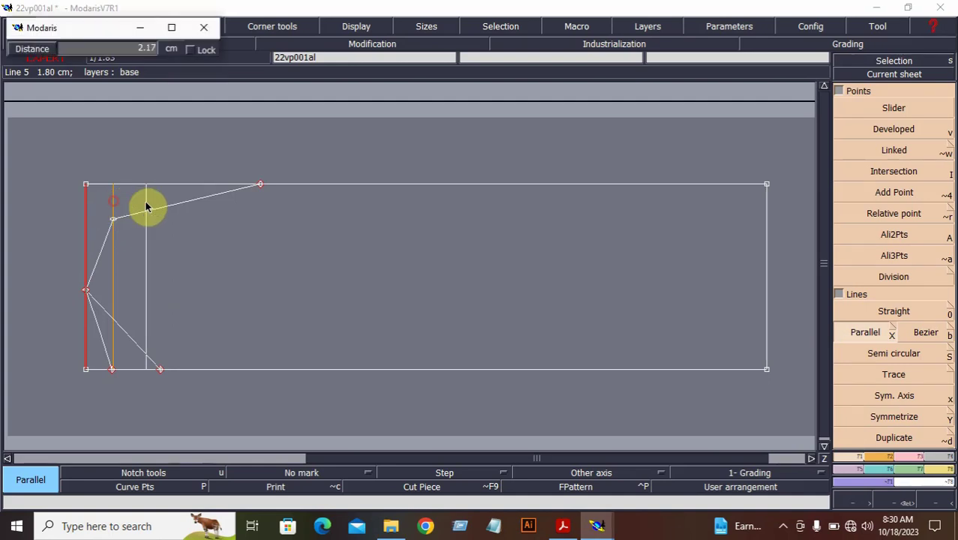
key("Return")
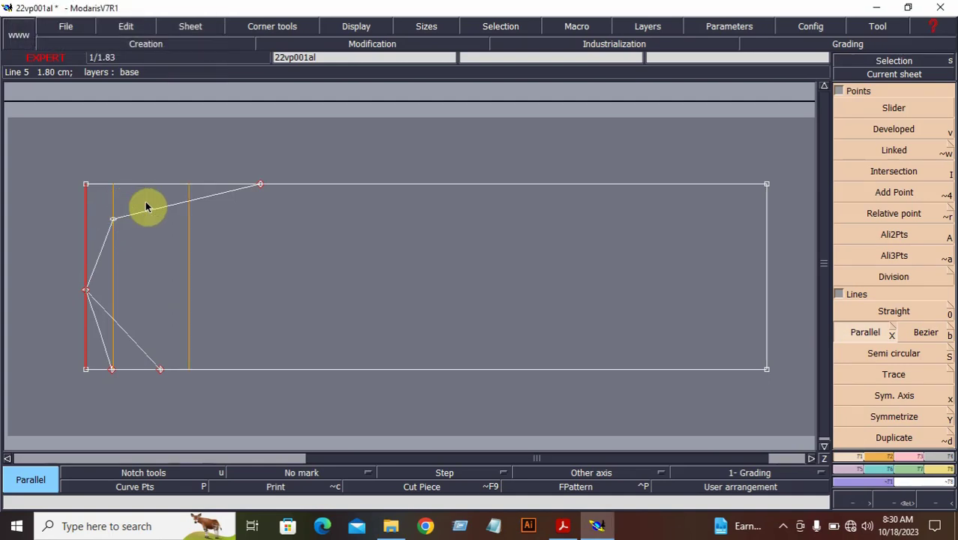
left_click(147, 208)
- Switch to the tech pack PDF and check the front and back width location, front width and back width for size 0M-1M
mouse_move(564, 529)
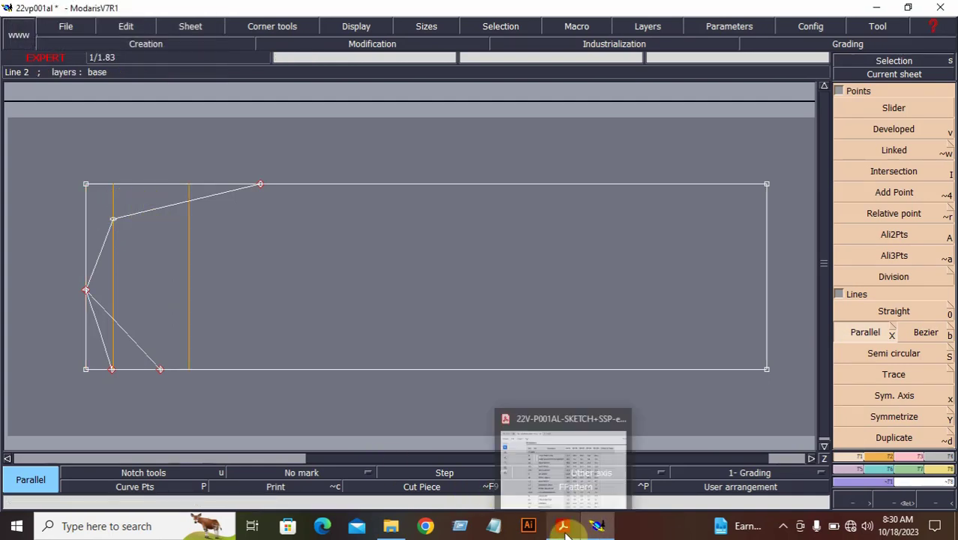
left_click(562, 461)
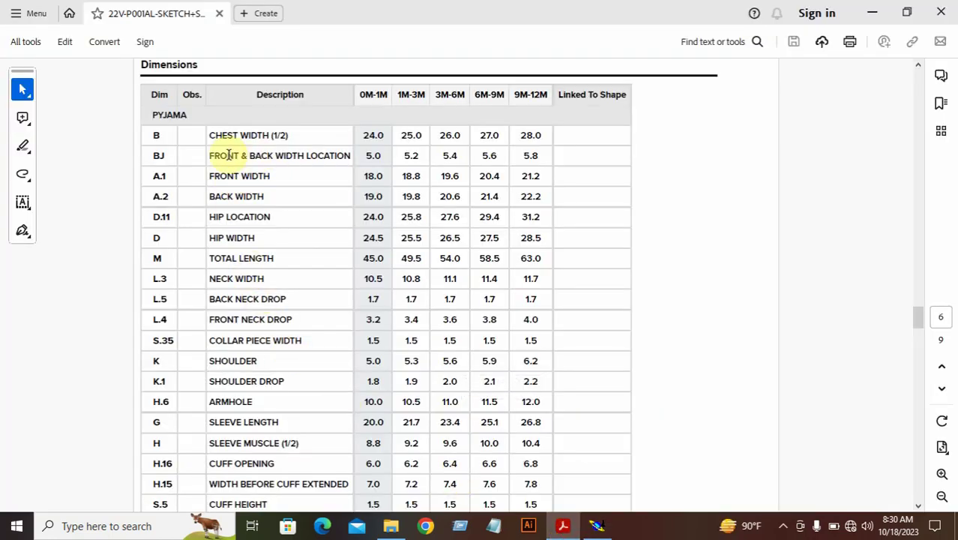
left_click_drag(212, 156, 325, 155)
left_click(313, 190)
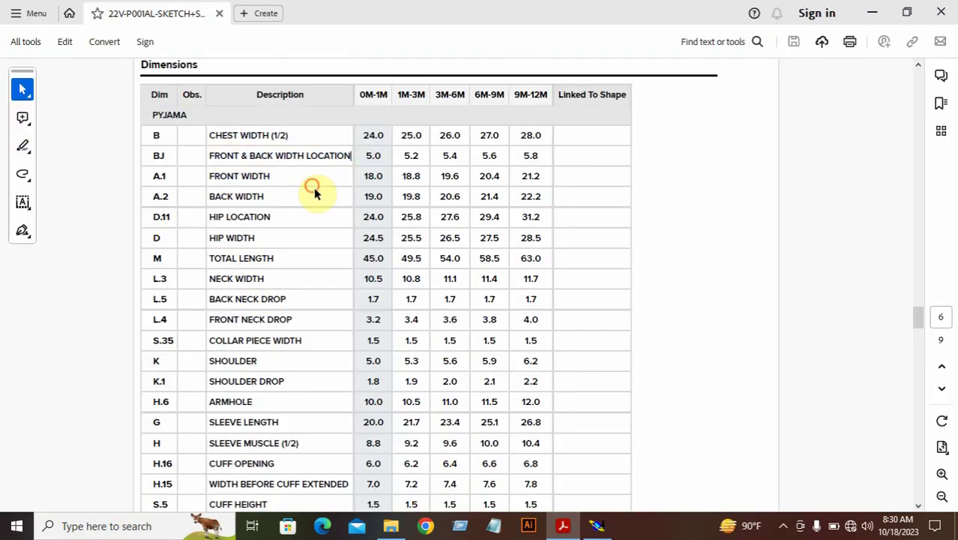
left_click_drag(220, 181, 272, 178)
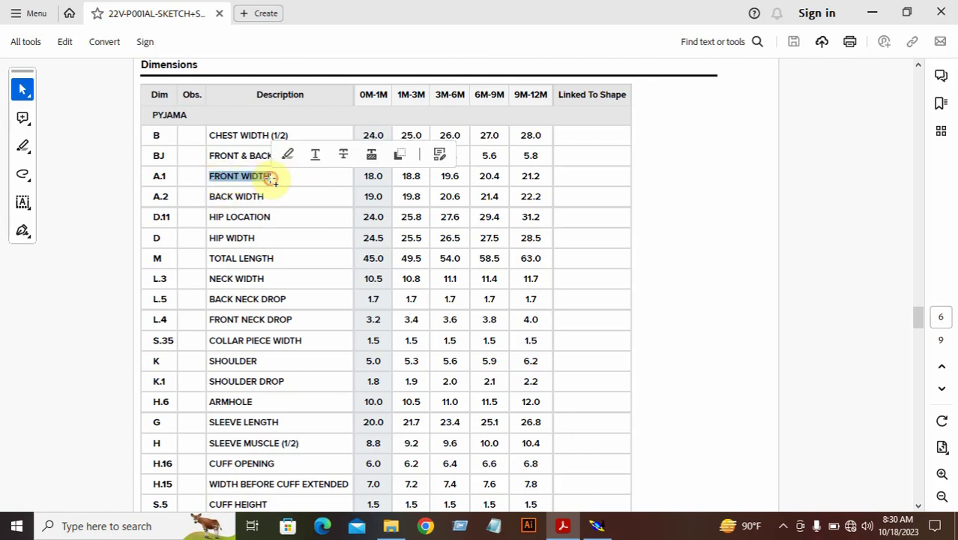
left_click(255, 177)
left_click_drag(209, 197, 262, 211)
left_click(368, 210)
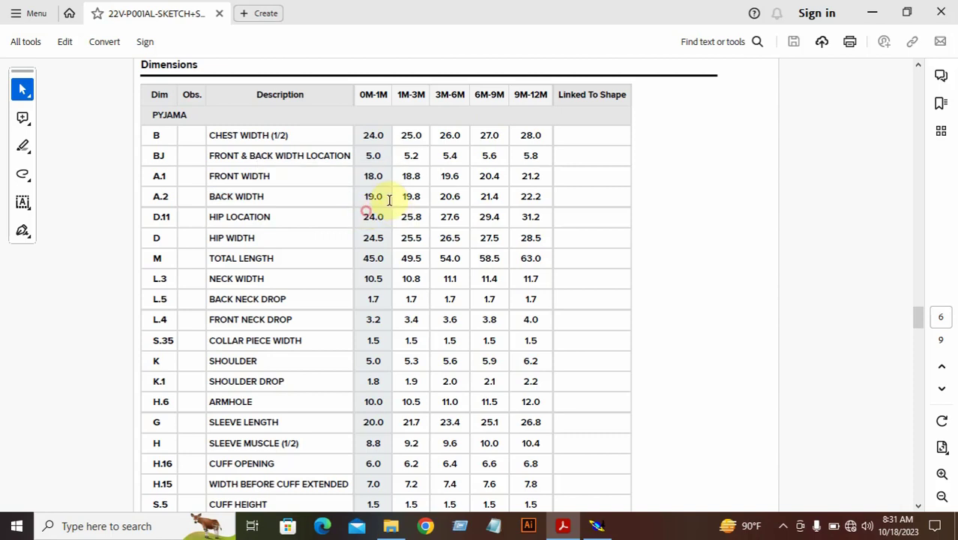
left_click_drag(384, 200, 367, 199)
left_click(365, 176)
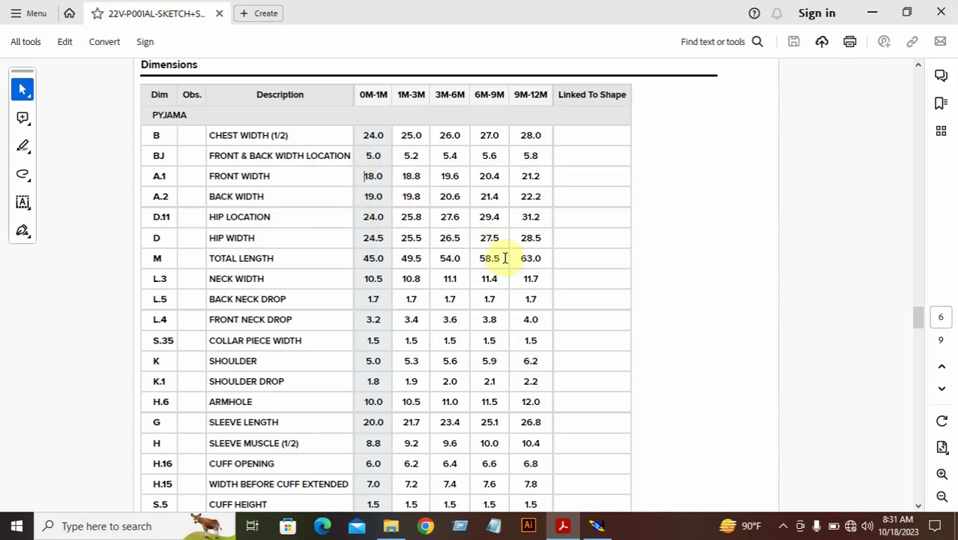
- In Modaris, place developed points on the width-location line from its lower end, one at -9.50 cm and another at half the front width
left_click(598, 525)
left_click(883, 123)
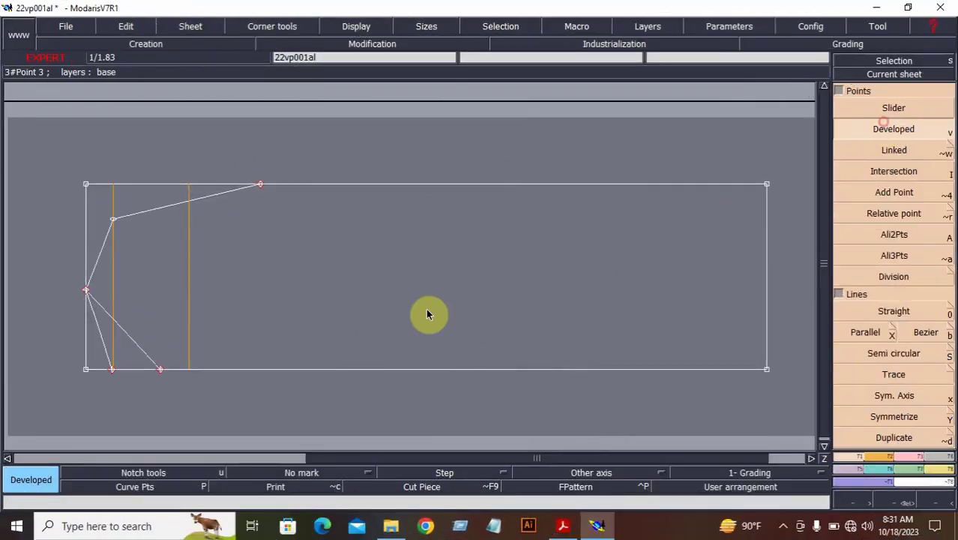
left_click(189, 373)
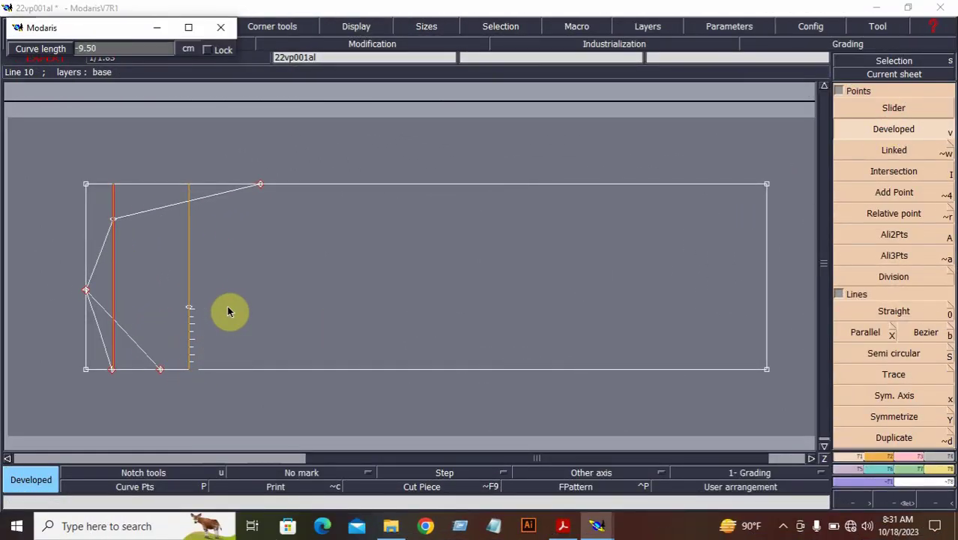
left_click(237, 248)
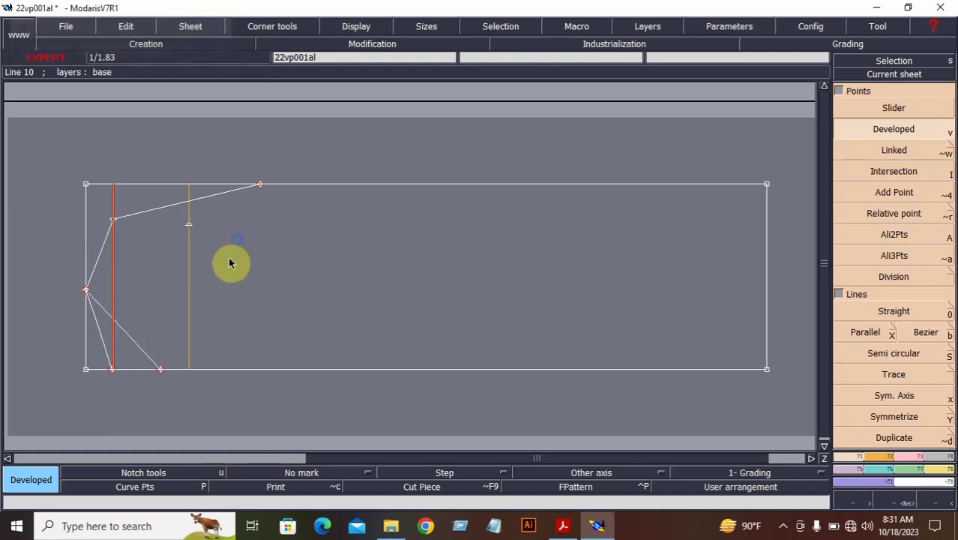
left_click(188, 375)
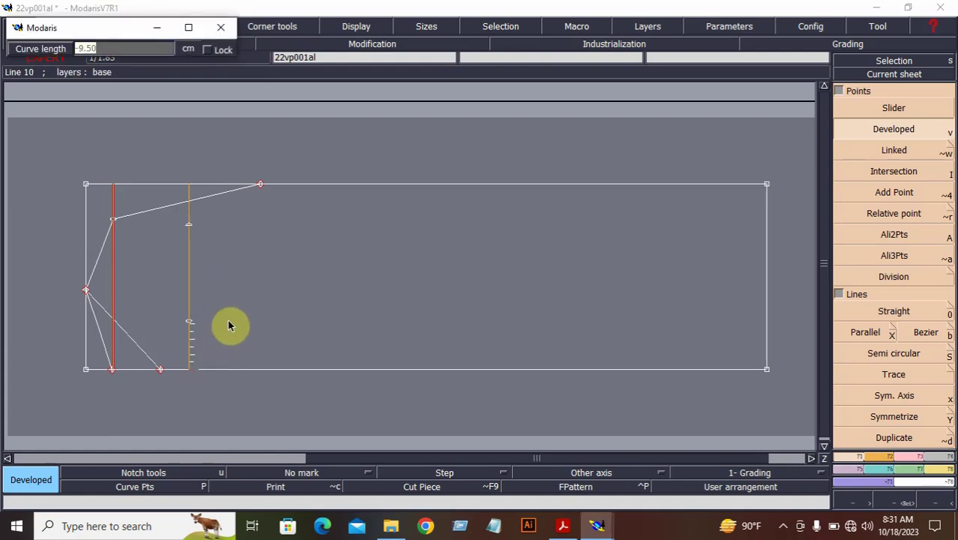
left_click(227, 266)
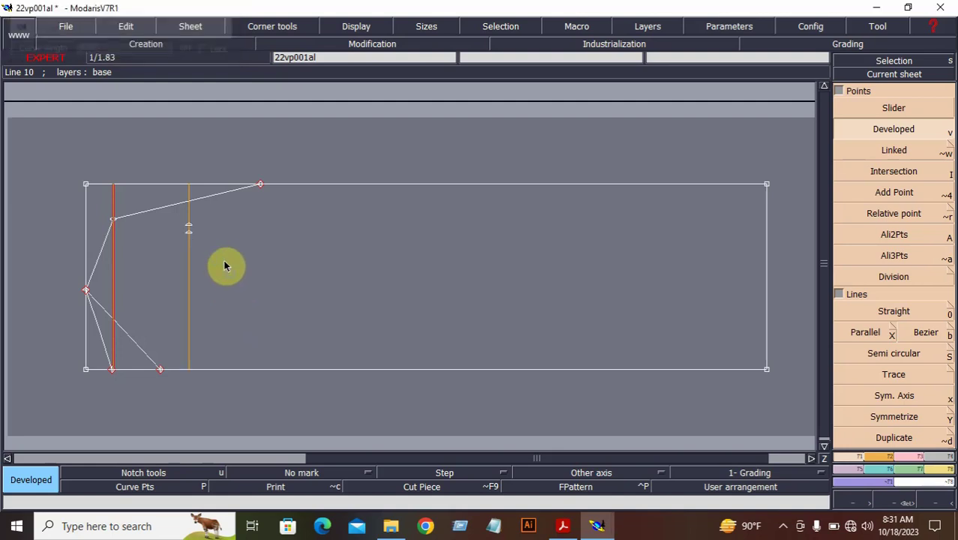
left_click(896, 504)
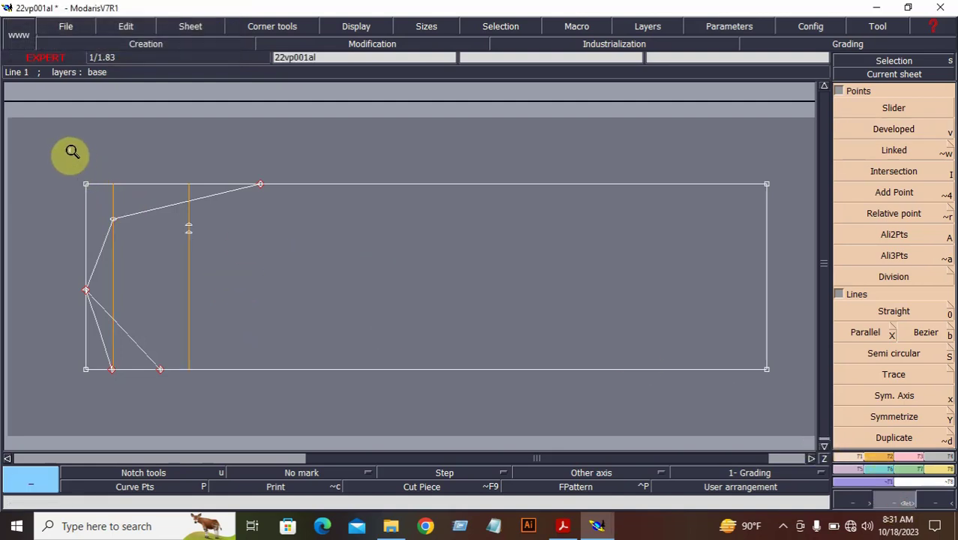
- Create a parallel line 12 cm above the rectangle's lower edge, just below its top edge
left_click_drag(50, 142, 540, 420)
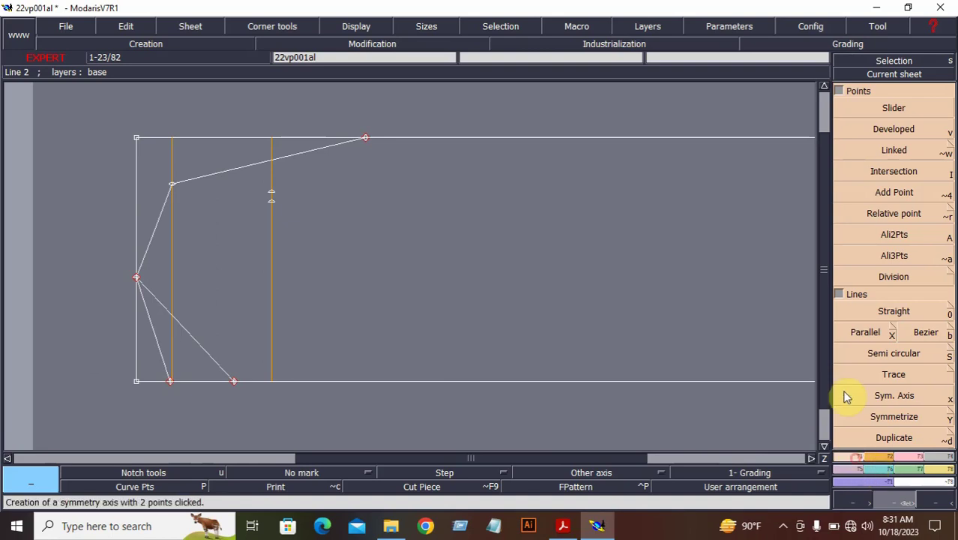
left_click(861, 334)
left_click(544, 381)
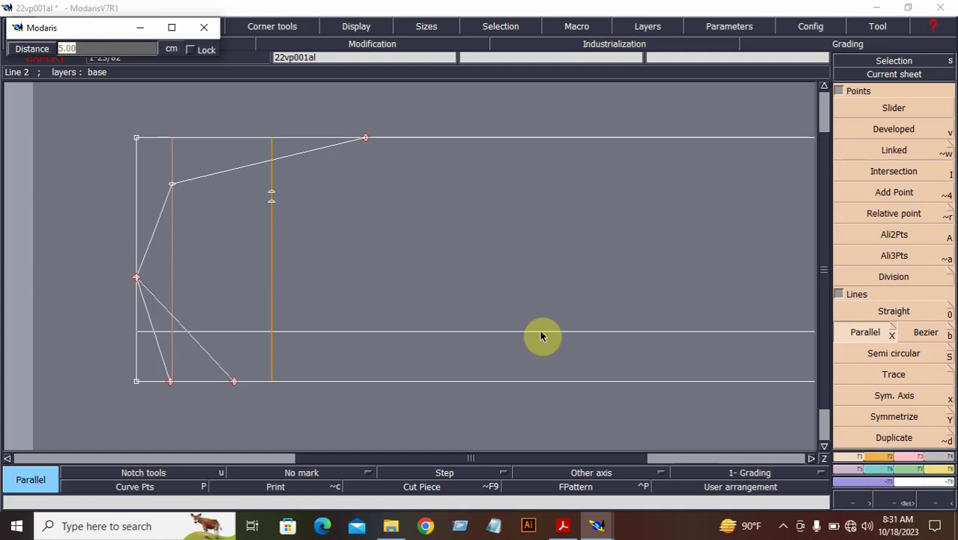
key("Return")
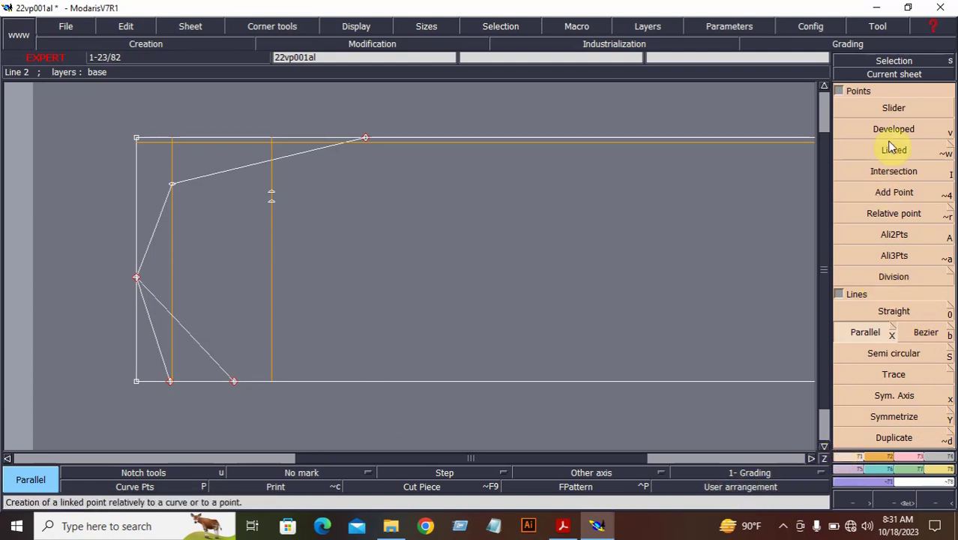
- Delete the straight armhole line running from the shoulder's outer end to the rectangle's top edge
left_click(909, 458)
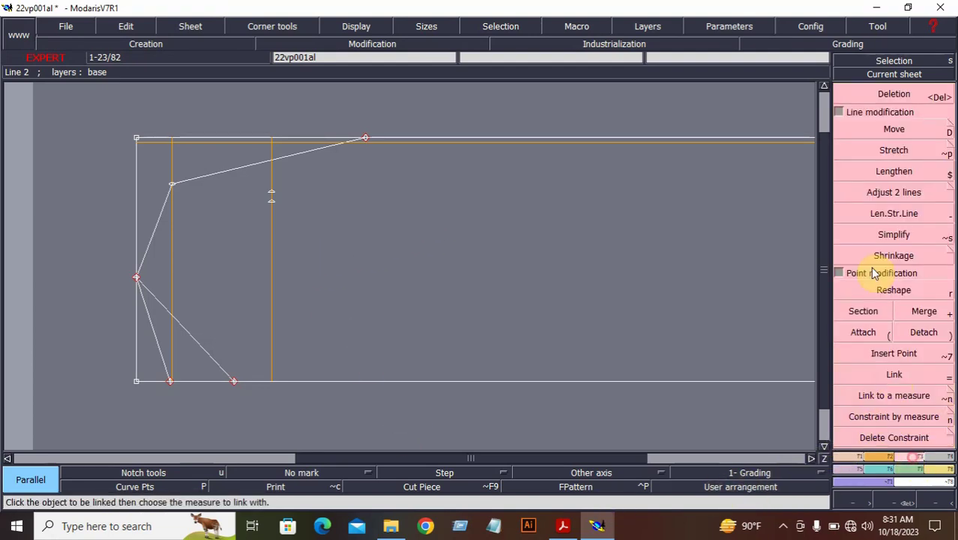
left_click(888, 94)
left_click(230, 175)
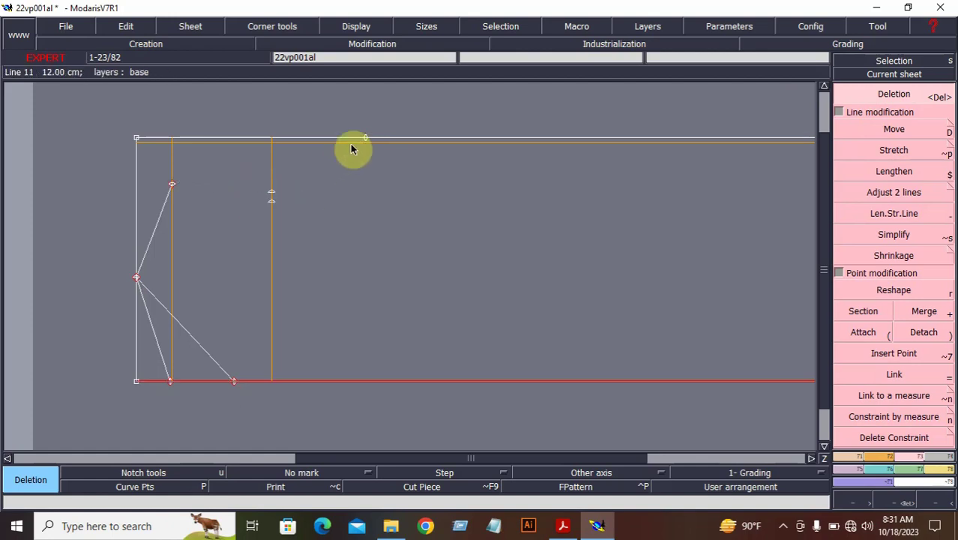
- Draw a 10 cm straight armhole line from the shoulder's outer end to the horizontal parallel just below the top edge
left_click(887, 501)
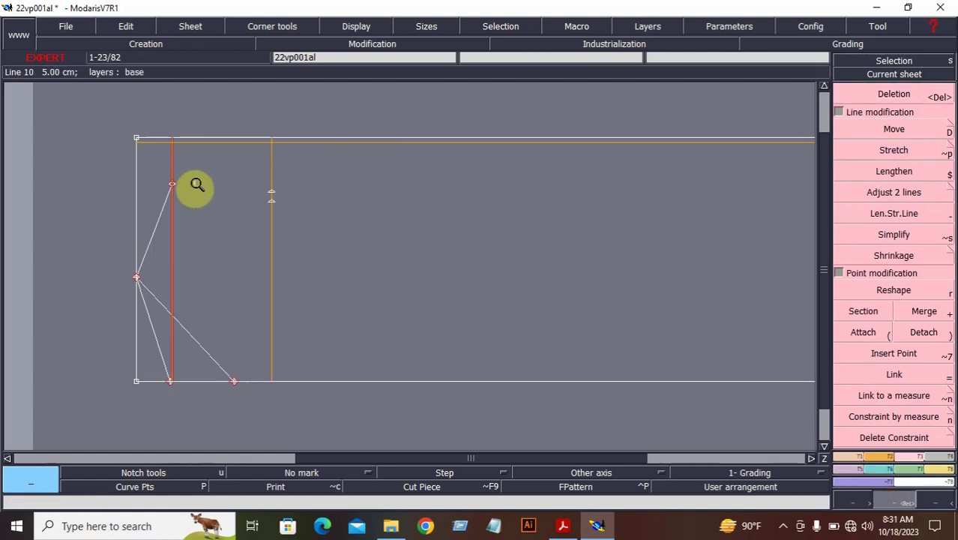
left_click(111, 117)
left_click(529, 273)
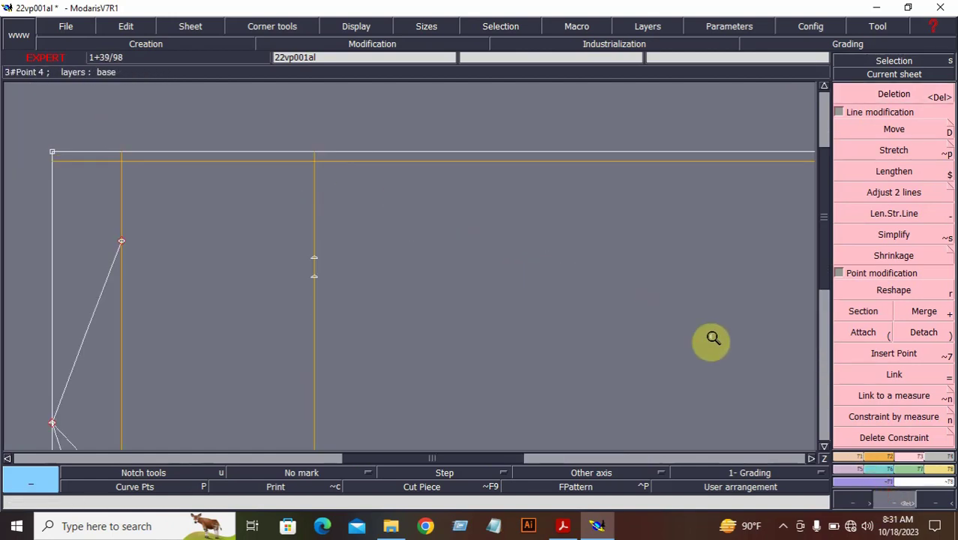
left_click(859, 456)
left_click(925, 332)
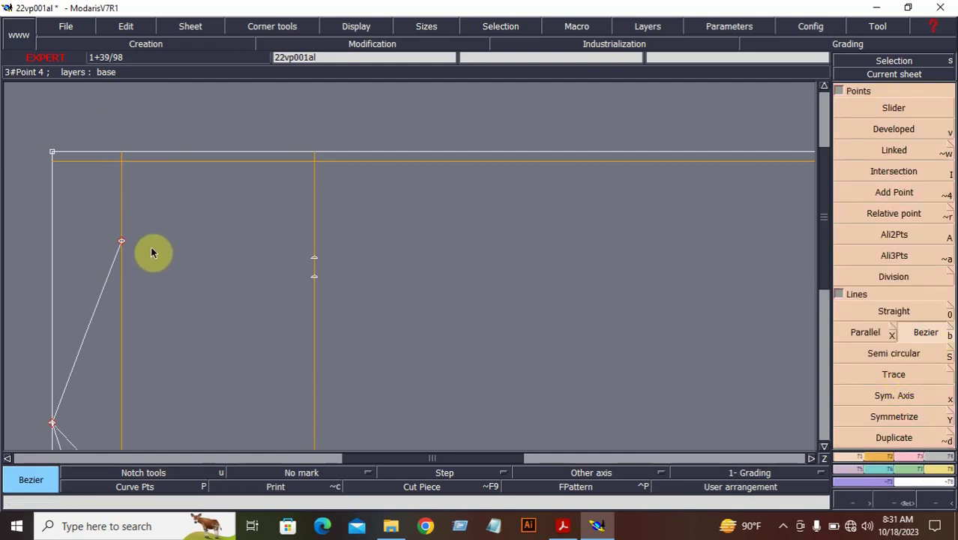
left_click(121, 240)
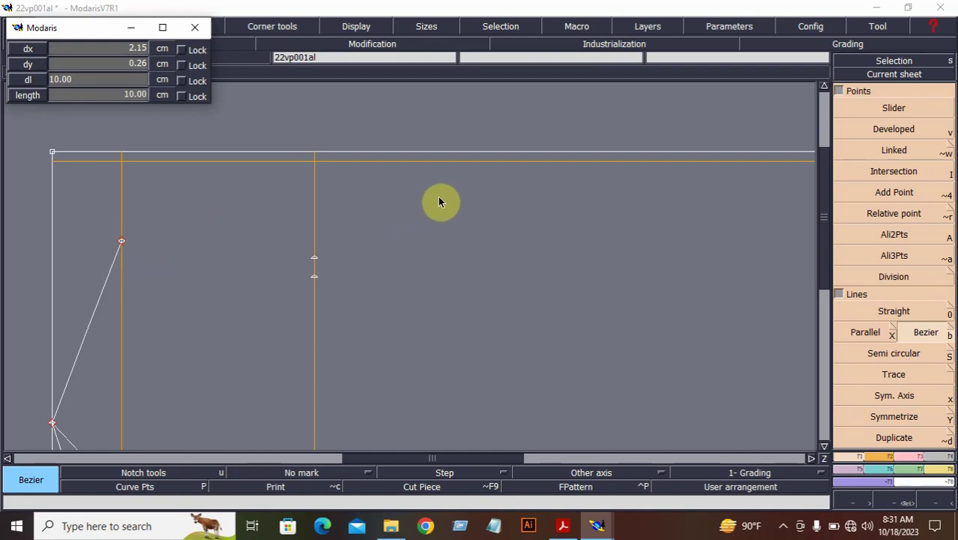
left_click(564, 149)
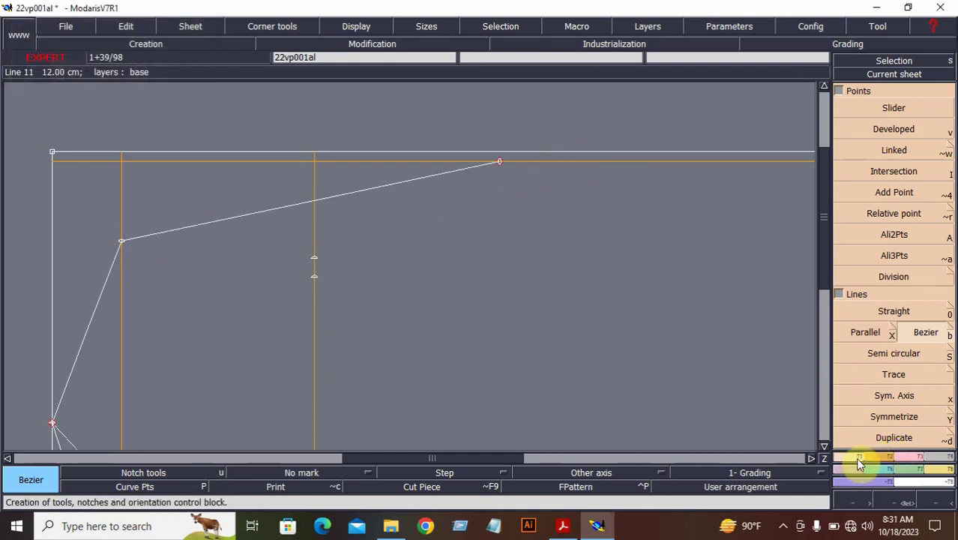
- Draw two Bezier armhole curves from the shoulder's outer end to the 10 cm line's end, one through each developed point on the width-location line
left_click(122, 242)
left_click(314, 259)
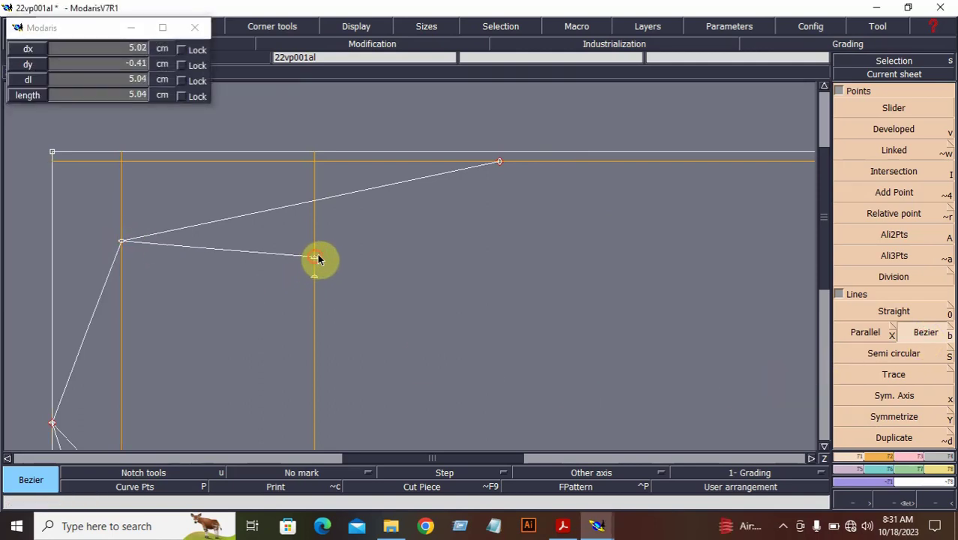
left_click(499, 163)
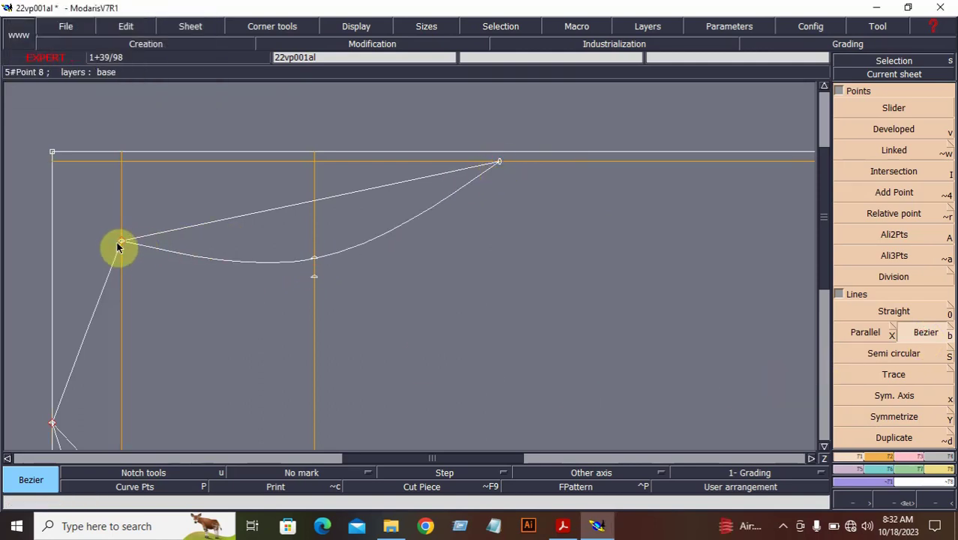
left_click(120, 242)
left_click(313, 278)
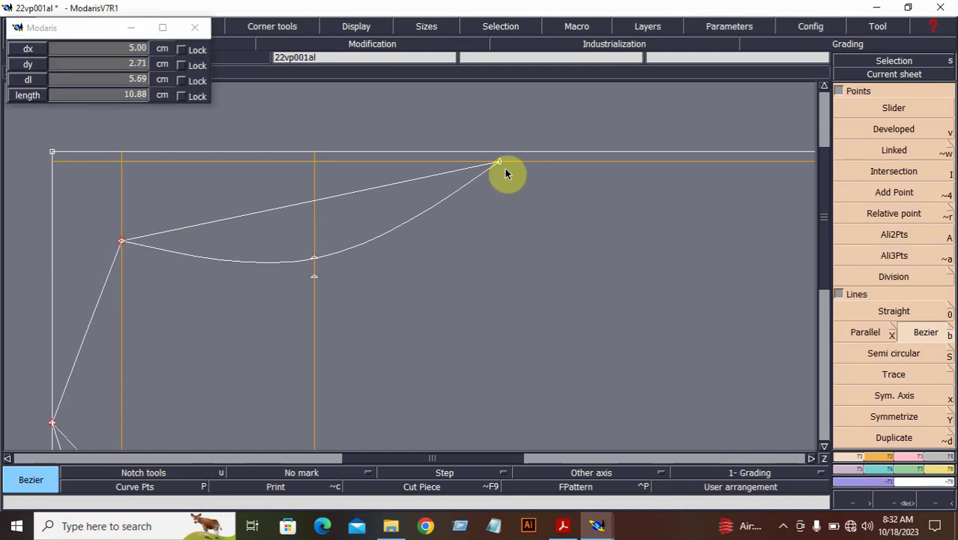
left_click(500, 162)
- Switch to the tech pack PDF and check the 0M-1M hip location and hip width in the size table and on the labeled sketch
left_click(921, 501)
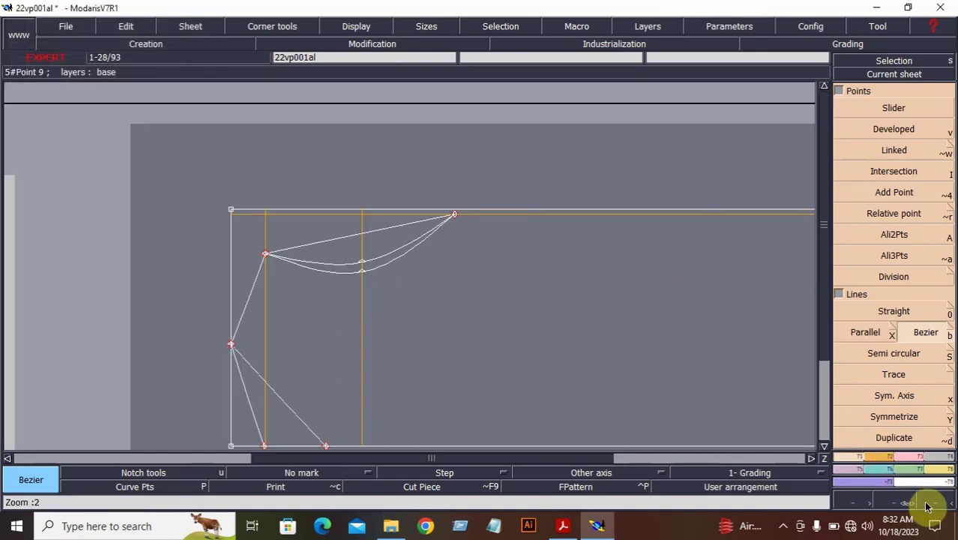
left_click(924, 500)
left_click(894, 502)
left_click_drag(302, 207, 783, 388)
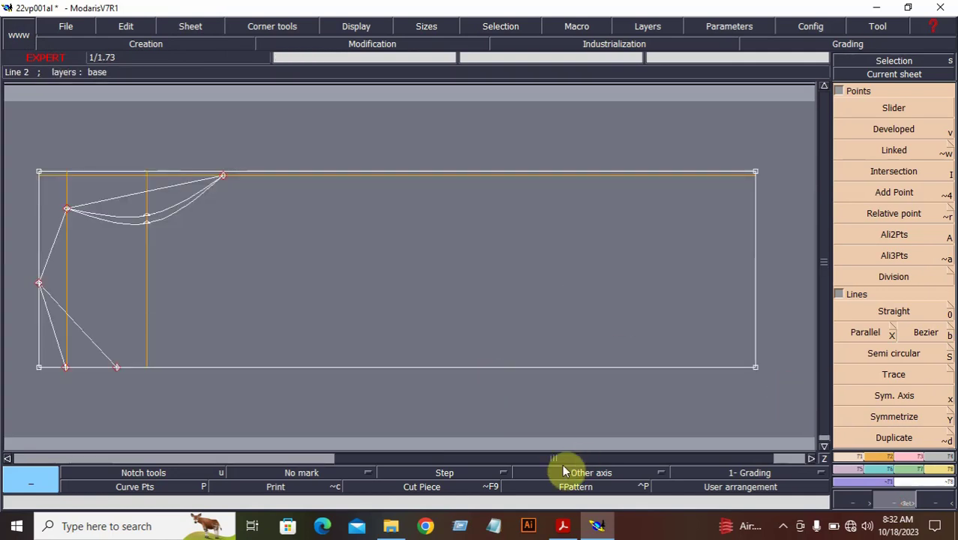
left_click(563, 526)
scroll(248, 231, "down", 3)
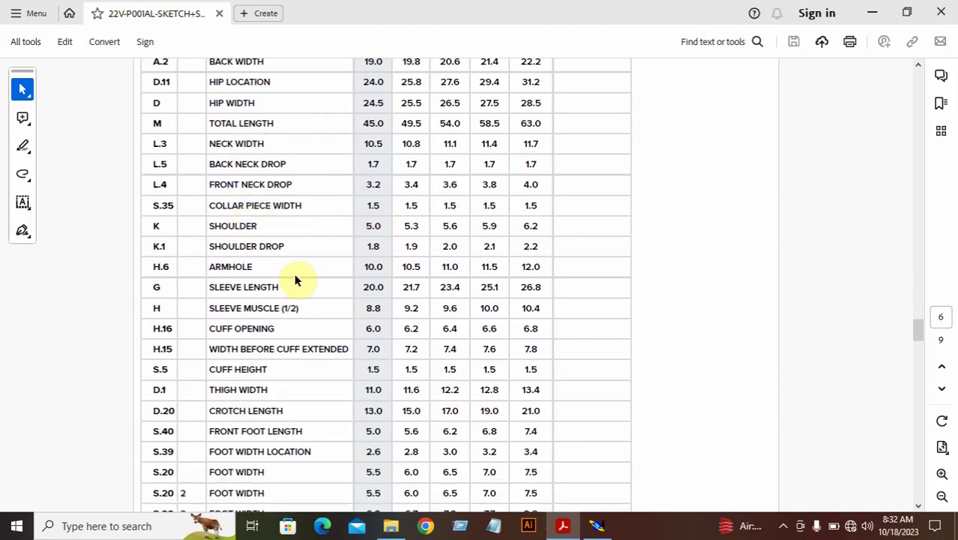
scroll(297, 279, "up", 3)
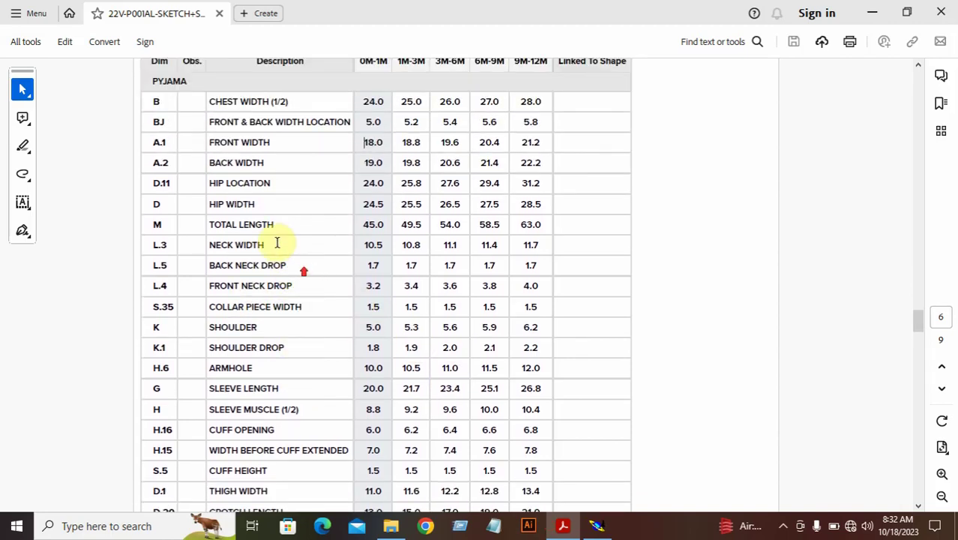
left_click_drag(213, 182, 356, 184)
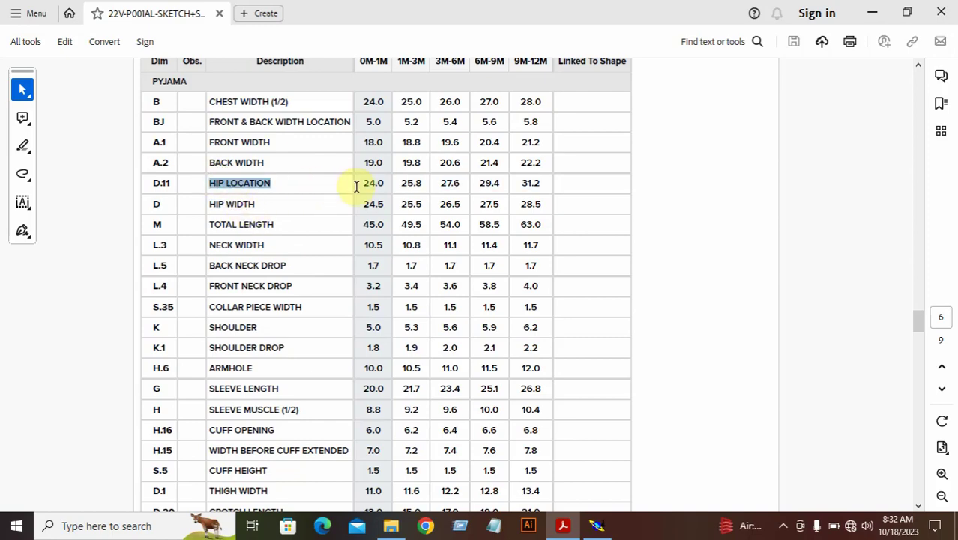
scroll(351, 301, "down", 4)
scroll(356, 331, "down", 10)
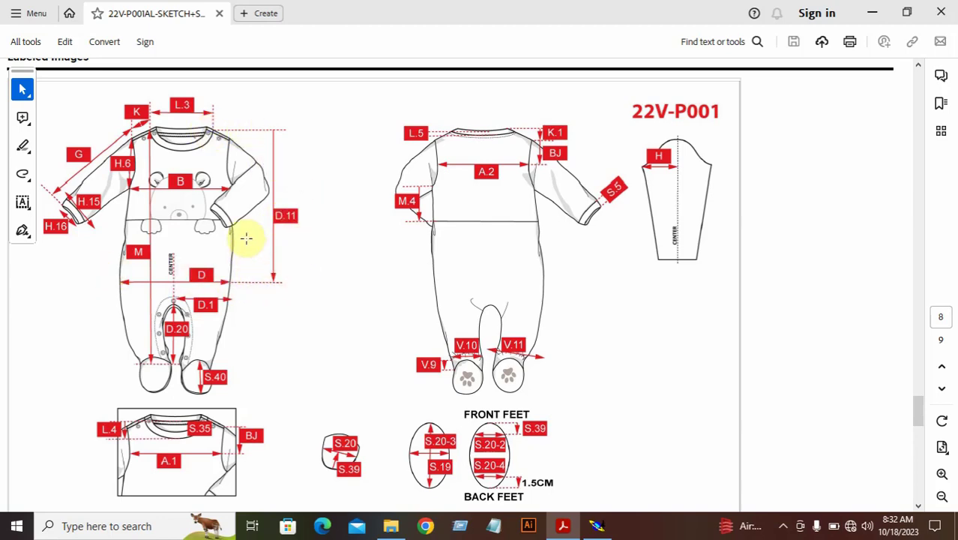
scroll(386, 255, "up", 5)
scroll(412, 269, "up", 10)
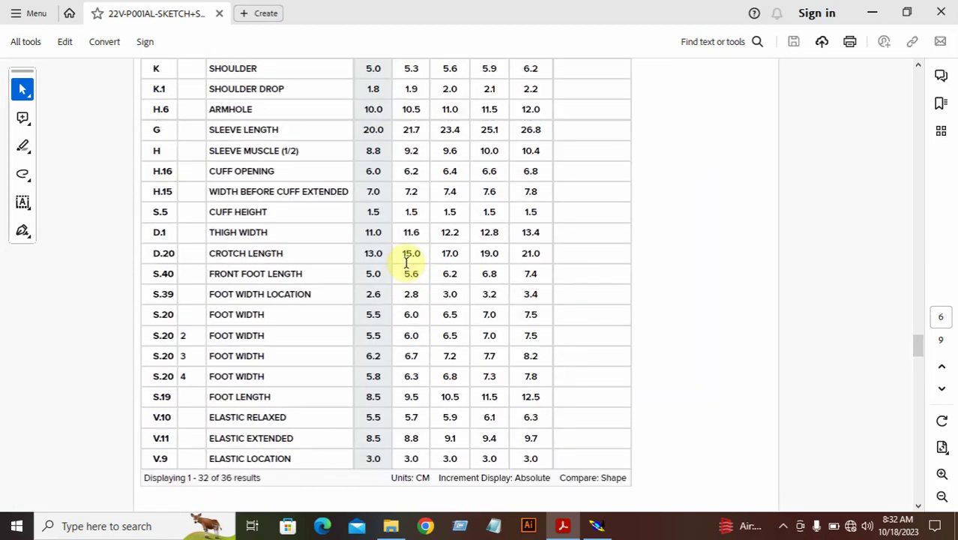
scroll(251, 182, "up", 1)
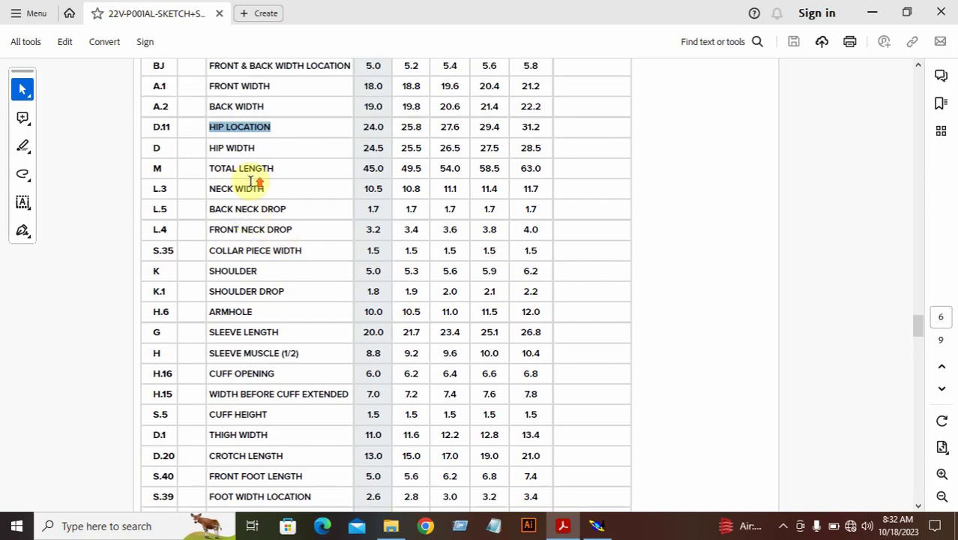
left_click(303, 174)
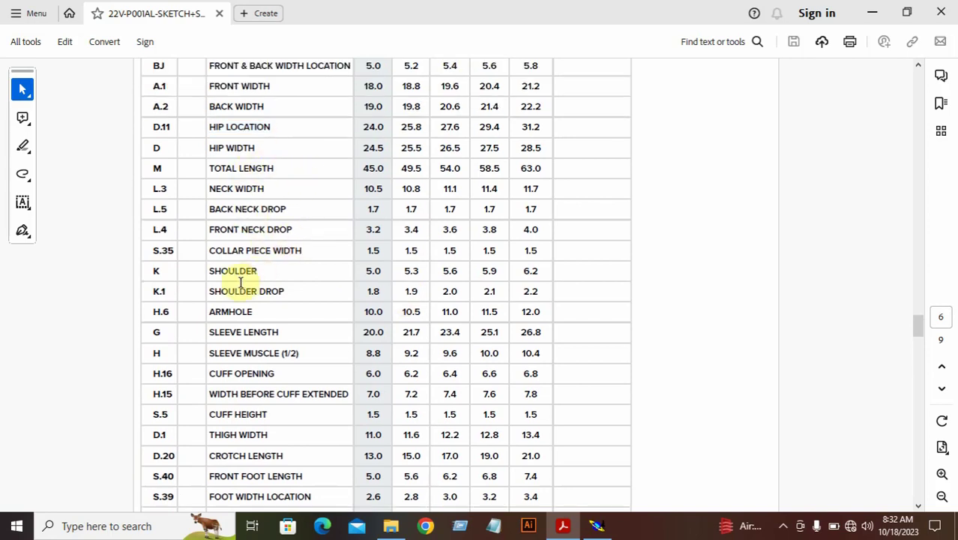
scroll(242, 153, "up", 3)
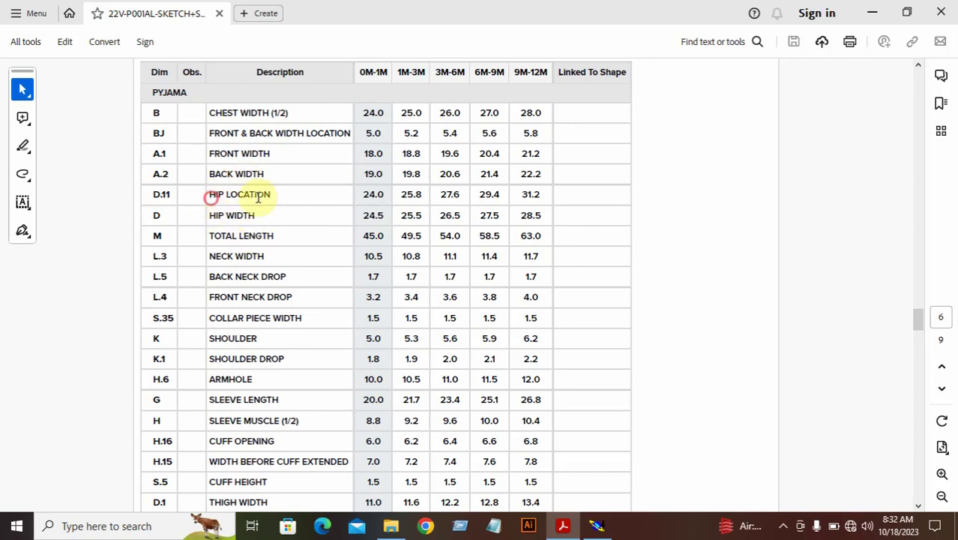
left_click_drag(258, 197, 328, 193)
left_click(385, 210)
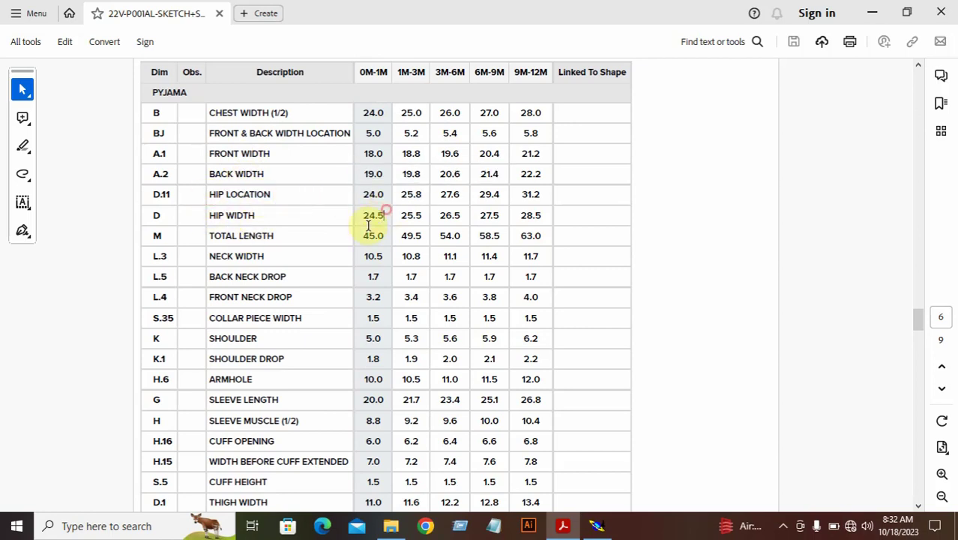
- In Modaris, create a parallel 24 cm right of the rectangle's left edge for the hip location
left_click(598, 527)
left_click(863, 332)
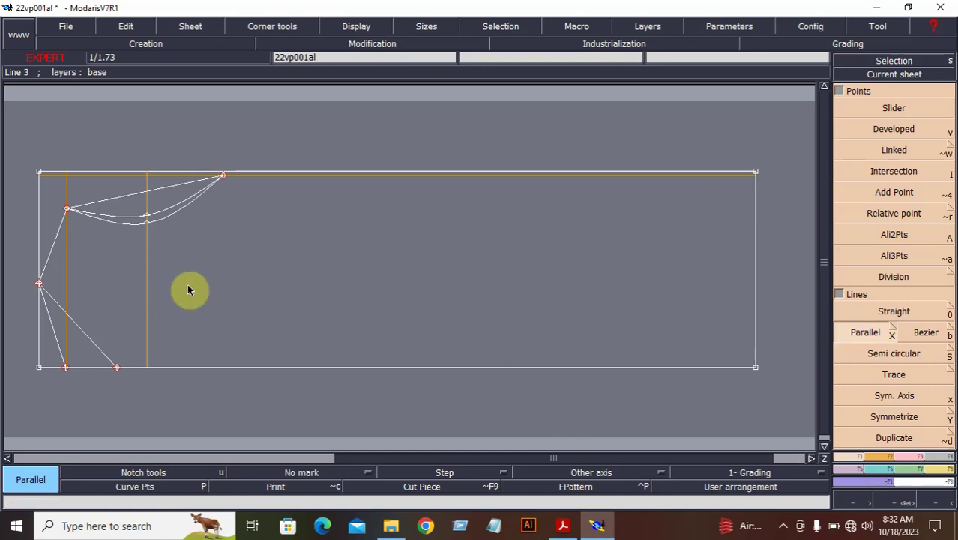
left_click(39, 215)
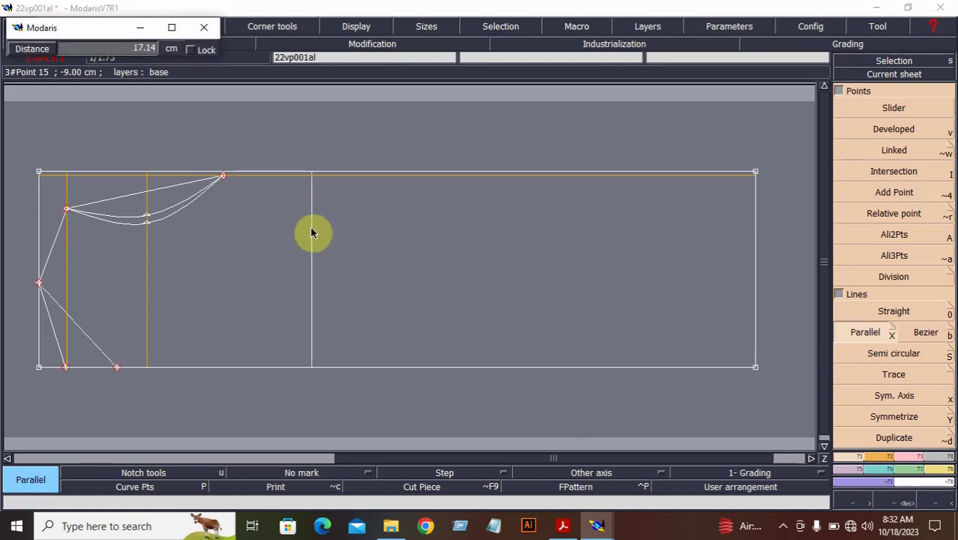
type("24")
key("Return")
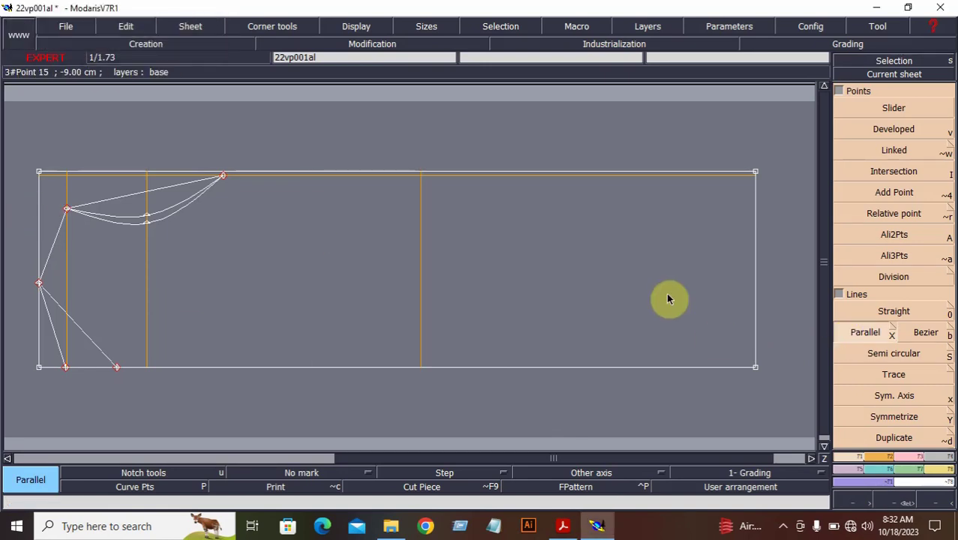
- Draw a Bezier side line from the armhole's lower end through the hip line's top end to the right edge, slightly below its upper corner
left_click(885, 504)
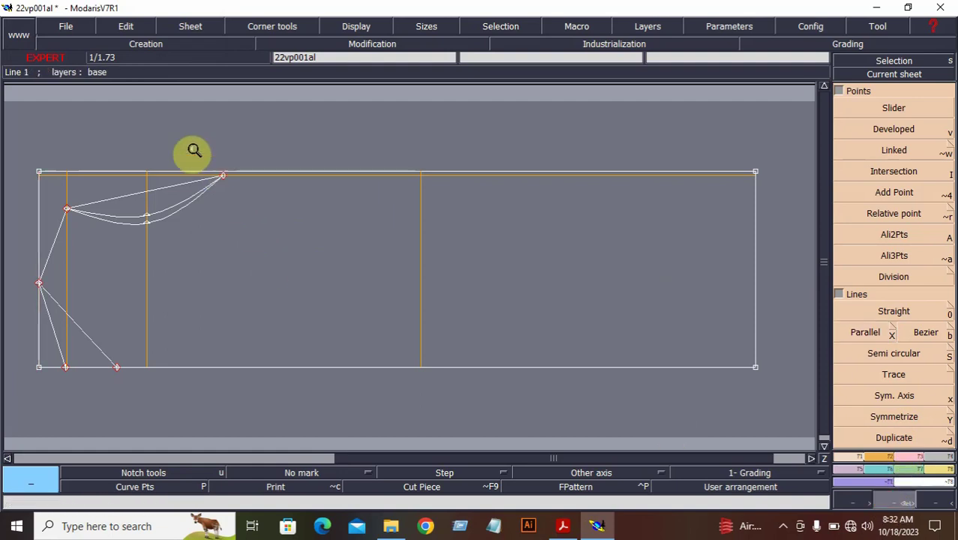
left_click(178, 134)
left_click(795, 301)
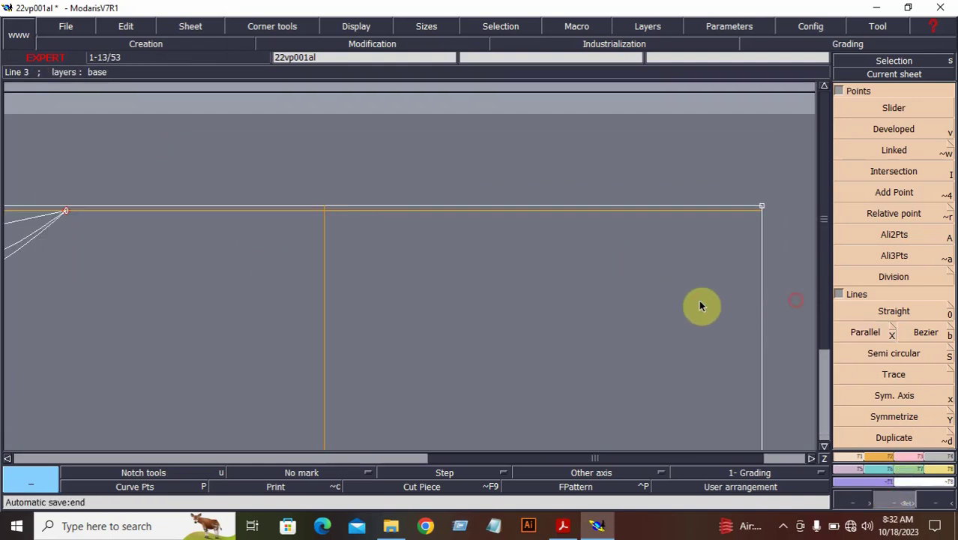
left_click(930, 333)
left_click(67, 210)
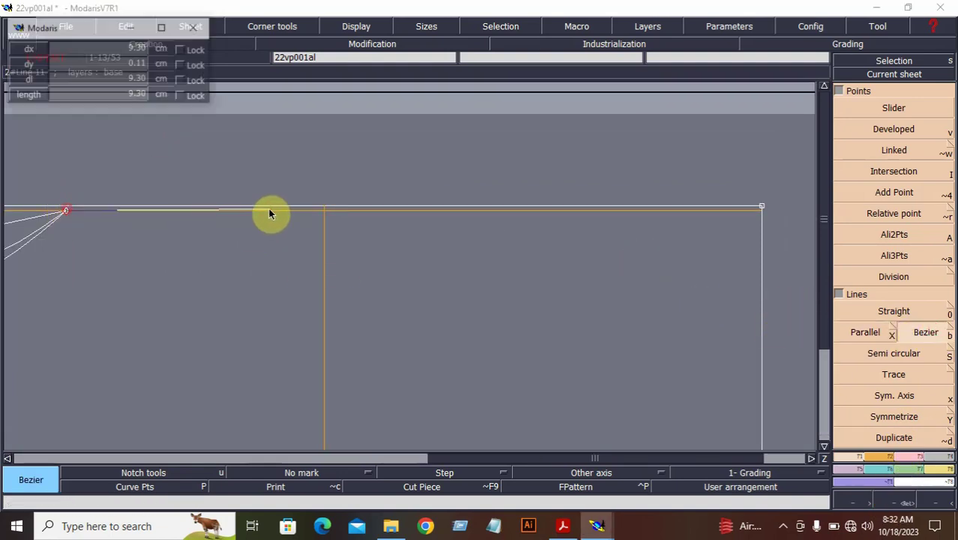
left_click(324, 205)
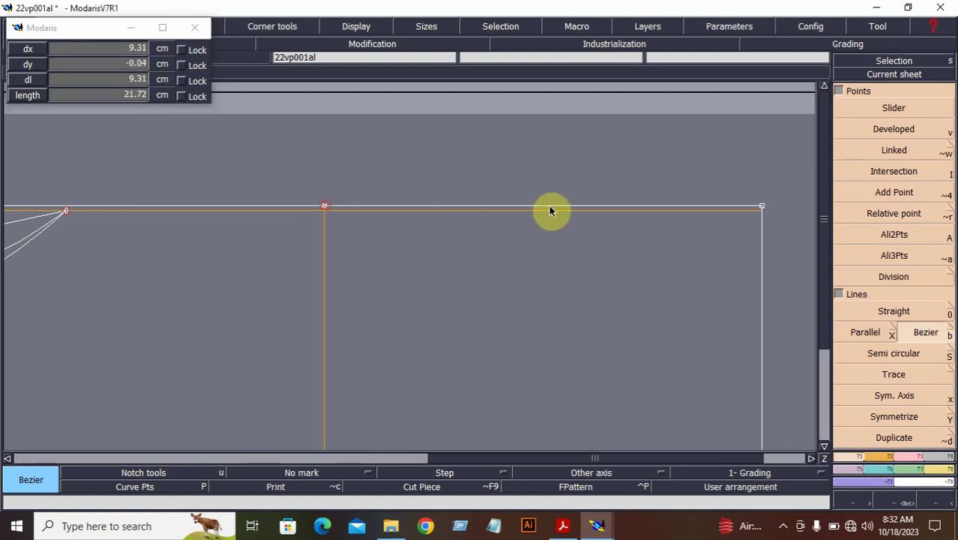
left_click(761, 217)
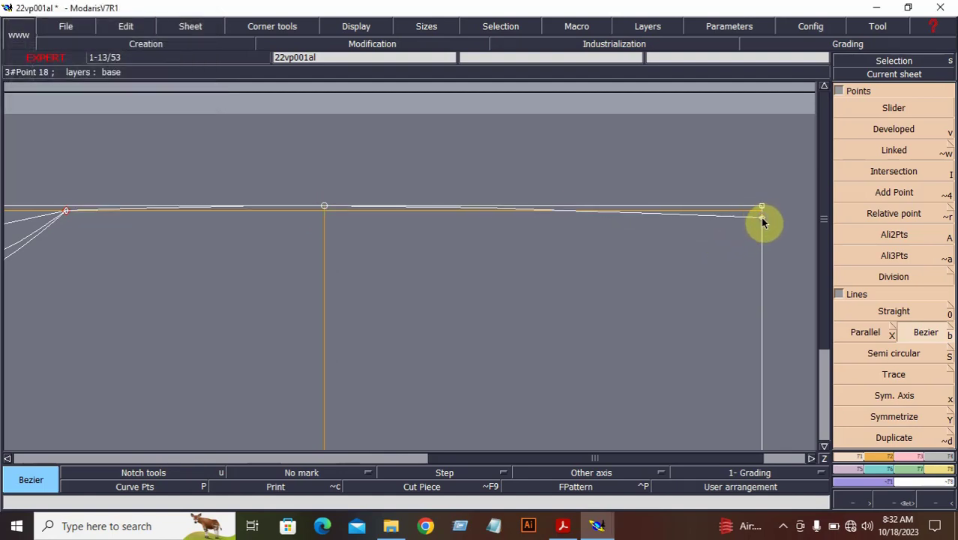
- Delete the horizontal parallel line just below the rectangle's top edge
left_click(935, 502)
left_click(935, 502)
left_click(912, 501)
left_click_drag(255, 248, 437, 352)
left_click(885, 398)
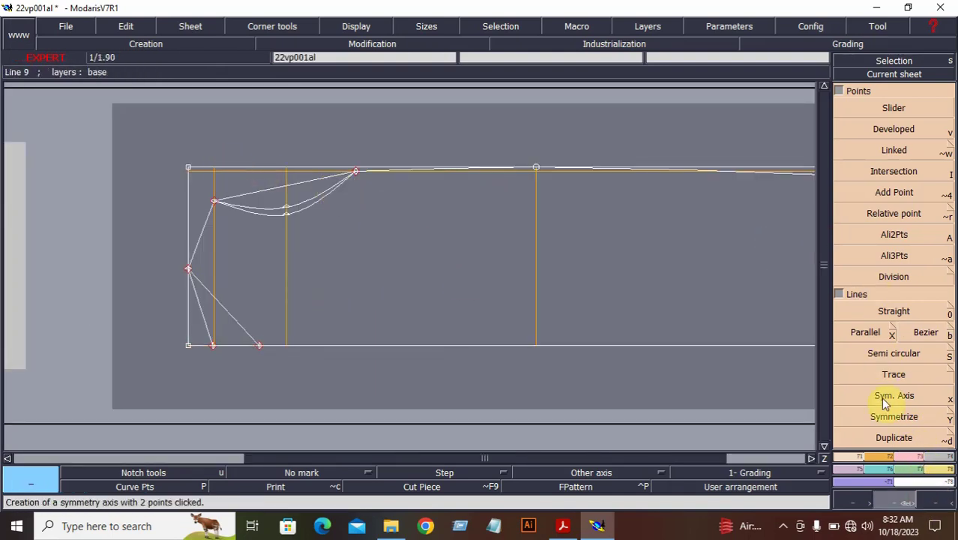
left_click(912, 460)
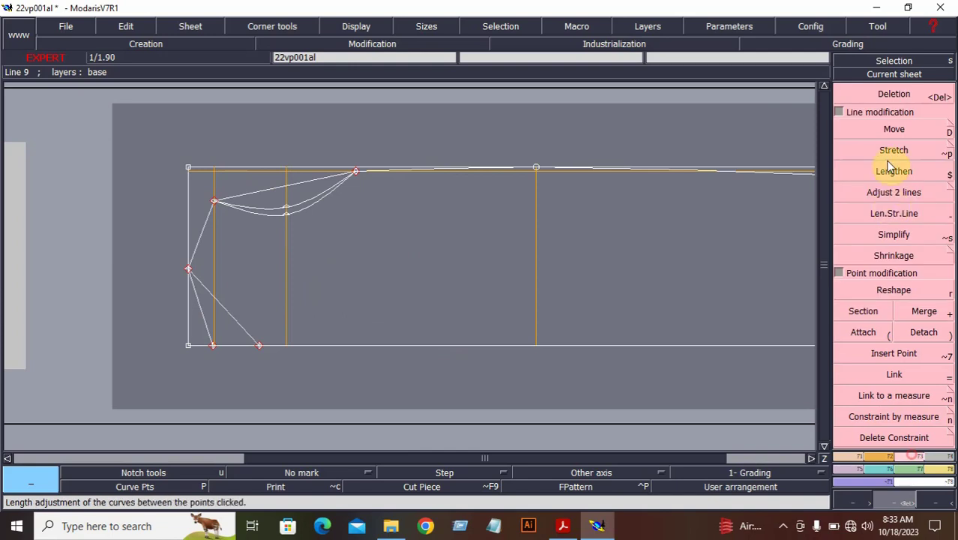
left_click(893, 94)
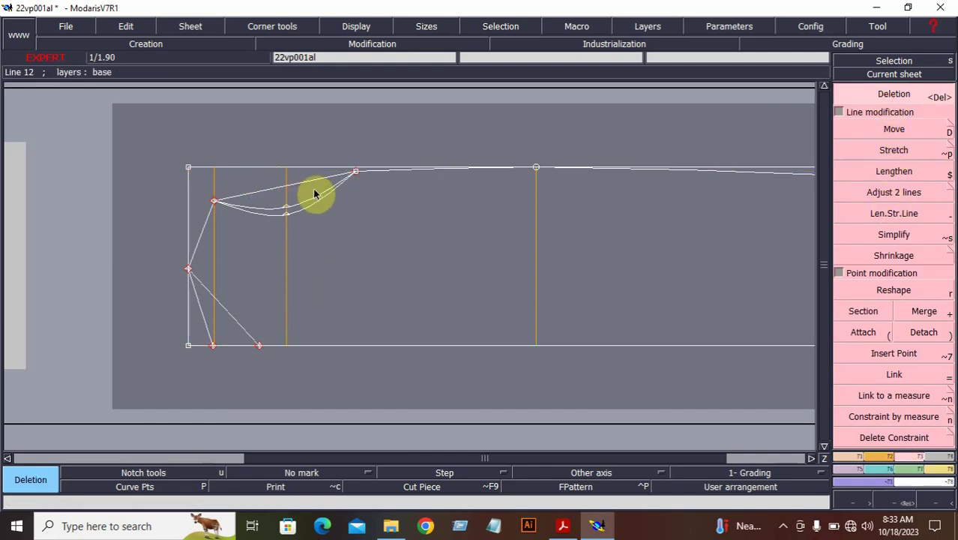
- Delete the straight armhole guide line, and symmetrize both armhole curves about an axis along the start of the side line
left_click(272, 189)
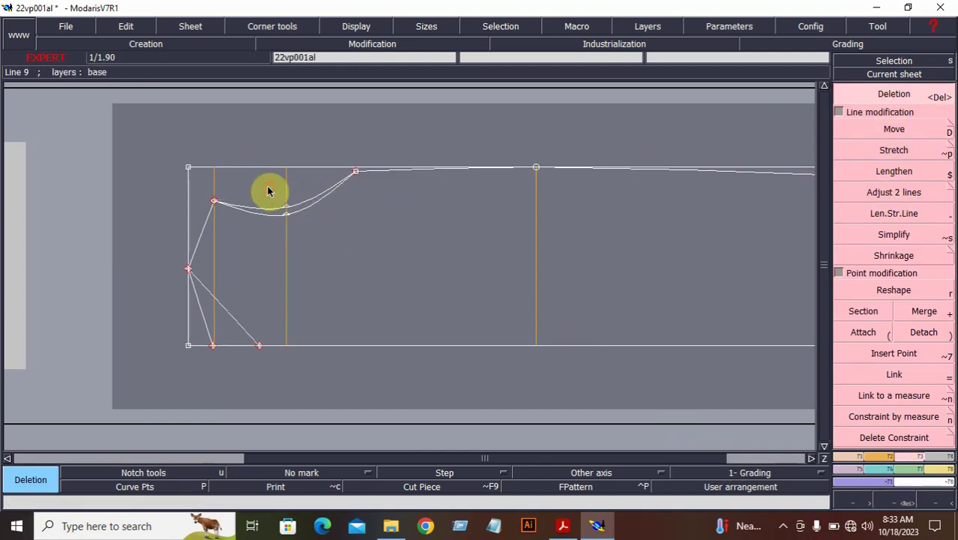
left_click(834, 479)
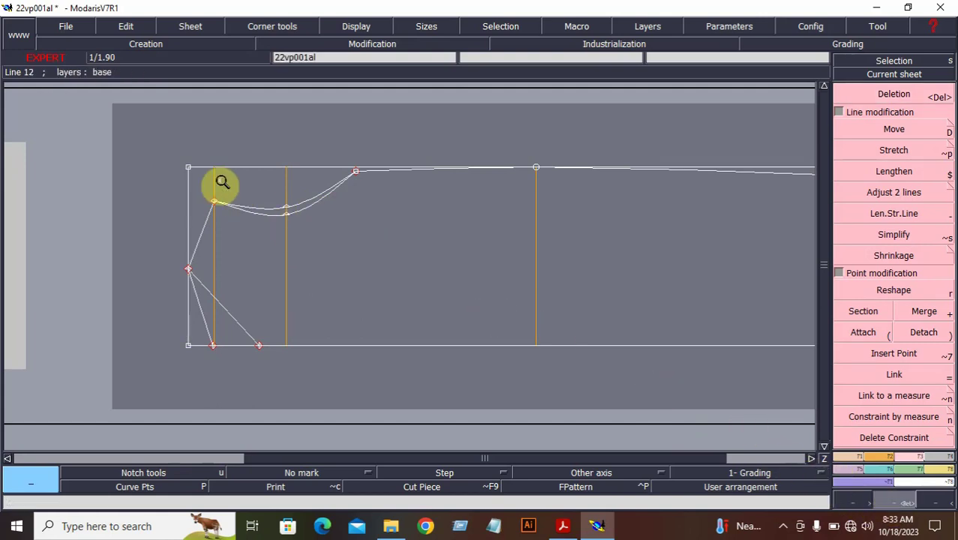
left_click(584, 381)
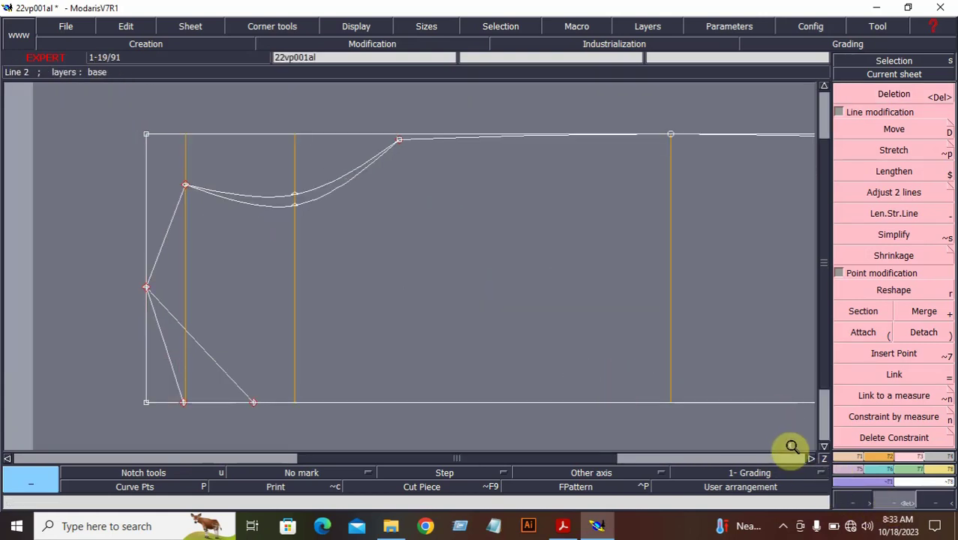
left_click(845, 460)
left_click(894, 396)
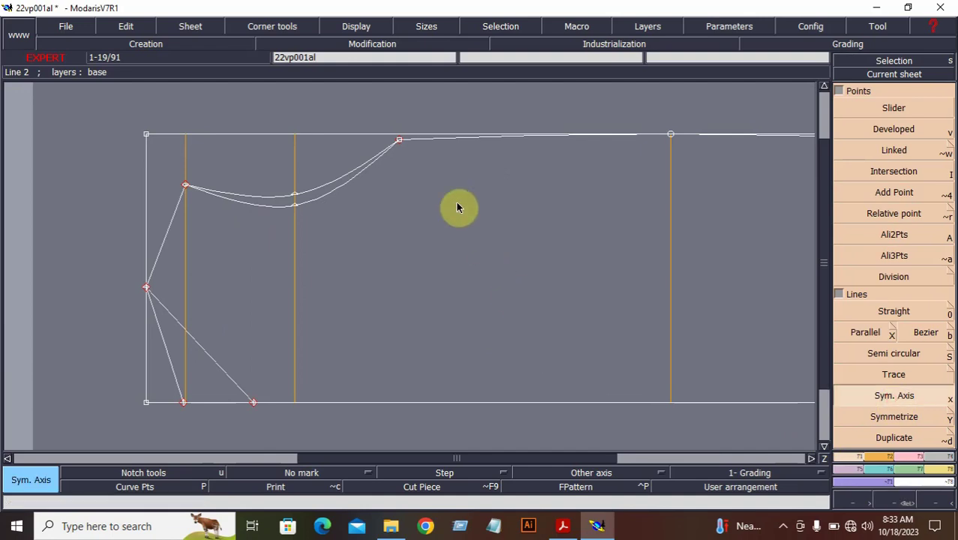
left_click(400, 141)
left_click(431, 143)
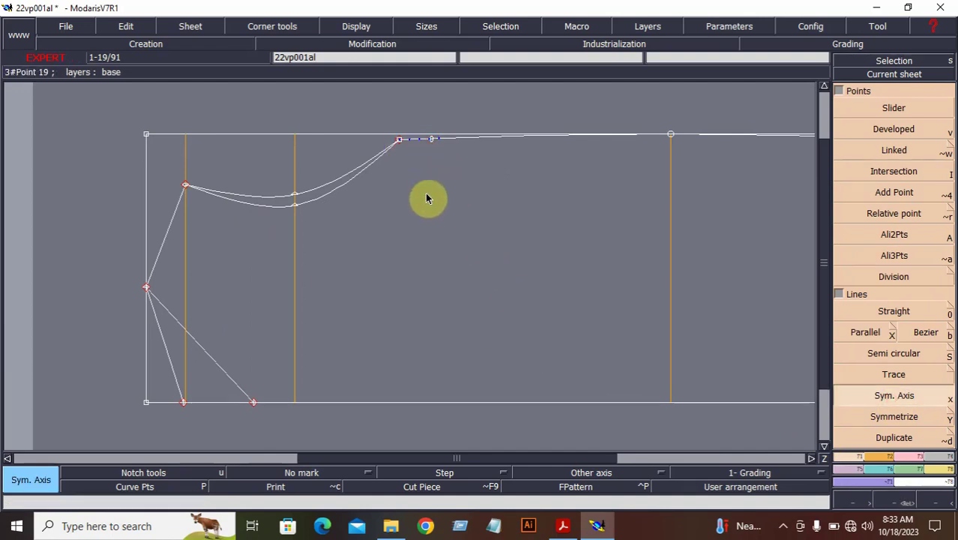
left_click(887, 415)
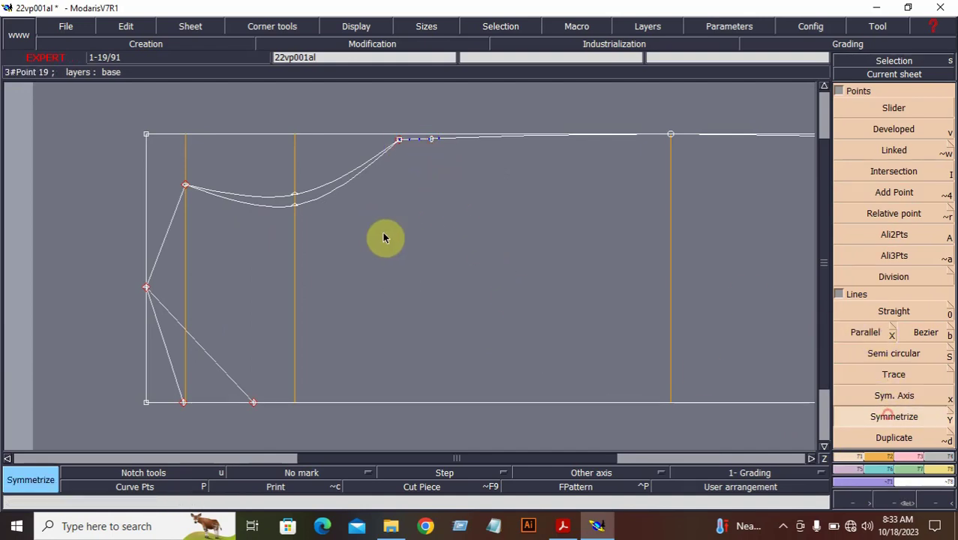
left_click(327, 186)
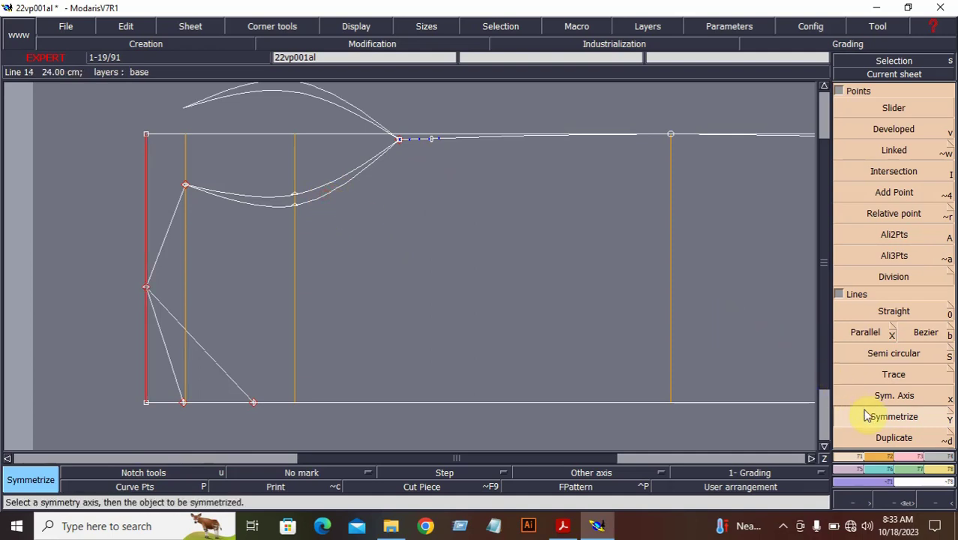
- Set a symmetry axis along the shoulder line and symmetrize both armhole curves and both neckline lines about it
left_click(890, 397)
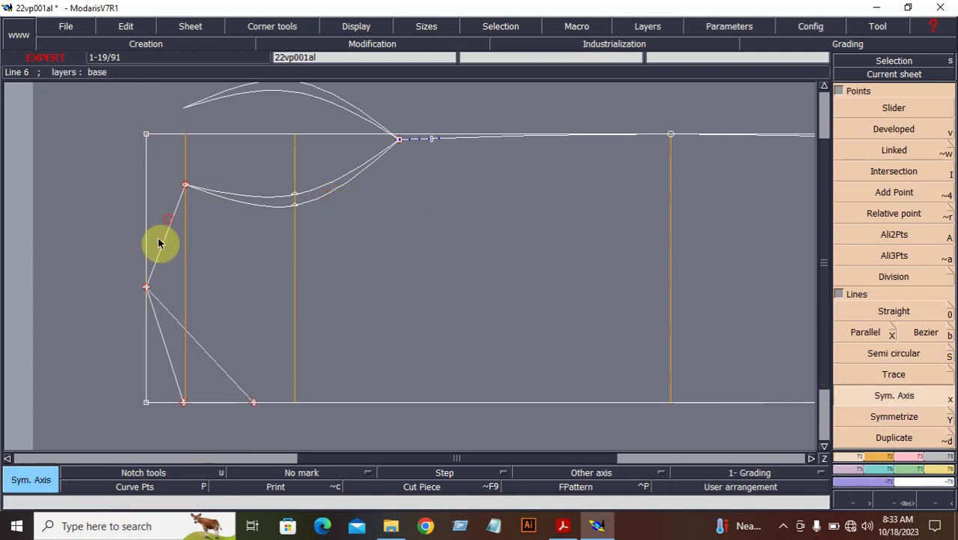
left_click(158, 257)
left_click(863, 415)
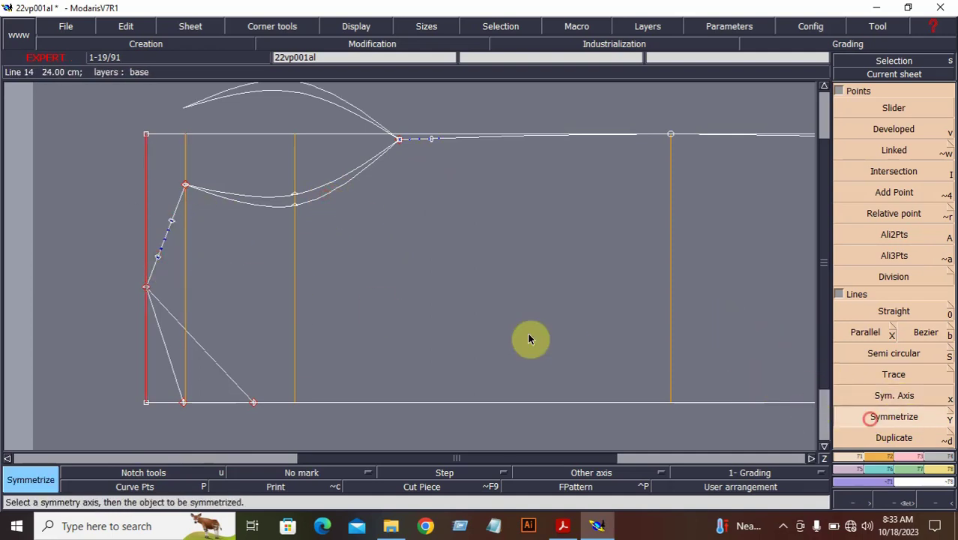
left_click(272, 198)
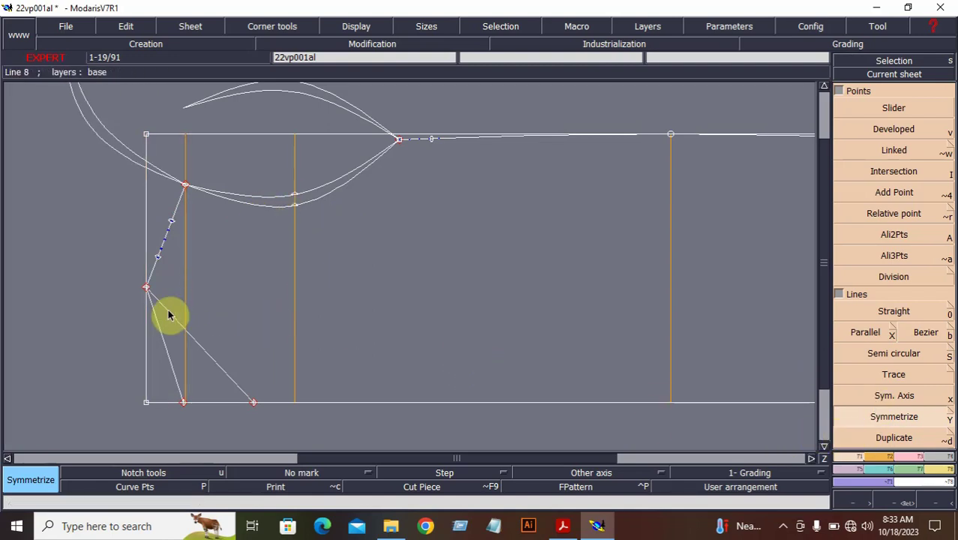
left_click(156, 331)
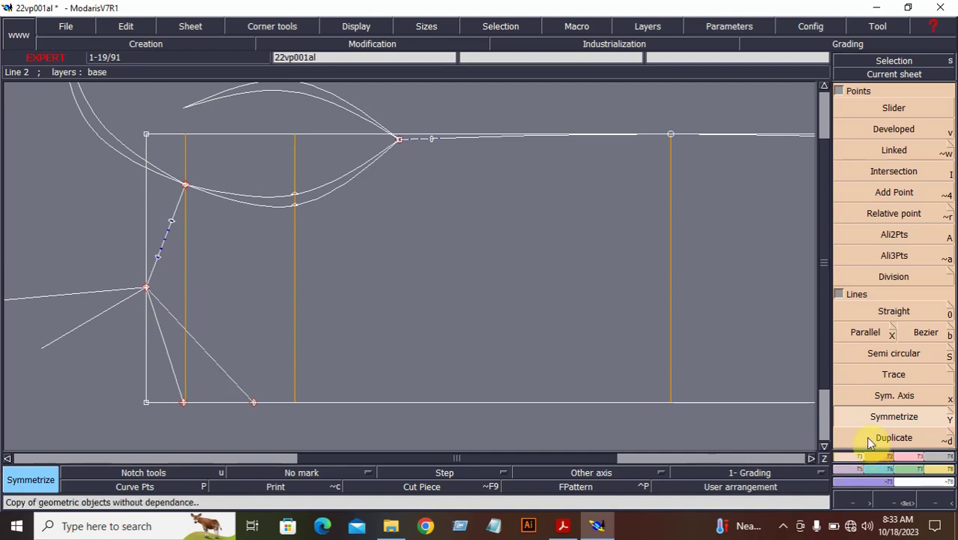
- Set a symmetry axis on the rectangle's lower edge and symmetrize the two neckline lines about it
left_click(889, 396)
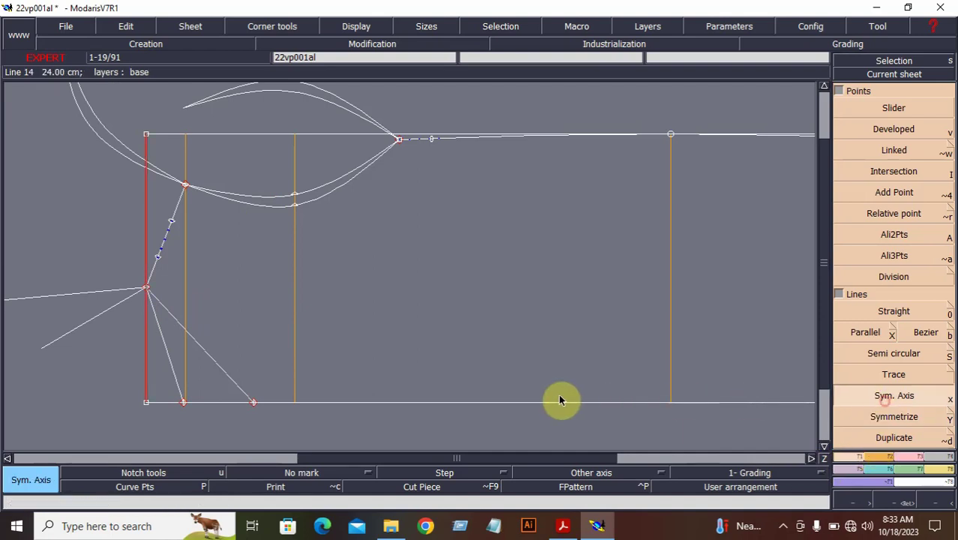
left_click(463, 406)
left_click(886, 415)
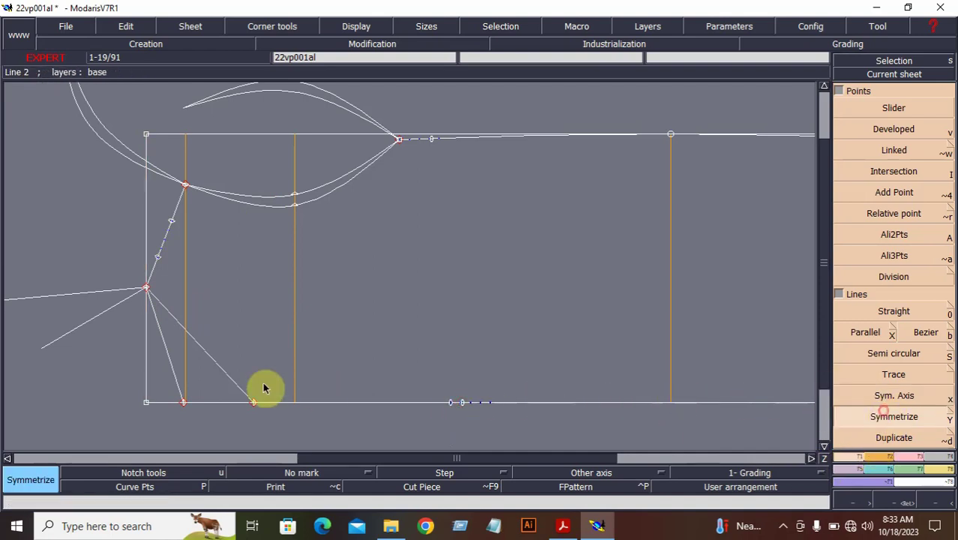
left_click(217, 361)
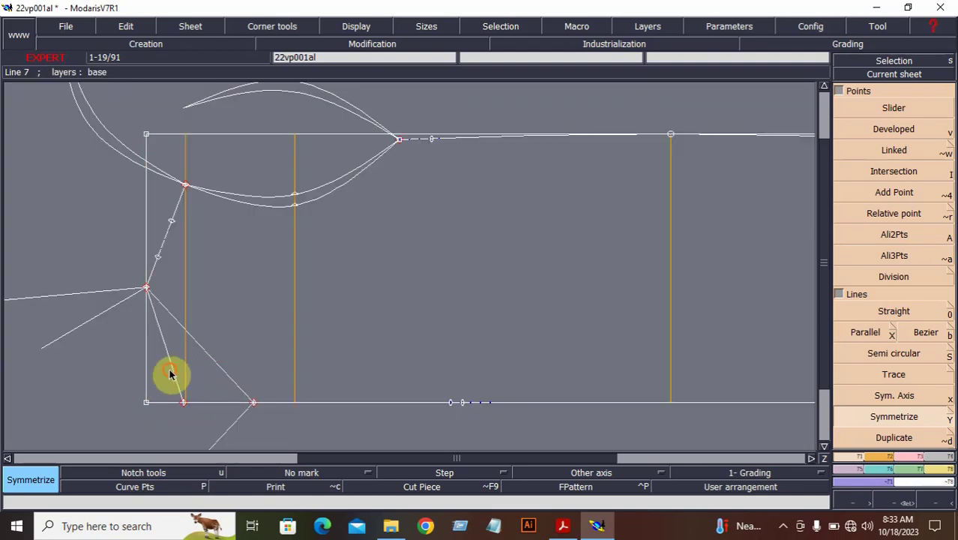
left_click(172, 371)
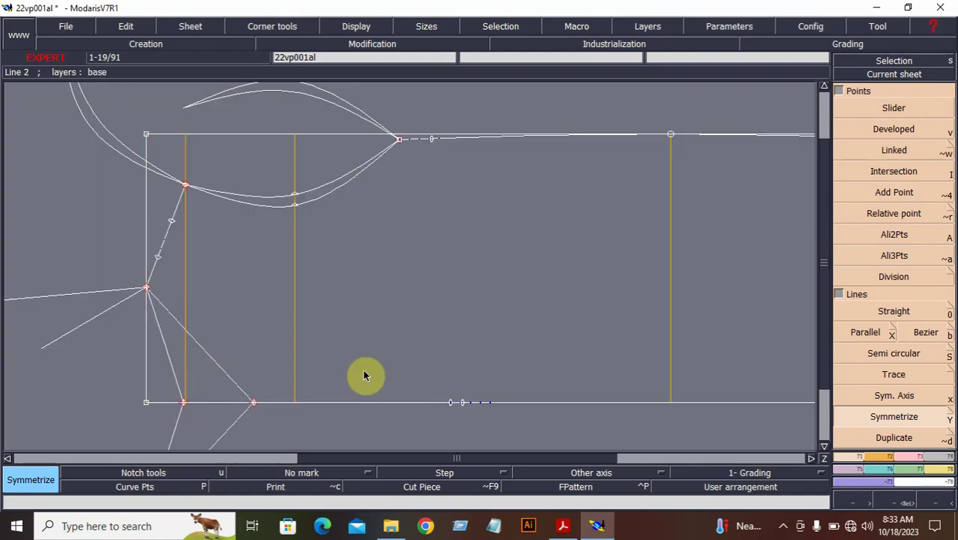
- Display the curve handles and reshape the deeper armhole curve into a rounded curve meeting the side line nearly at a right angle
left_click(339, 28)
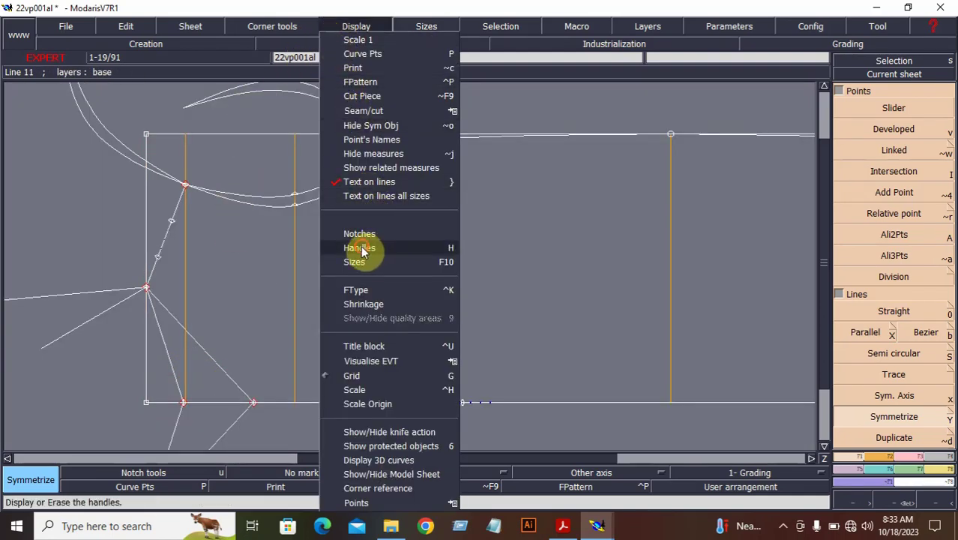
left_click(360, 247)
left_click(900, 503)
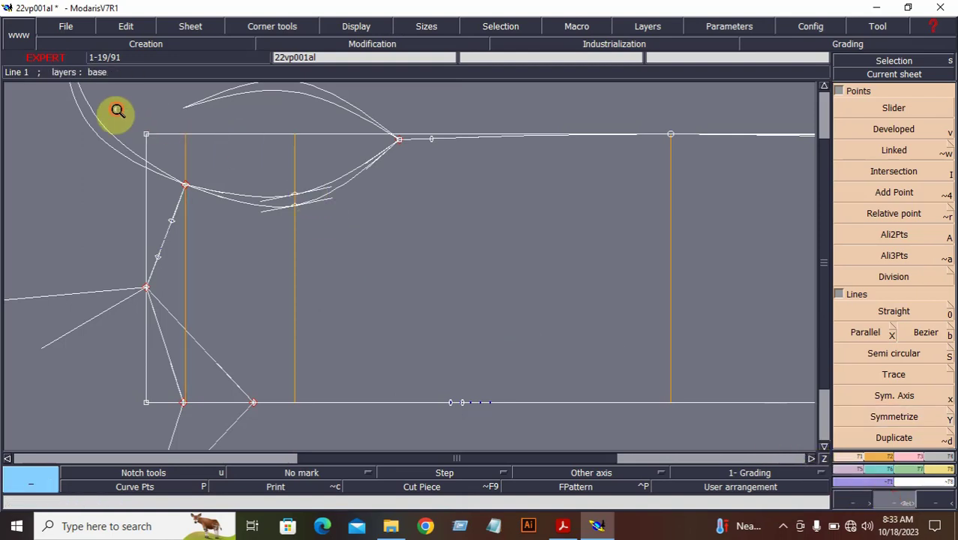
left_click_drag(118, 111, 510, 292)
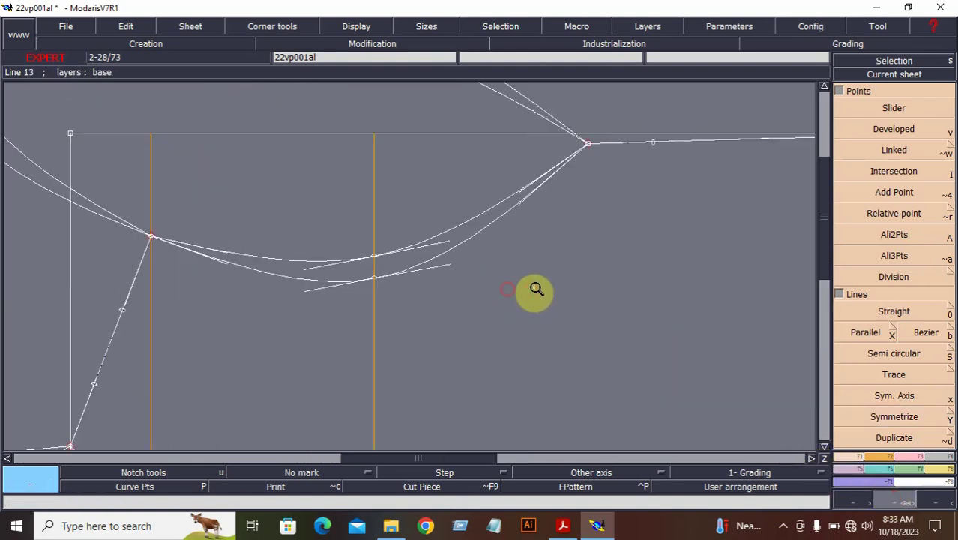
left_click(921, 459)
left_click(902, 289)
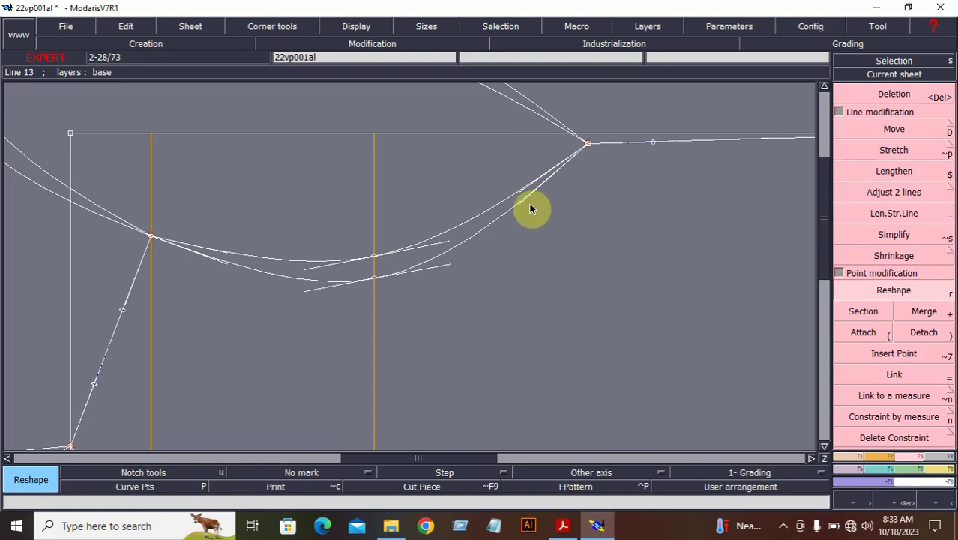
left_click(576, 273)
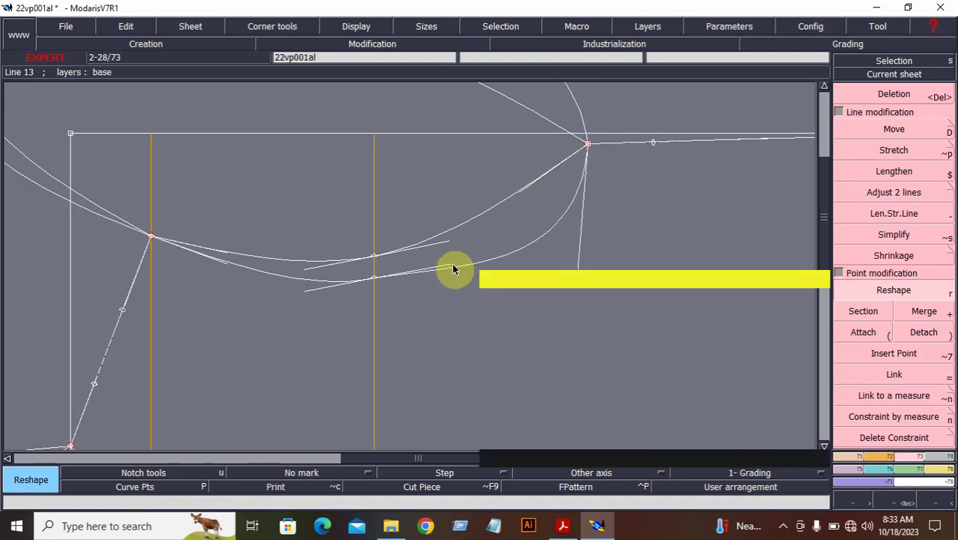
left_click(443, 267)
left_click(431, 282)
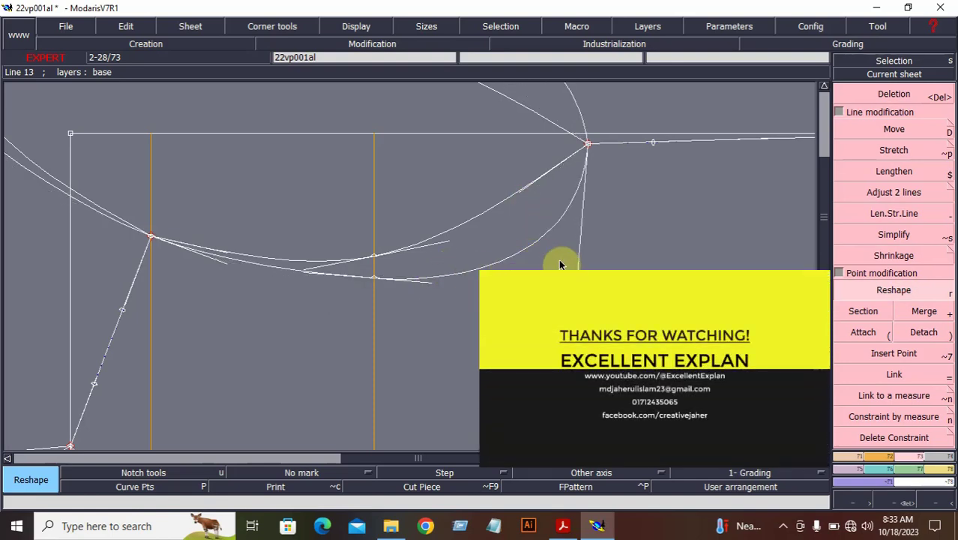
left_click(579, 267)
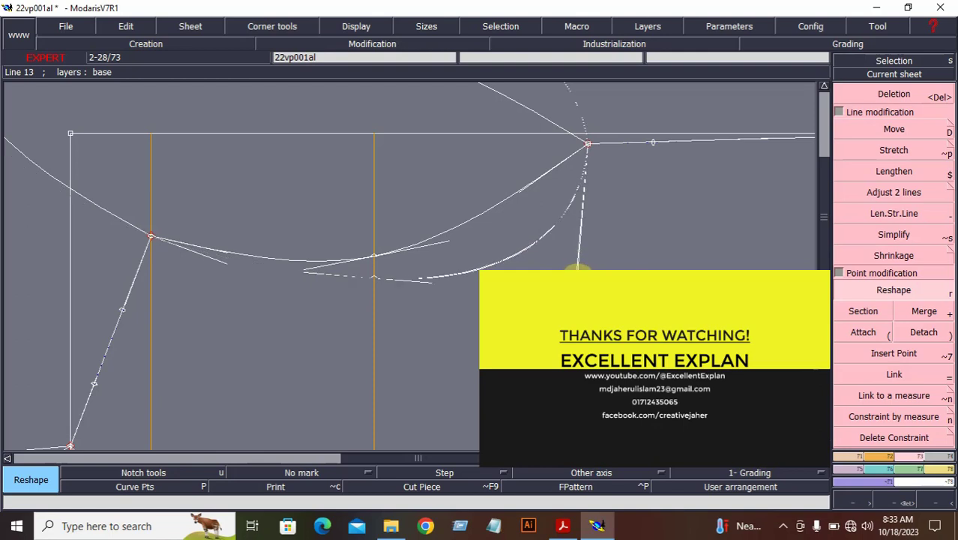
left_click(578, 267)
- Reshape the shallower armhole curve, rounding it toward the underarm point and flattening its tangent at the middle point
left_click(522, 190)
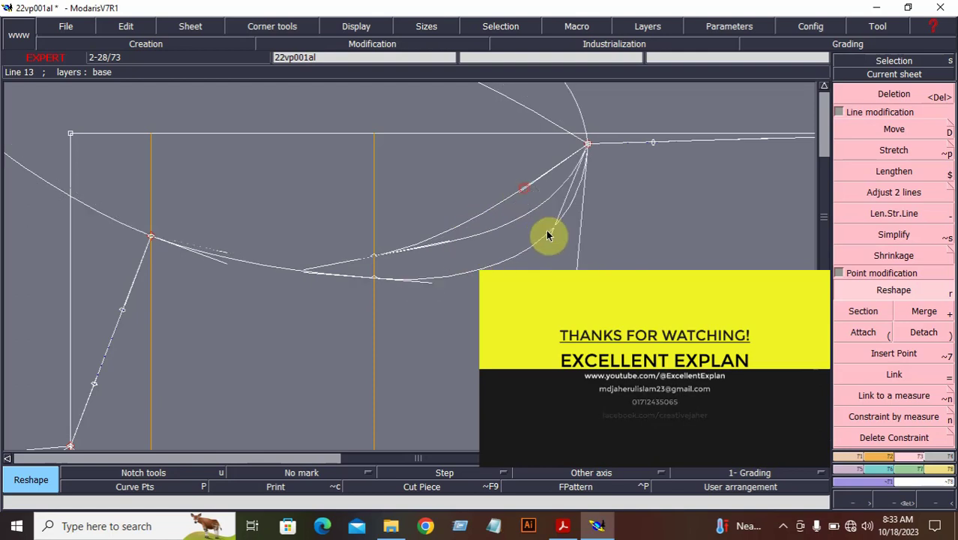
left_click(572, 237)
left_click(448, 243)
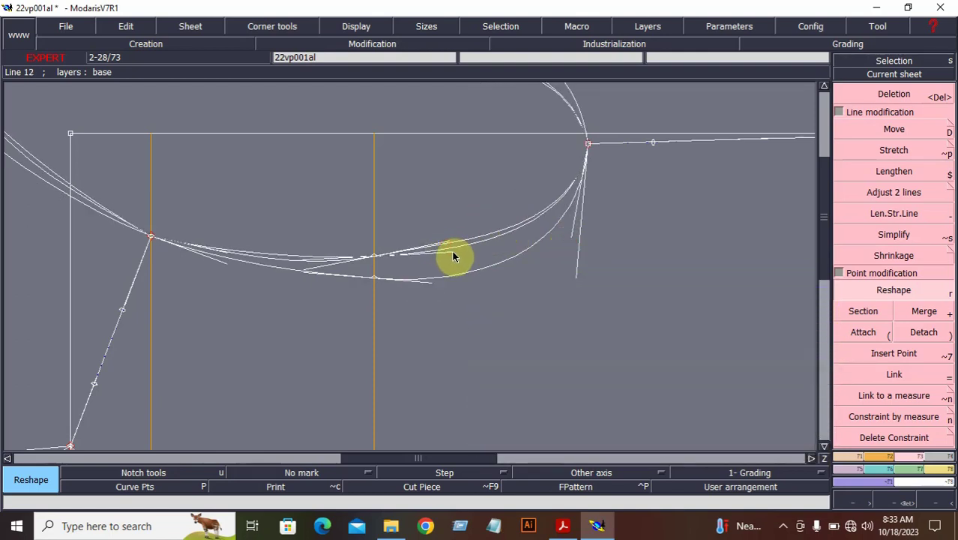
left_click(474, 251)
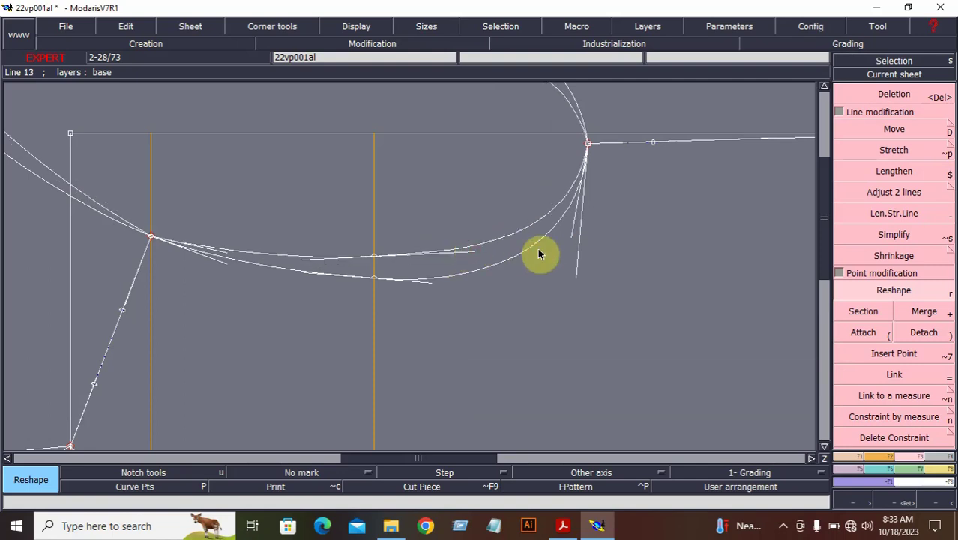
- Fine-tune the handles of both armhole curves so they run smoothly into the underarm point
left_click(572, 238)
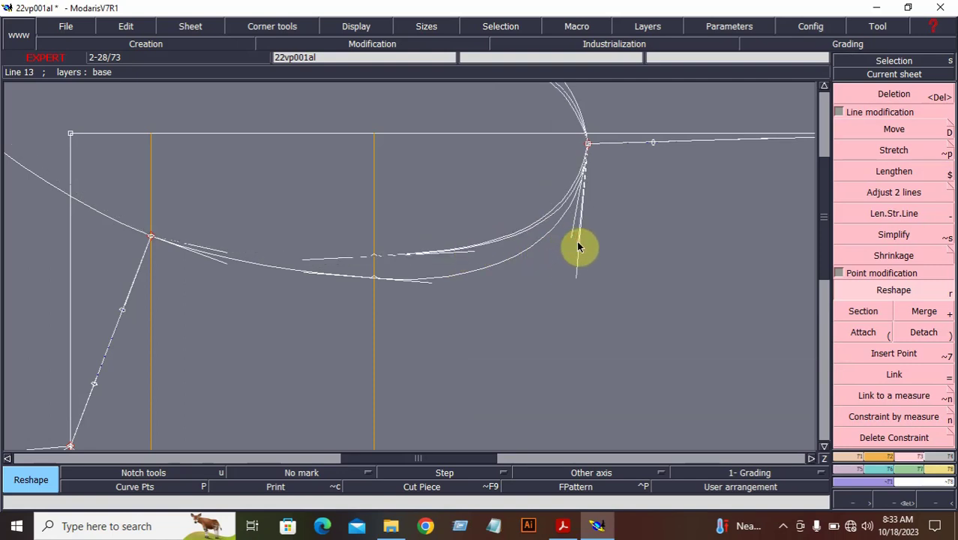
left_click(577, 246)
left_click(576, 278)
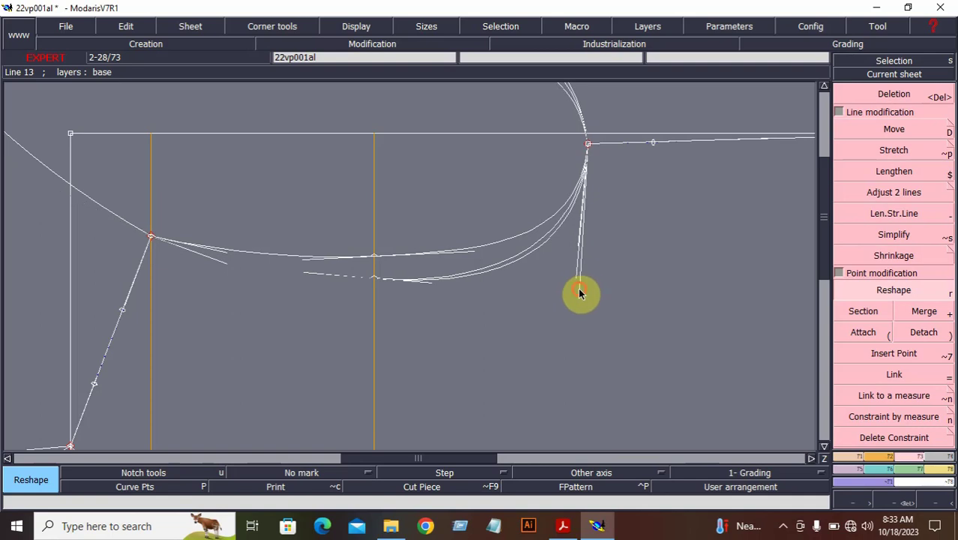
left_click(581, 283)
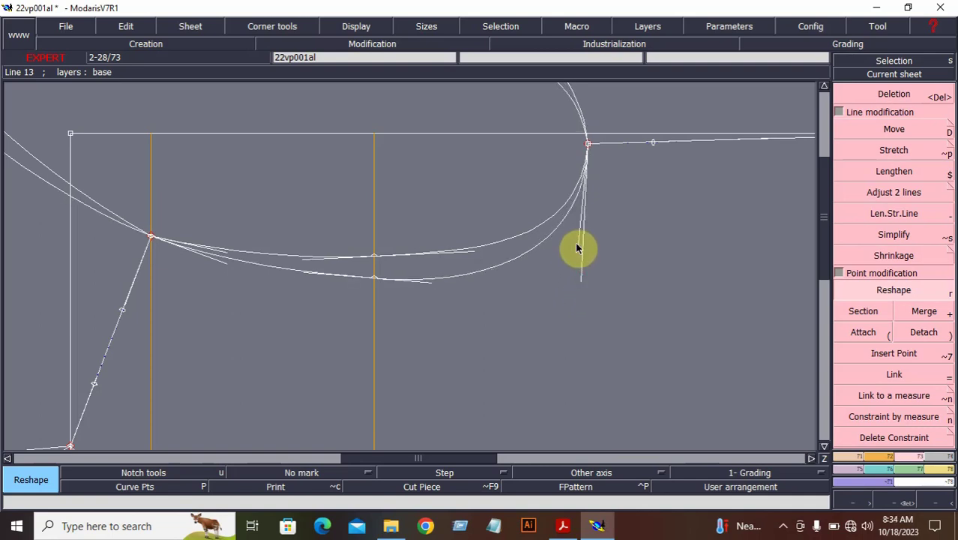
left_click(577, 248)
left_click(578, 248)
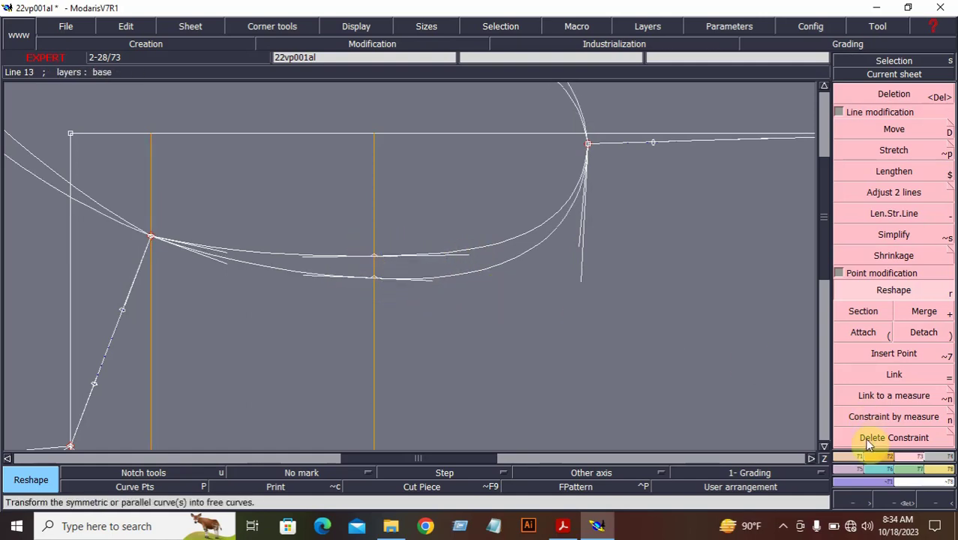
- Reshape the deeper neckline line into a round curve, square to the rectangle's lower edge and smooth across the shoulder axis
left_click(905, 504)
left_click(905, 504)
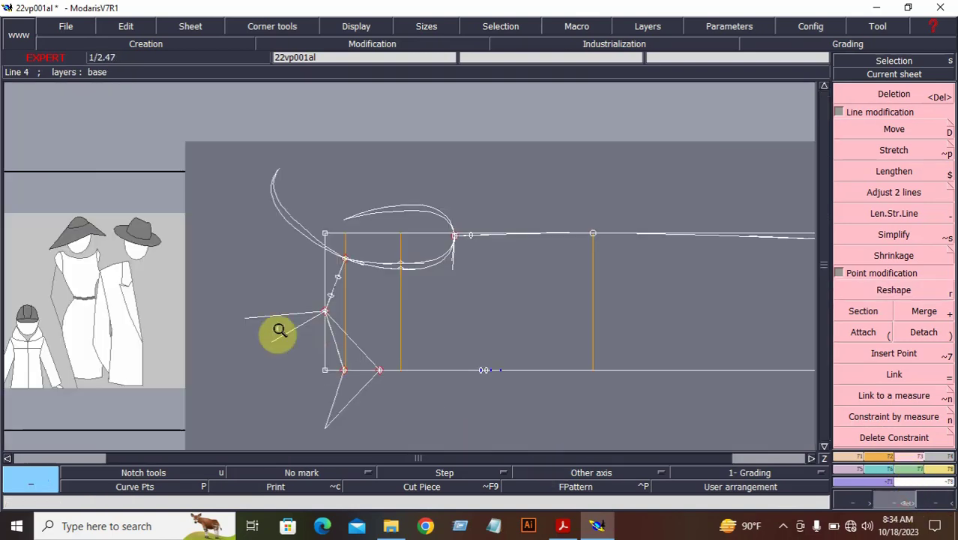
left_click(242, 279)
left_click(466, 420)
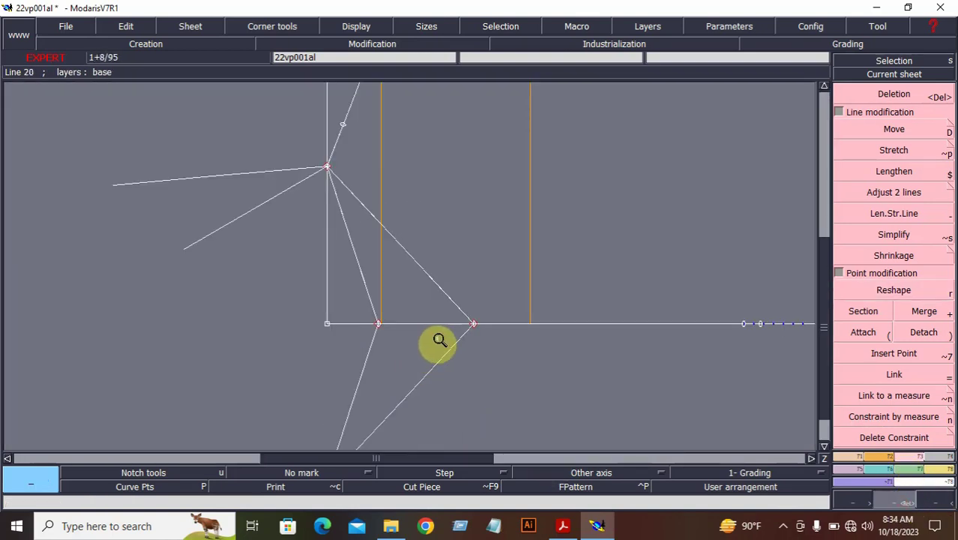
key("r")
left_click(452, 305)
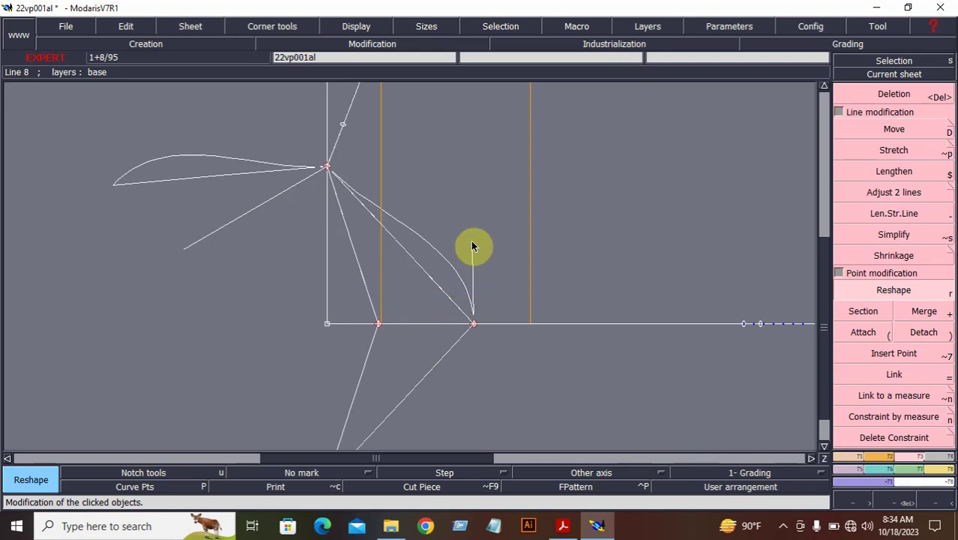
left_click(375, 217)
left_click(404, 193)
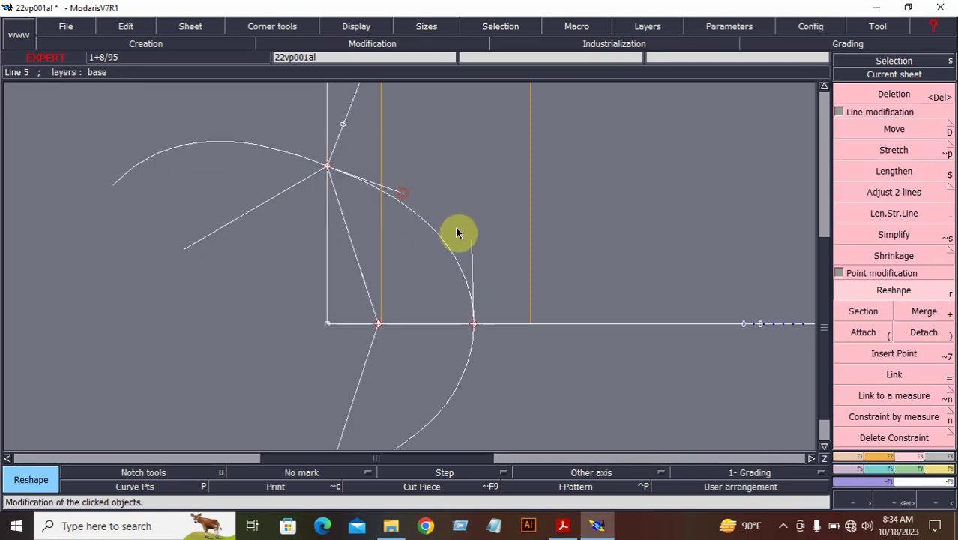
left_click(472, 242)
left_click(475, 227)
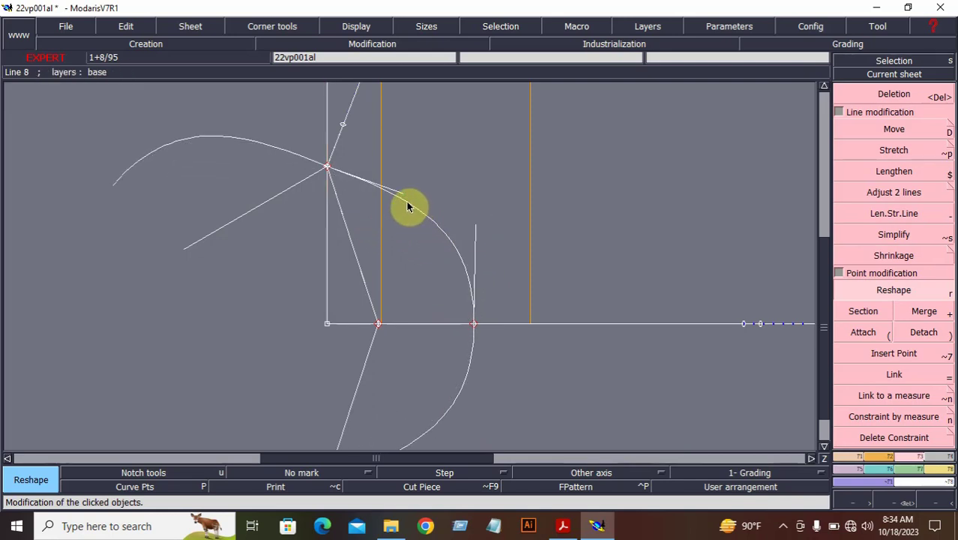
- Reshape the shallower neckline line into a smooth curve across the shoulder axis, square to the rectangle's lower edge
left_click(338, 197)
left_click(353, 182)
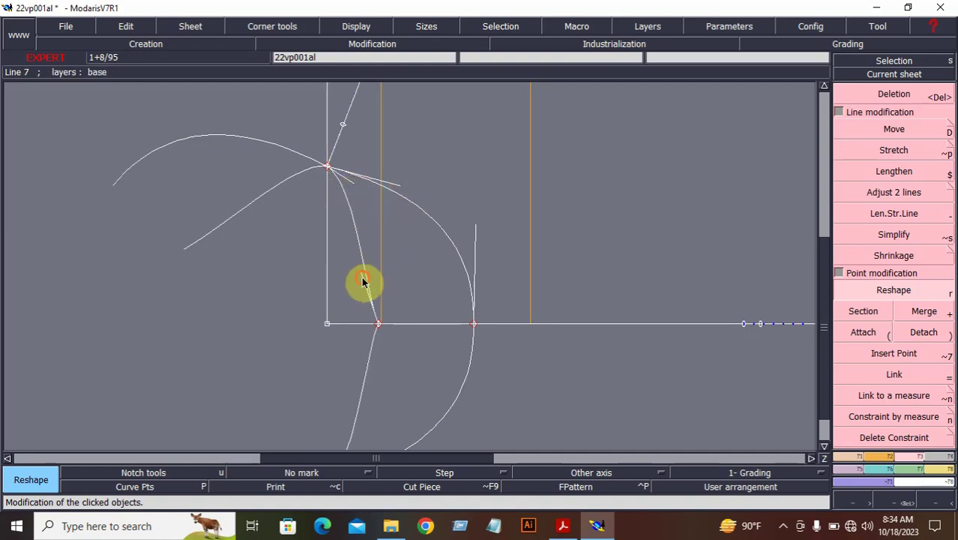
left_click(362, 280)
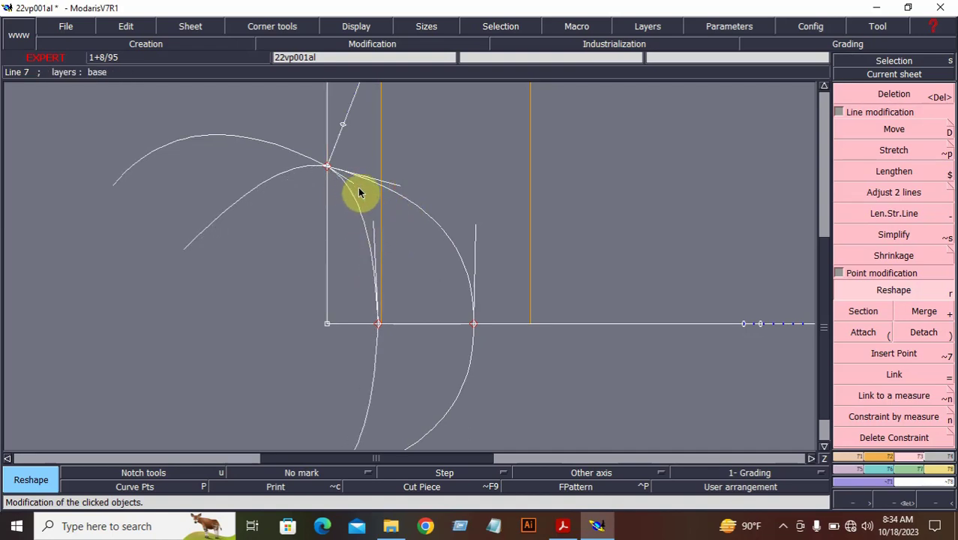
left_click(378, 222)
left_click(380, 220)
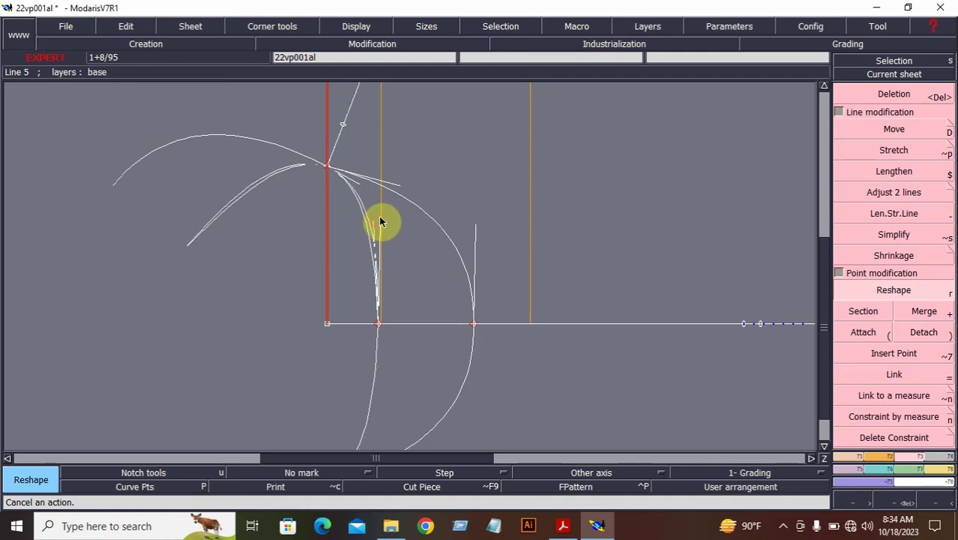
left_click(377, 215)
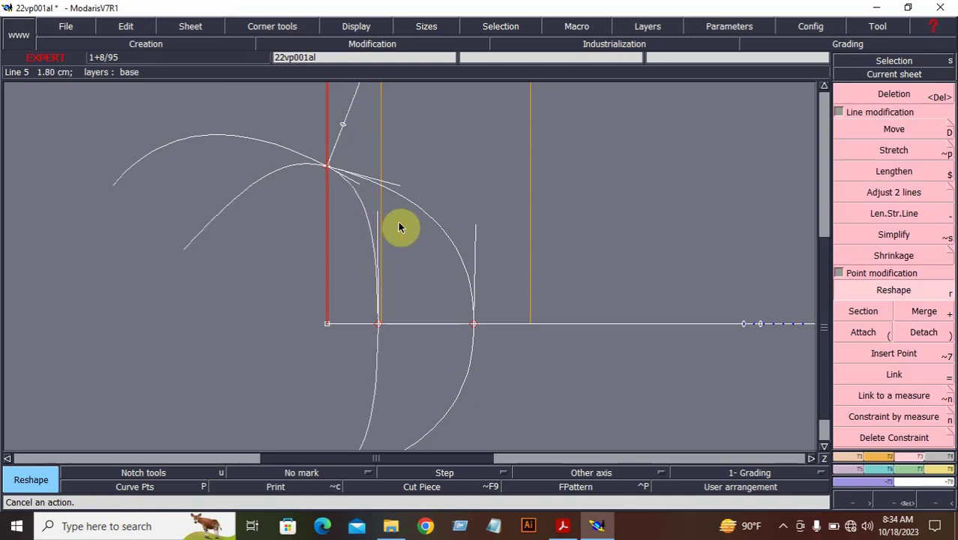
- Fine-tune both handles of the deeper neckline curve, straightening its end tangent and rounding it near the shoulder point
left_click(476, 224)
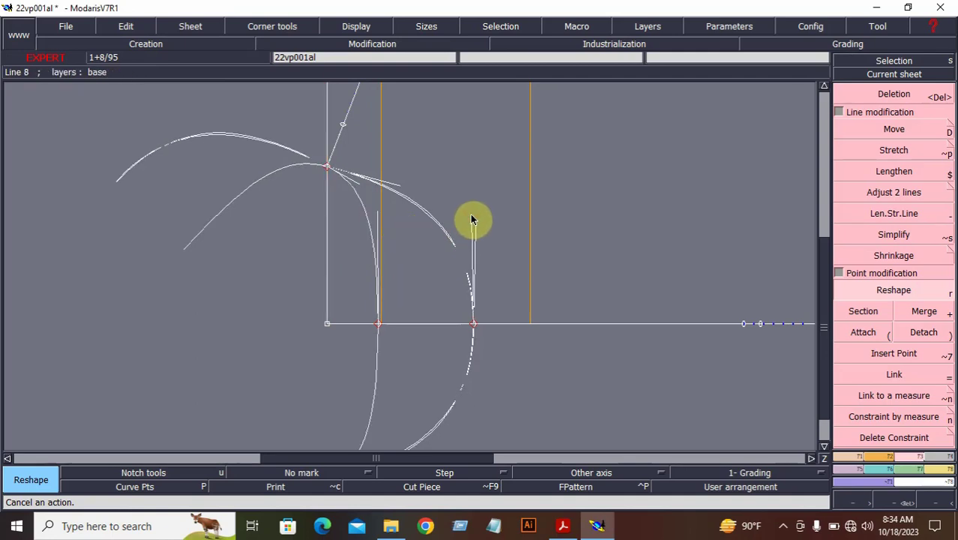
left_click(472, 214)
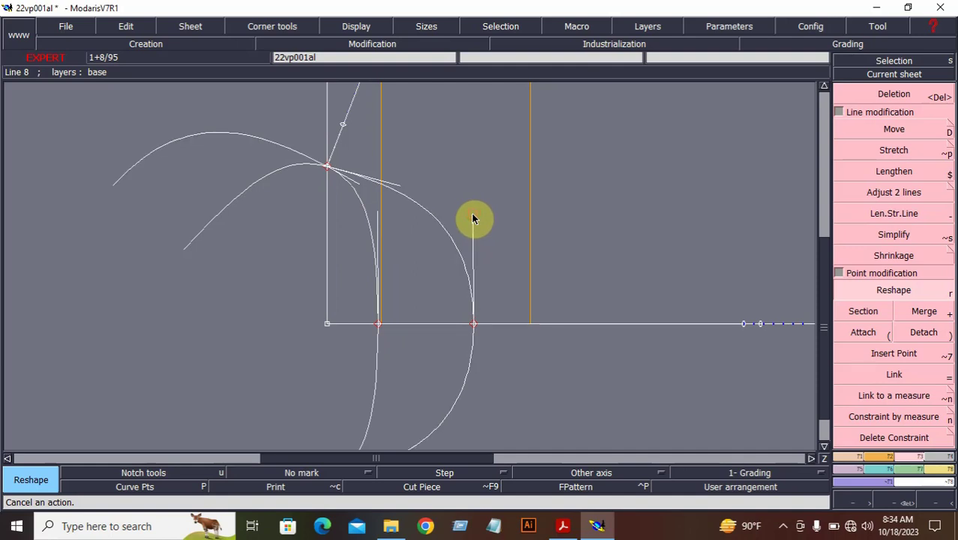
left_click(400, 184)
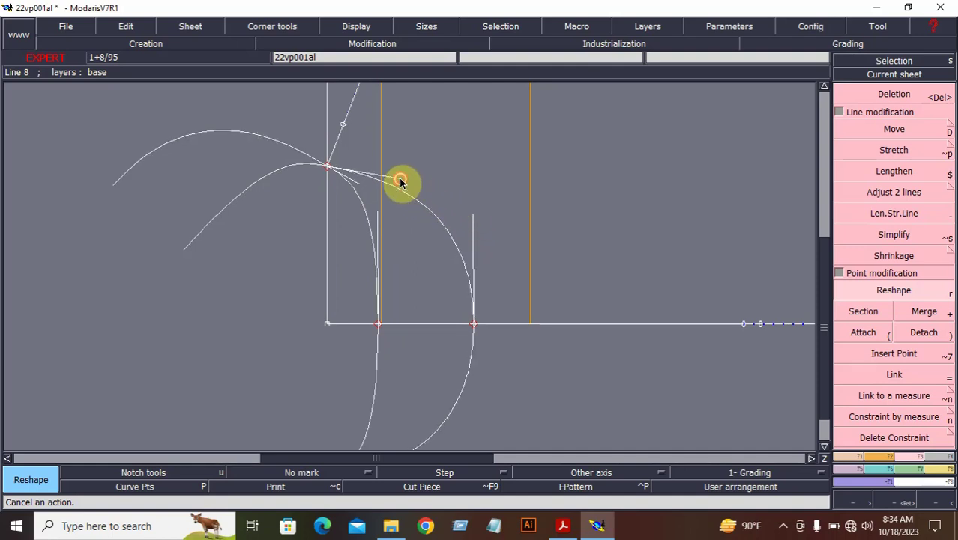
left_click(401, 177)
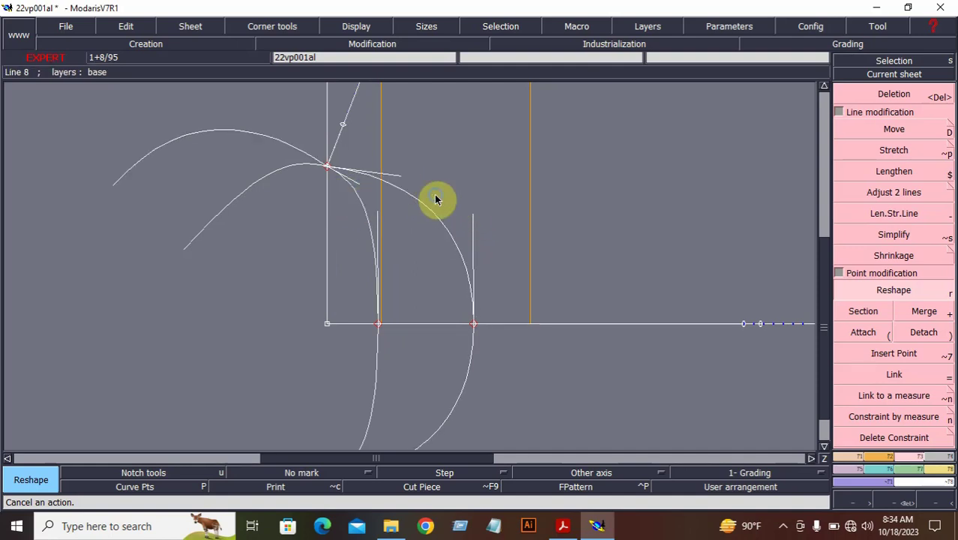
left_click(941, 502)
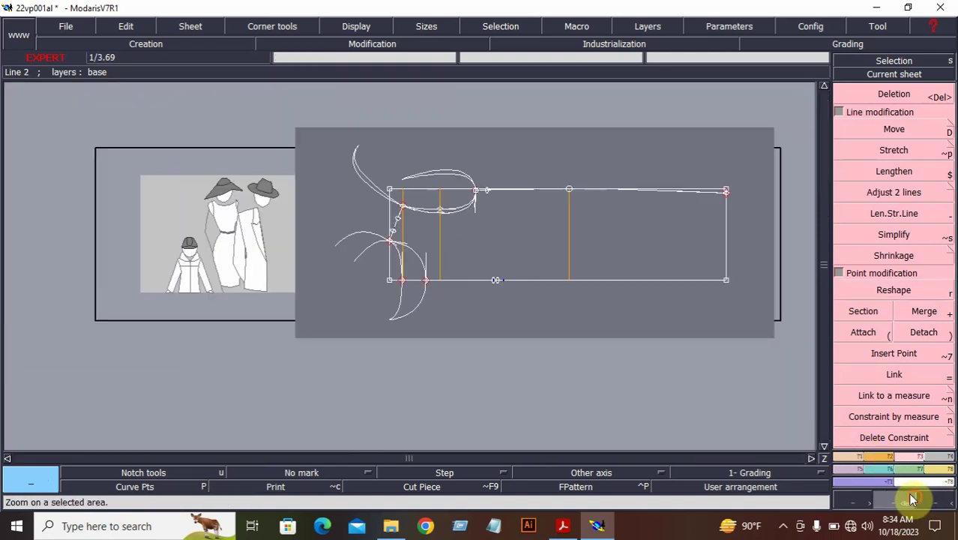
left_click(321, 128)
left_click(763, 319)
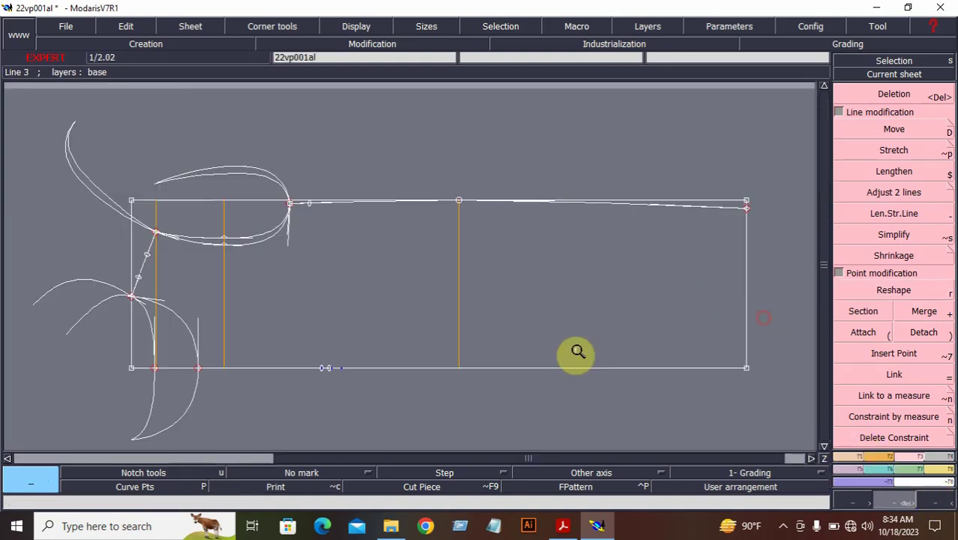
- Switch to the PDF tech pack and review the pyjama measurement table, focusing on 0M-1M shoulder drop and collar piece width
left_click(563, 526)
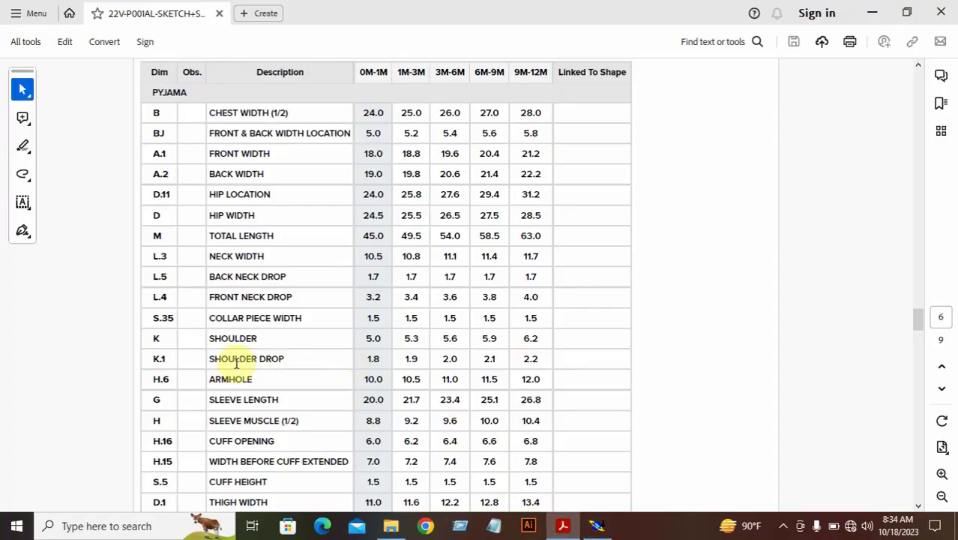
left_click_drag(377, 359, 382, 364)
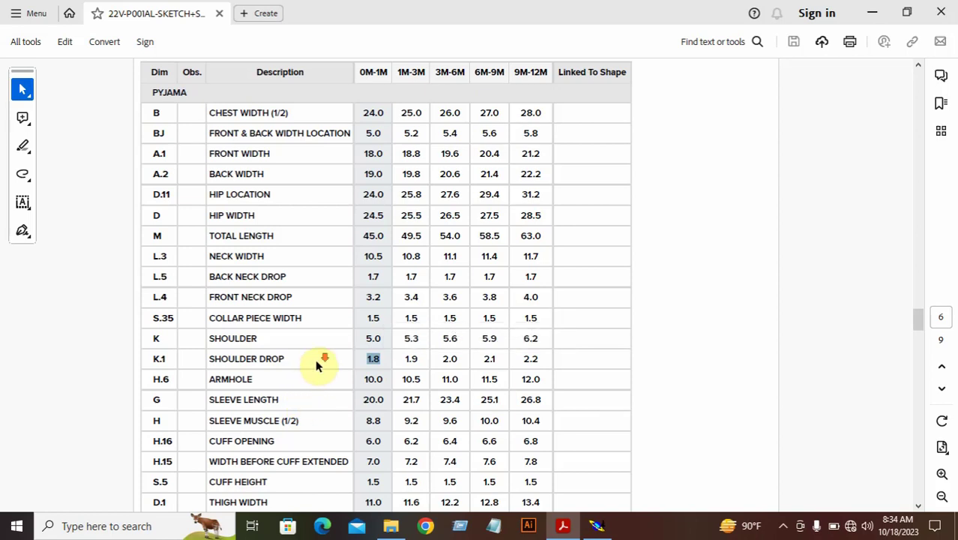
scroll(316, 363, "down", 3)
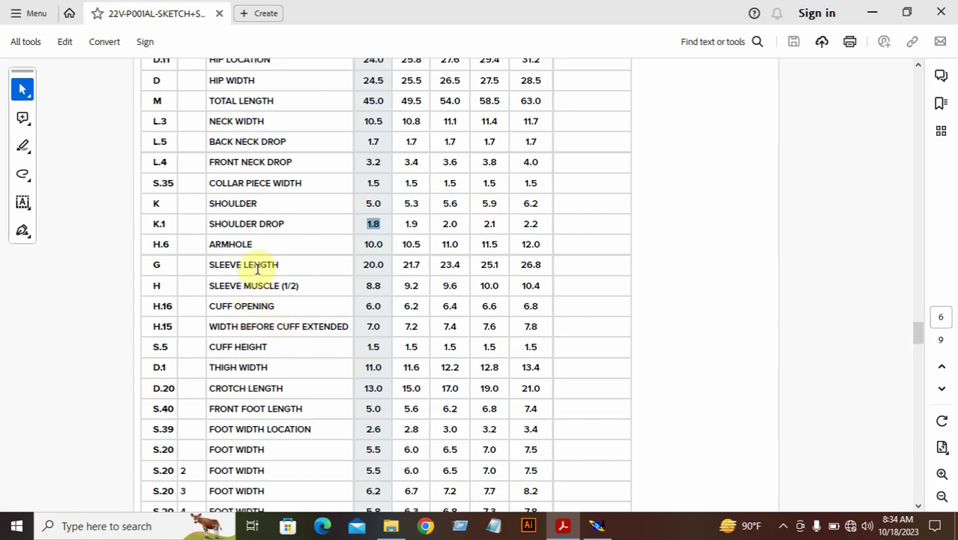
scroll(298, 378, "down", 4)
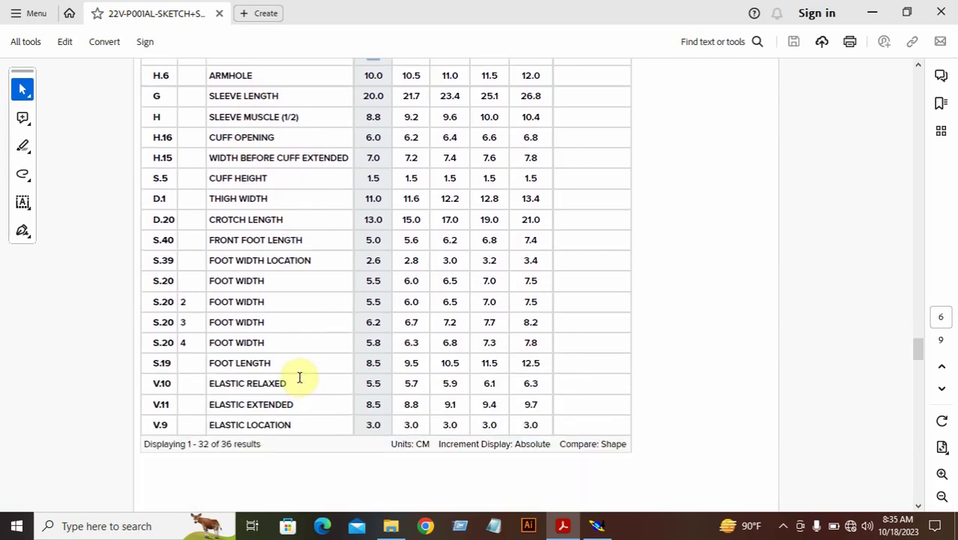
scroll(300, 376, "up", 1)
scroll(300, 376, "up", 5)
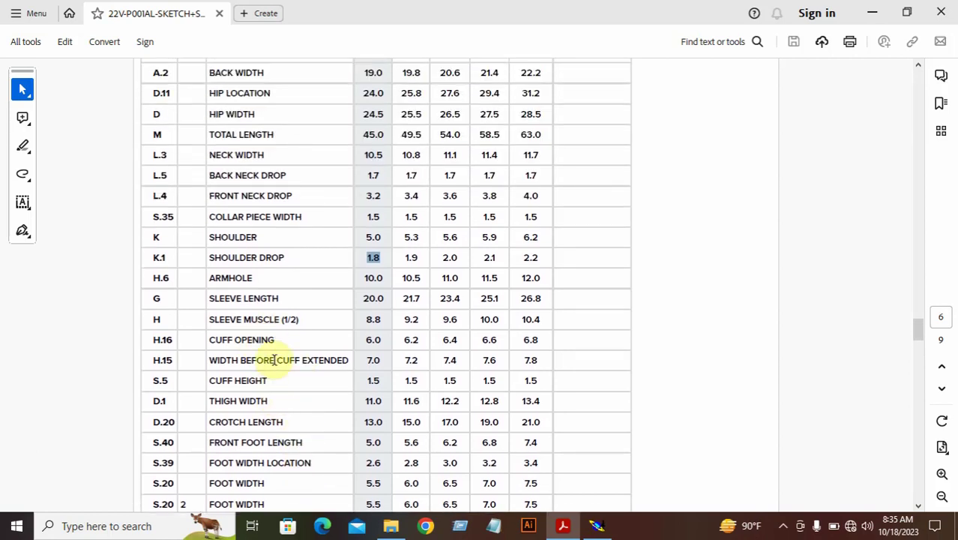
scroll(274, 352, "up", 2)
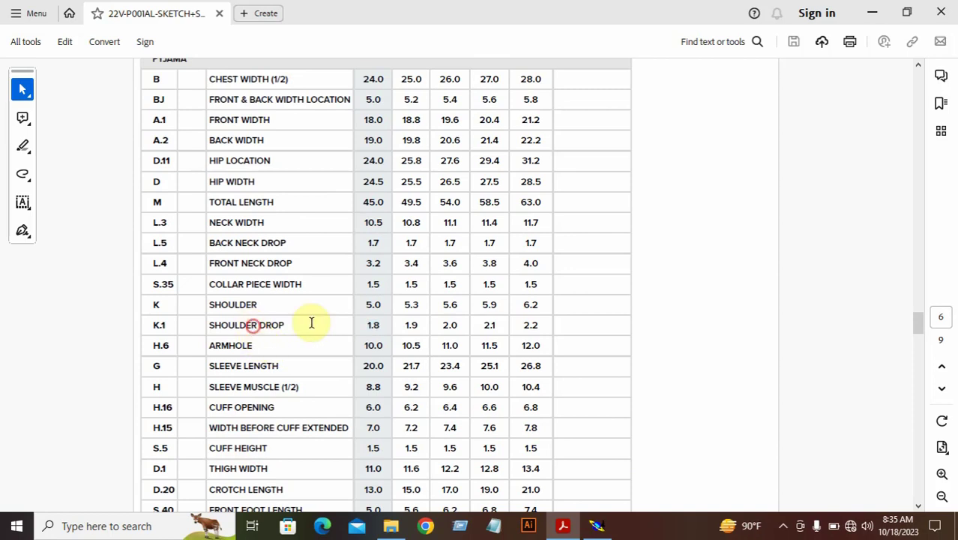
left_click(364, 318)
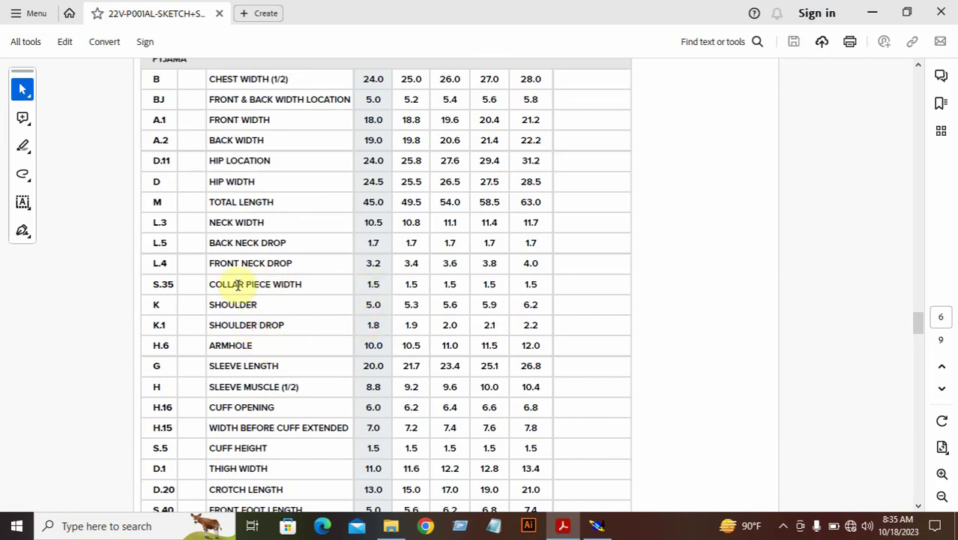
left_click_drag(208, 286, 288, 284)
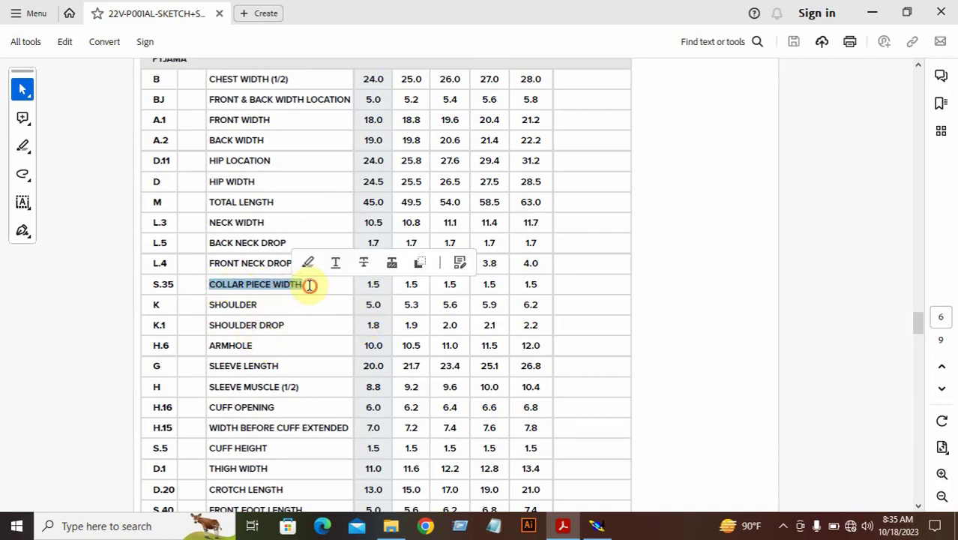
left_click(274, 271)
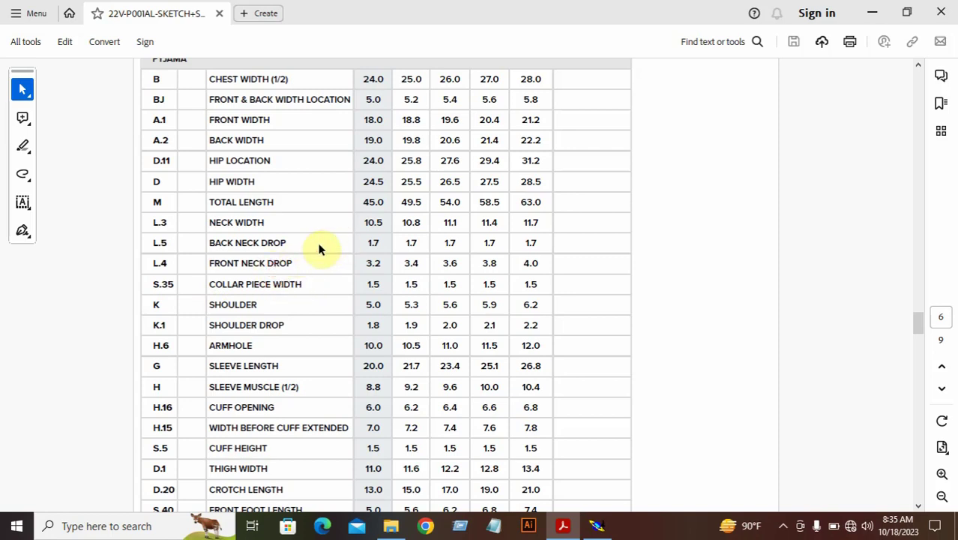
scroll(315, 263, "up", 1)
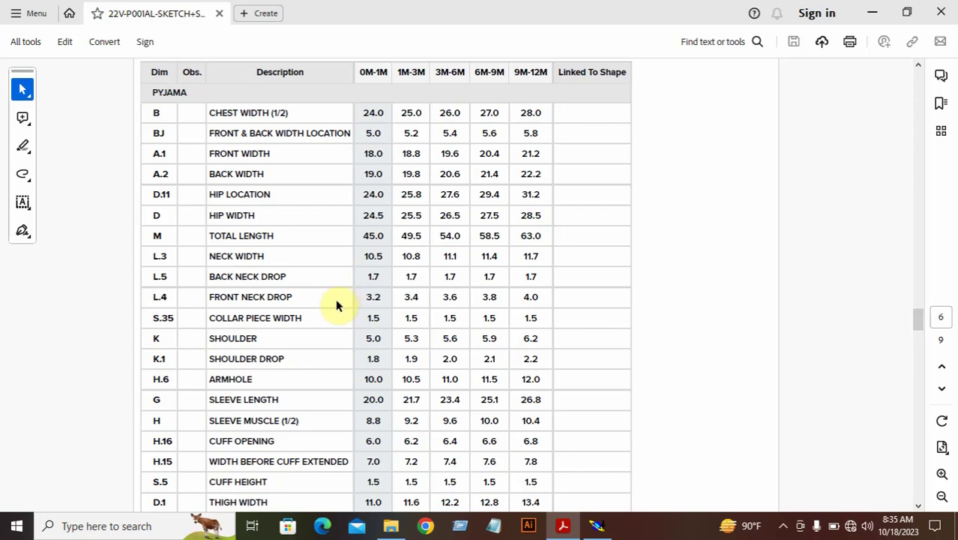
- Go to the labelled 22V-P001 garment sketches and examine where the measurements are taken around the neck and shoulder
scroll(535, 392, "down", 10)
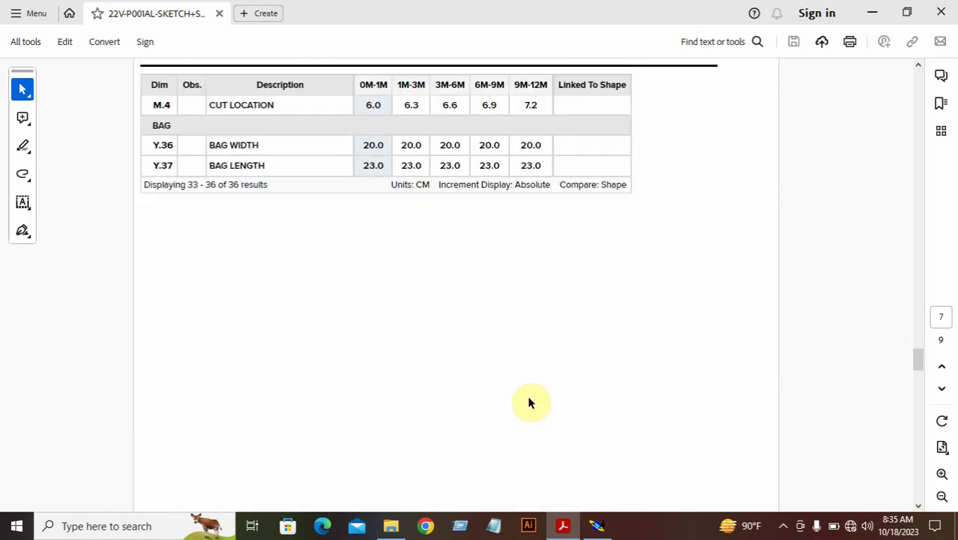
scroll(528, 415, "down", 10)
scroll(281, 279, "up", 5)
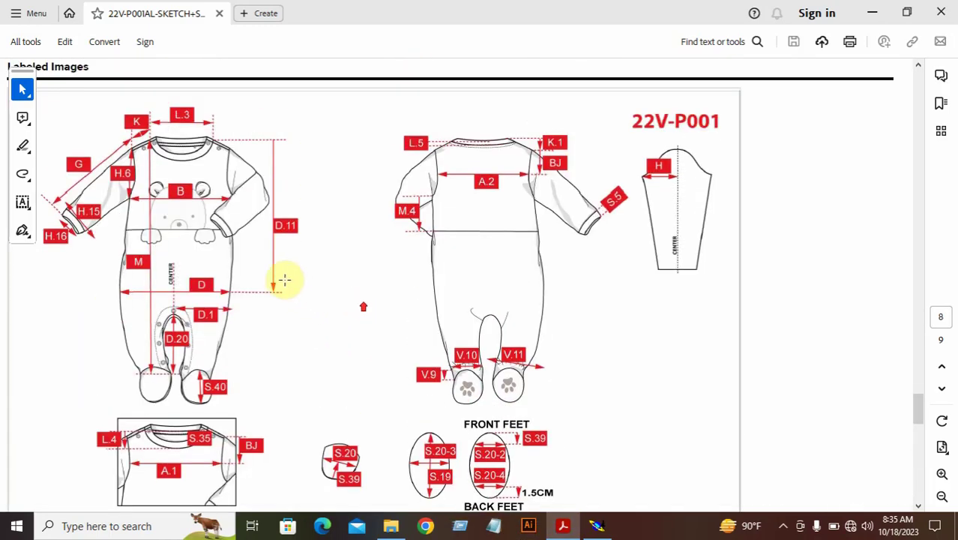
scroll(224, 230, "up", 1, "ctrl")
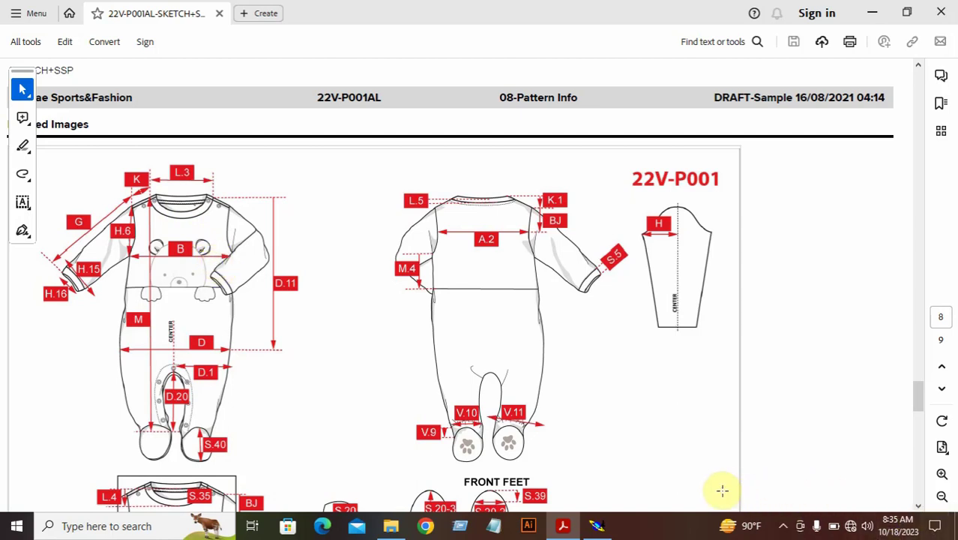
- Back in Modaris, add developed points 2 cm beyond both shoulder ends on the mirrored neckline and armhole curves
left_click(597, 525)
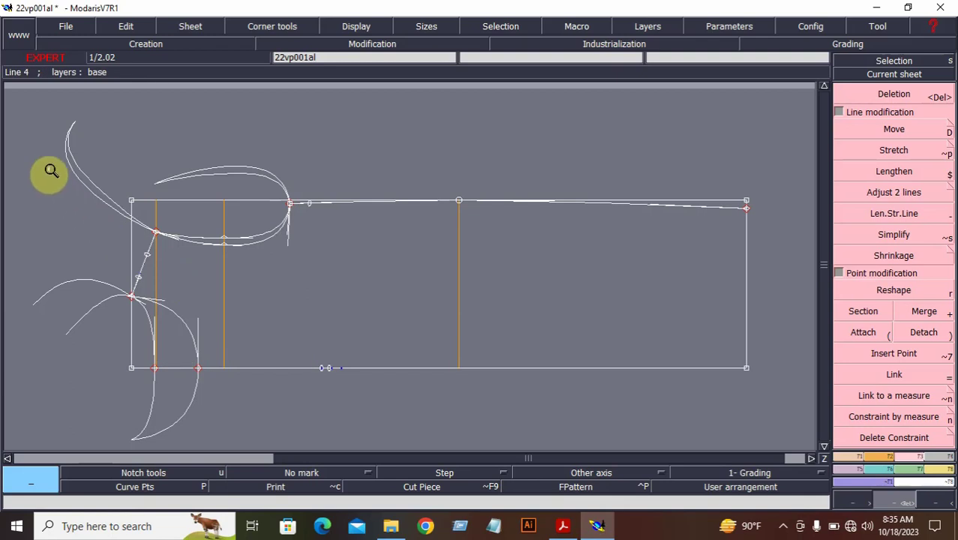
left_click_drag(50, 169, 345, 371)
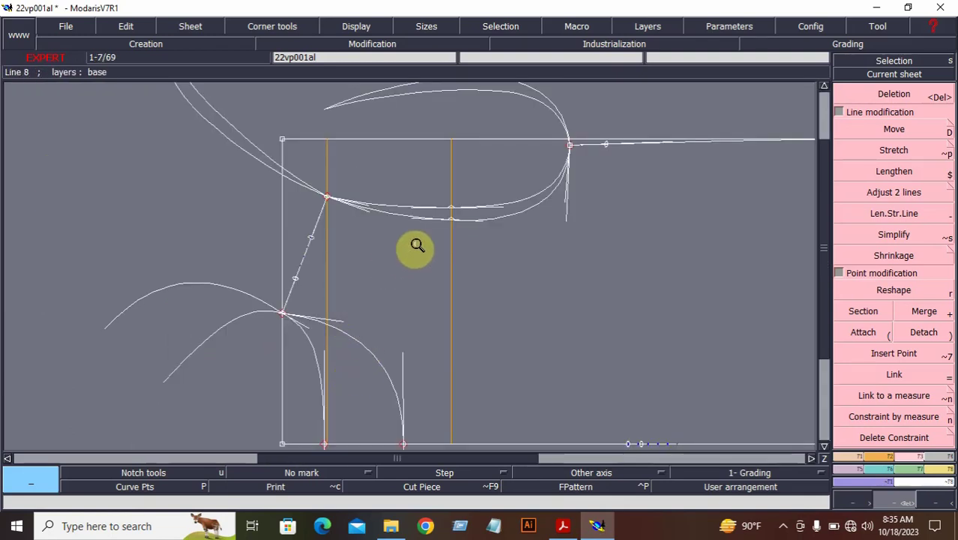
left_click(847, 455)
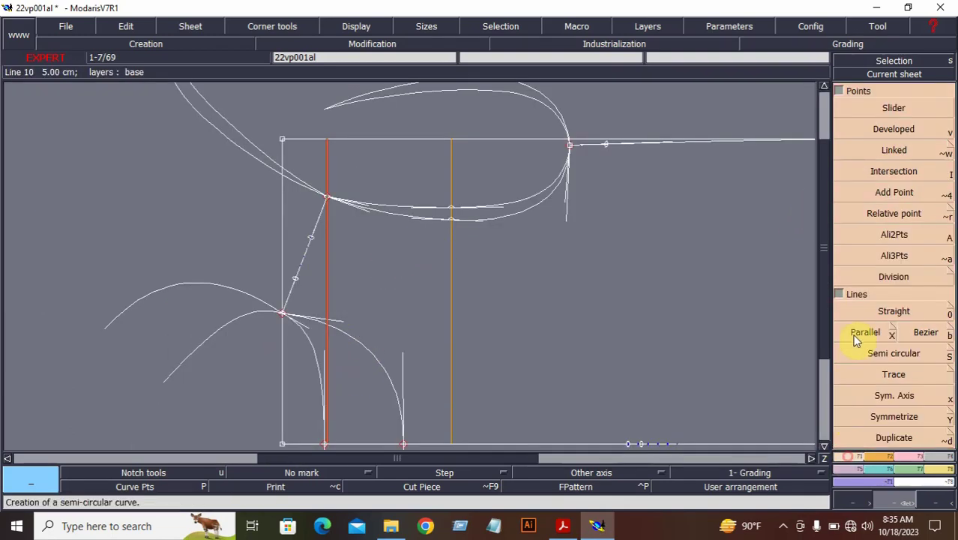
left_click(894, 129)
left_click(282, 315)
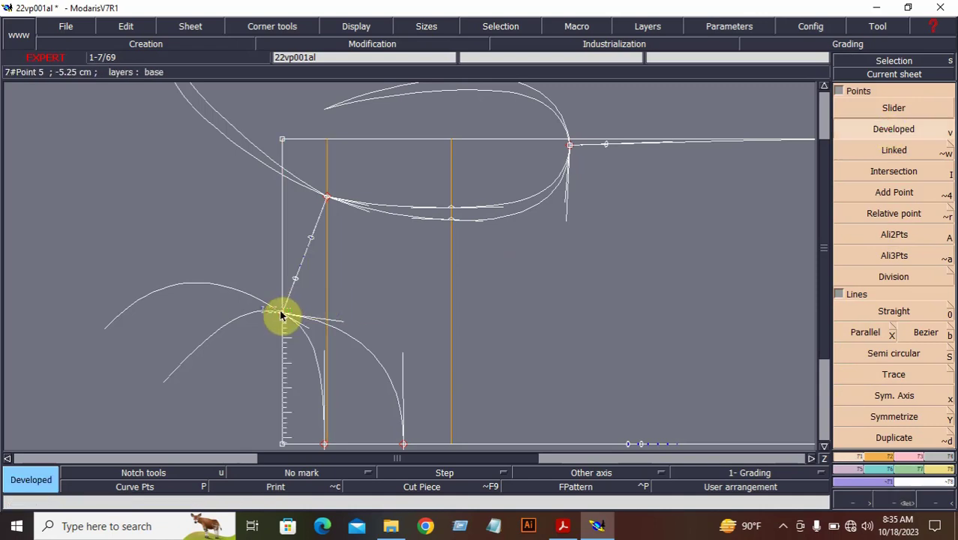
left_click(242, 305)
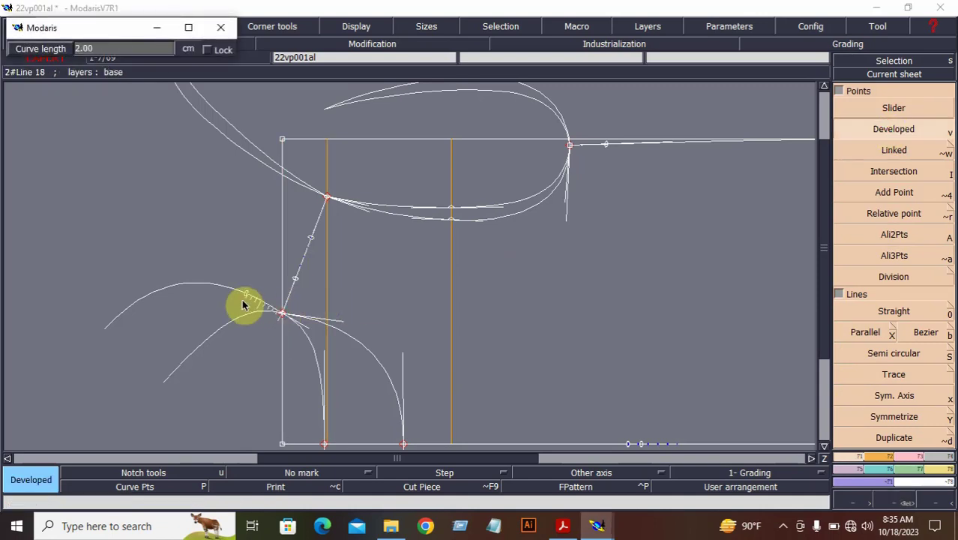
type("2.00")
key("Return")
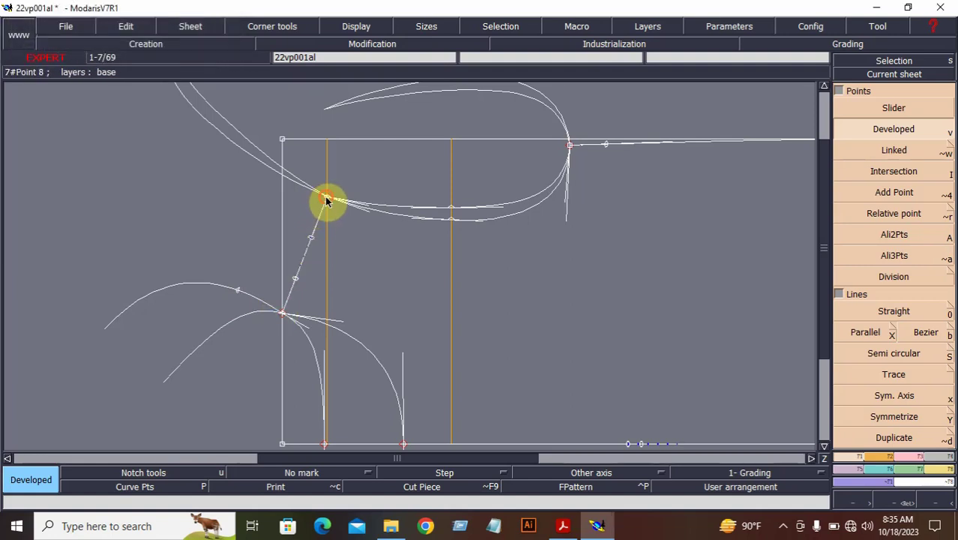
left_click(326, 199)
left_click(294, 191)
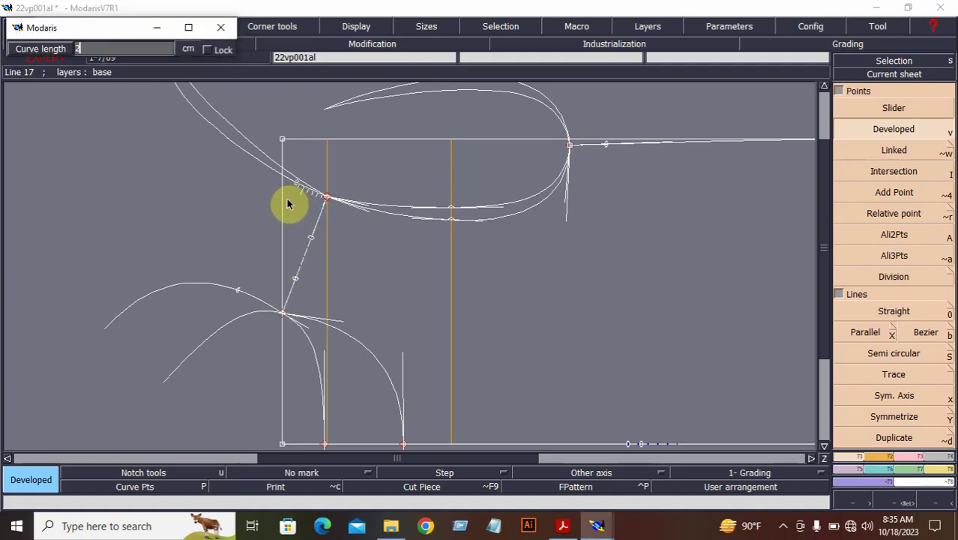
key("Return")
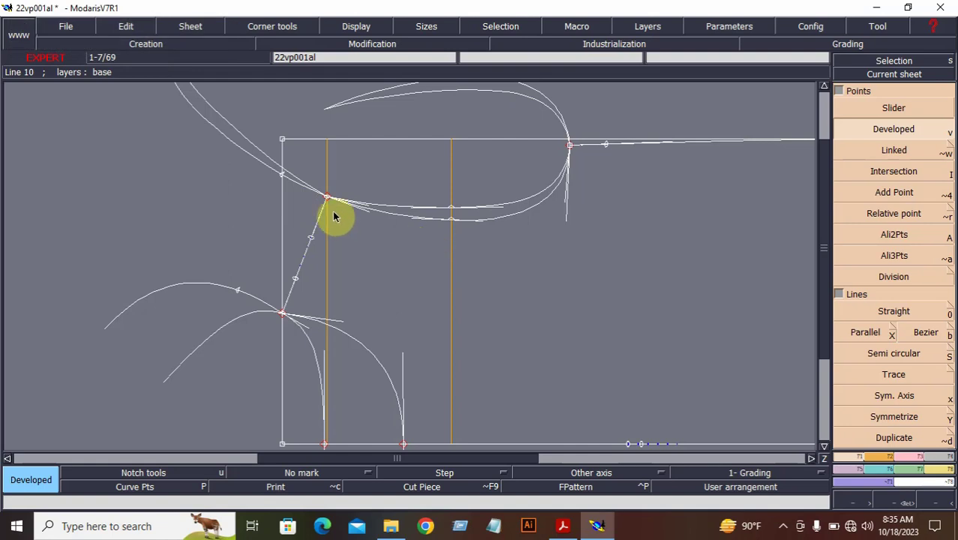
- Connect the two developed points with a straight Bezier line parallel to the shoulder
left_click(918, 332)
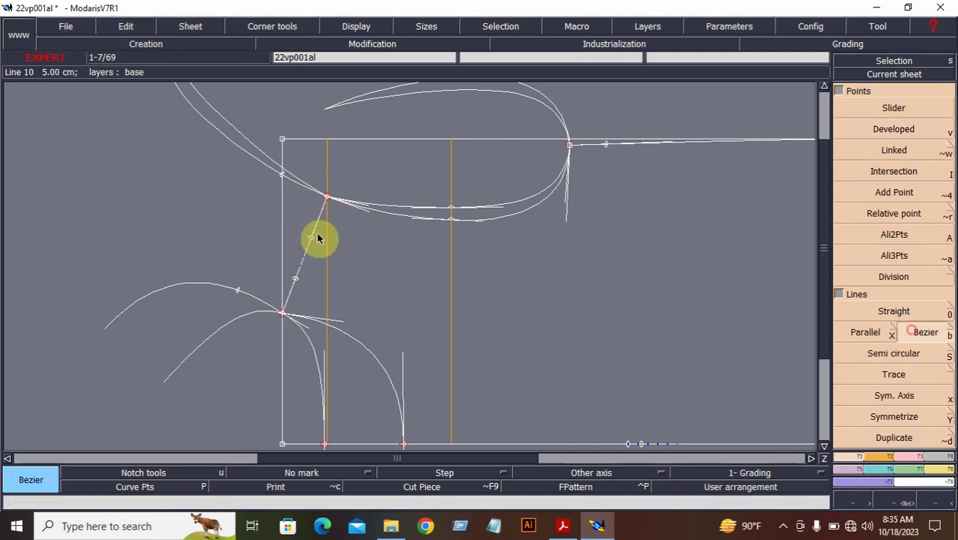
left_click(281, 174)
left_click(237, 290)
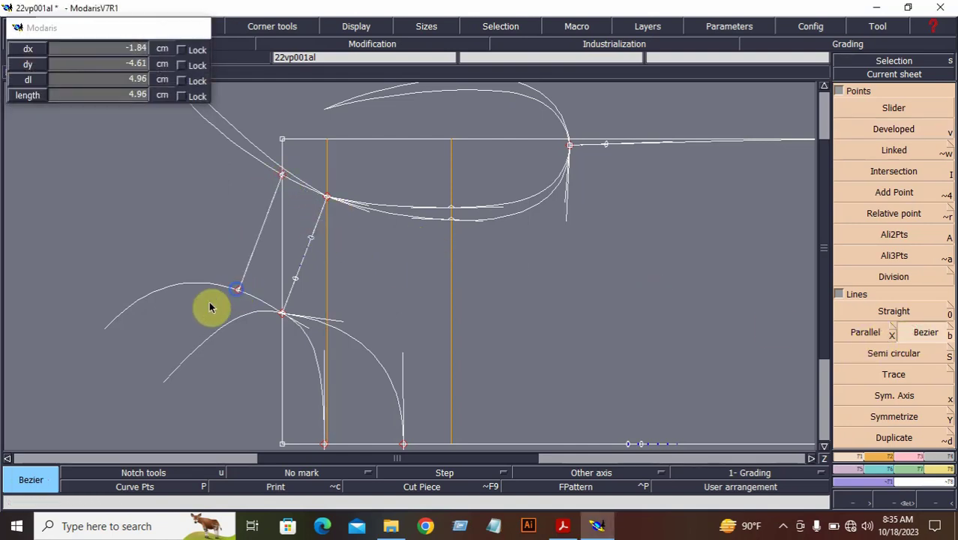
- Delete the mirrored curves above the armhole and one of the two overlapping mirrored curves at each shoulder end
left_click(908, 459)
left_click(889, 94)
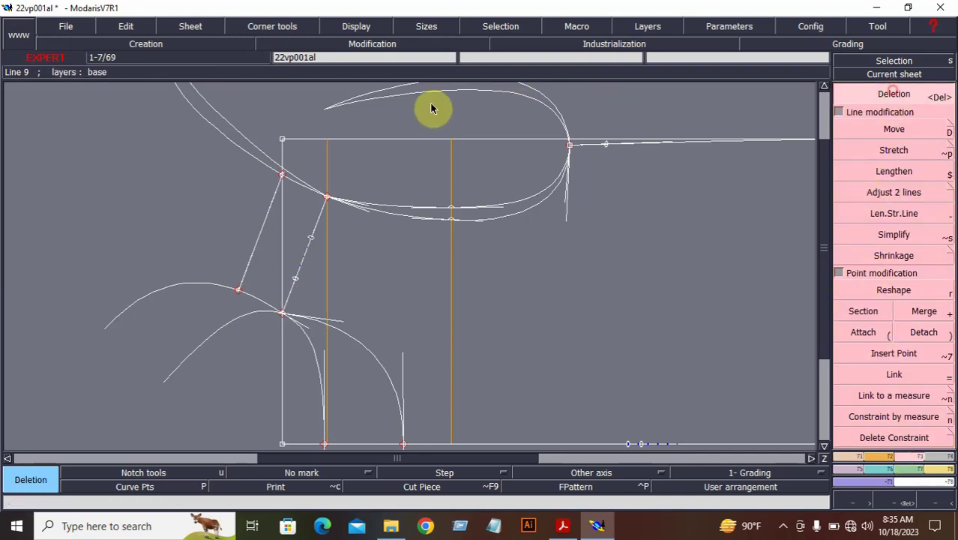
left_click(383, 103)
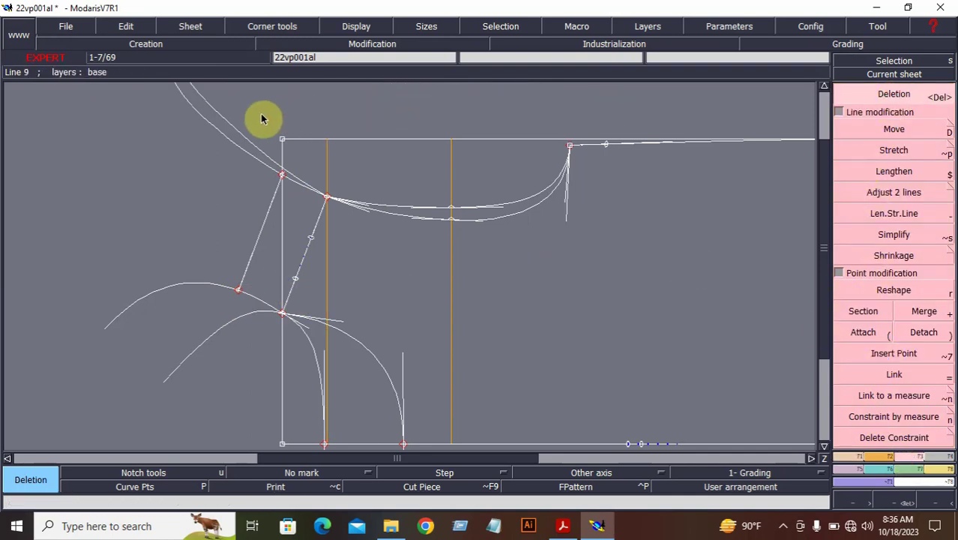
left_click(235, 123)
left_click(215, 336)
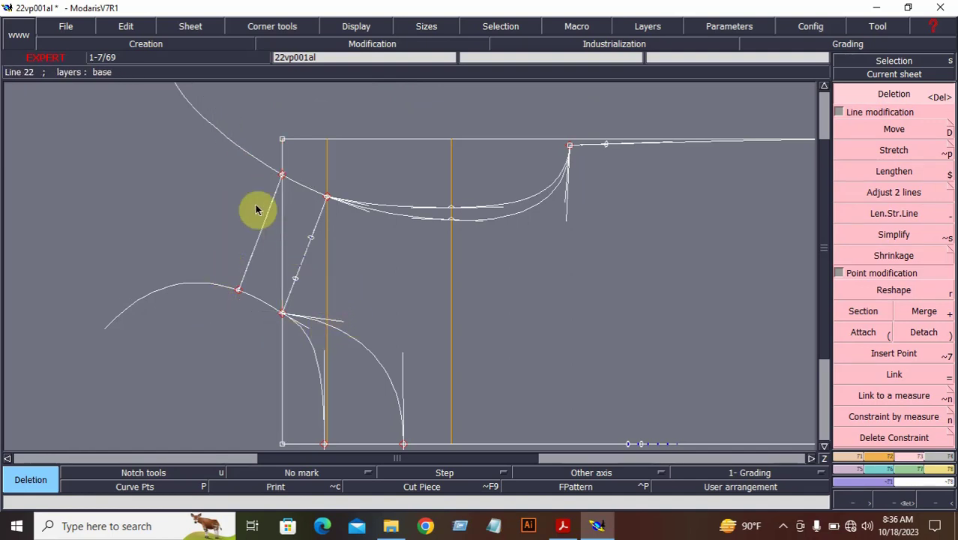
- Trim the remaining mirrored curves to the shoulder extension line with Adjust 2 lines and attach the points at both of its corners
left_click(896, 193)
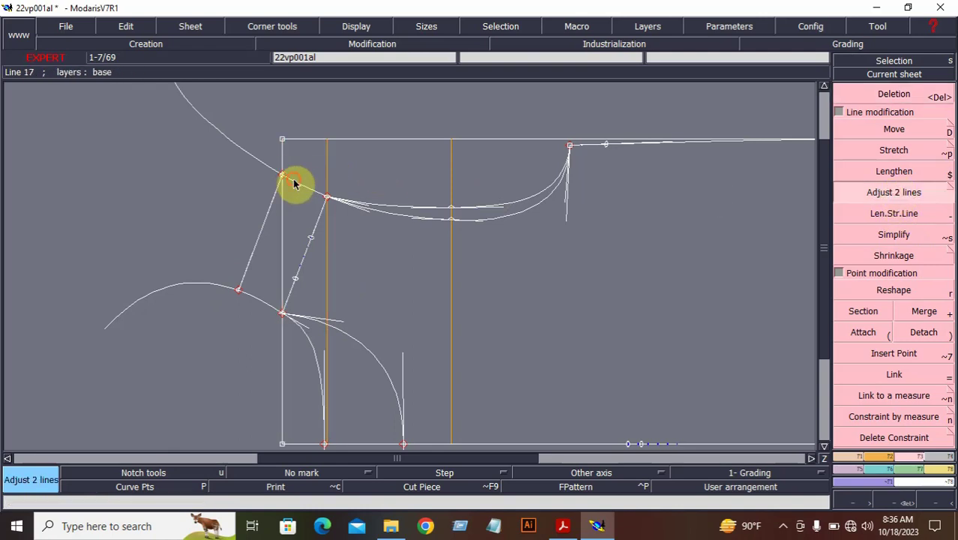
left_click(256, 294)
left_click(245, 270)
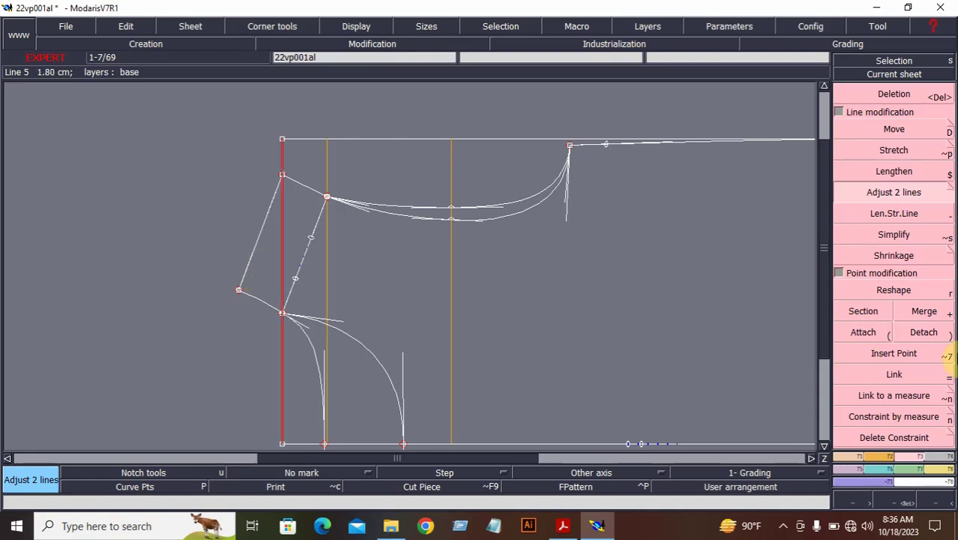
left_click(863, 332)
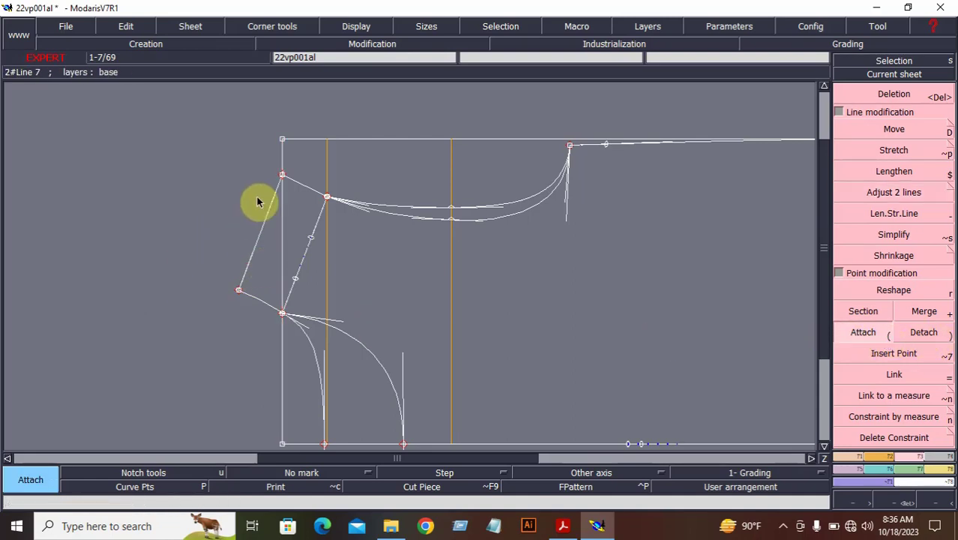
left_click(283, 178)
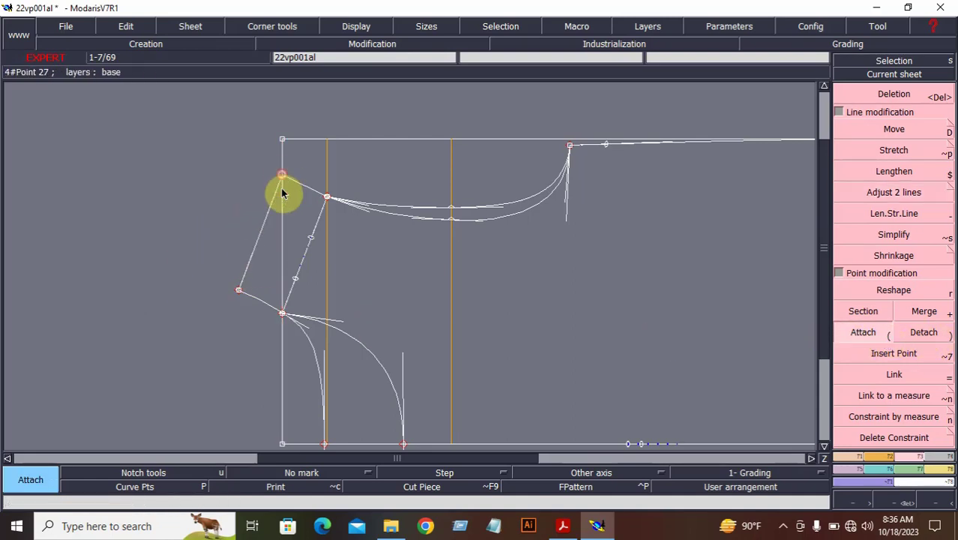
left_click(238, 292)
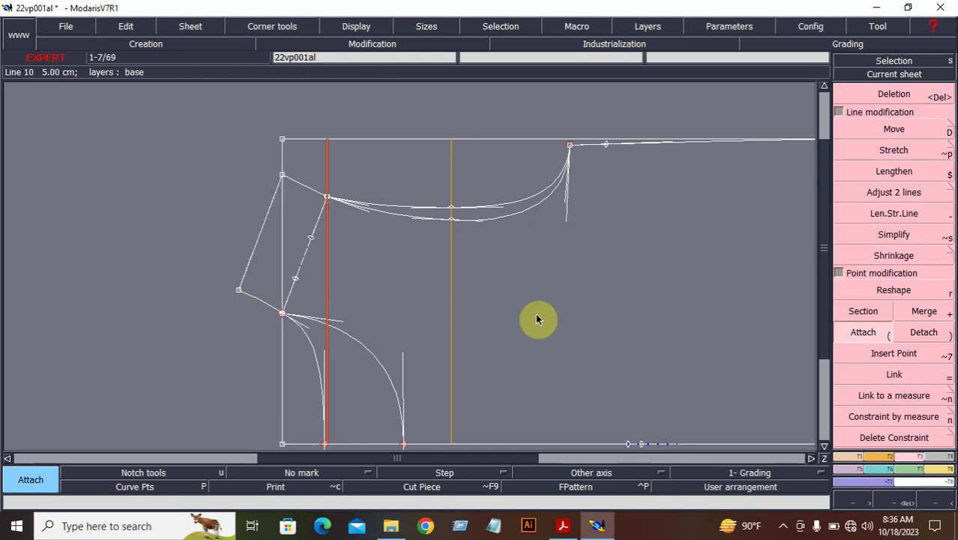
- Set the shoulder extension line as the symmetry axis and symmetrize both side curves and the original shoulder line across it
left_click(851, 469)
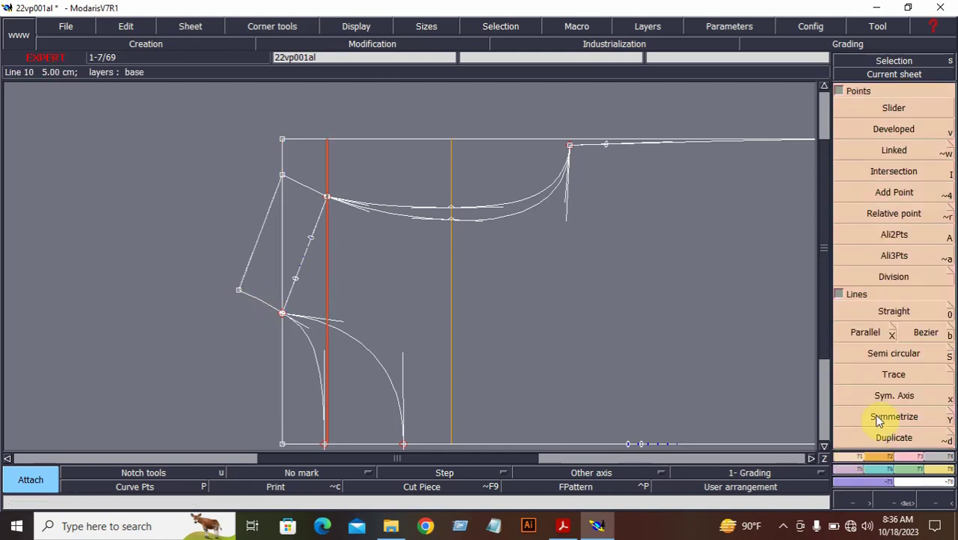
left_click(886, 394)
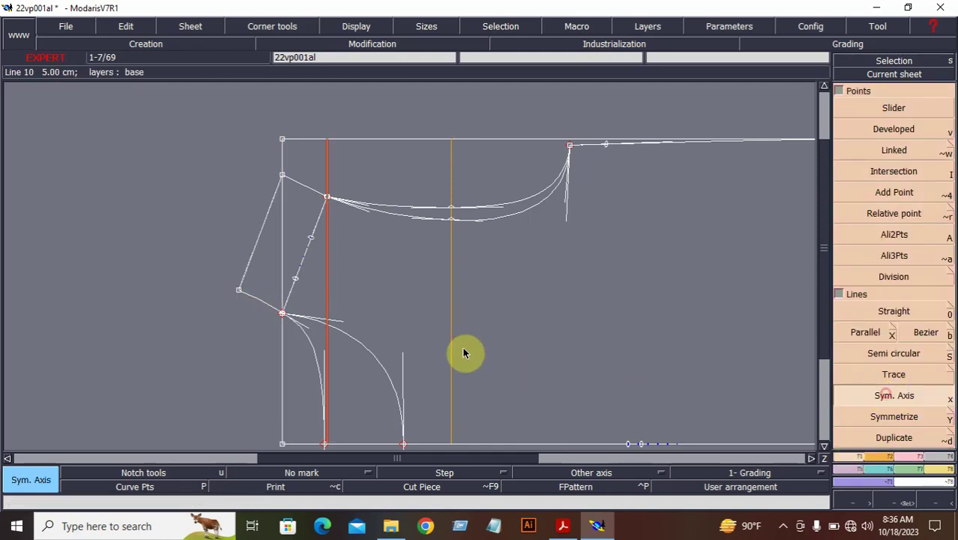
left_click(260, 232)
left_click(927, 417)
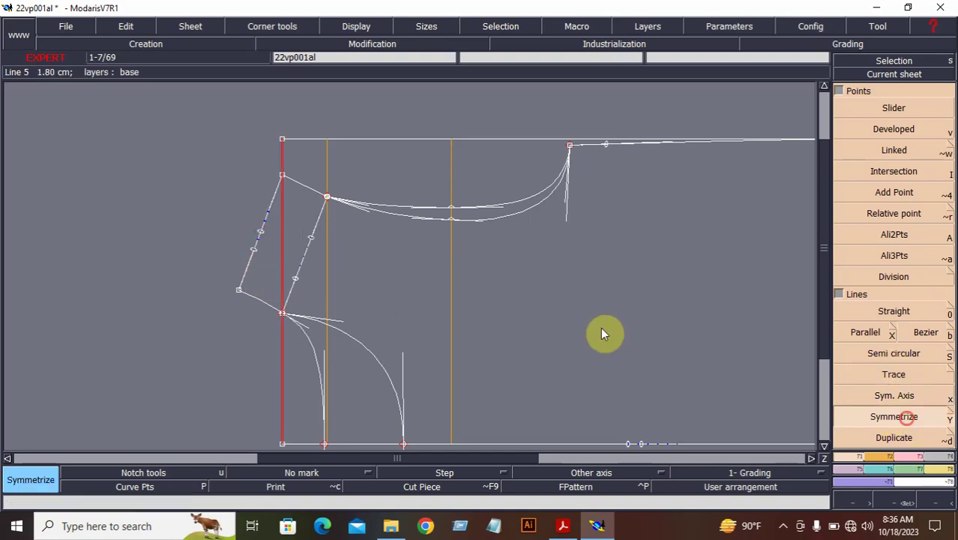
left_click(303, 186)
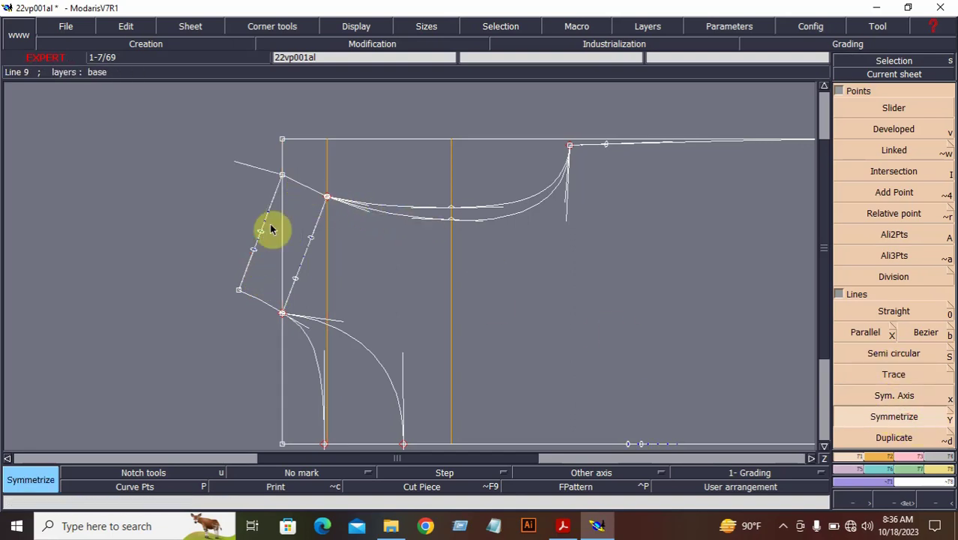
left_click(252, 291)
left_click(245, 270)
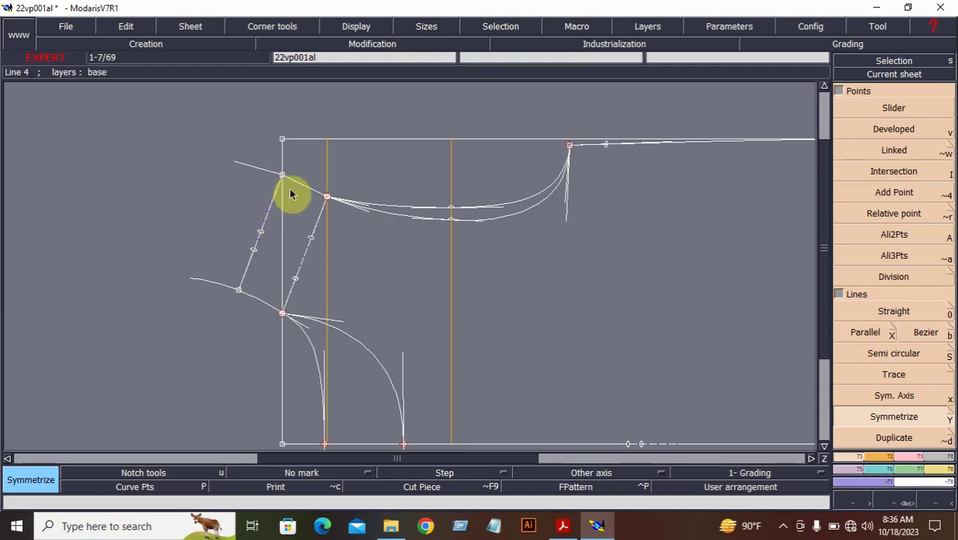
left_click(270, 216)
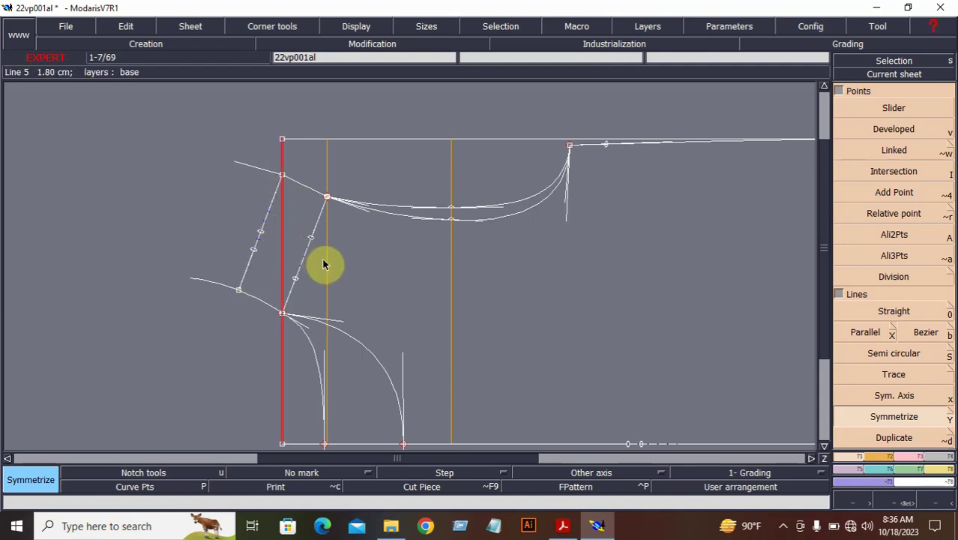
left_click(318, 224)
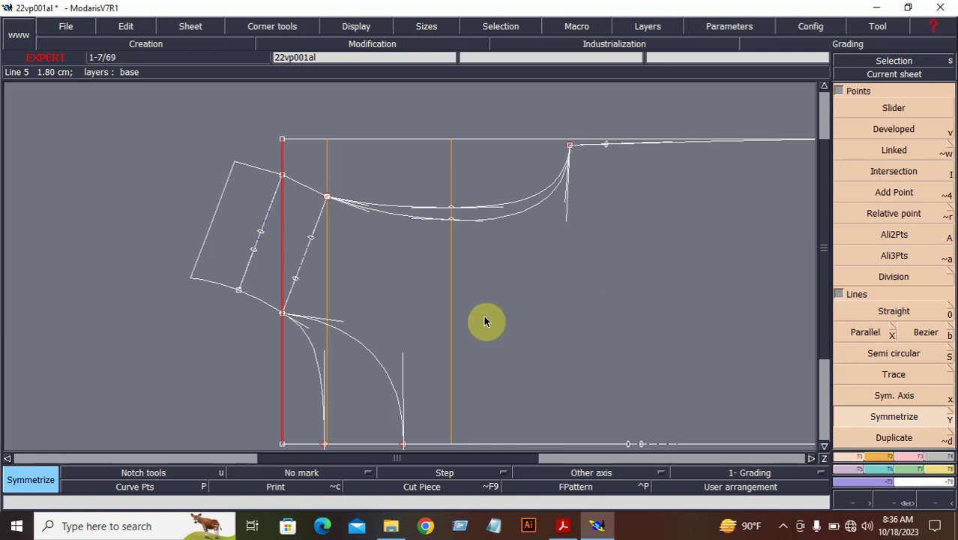
- Delete the mirrored neckline curves outside the centre line and the two vertical construction lines through the shoulder tip and mid-armhole
left_click(926, 503)
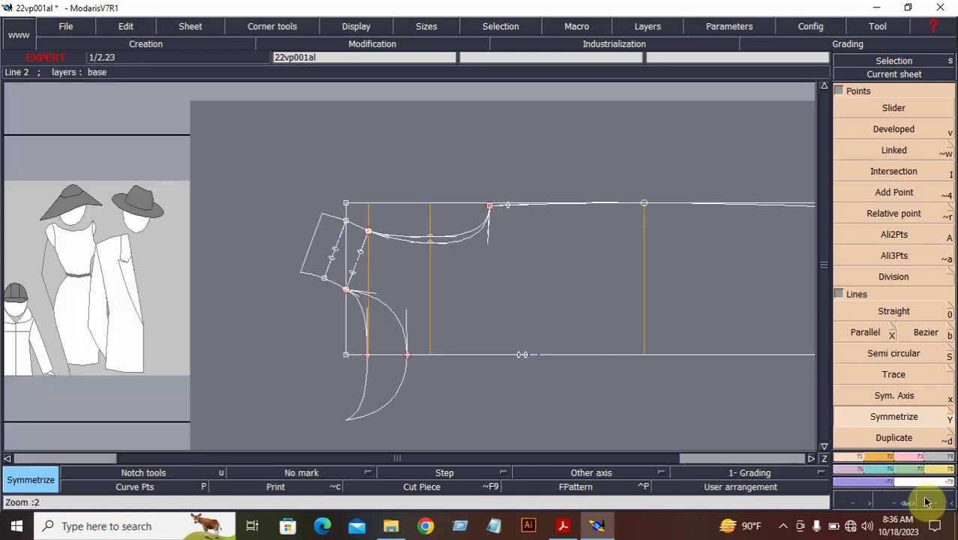
left_click(927, 504)
left_click(903, 504)
left_click_drag(277, 202, 713, 330)
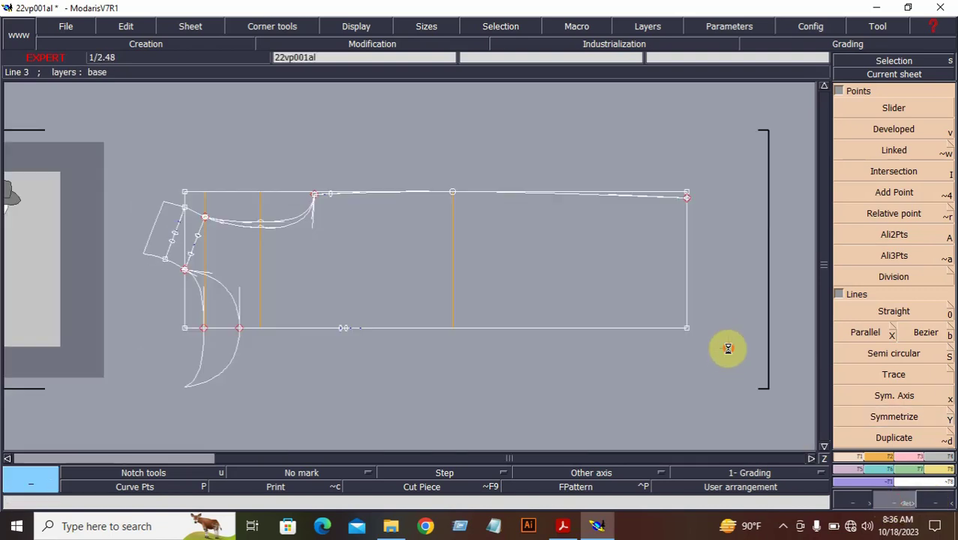
left_click_drag(135, 150, 745, 417)
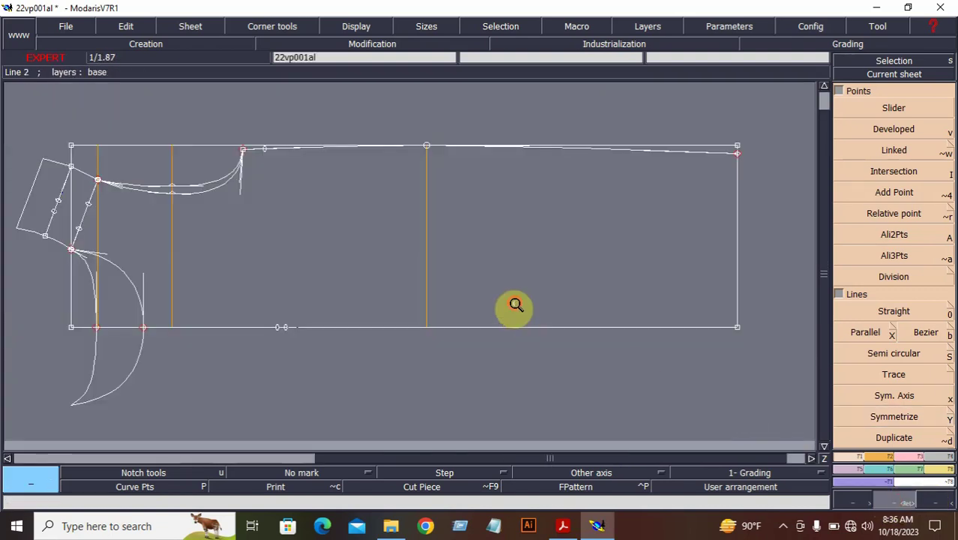
left_click(919, 457)
left_click(894, 95)
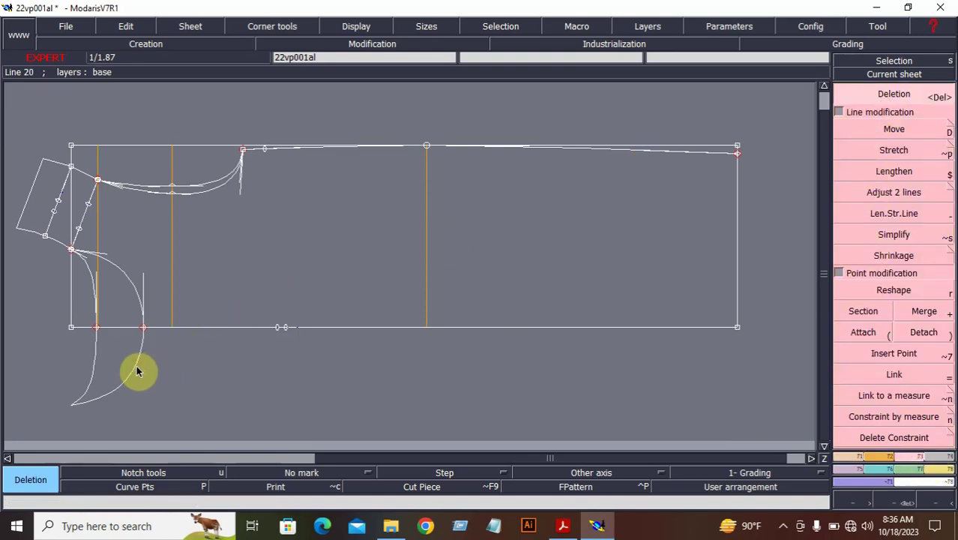
left_click(90, 391)
left_click(99, 227)
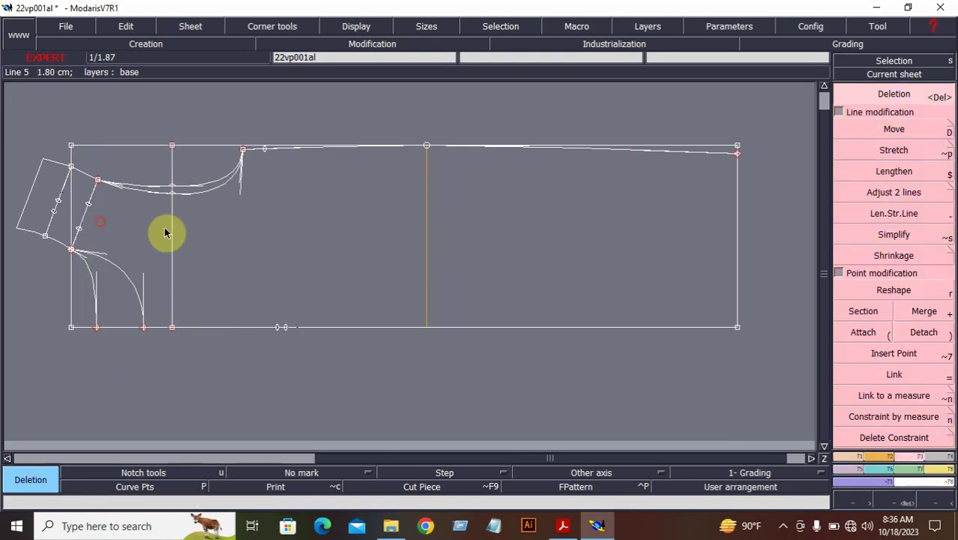
left_click(171, 231)
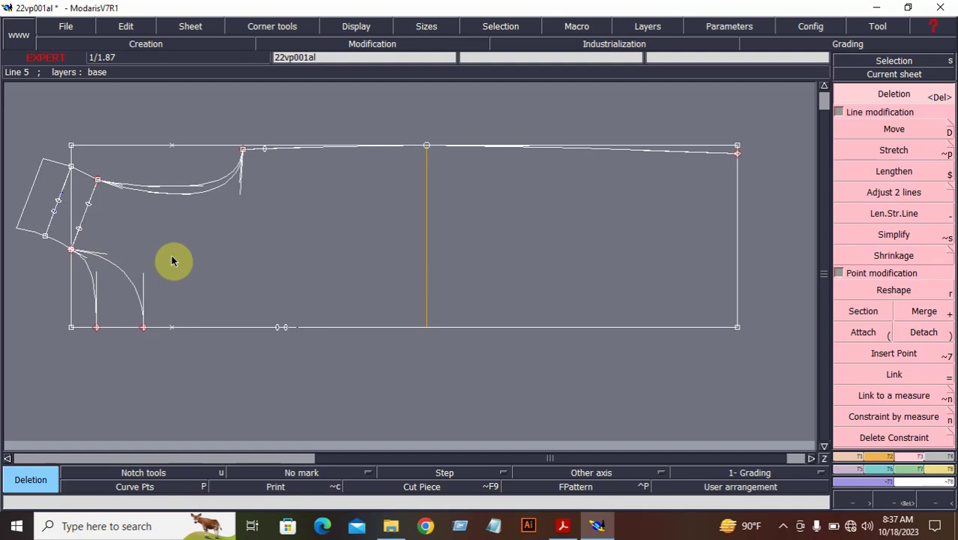
- Display the curve points and section both armhole curves at their middle points
left_click(149, 488)
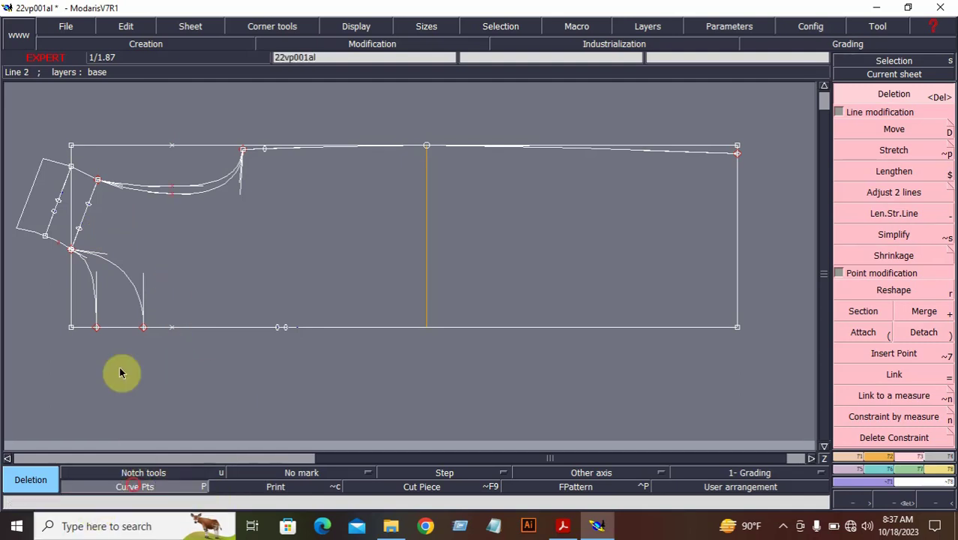
left_click(863, 312)
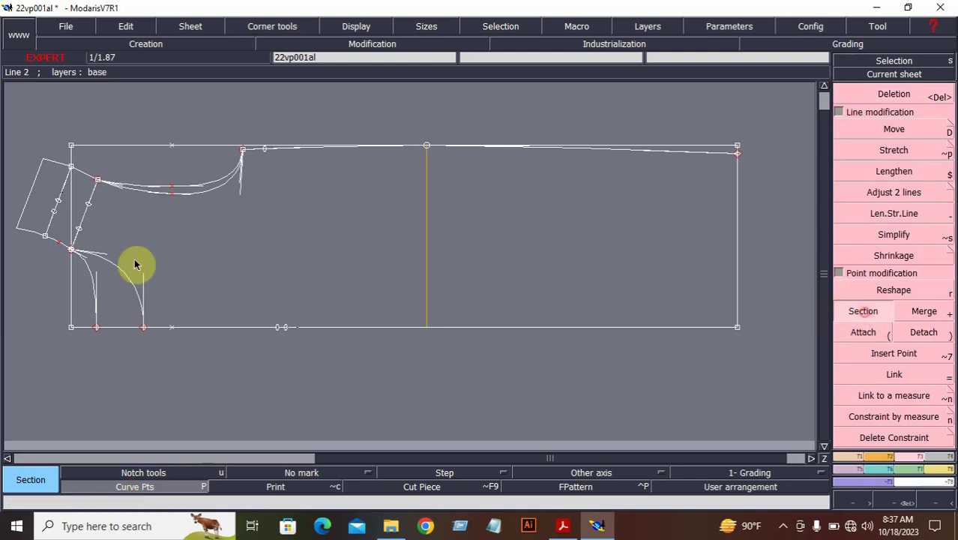
left_click(171, 188)
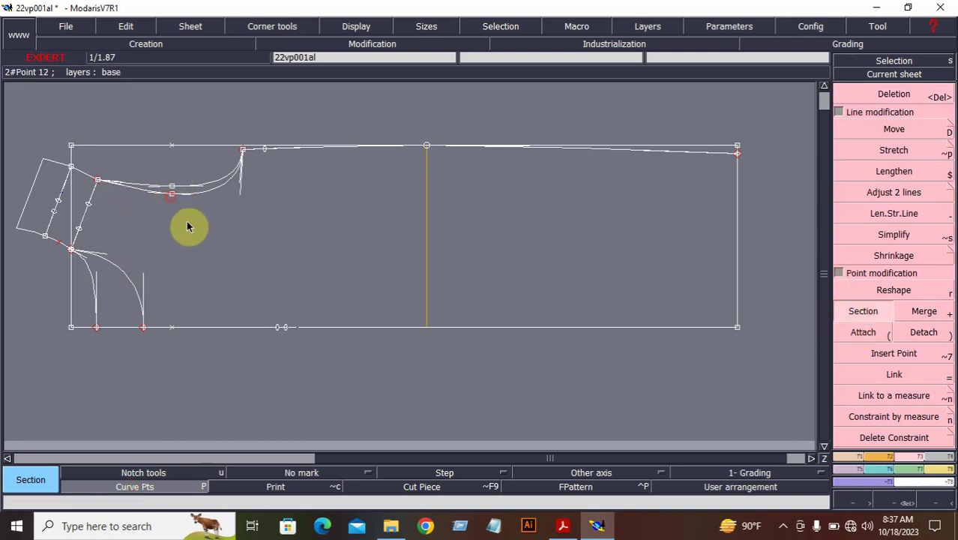
- Reshape the shoulder-end tangent handles of both armhole curves to smooth their start at the shoulder tip
left_click(870, 501)
left_click(60, 132)
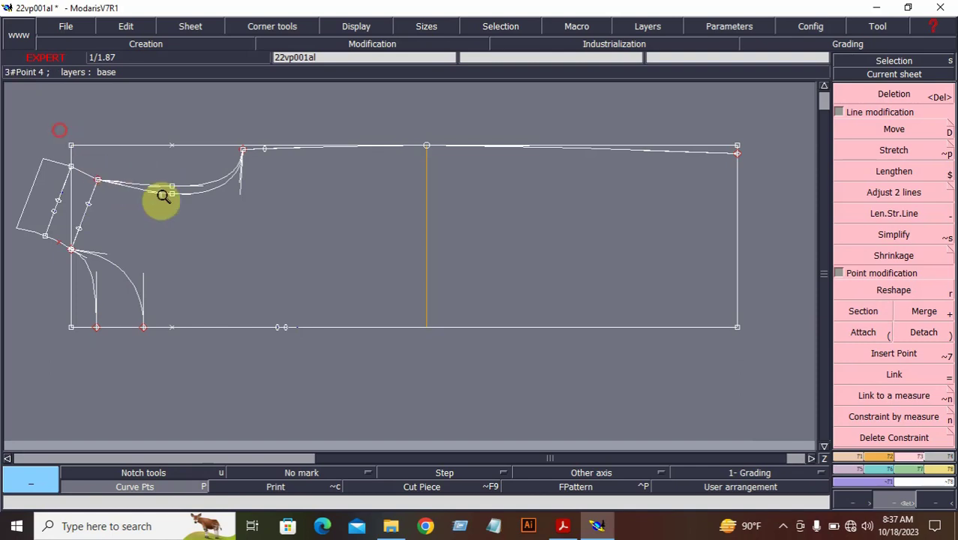
left_click(298, 245)
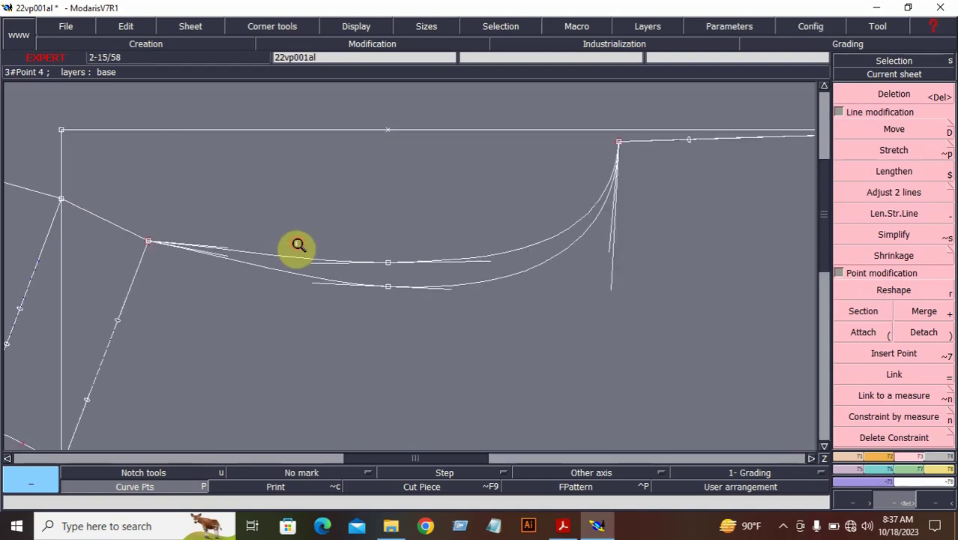
left_click(882, 292)
left_click(225, 259)
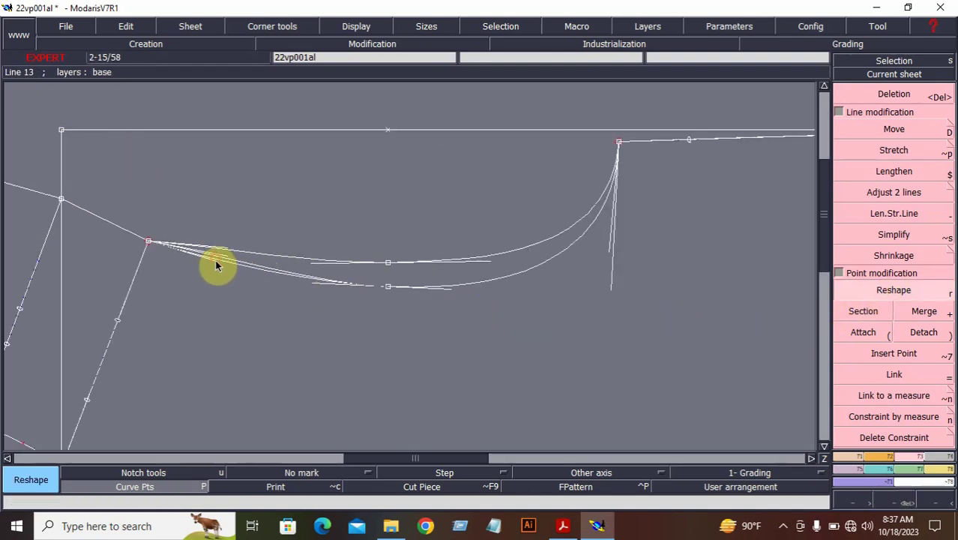
left_click(222, 248)
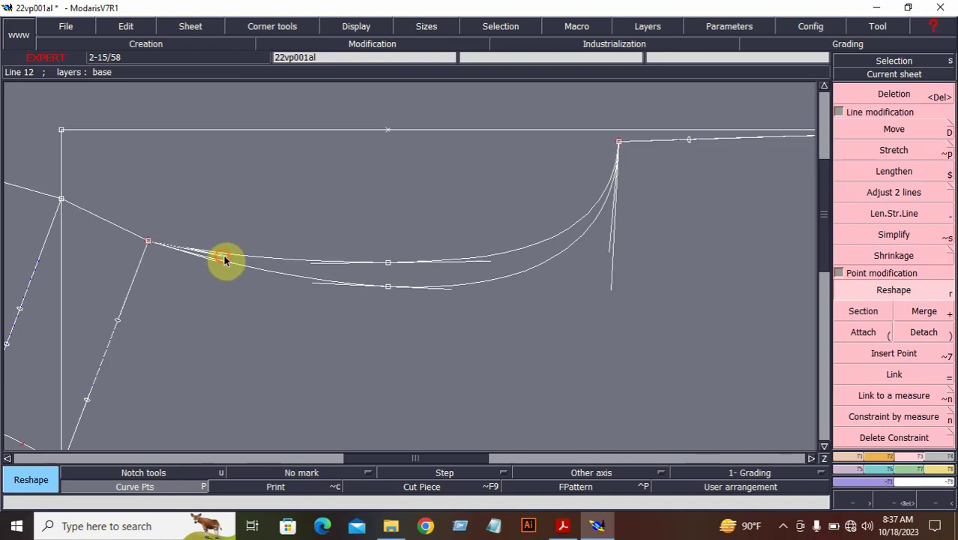
left_click(227, 256)
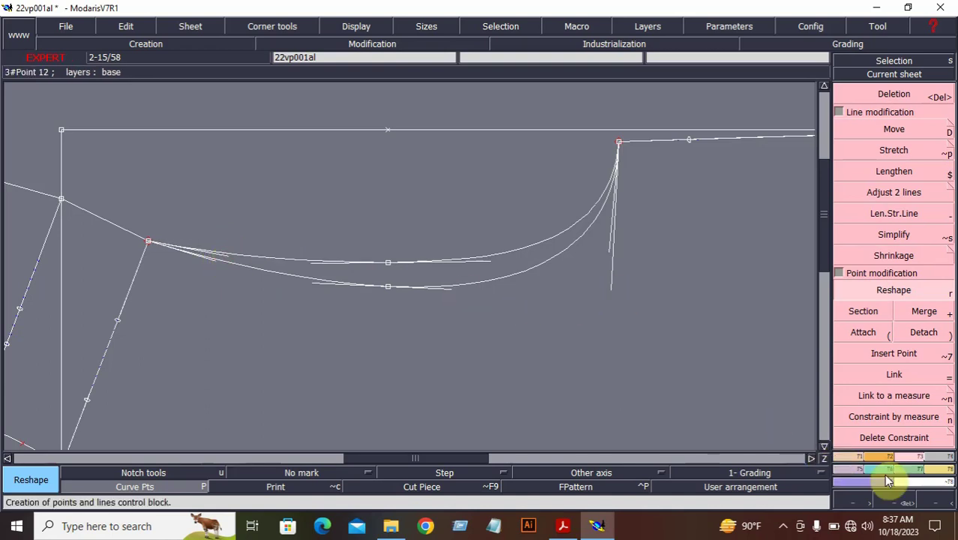
- Delete the straight construction line along the side-seam edge of the base rectangle
left_click(927, 501)
left_click(930, 503)
left_click(897, 502)
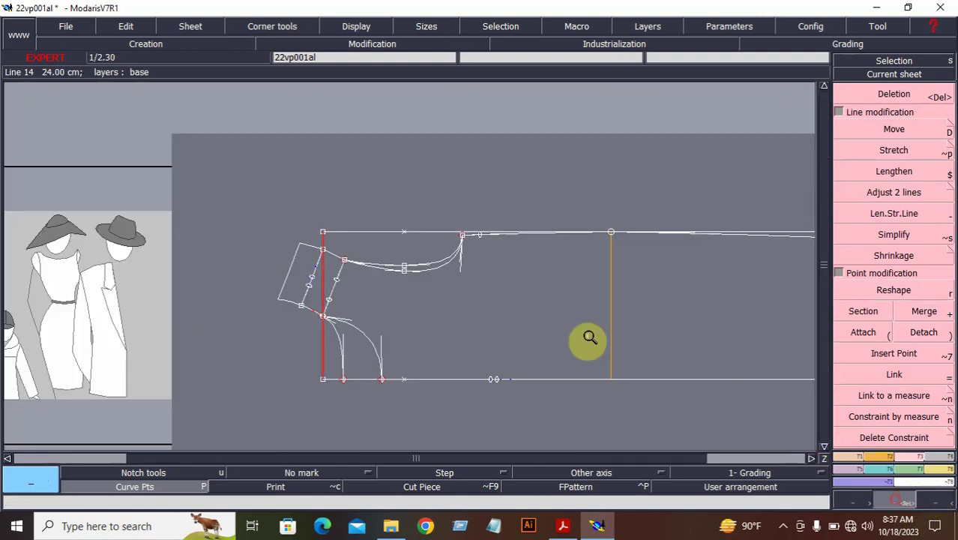
left_click(930, 501)
left_click_drag(290, 215, 710, 367)
left_click(909, 96)
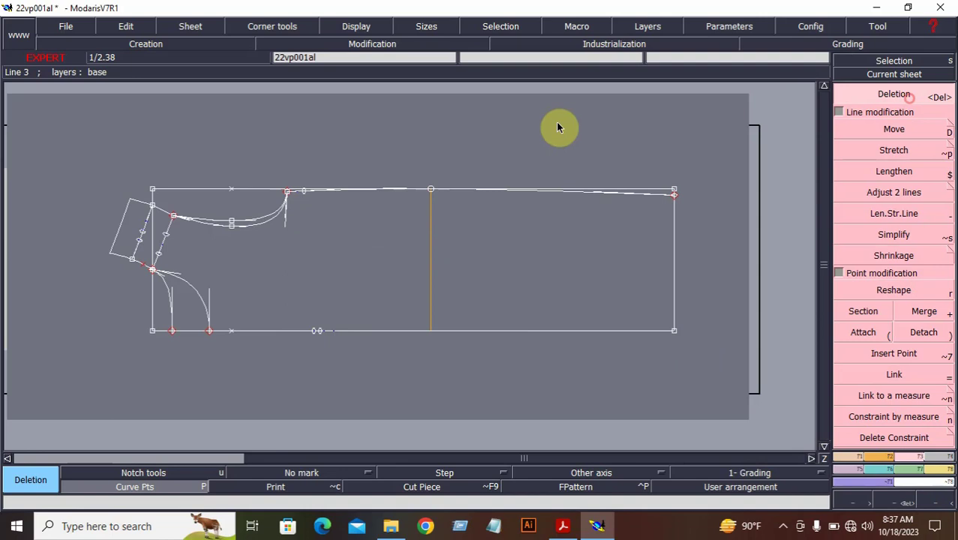
left_click(225, 190)
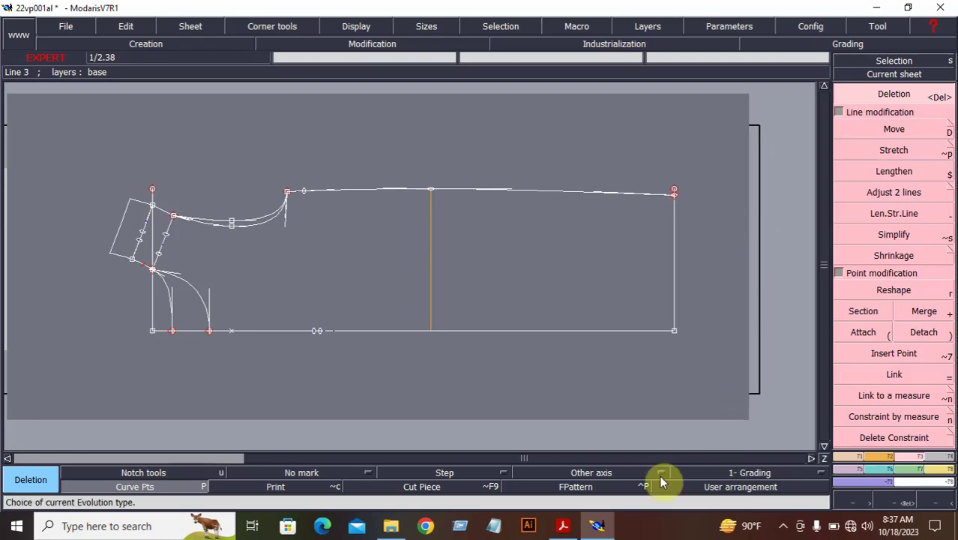
- Look up the elastic extended measurement (V.11) for 0M-1M in the PDF spec sheet in Acrobat, and return to Modaris
left_click(563, 525)
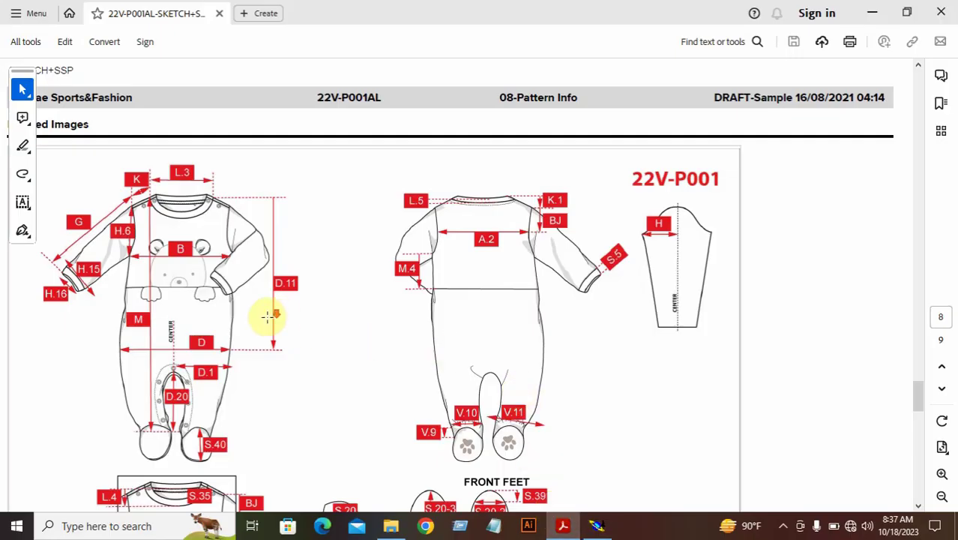
scroll(268, 316, "down", 3)
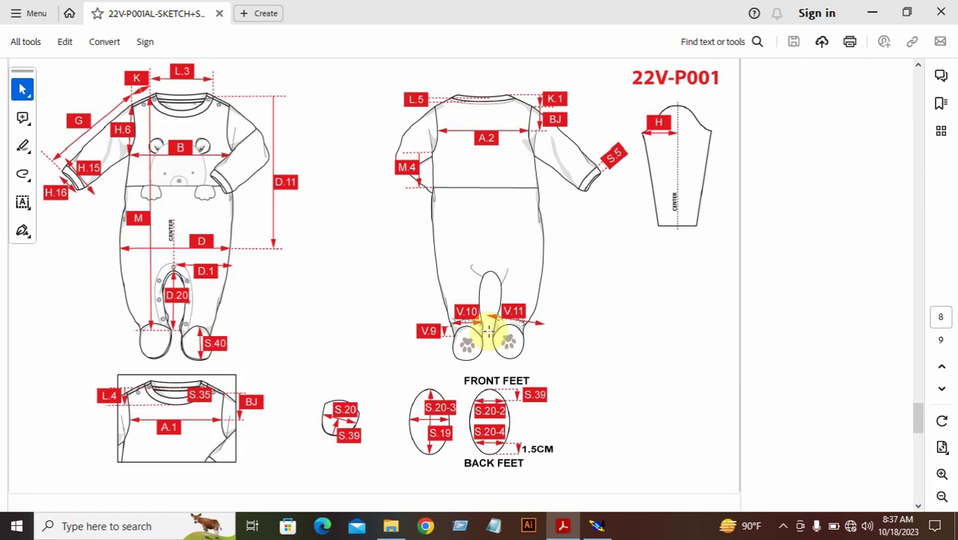
scroll(488, 330, "down", 10)
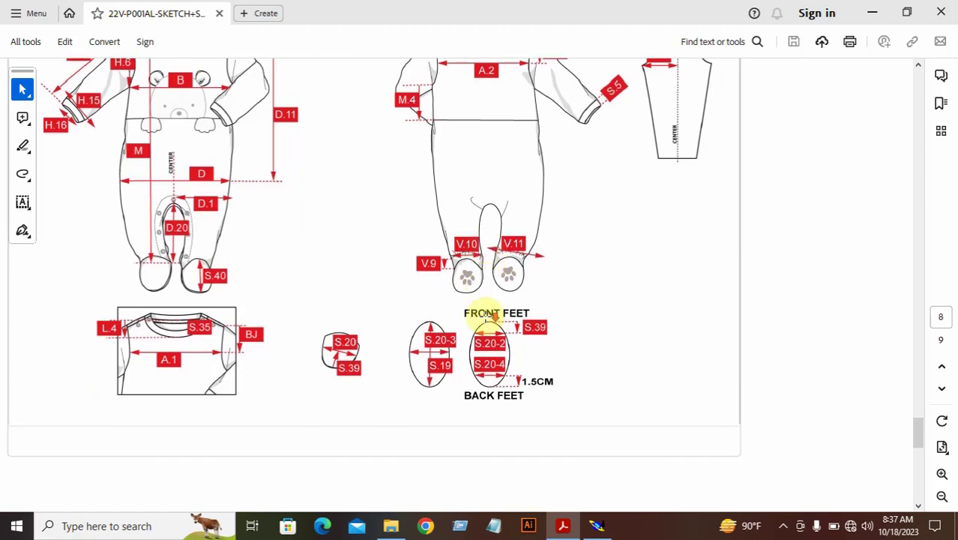
scroll(463, 315, "up", 12)
scroll(445, 306, "up", 15)
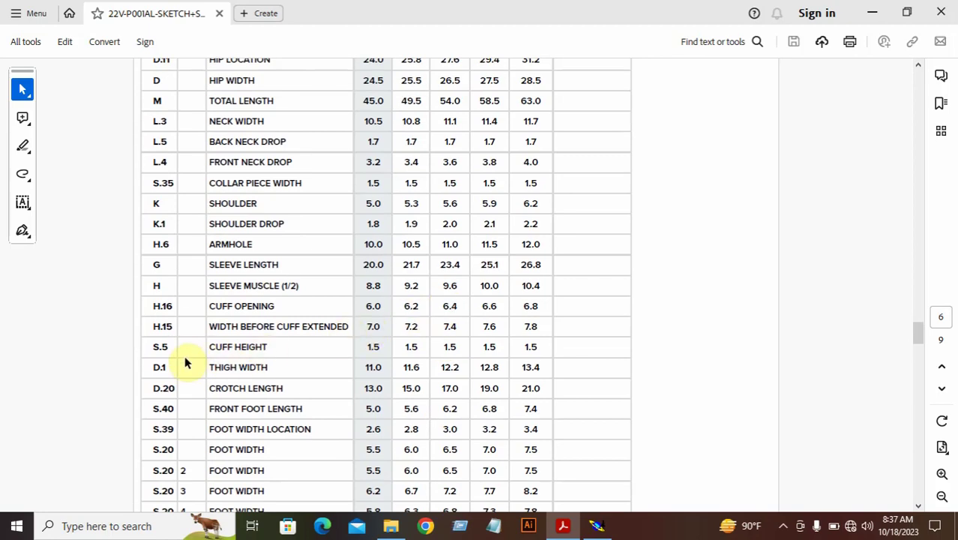
scroll(186, 338, "up", 1)
scroll(186, 338, "down", 3)
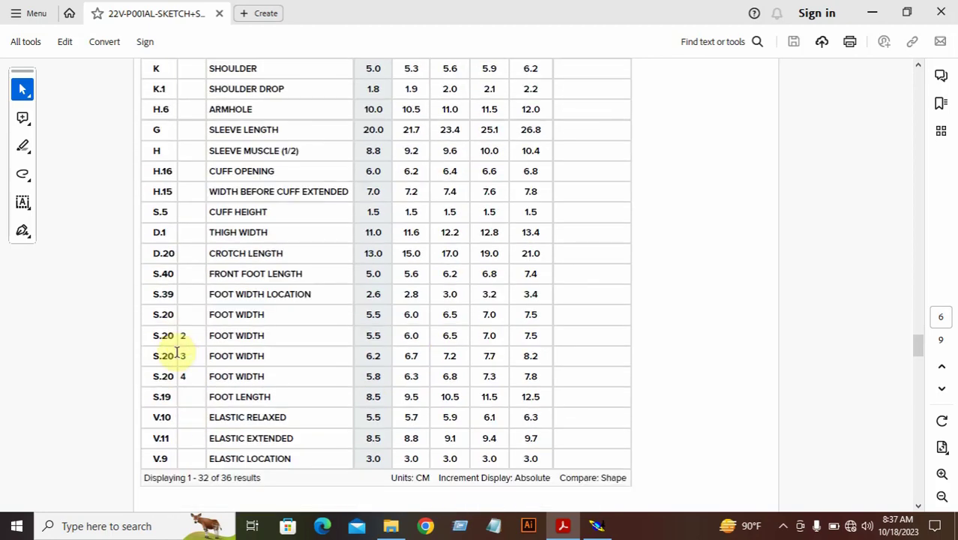
left_click_drag(159, 435, 300, 436)
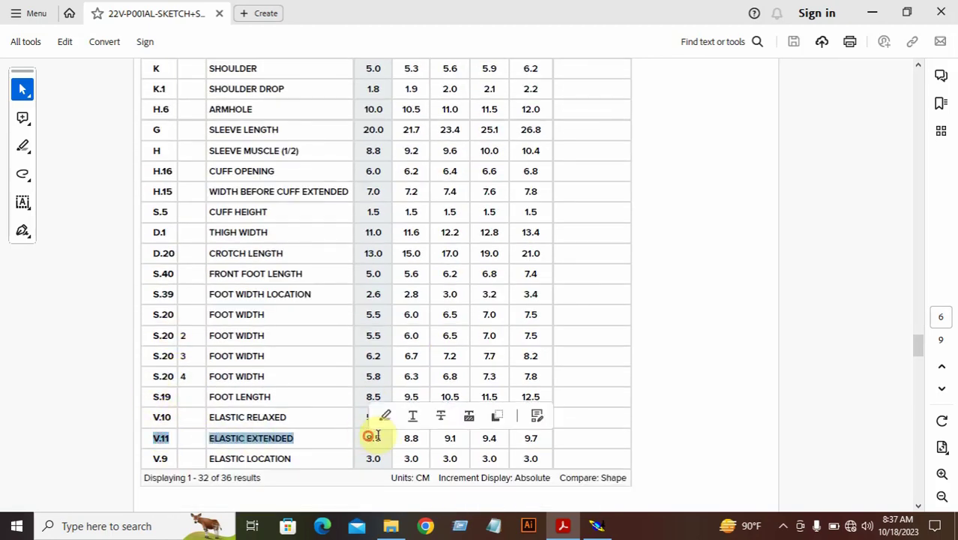
left_click(381, 437)
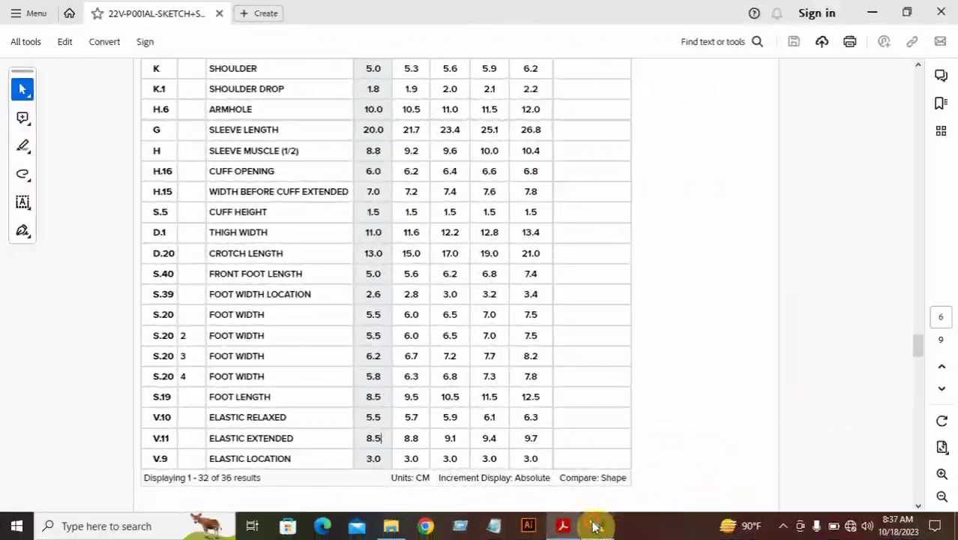
left_click(598, 528)
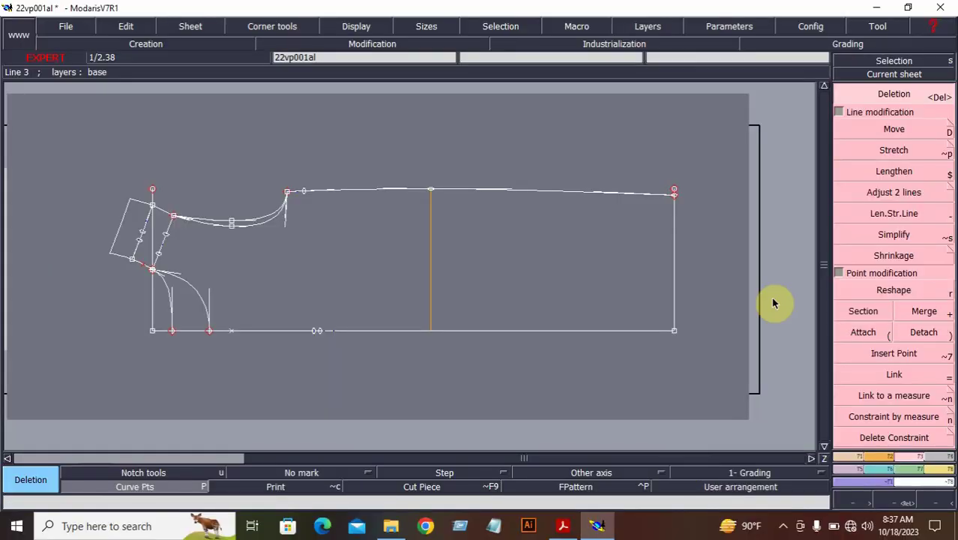
- Place a developed point on the leg hem line, 8.5 cm from the side-seam end
left_click(847, 456)
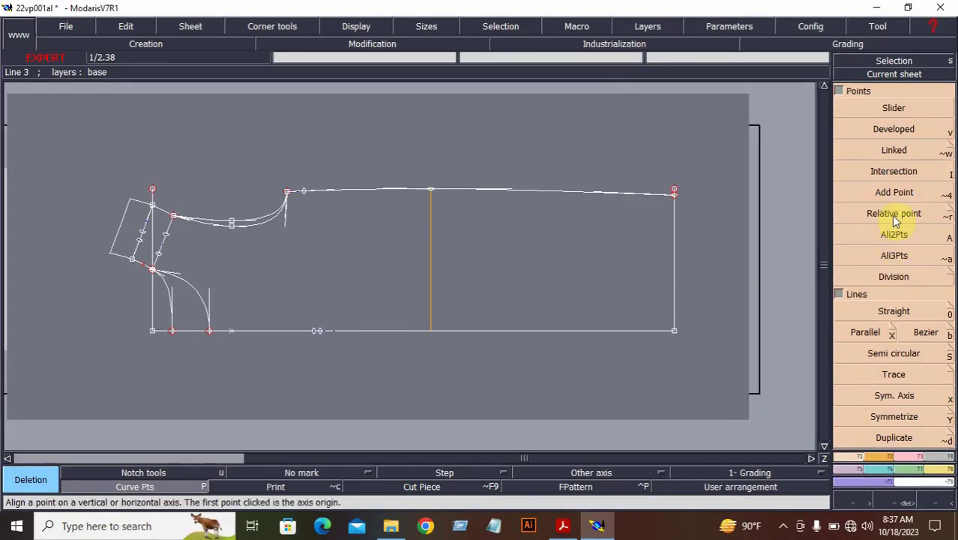
left_click(897, 130)
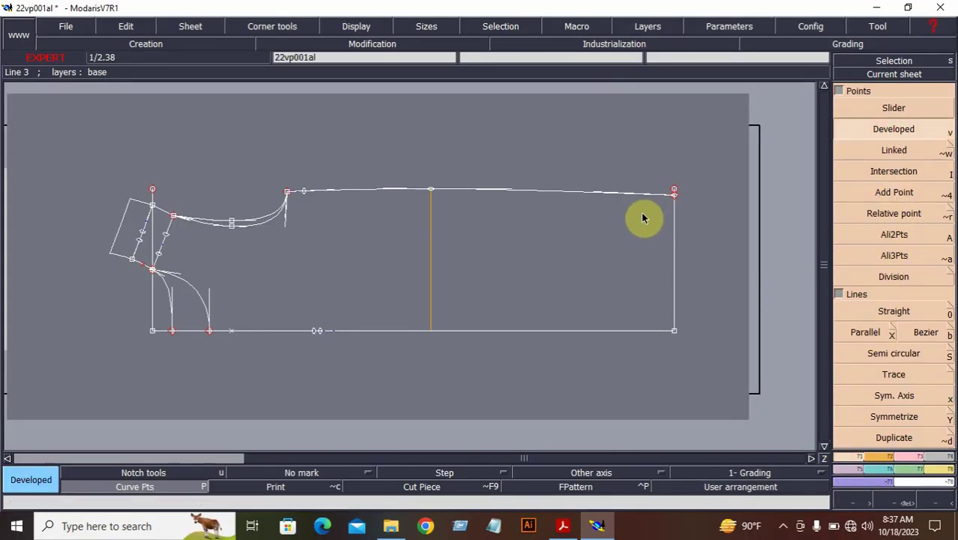
left_click(676, 194)
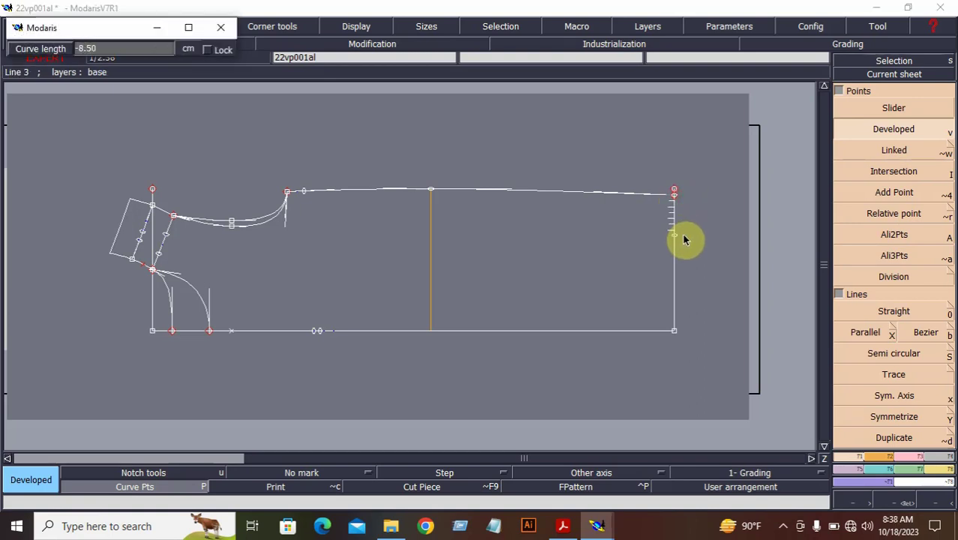
left_click(684, 239)
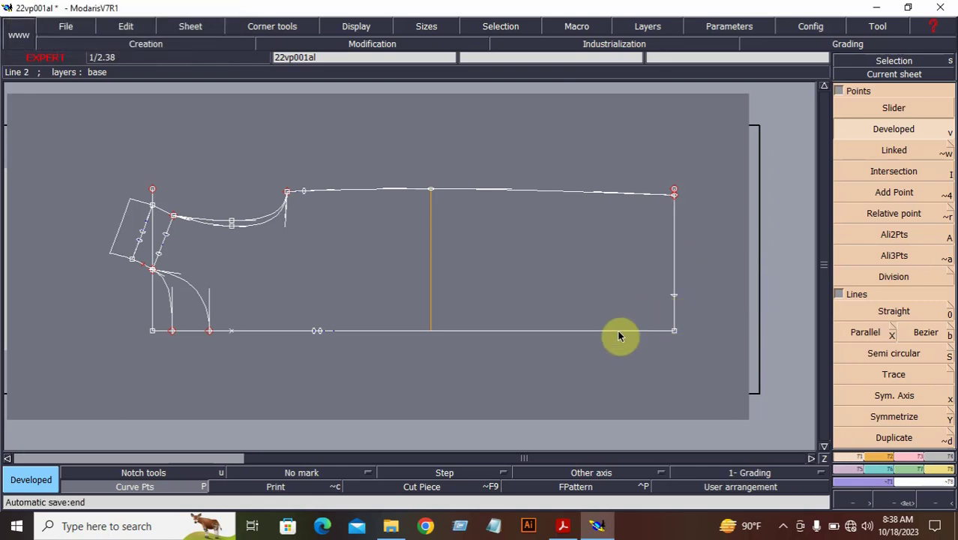
- Look up the crotch length (D.20) for 0M-1M in the PDF spec sheet in Acrobat, and return to Modaris
left_click(563, 526)
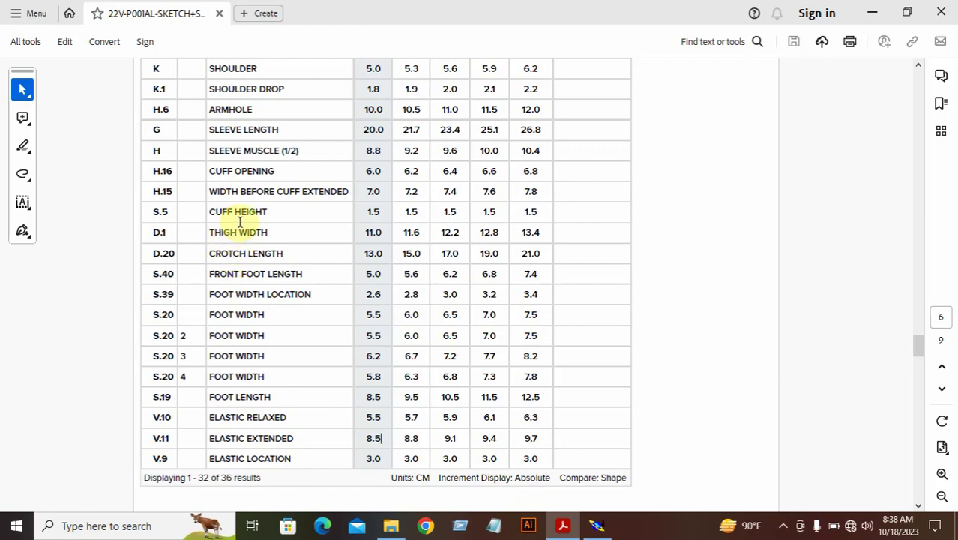
scroll(280, 375, "down", 15)
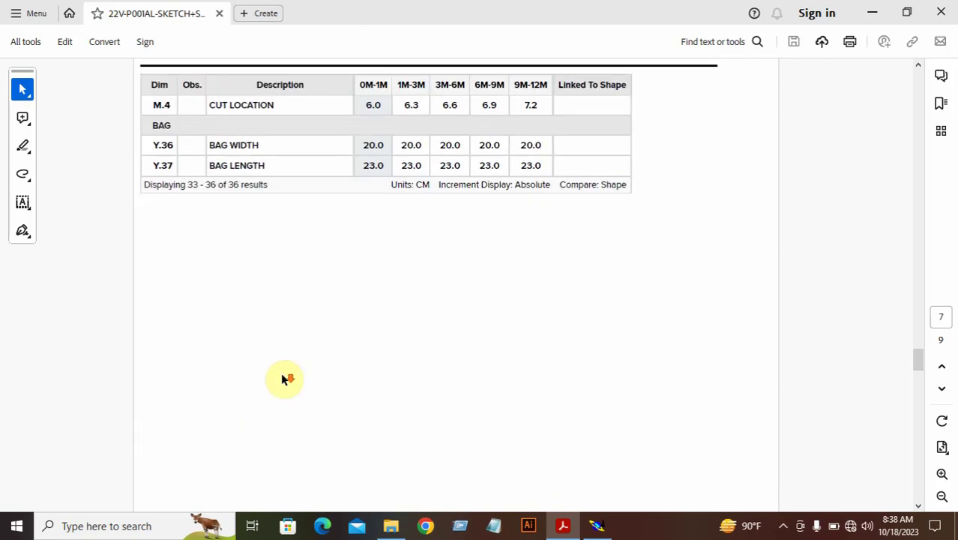
scroll(323, 411, "up", 3)
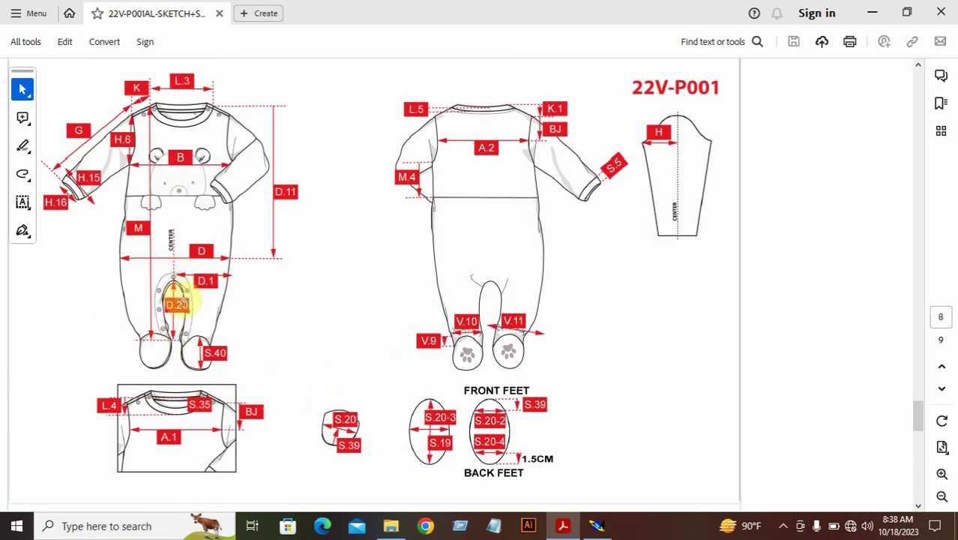
scroll(297, 320, "up", 15)
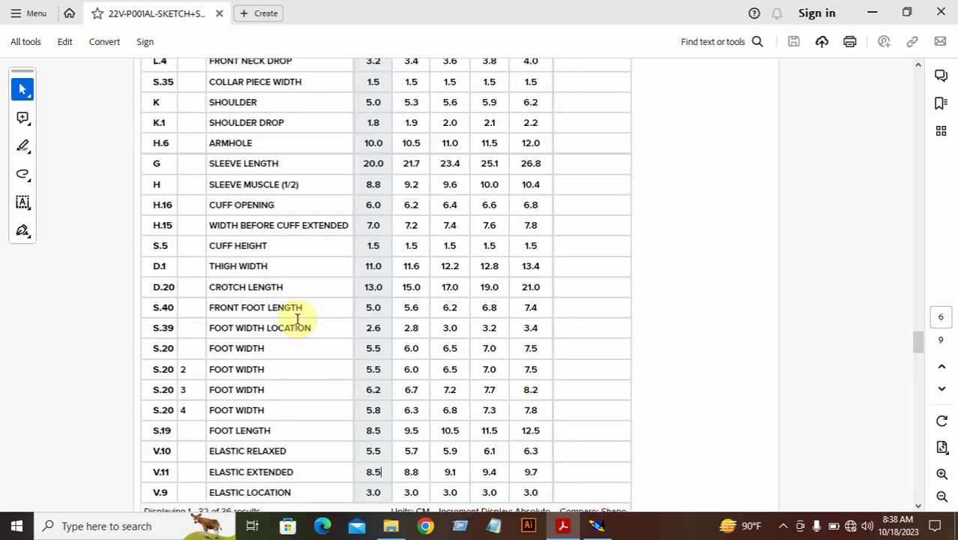
scroll(210, 453, "down", 1)
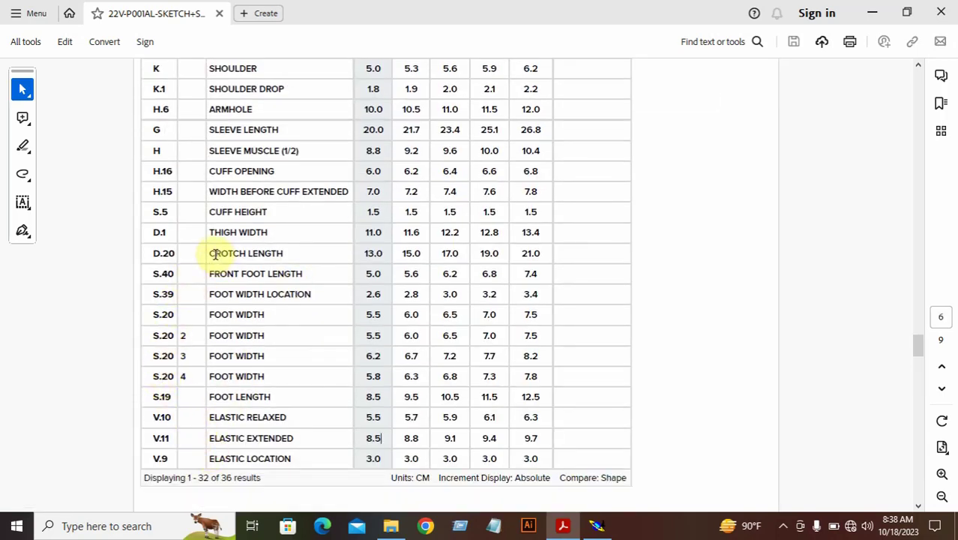
left_click_drag(212, 254, 383, 252)
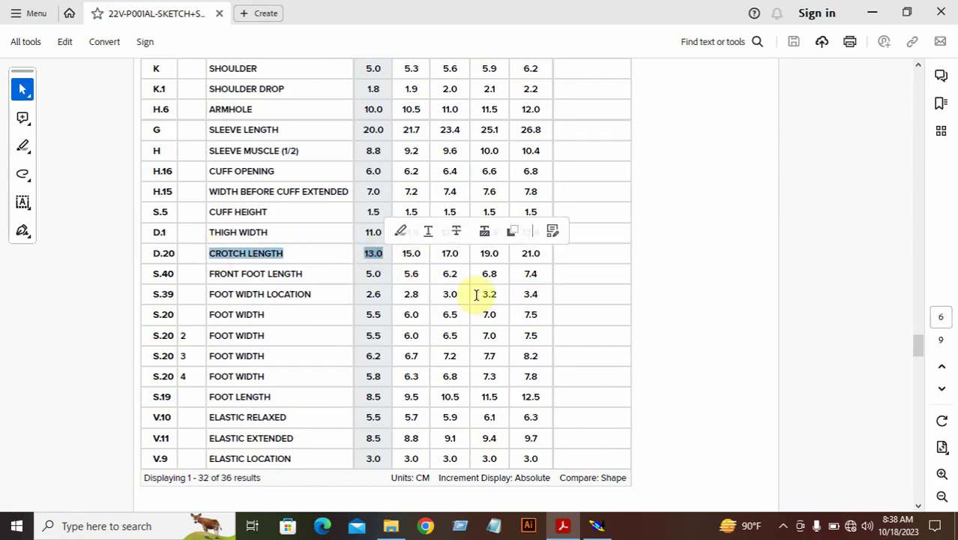
left_click(450, 294)
left_click(596, 526)
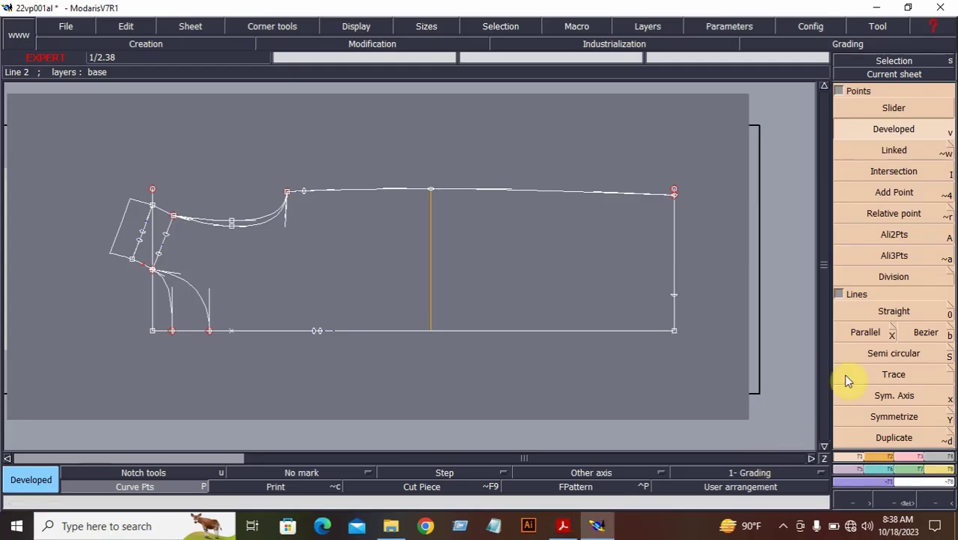
- Create a line parallel to the leg hem at a distance of 13 cm inside the pattern to mark the crotch level
left_click(923, 332)
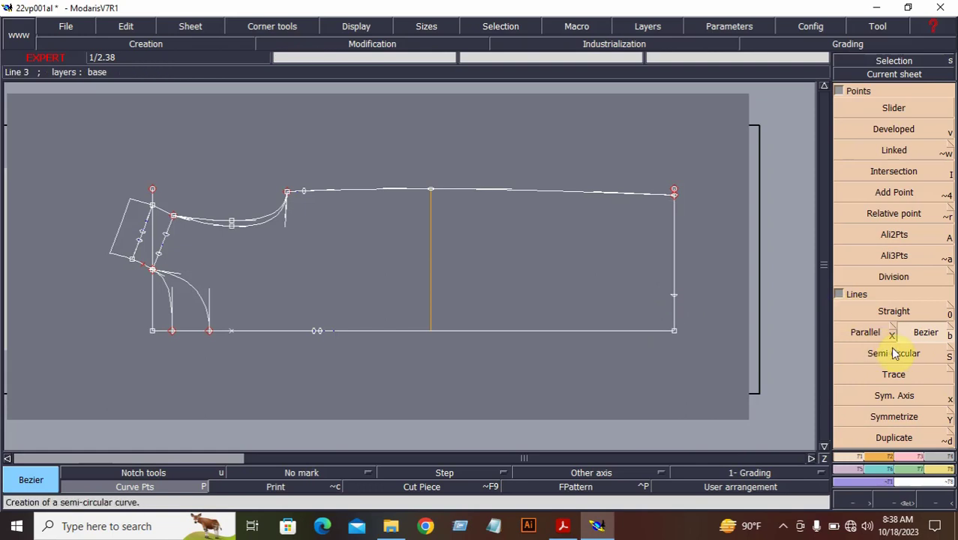
left_click(865, 332)
left_click(673, 266)
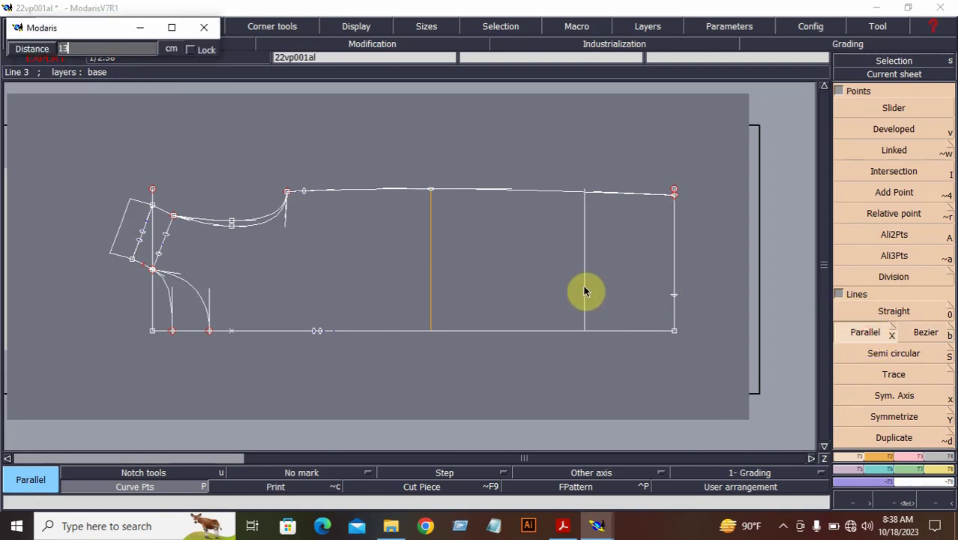
key("Return")
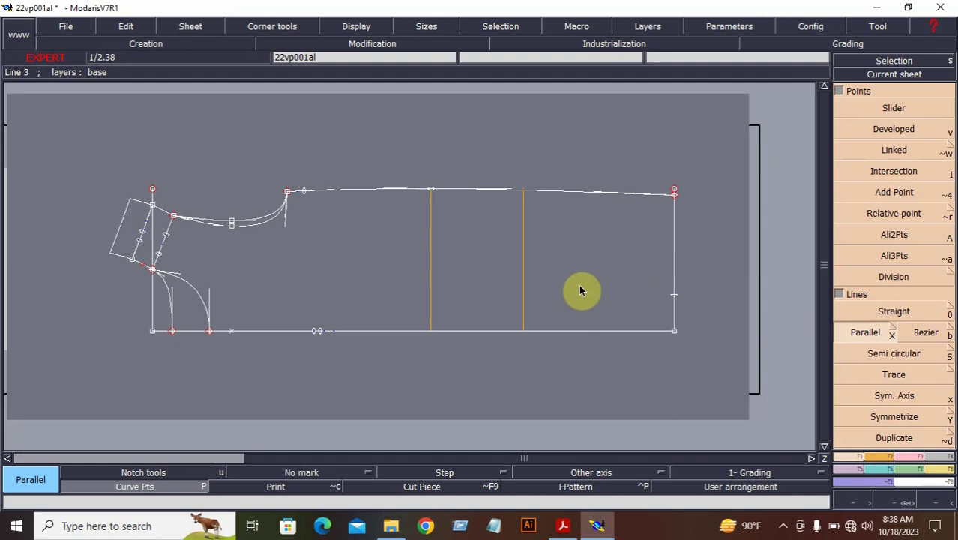
- Draw a Bezier inseam line from the 8.5 cm hem point through one intermediate point to where the crotch line meets the centre line
left_click(899, 503)
left_click(747, 409)
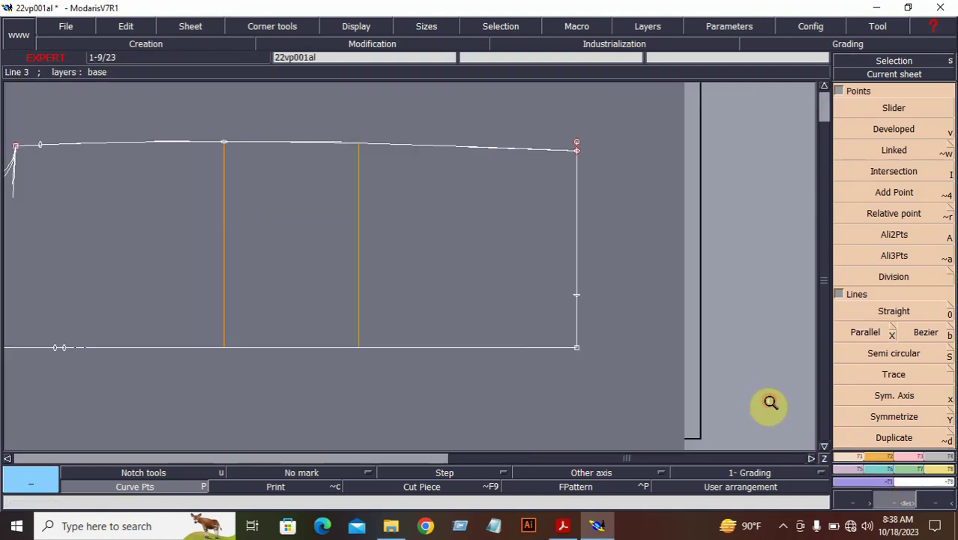
left_click(919, 331)
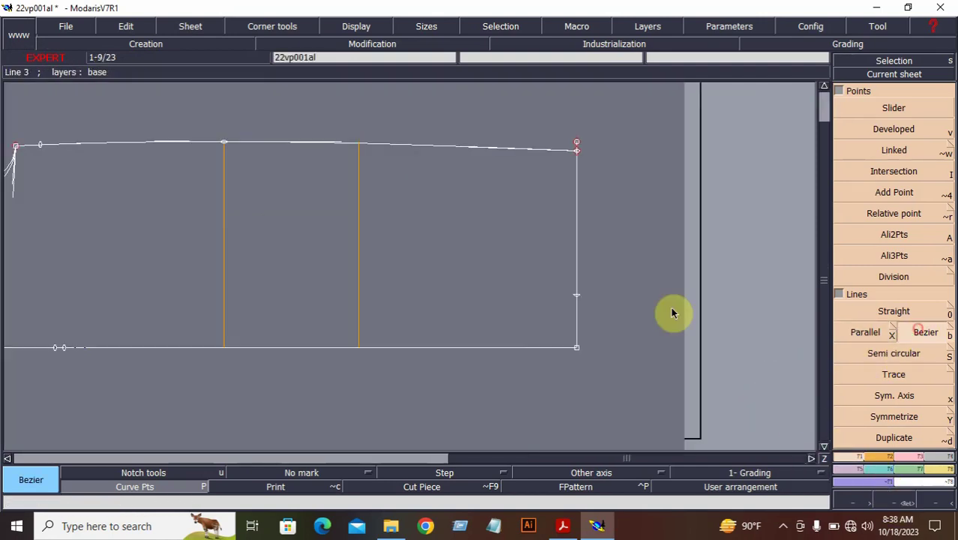
left_click(572, 297)
left_click(405, 310)
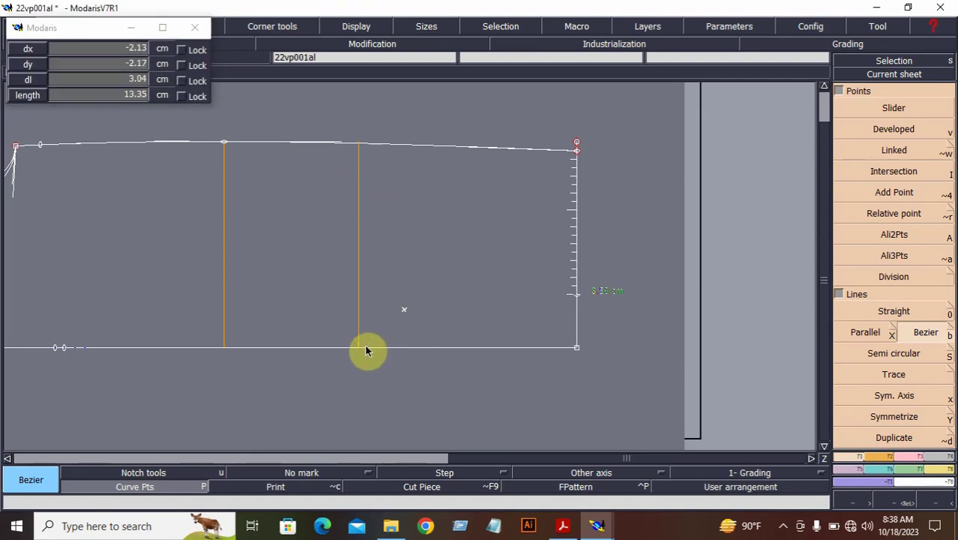
left_click(359, 347)
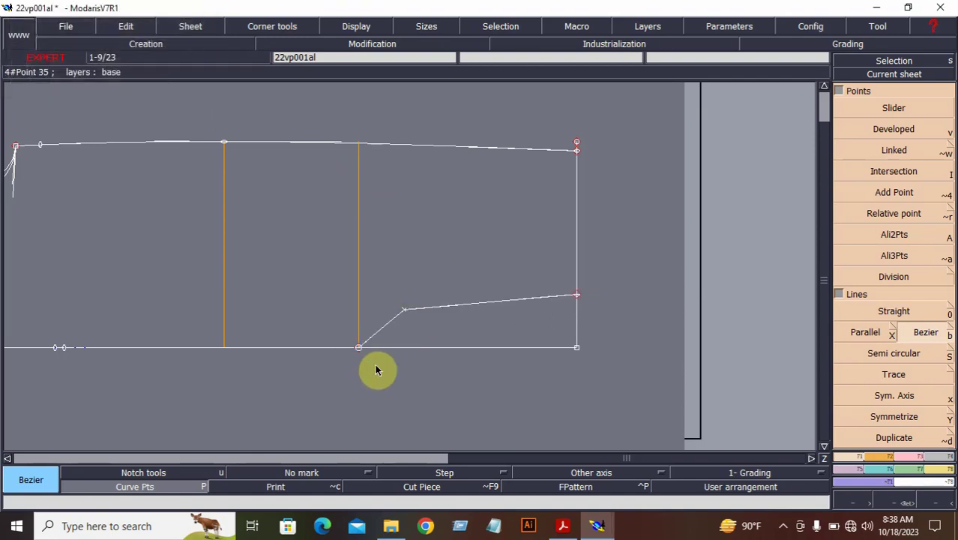
- Reshape the inseam's crotch end into a rounded curve with its tangent handles and shift the intermediate point slightly towards the centre line
left_click(935, 503)
left_click(889, 503)
left_click_drag(205, 199, 529, 360)
key("r")
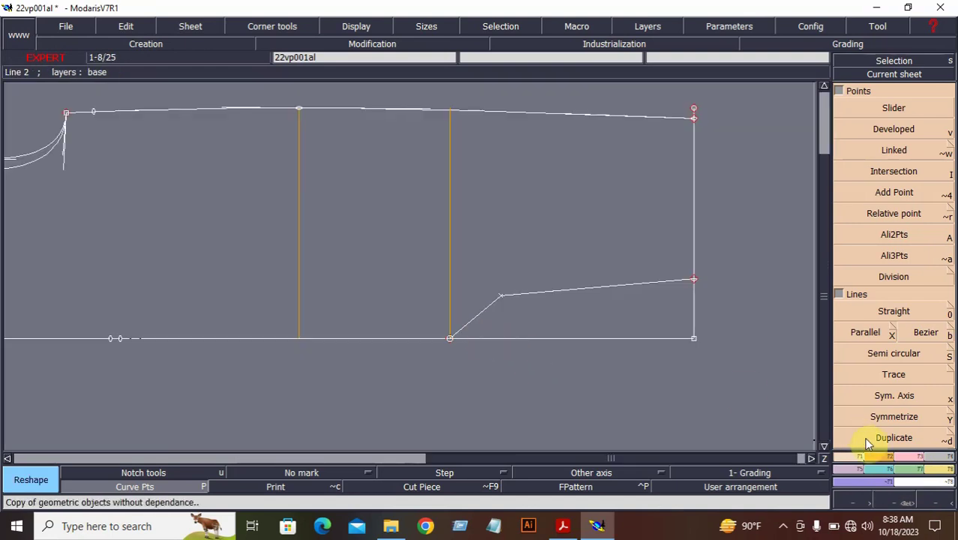
left_click(913, 455)
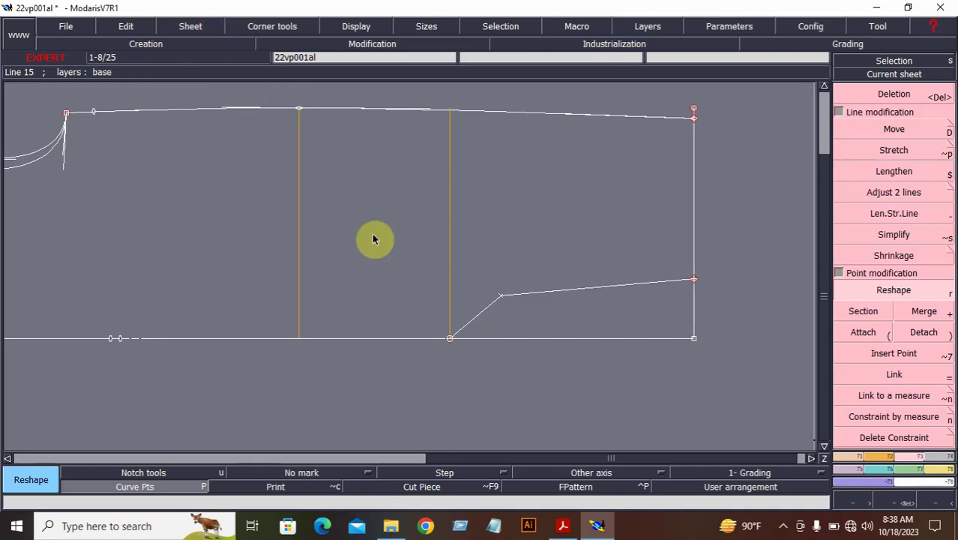
left_click(461, 327, "shift")
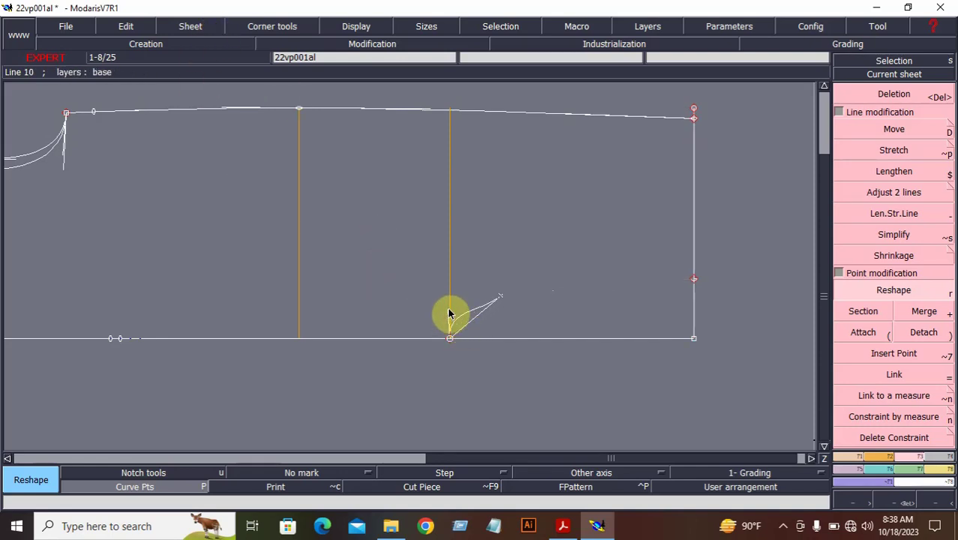
left_click(453, 312)
left_click(475, 300)
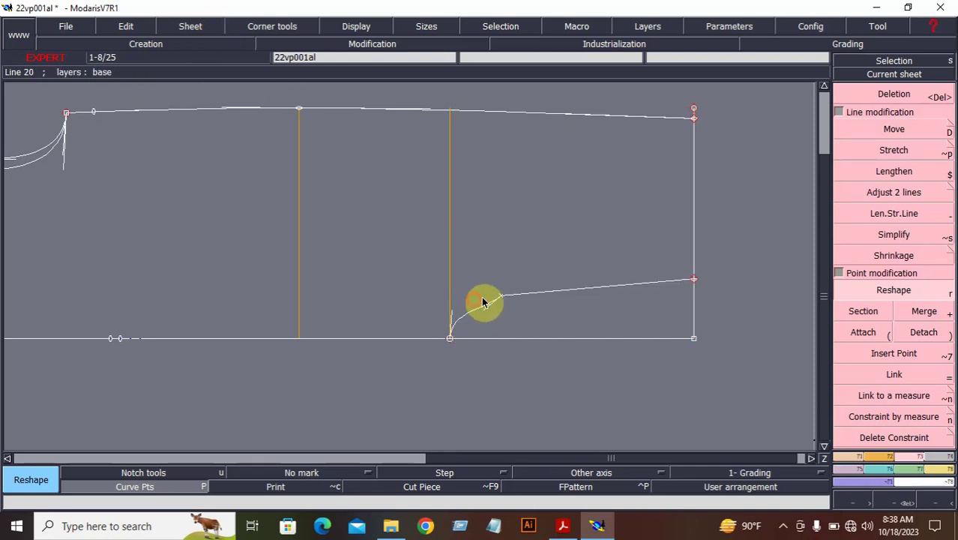
left_click(501, 297)
left_click(500, 303)
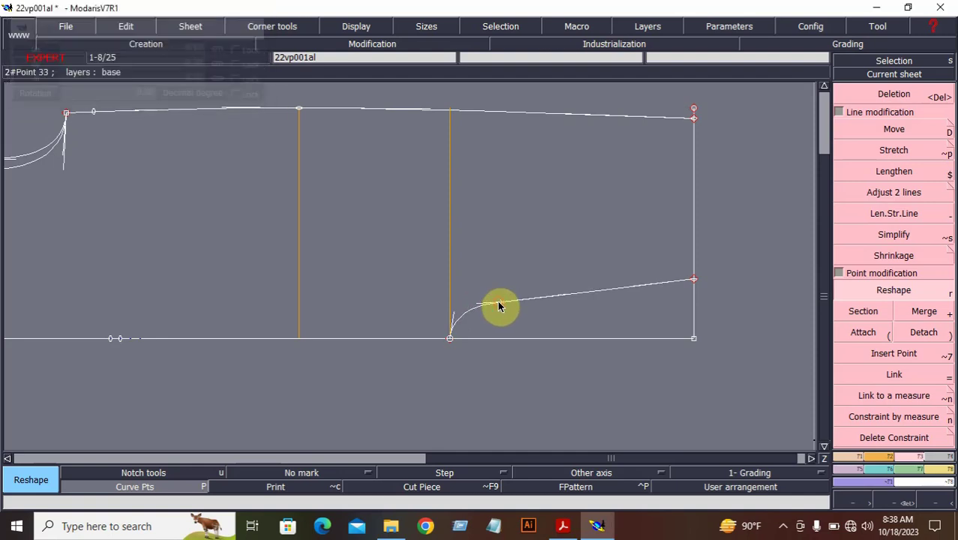
- Refine the crotch curve's tangent handles, aligning the one at the centre line with the crotch line and smoothing the join to the inseam
left_click(451, 316)
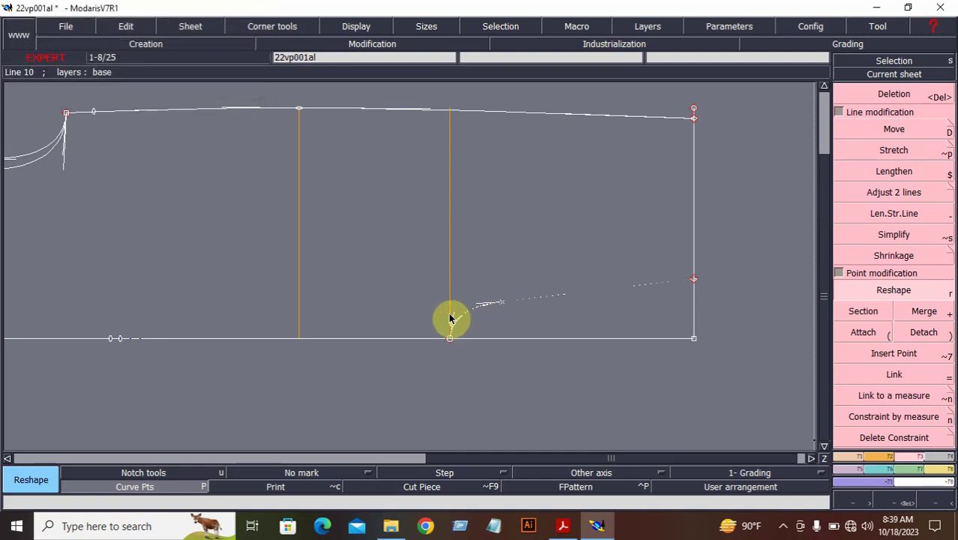
left_click(450, 312)
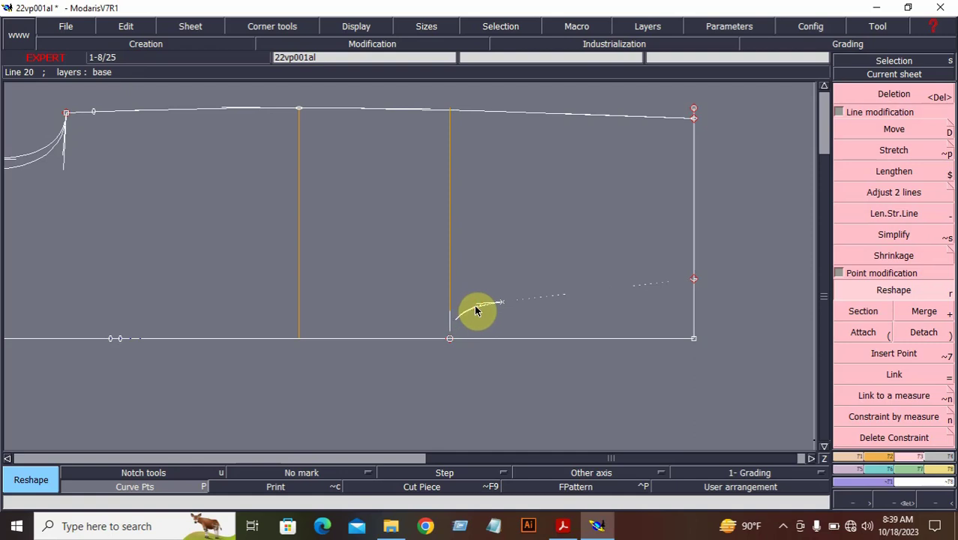
left_click(475, 310)
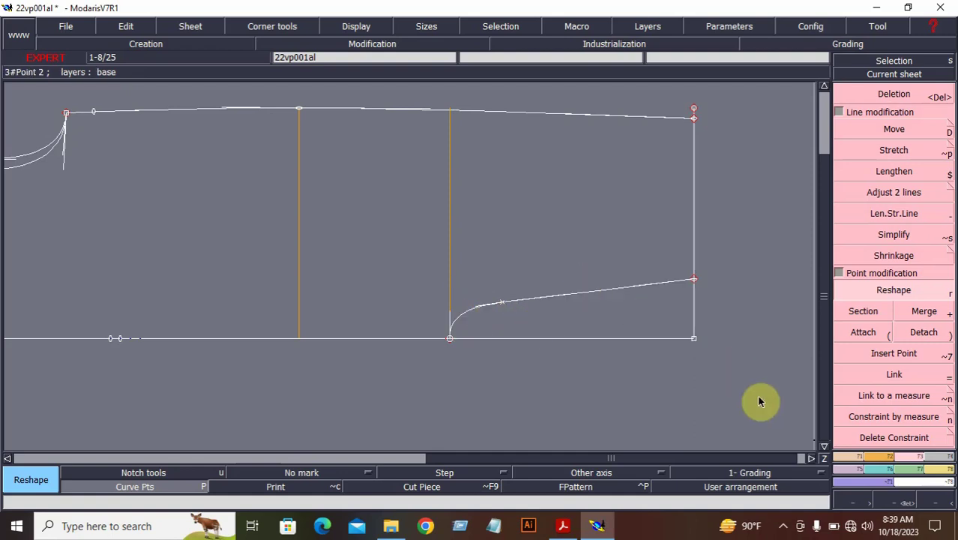
left_click(924, 495)
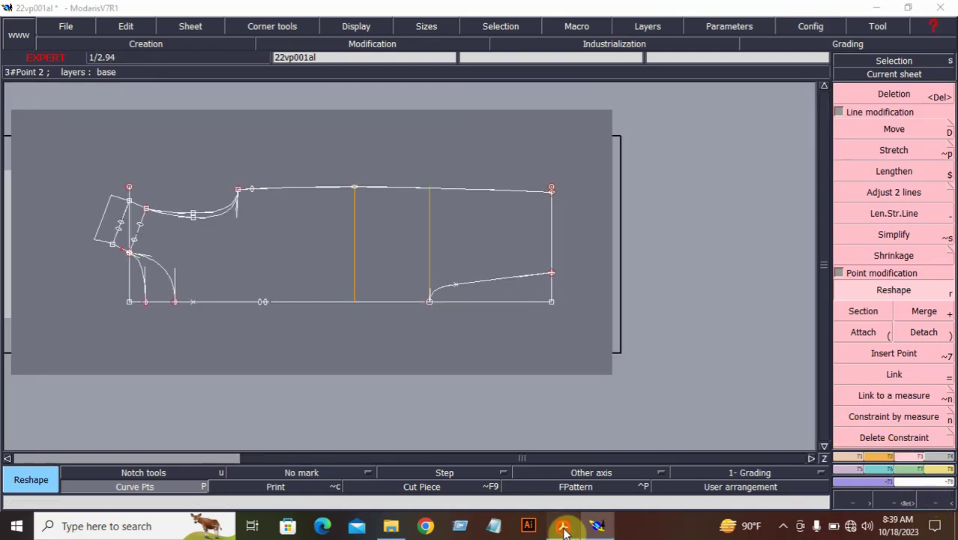
- Switch to the PDF tech pack and examine the snap placket around the inseam on the front pyjama sketch
left_click(564, 532)
scroll(432, 345, "down", 14)
scroll(441, 342, "up", 2)
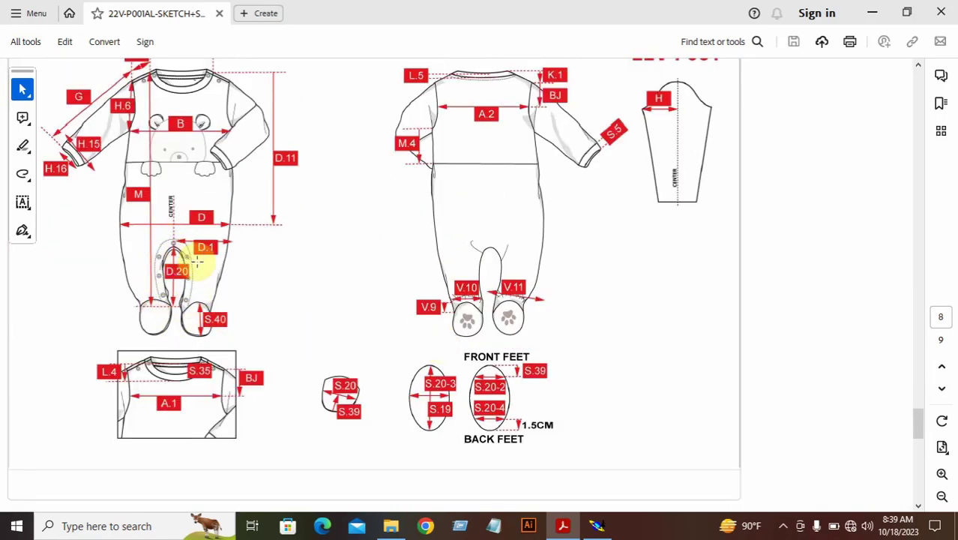
scroll(520, 325, "up", 1)
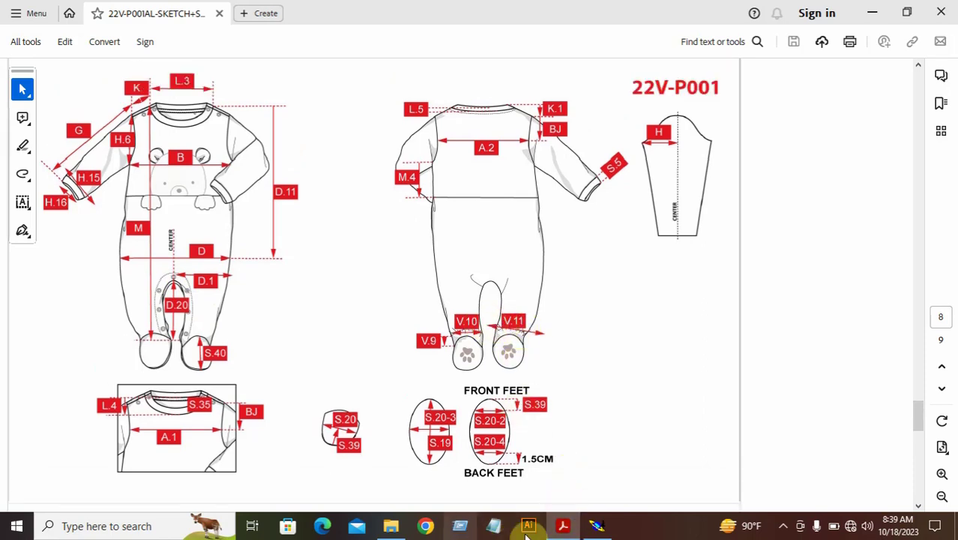
left_click(782, 526)
left_click(780, 501)
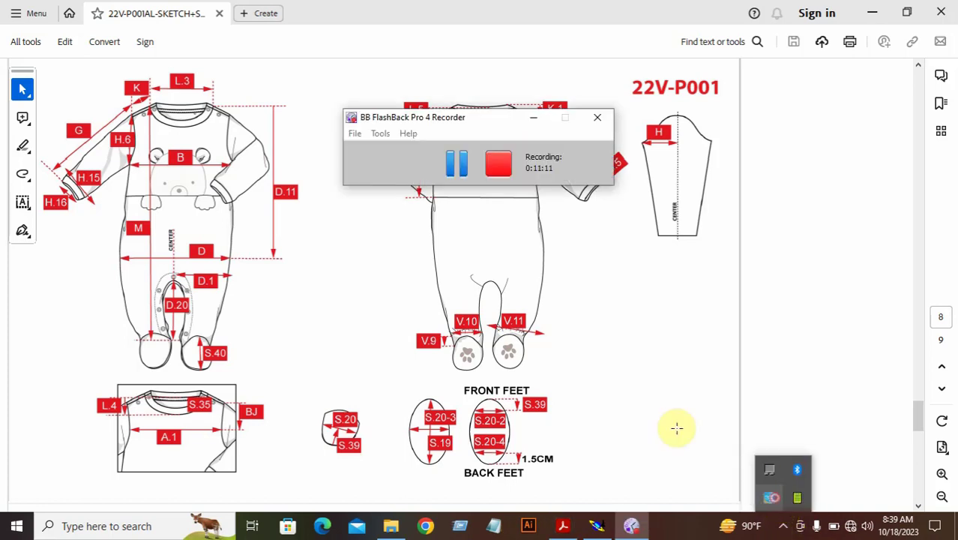
left_click(462, 168)
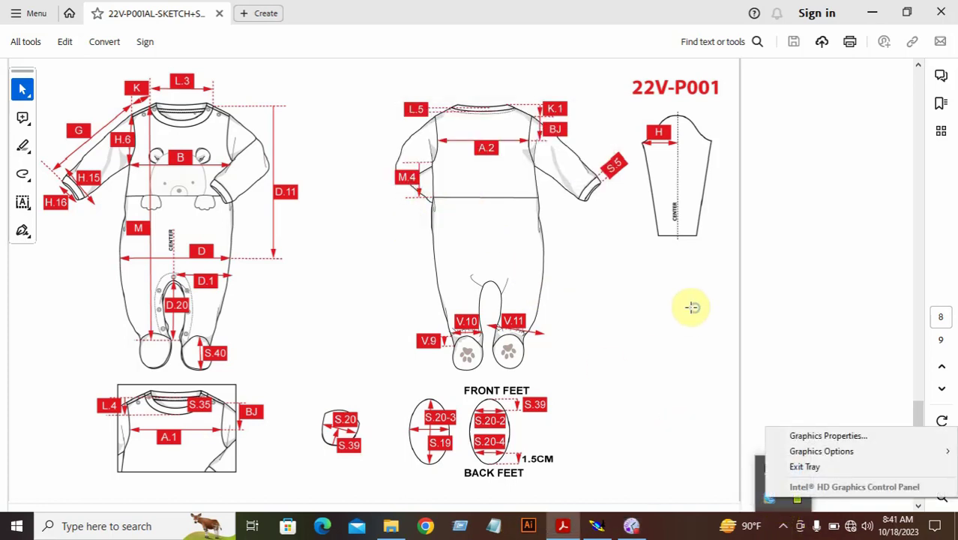
right_click(689, 315)
left_click(601, 310)
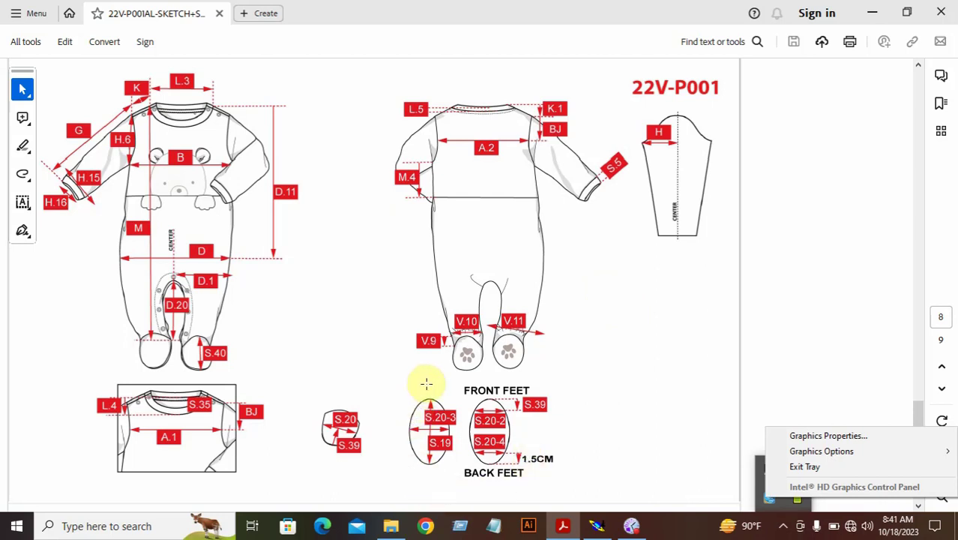
- Compare the Modaris pattern's inseam with the placket in the PDF sketch and return to Modaris
left_click(597, 525)
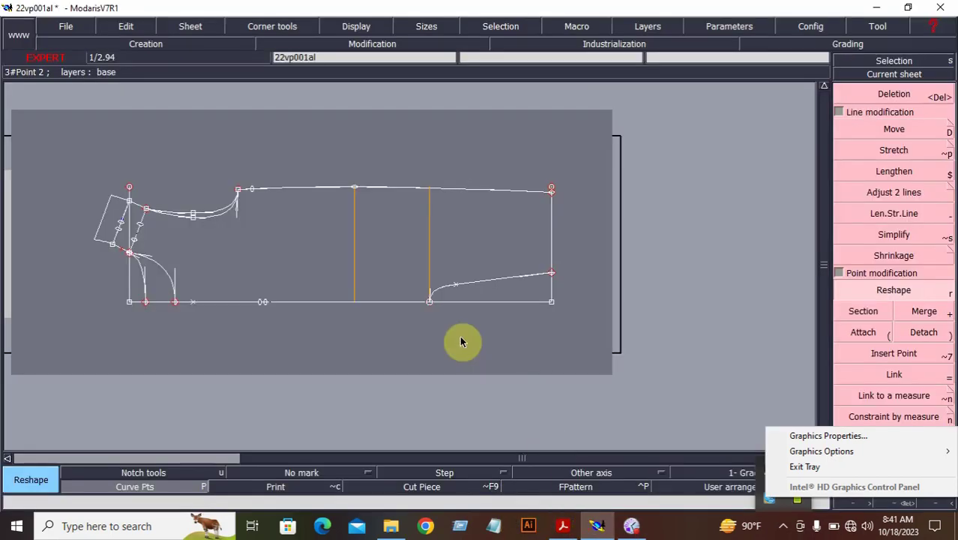
left_click(561, 529)
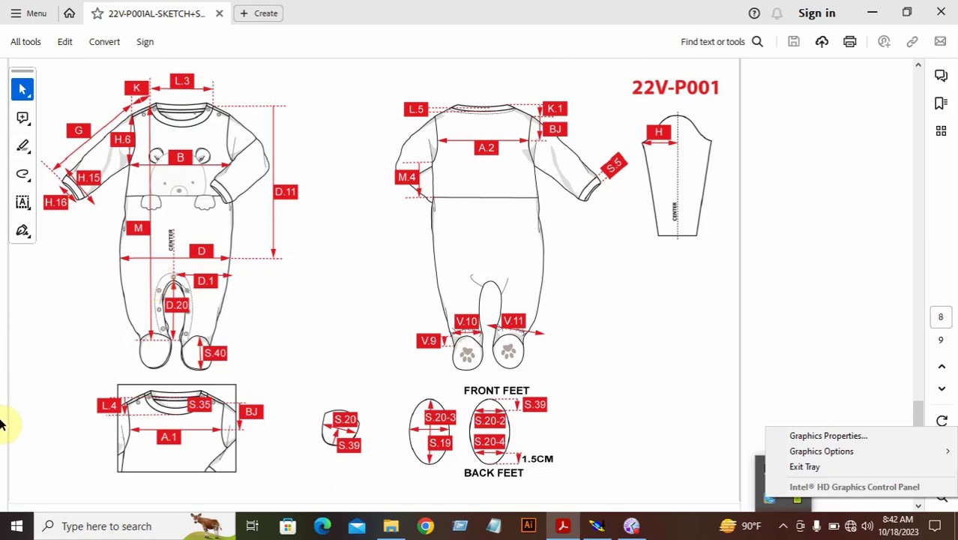
left_click(600, 525)
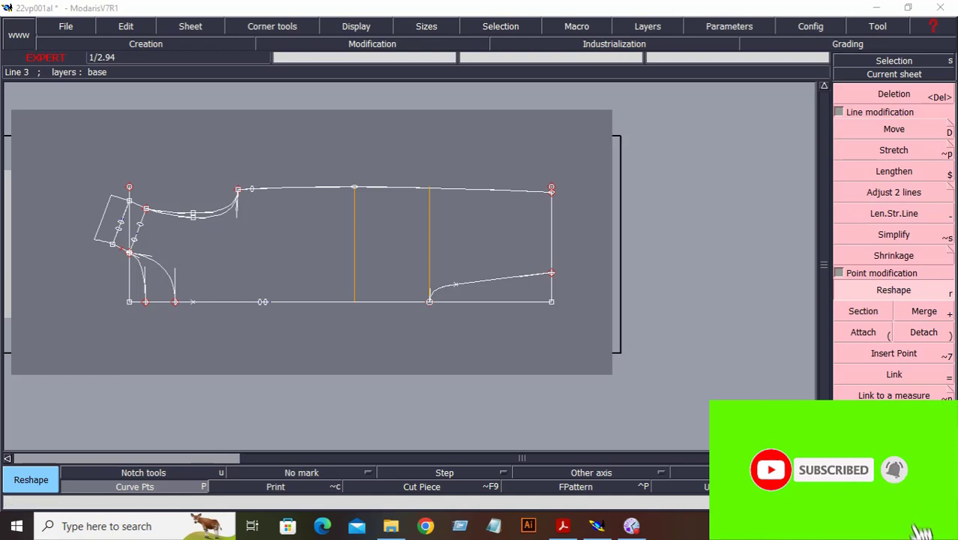
- Create a line parallel to the inseam curve at a distance of 2 cm on its inner side
mouse_move(795, 497)
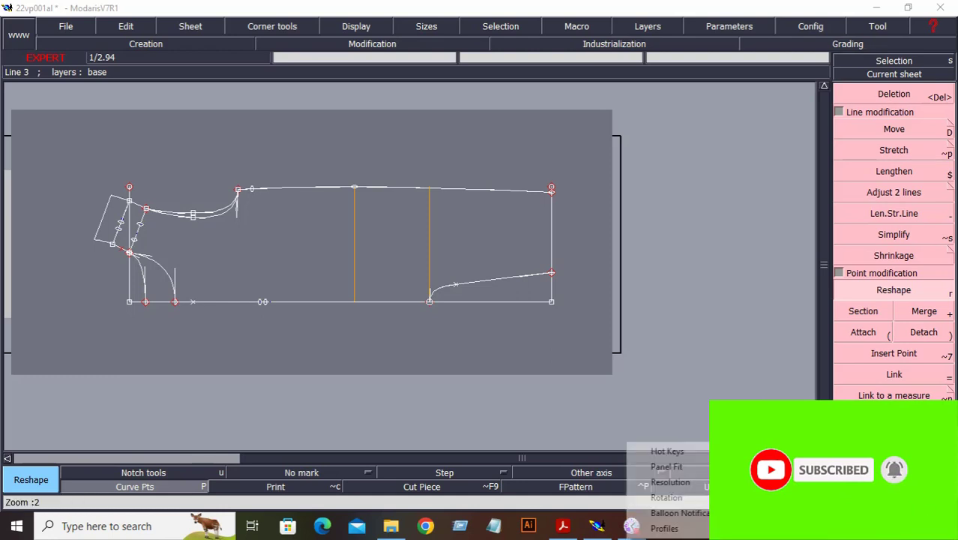
left_click(691, 296)
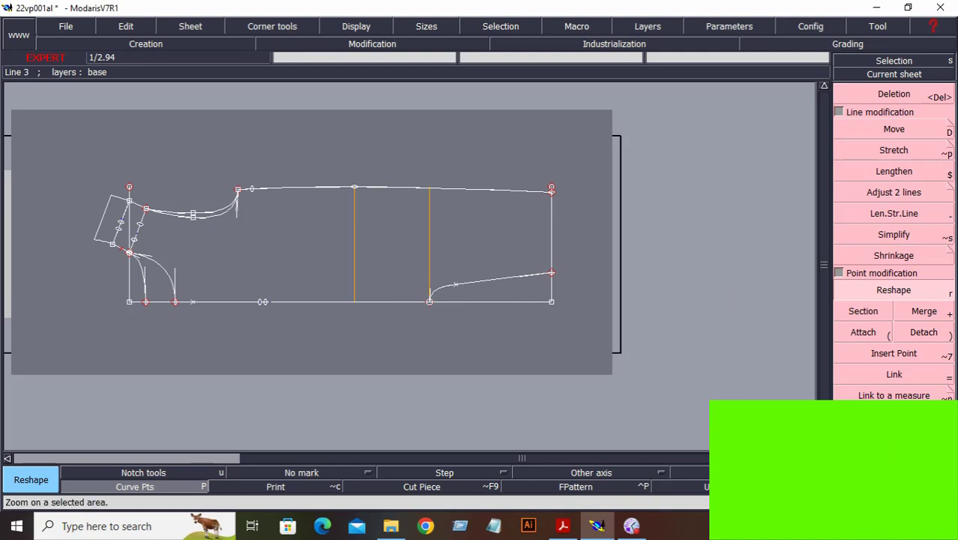
left_click(282, 151)
left_click(609, 355)
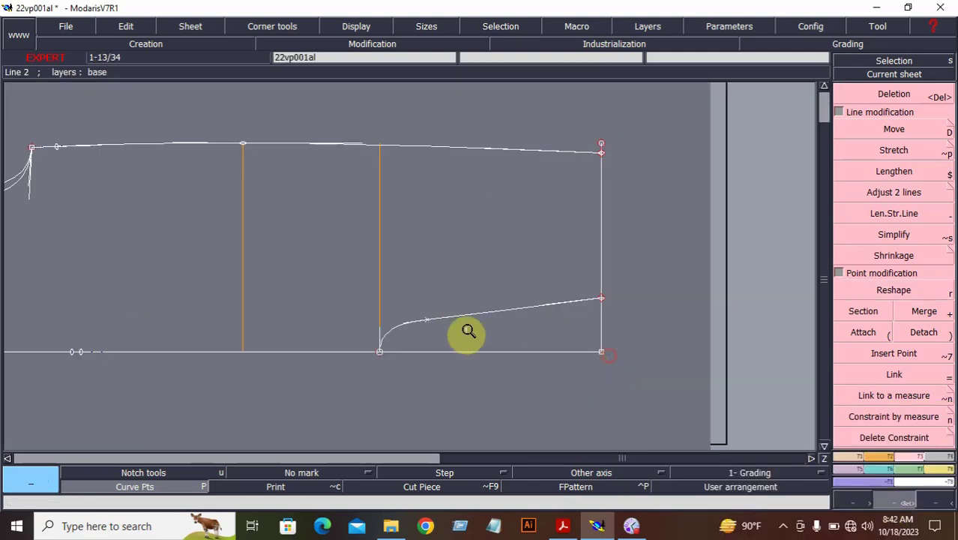
left_click(854, 456)
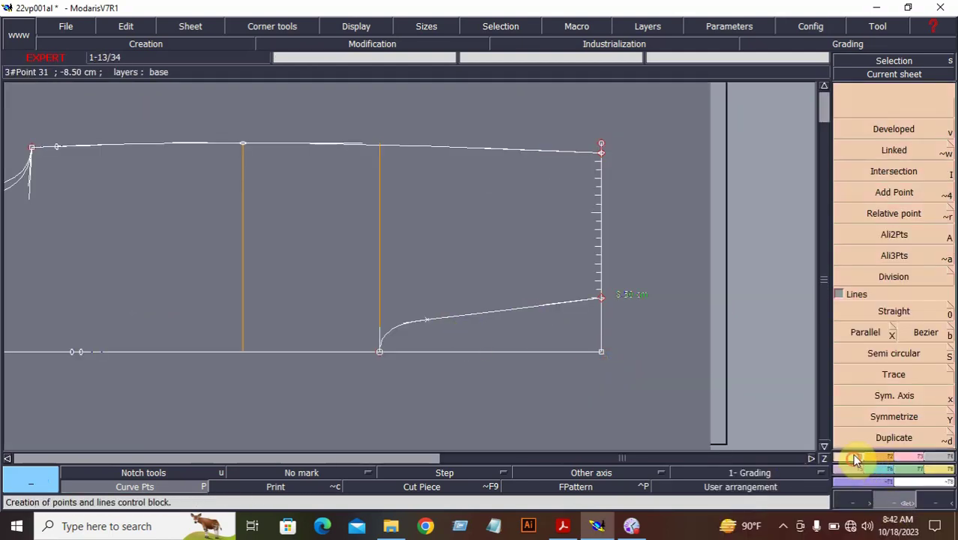
left_click(868, 334)
left_click(465, 314)
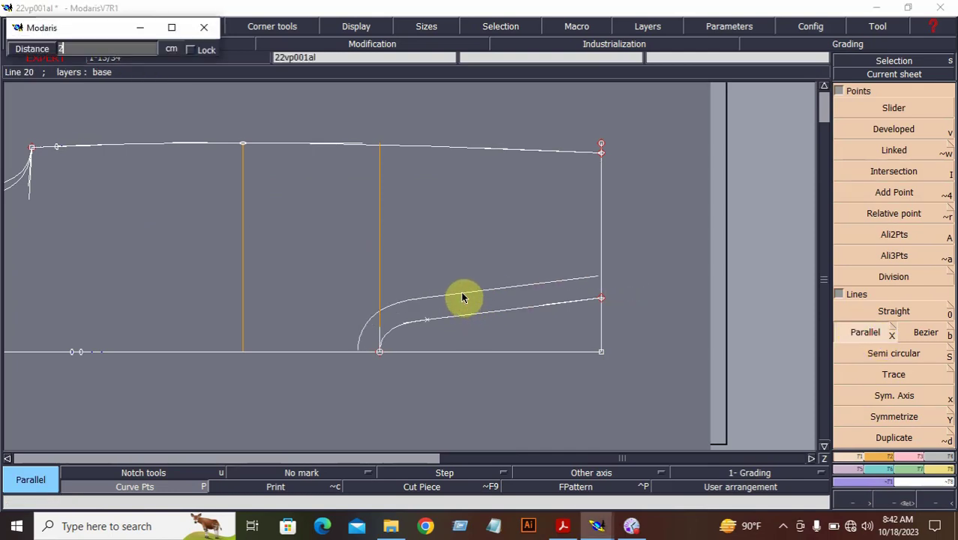
key("Return")
key("ctrl+z")
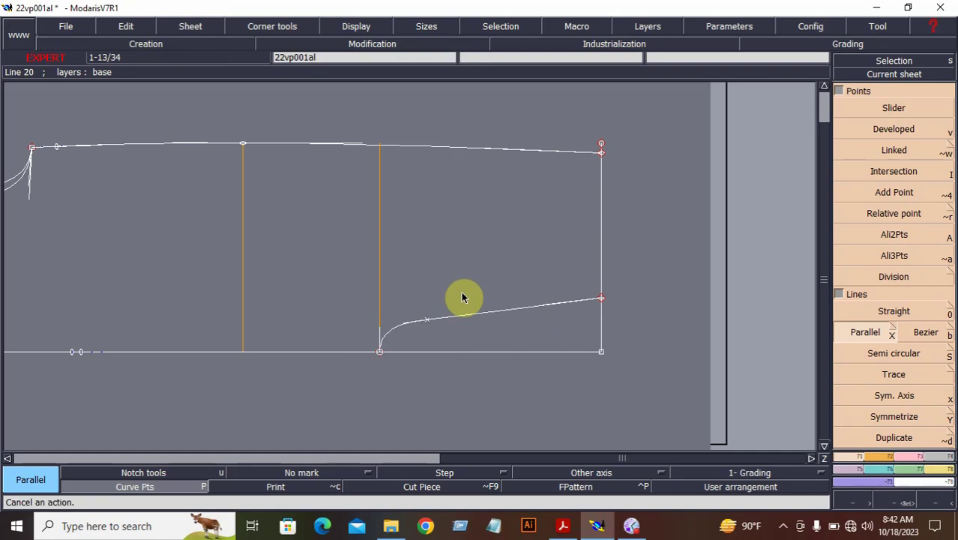
left_click(470, 316)
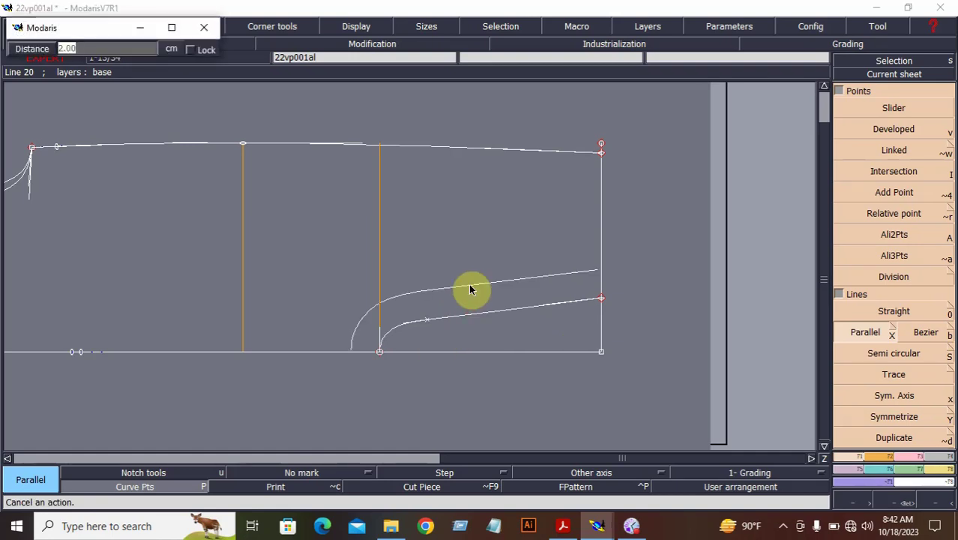
key("Return")
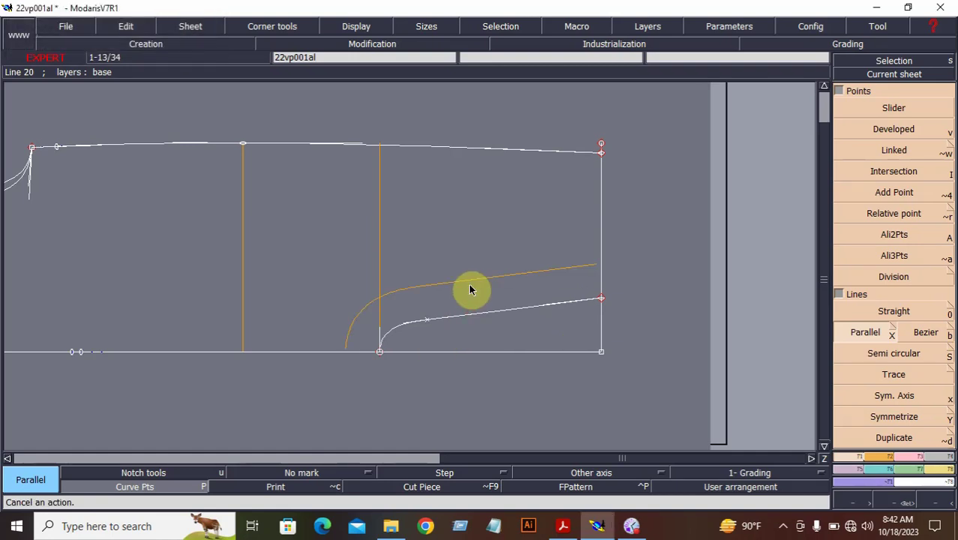
- Extend the leg-opening end of the parallel placket line to the hem line with Adjust 2 lines
left_click(914, 455)
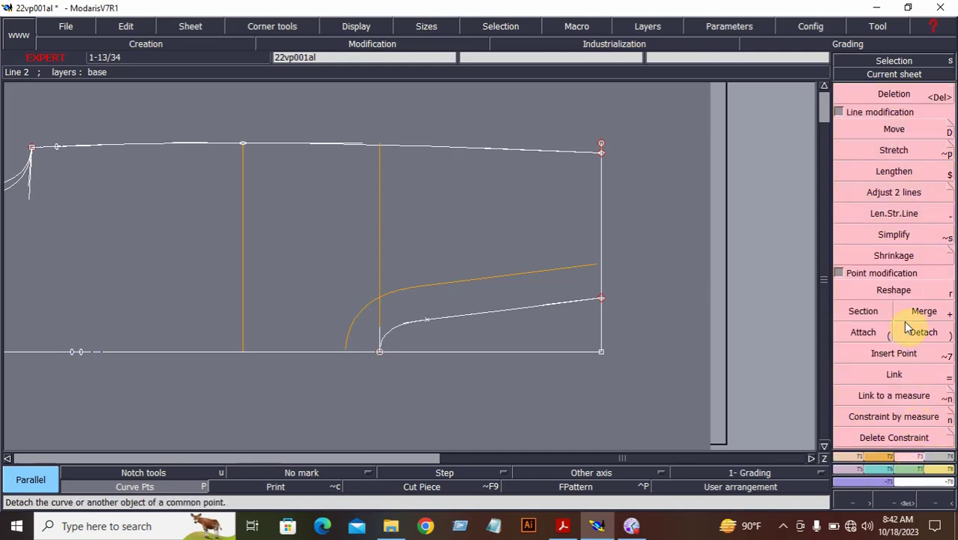
left_click(898, 193)
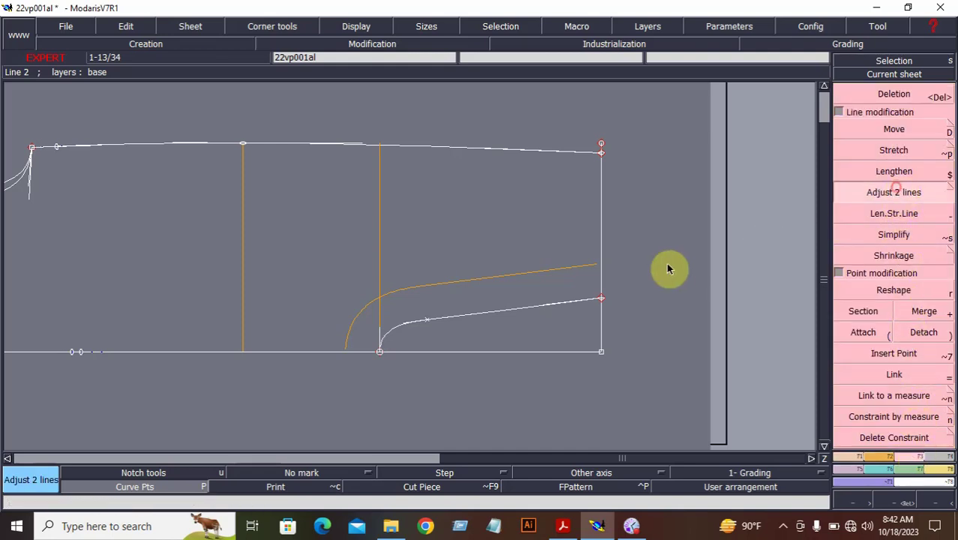
left_click(588, 269)
left_click(603, 262)
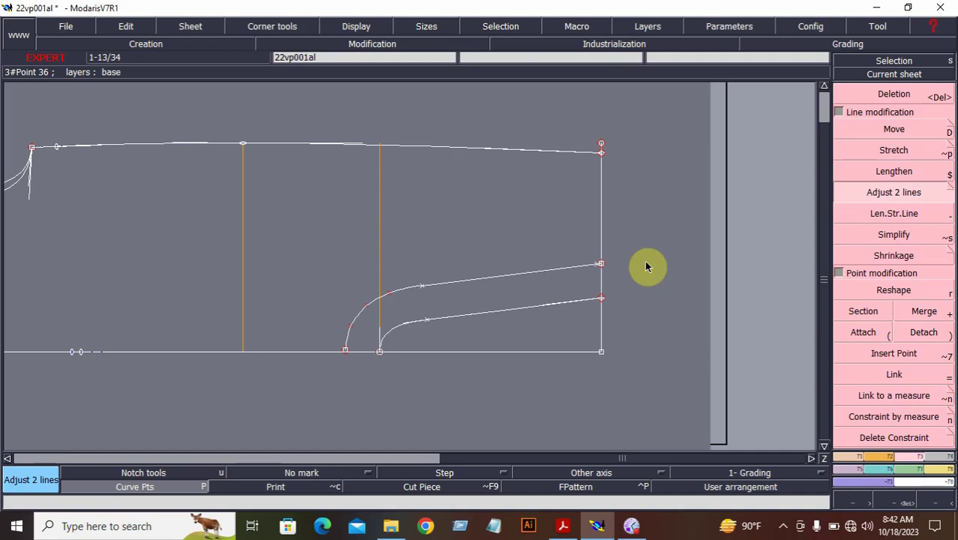
- Delete the surplus point just before the hem end of the parallel placket line
left_click(894, 95)
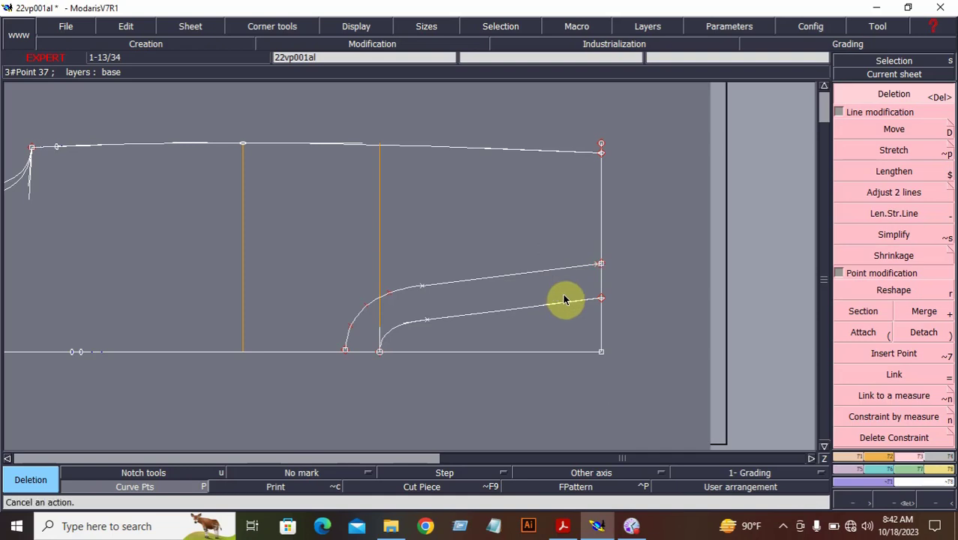
left_click(887, 502)
left_click_drag(506, 240, 626, 322)
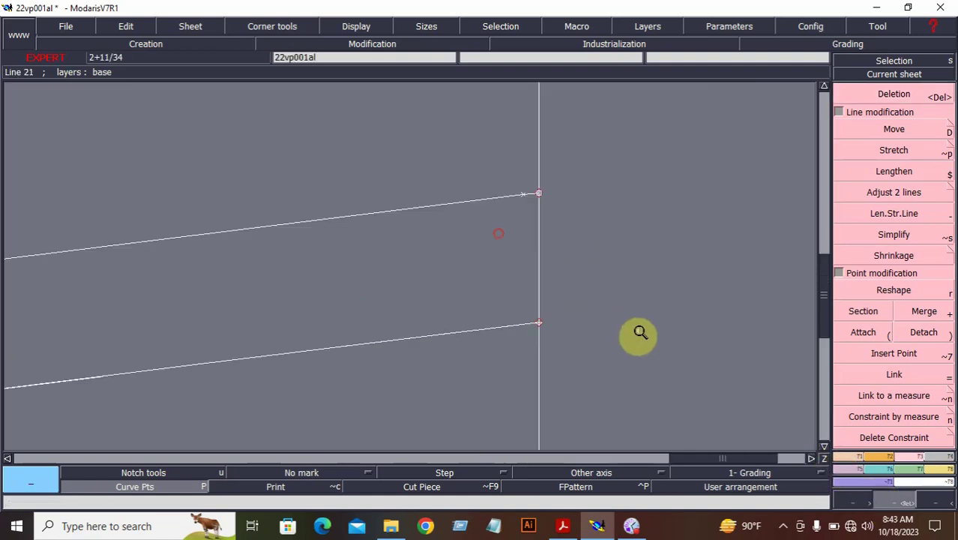
left_click(894, 94)
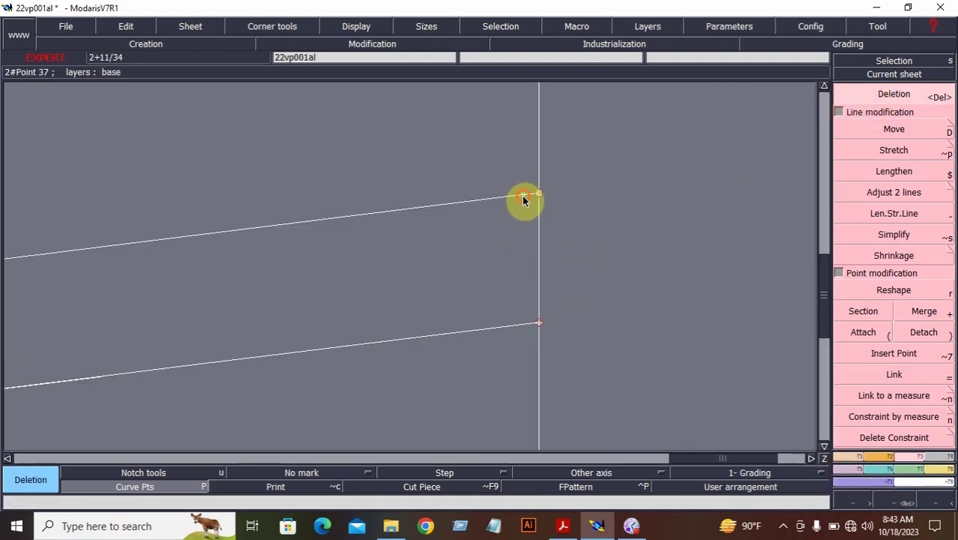
left_click(935, 502)
left_click(935, 503)
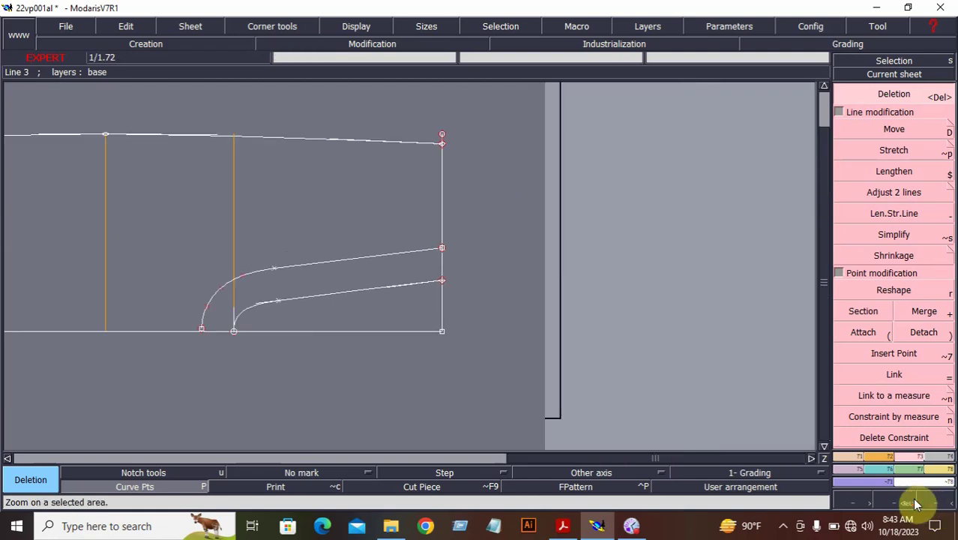
- Turn off the curve point display and extend the crotch end of the placket line to the centre line with Adjust 2 lines
left_click(916, 504)
left_click(109, 259)
left_click(311, 368)
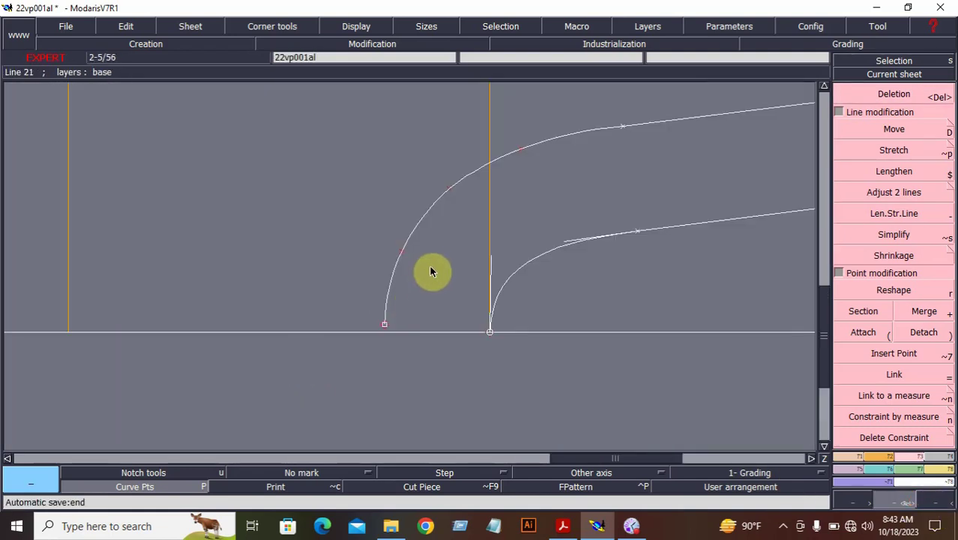
left_click(154, 486)
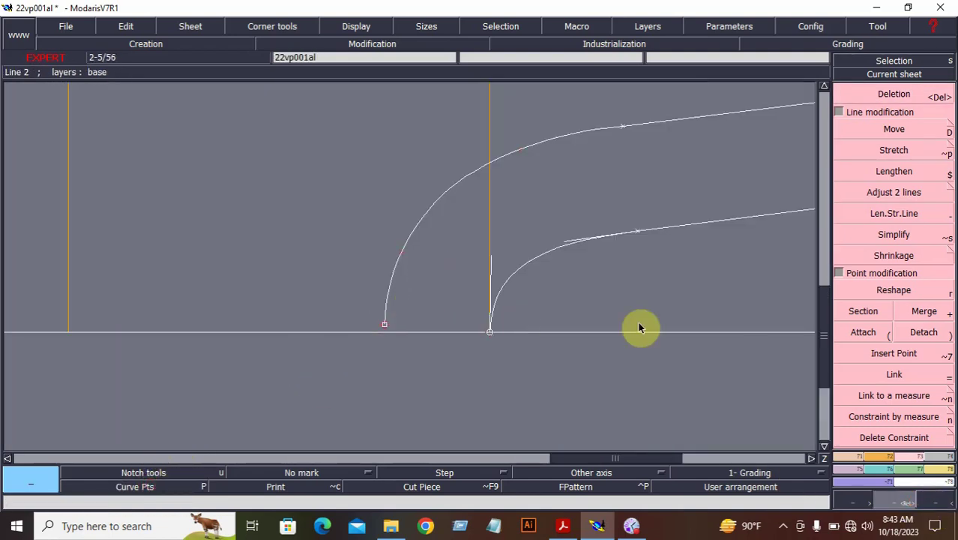
left_click(881, 192)
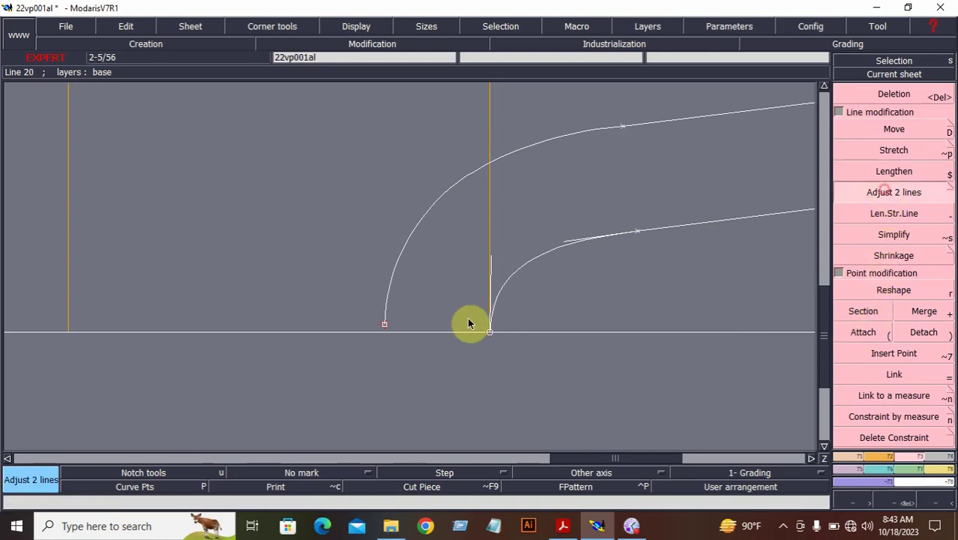
left_click(368, 333)
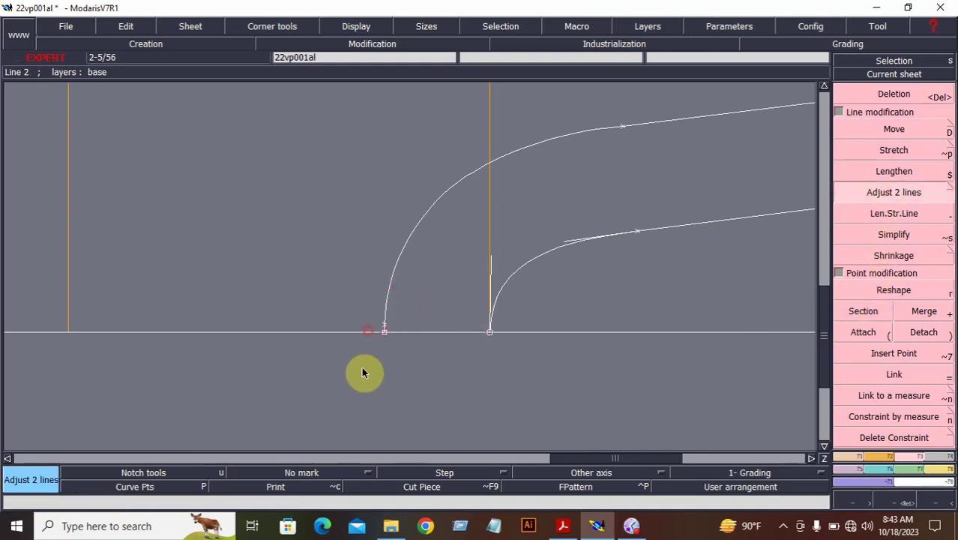
- Delete the surplus point just above the placket line's end on the centre line
left_click(855, 96)
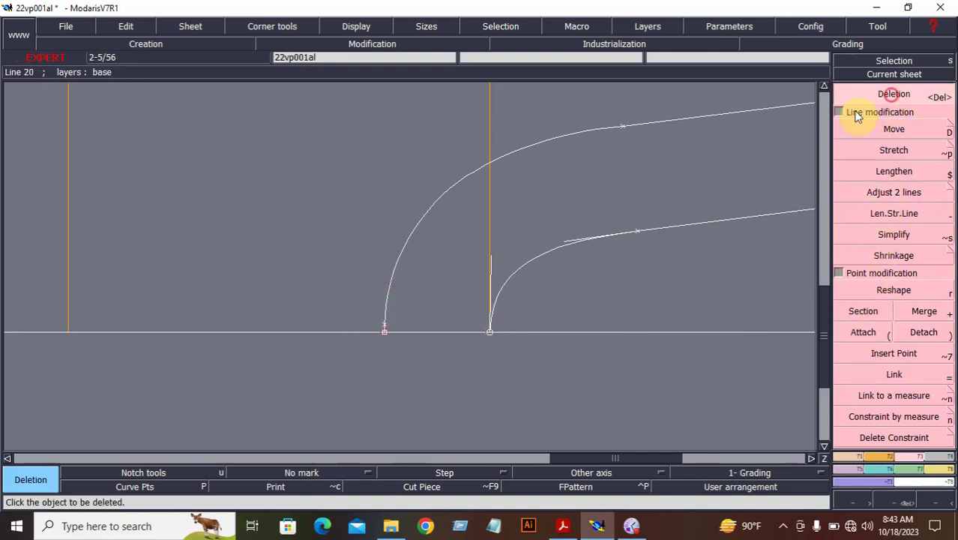
left_click(386, 325)
left_click(937, 504)
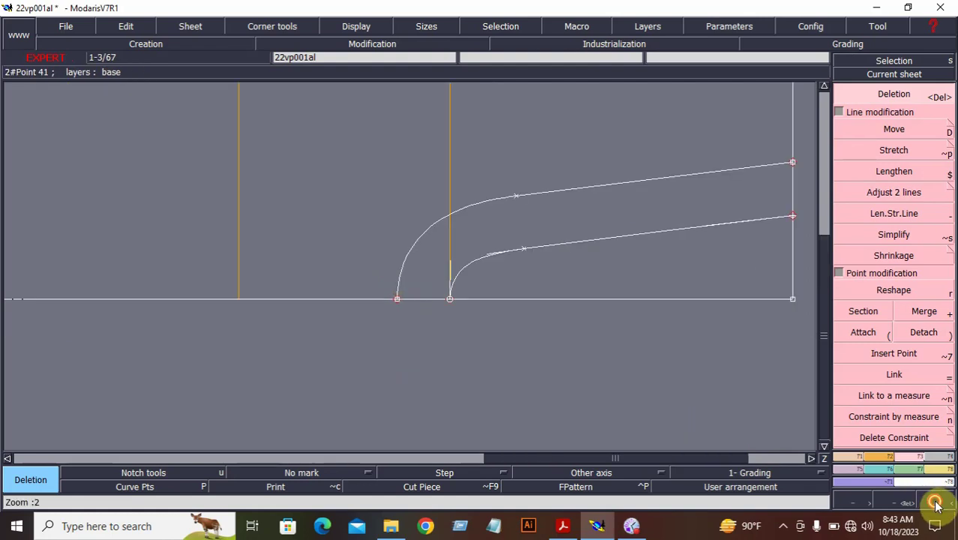
left_click(936, 504)
left_click(937, 503)
left_click(824, 457)
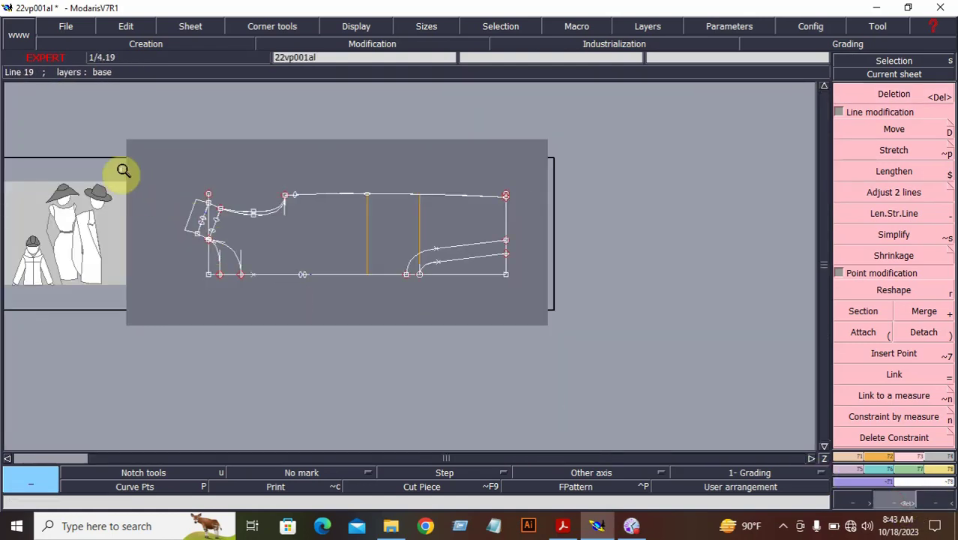
left_click_drag(122, 173, 547, 313)
left_click(367, 293)
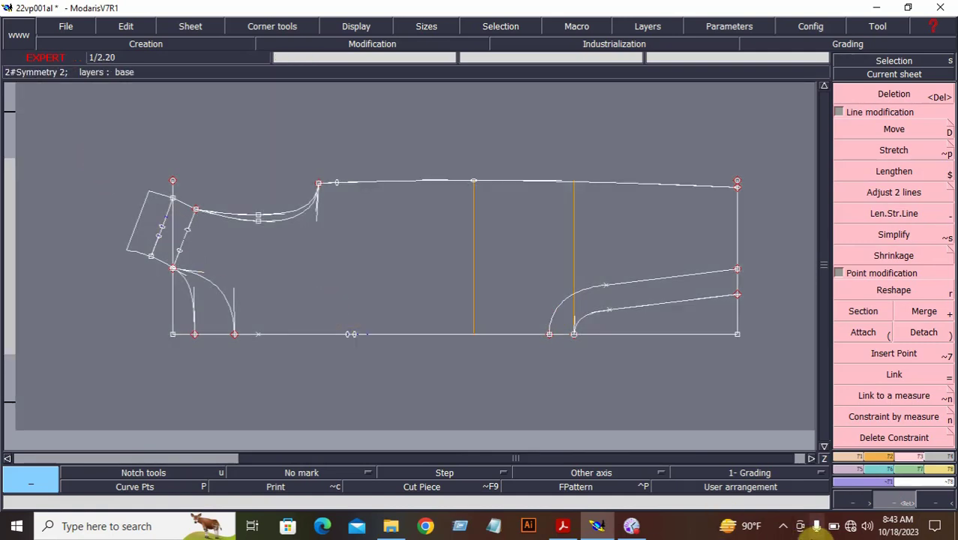
- Switch to the PDF tech pack and look up the M.4 cut location measurement in the dimensions table
left_click(562, 528)
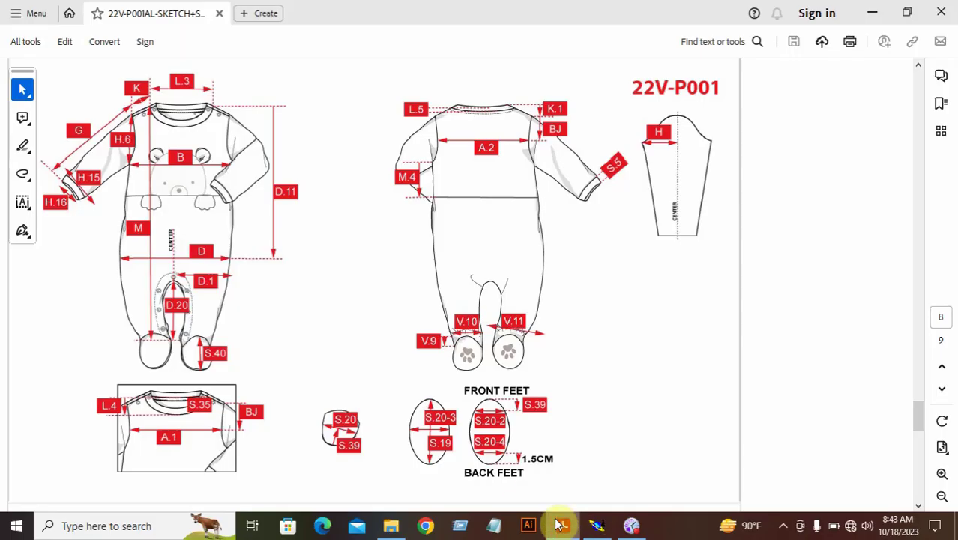
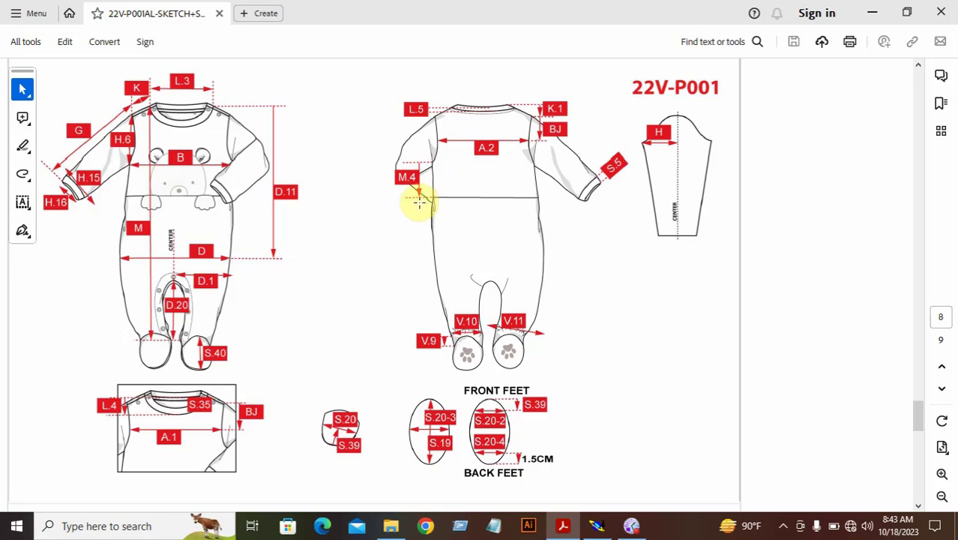
scroll(420, 201, "up", 15)
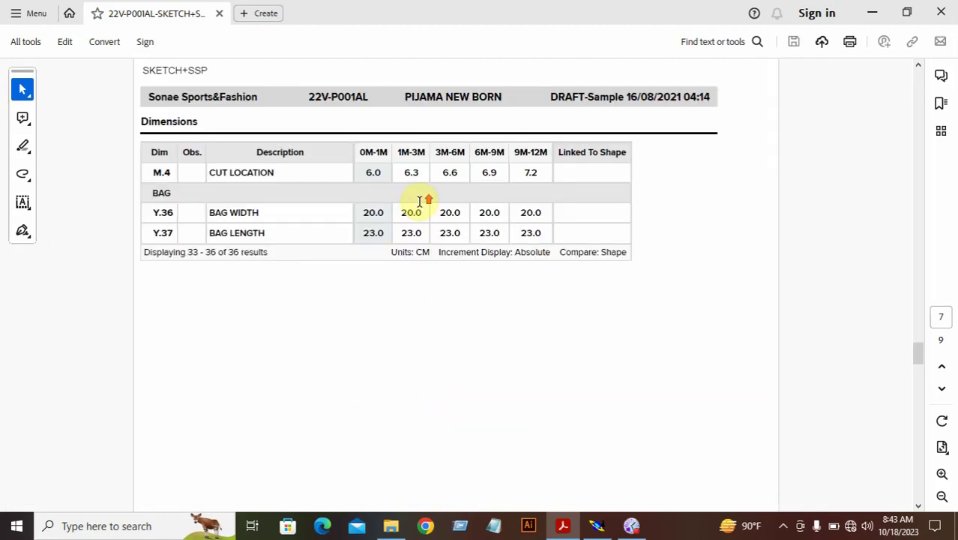
scroll(418, 204, "down", 2)
scroll(343, 315, "down", 5)
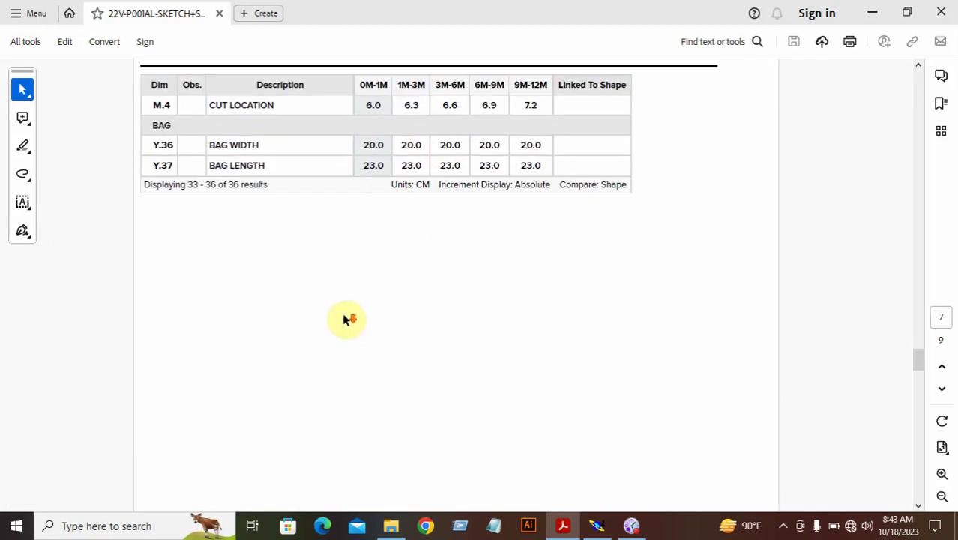
- Read the 0M-1M cut location, switch back to Modaris and place a developed point 6 cm along the side line from the armhole end
double_click(246, 105)
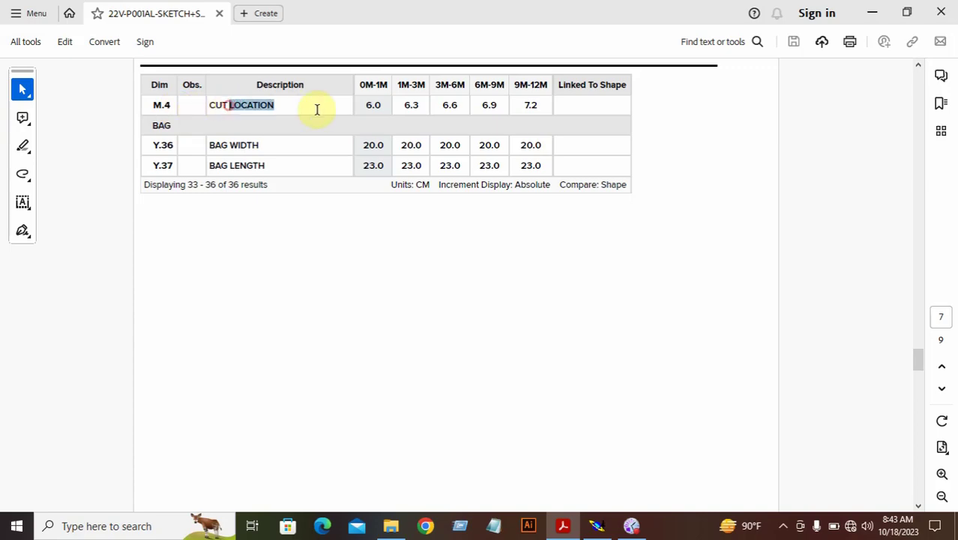
left_click(372, 106)
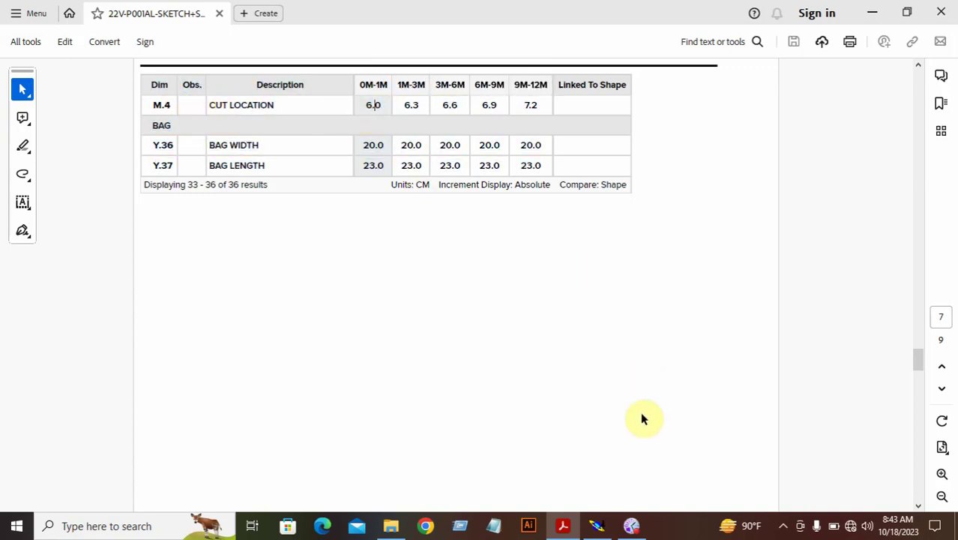
left_click(598, 526)
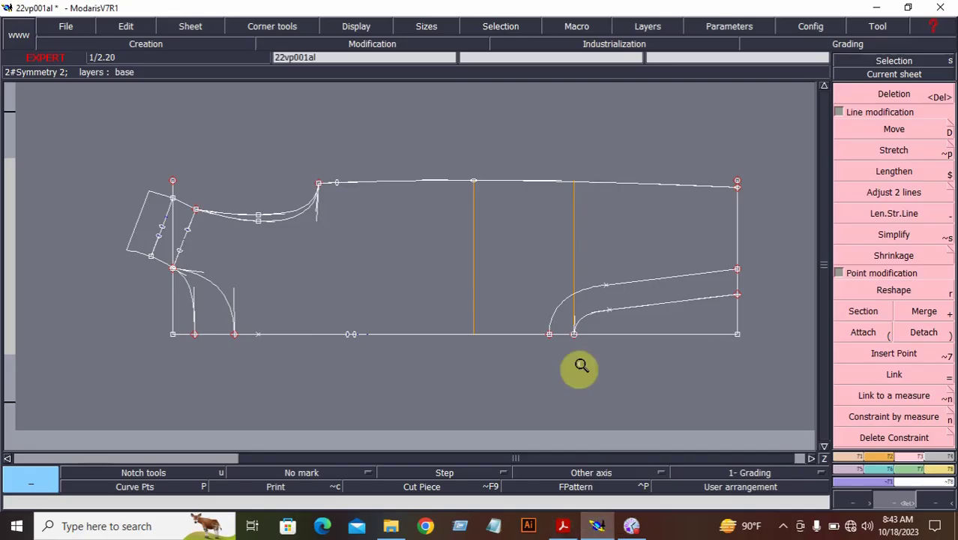
left_click(847, 457)
left_click(879, 131)
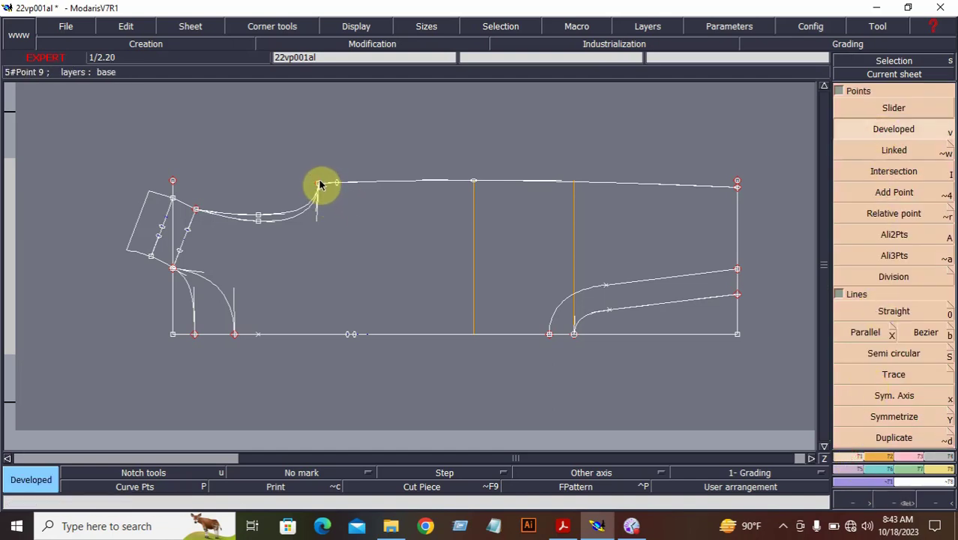
left_click(318, 183)
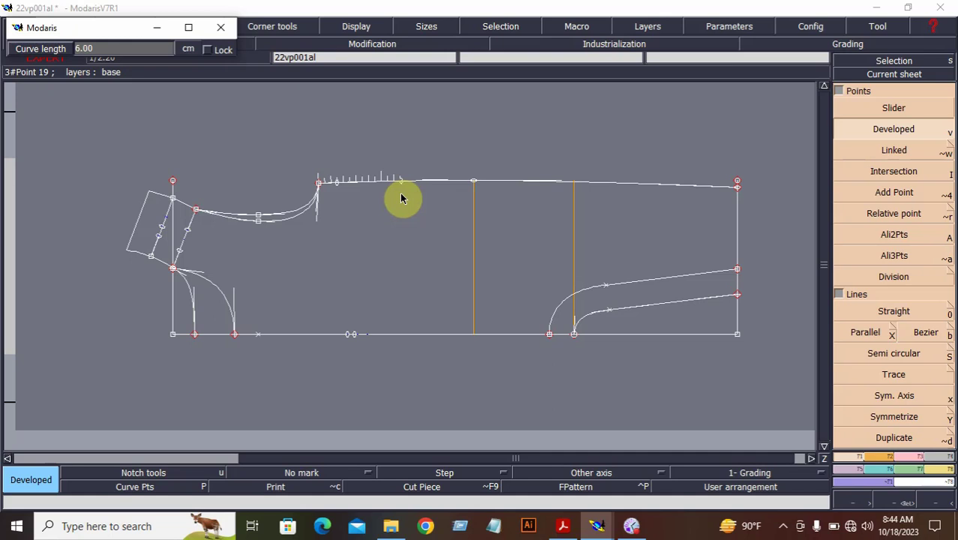
left_click(424, 225)
- Draw the cut line with the Bezier tool from the 6 cm side point straight across to the centre line
left_click(924, 334)
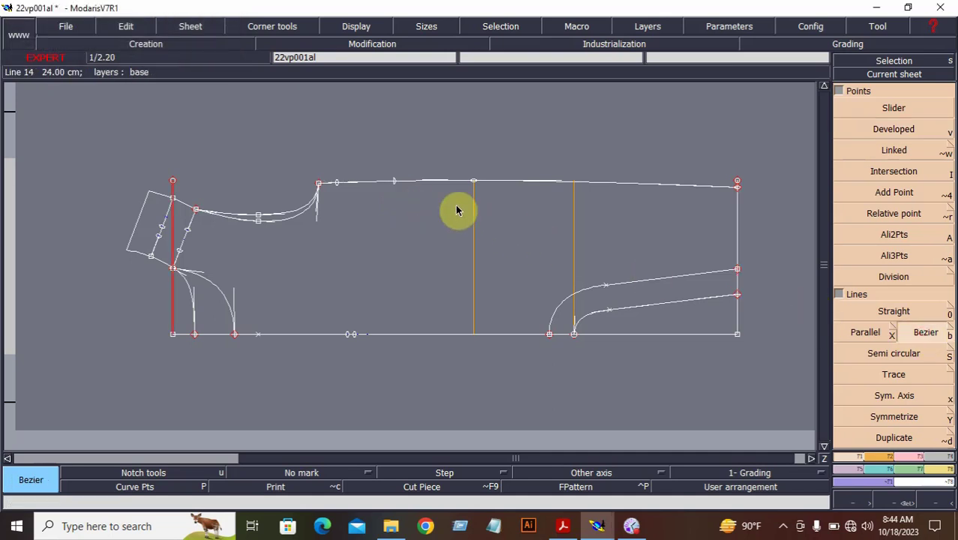
left_click(396, 182)
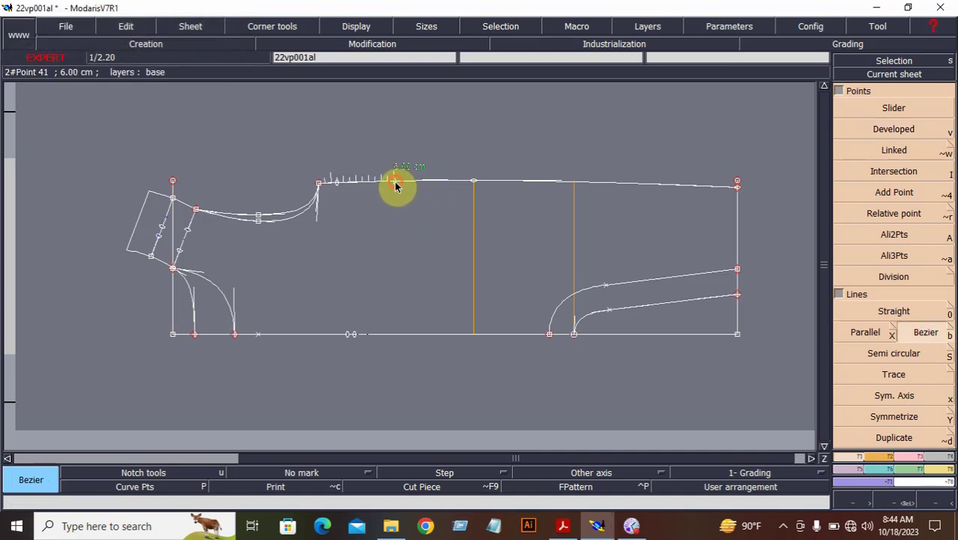
left_click(394, 336)
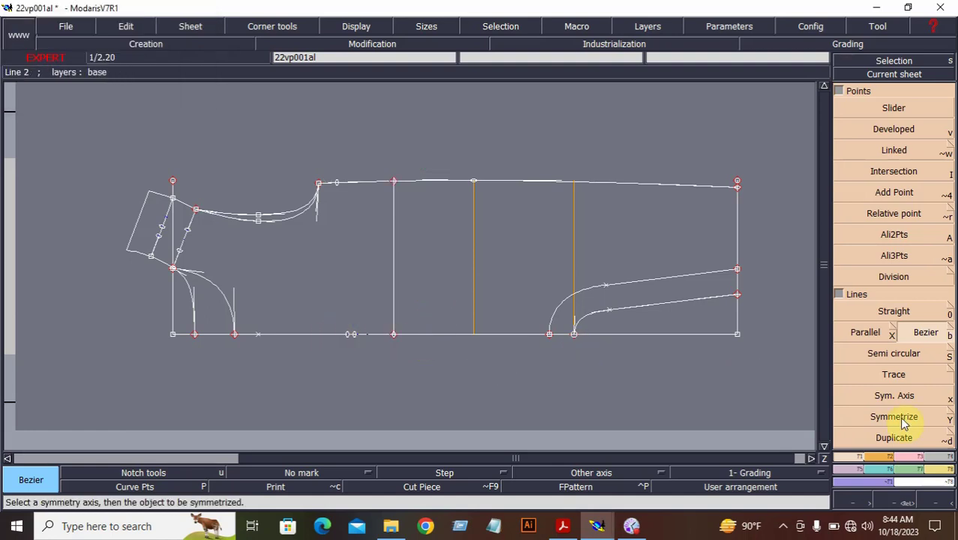
left_click(904, 503)
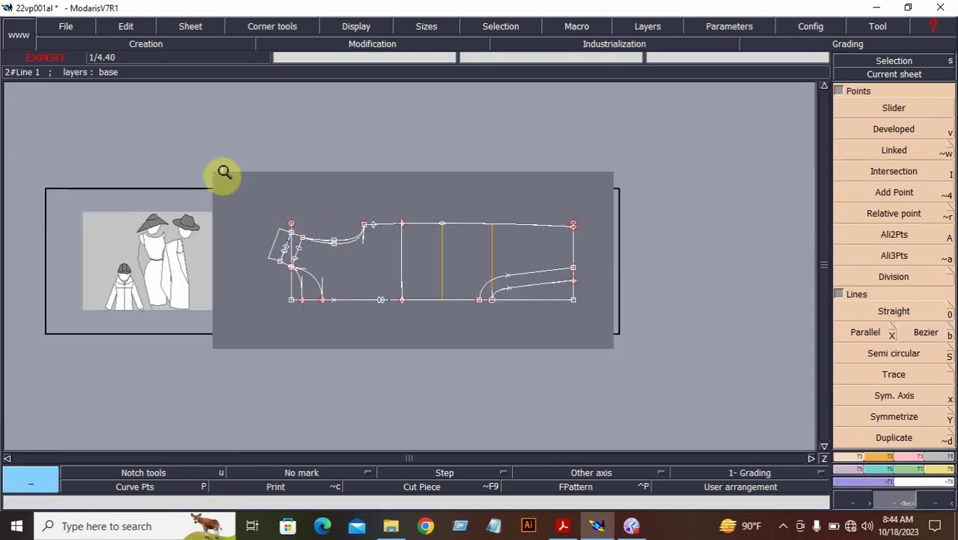
- Create a parallel of the leg hem line on the inner side of the pattern
left_click_drag(222, 171, 632, 330)
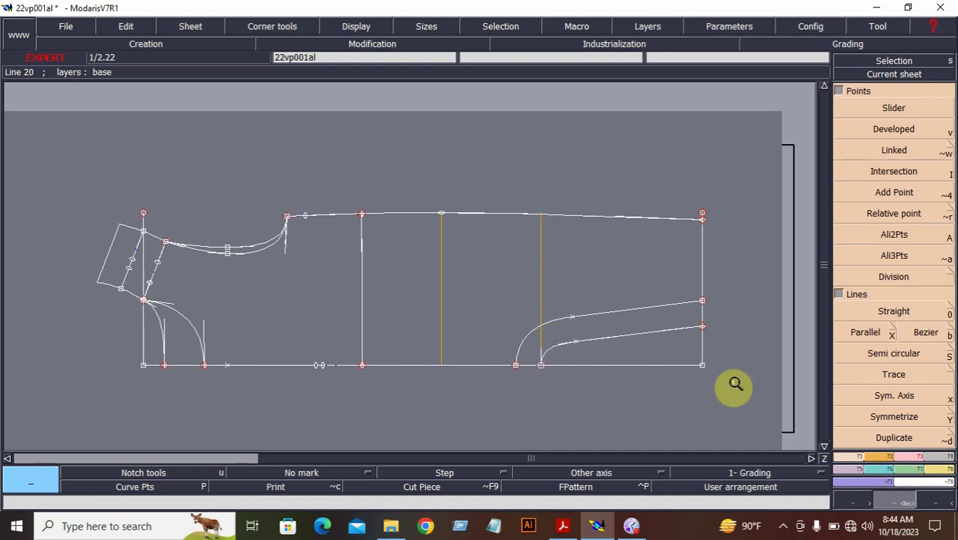
left_click(866, 333)
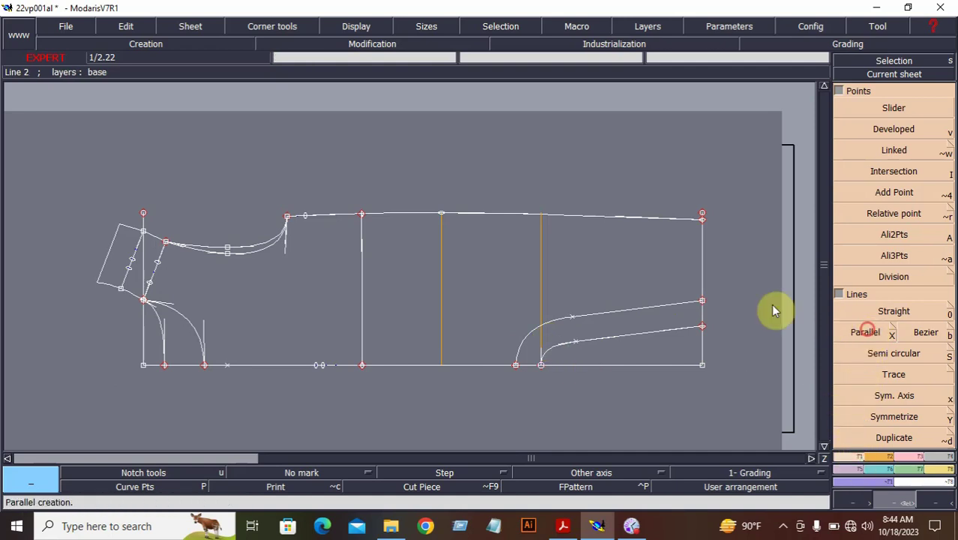
left_click(703, 261)
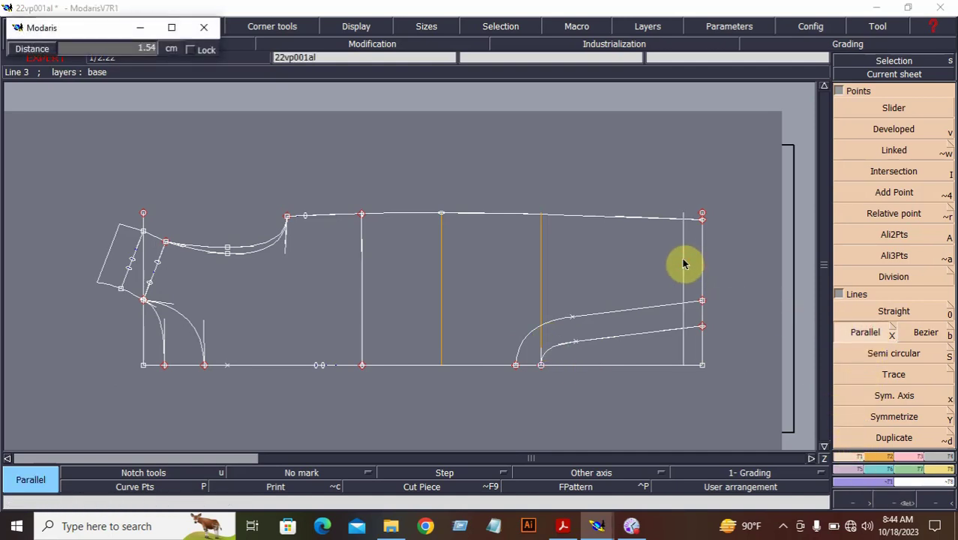
key("Return")
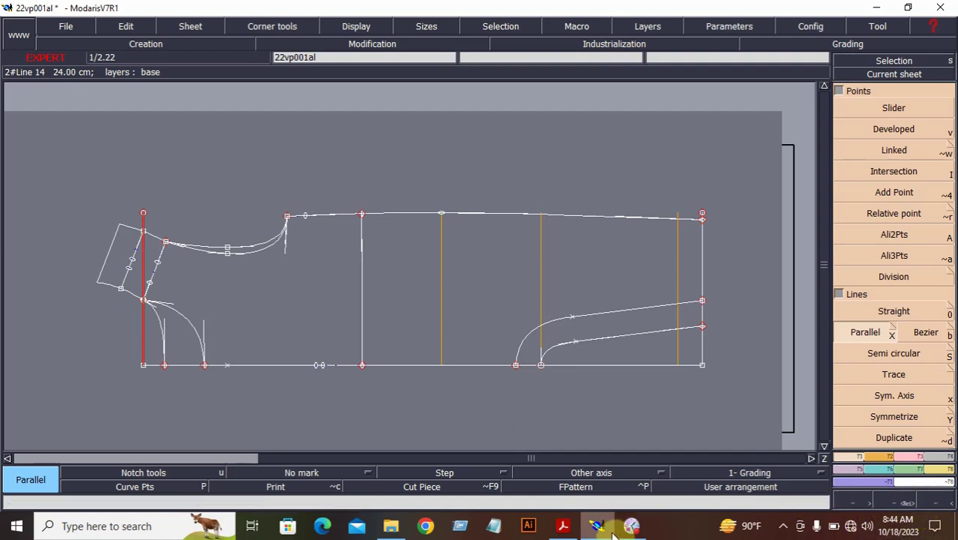
- Check the foot dimensions in the PDF tech pack's page 8 sketches and undo the parallel hem line in Modaris
left_click(563, 525)
scroll(463, 357, "down", 3)
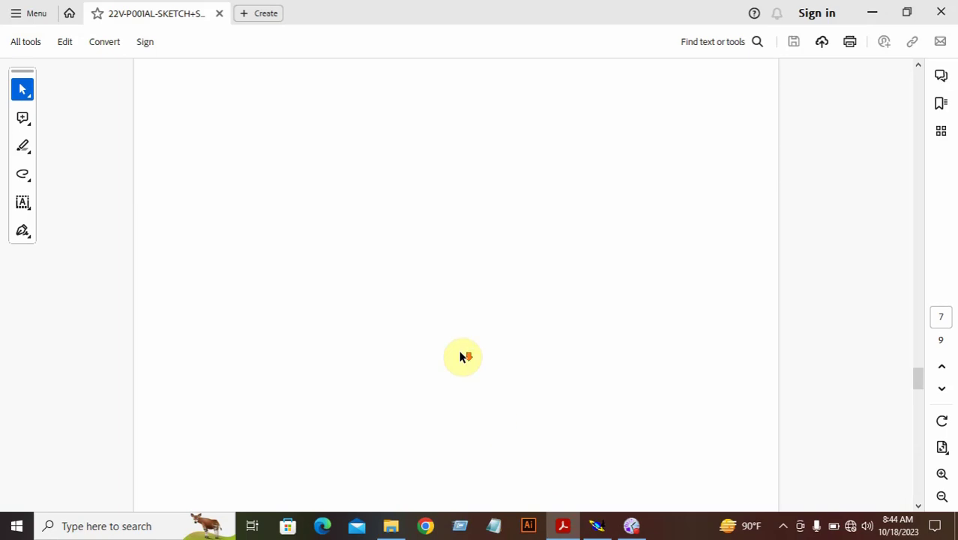
scroll(463, 357, "down", 10)
scroll(465, 351, "up", 5)
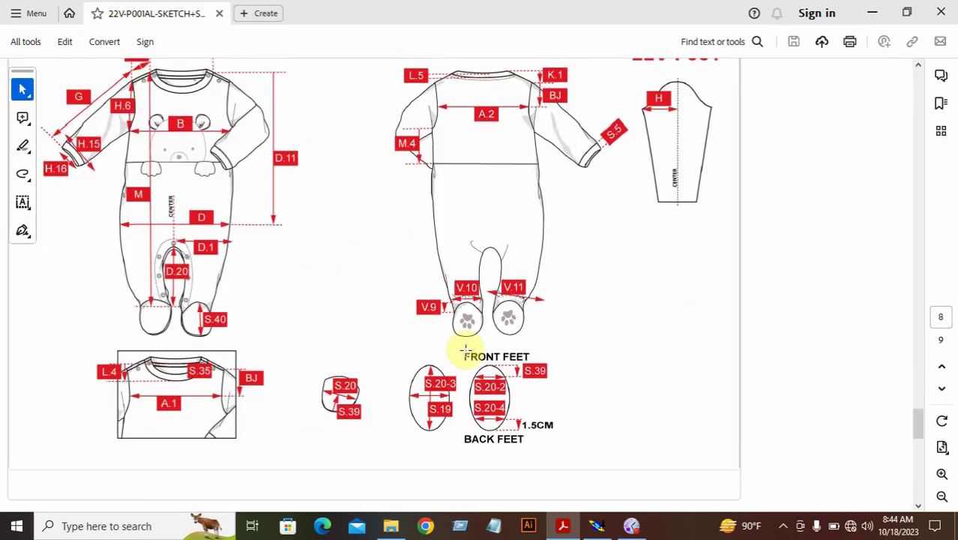
scroll(466, 351, "down", 1)
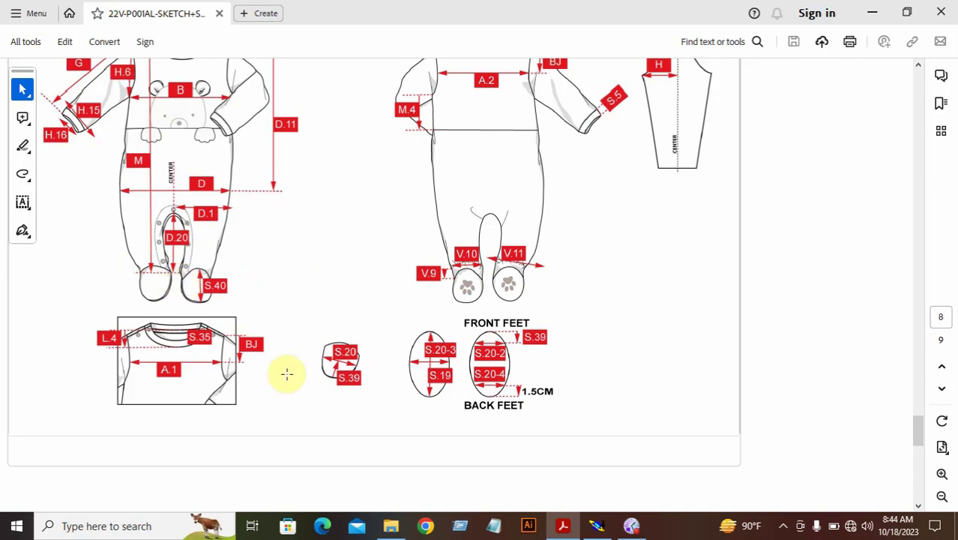
left_click(607, 531)
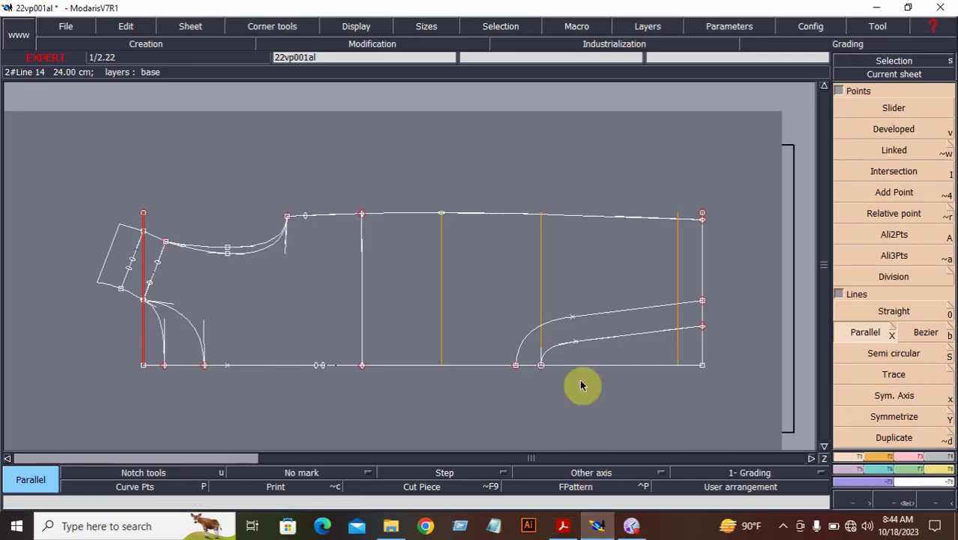
key("ctrl+z")
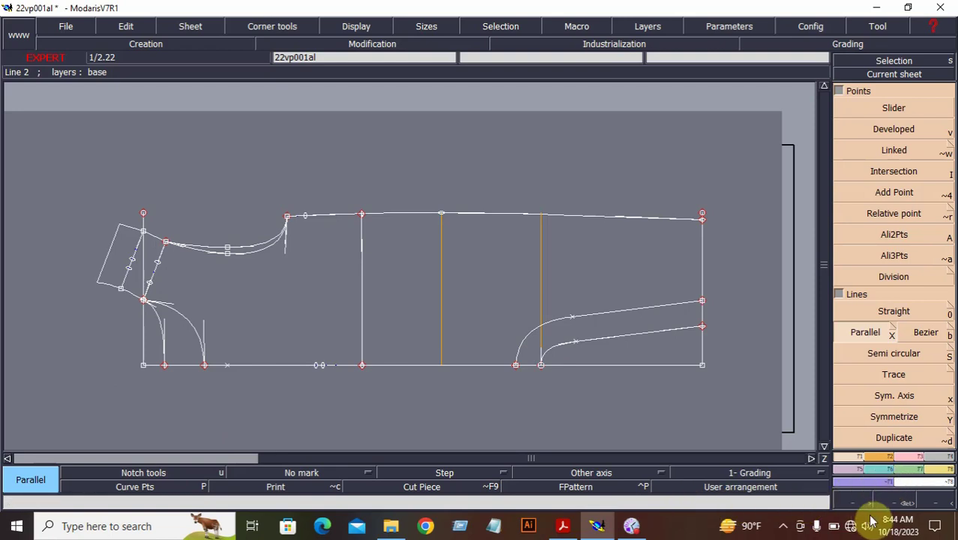
- Look up the sleeve in the PDF tech pack's garment sketch and its G sleeve length for 0M-1M in the dimensions table
left_click(561, 530)
scroll(486, 454, "up", 5)
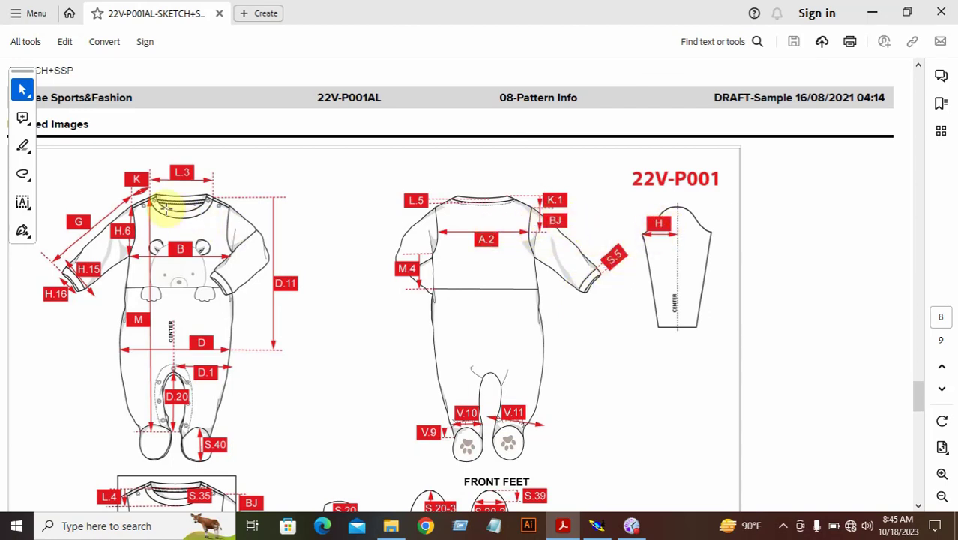
left_click(597, 526)
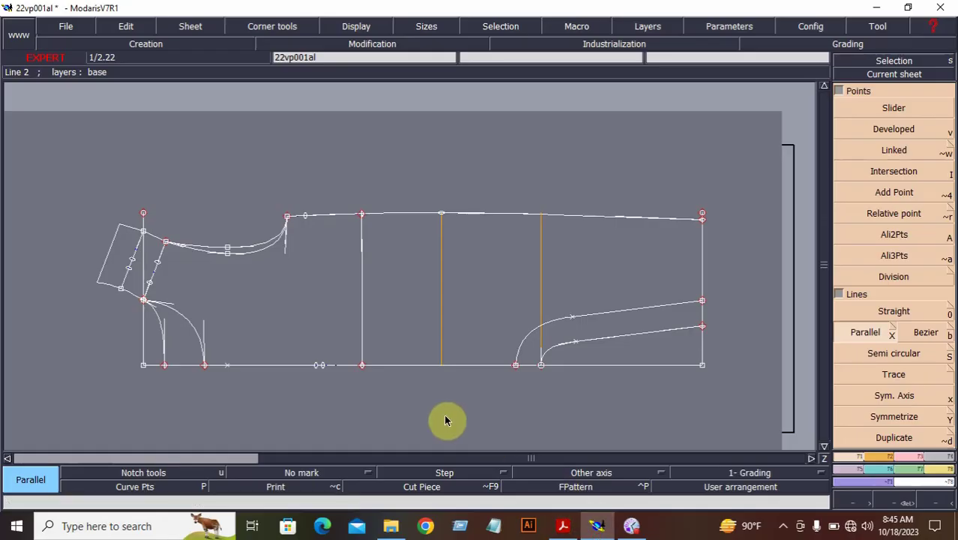
left_click(563, 526)
scroll(451, 353, "up", 5)
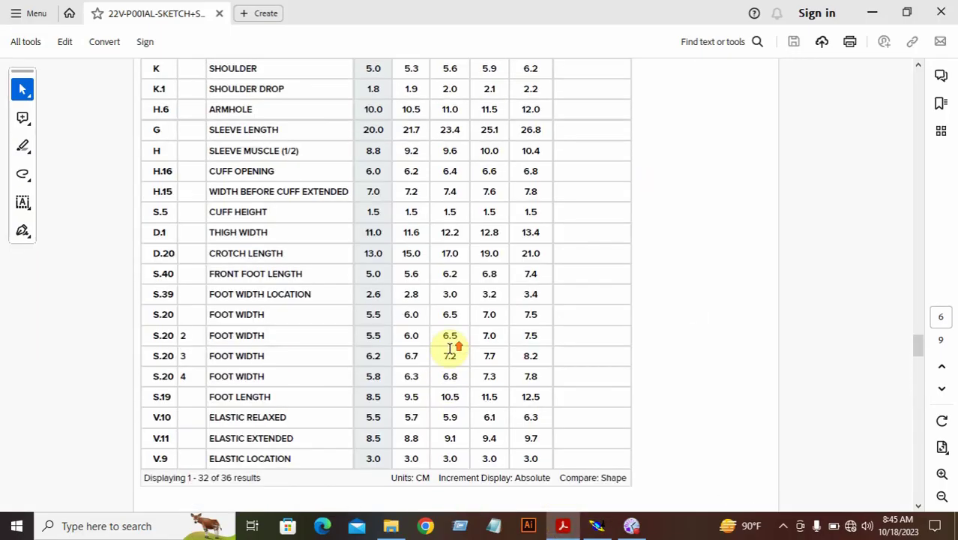
scroll(449, 349, "up", 1)
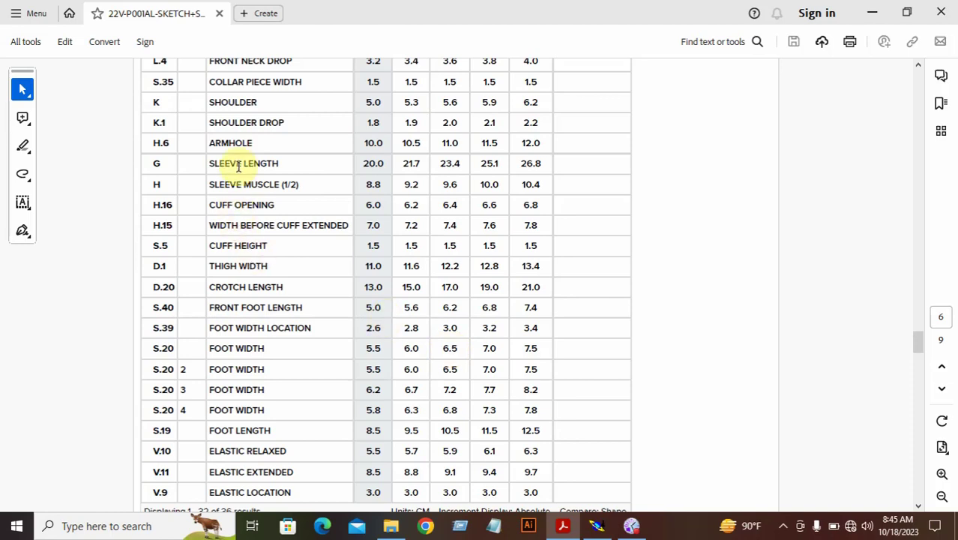
left_click_drag(238, 167, 387, 169)
left_click(387, 169)
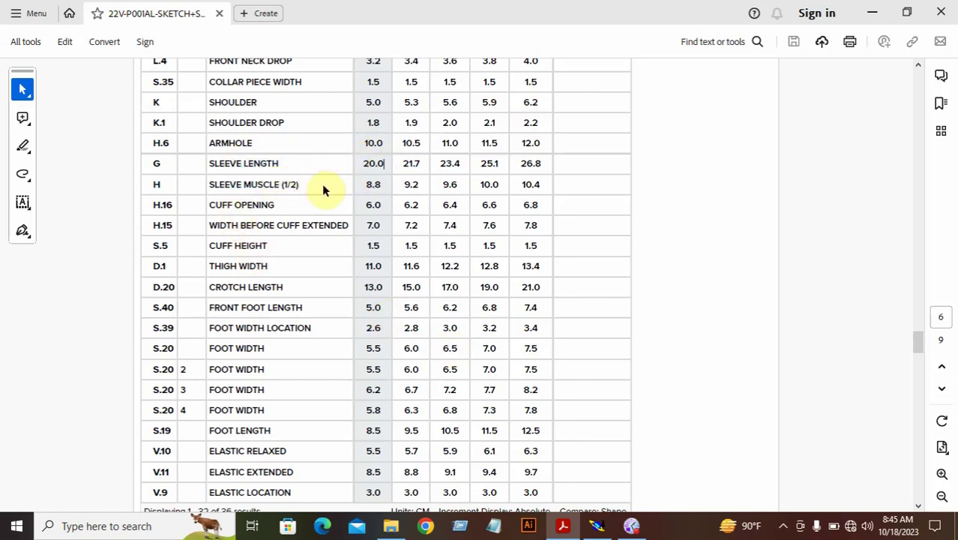
- Switch to Modaris and draw a sleeve base rectangle 20 cm wide and 9.3 cm high above the body pattern
left_click(597, 526)
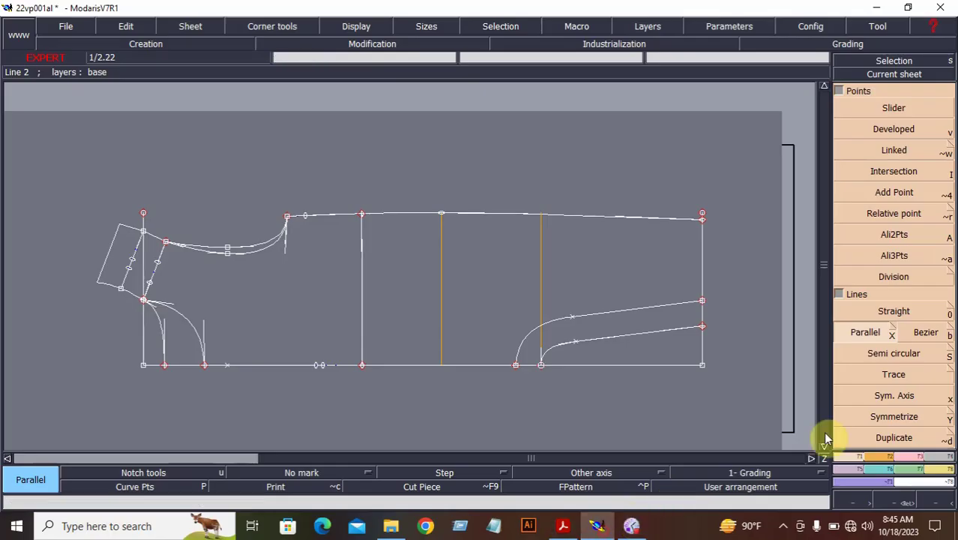
left_click(888, 457)
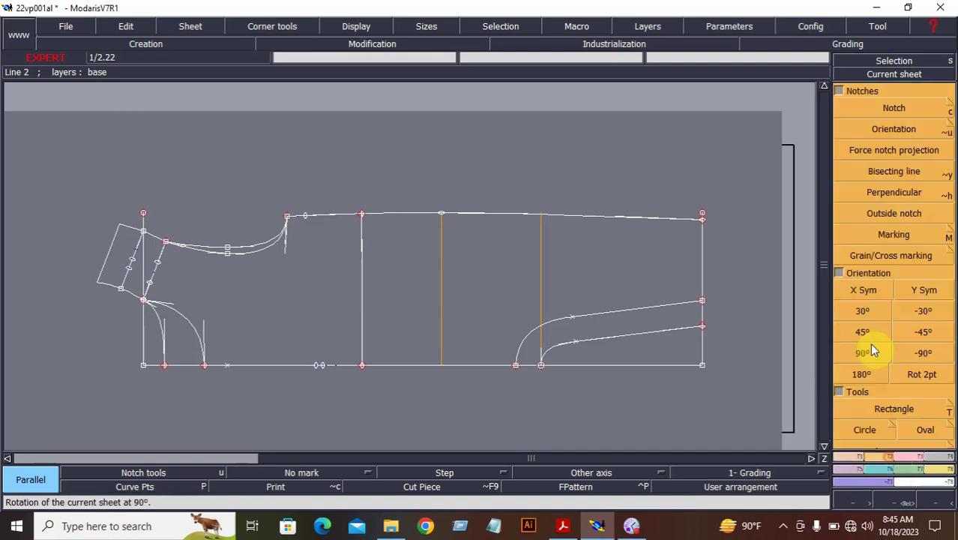
left_click(884, 406)
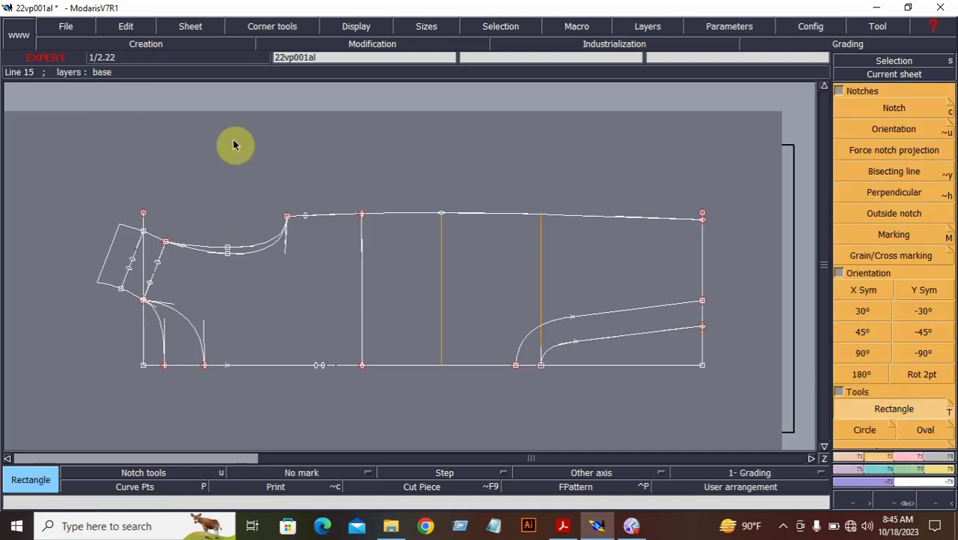
left_click(201, 111)
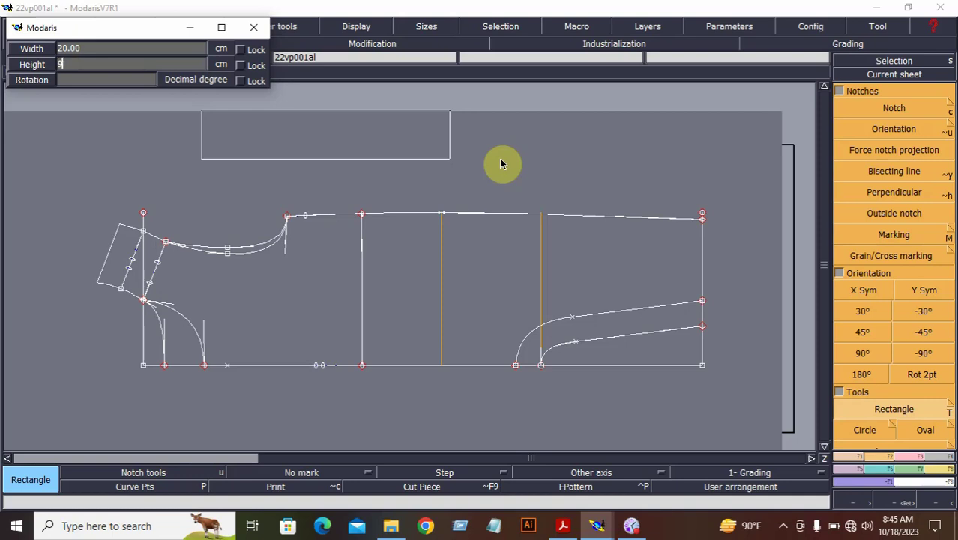
key("Return")
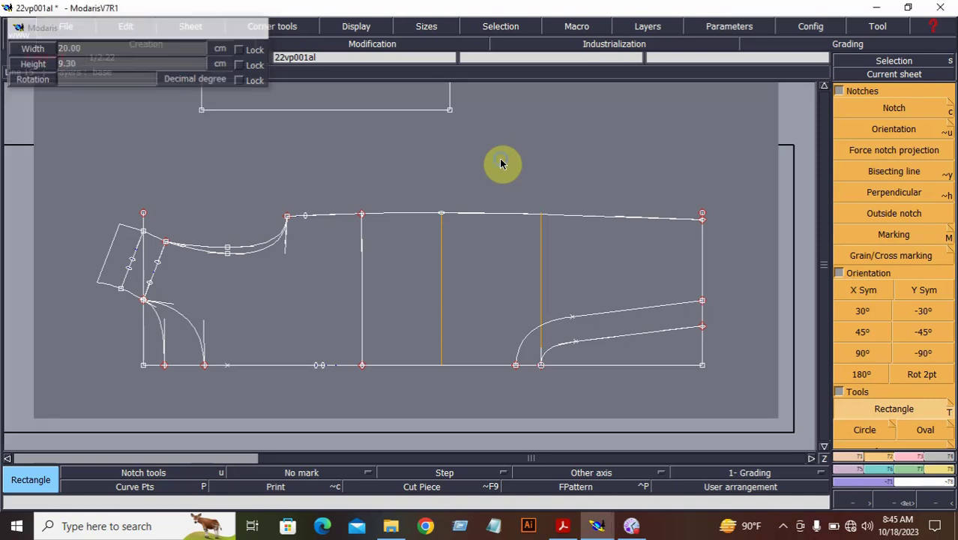
- Move the sleeve rectangle down closer to the body pattern
key("j")
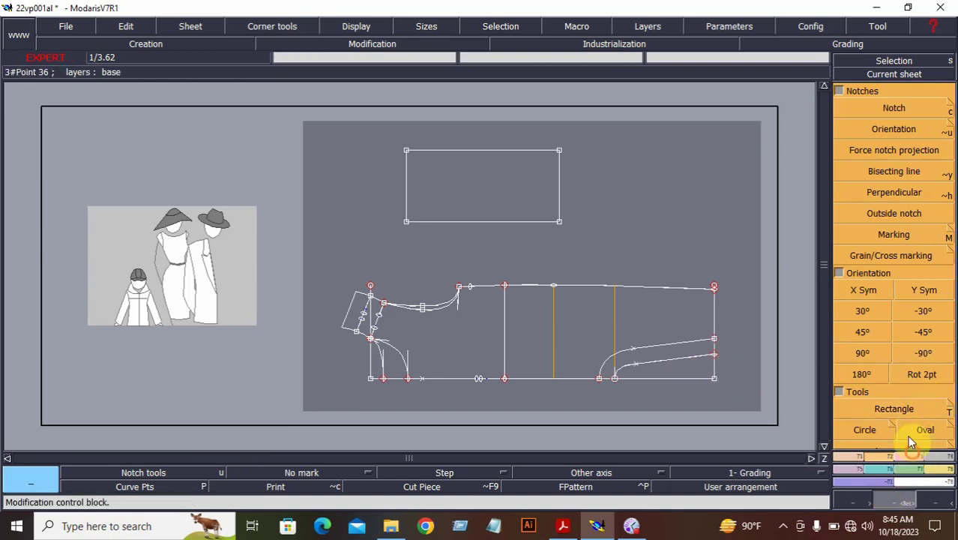
scroll(907, 436, "down", 5)
left_click(896, 131)
left_click(499, 224)
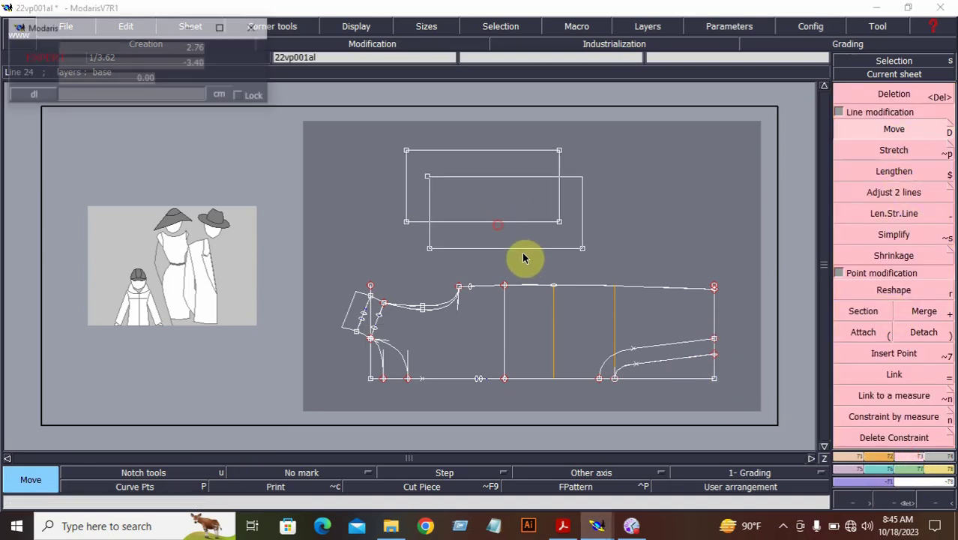
left_click(522, 268)
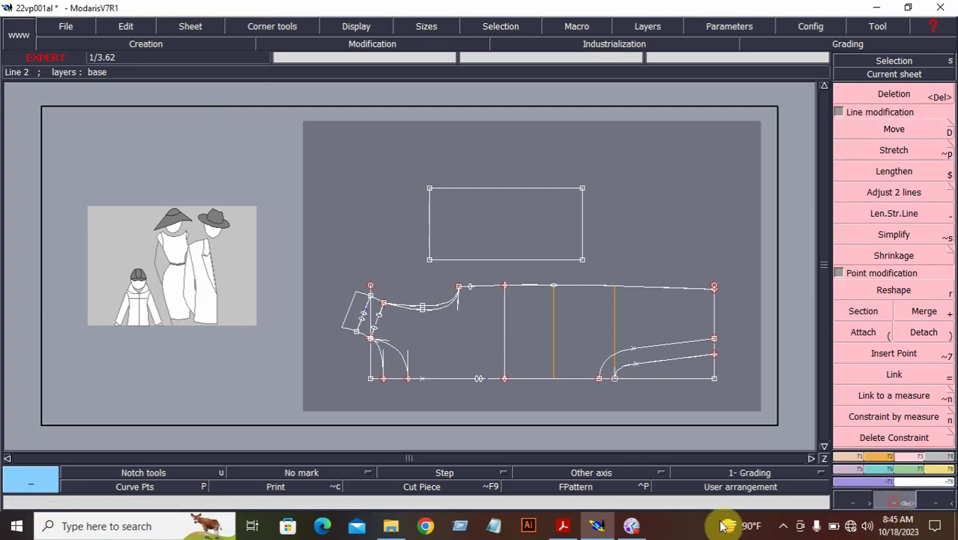
- Switch to the PDF tech pack and look up the 0M-1M sleeve muscle, cuff opening and cuff height measurements
left_click(550, 528)
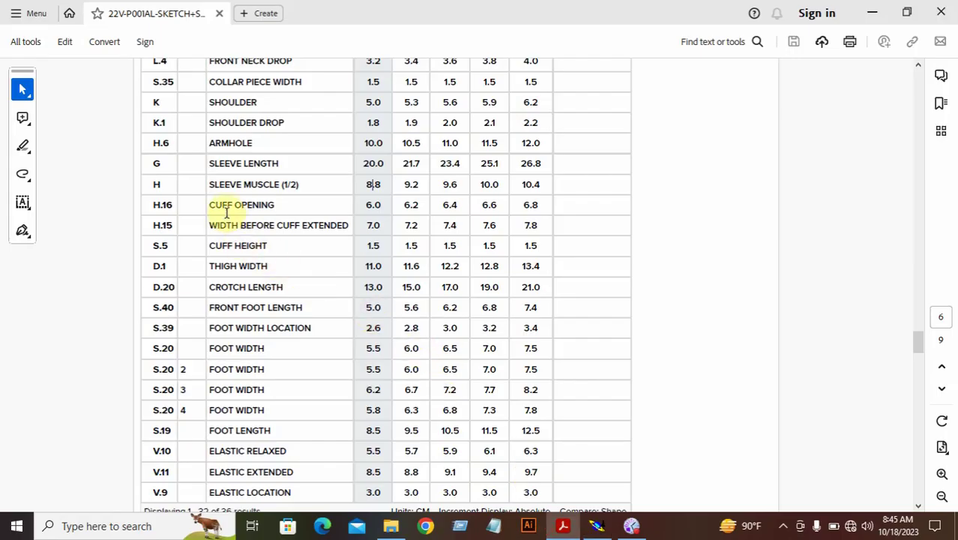
left_click_drag(212, 204, 276, 205)
double_click(372, 204)
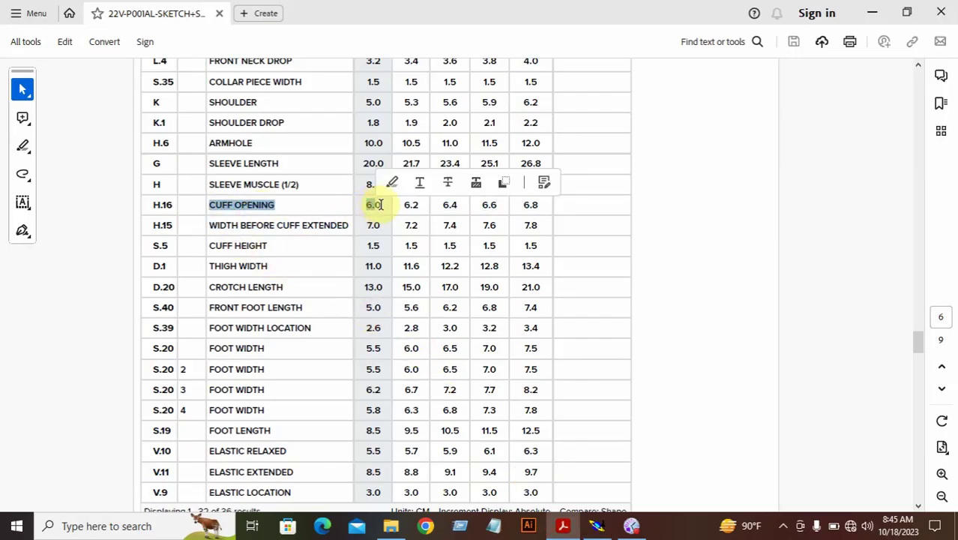
left_click(382, 205)
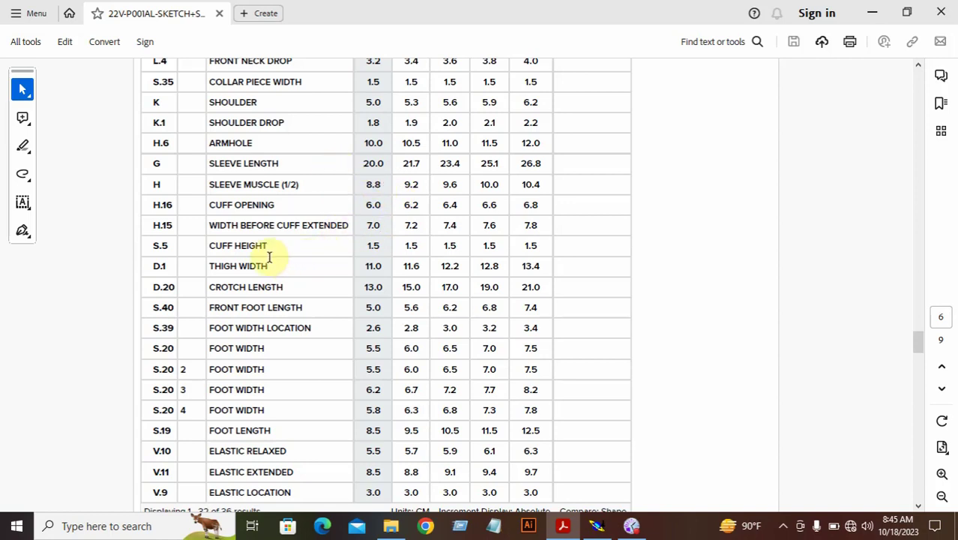
left_click(382, 247)
double_click(385, 247)
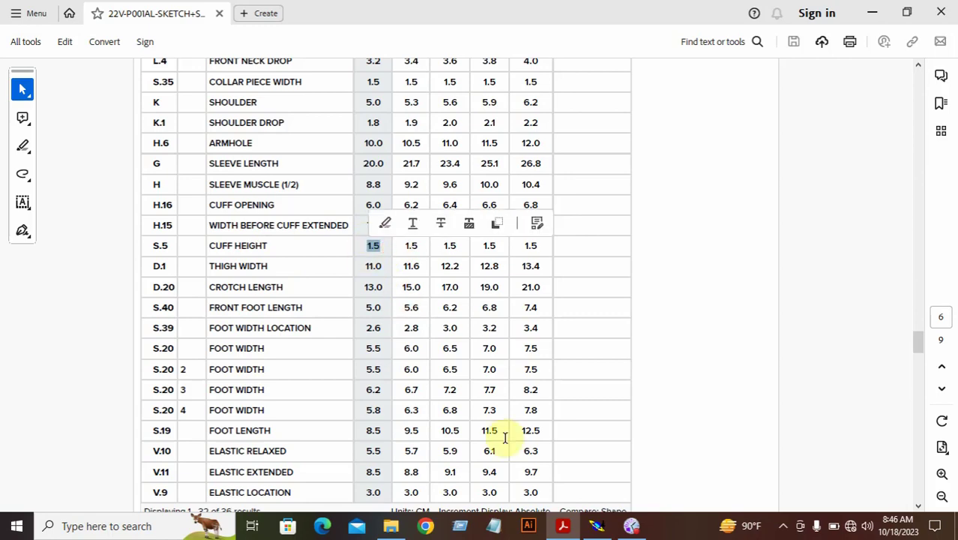
- Look up the sleeve muscle and cuff measurement positions on the tech pack's garment sketch page
left_click(563, 526)
left_click(562, 526)
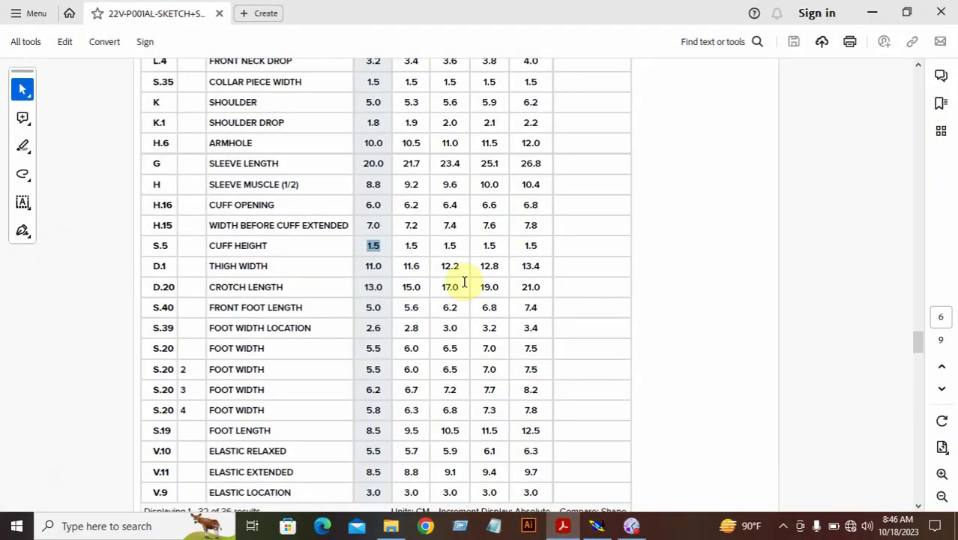
scroll(465, 278, "up", 15)
scroll(463, 277, "down", 15)
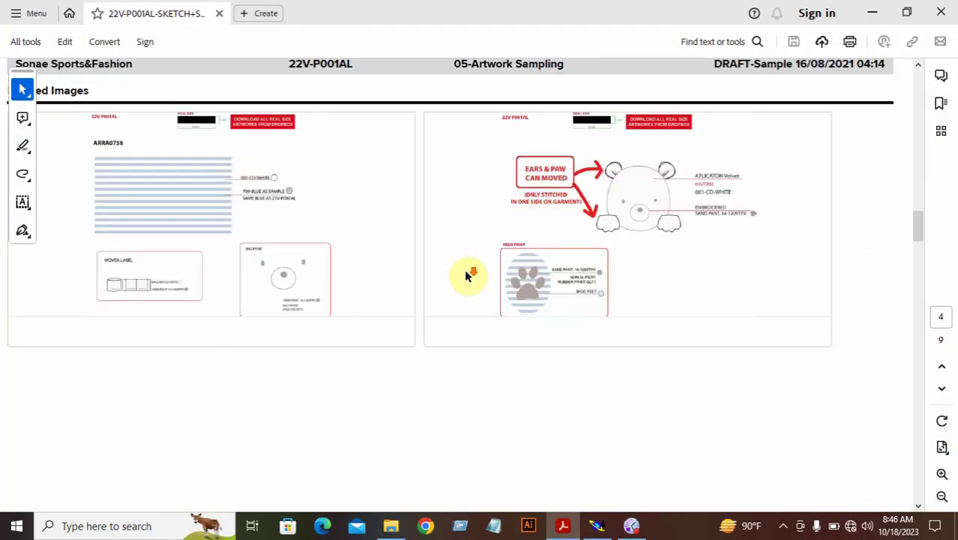
scroll(484, 356, "down", 10)
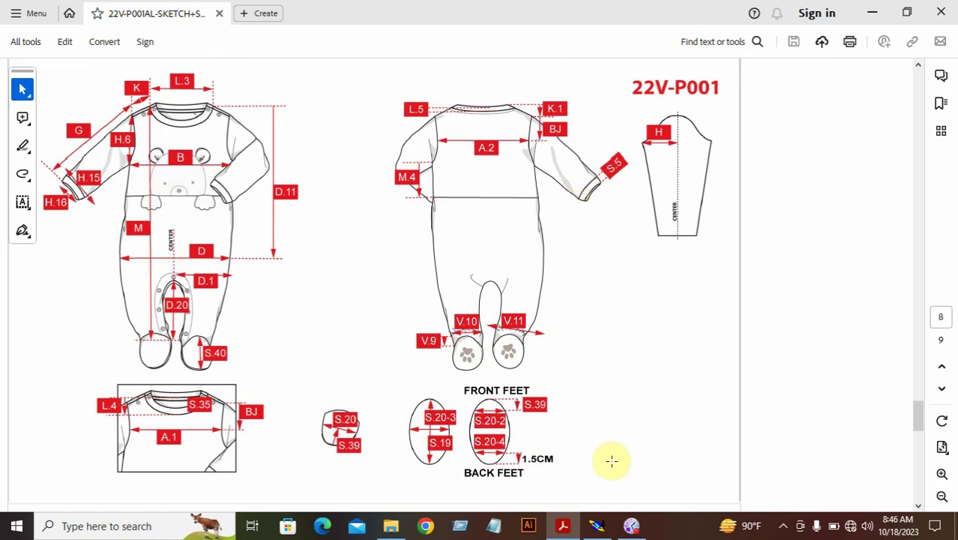
- Switch to Modaris and draw a parallel line 1.5 cm inside the sleeve rectangle's cuff edge
left_click(600, 525)
left_click(409, 139)
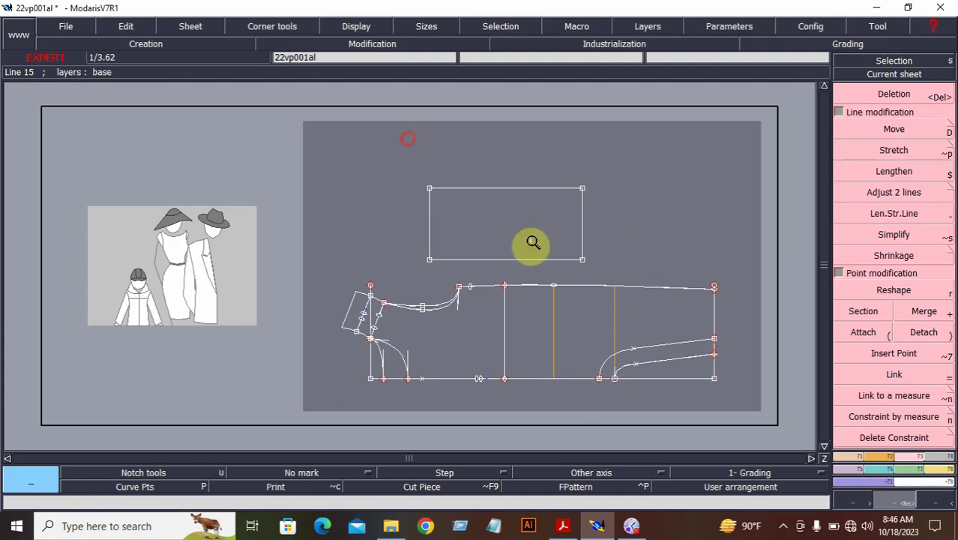
left_click(645, 324)
left_click(856, 458)
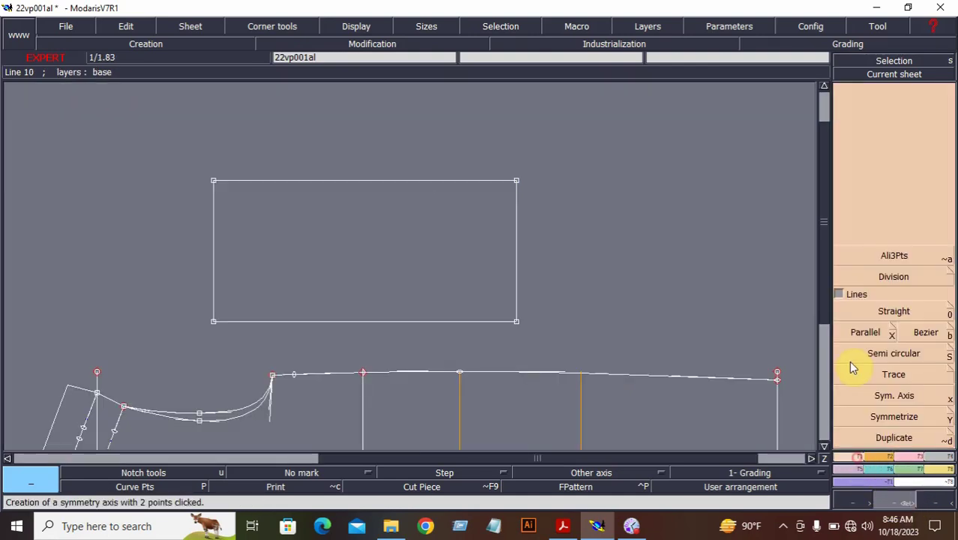
left_click(864, 331)
left_click(516, 242)
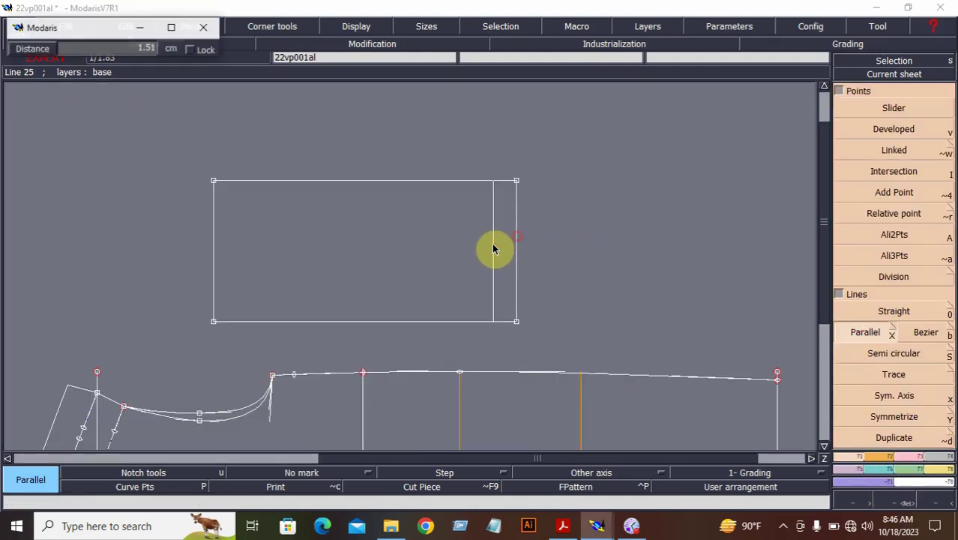
type("1.")
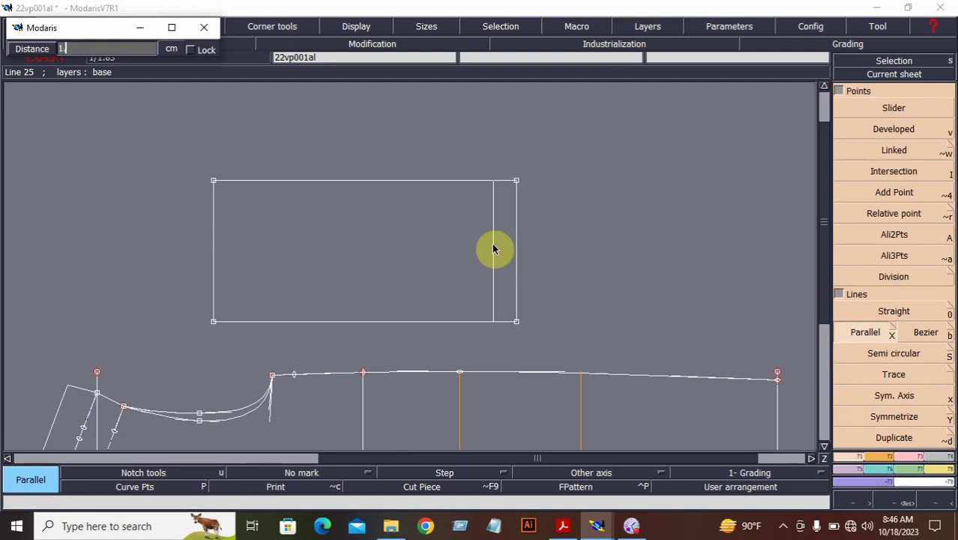
type("5")
key("Return")
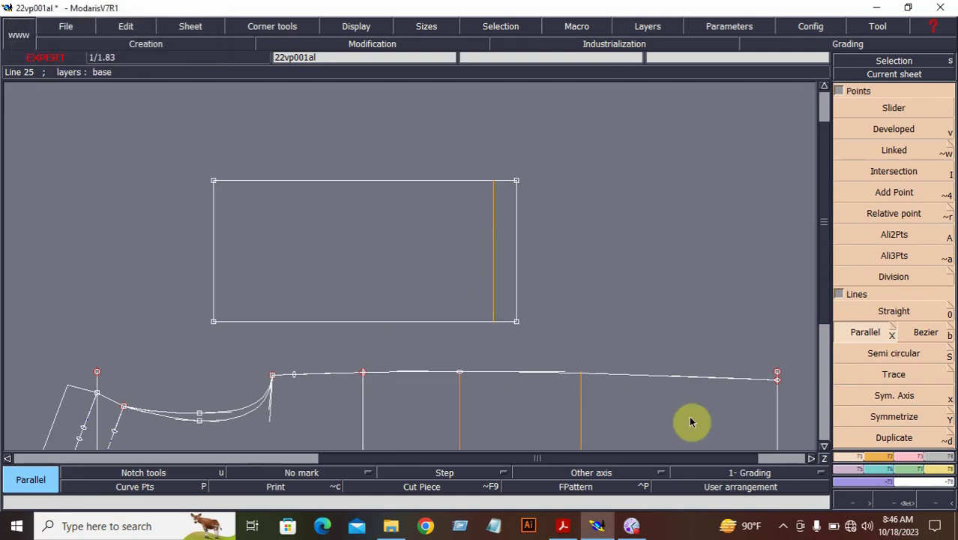
- Switch to the PDF tech pack and look up the 0M-1M cuff opening and width before cuff in the dimensions table
left_click(562, 526)
scroll(319, 266, "up", 3)
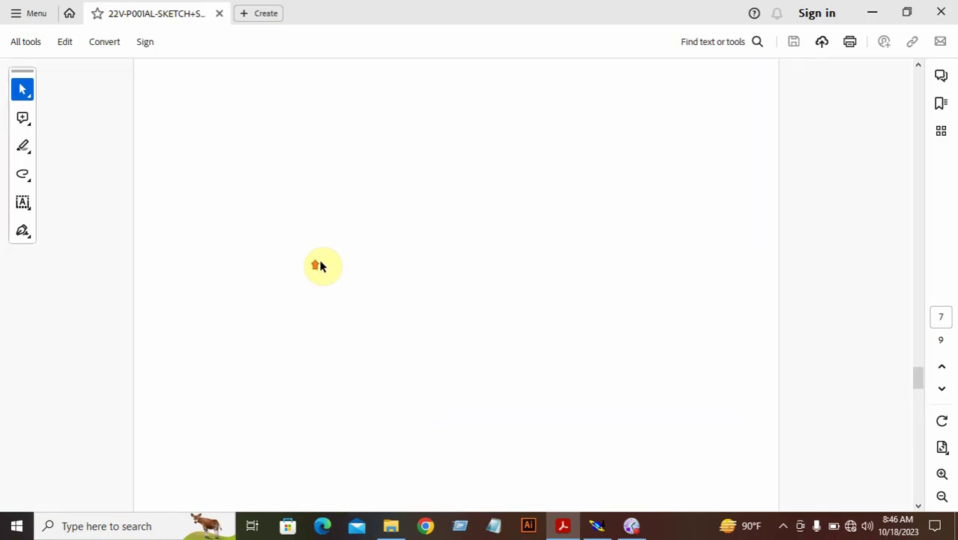
scroll(318, 264, "up", 2)
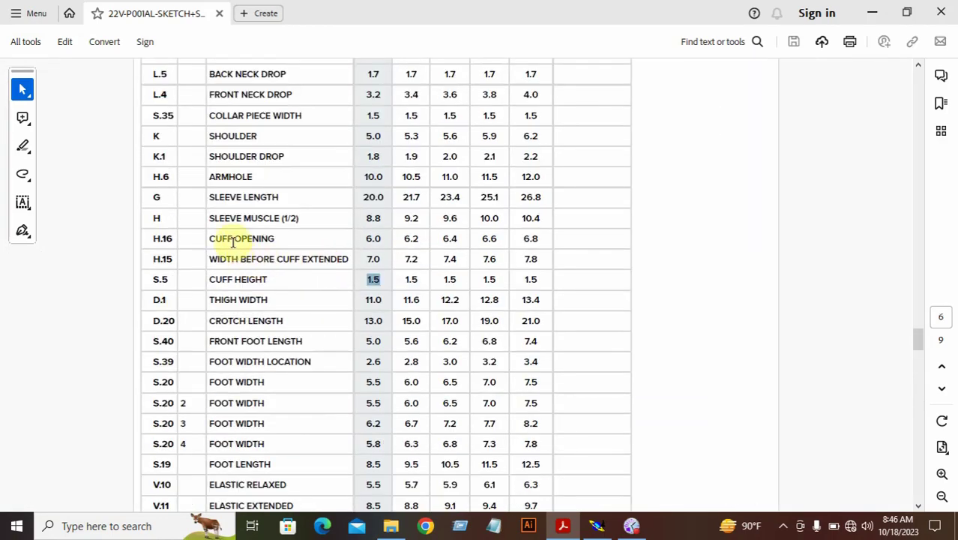
double_click(367, 238)
left_click(376, 259)
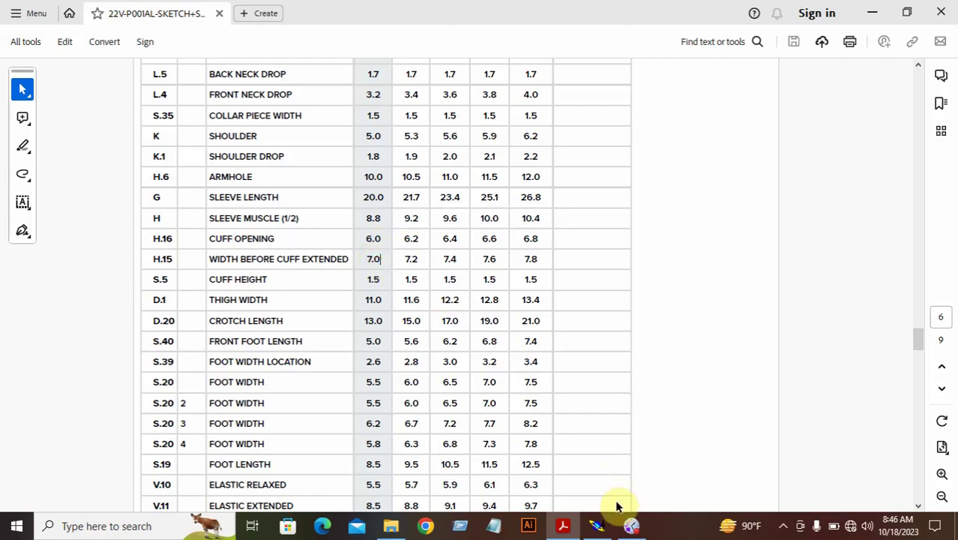
- Switch to Modaris and add developed points at 7 cm and 6 cm along the cuff line from the sleeve rectangle's lower edge
left_click(598, 526)
left_click(894, 129)
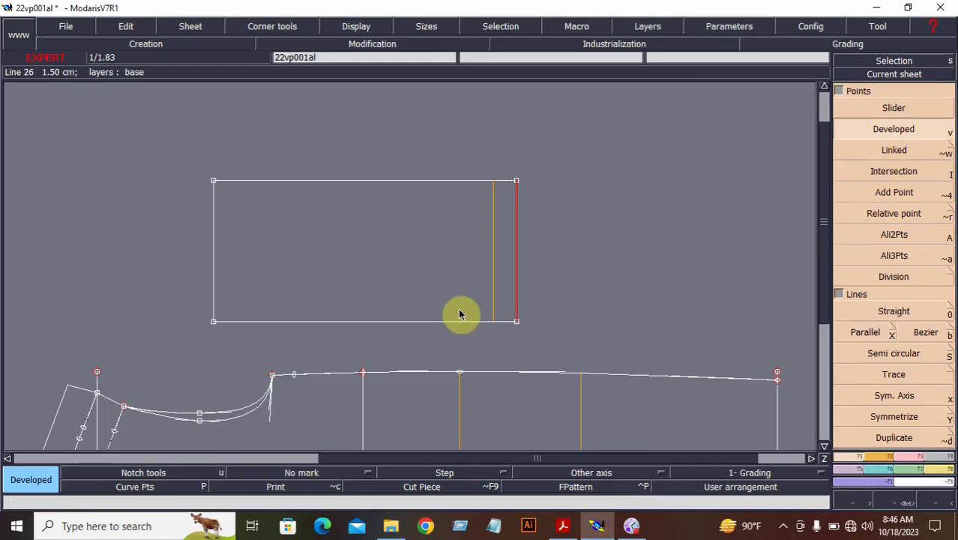
left_click(494, 322)
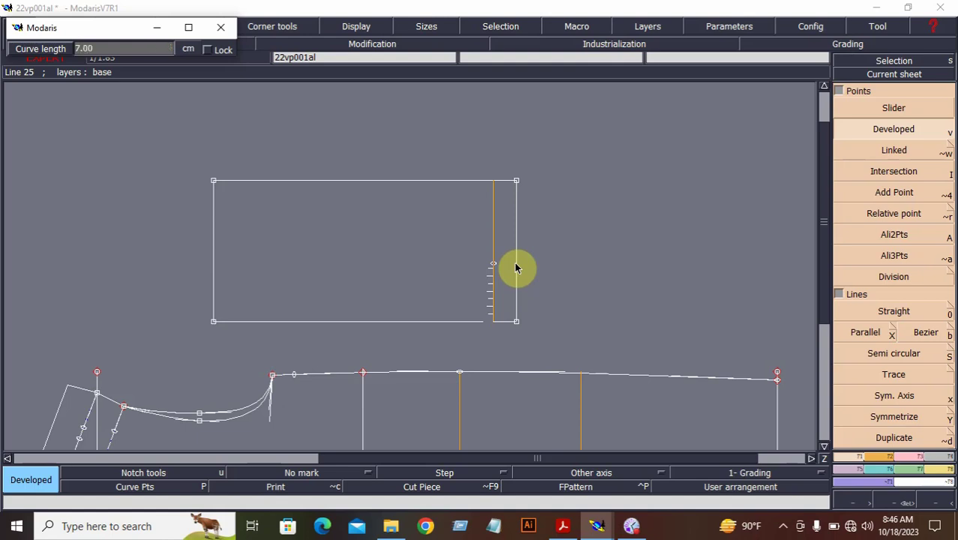
key("Return")
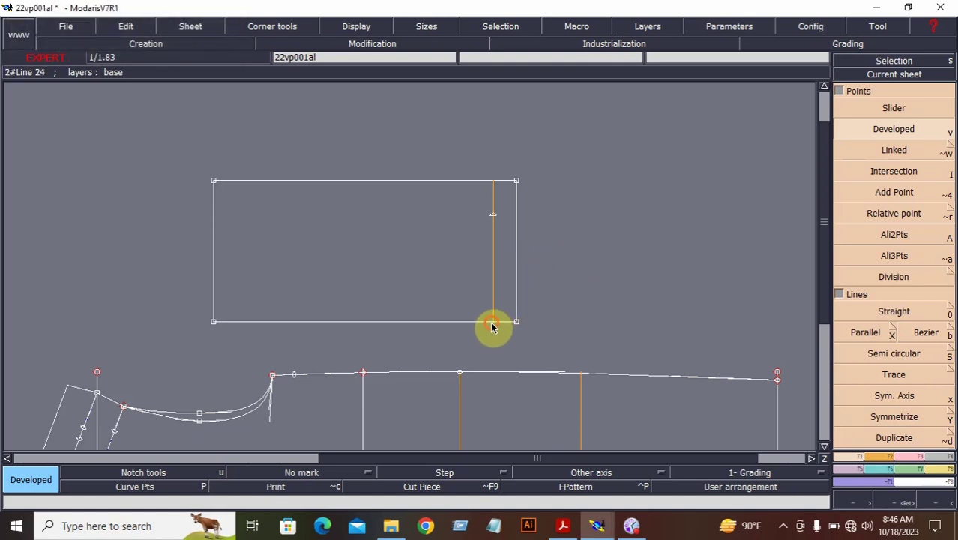
left_click(492, 324)
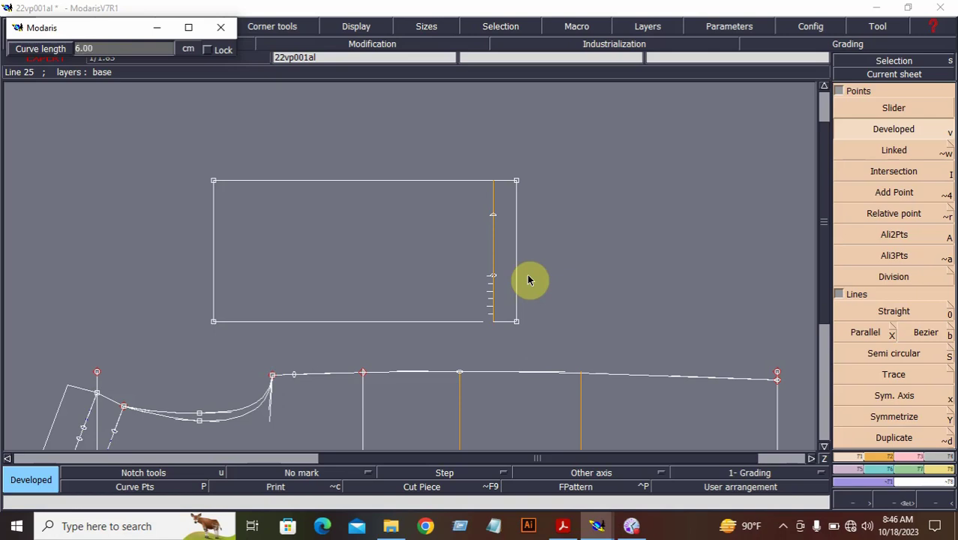
key("Return")
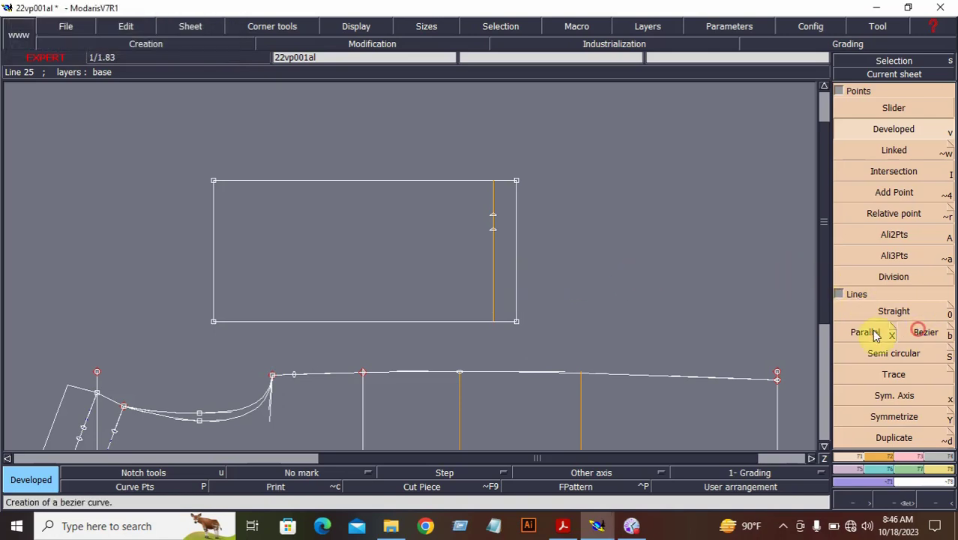
- Draw the cuff side from the 6 cm point, the underarm seam from the 7 cm point, and the sleeve cap line to the lower cap corner
left_click(919, 332)
left_click(494, 235)
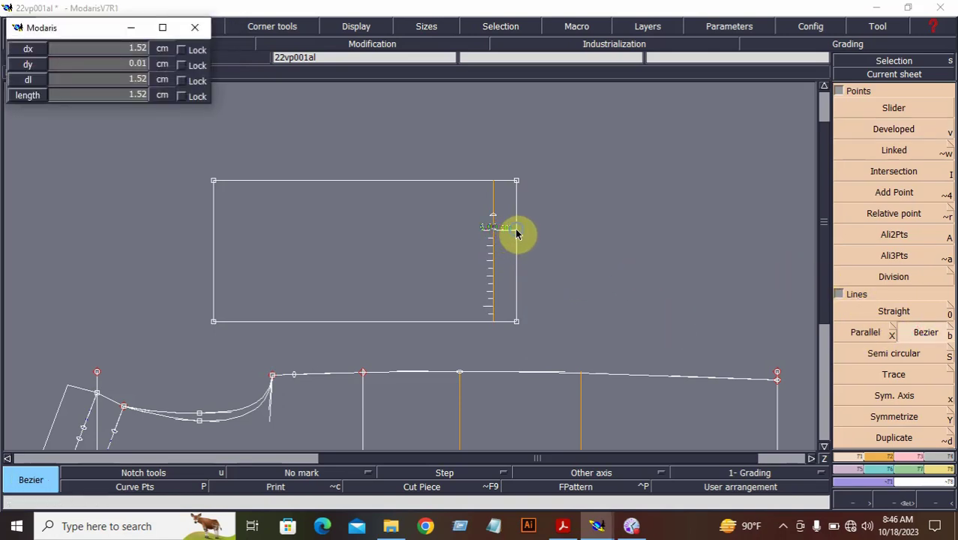
left_click(516, 232)
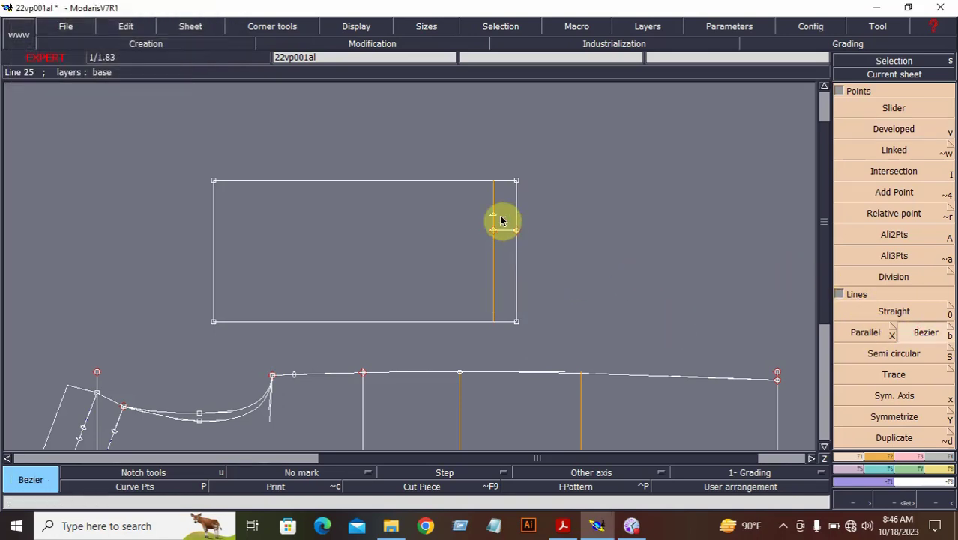
left_click(289, 183)
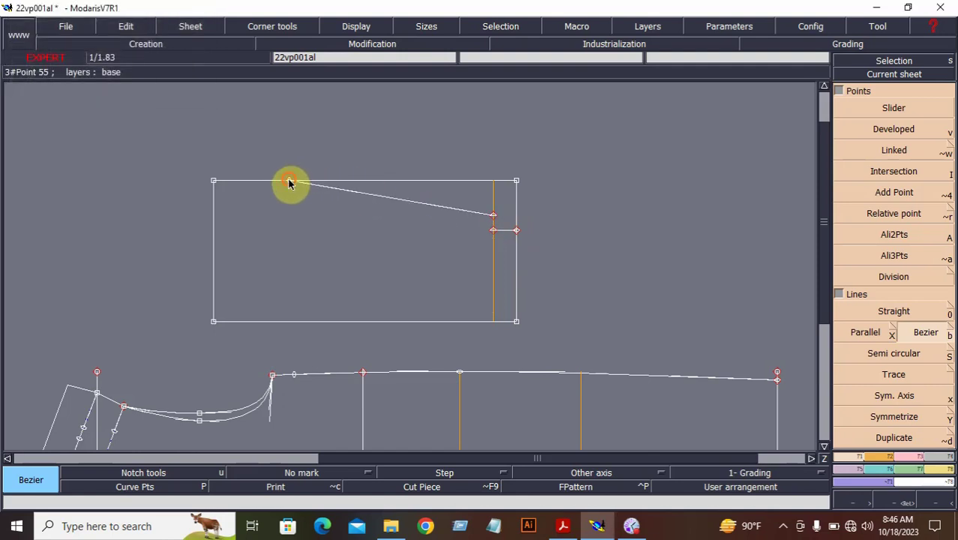
left_click(214, 321)
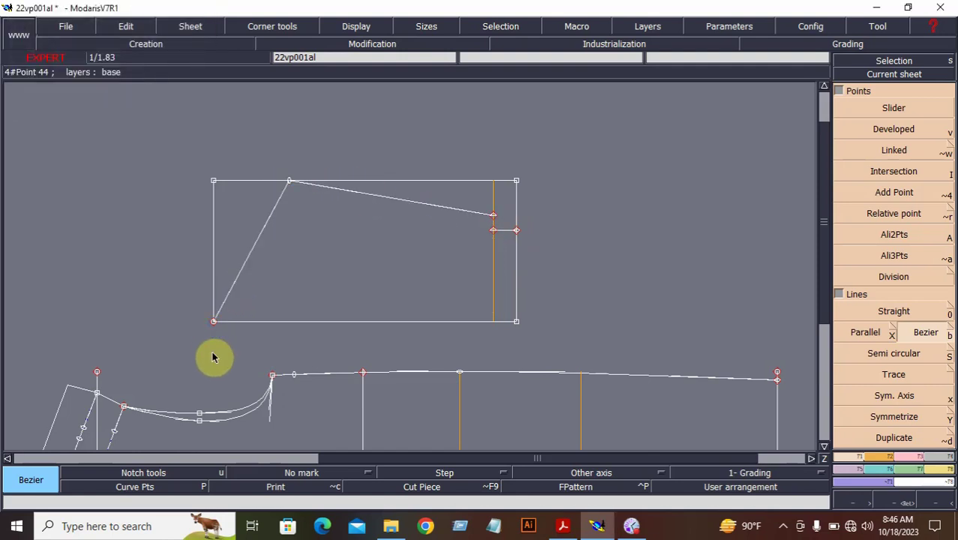
- Merge the middle points on the front and back armhole curves
left_click(941, 467)
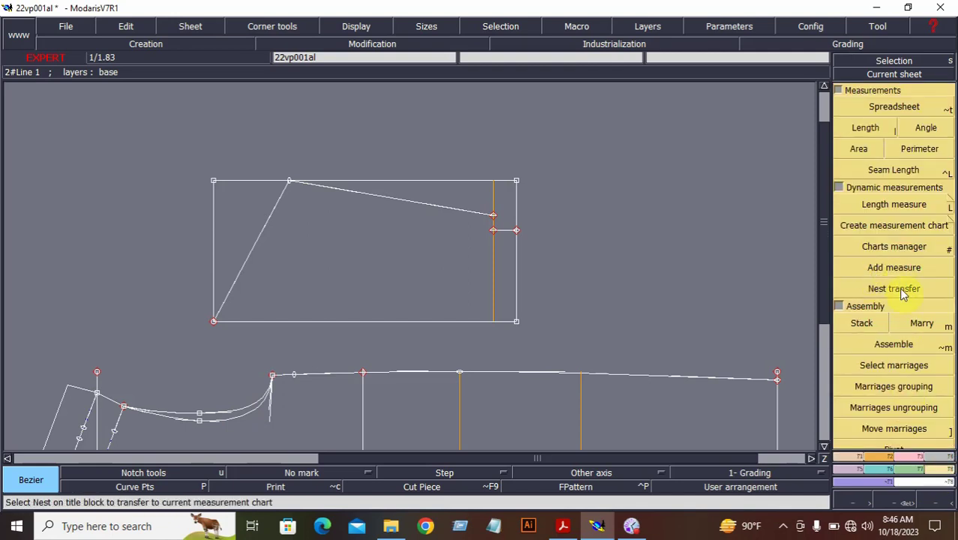
left_click(925, 311)
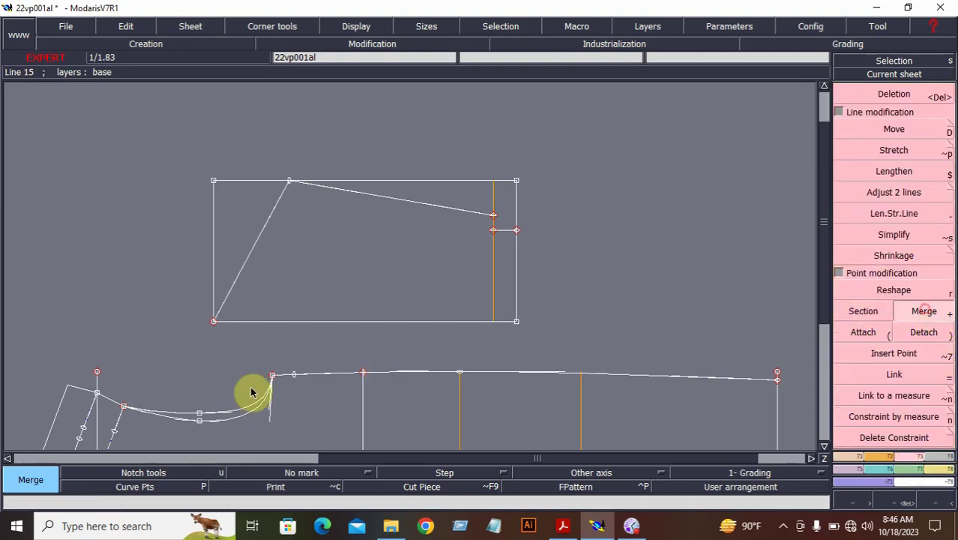
left_click(198, 414)
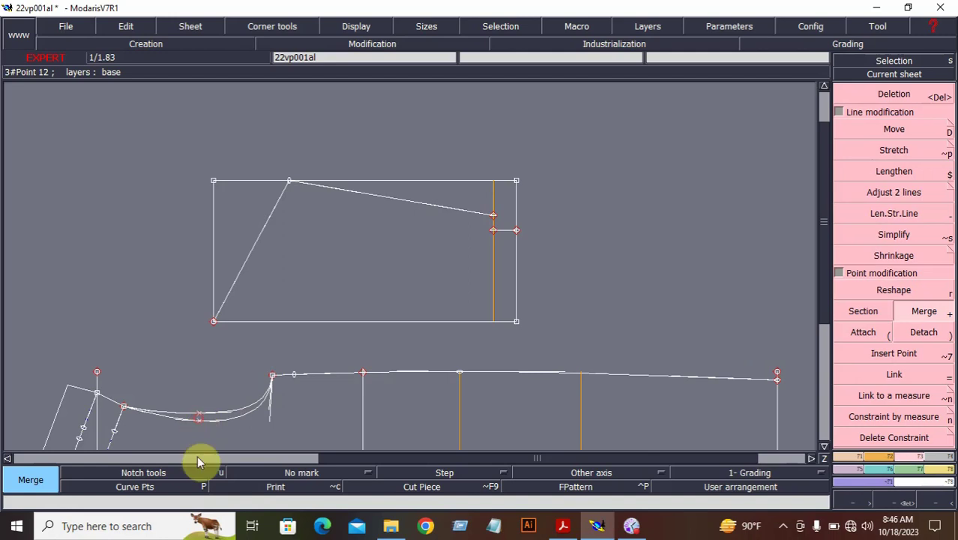
- Add dynamic length measures to both armhole curves of the body pattern
left_click(934, 468)
left_click(873, 204)
left_click(250, 406)
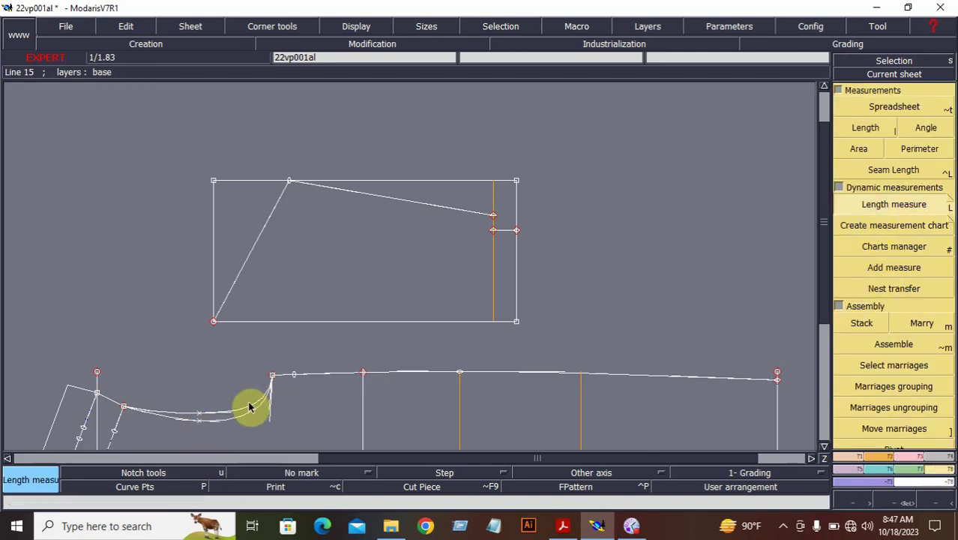
left_click(184, 415)
left_click(170, 354)
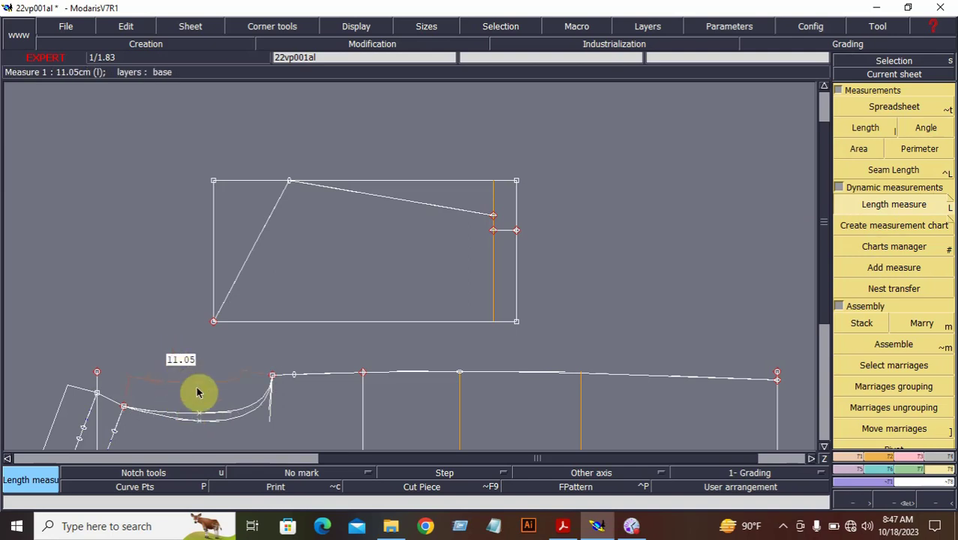
left_click(213, 423)
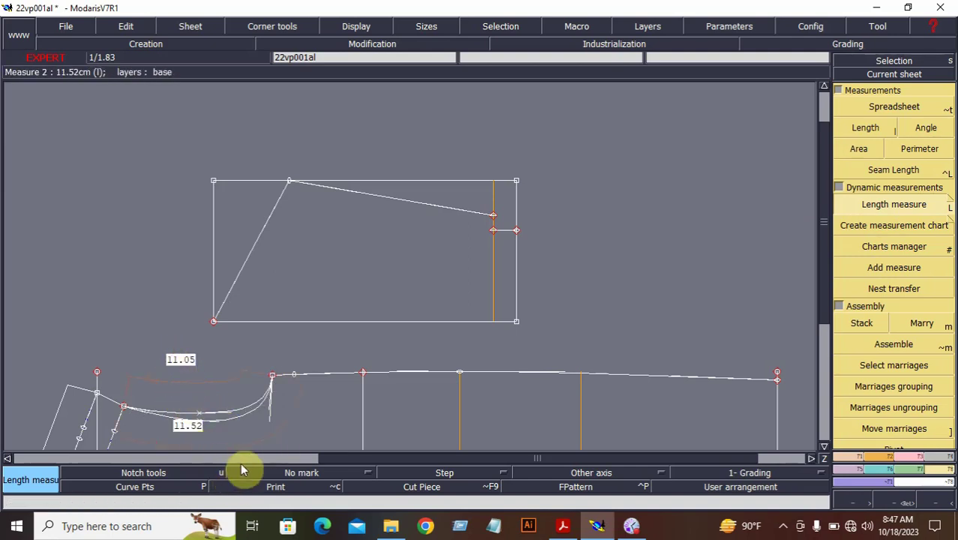
- Add a dynamic length measure to the sleeve cap line
left_click(902, 503)
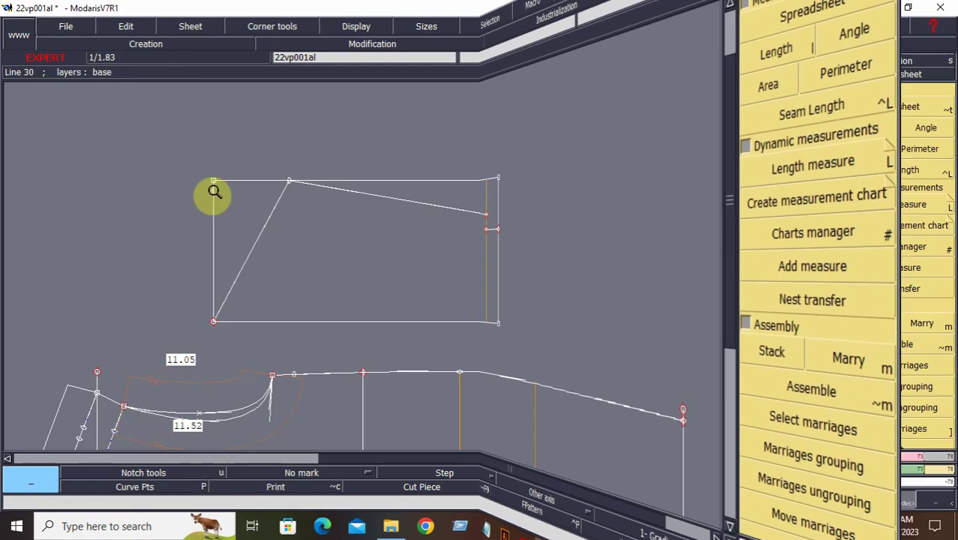
left_click_drag(141, 152, 200, 192)
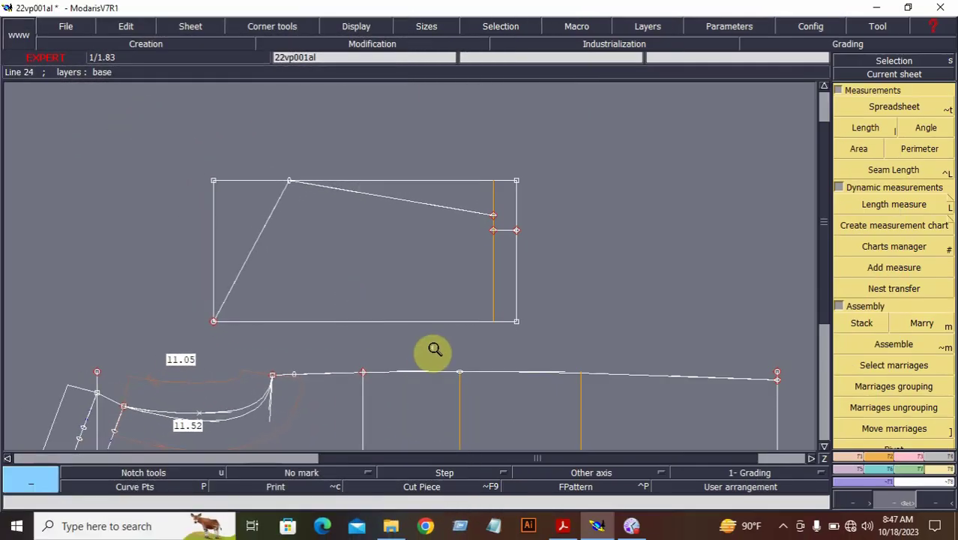
left_click(494, 372)
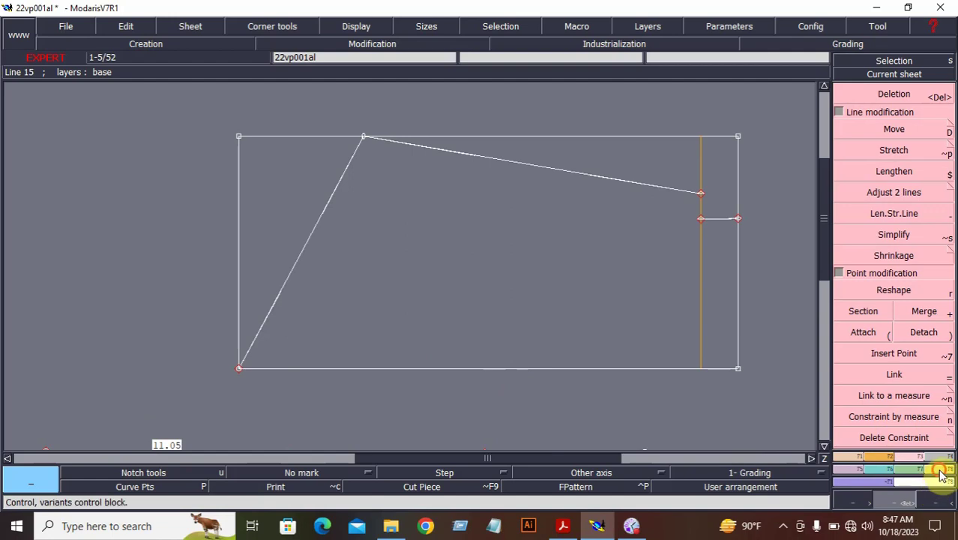
left_click(890, 207)
left_click(310, 236)
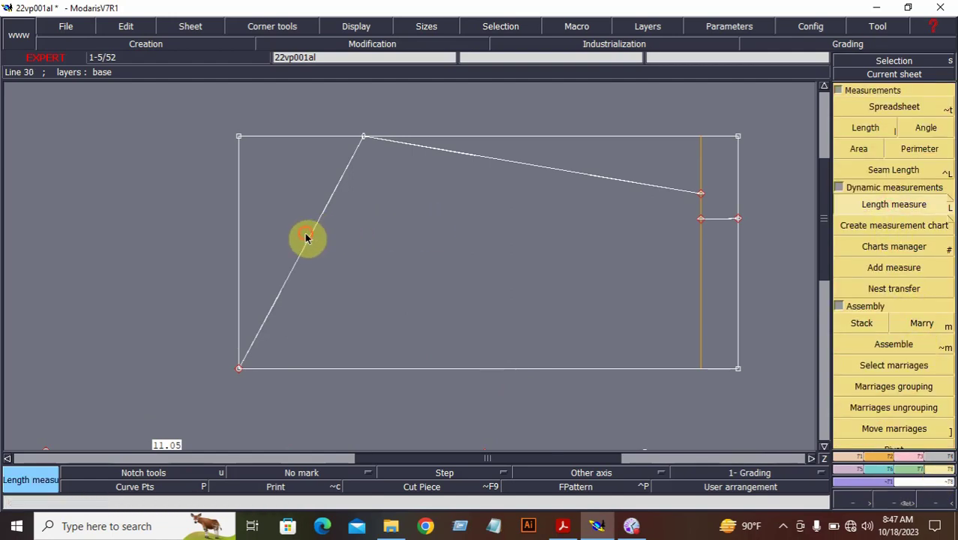
left_click(446, 300)
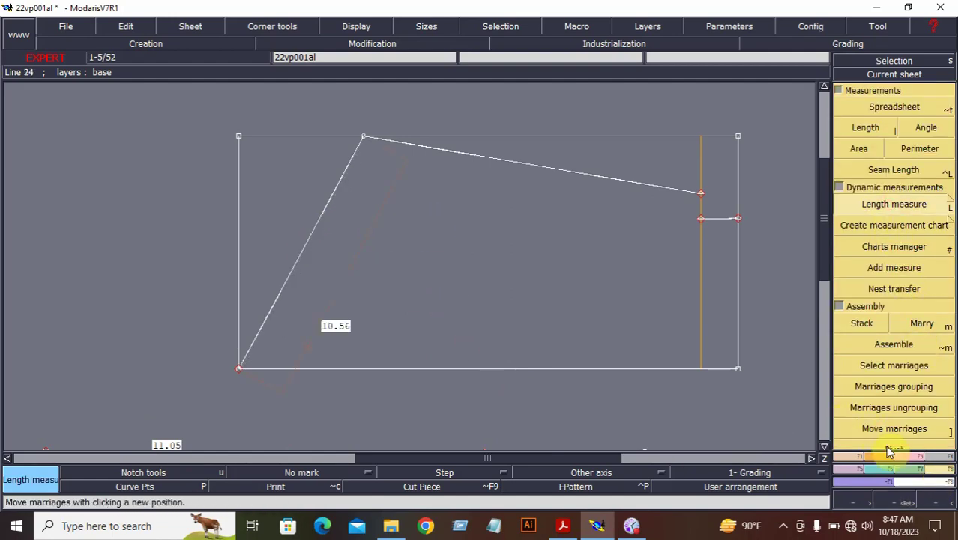
- Reshape the sleeve cap by shifting its upper point along the top edge and bending the line into an S-curve about 11.4 cm long
mouse_move(904, 455)
left_click(892, 290)
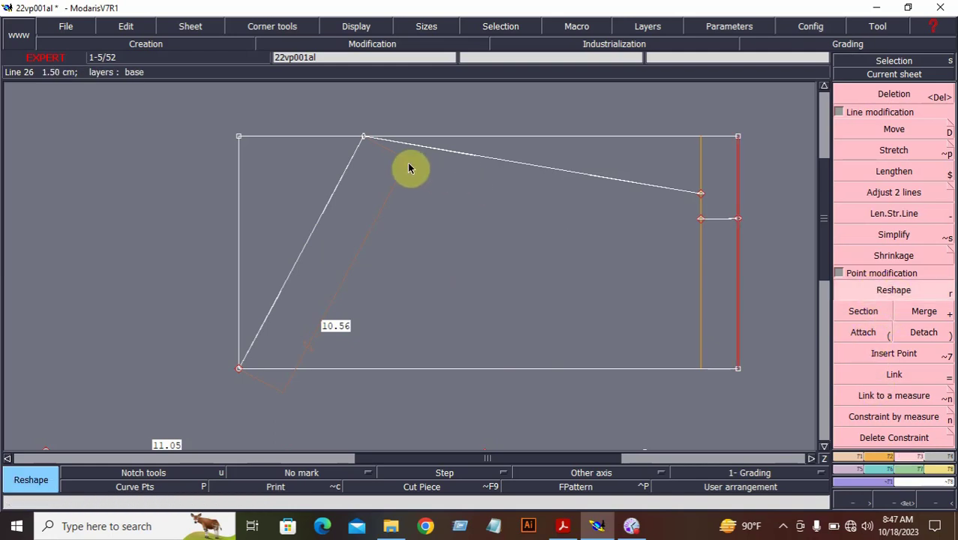
left_click_drag(364, 138, 384, 137)
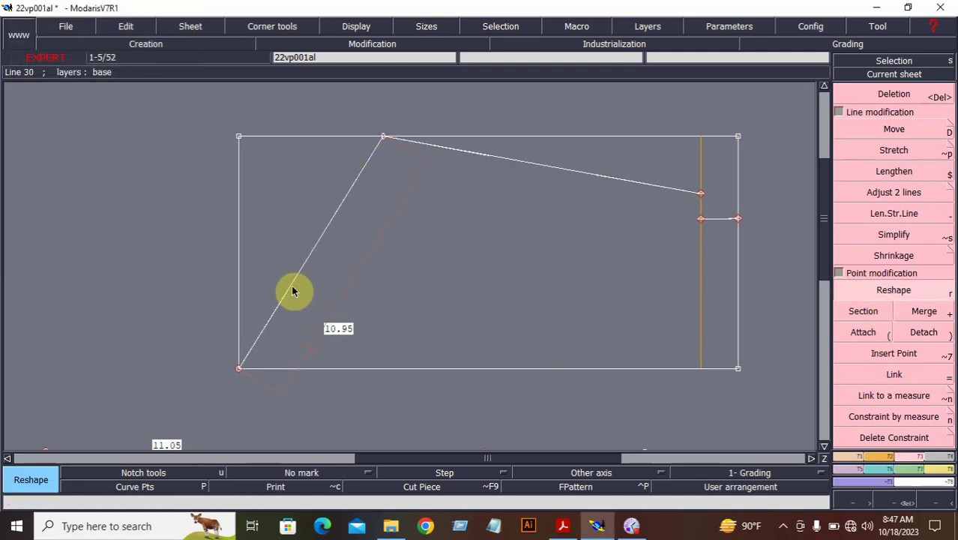
left_click_drag(272, 314, 250, 257)
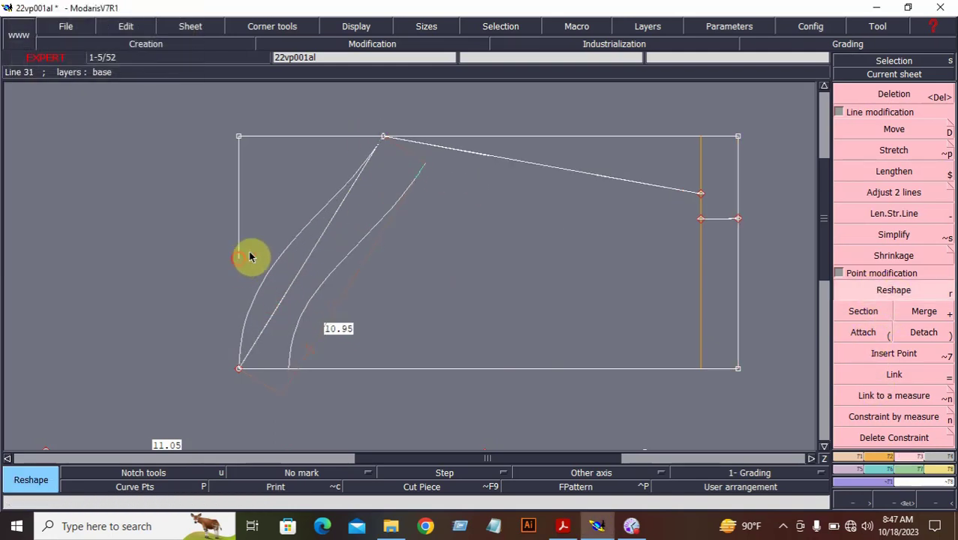
mouse_move(319, 237)
left_mouse_down()
mouse_move(342, 214)
mouse_move(372, 205)
mouse_move(325, 220)
left_mouse_up()
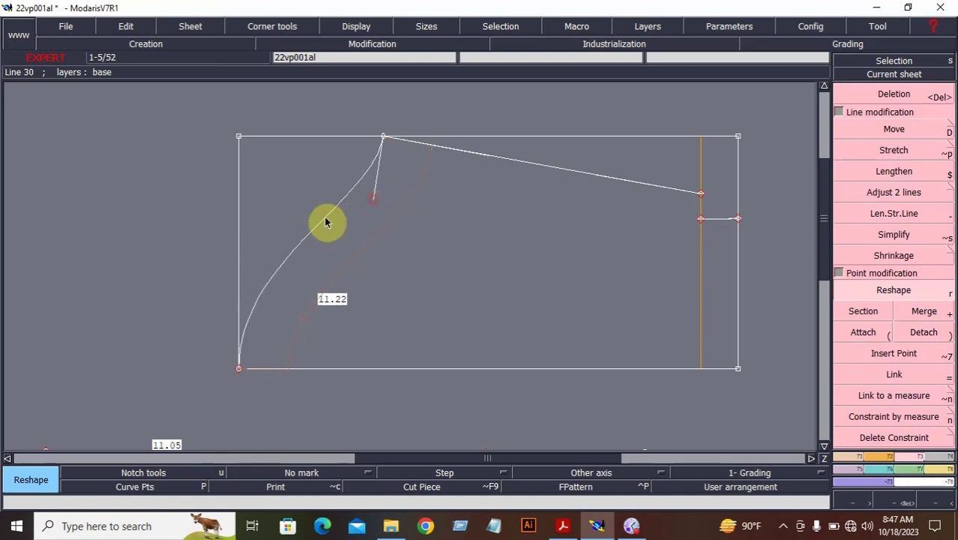
left_click_drag(242, 267, 238, 219)
left_click(371, 196)
left_click_drag(371, 196, 363, 218)
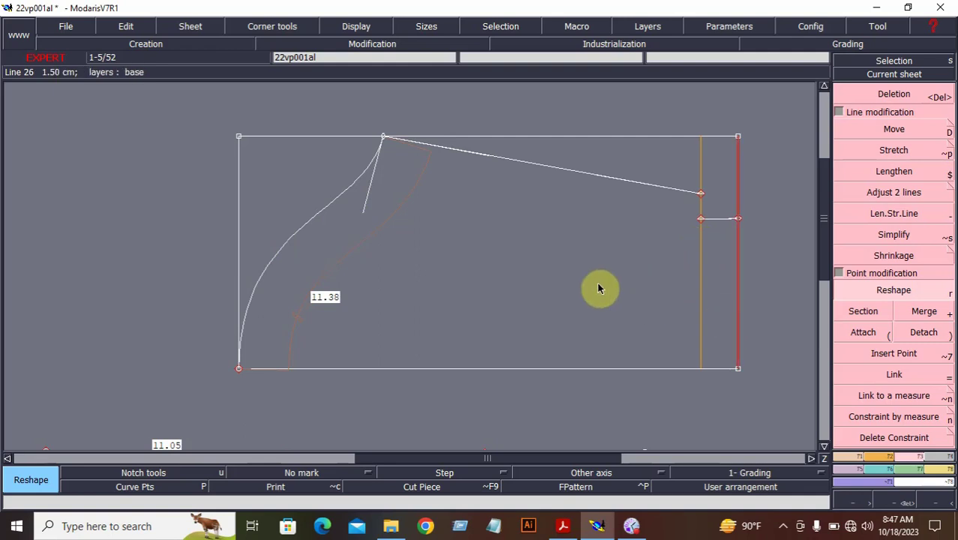
- Switch to the measurement PDF in Acrobat and examine the foot sole drawing and its foot length and width rows in the size chart
left_click(932, 496)
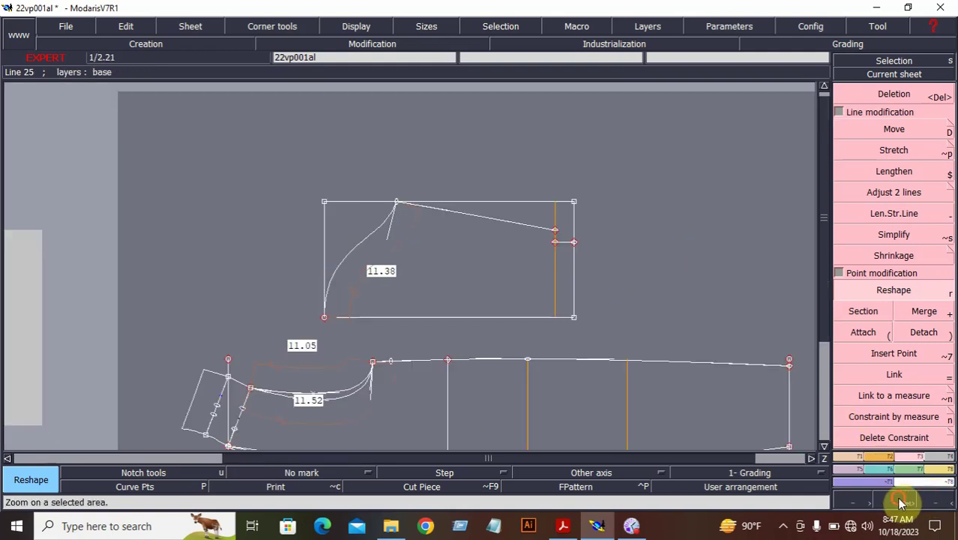
left_click(900, 501)
left_click_drag(470, 193, 648, 339)
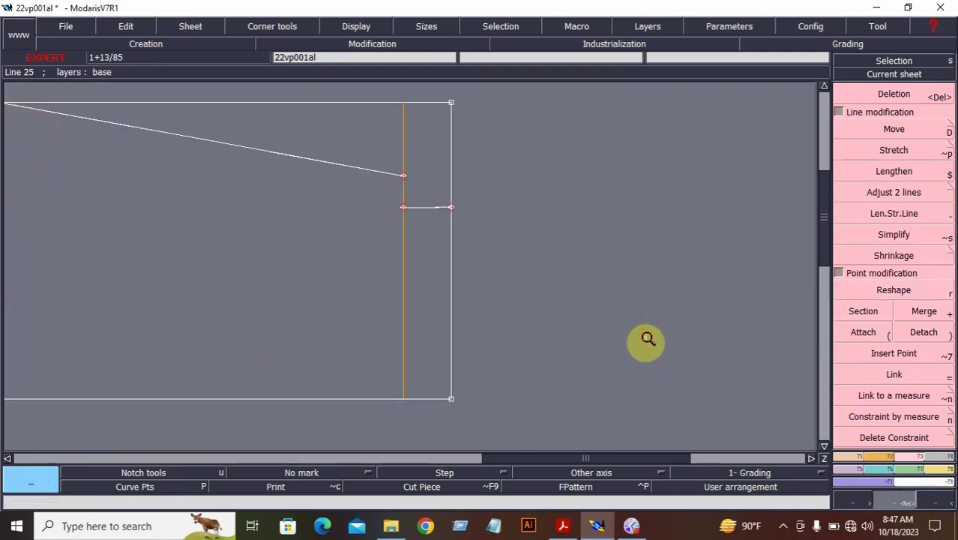
key("j")
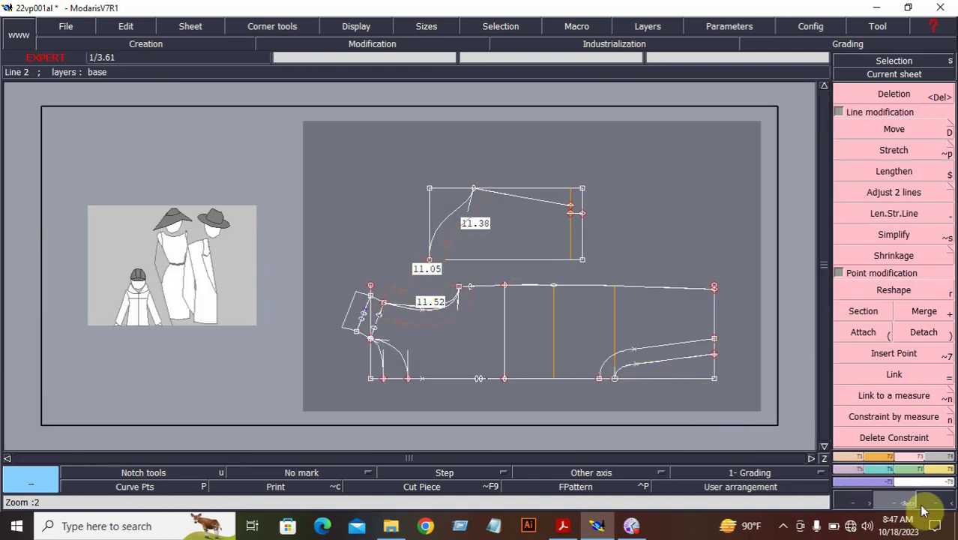
left_click(280, 161)
left_click(745, 411)
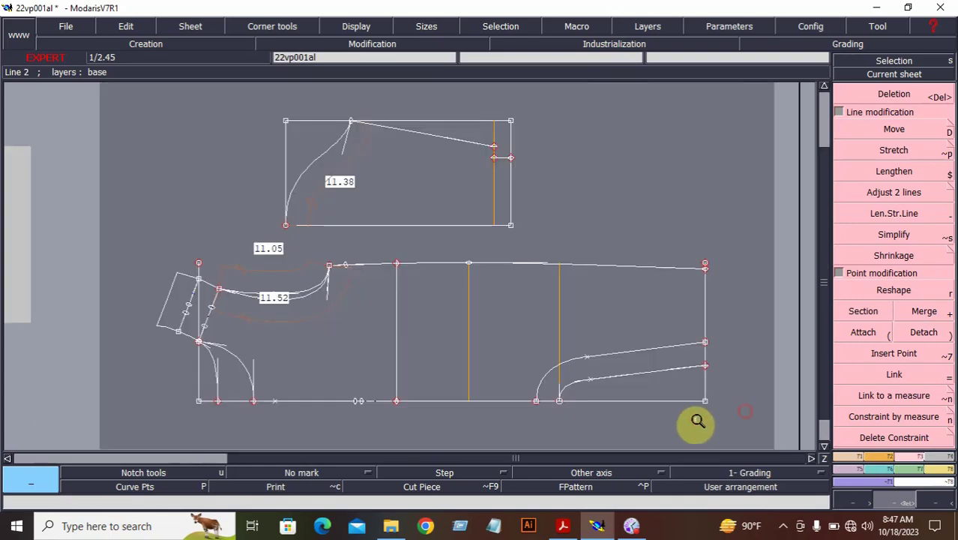
left_click(564, 526)
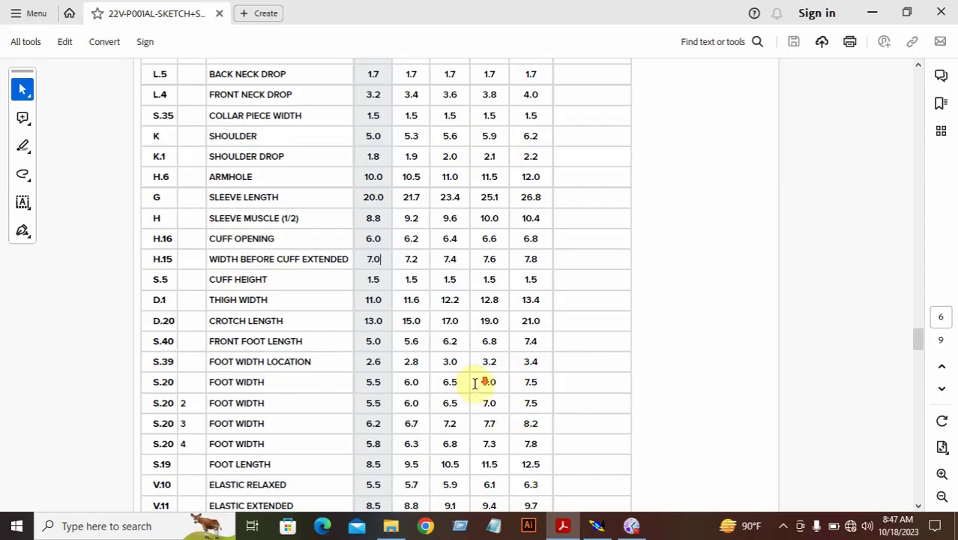
scroll(477, 382, "down", 15)
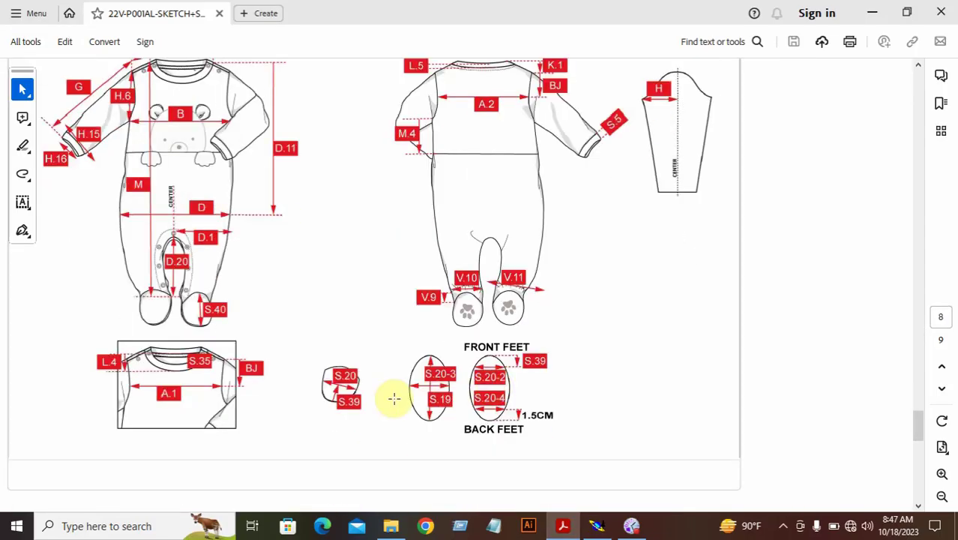
scroll(342, 339, "up", 2)
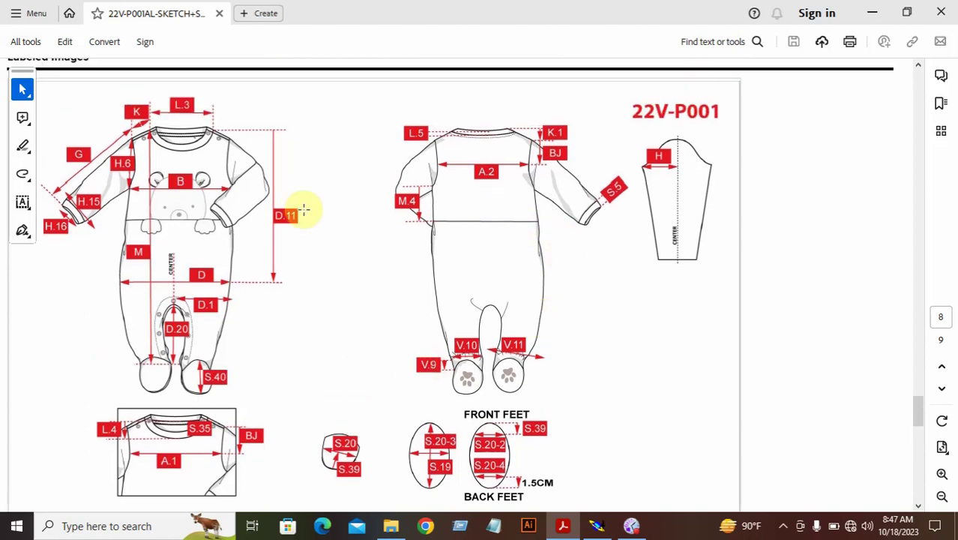
scroll(361, 405, "down", 3)
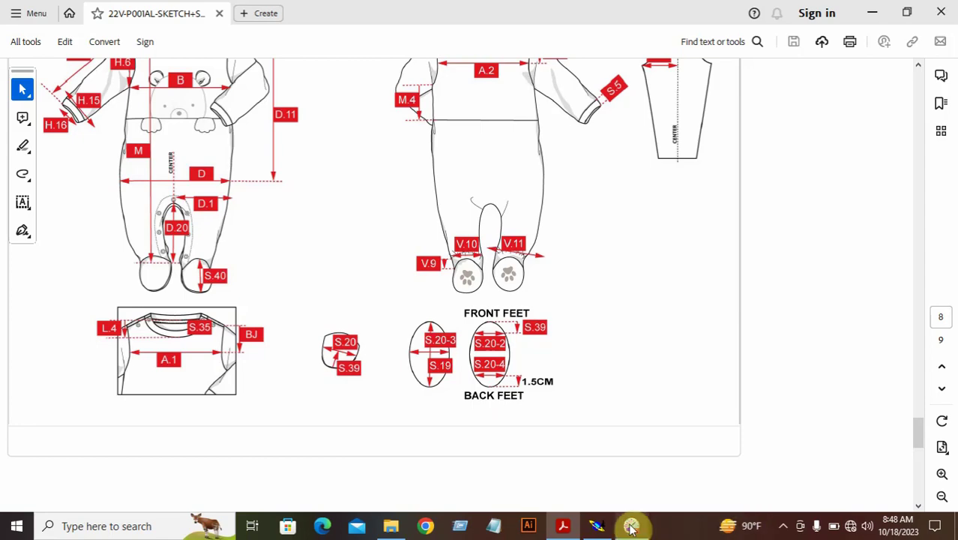
scroll(491, 438, "up", 5)
scroll(484, 431, "down", 5)
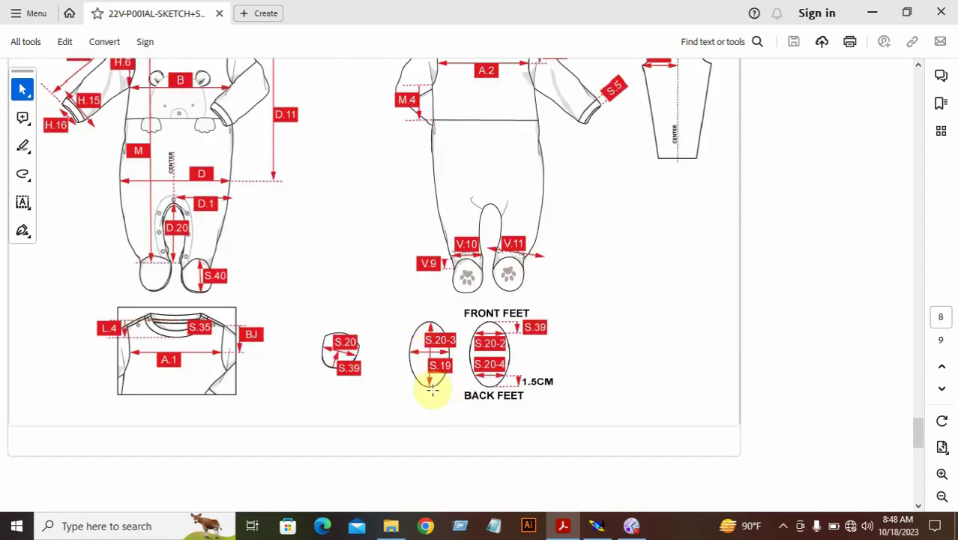
scroll(420, 362, "up", 10)
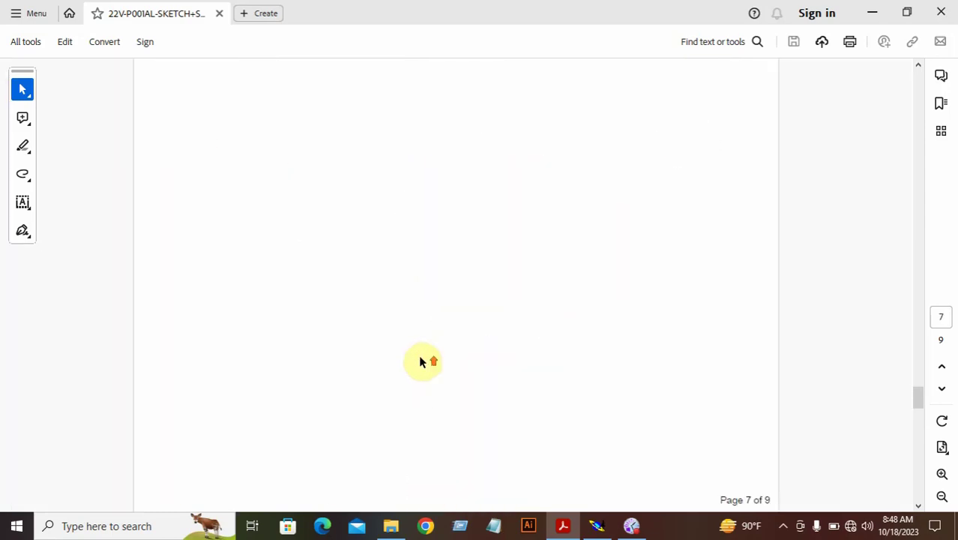
scroll(420, 362, "up", 10)
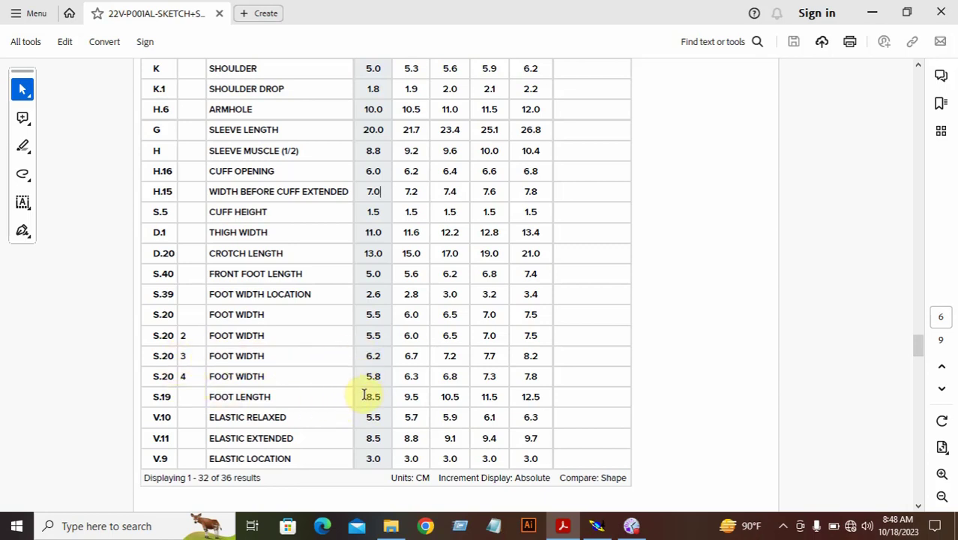
left_click_drag(367, 396, 379, 397)
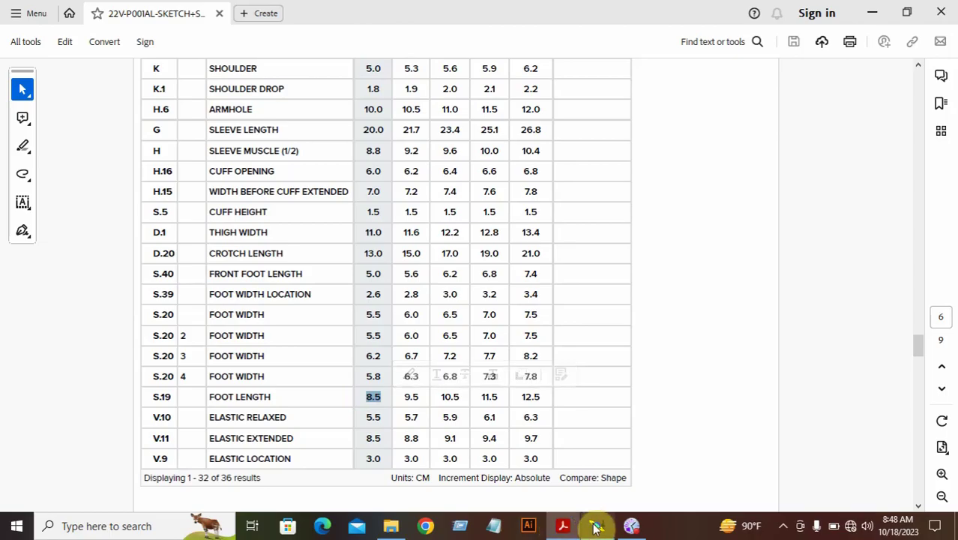
- In Modaris, construct a rectangle beyond the leg hem for the foot sole, 8.5 cm wide and half the S.20-3 foot width high
left_click(597, 525)
left_click(937, 501)
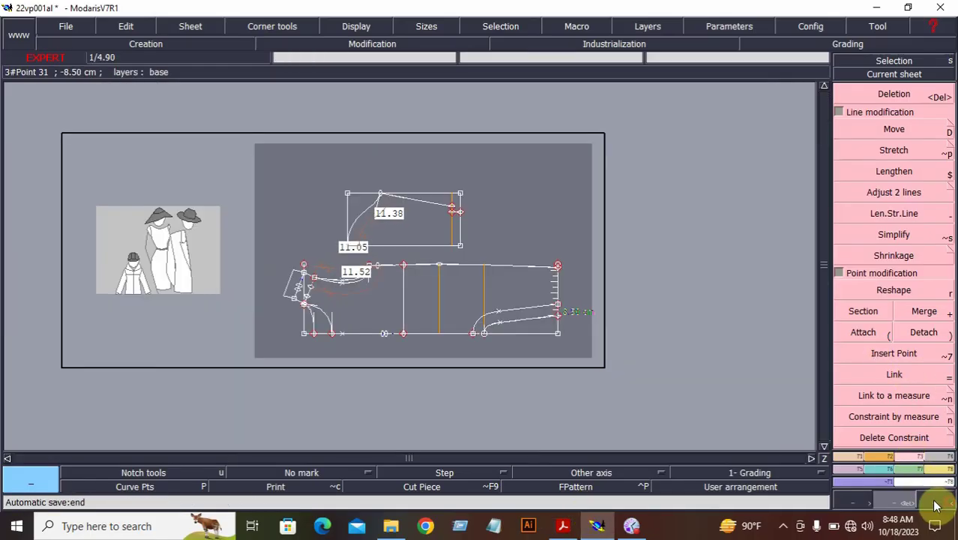
left_click(906, 498)
left_click_drag(479, 216, 685, 376)
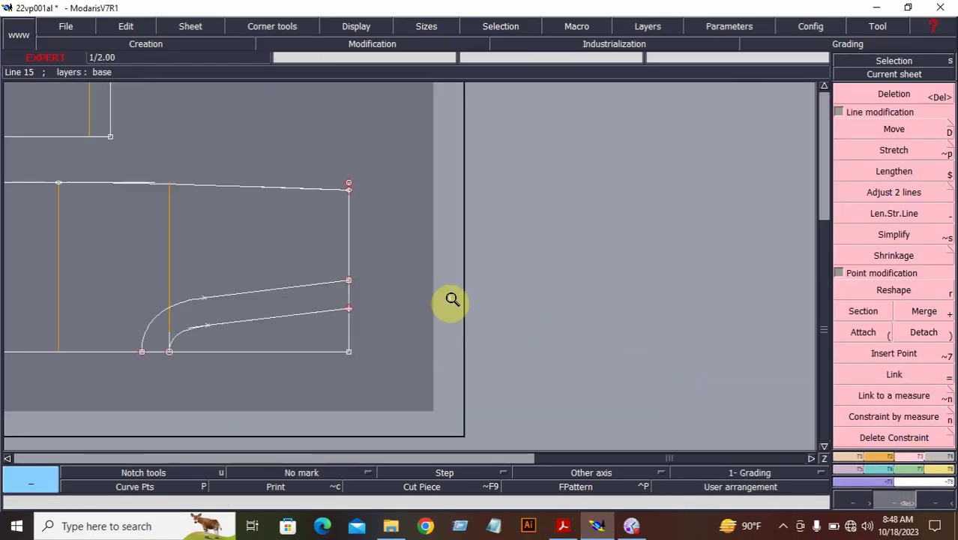
left_click(879, 457)
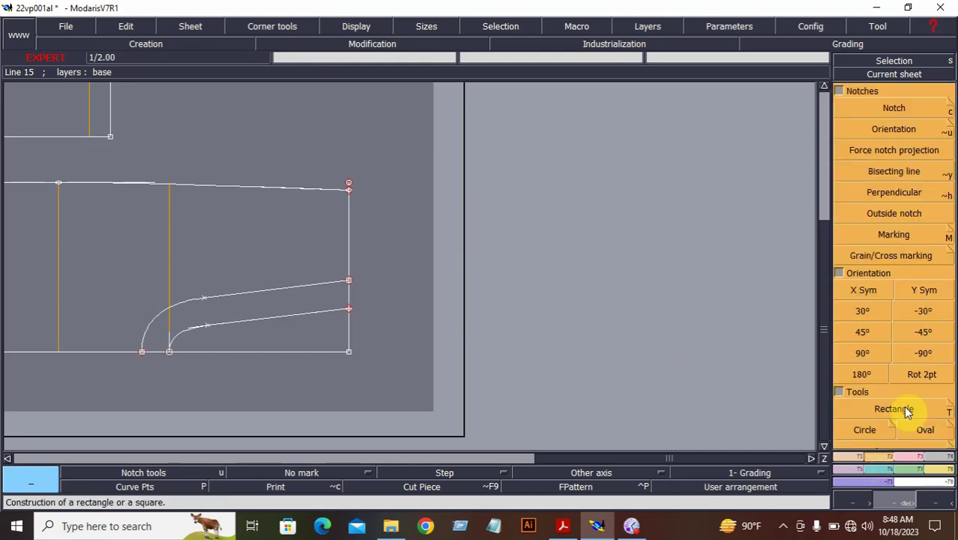
left_click(903, 407)
left_click(395, 207)
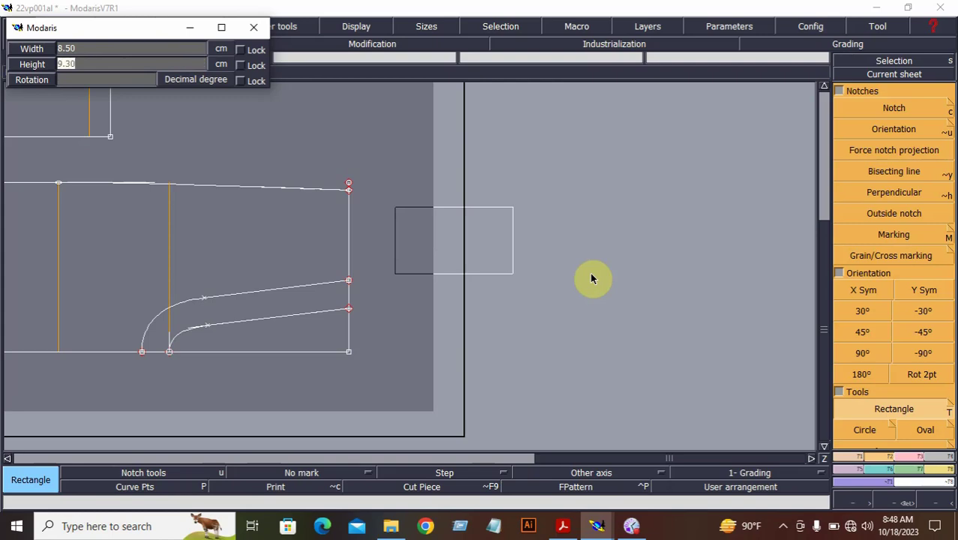
left_click(563, 526)
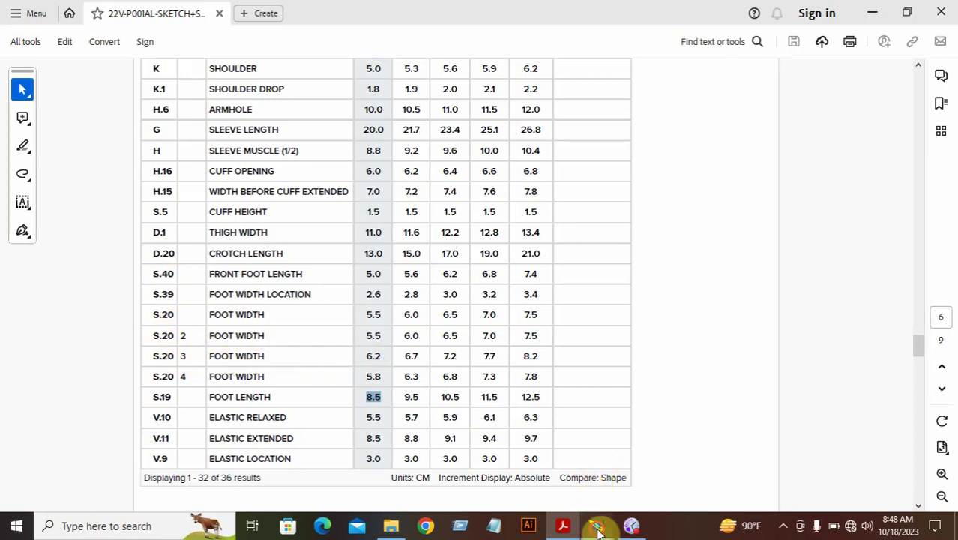
mouse_move(599, 524)
left_click(637, 491)
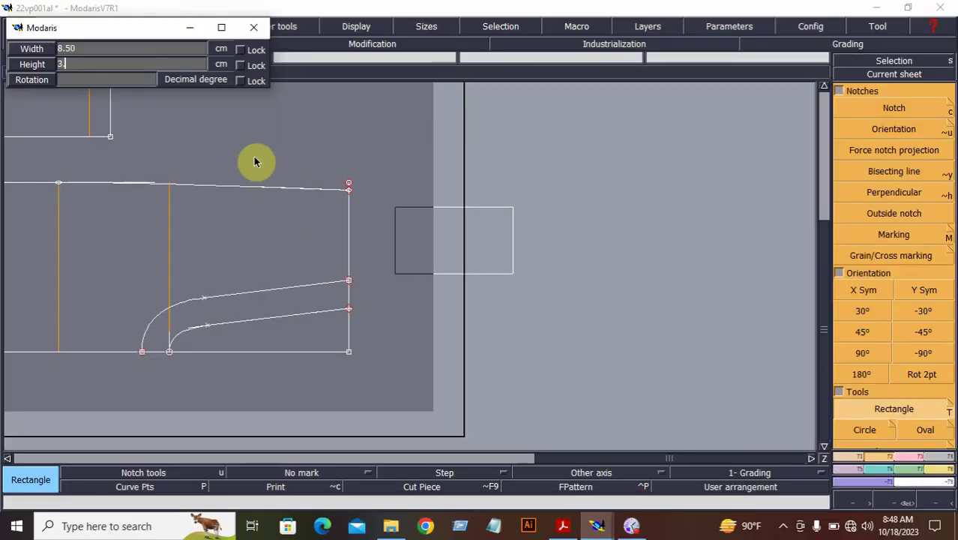
key("Return")
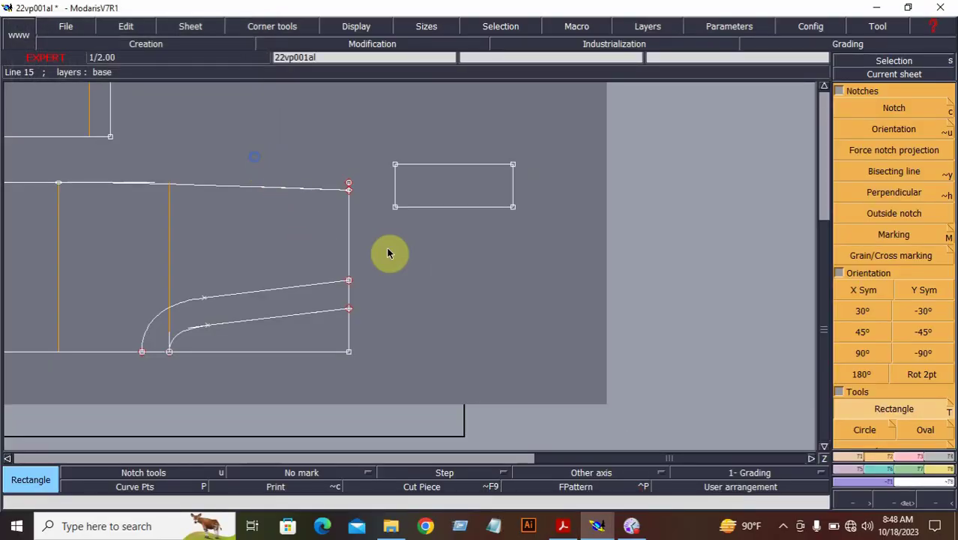
- Move the sole rectangle about 0.9 cm right and 3.5 cm down
left_click(906, 455)
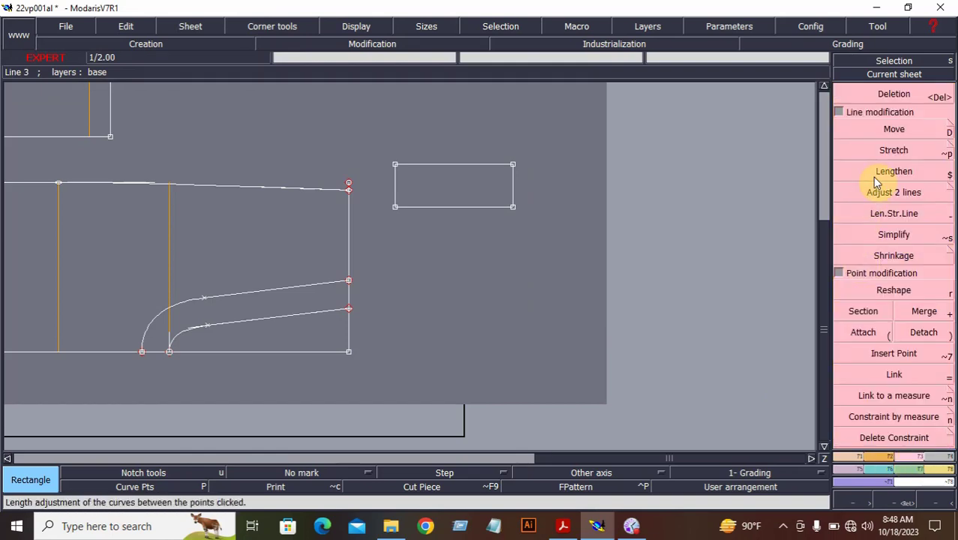
left_click(872, 131)
left_click(494, 208)
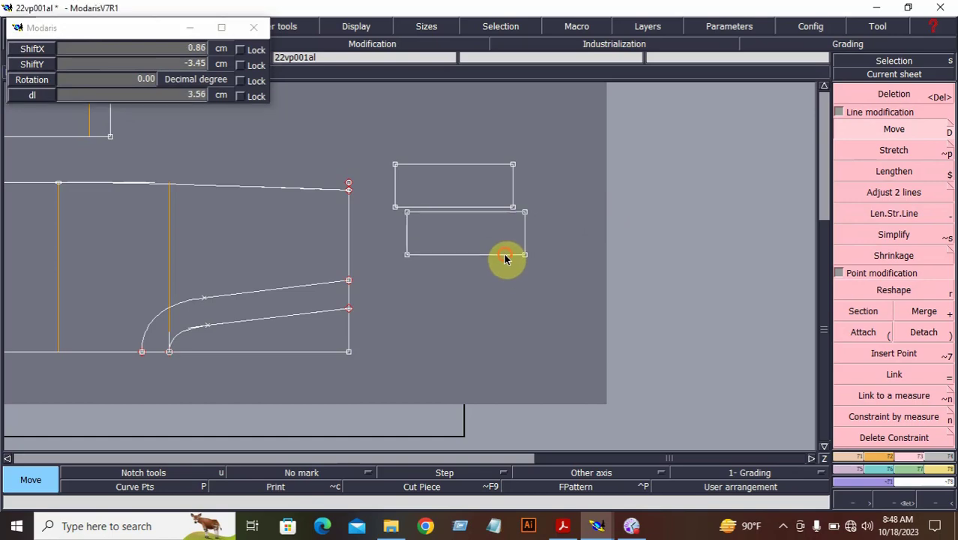
left_click(505, 257)
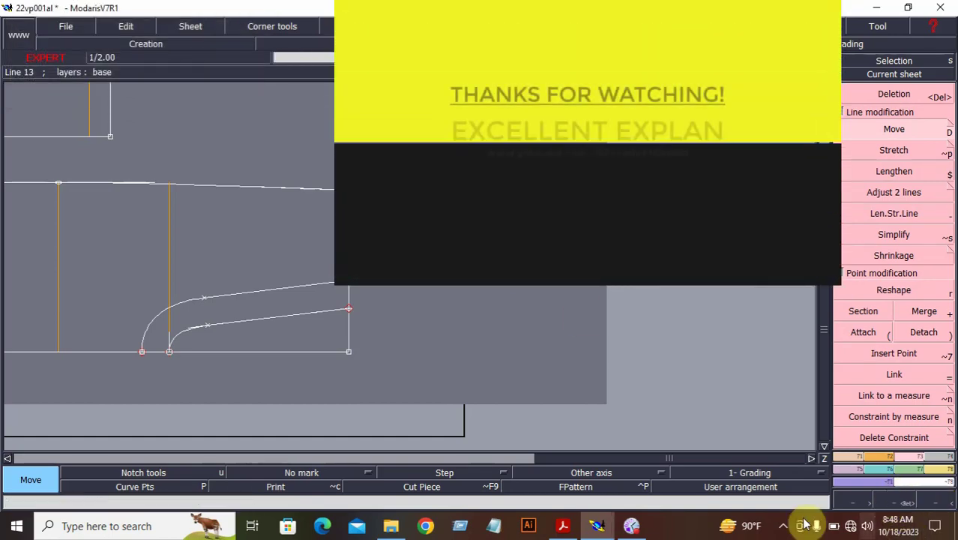
- Look up the sole's 1.5 cm offset in the Acrobat PDF and draw a parallel line 1.5 cm inside the rectangle's left short side
left_click(563, 525)
scroll(518, 450, "down", 5)
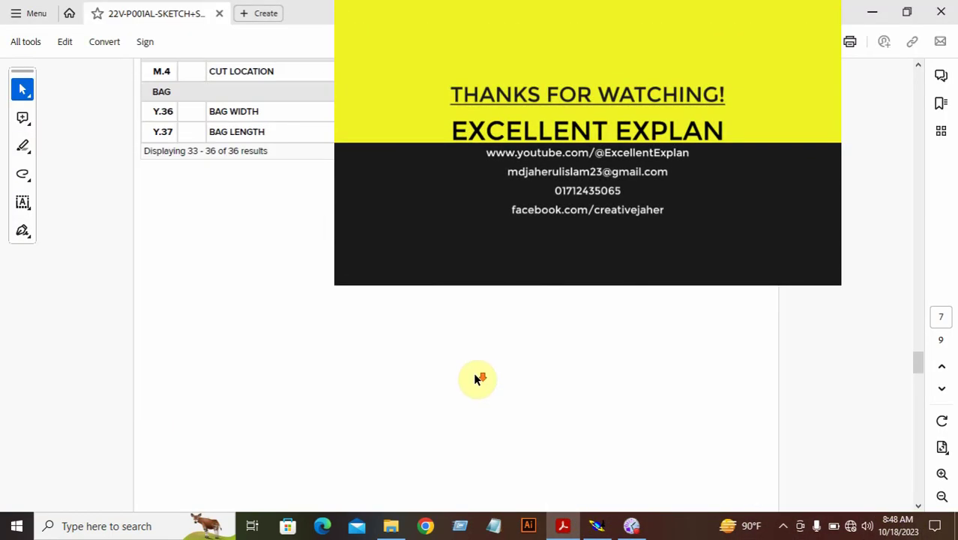
scroll(486, 366, "down", 5)
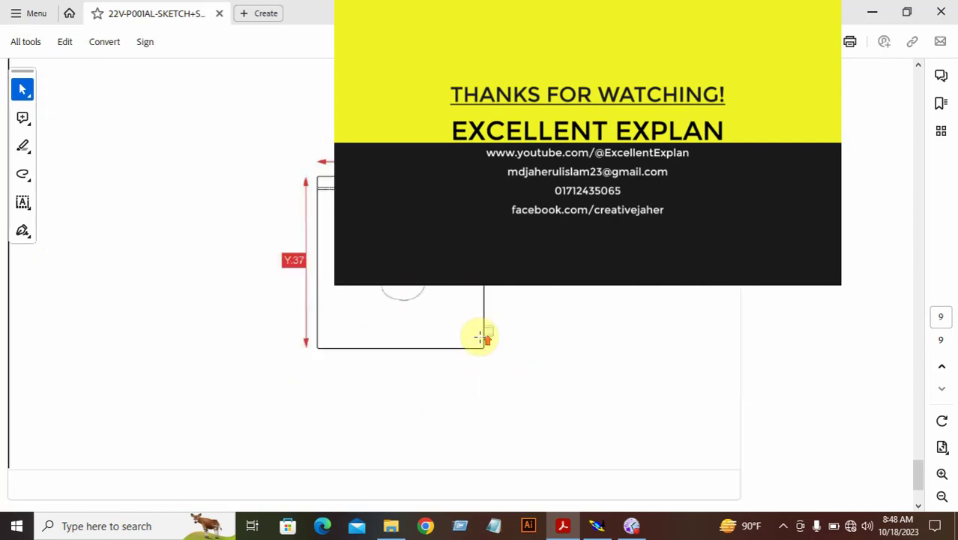
scroll(480, 337, "down", 3)
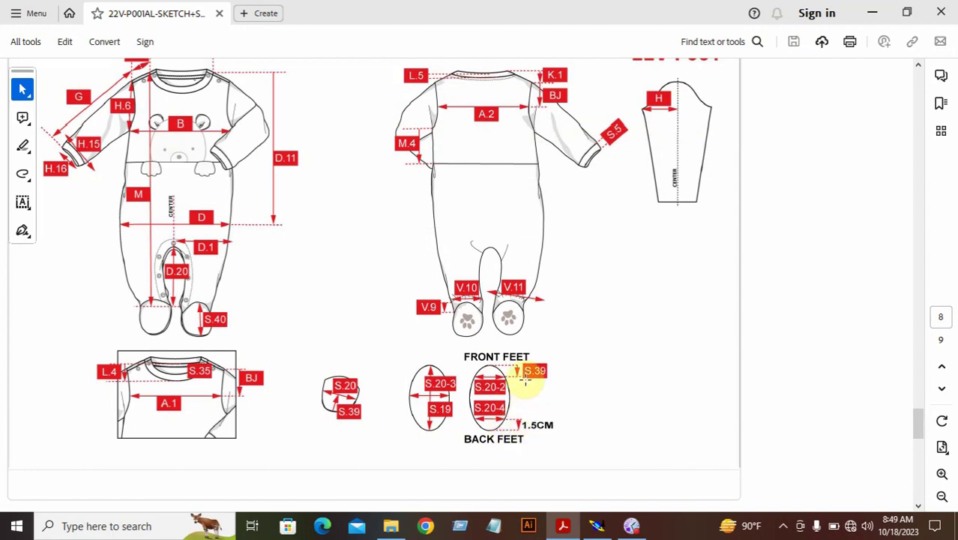
left_click(604, 511)
left_click(854, 456)
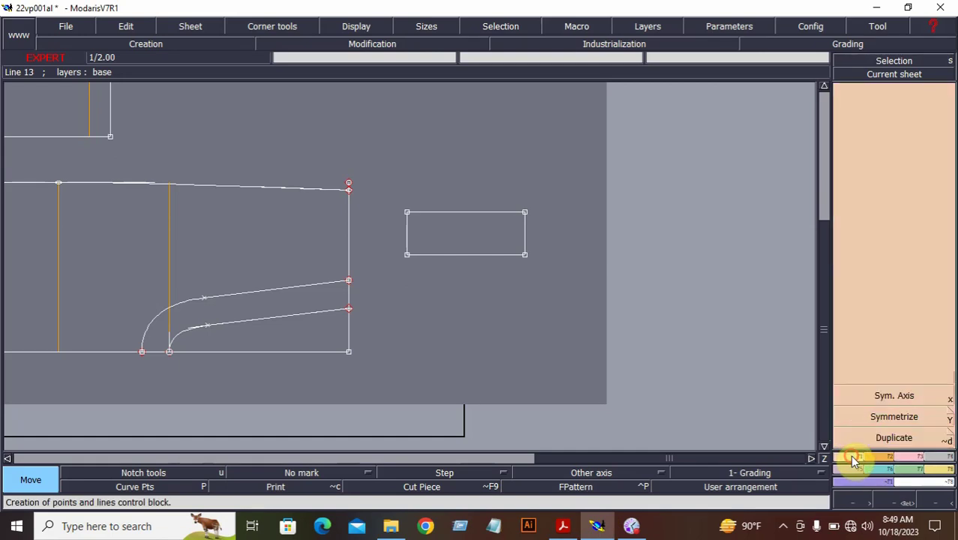
left_click(854, 336)
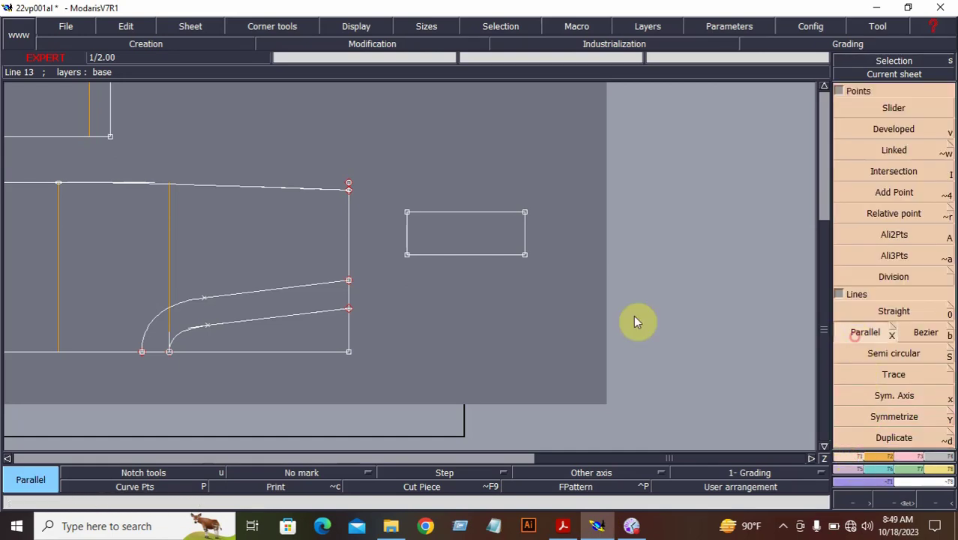
left_click(407, 235)
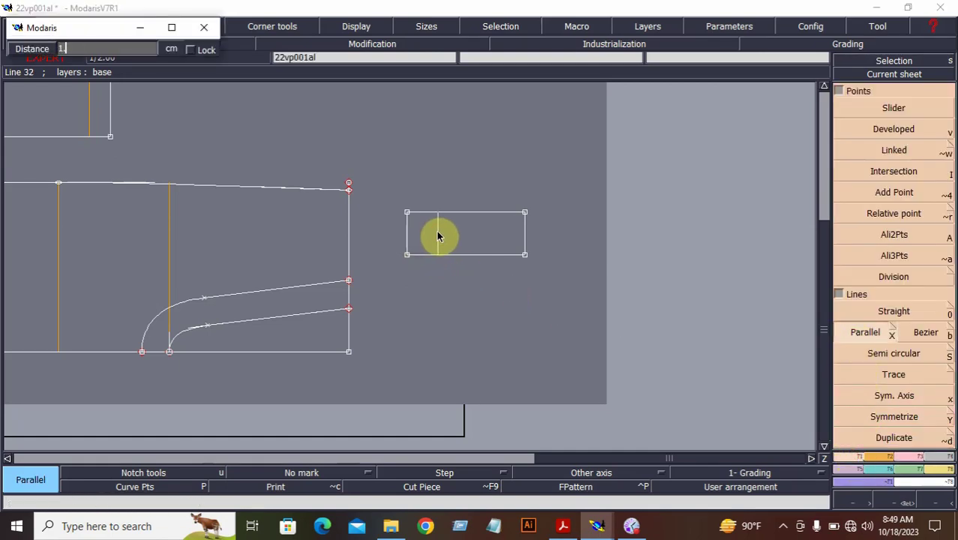
type("1.5")
key("Return")
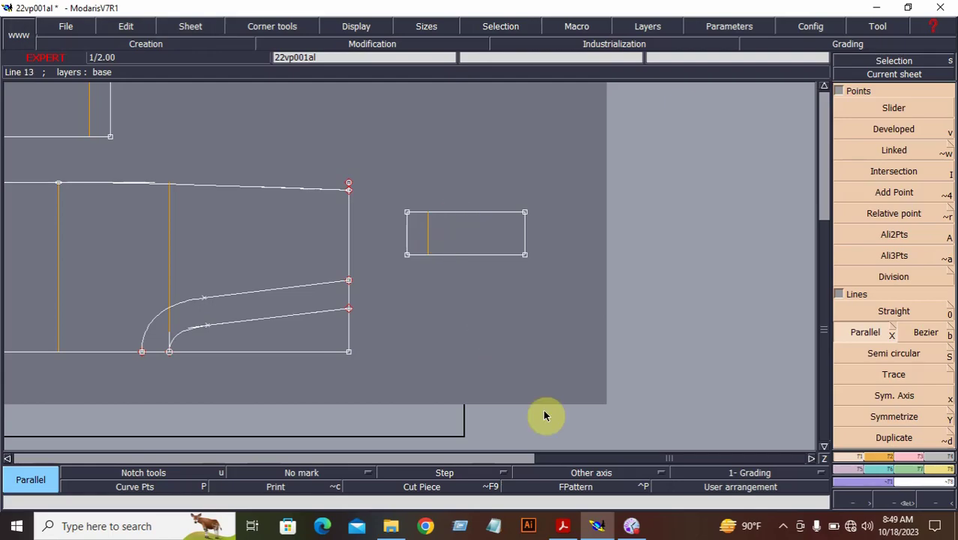
- Look up the S.39 foot width location in the Acrobat PDF and, in Modaris, draw a parallel line 2.6 cm inside the sole rectangle's right short side
left_click(560, 519)
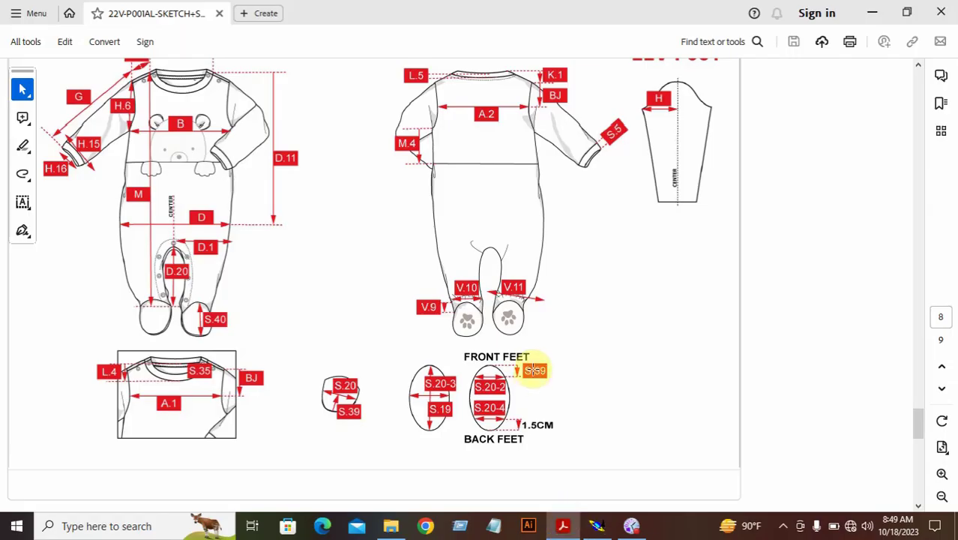
scroll(420, 353, "up", 10)
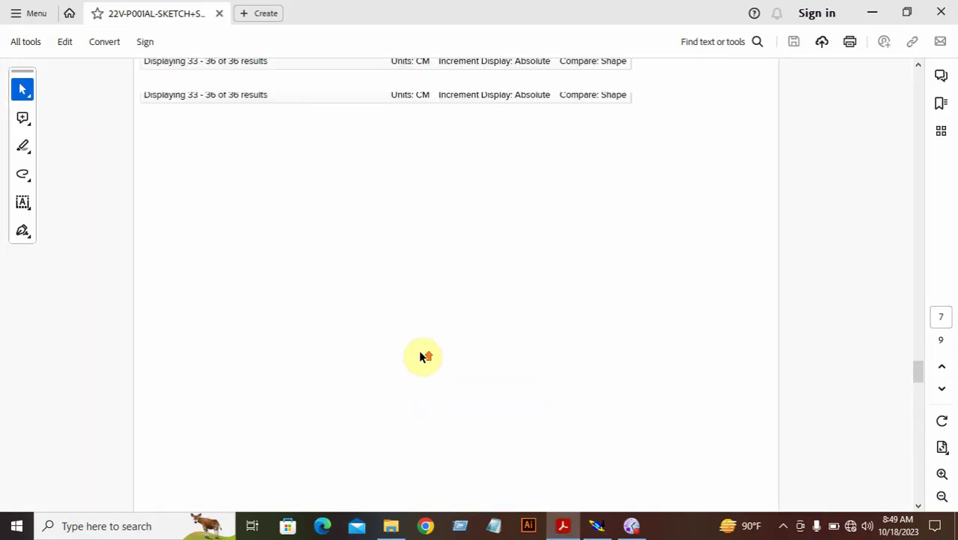
scroll(420, 352, "up", 5)
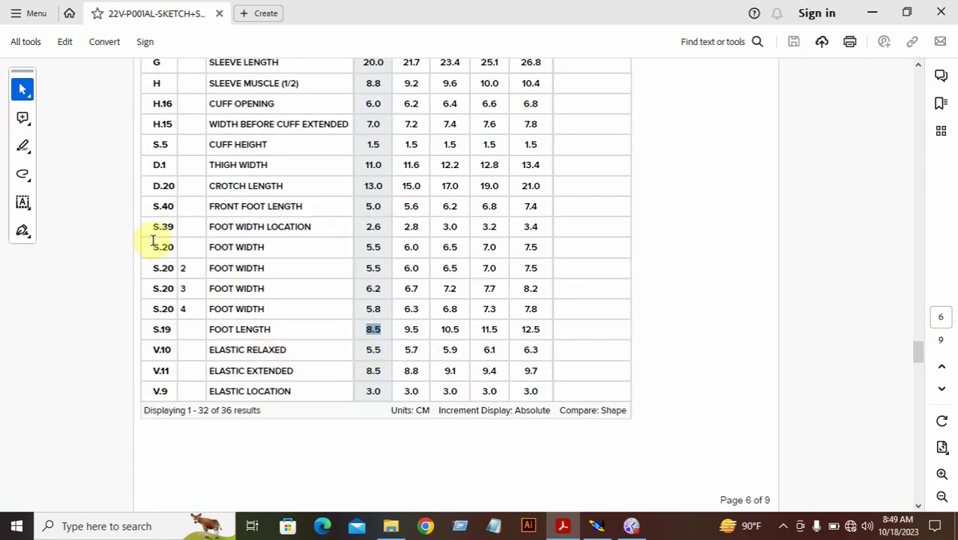
left_click_drag(153, 233, 373, 231)
left_click(384, 231)
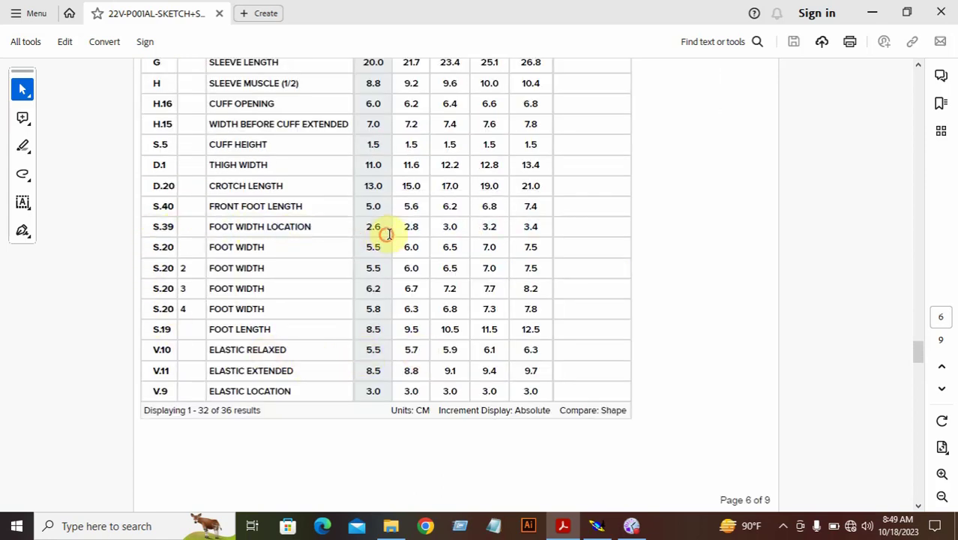
left_click(597, 525)
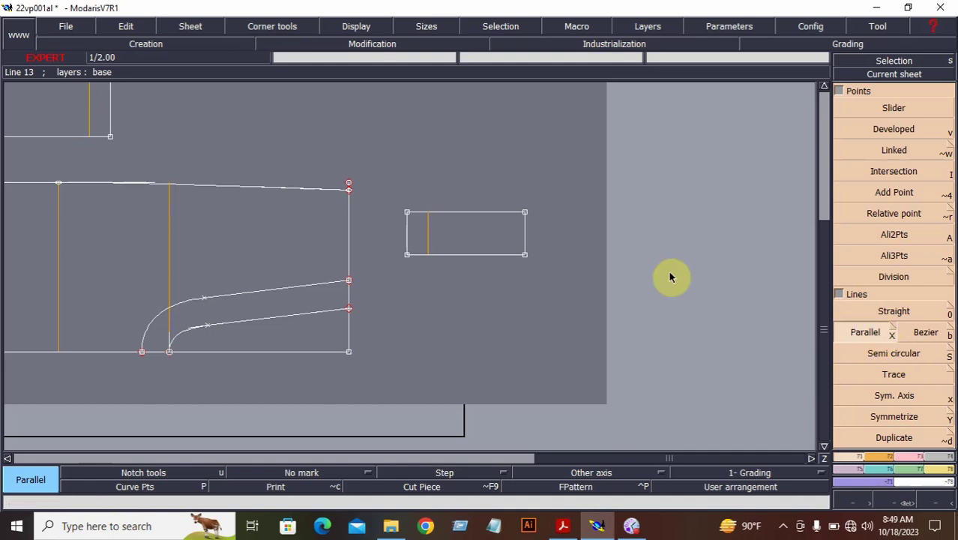
left_click(526, 237)
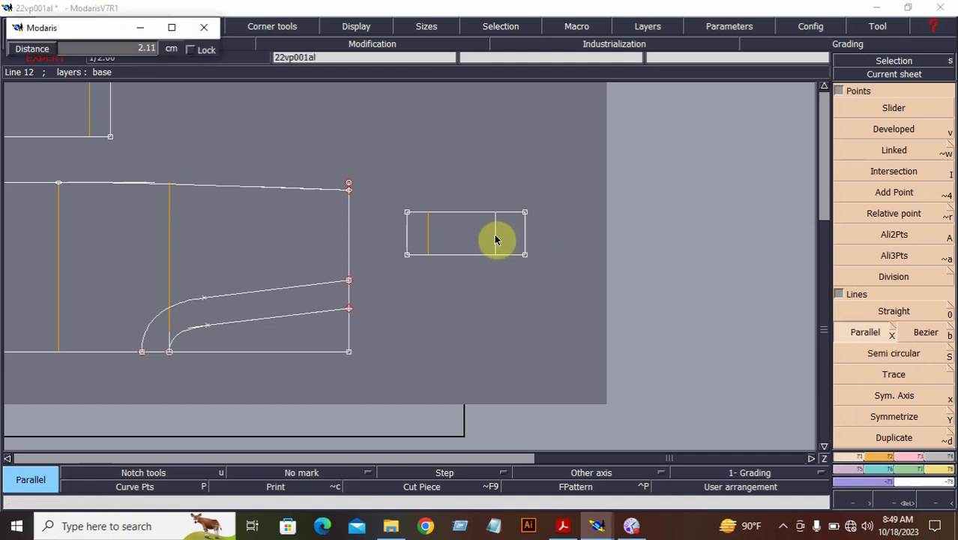
key("Return")
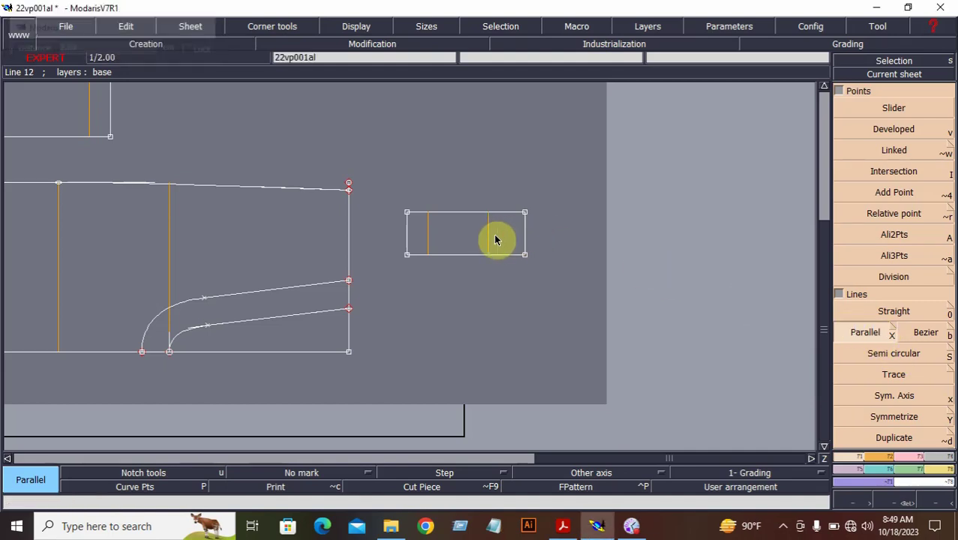
- Switch to the Acrobat PDF and check the back foot drawing's width positions against the S.20 foot width rows in the size chart
left_click(561, 525)
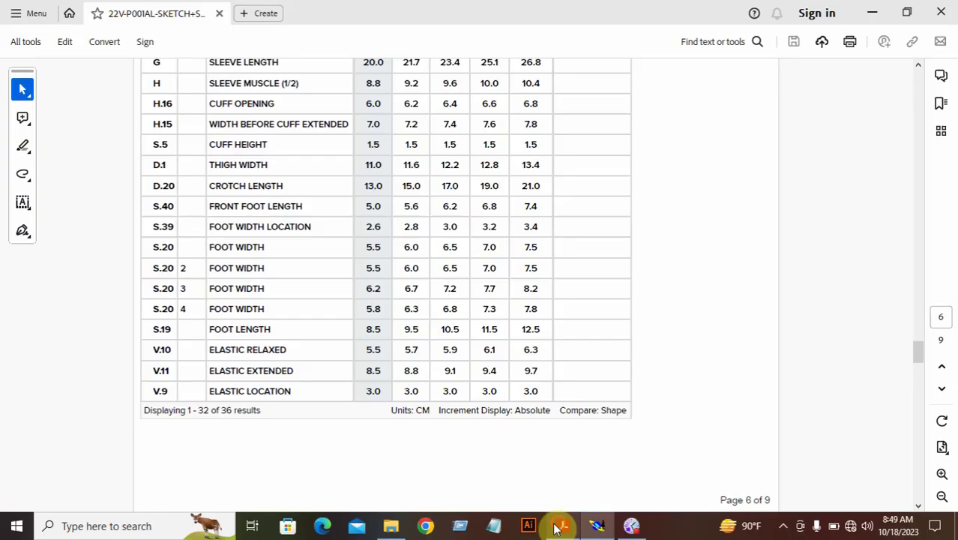
scroll(426, 420, "down", 5)
scroll(416, 408, "down", 6)
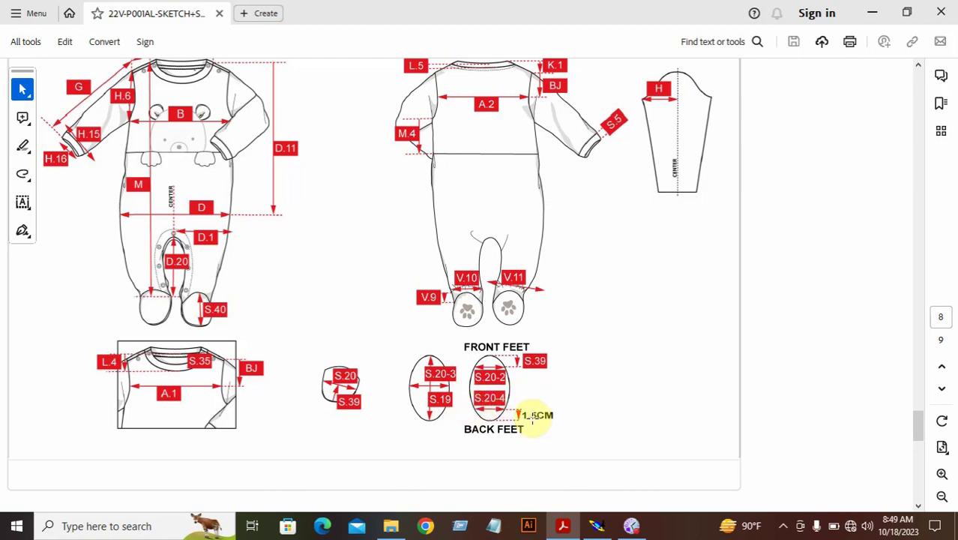
scroll(399, 361, "up", 6)
scroll(398, 357, "up", 10)
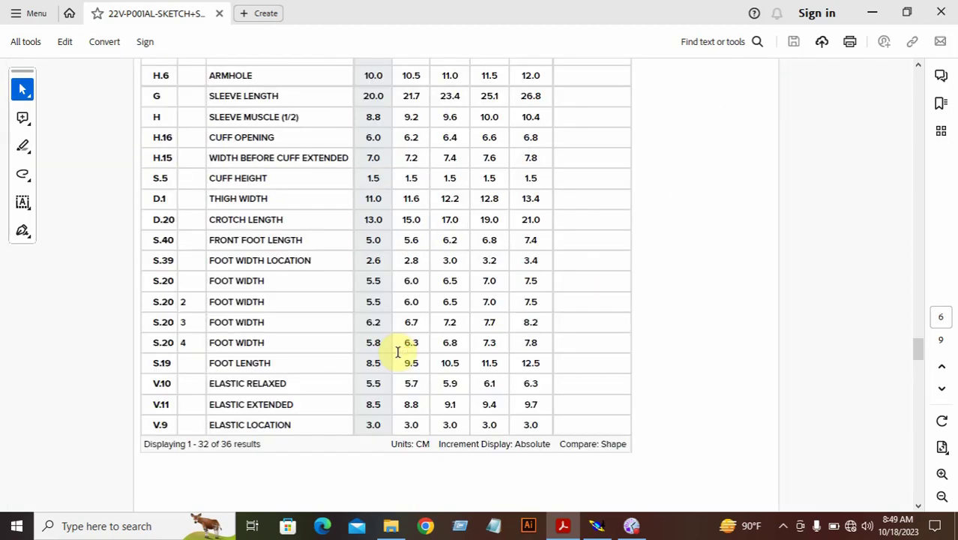
- Check the S.20-4 foot width in the specification, and in Modaris start a developed point at the bottom of the small rectangle's left guide line
left_click_drag(150, 344, 379, 325)
left_click(282, 346)
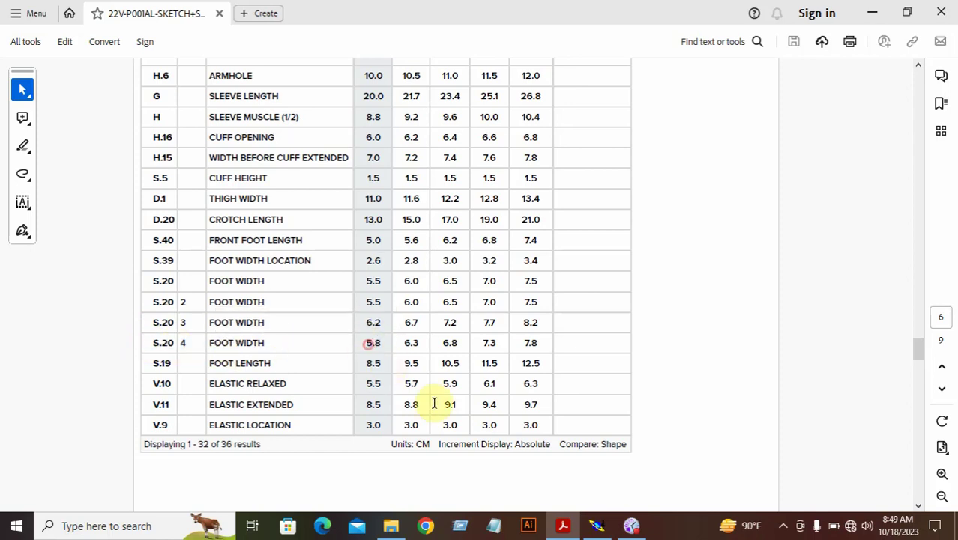
left_click(596, 526)
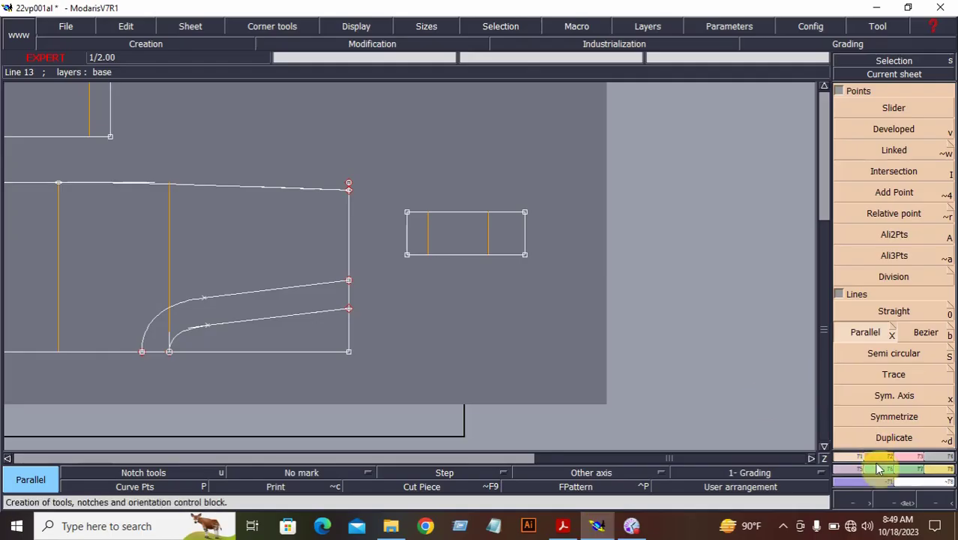
left_click(894, 502)
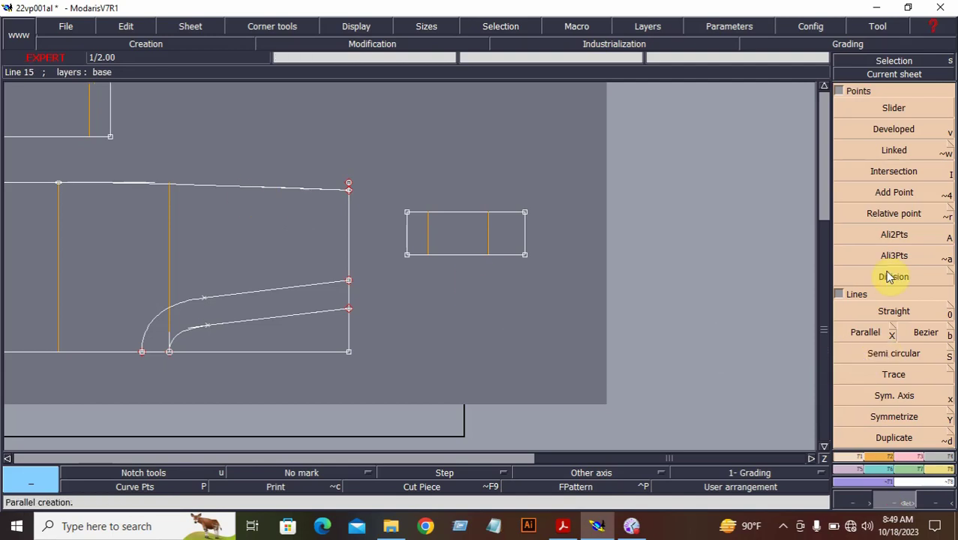
left_click(887, 129)
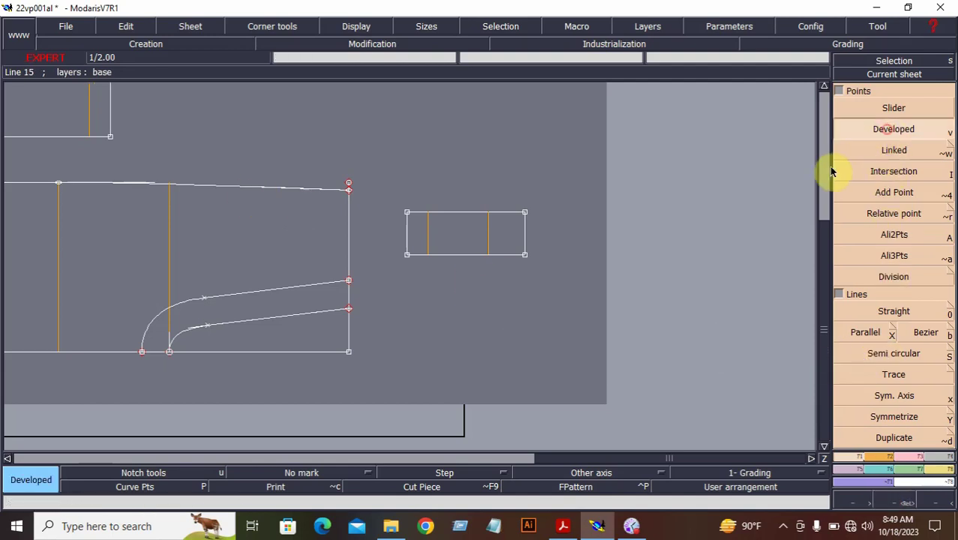
left_click(432, 250)
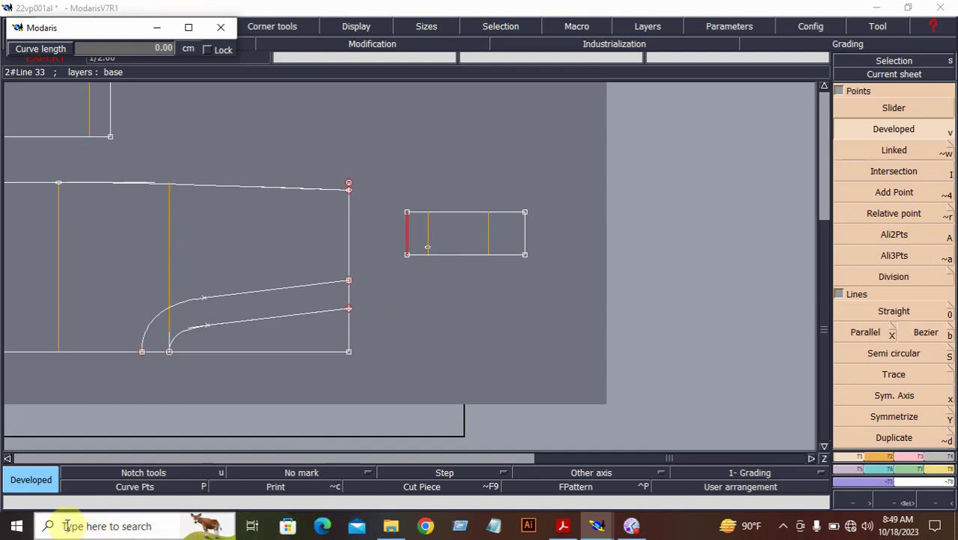
- Find and open the Windows Calculator
left_click(18, 526)
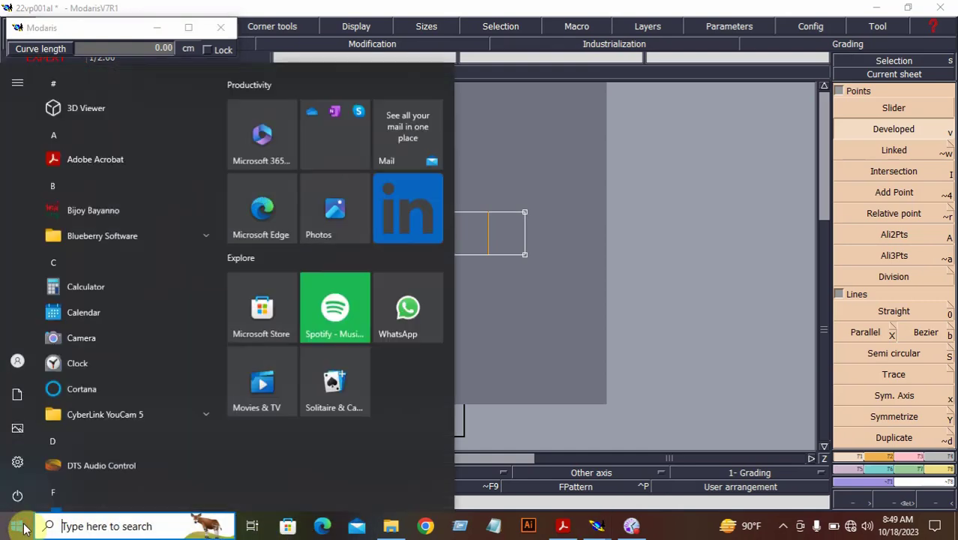
type("z")
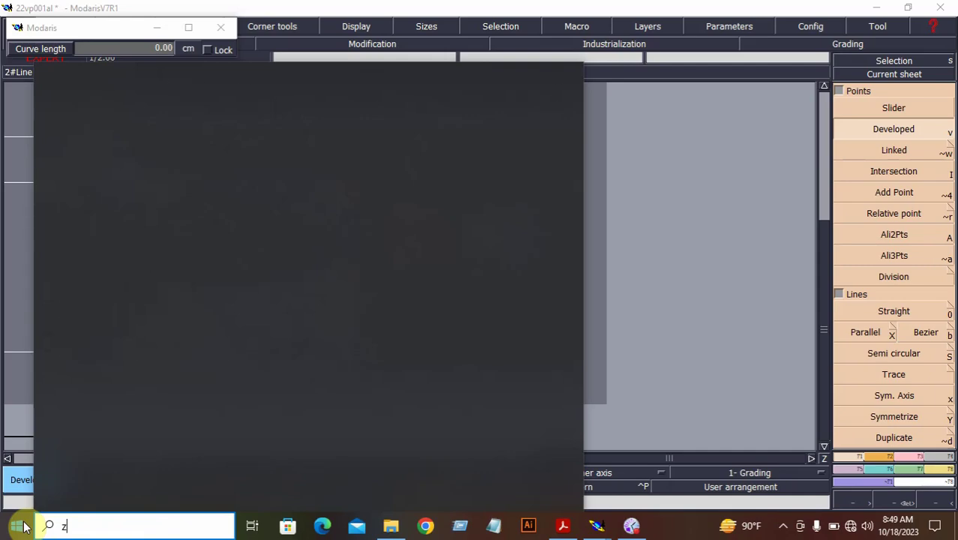
key("BackSpace")
type("c")
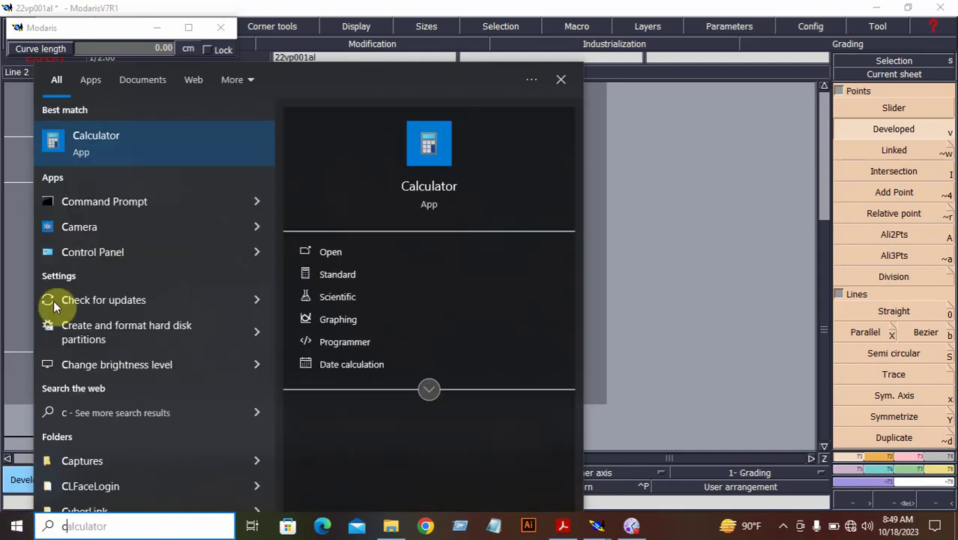
left_click(110, 156)
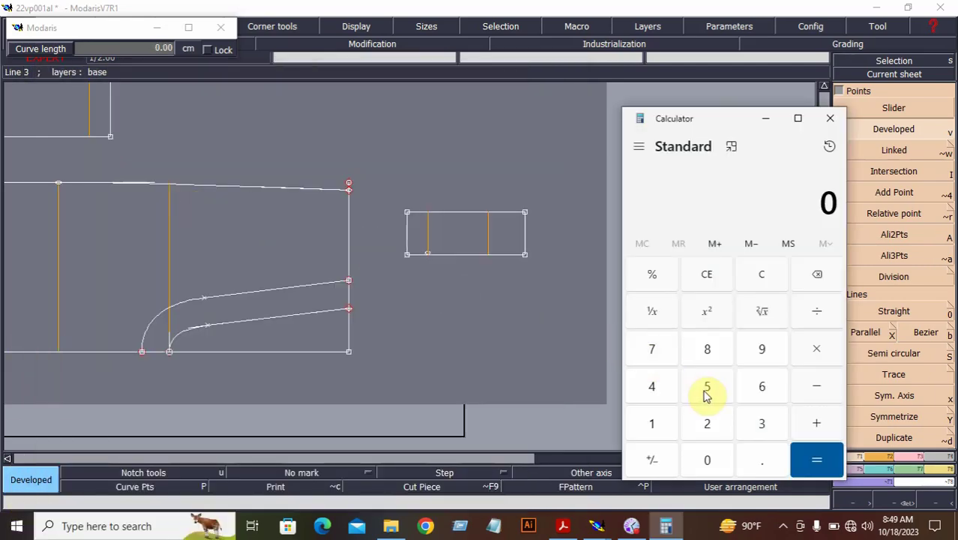
- Divide 5.8 by 2 and place the developed point on the left guide line with a curve length of -2.9 cm
left_click(707, 386)
left_click(762, 460)
left_click(707, 349)
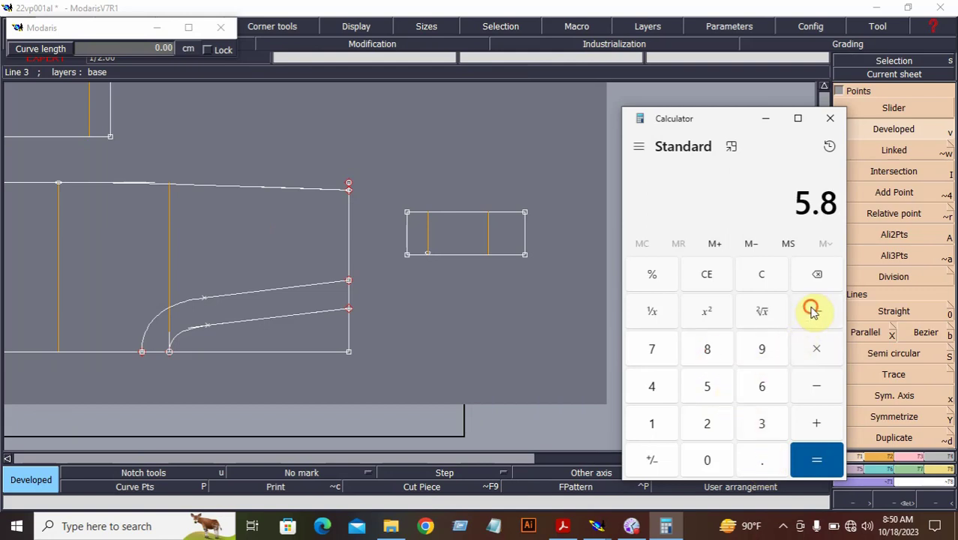
left_click(814, 310)
left_click(707, 423)
left_click(817, 460)
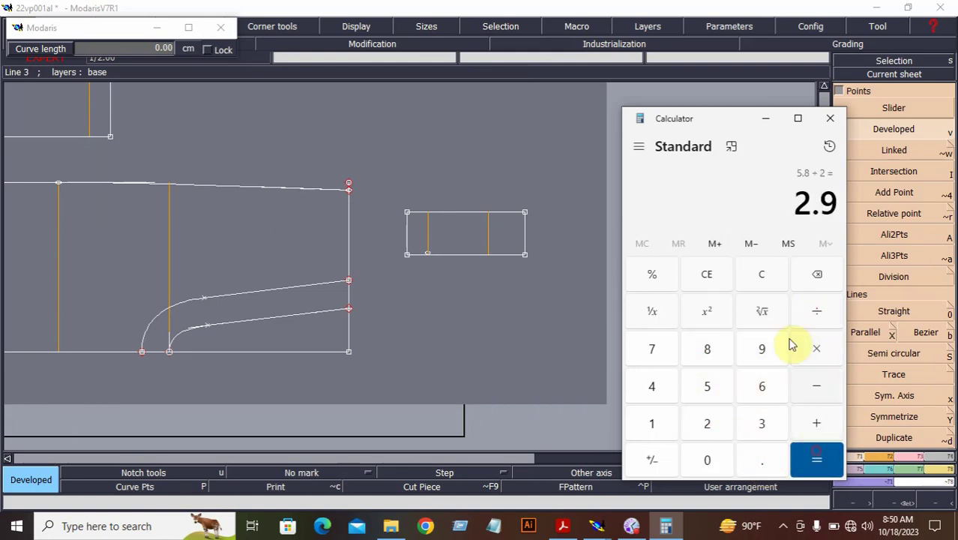
left_click(765, 118)
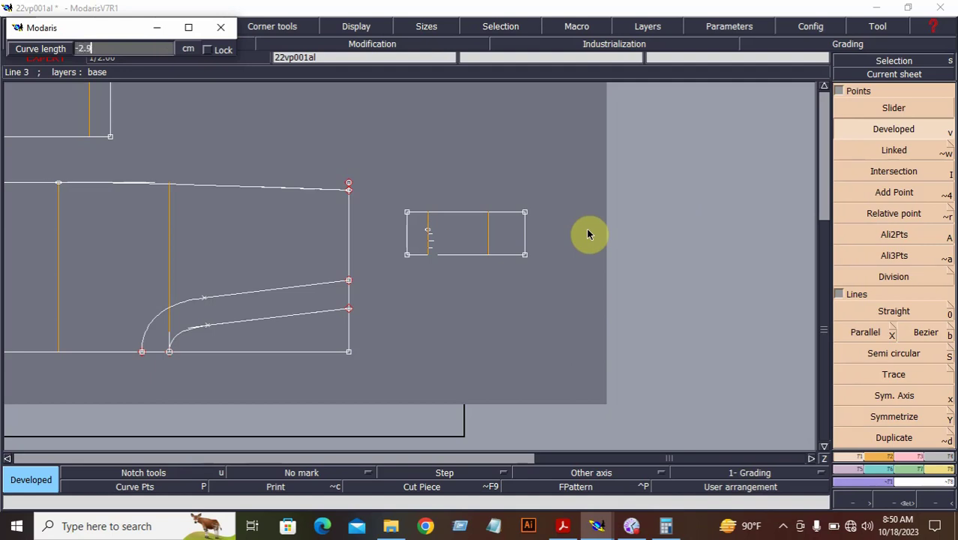
key("Return")
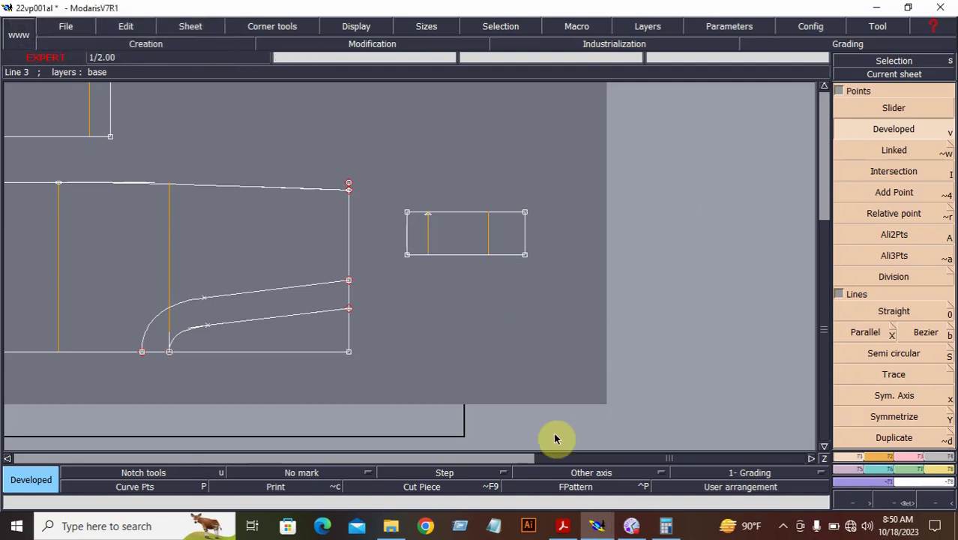
- In the Acrobat specification, examine the foot diagram and the S.20-2 foot width row of the measurement table
left_click(563, 526)
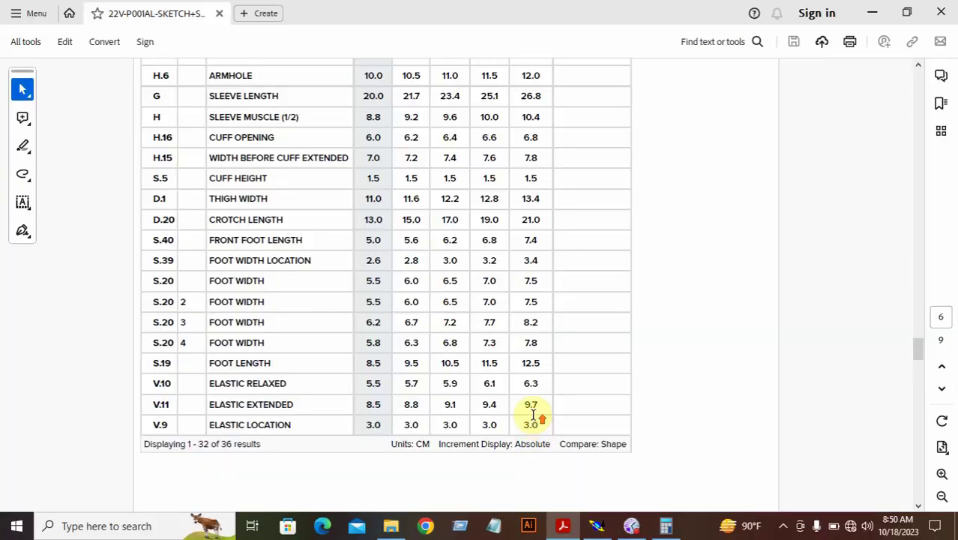
scroll(543, 418, "down", 10)
scroll(545, 420, "down", 5)
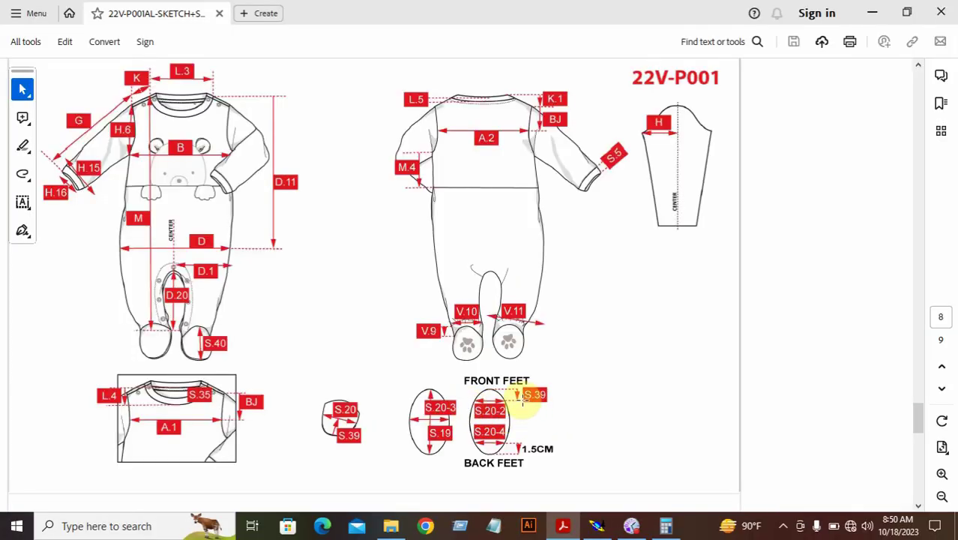
scroll(375, 375, "up", 5)
scroll(377, 377, "up", 8)
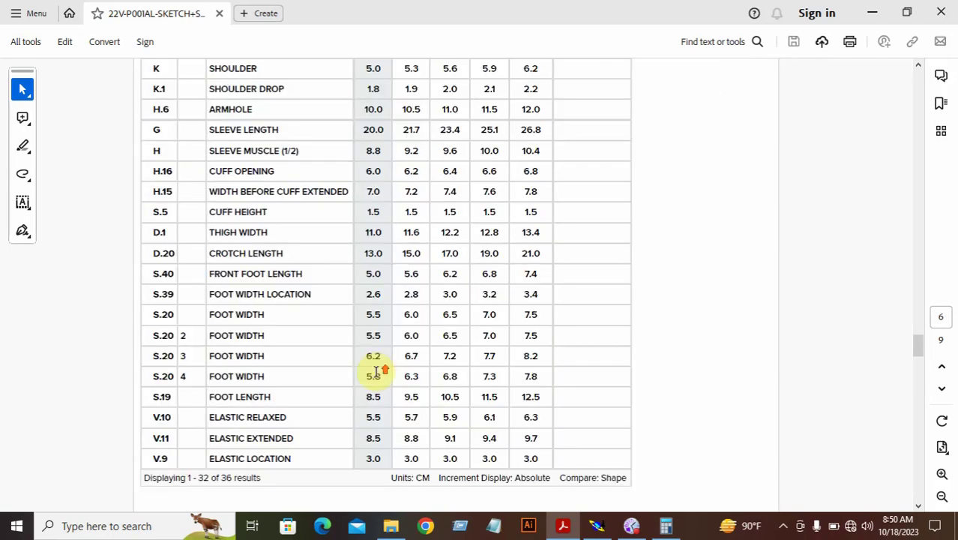
left_click_drag(151, 338, 313, 334)
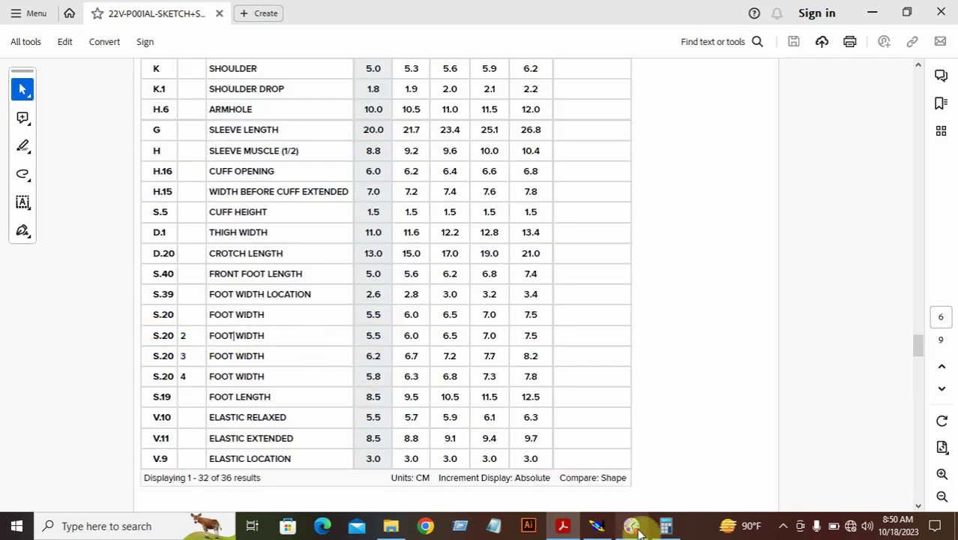
mouse_move(625, 534)
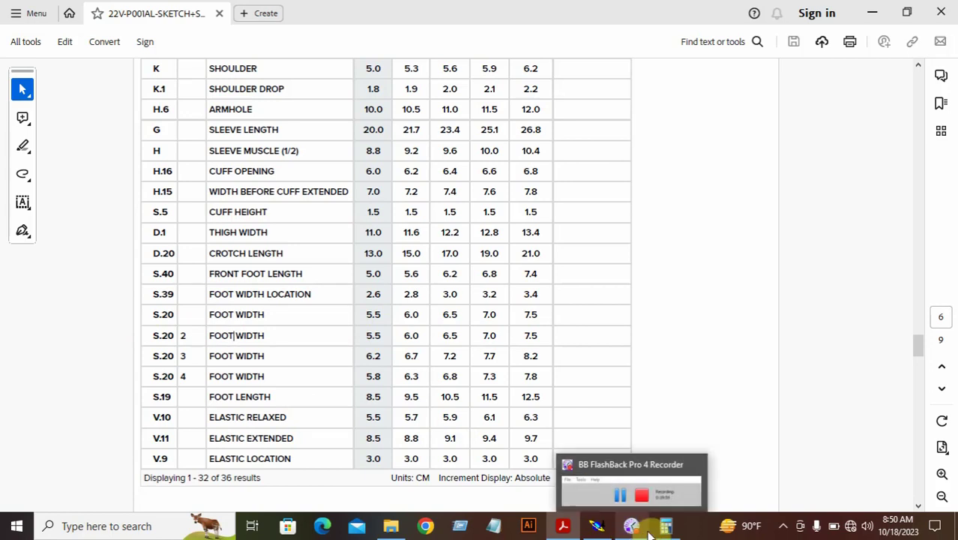
- Back in Modaris, place a developed point on the rectangle's right guide line with a curve length of 2.75 cm
left_click(597, 525)
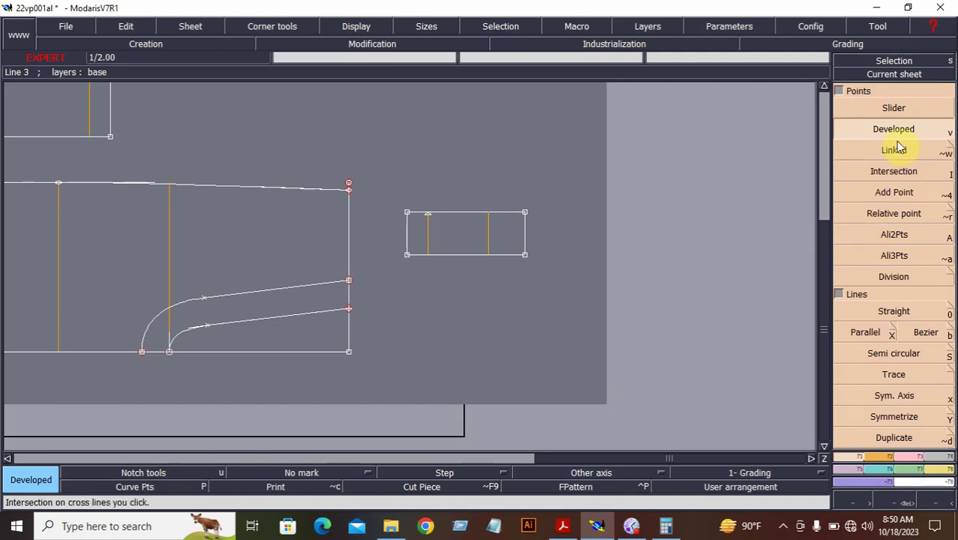
left_click(490, 255)
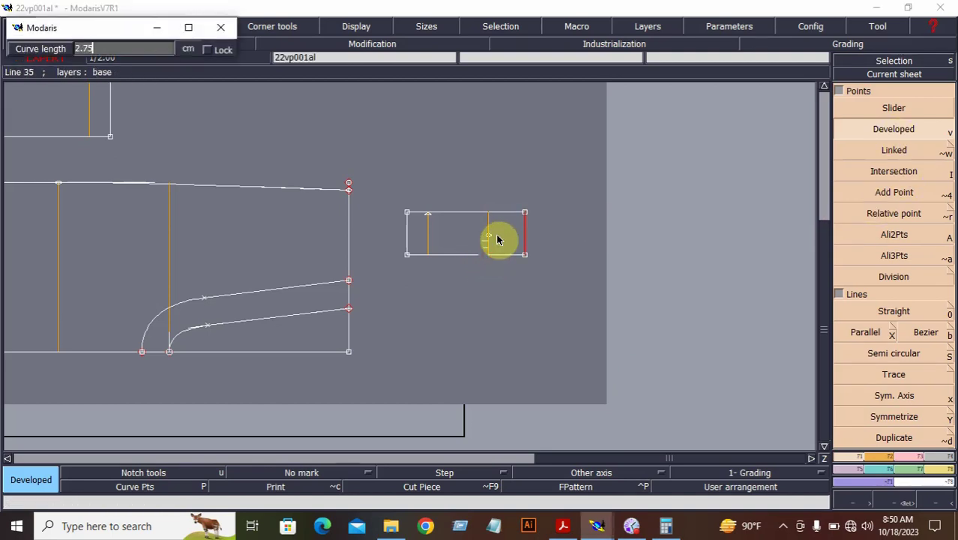
key("Return")
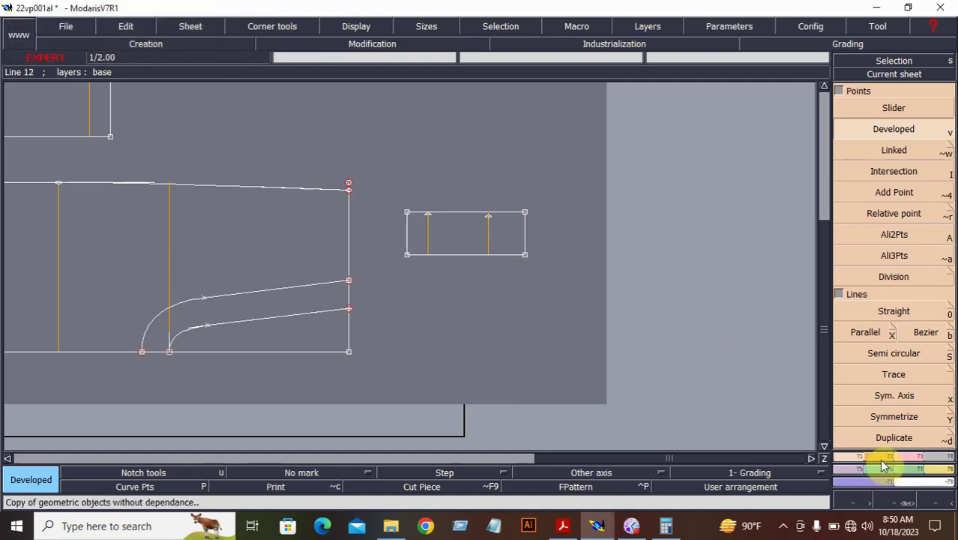
- Draw a Bezier curve between the rectangle's two lower corners, through both developed points and a mid-point on its upper edge
left_click(899, 500)
left_click_drag(353, 197, 574, 285)
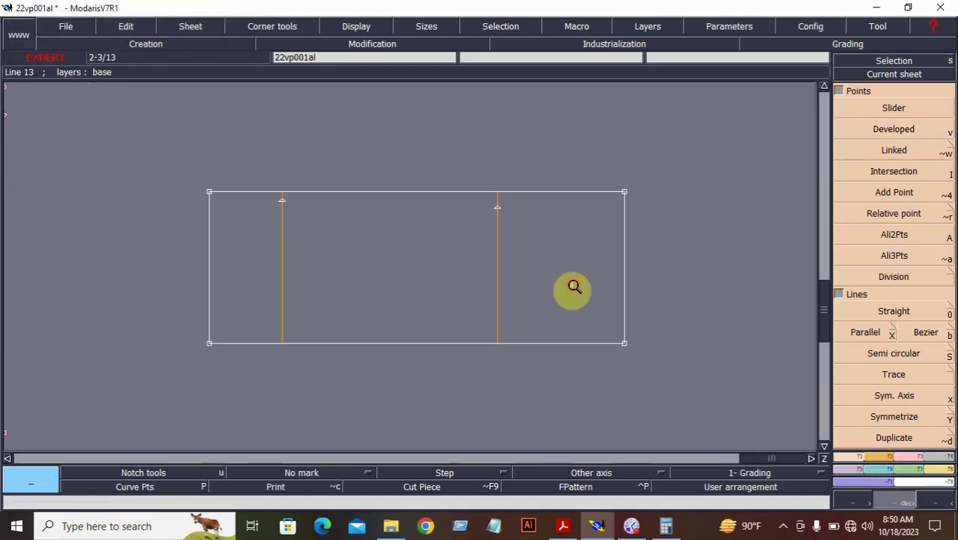
left_click(924, 331)
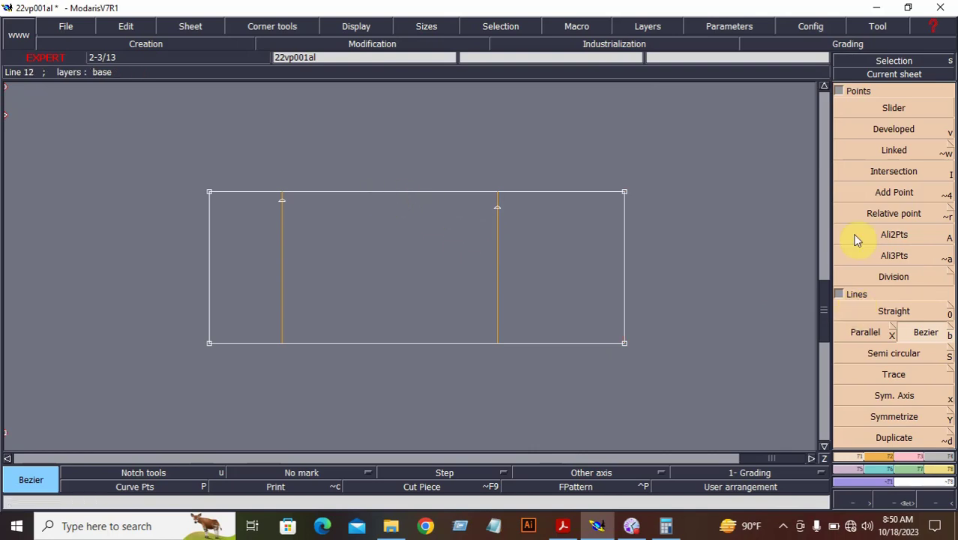
left_click(210, 345)
left_click(283, 201)
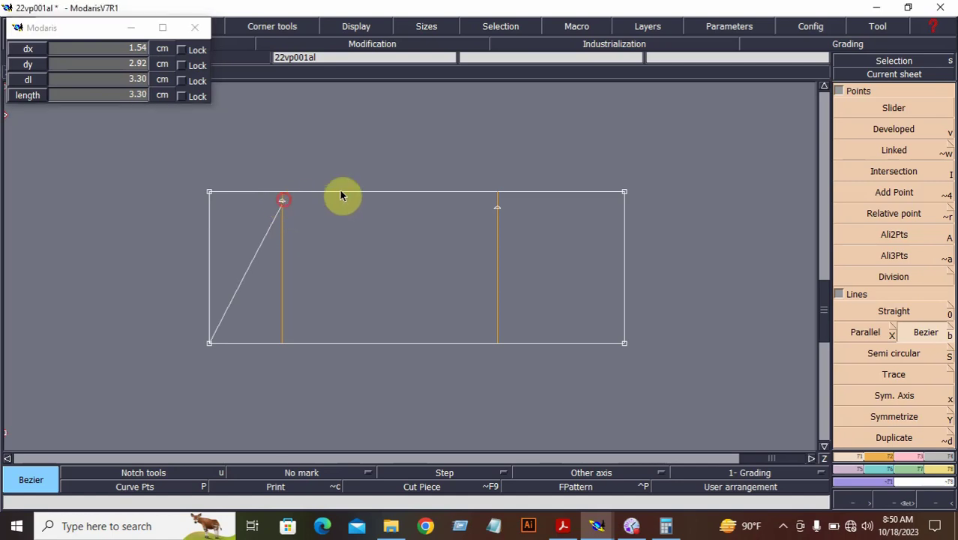
left_click(406, 192)
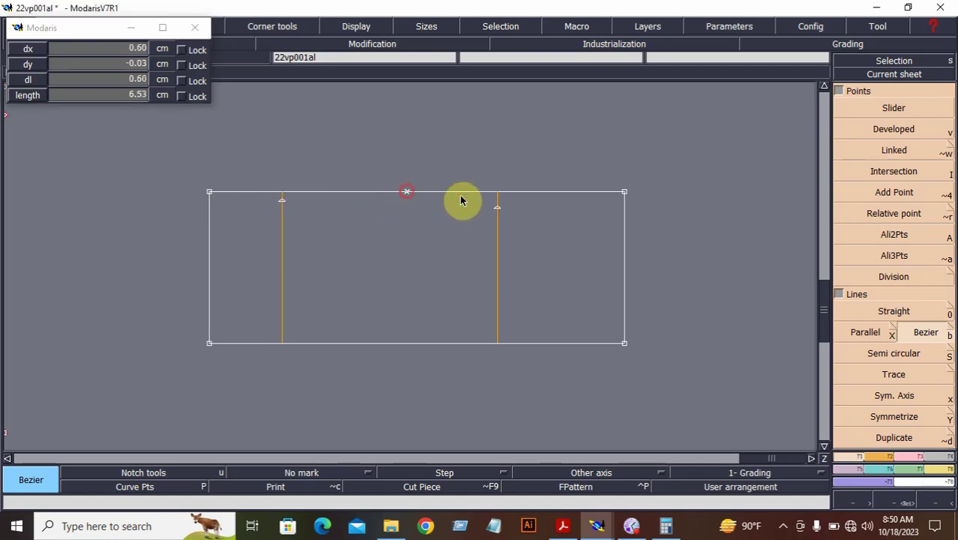
left_click(498, 208)
right_click(626, 344)
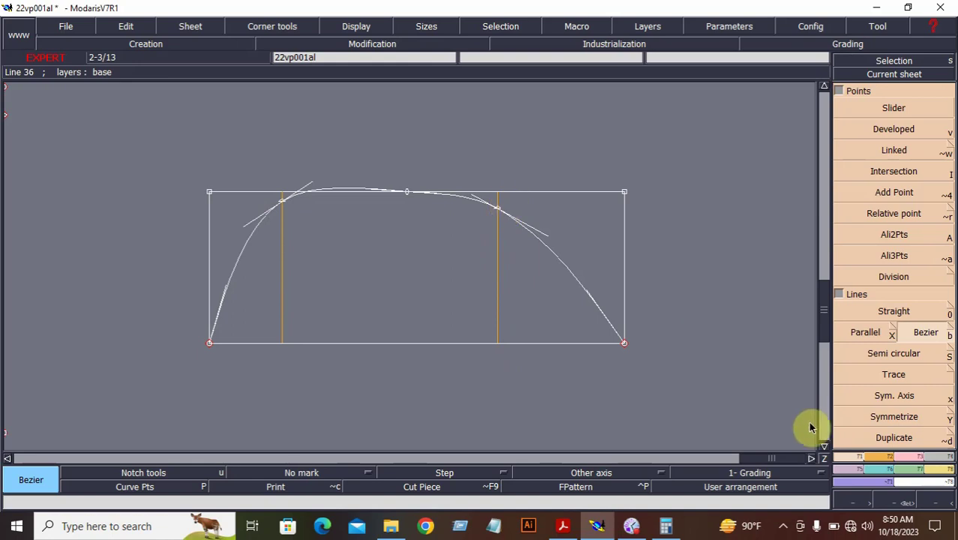
- Reshape the curve's tangents at both lower corners and both developed points into a rounded half-sole outline inside the rectangle
left_click(916, 457)
left_click(879, 291)
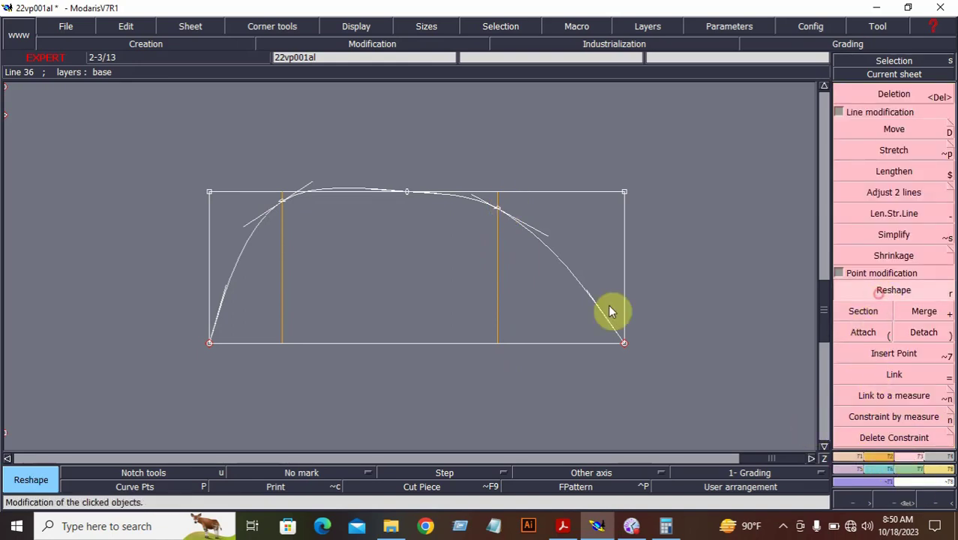
left_click(226, 286)
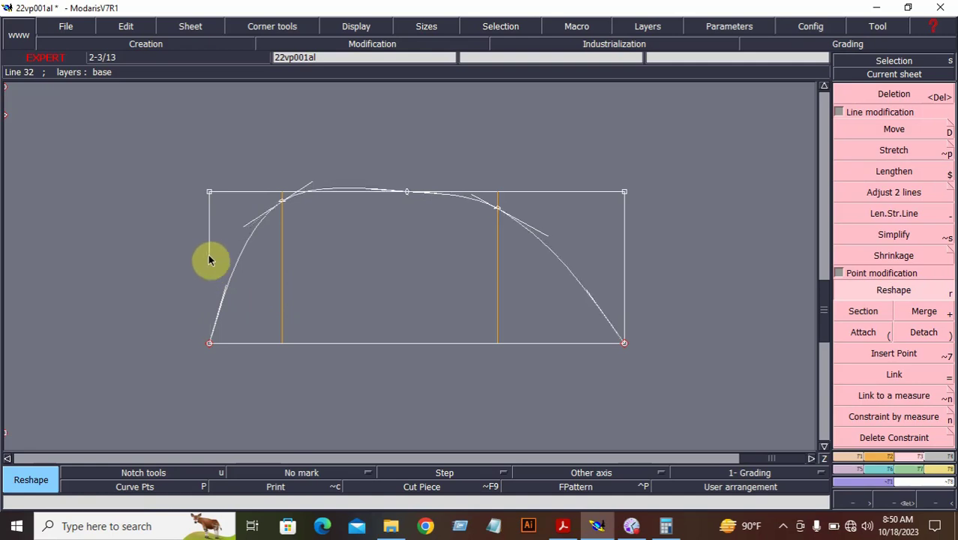
left_click(238, 217)
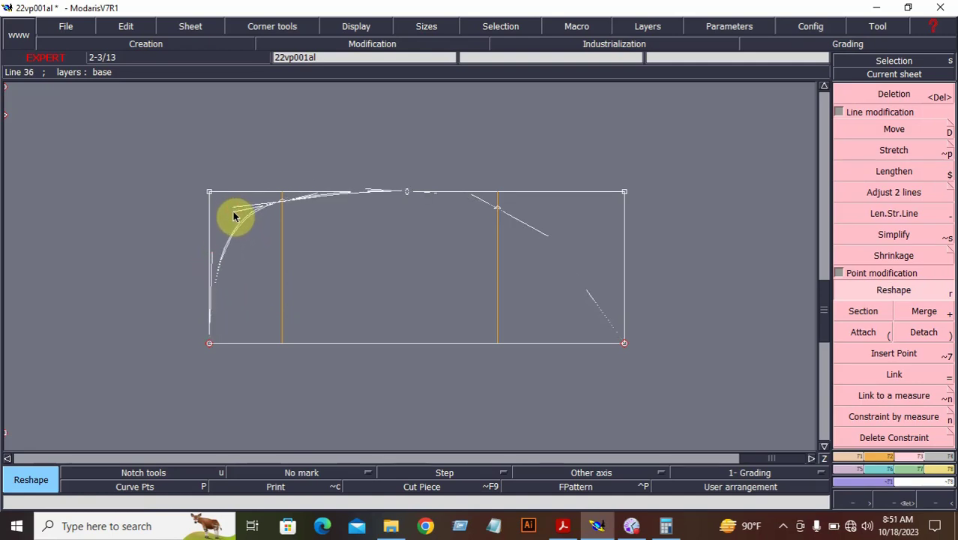
left_click(231, 220)
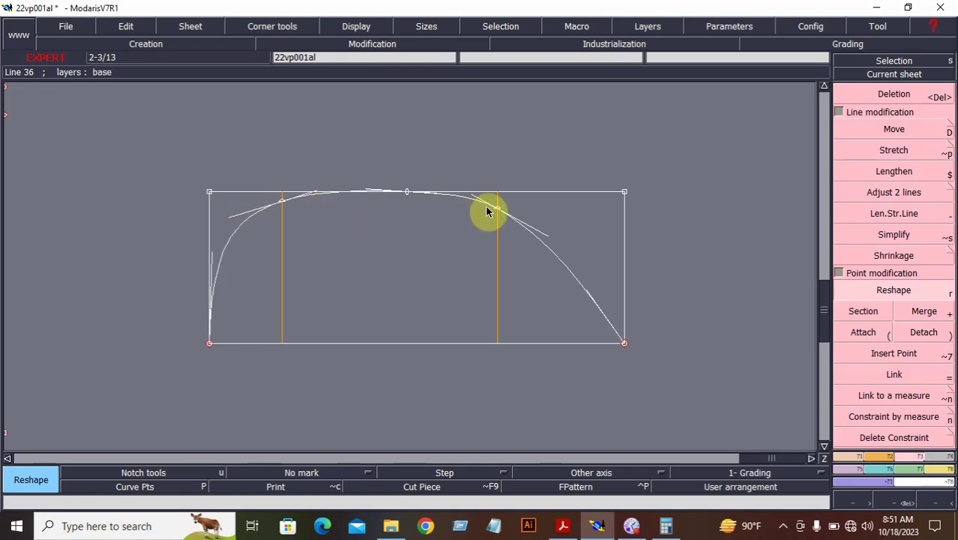
left_click(623, 260)
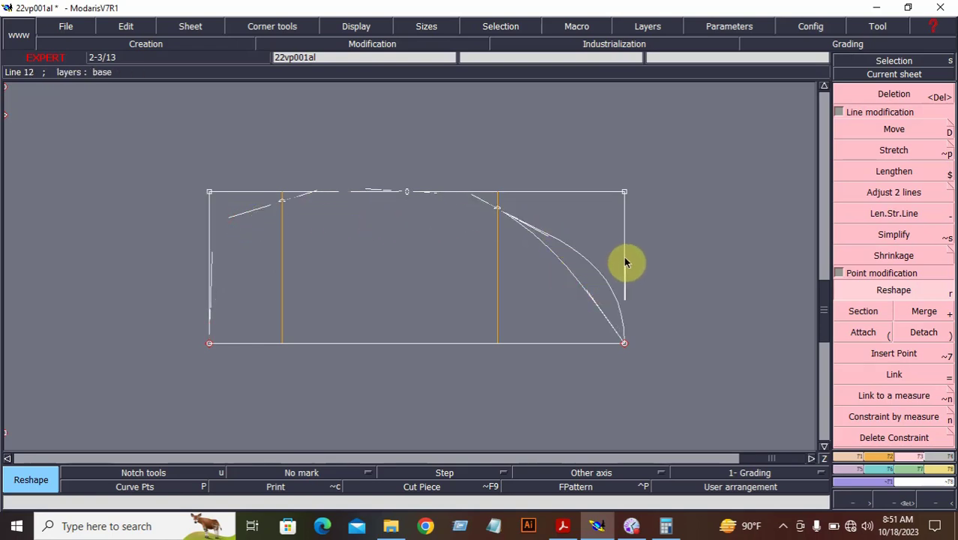
left_click(545, 228)
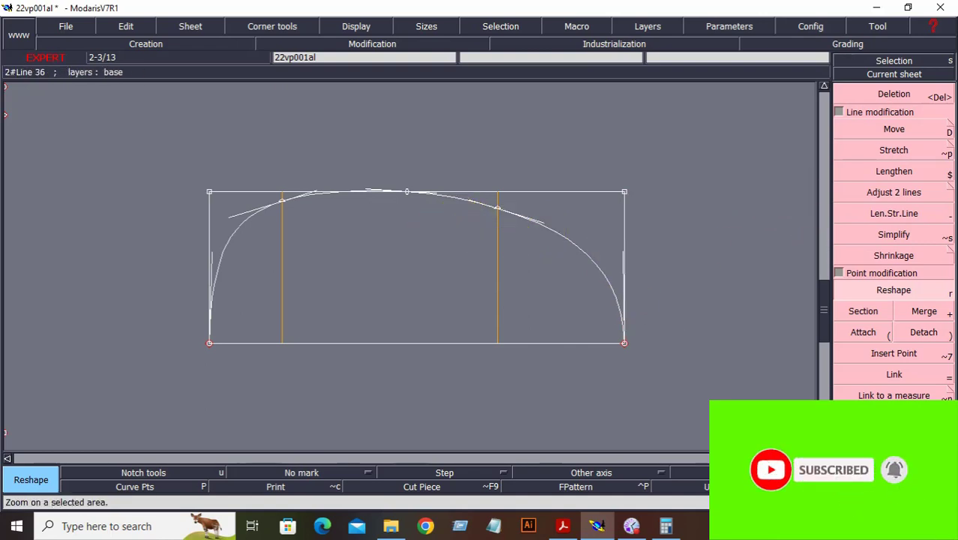
- Reshape the tangent at the curve's middle point so the crest follows the rectangle's upper edge
left_click(161, 135)
left_click(653, 373)
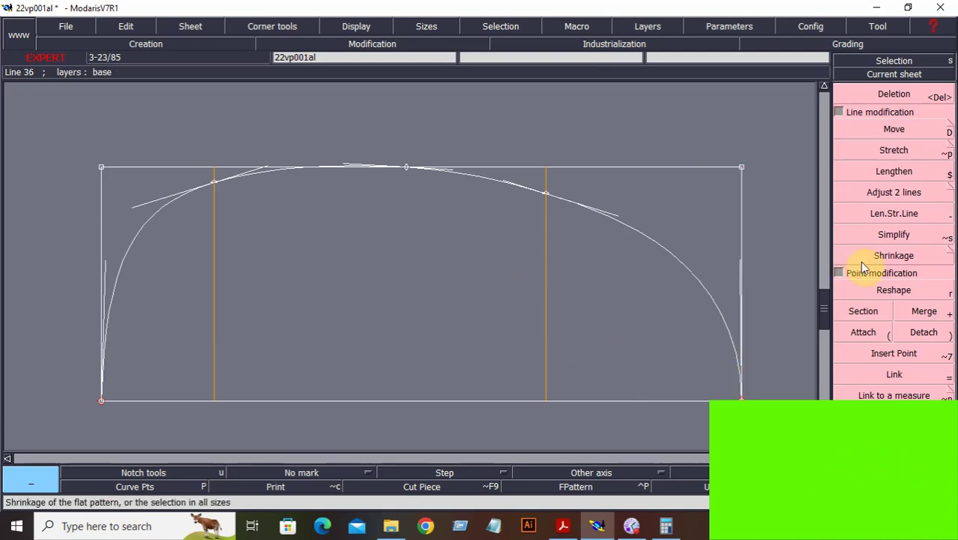
left_click(878, 289)
left_click(347, 165)
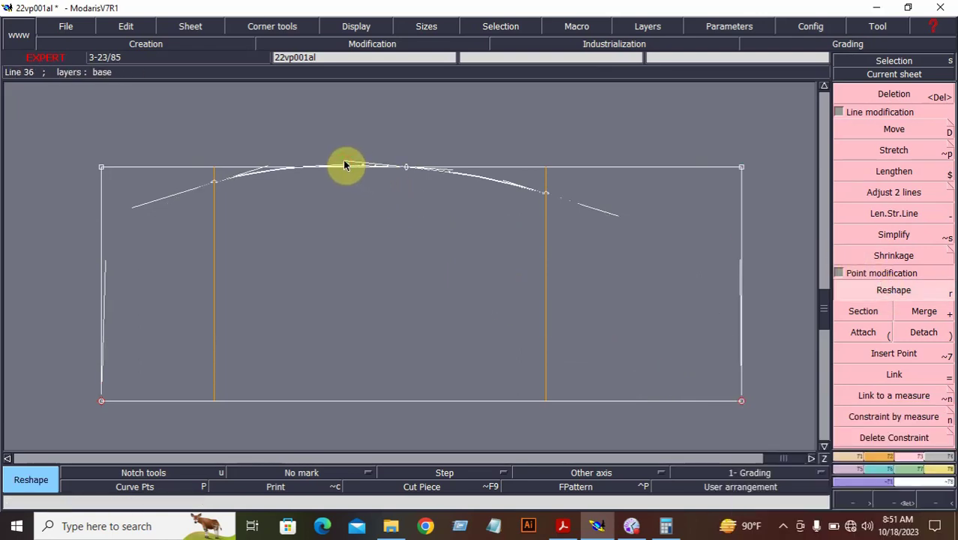
left_click(344, 162)
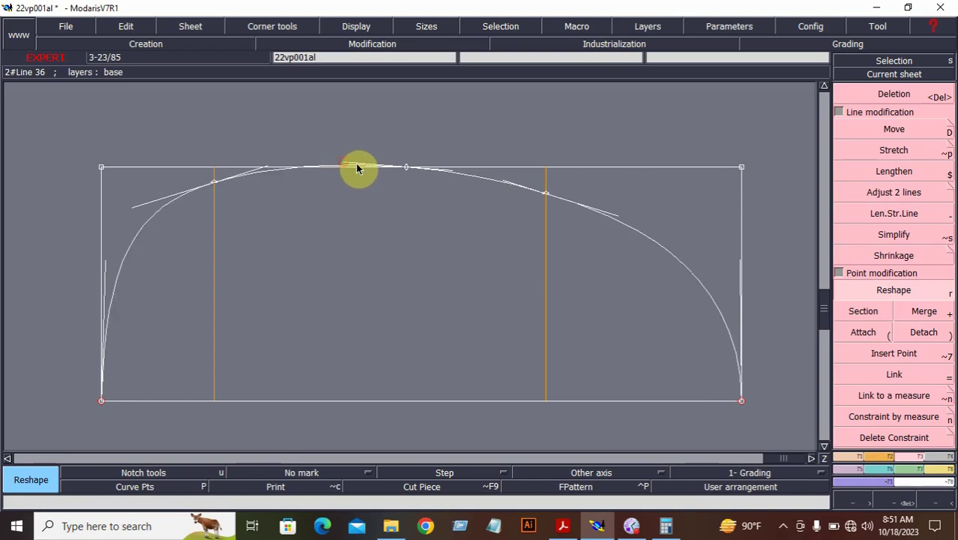
- Reshape the curve's tangents at the left developed point and lower-left corner so that end of the sole outline becomes fuller and rounder
left_click(257, 166)
left_click(104, 260)
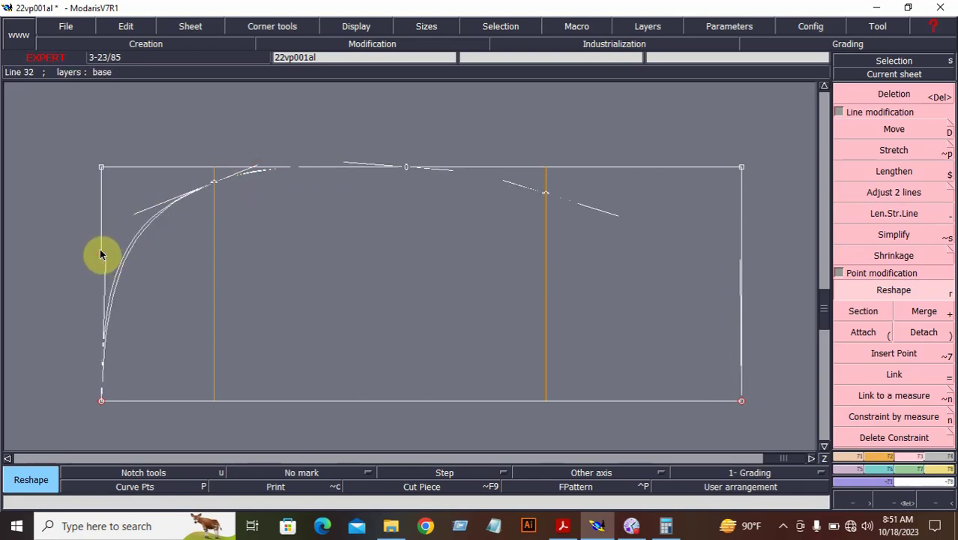
left_click(104, 231)
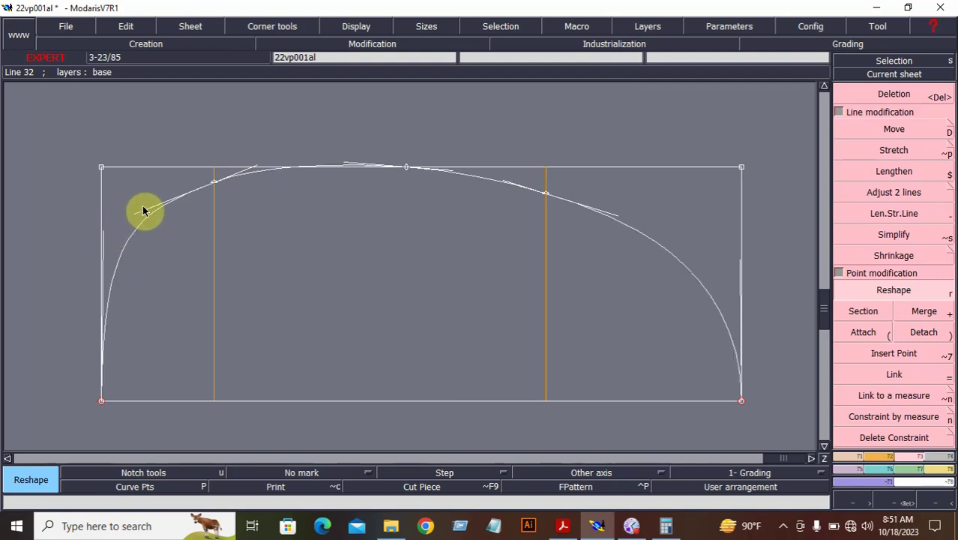
left_click(140, 212)
left_click(138, 209)
left_click(138, 210)
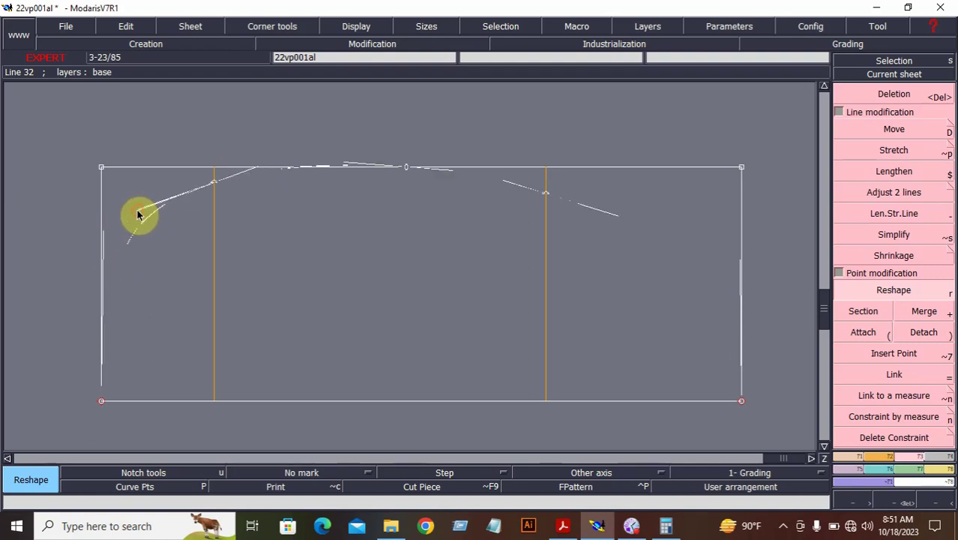
left_click(135, 215)
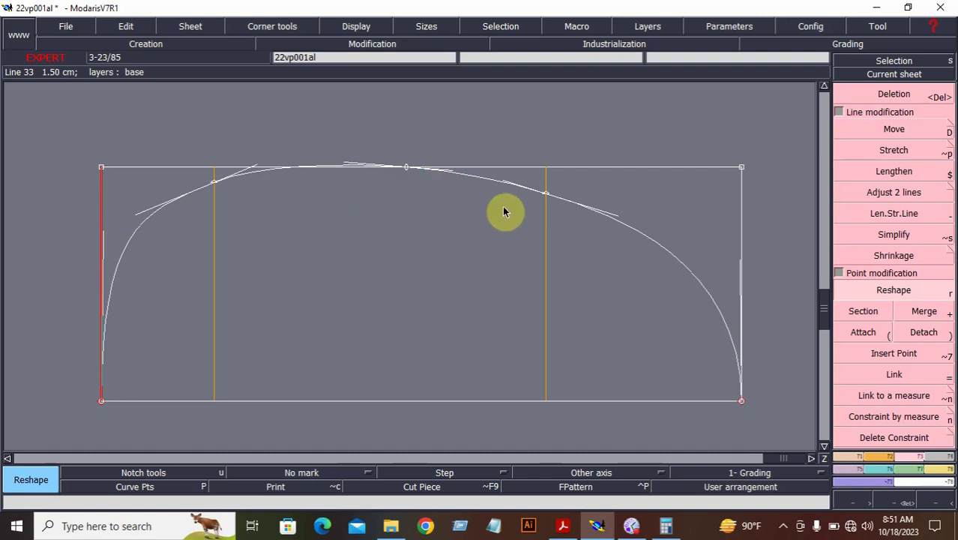
- Switch to the specification PDF and check the foot sketch and the front foot length (S.40) for size 0M-1M
left_click(941, 504)
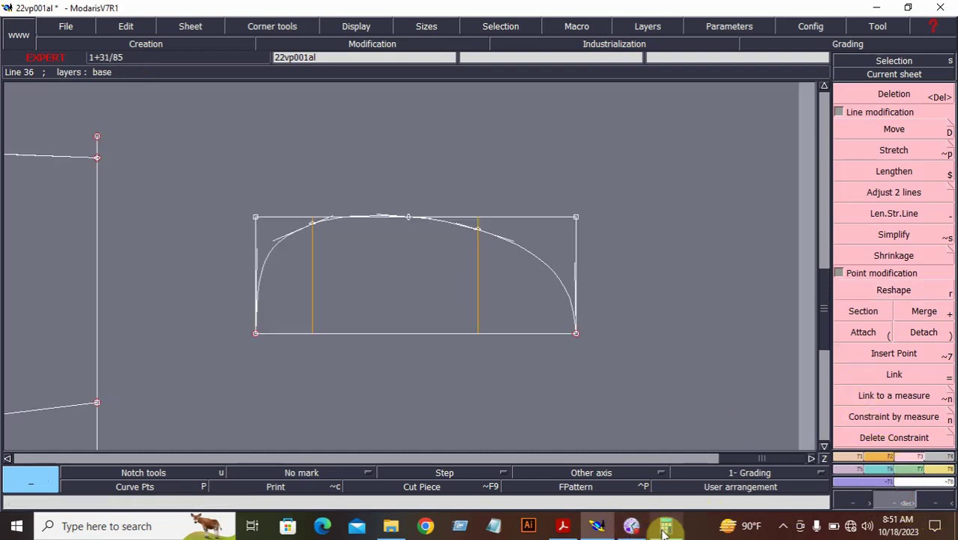
left_click(563, 525)
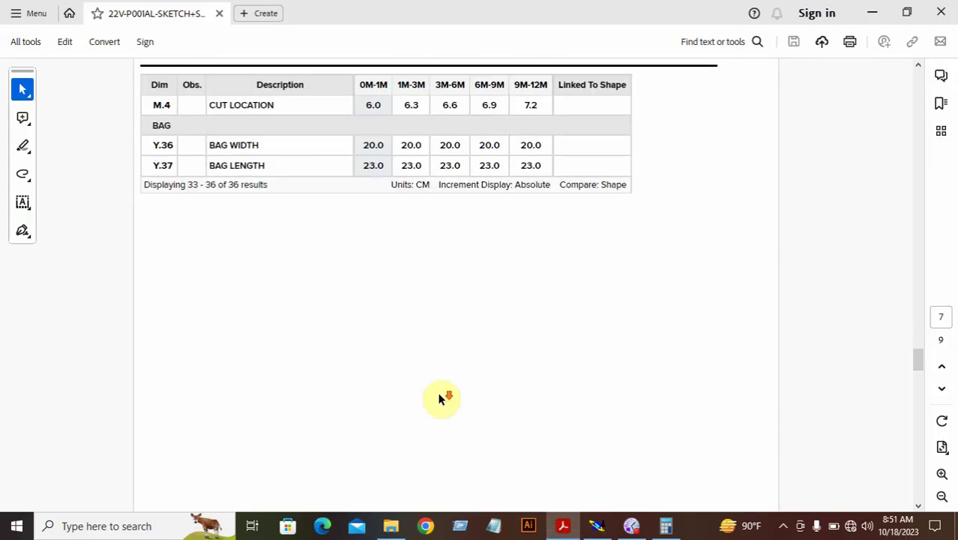
scroll(449, 382, "down", 5)
scroll(451, 391, "down", 5)
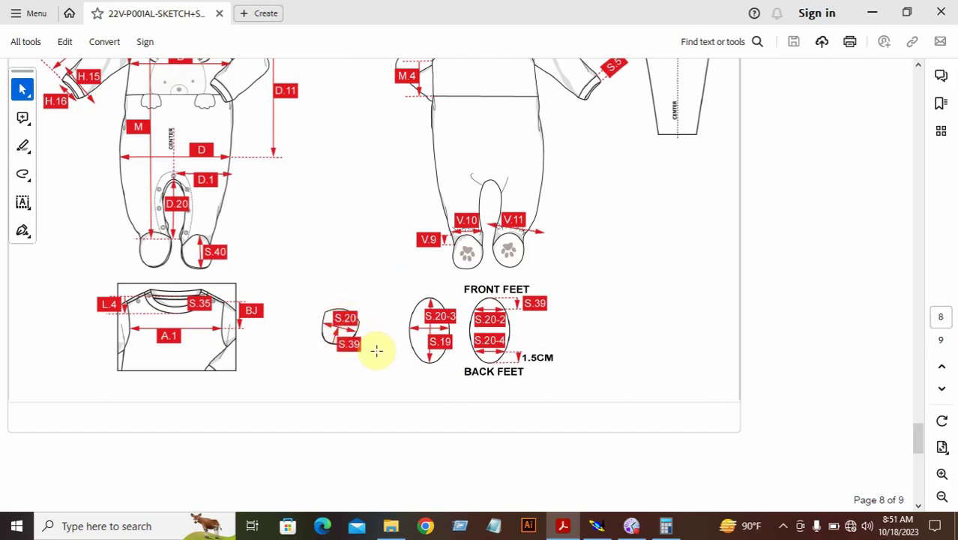
scroll(347, 339, "up", 5)
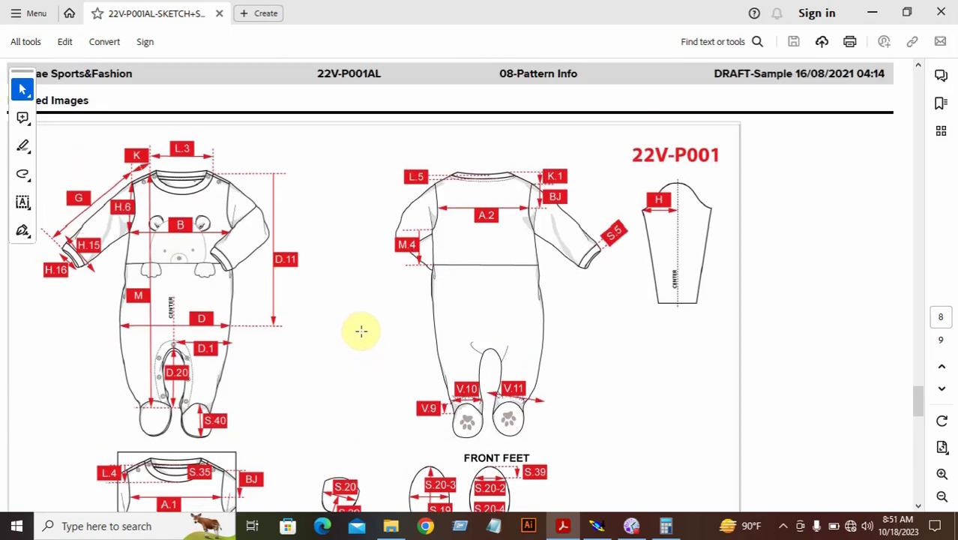
scroll(362, 331, "up", 15)
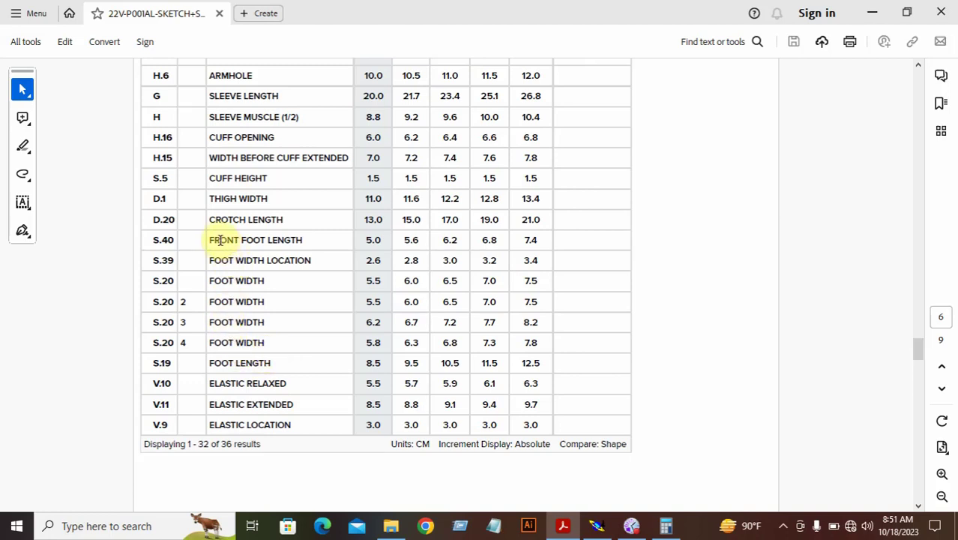
left_click_drag(212, 239, 303, 240)
left_click(373, 246)
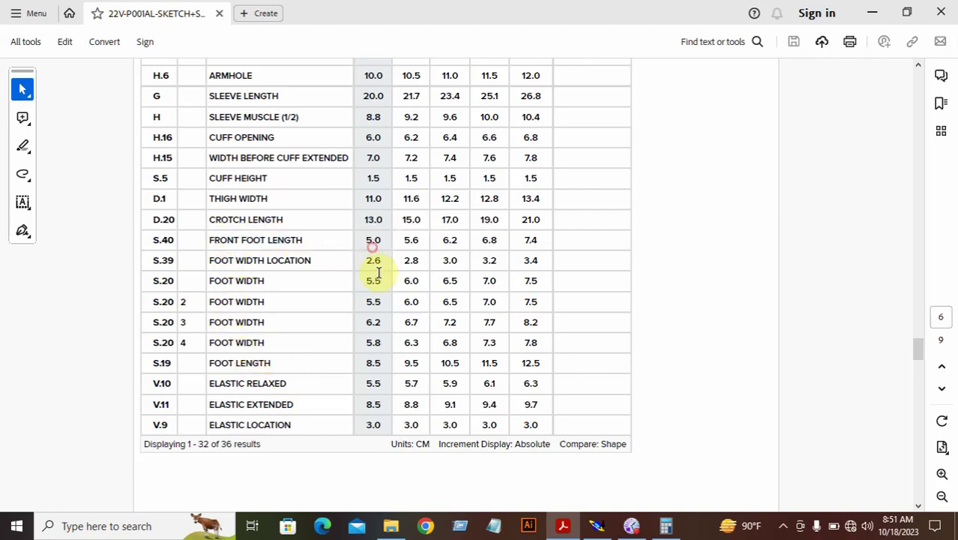
left_click(632, 526)
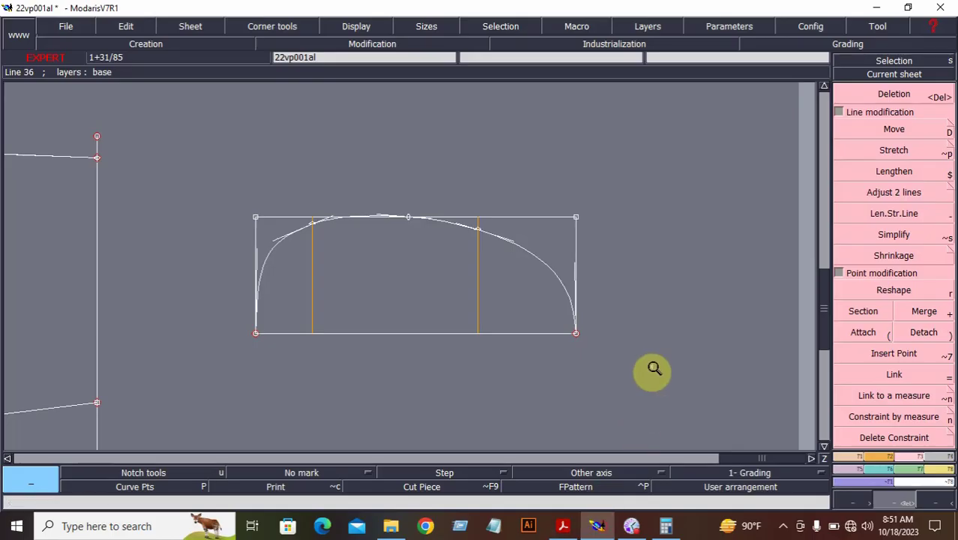
- Back in Modaris, draw a line parallel to the sole rectangle's right edge at a distance of 5 cm
left_click(855, 457)
left_click(866, 332)
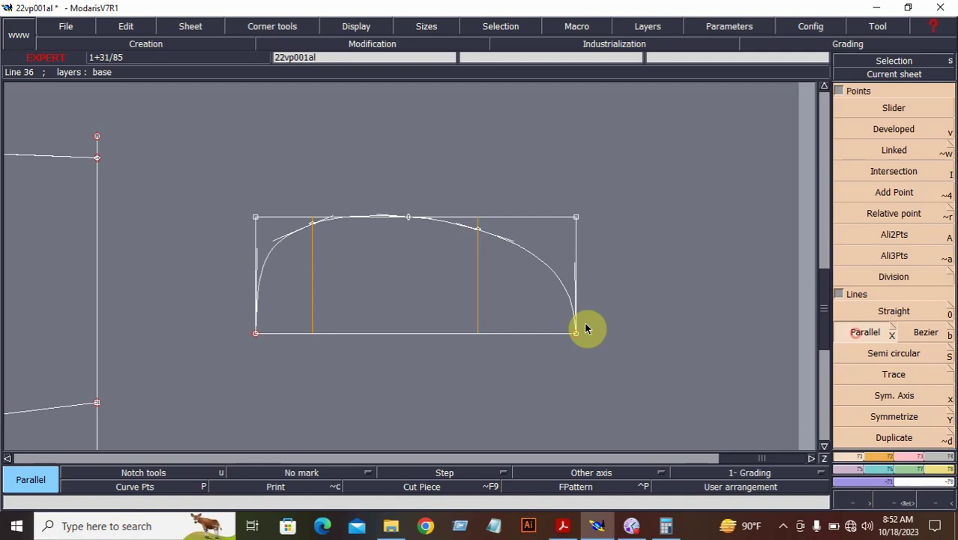
left_click(575, 252)
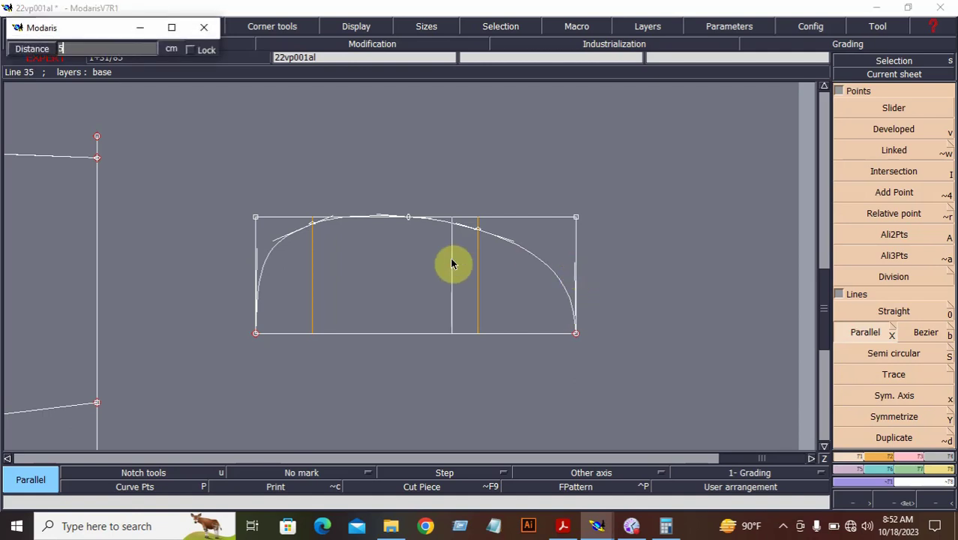
type("5")
key("Return")
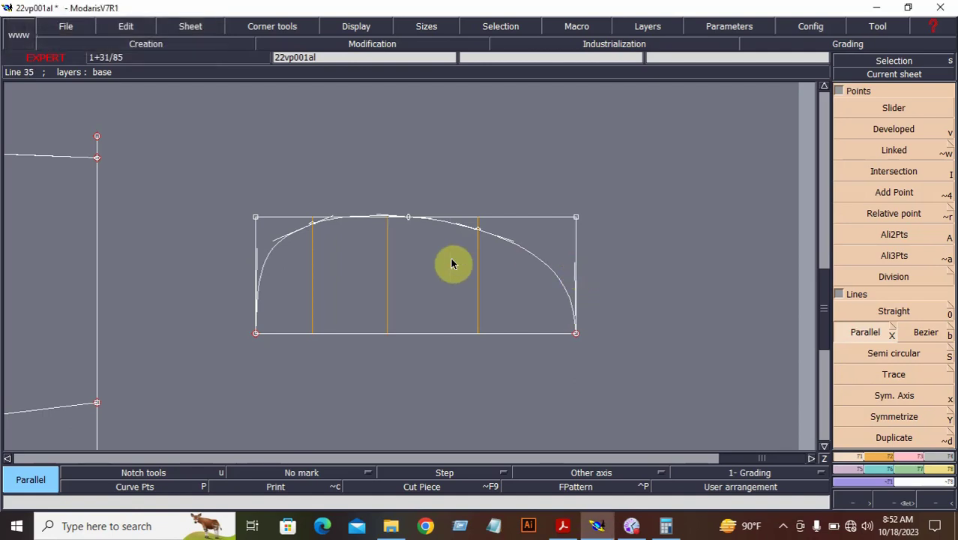
- Add a dynamic length measure along the leg's hem line, from the upper seam point to the end of the lowest inseam line
left_click(922, 507)
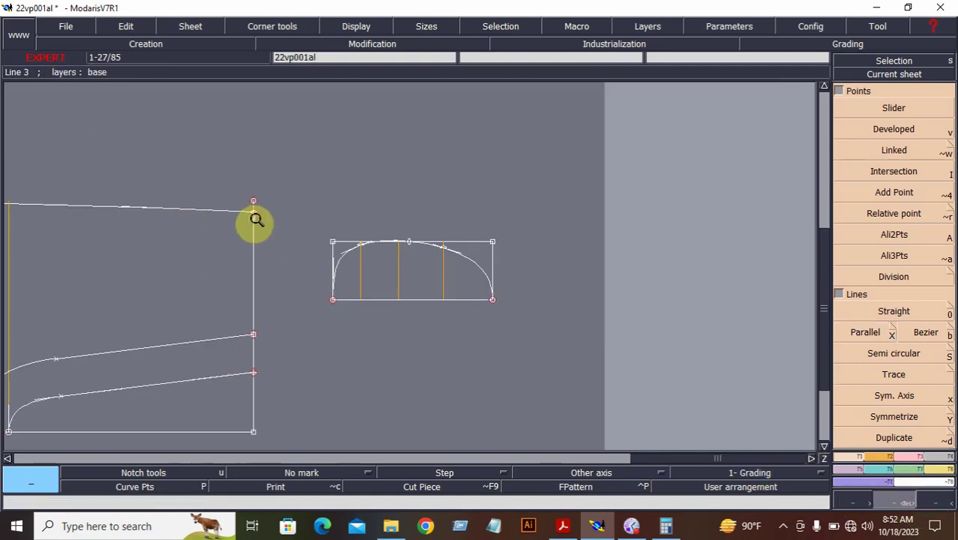
left_click(941, 471)
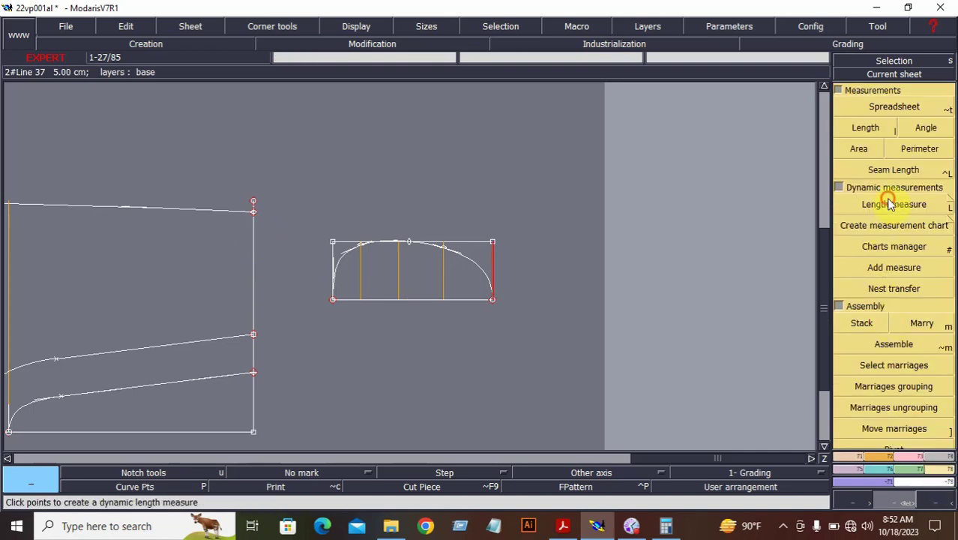
left_click(888, 204)
left_click(253, 213)
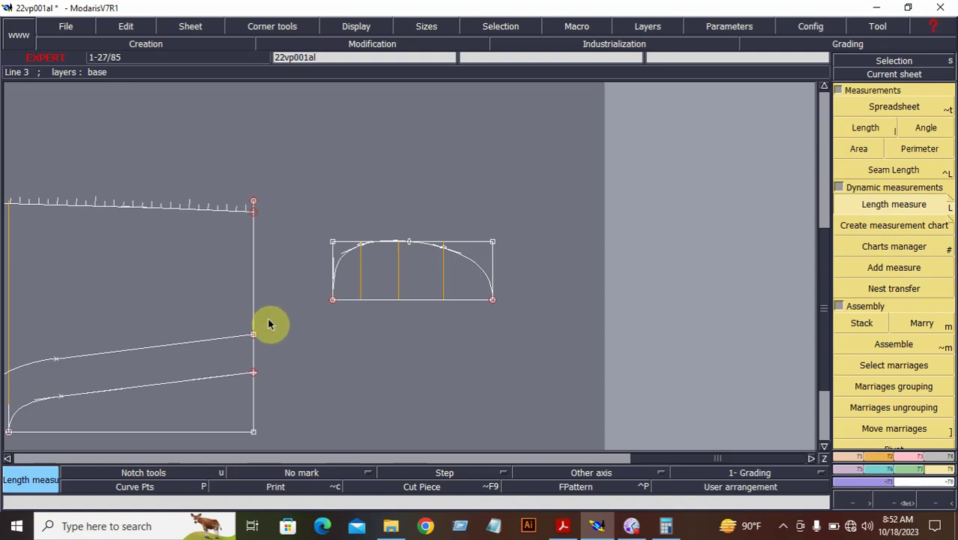
left_click(253, 375)
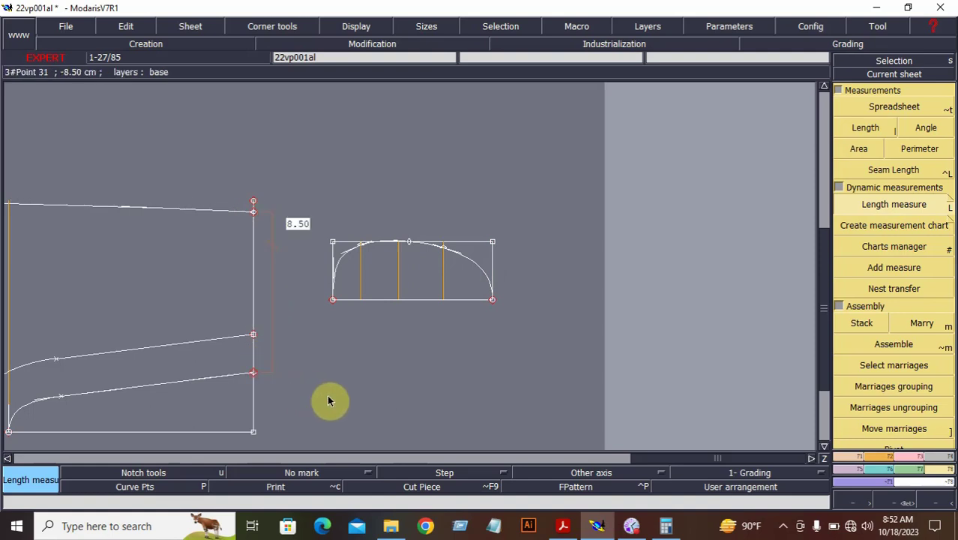
- Create a symmetry axis on the sole rectangle's lower edge and mirror the sole curve across it to complete the outline
left_click(906, 501)
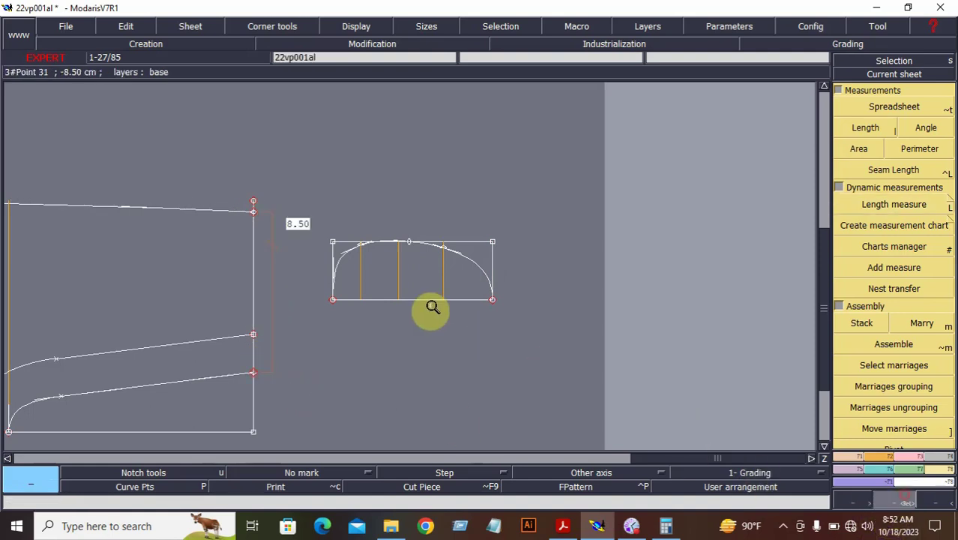
left_click_drag(210, 204, 516, 346)
left_click(439, 298)
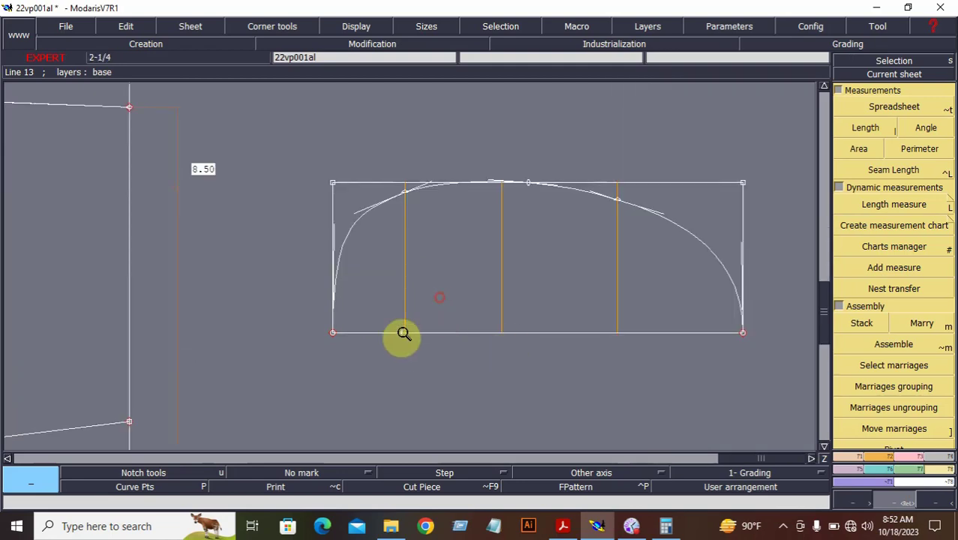
left_click(851, 456)
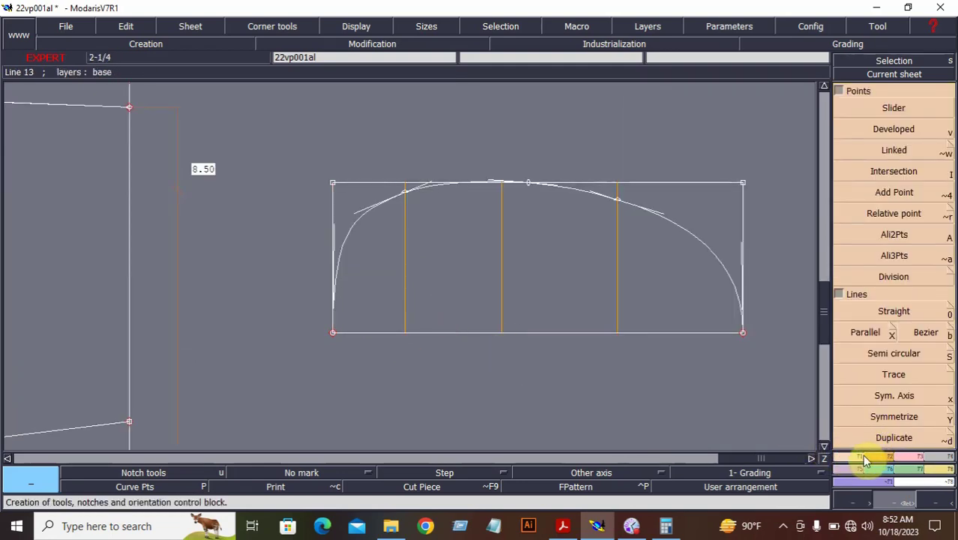
left_click(892, 395)
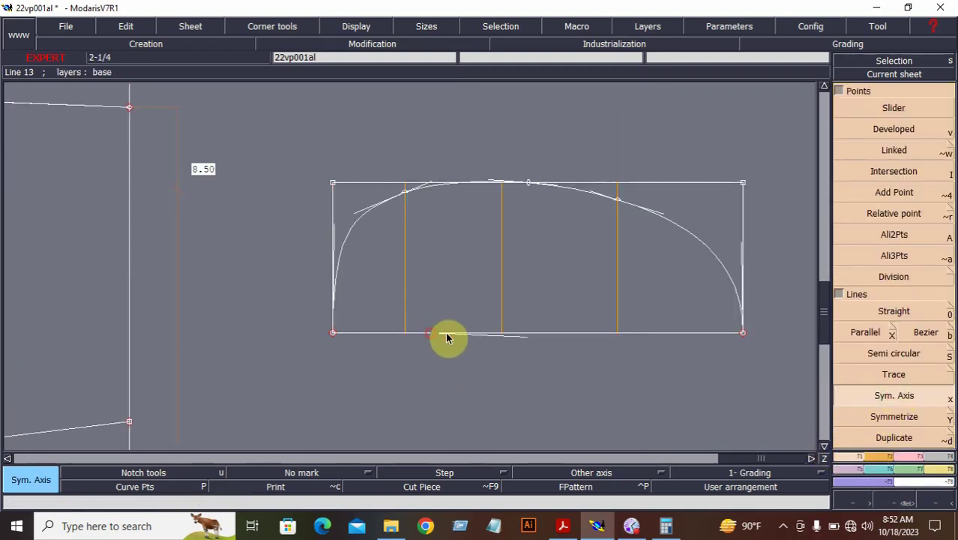
left_click(446, 333)
left_click(893, 416)
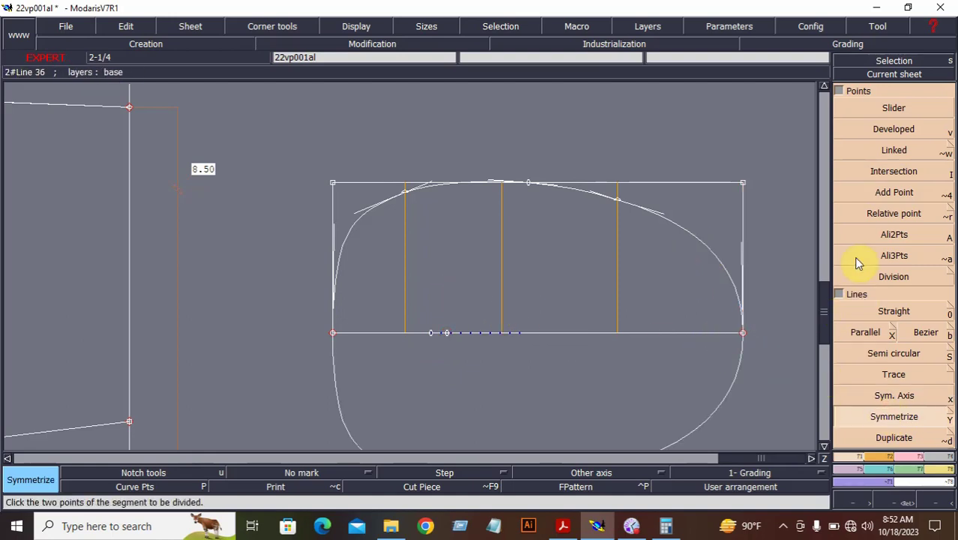
- Place a developed point on the upper sole curve at a curve length of 4.25 cm from the lower-left corner and notch it
left_click(889, 131)
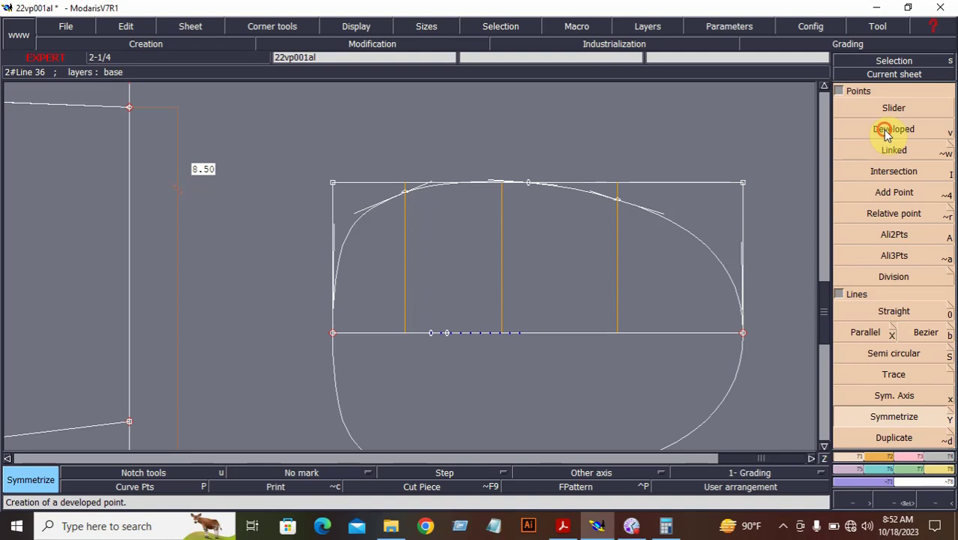
left_click(351, 315)
left_click(334, 334)
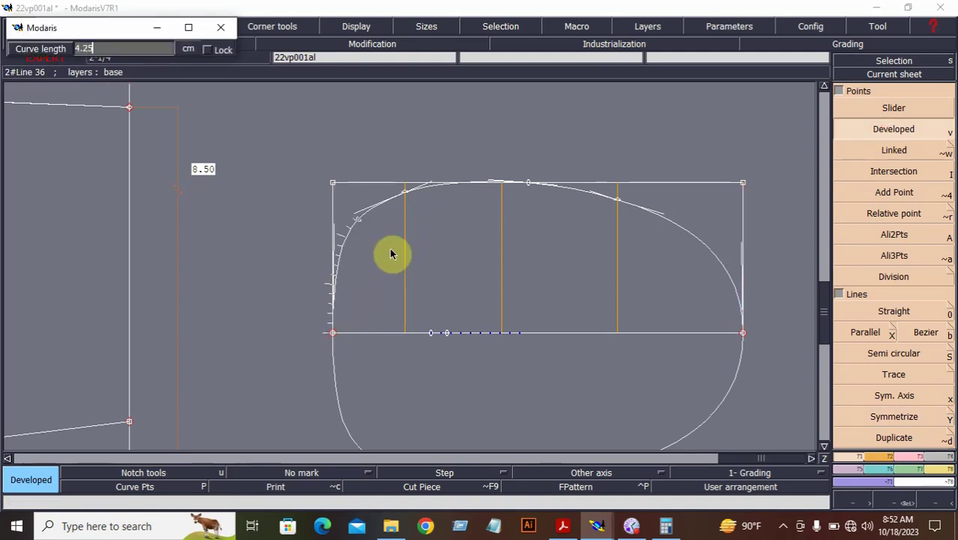
left_click(457, 252)
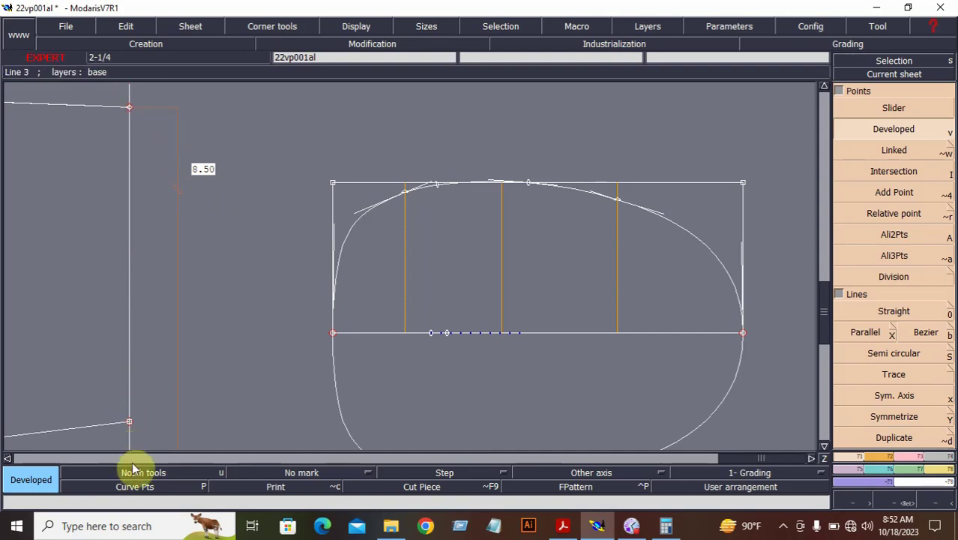
left_click(885, 455)
left_click(892, 110)
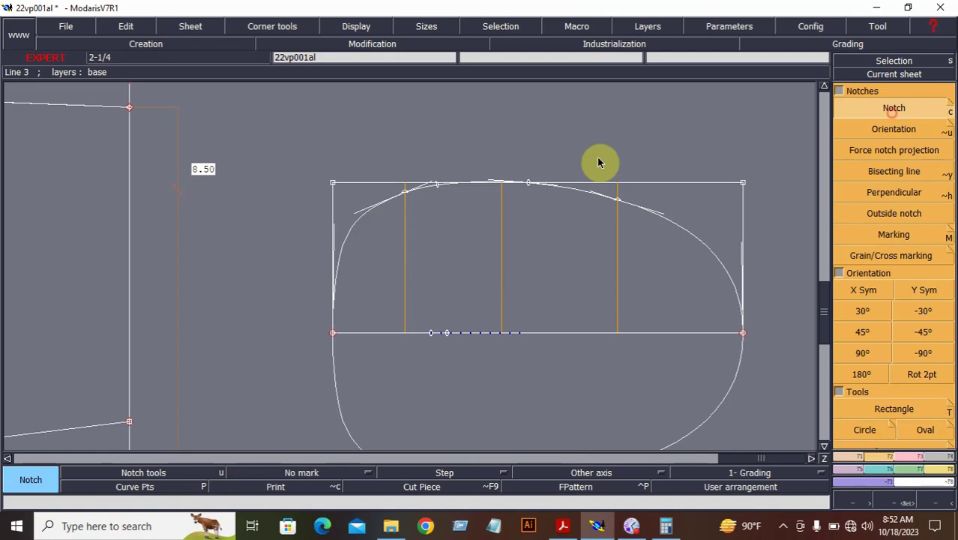
left_click(437, 186)
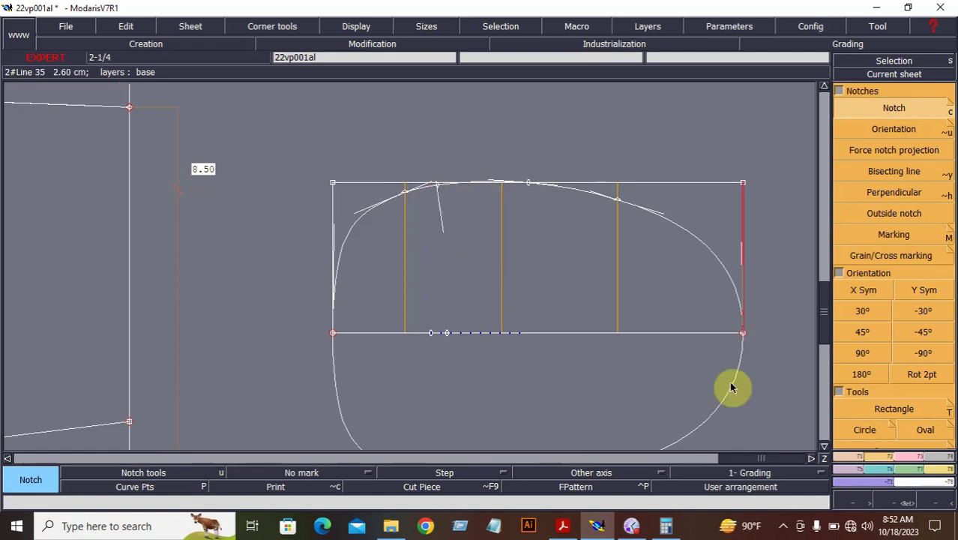
- Mirror the notched point onto the lower half of the sole outline and add a notch at the mirrored point
left_click(937, 502)
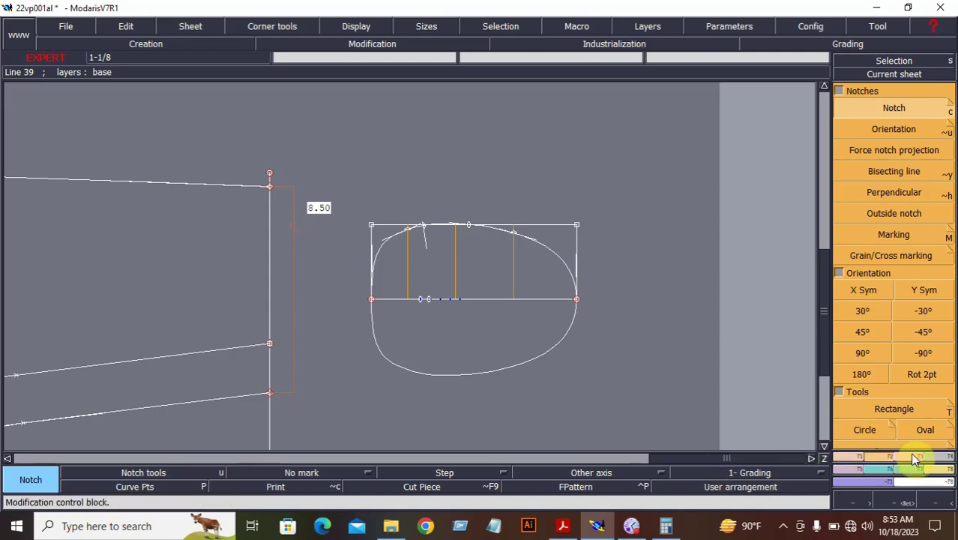
left_click(854, 460)
left_click(885, 417)
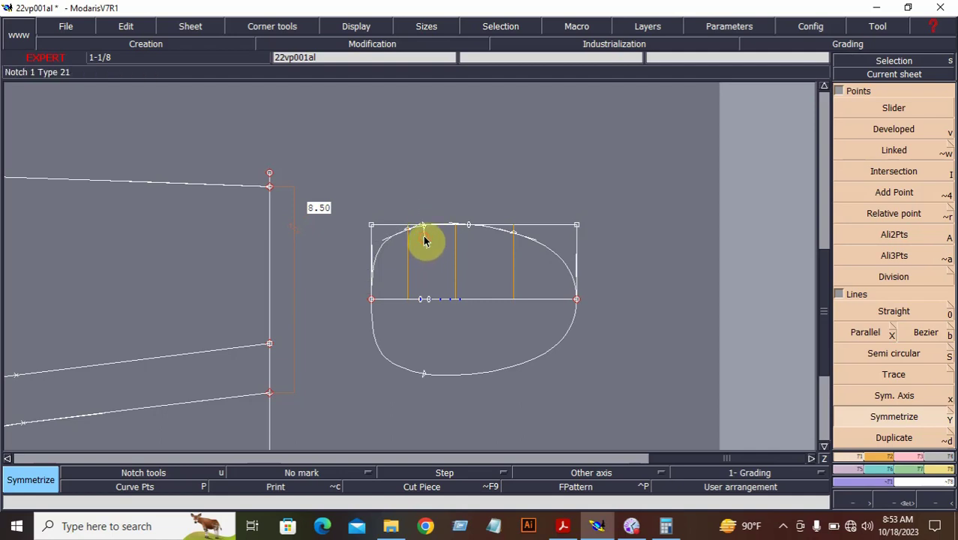
left_click(878, 456)
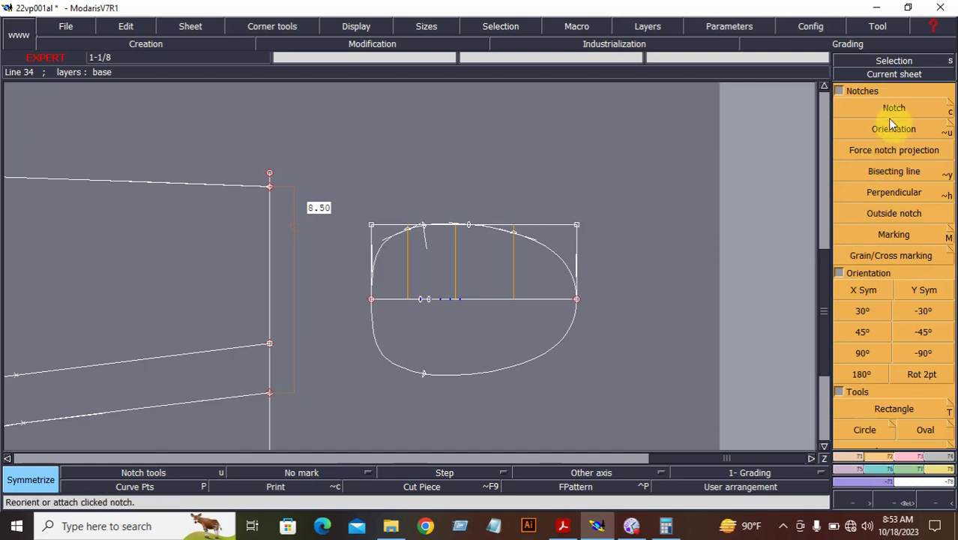
left_click(892, 111)
left_click(423, 376)
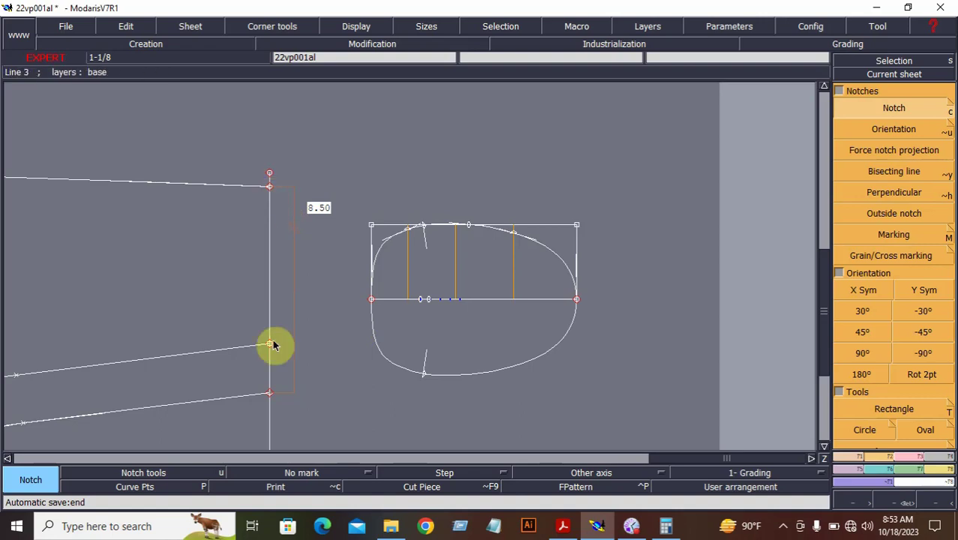
- Draw a Bezier line from the upper notch point of the sole to the middle construction point on its symmetry line
left_click(930, 503)
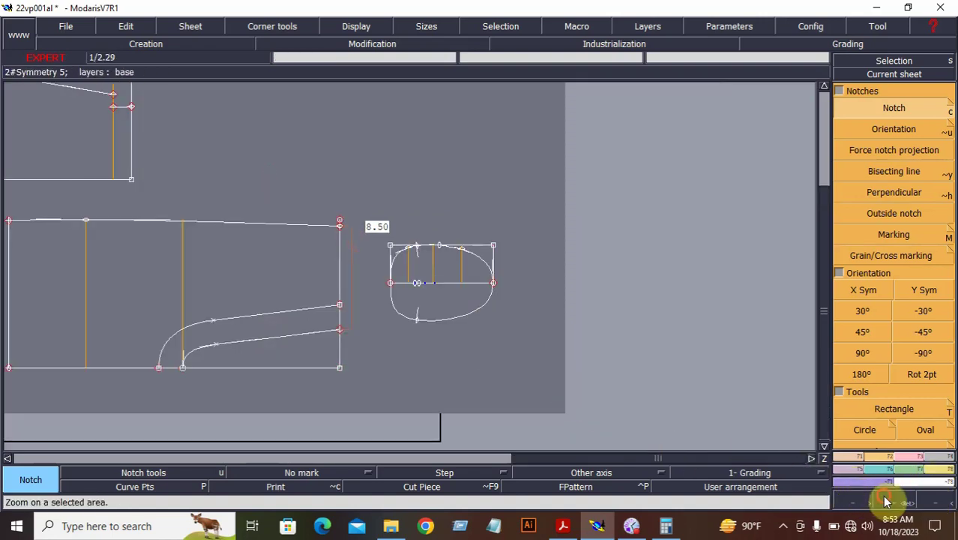
left_click(189, 178)
left_click(570, 392)
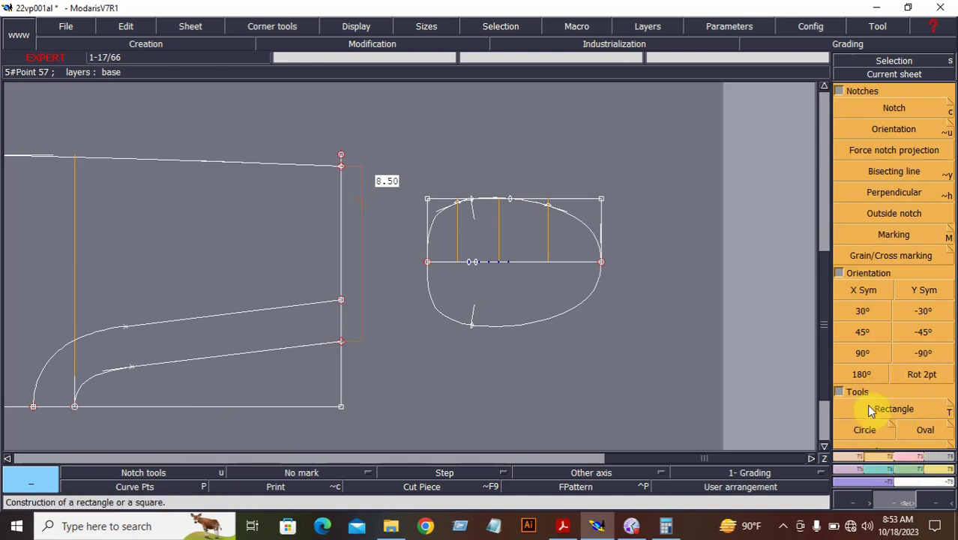
left_click(857, 457)
left_click(917, 332)
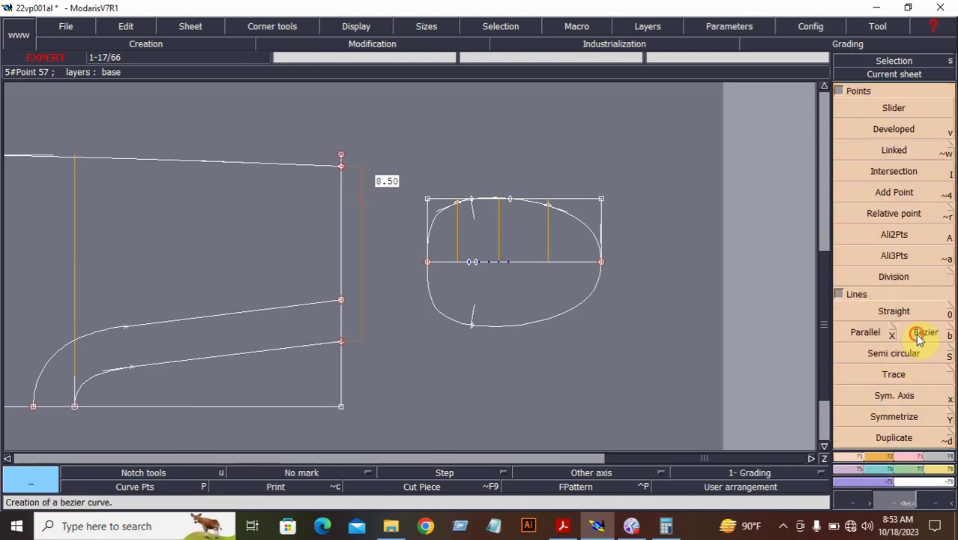
left_click(471, 199)
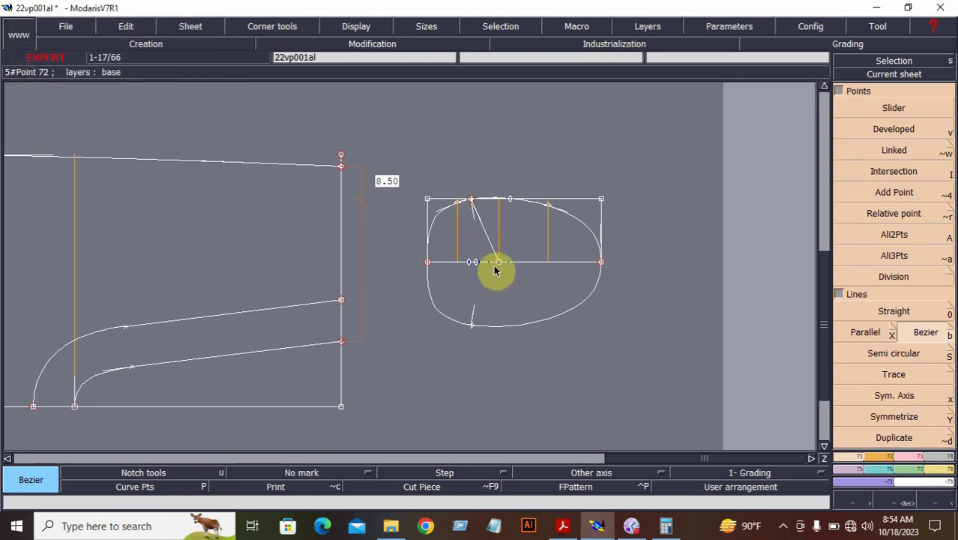
- Reshape the new Bezier line inside the sole into an arc bulging towards the wider end
left_click(900, 503)
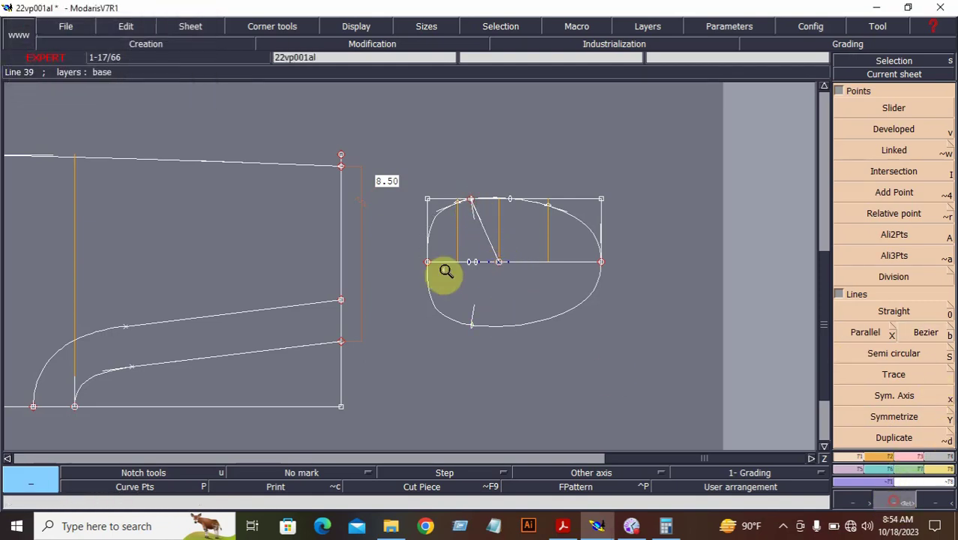
left_click_drag(351, 186, 643, 369)
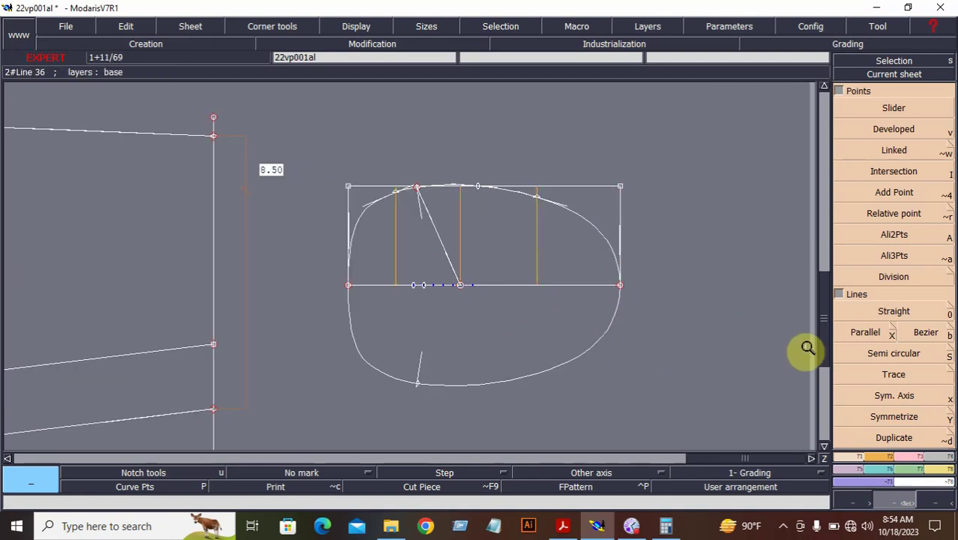
left_click(918, 459)
left_click(895, 291)
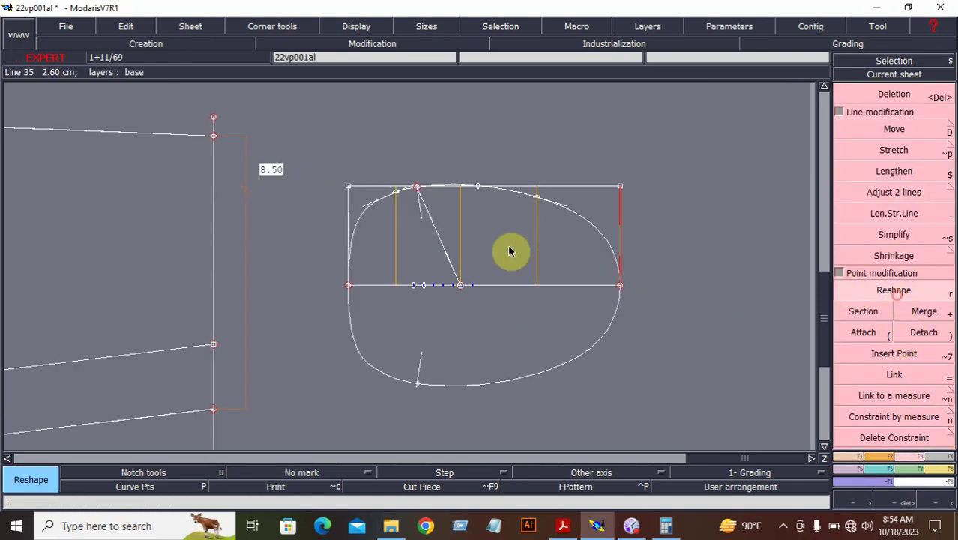
left_click(435, 221)
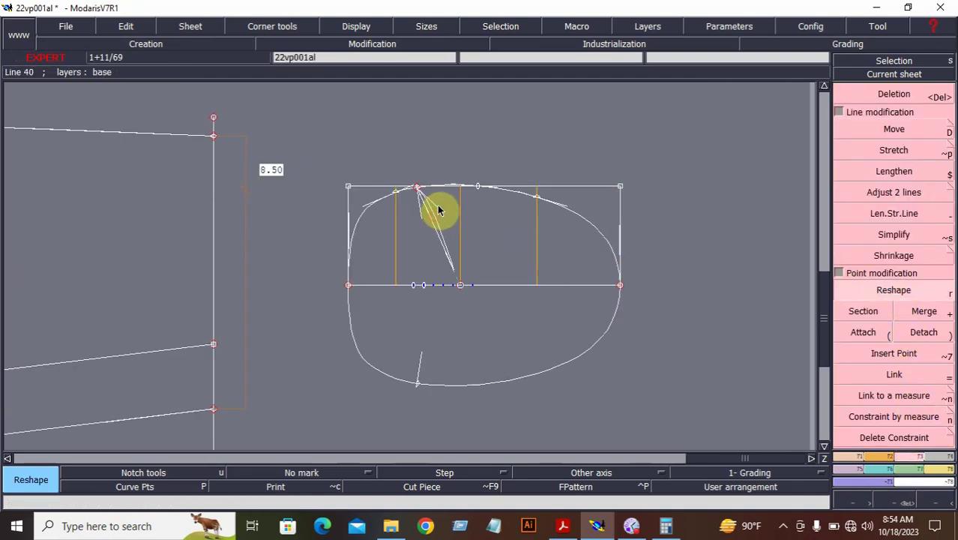
left_click(446, 254)
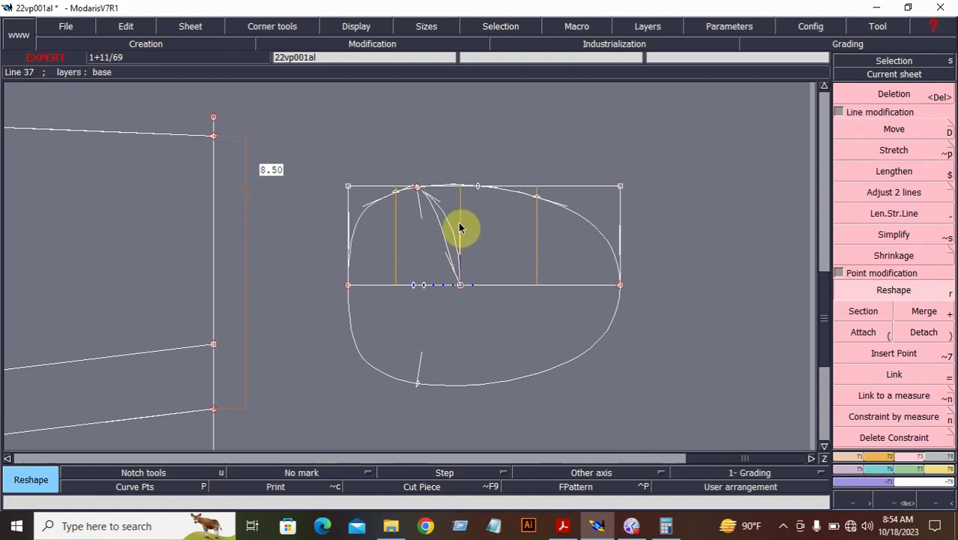
left_click(461, 228)
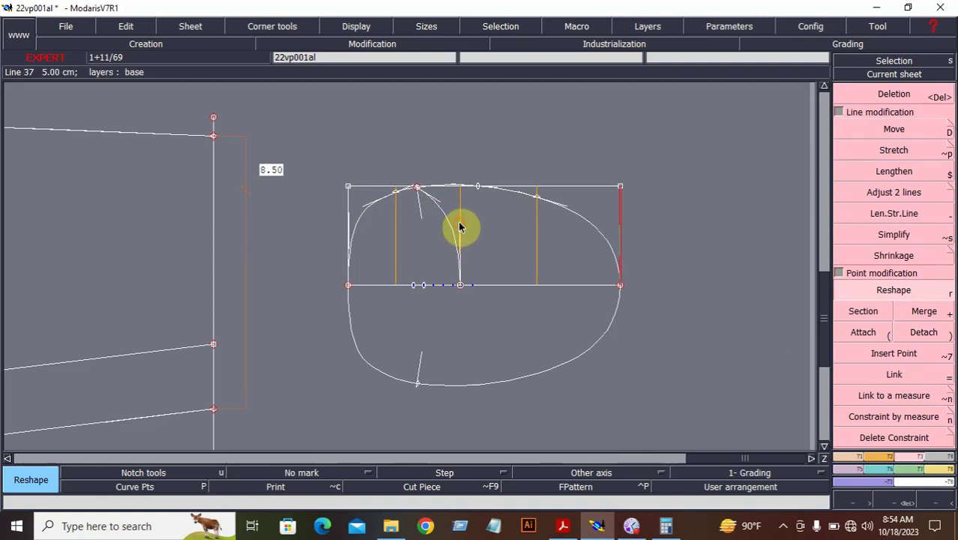
- Mirror the inner arc across the sole's symmetry axis onto the lower half
left_click(857, 457)
left_click(885, 414)
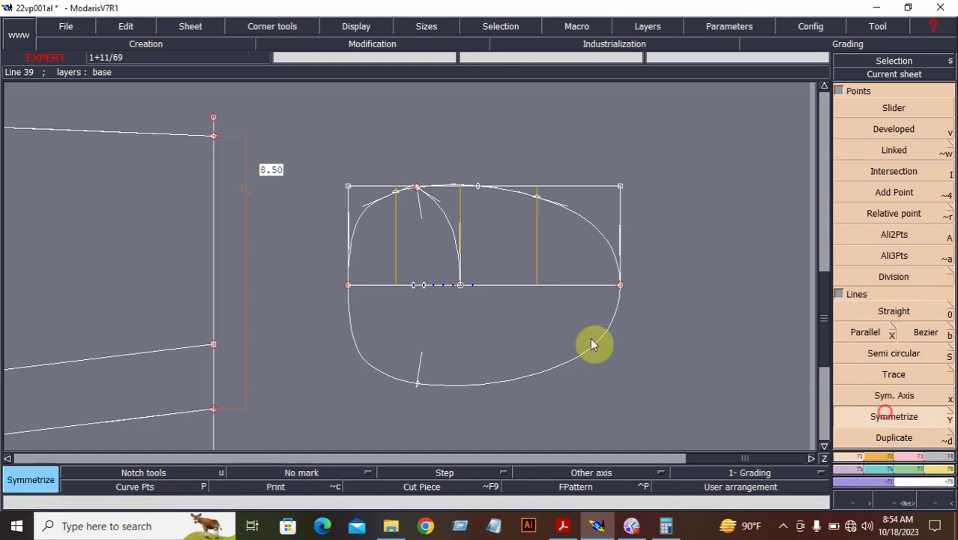
left_click(448, 227)
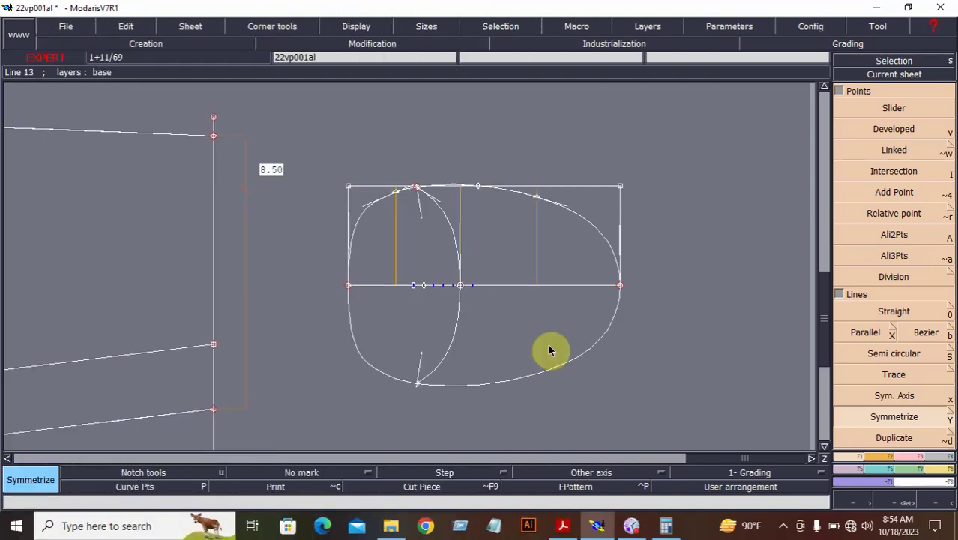
left_click(873, 396)
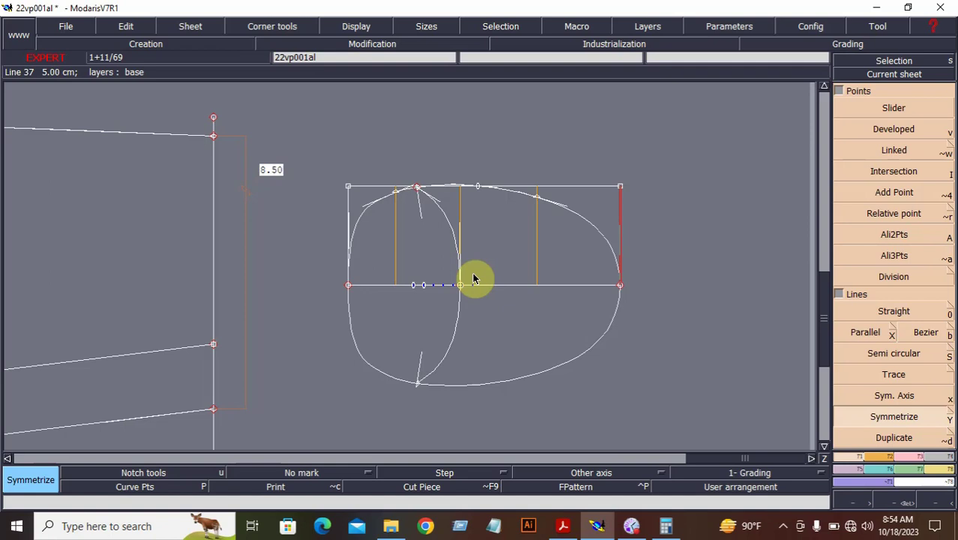
- Add a dynamic length measure along the upper inner arc of the sole
left_click(949, 469)
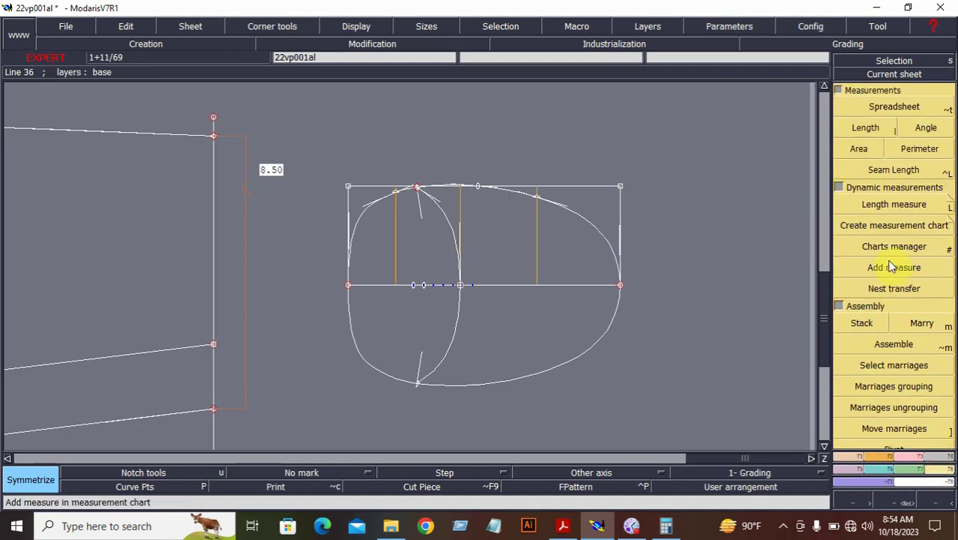
left_click(894, 204)
left_click(448, 224)
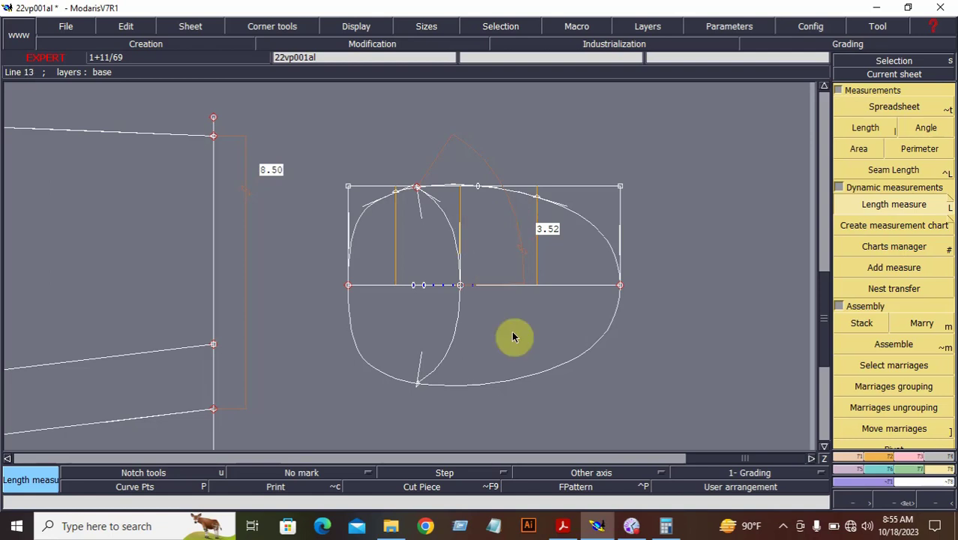
- Delete the inner arc and its mirrored copy from the sole
left_click(854, 457)
left_click(896, 499)
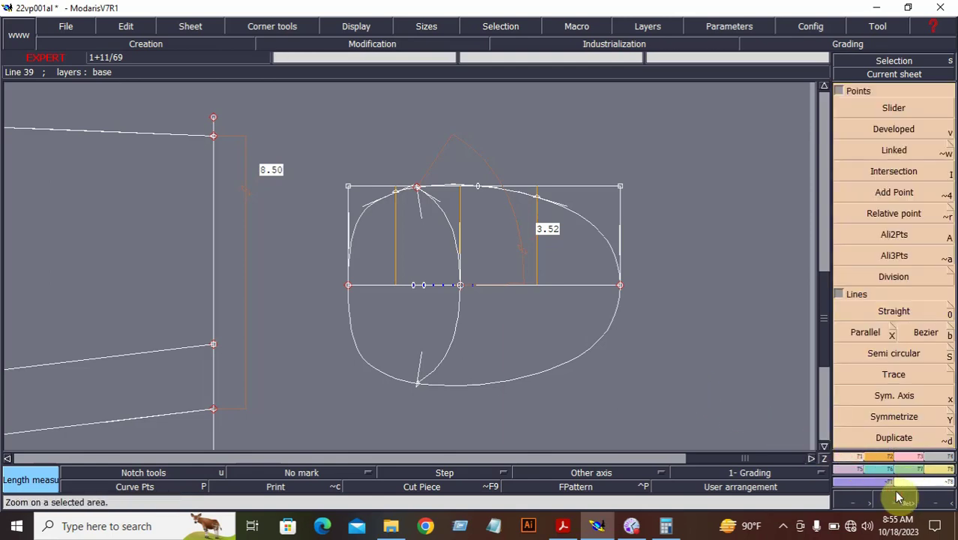
left_click_drag(282, 133, 689, 399)
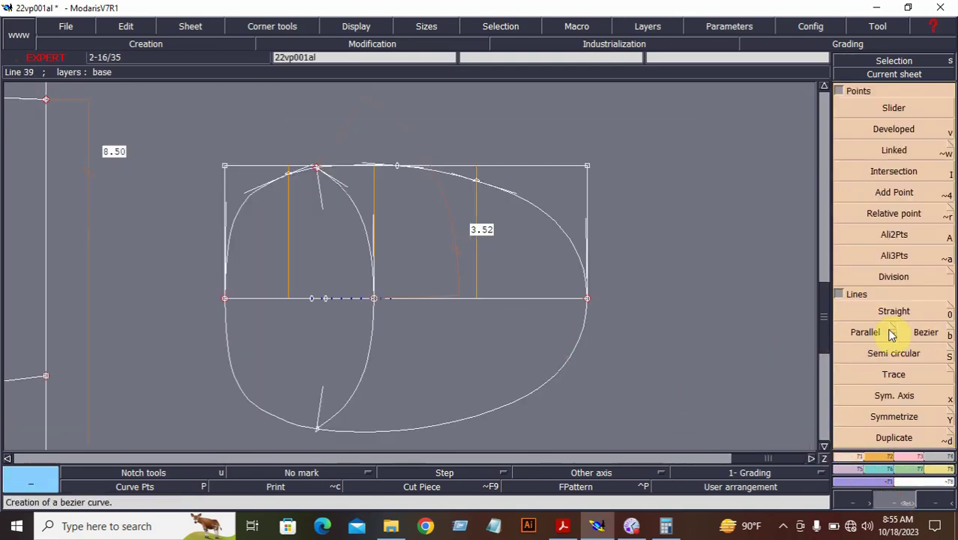
left_click(921, 458)
left_click(883, 99)
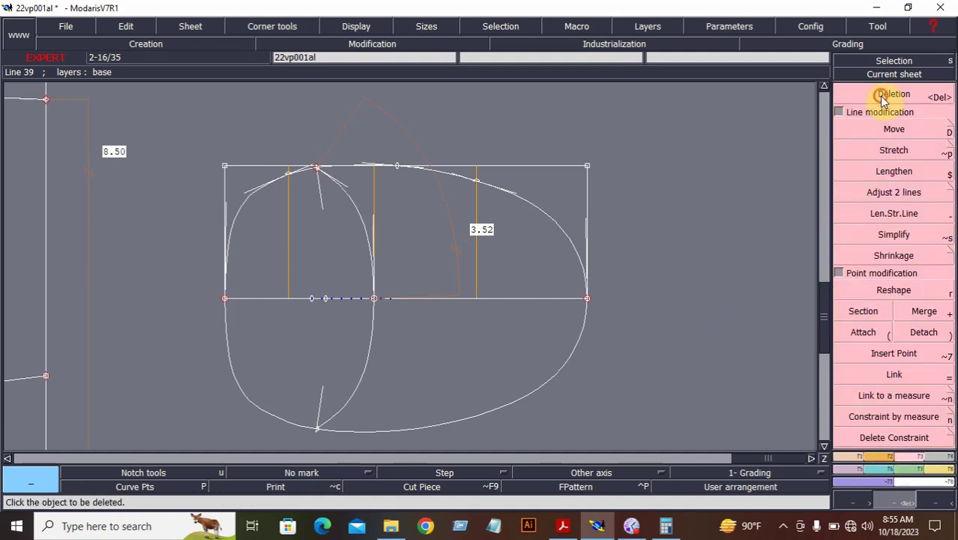
left_click(350, 210)
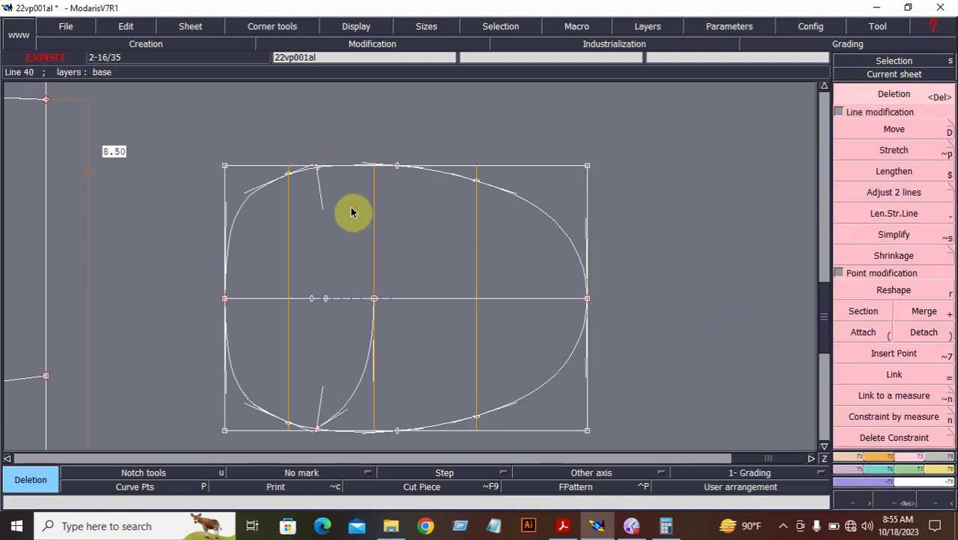
left_click(370, 298)
left_click(378, 298)
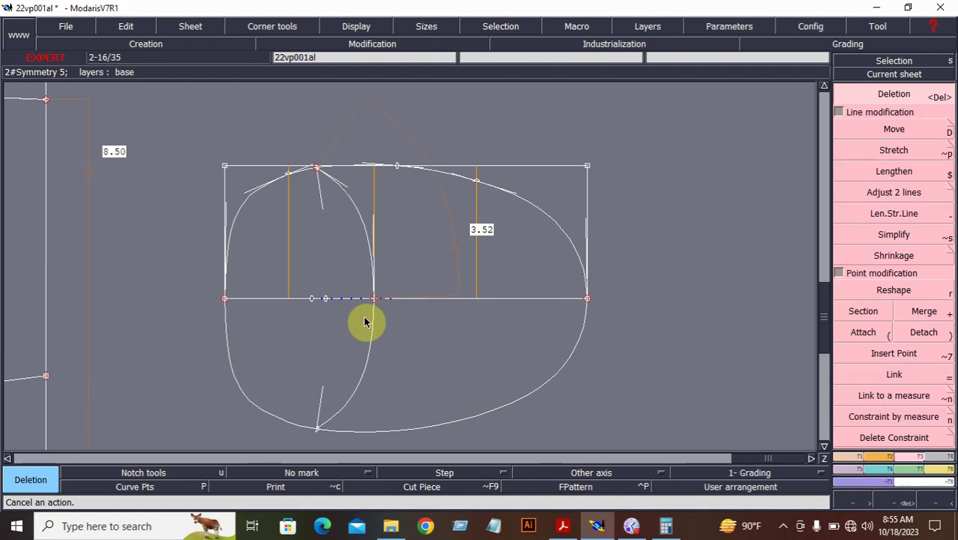
left_click(368, 359)
left_click(350, 209)
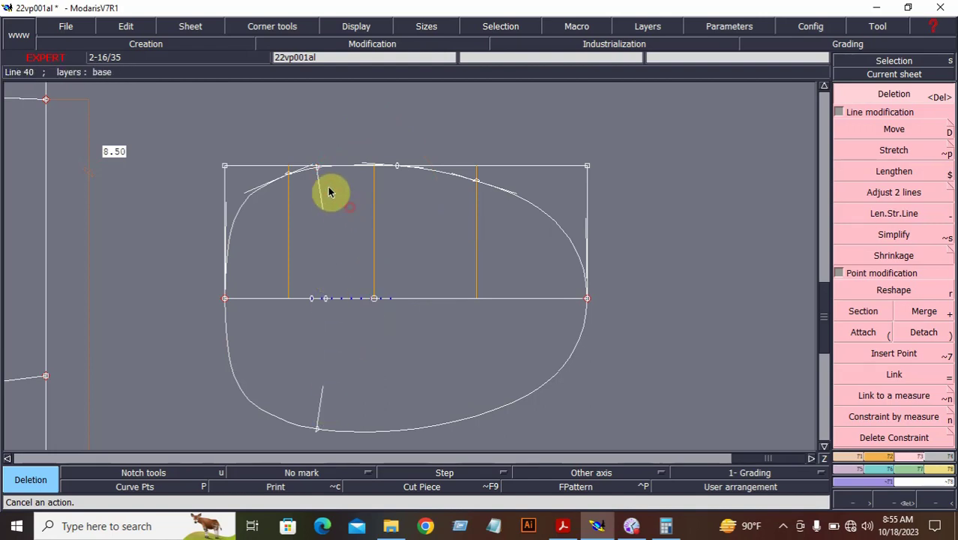
- Draw a Bezier line from the middle point on the sole's symmetry line to a free point above the upper outline
left_click(859, 457)
left_click(925, 332)
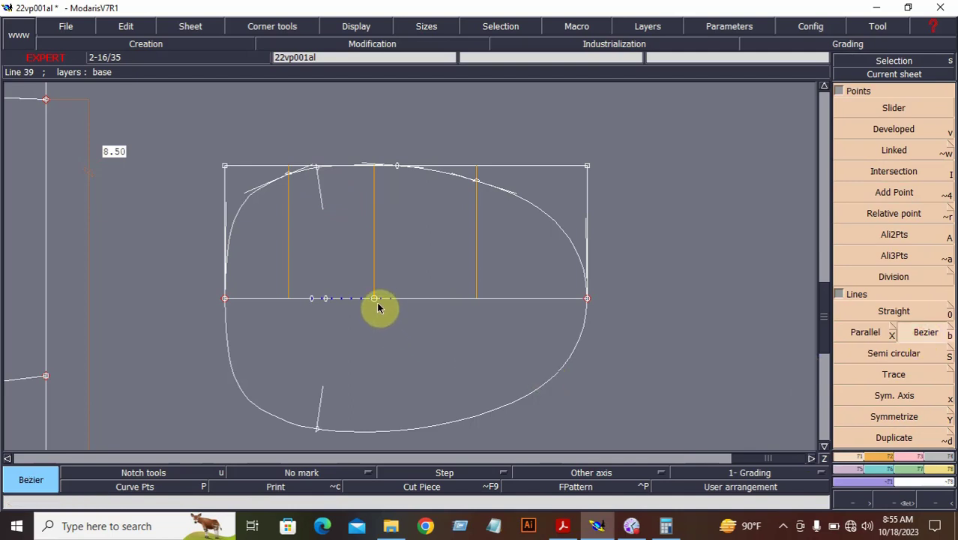
left_click(375, 299)
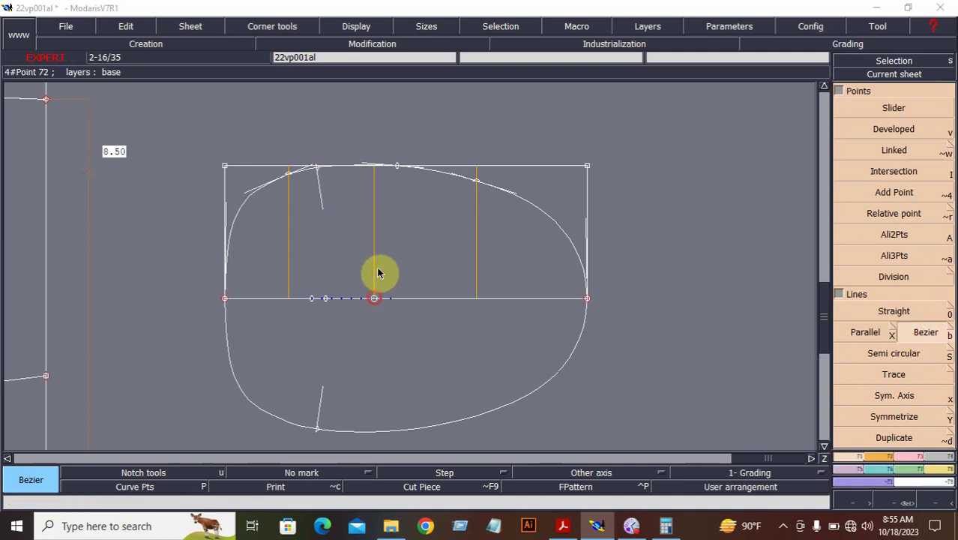
left_click(335, 117)
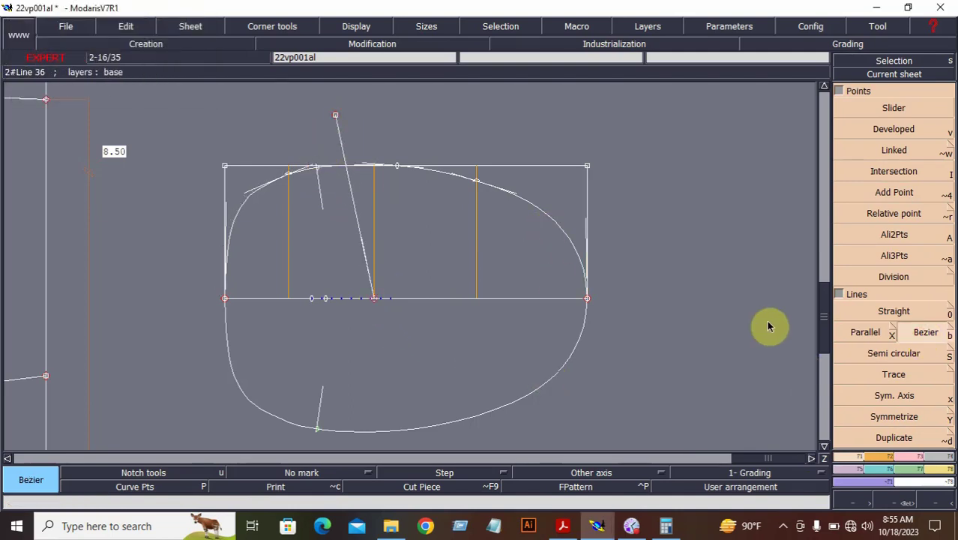
- Reshape the new line into a smooth curve leaving the symmetry line perpendicularly
left_click(915, 459)
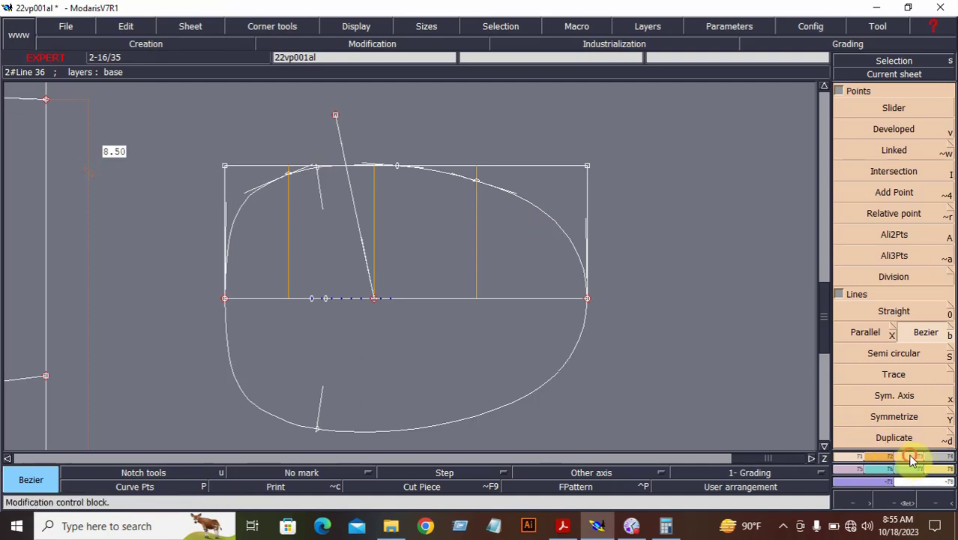
left_click(916, 459)
left_click(892, 290)
left_click(366, 251)
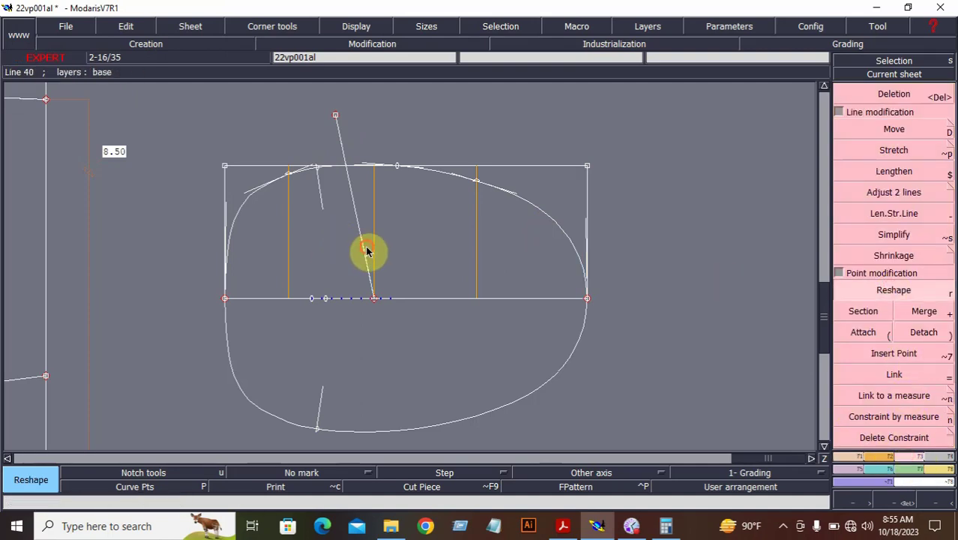
left_click(374, 224)
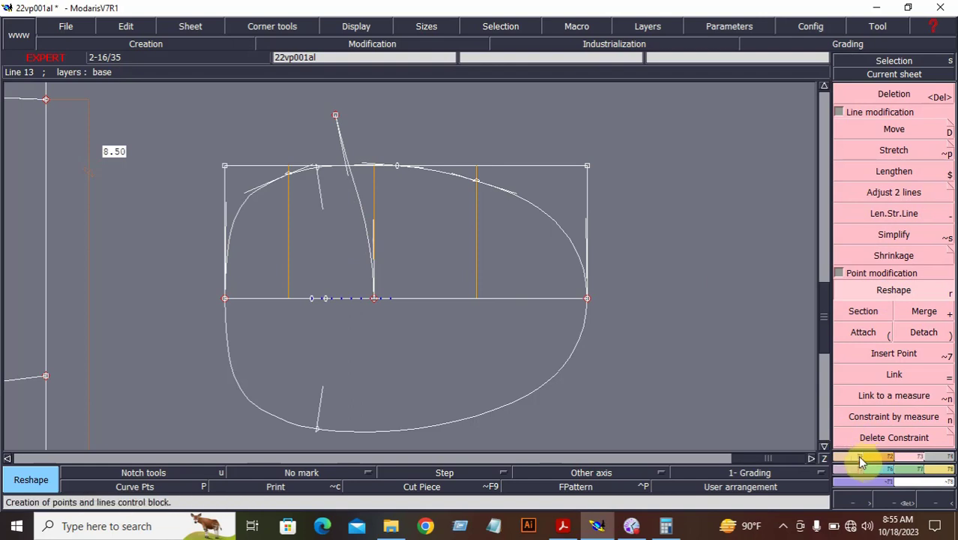
- Mirror the curve across the sole's symmetry axis and bend its upper end further outward
left_click(860, 457)
left_click(893, 414)
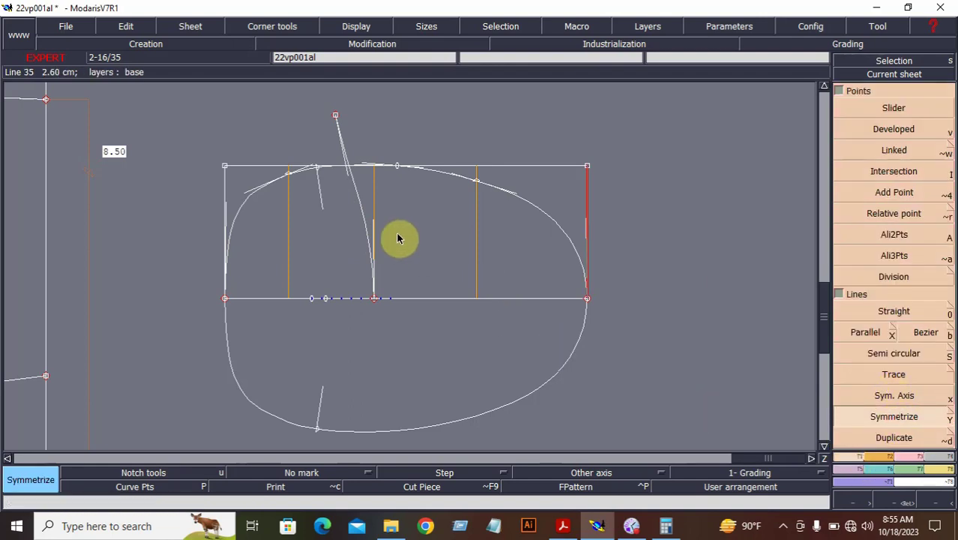
left_click(362, 209)
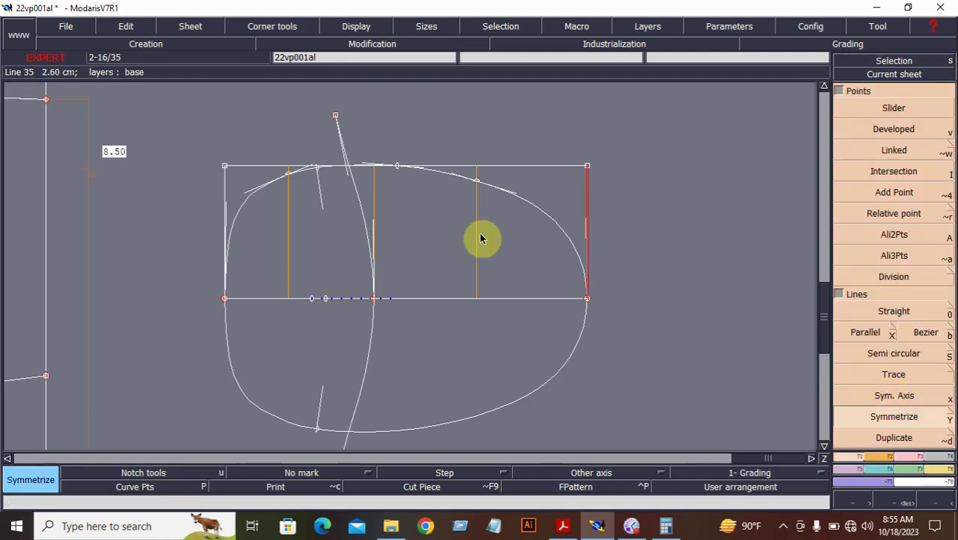
key("r")
left_click_drag(343, 168, 355, 158)
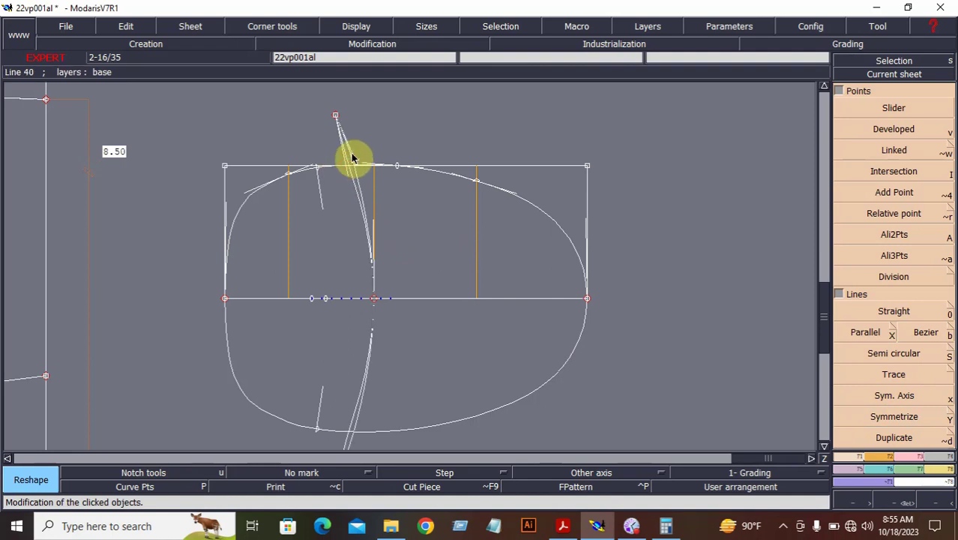
- Add a dynamic length measure along the upper half of the curve, placed beside it over the sole
left_click(939, 470)
left_click(877, 204)
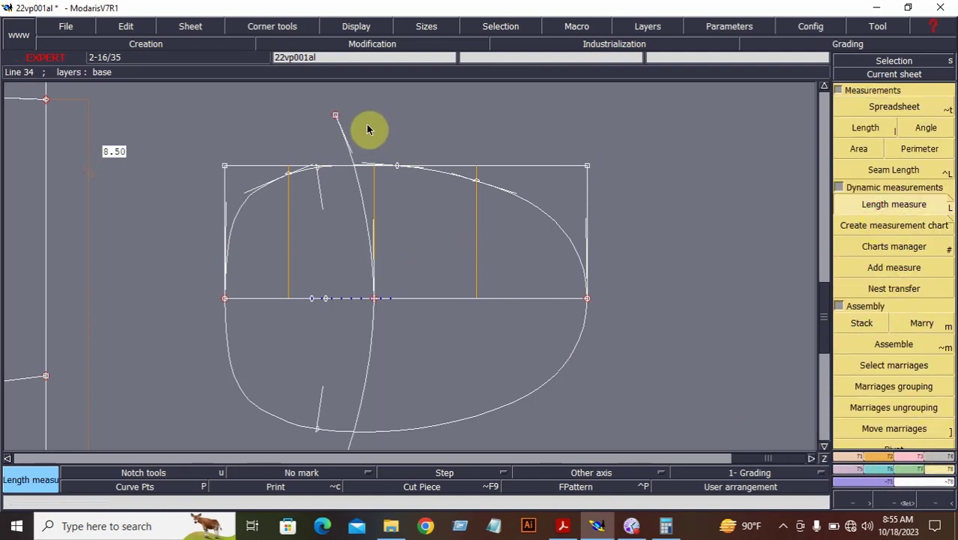
left_click(359, 187)
left_click(330, 219)
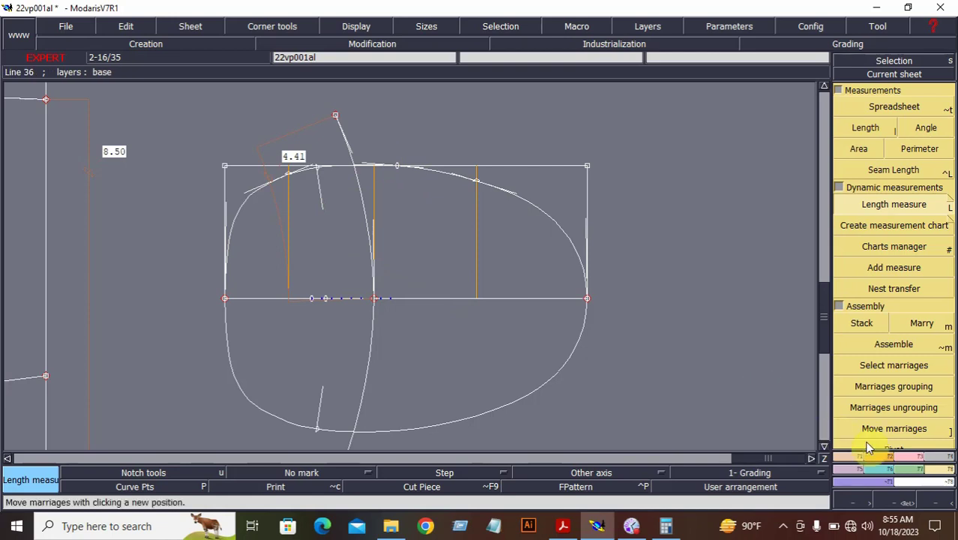
- Move the curve's upper end point inward to shorten the measured upper half to about 4.24 cm
left_click(903, 457)
left_click(902, 293)
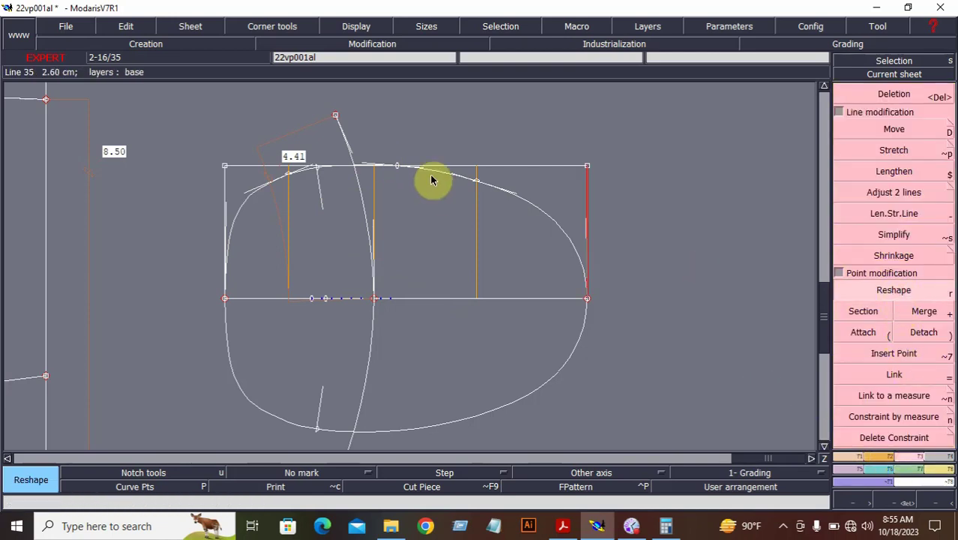
left_click_drag(337, 116, 341, 122)
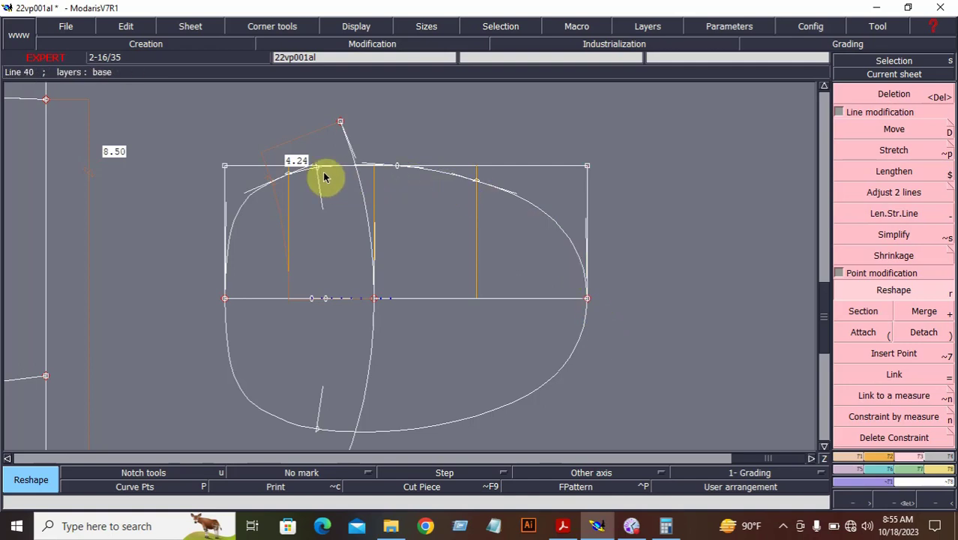
left_click(884, 456)
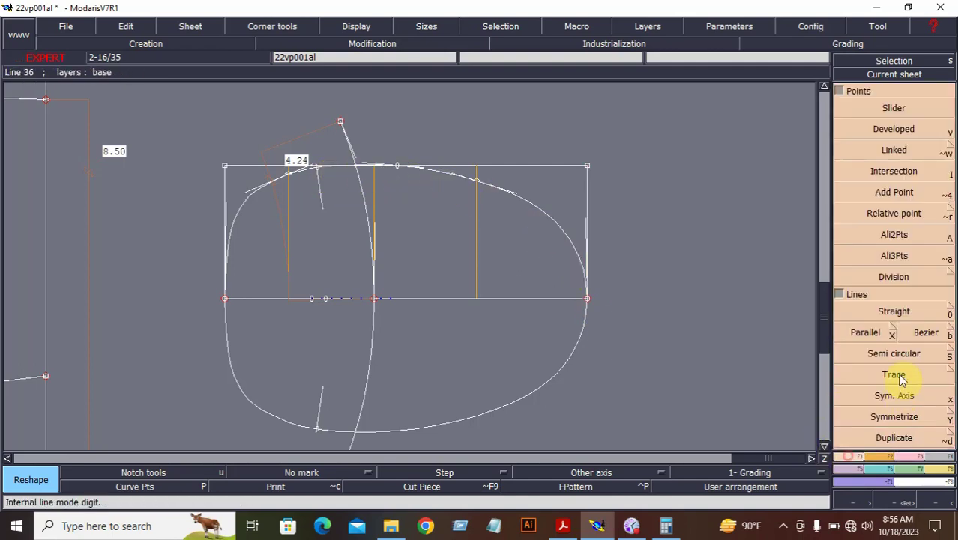
- Draw a straight Bezier line from the cross curve's upper end point to the toe end of the sole's symmetry line
left_click(914, 332)
left_click(342, 121)
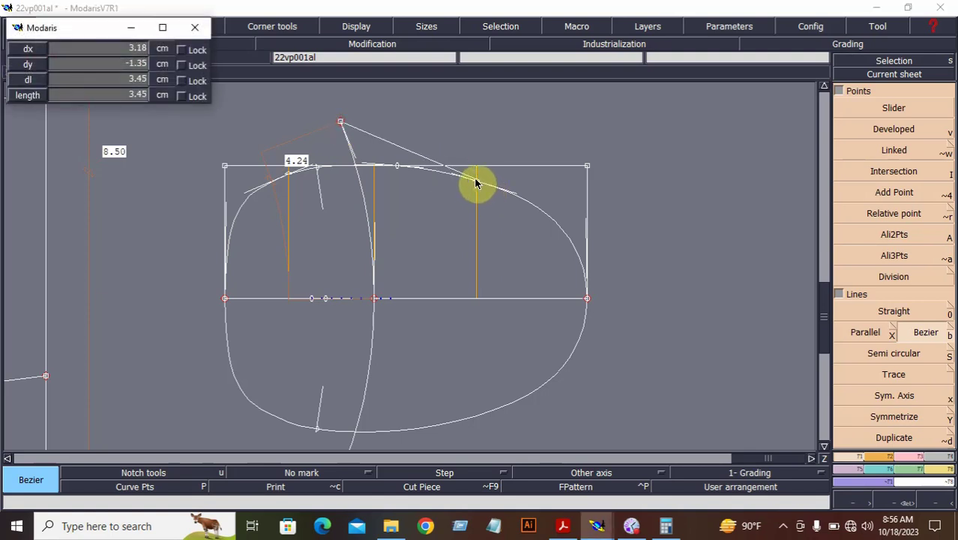
left_click(587, 298)
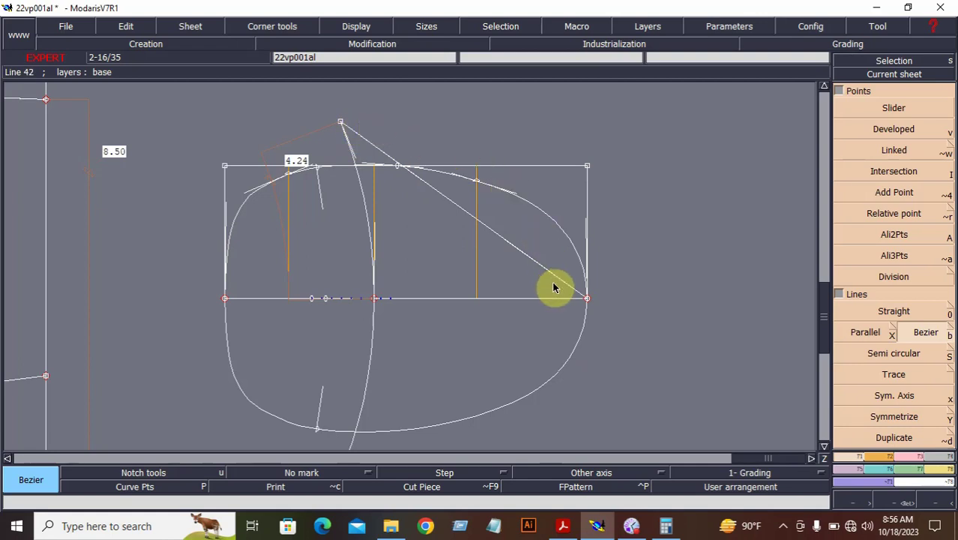
- Add dynamic length measures along the upper sole edge from the notch to the toe and along the new line
left_click(951, 472)
left_click(873, 205)
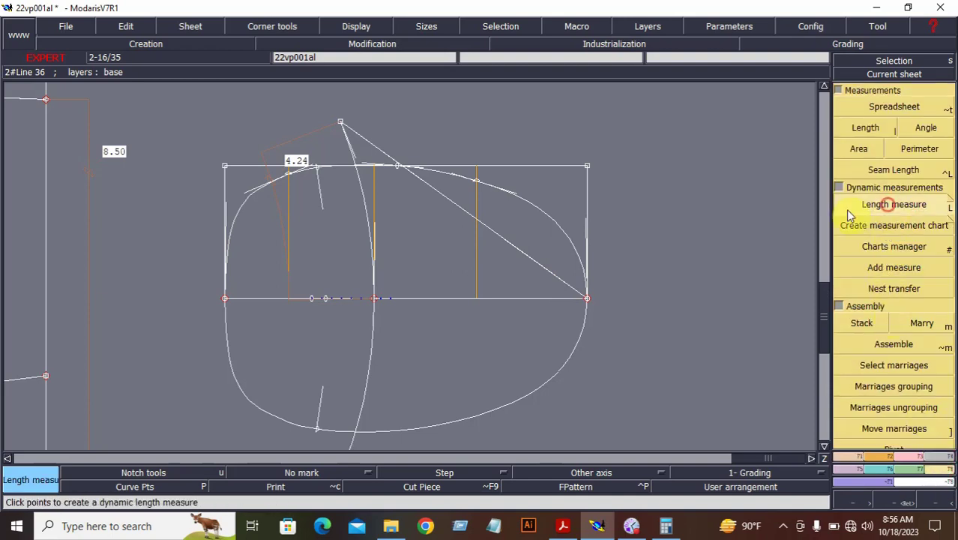
left_click(321, 175)
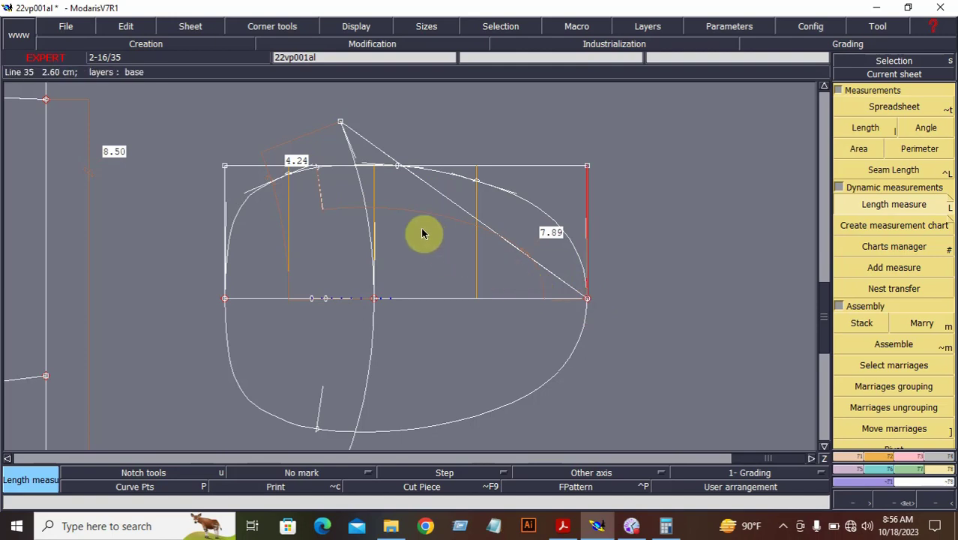
left_click(520, 144)
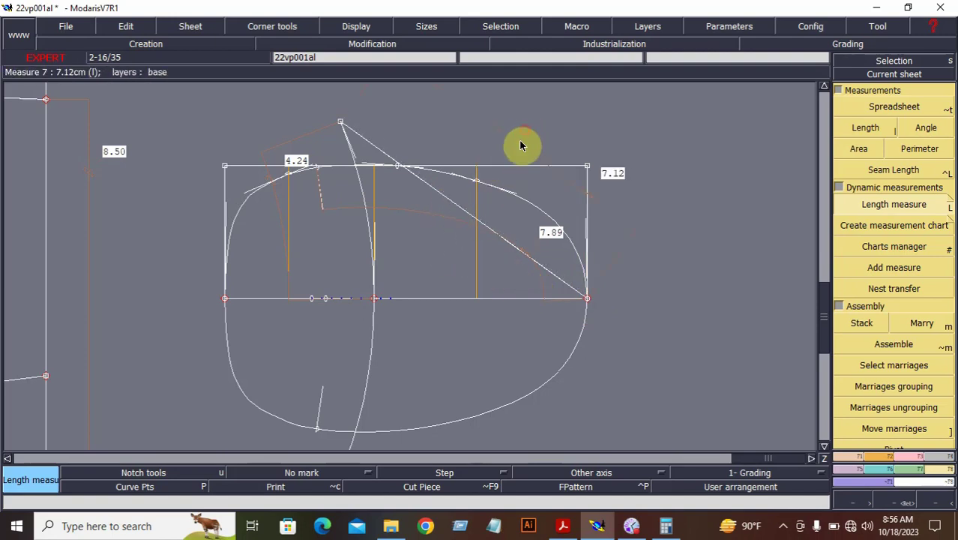
- Reshape the new line into an outward-bulging curve that leaves the toe point perpendicular to the symmetry line
left_click(905, 456)
left_click(894, 289)
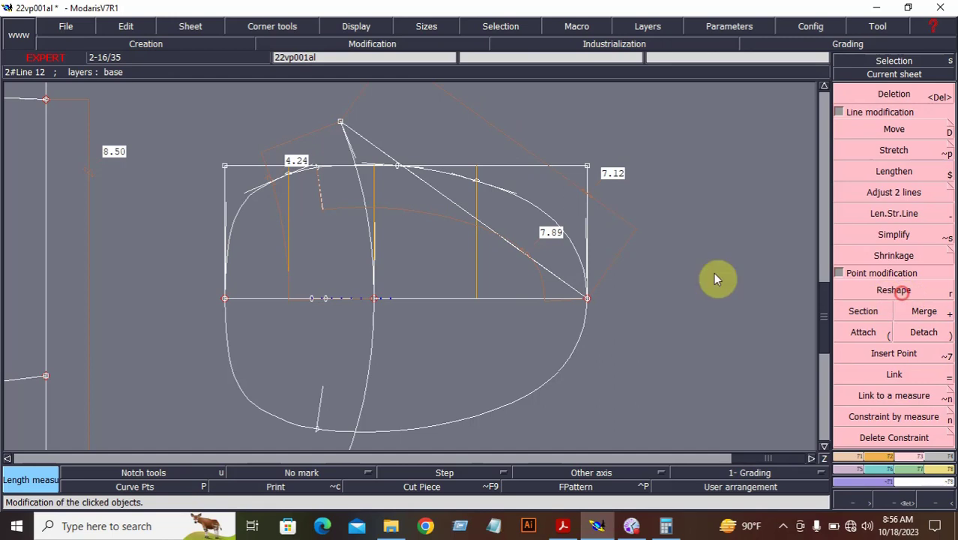
left_click(561, 271)
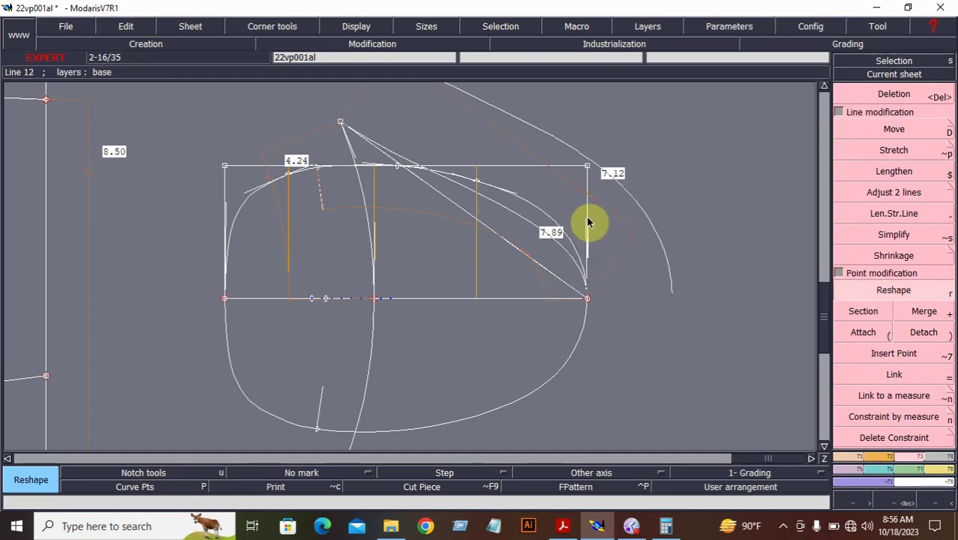
left_click(586, 149)
left_click(398, 159)
left_click(399, 134)
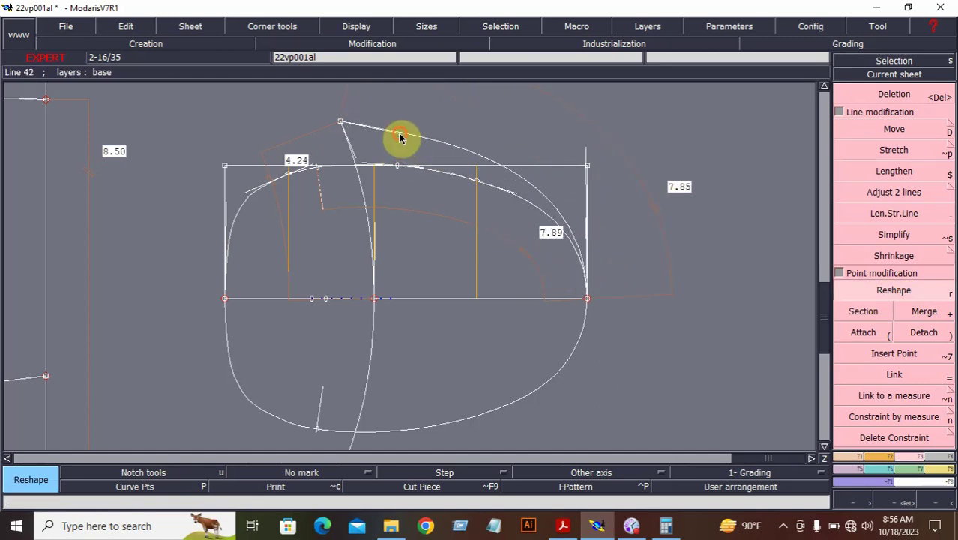
- Move the upper end point shared by both curves slightly toward the heel and down toward the sole
left_click(338, 121)
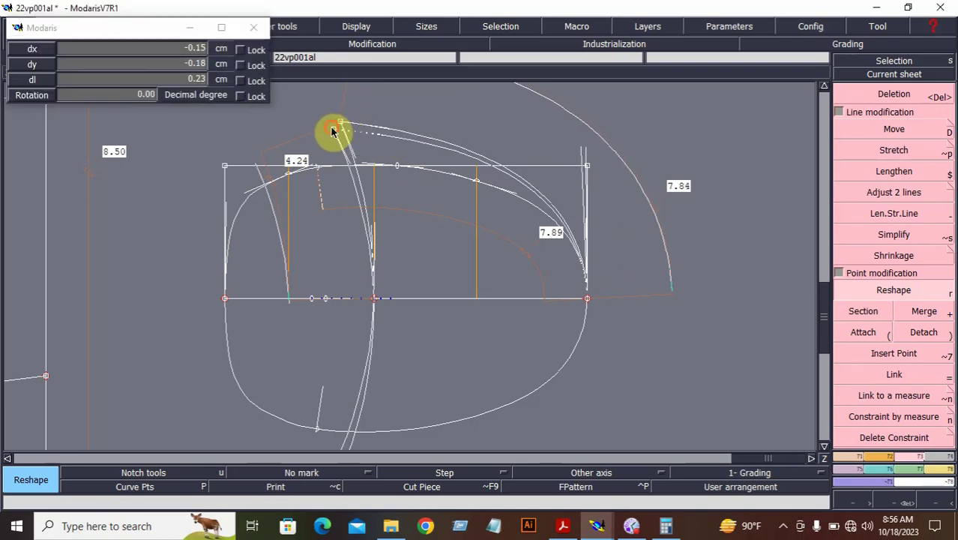
left_click(332, 129)
left_click(331, 129)
left_click(327, 132)
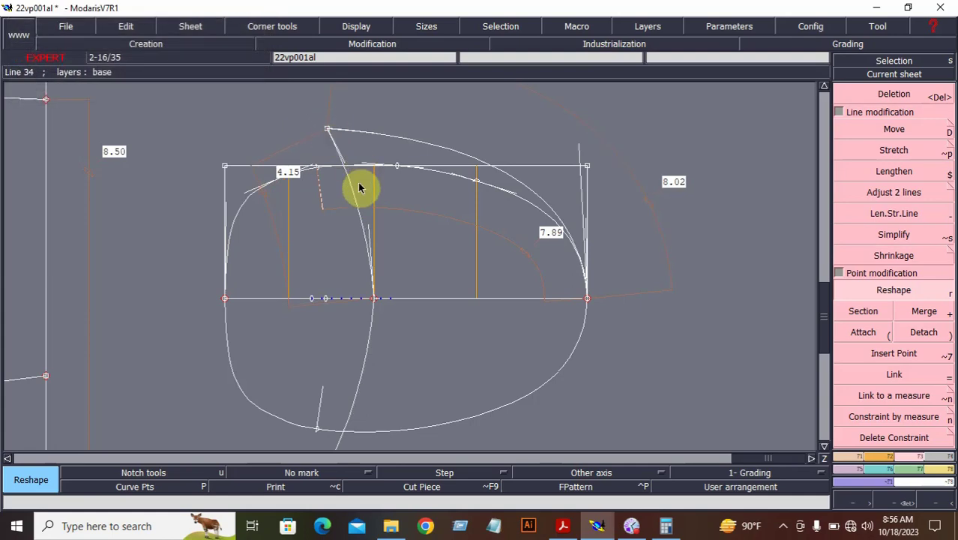
- Adjust the cross curve's tangents for a fuller shape that leaves the symmetry line perpendicularly
left_click(370, 219)
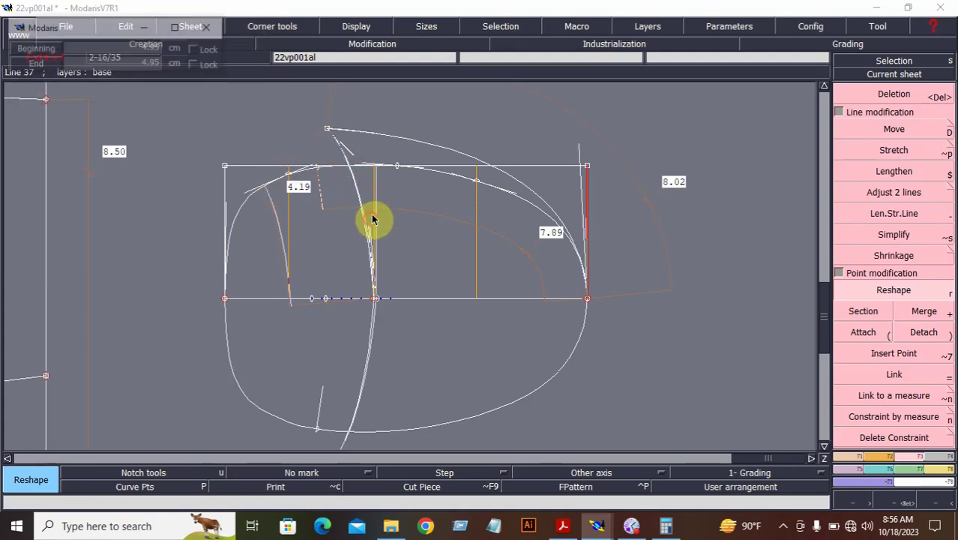
left_click(373, 208)
key("ctrl+z")
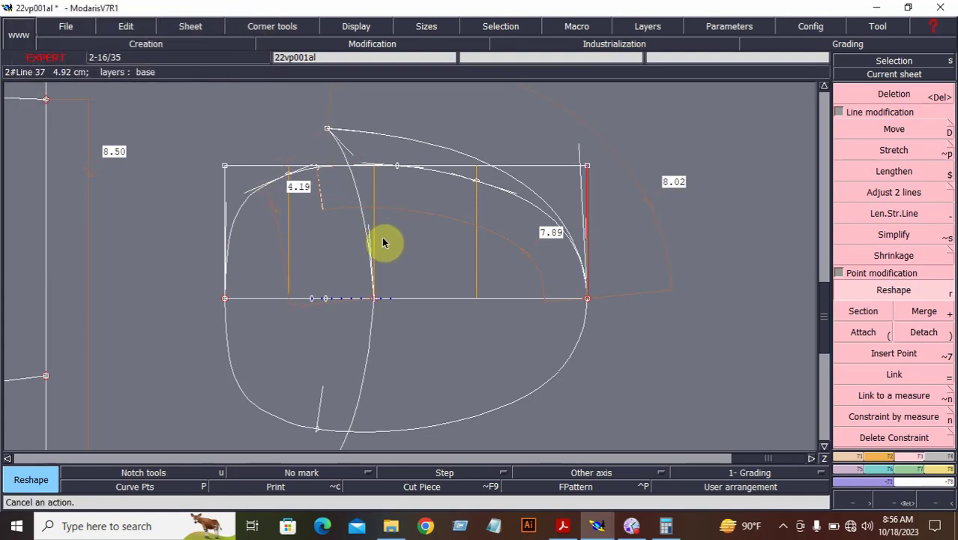
left_click(371, 221)
left_click(371, 216)
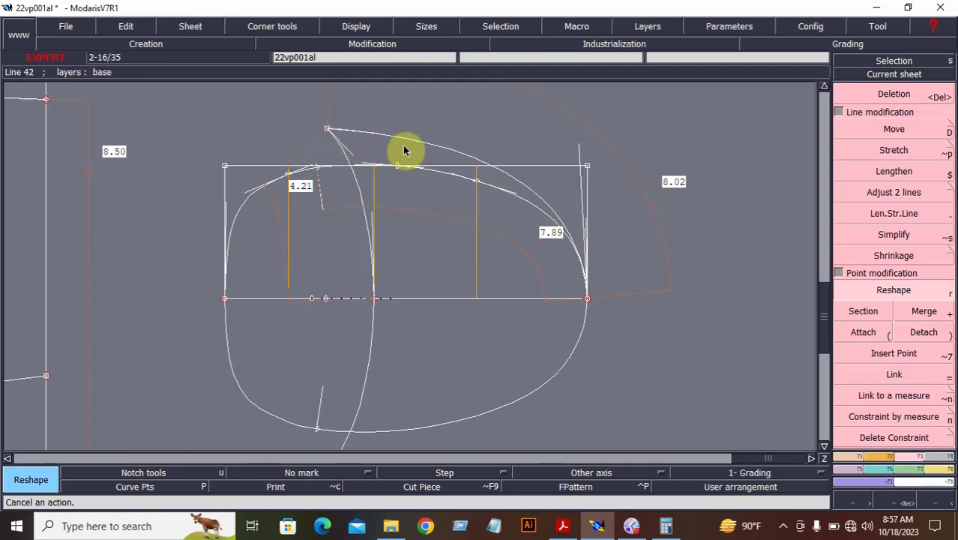
- Fine-tune the shared upper end point's position until the cross curve's upper half measures about 4.25 cm
left_click(327, 133)
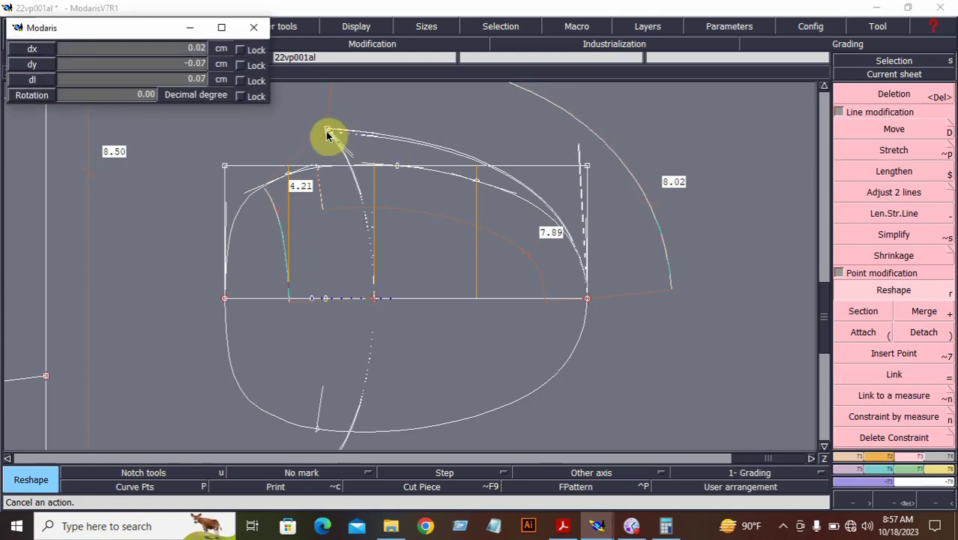
left_click(324, 136)
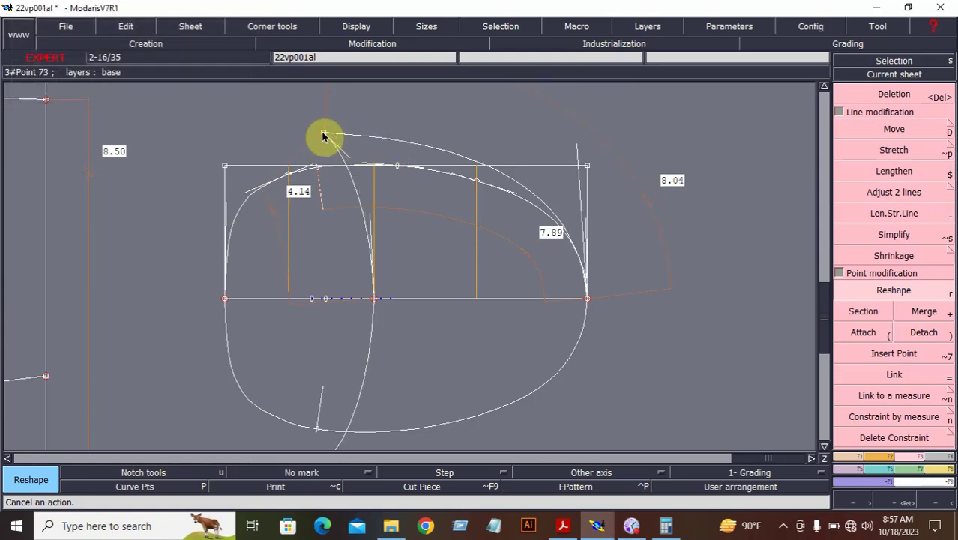
left_click(323, 135)
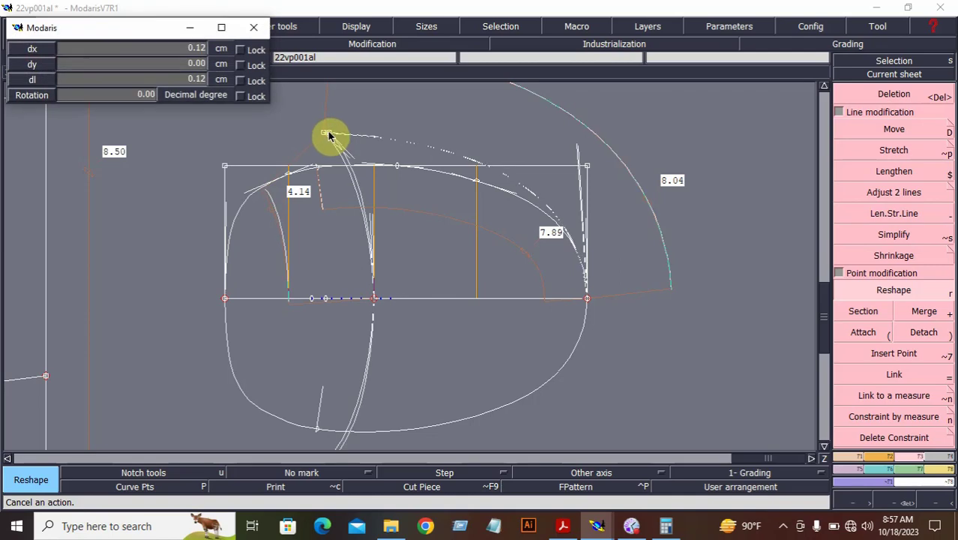
left_click(332, 134)
left_click(332, 133)
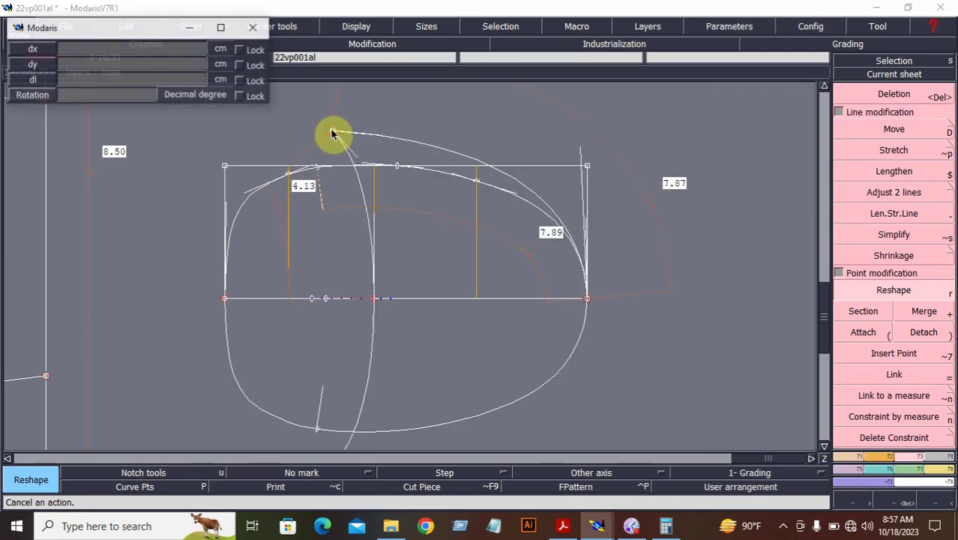
left_click(332, 131)
left_click(333, 132)
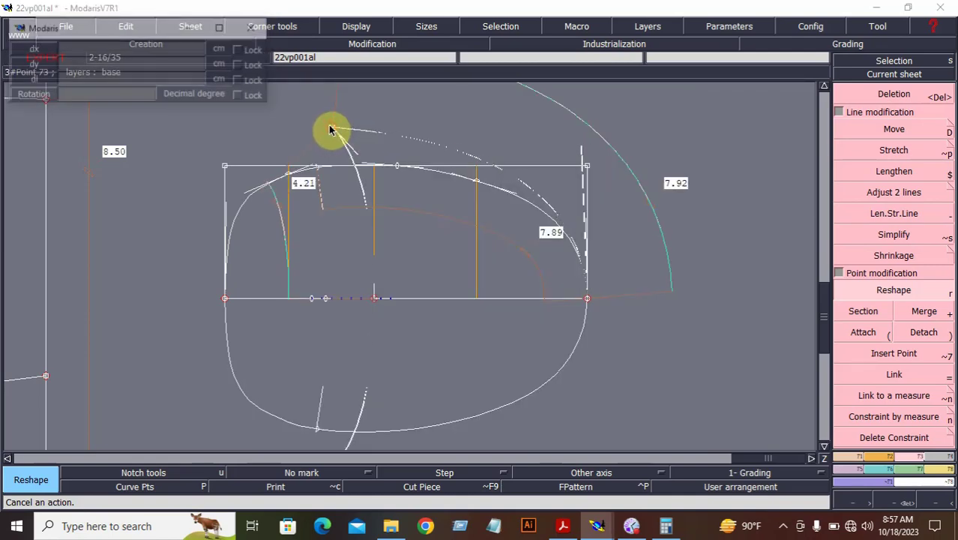
left_click(330, 129)
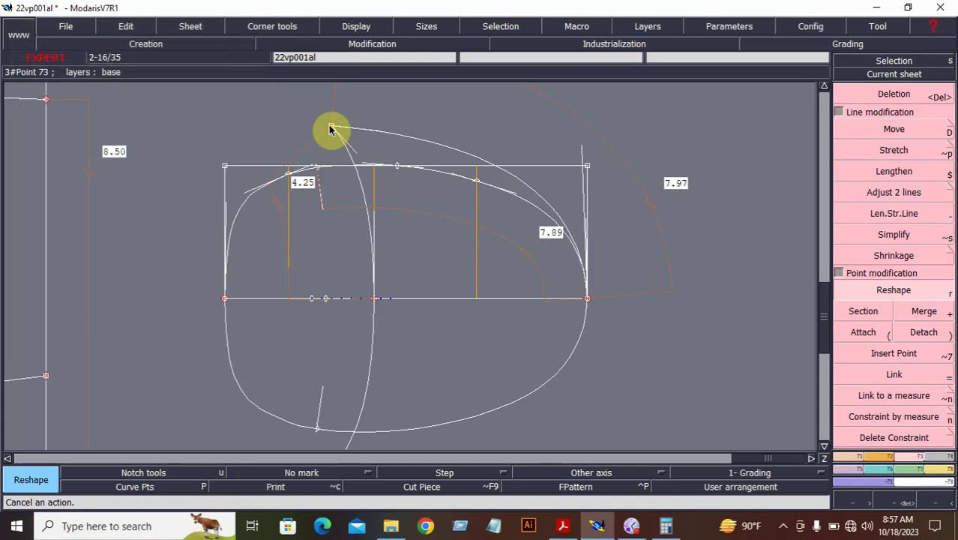
- Flatten the upper-foot curve and straighten its toe tangent until its length is about 7.90 cm, matching the sole edge
left_click(383, 137)
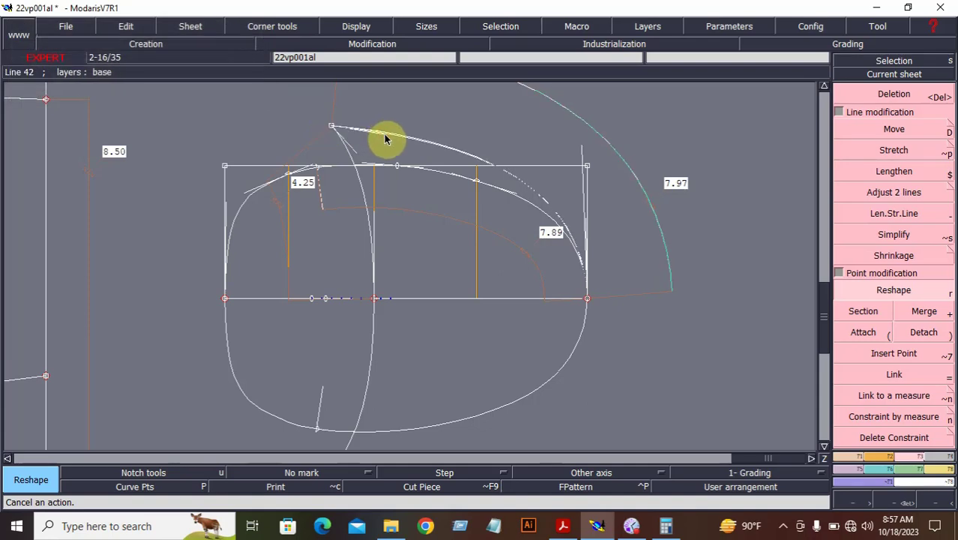
left_click(385, 140)
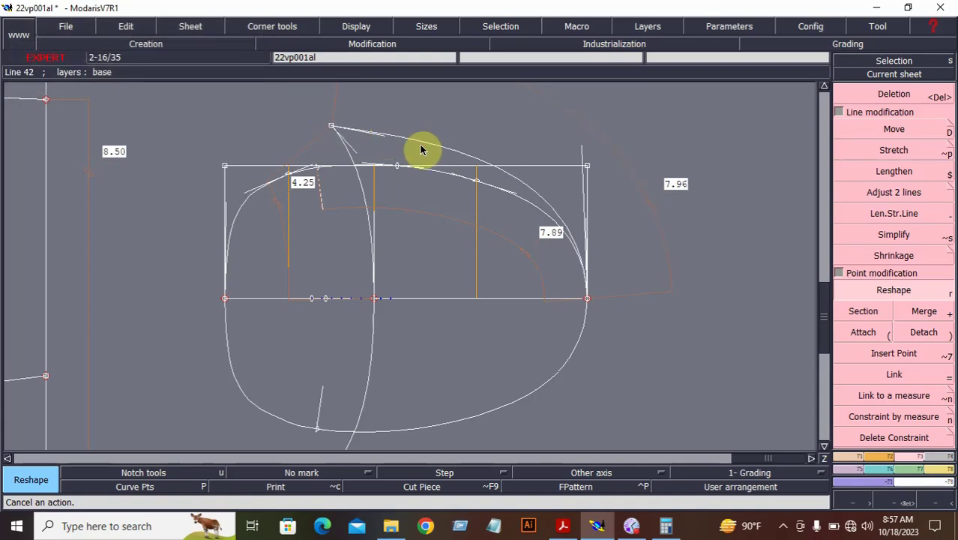
left_click(584, 158)
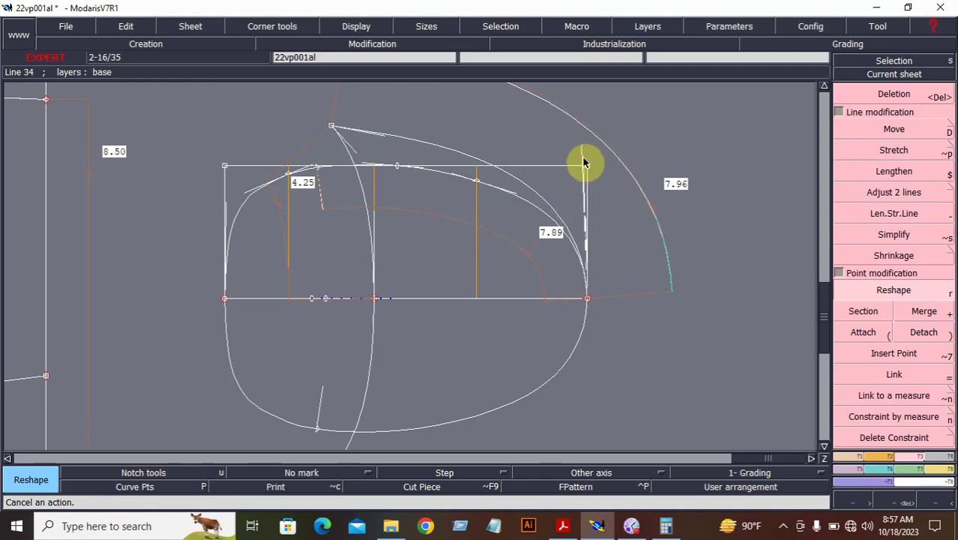
left_click(587, 163)
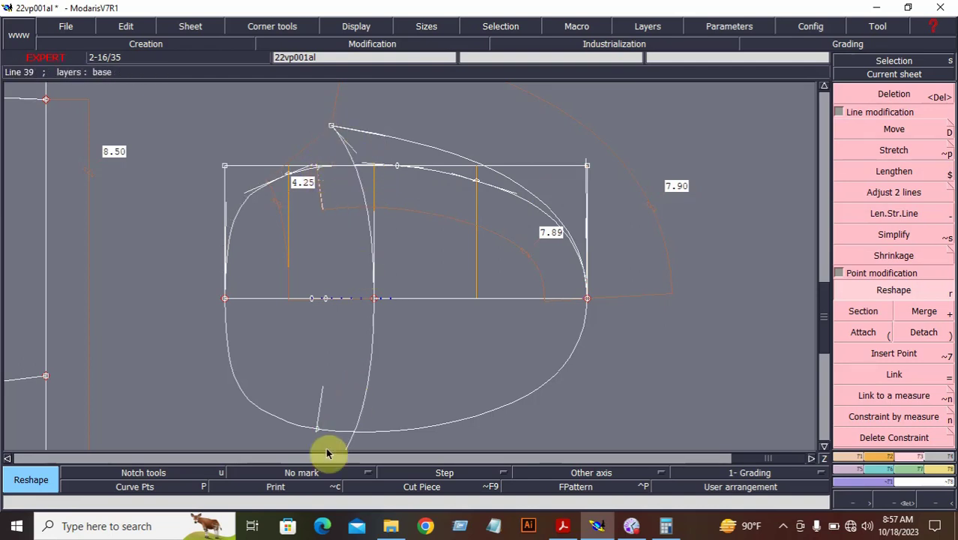
- Delete the two dynamic length measures beside the body's armhole curves
left_click(937, 504)
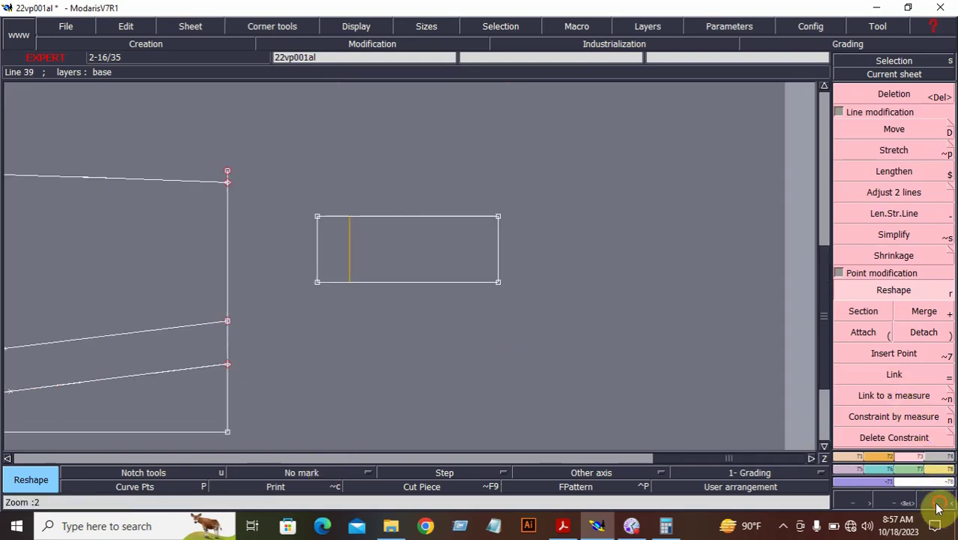
left_click(936, 506)
left_click(932, 502)
left_click(929, 506)
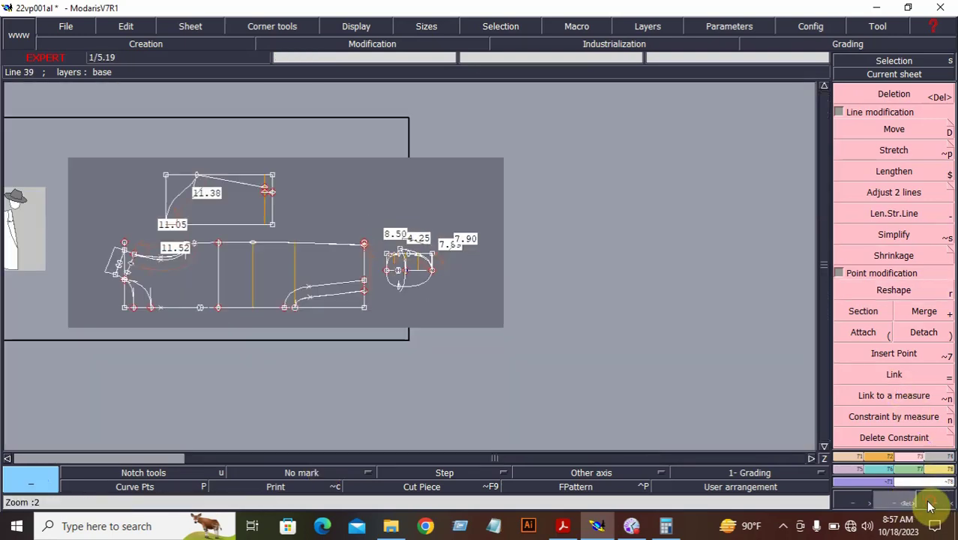
left_click(928, 506)
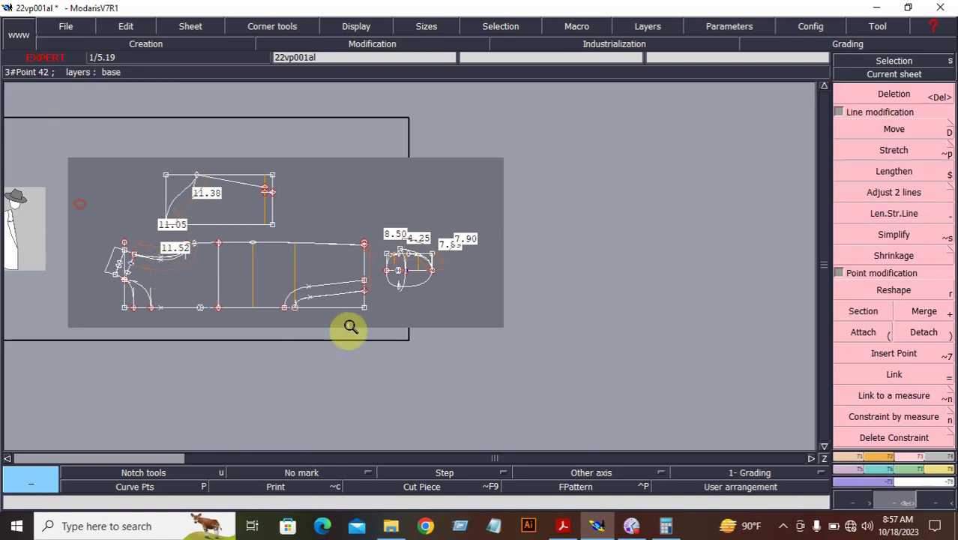
left_click(388, 341)
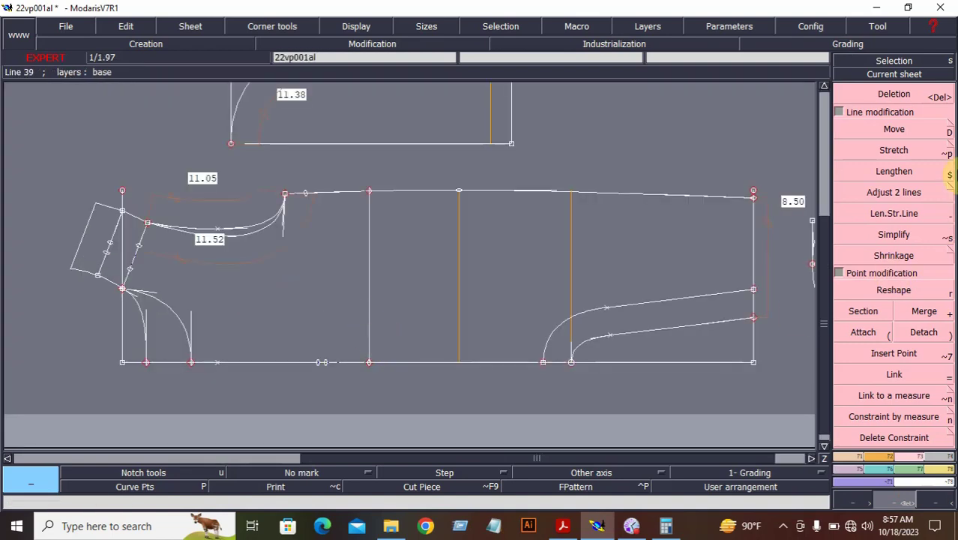
left_click(894, 94)
left_click(267, 256)
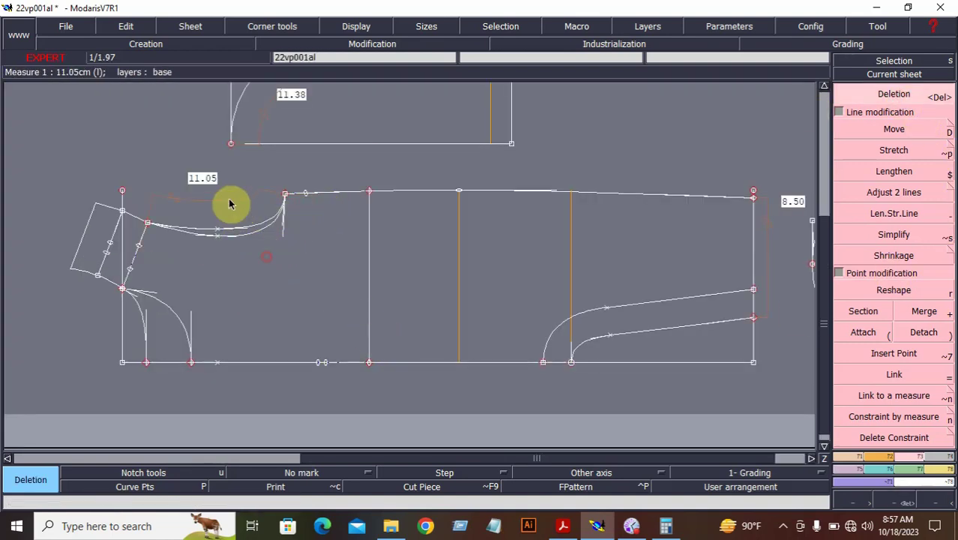
left_click(230, 204)
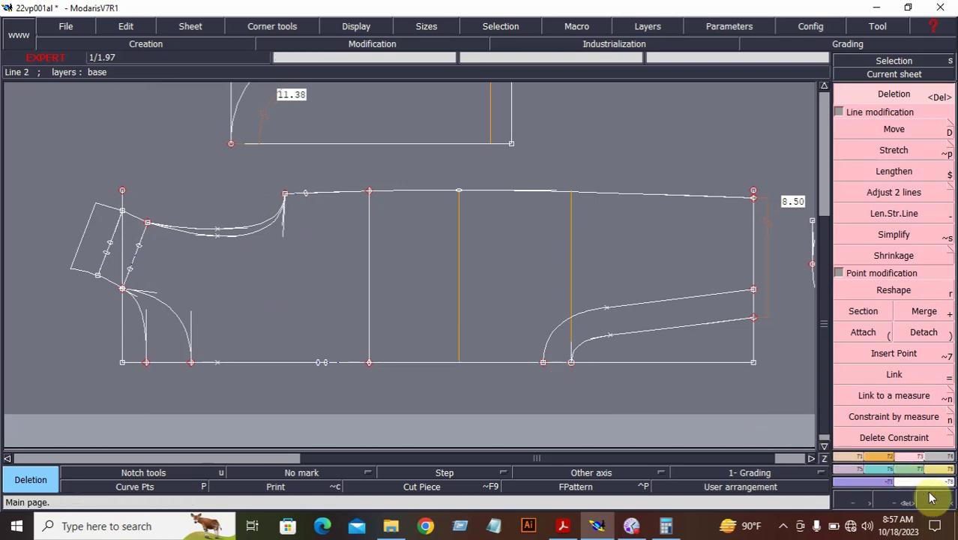
- Mirror the side seam and both curved inseam lines of the body across its horizontal centre line with Symmetrize
left_click(937, 503)
left_click(884, 503)
left_click(152, 180)
left_click(645, 400)
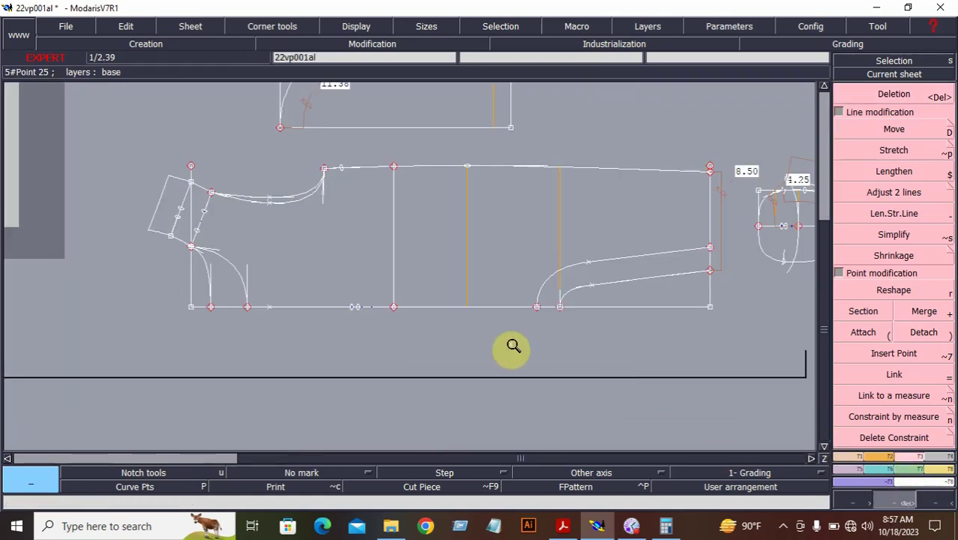
left_click(431, 282)
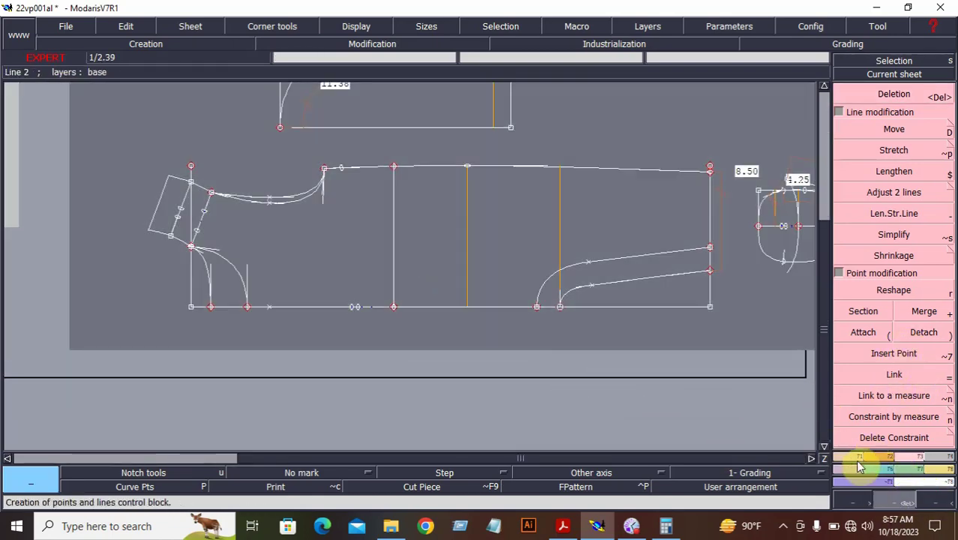
left_click(858, 464)
left_click(889, 413)
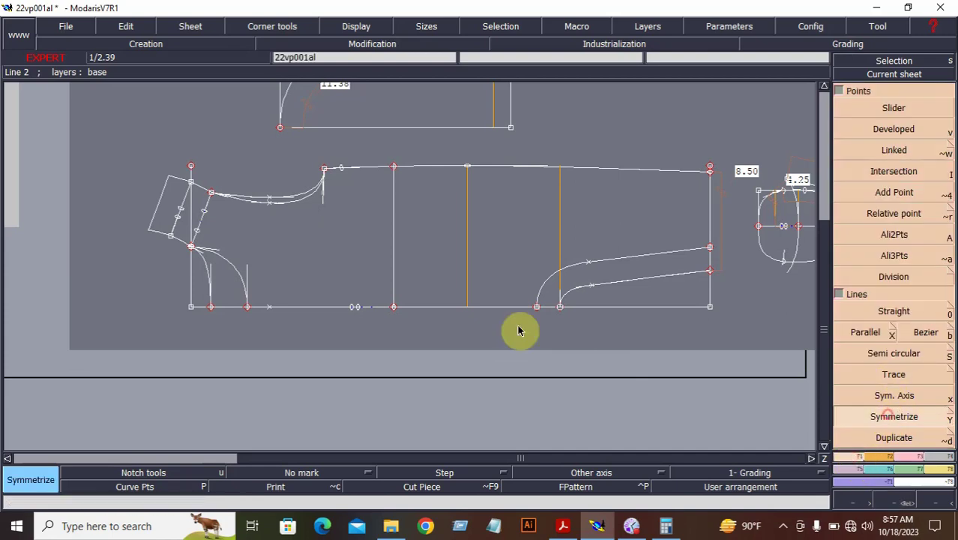
left_click(371, 307)
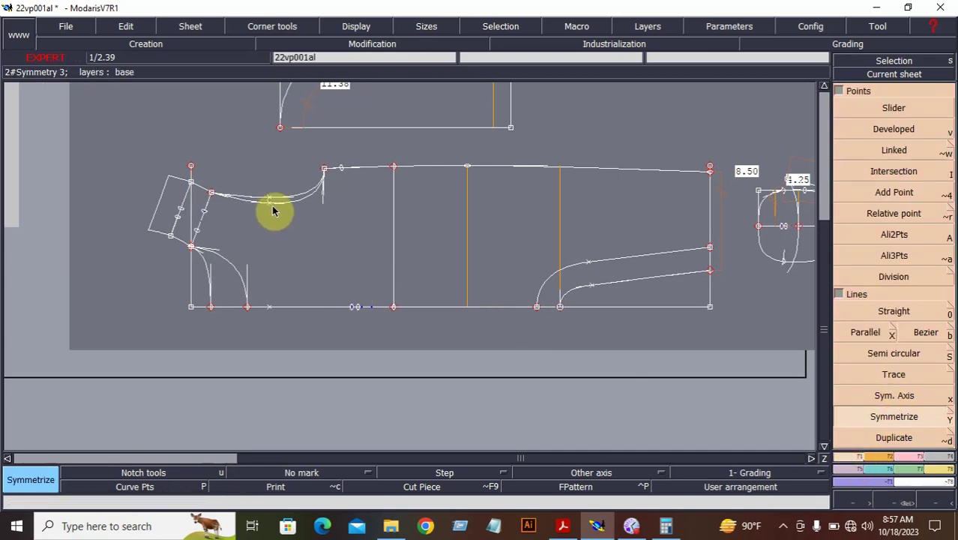
left_click(428, 166)
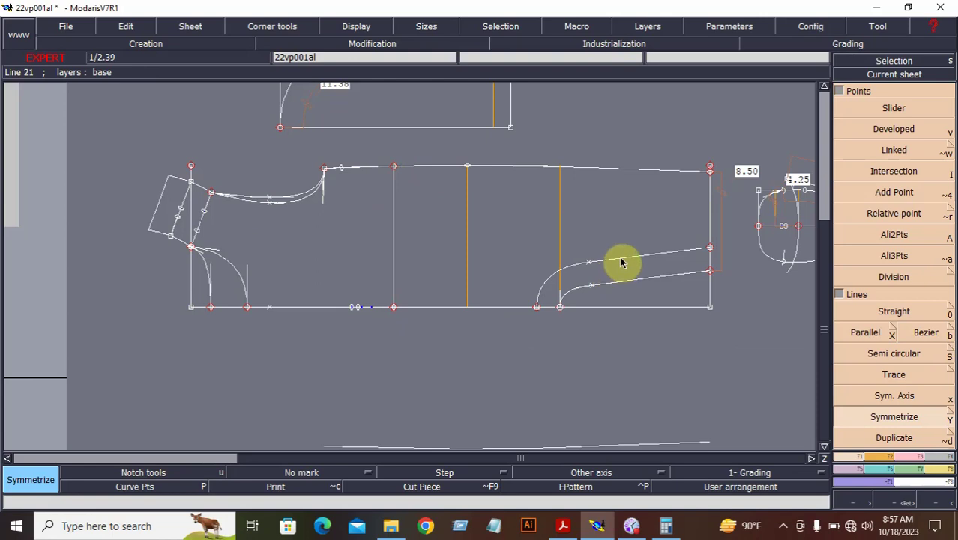
left_click(621, 262)
left_click(631, 278)
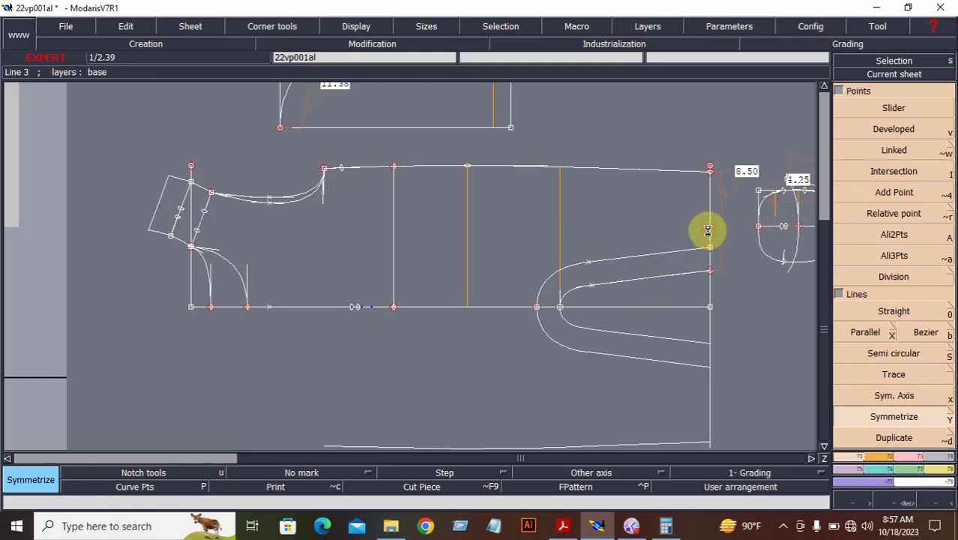
- Mirror the armhole curves, shoulder lines, shoulder extension outline and both neckline curves across the body's centre line
left_click(295, 197)
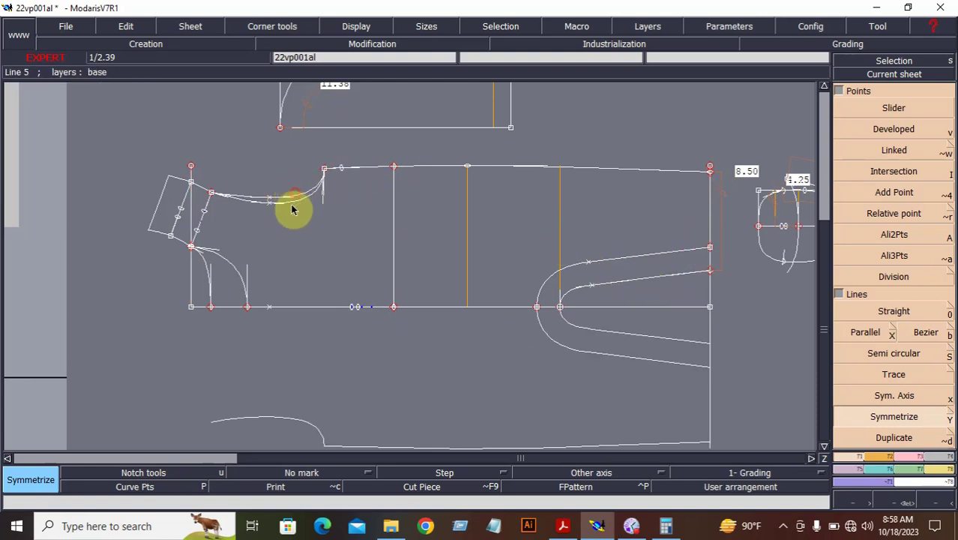
left_click(201, 187)
left_click(186, 181)
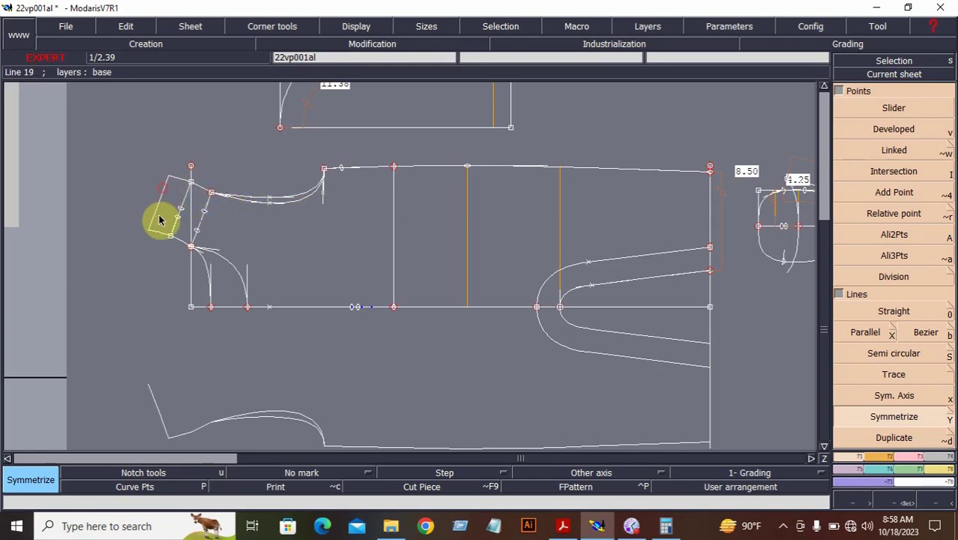
left_click(178, 243)
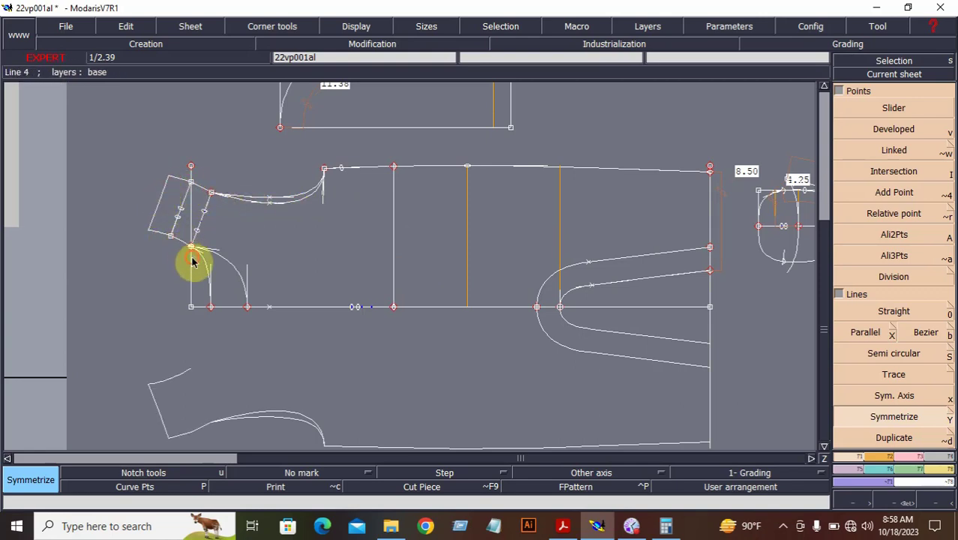
left_click(192, 261)
left_click(203, 266)
left_click(230, 268)
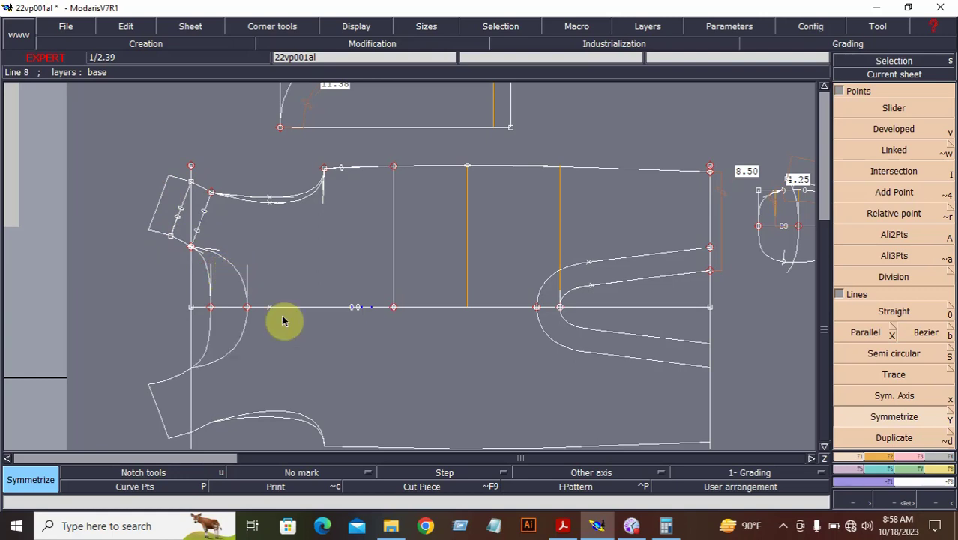
left_click(188, 199)
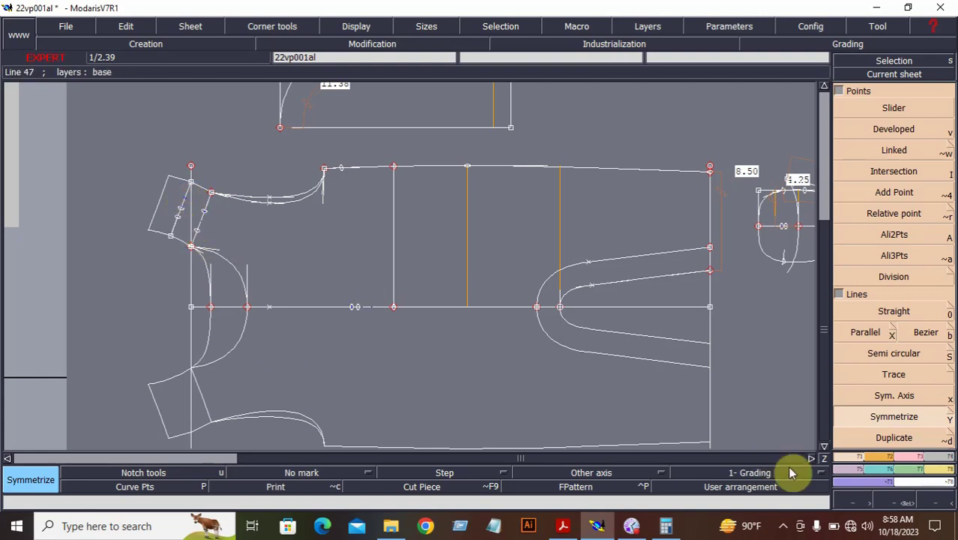
- Try to mirror the inner line of the shoulder extension across the body's centre line
left_click(900, 504)
left_click_drag(120, 179, 257, 283)
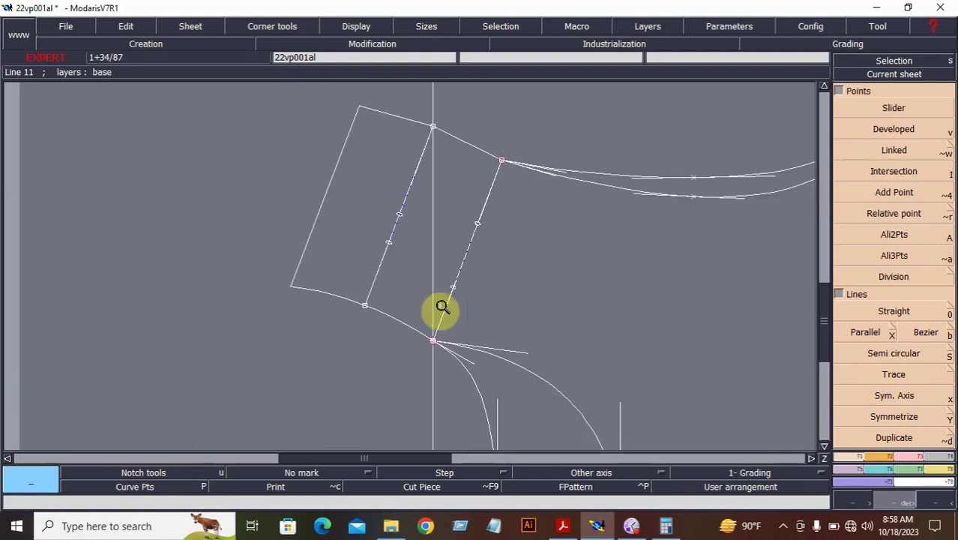
left_click(889, 416)
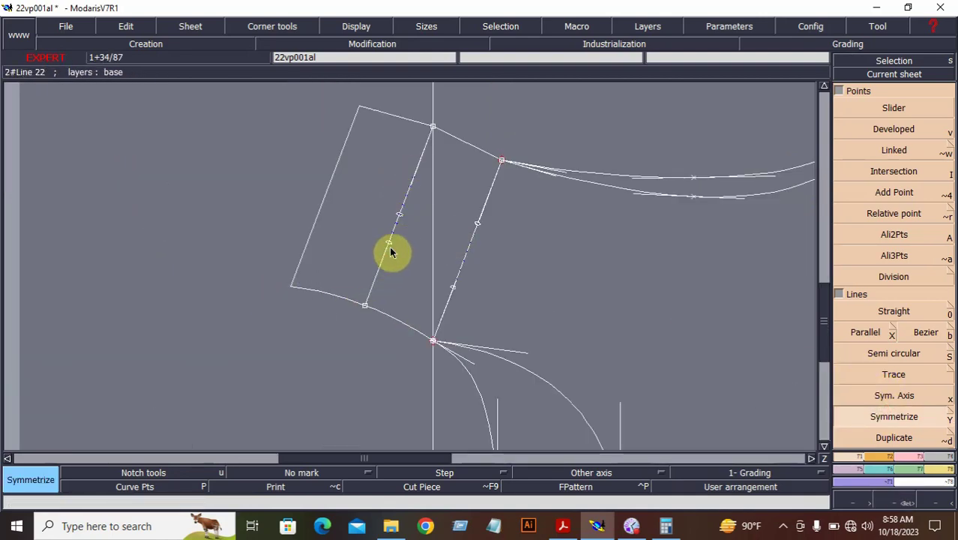
left_click(933, 499)
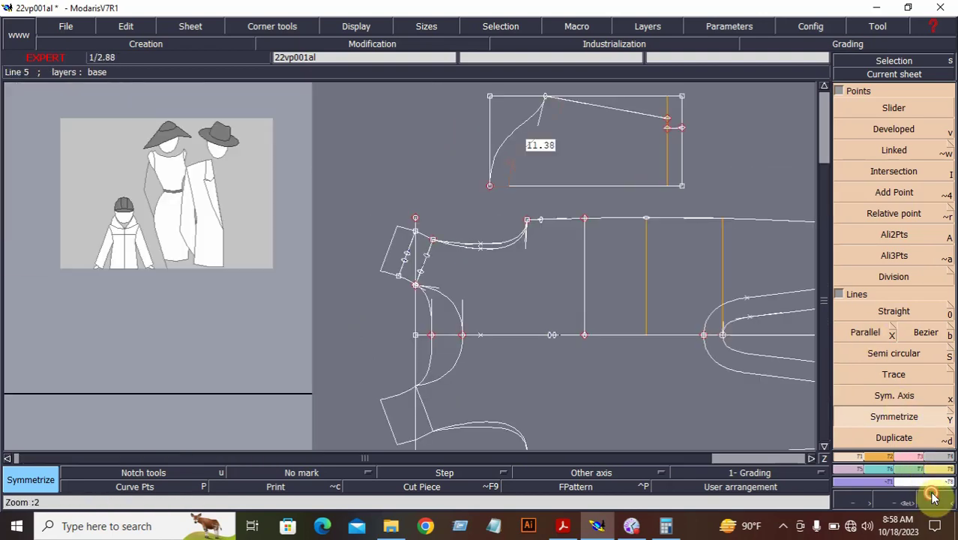
left_click(908, 501)
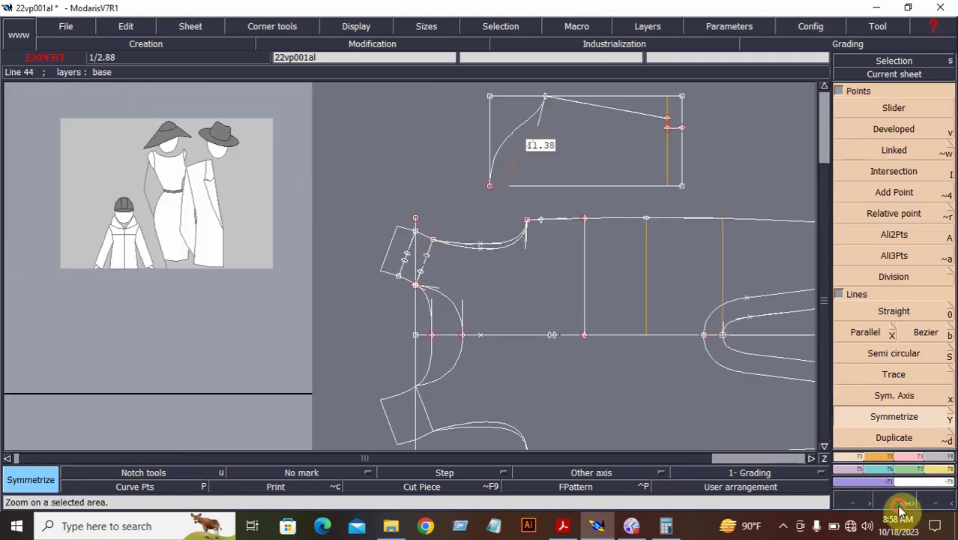
left_click_drag(330, 205, 638, 398)
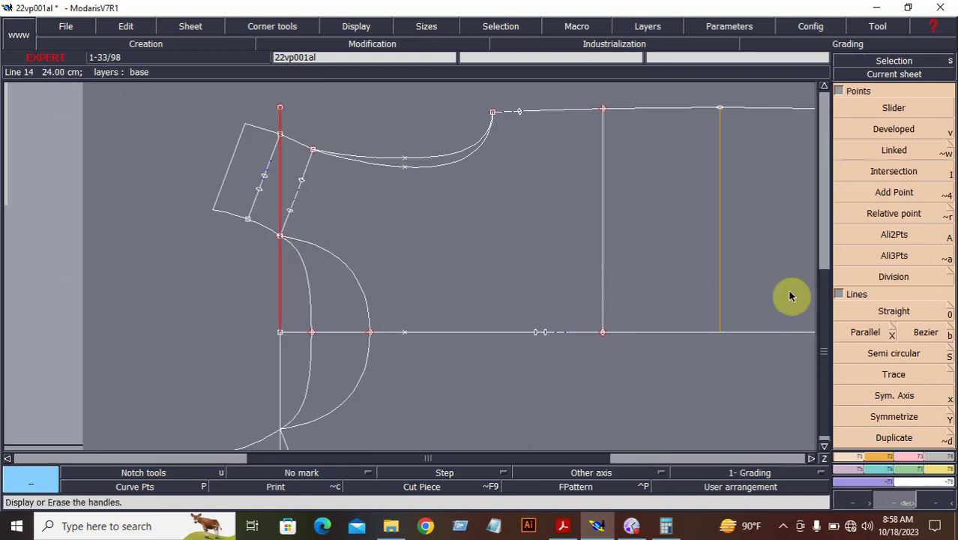
left_click(892, 418)
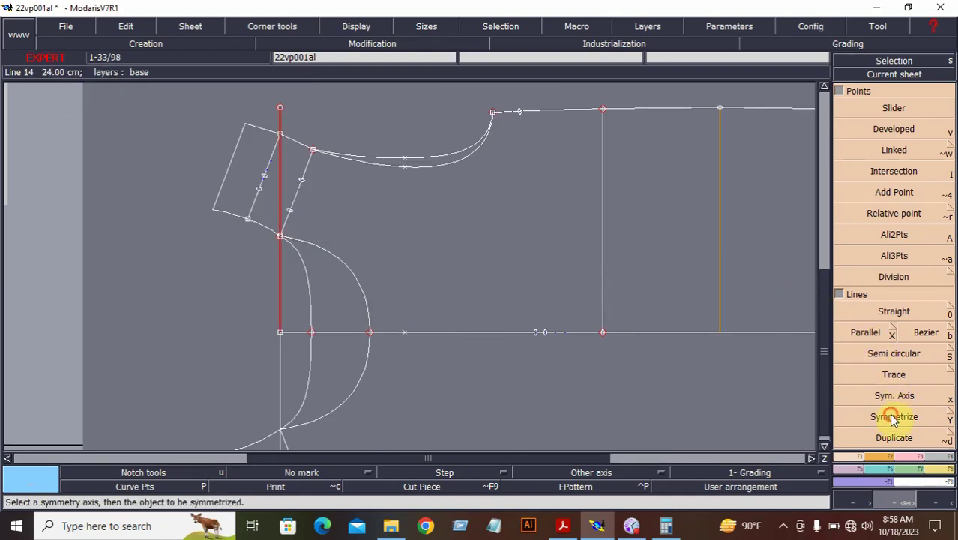
left_click(255, 208)
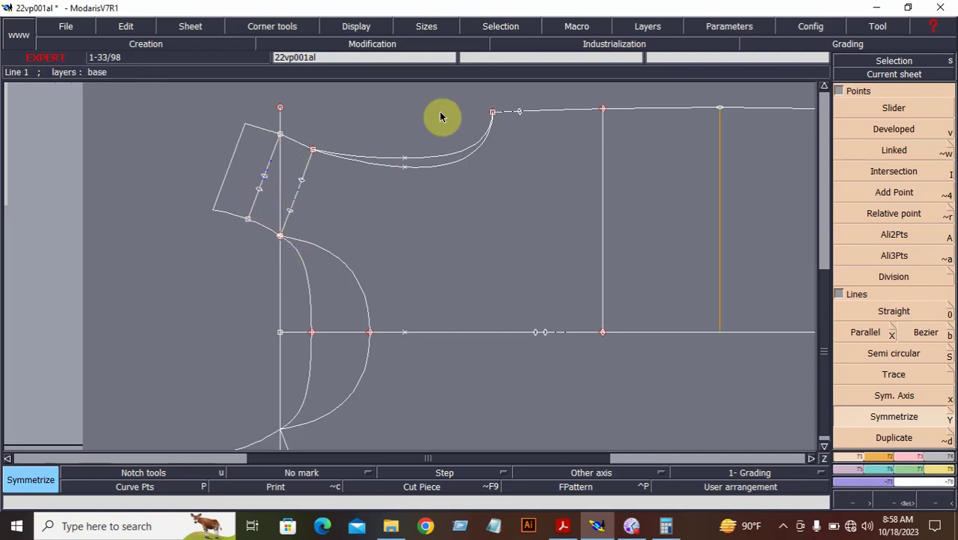
- Erase the symmetry axis lying on the shoulder extension's inner line, and undo the removal of the line itself
left_click(645, 26)
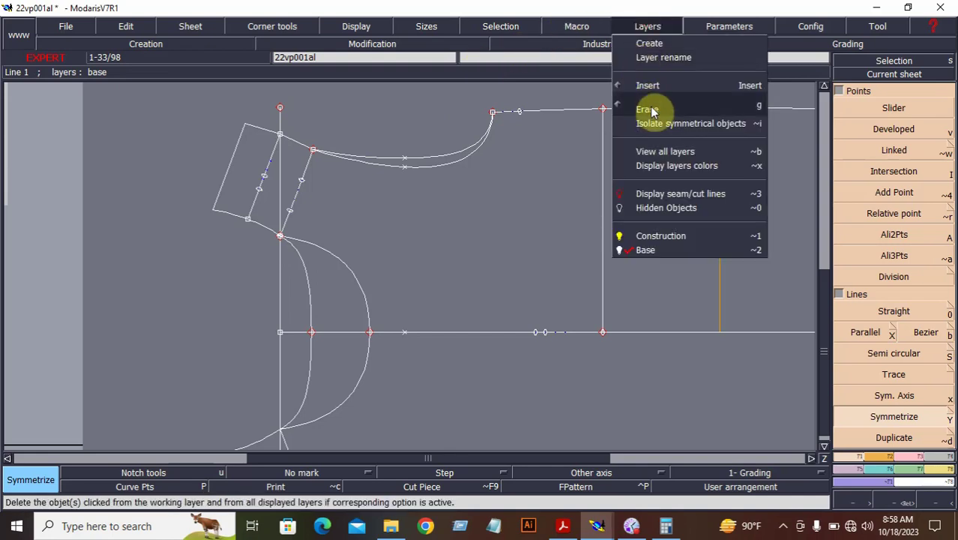
left_click(651, 106)
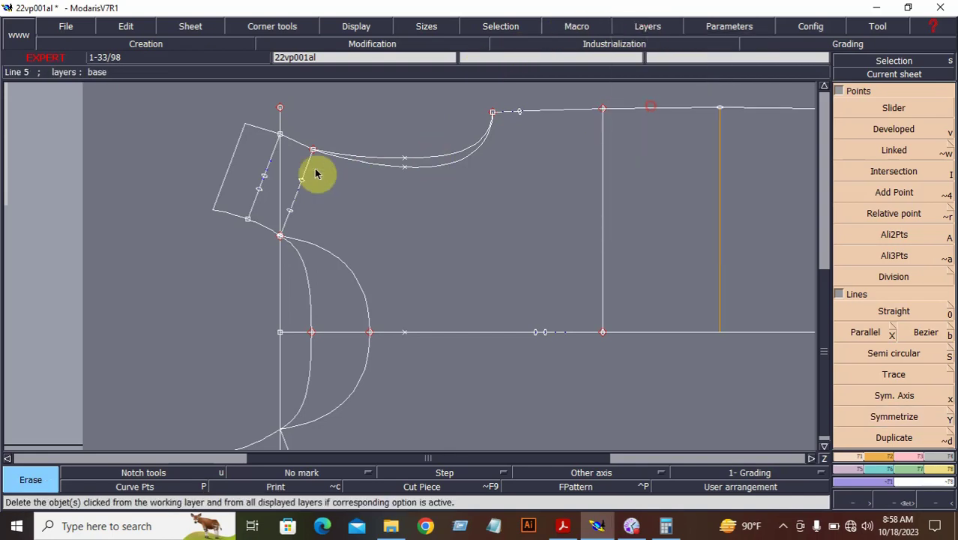
left_click(263, 188)
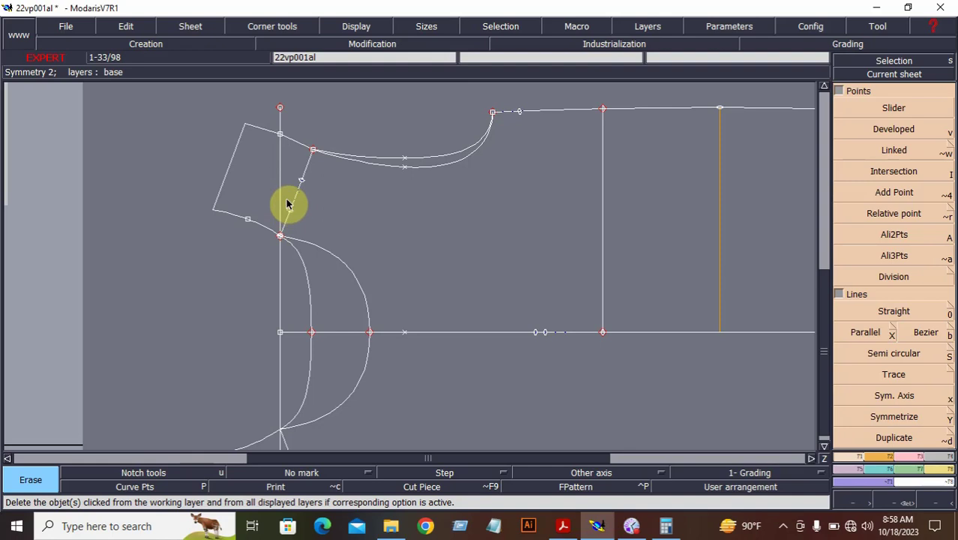
key("ctrl+z")
- Mirror the shoulder extension's inner line across the body's centre line, using the centre symmetry axis
left_click(883, 417)
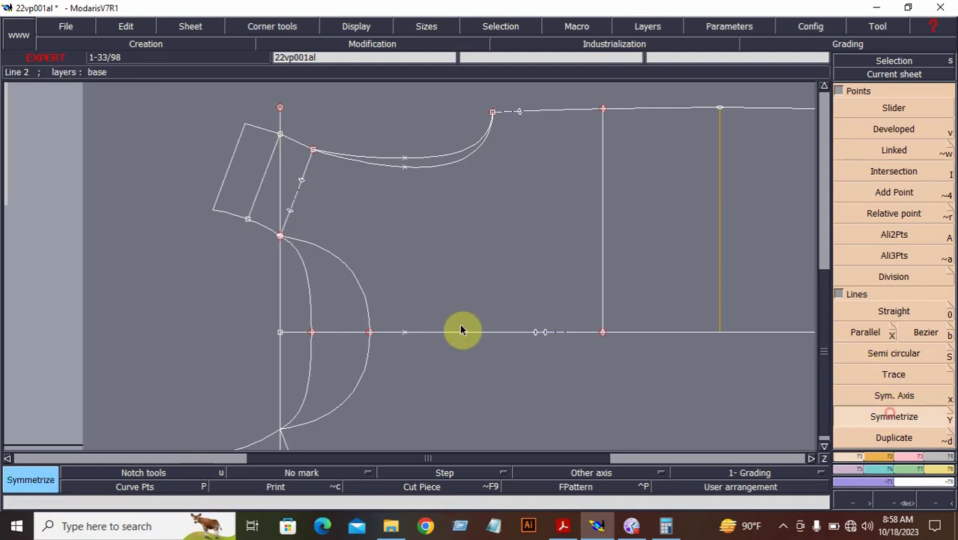
left_click(263, 183)
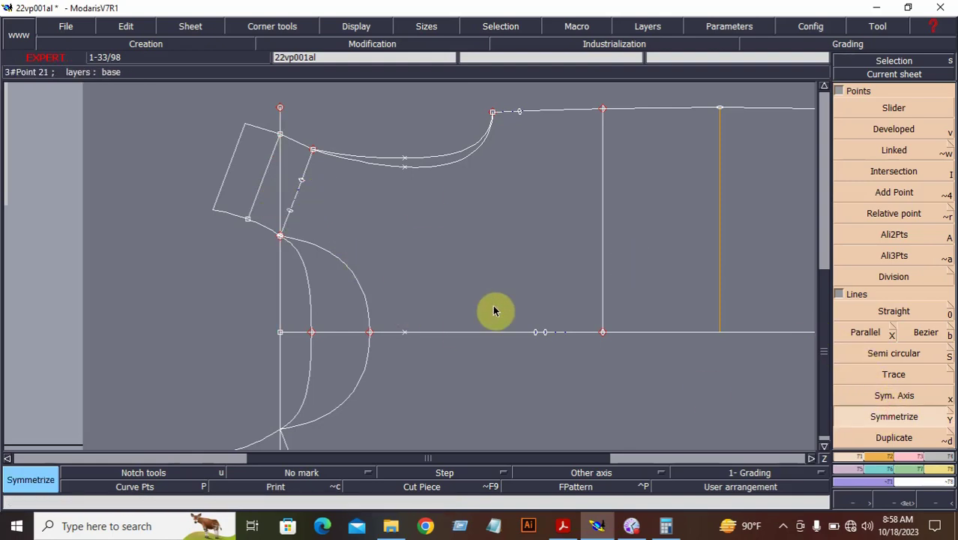
left_click(555, 333)
left_click(255, 192)
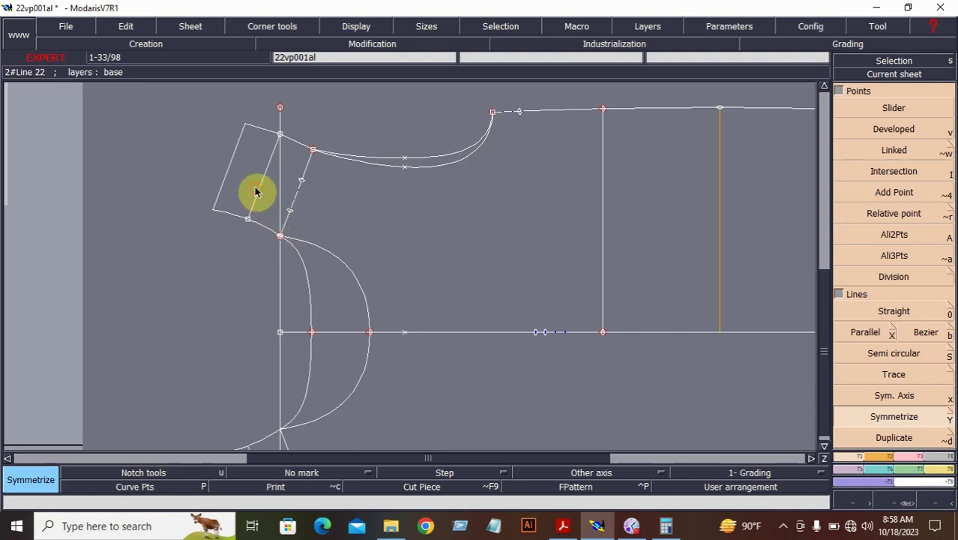
- Mirror the vertical cross line beside the armhole across the centre line so it spans the full body width
left_click(924, 500)
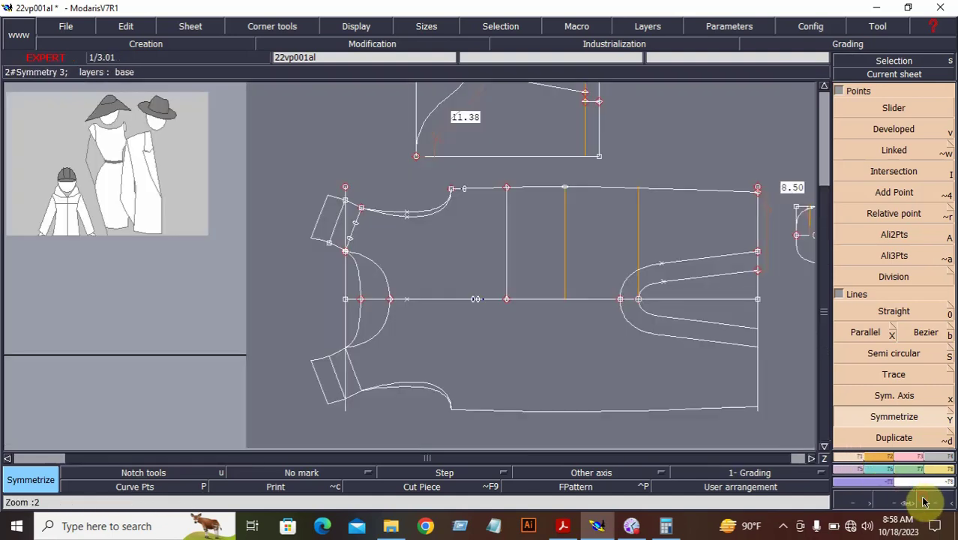
left_click(903, 503)
left_click_drag(277, 165, 811, 440)
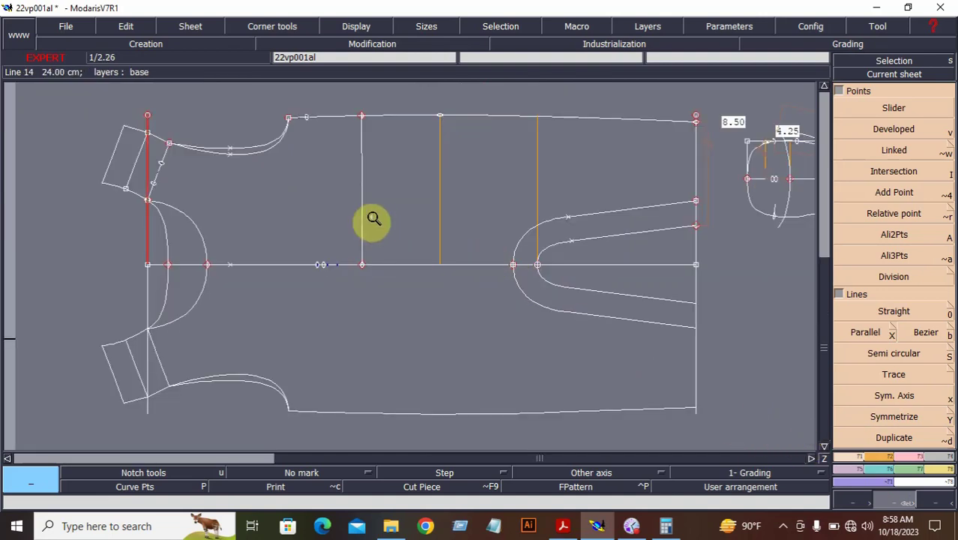
left_click(892, 415)
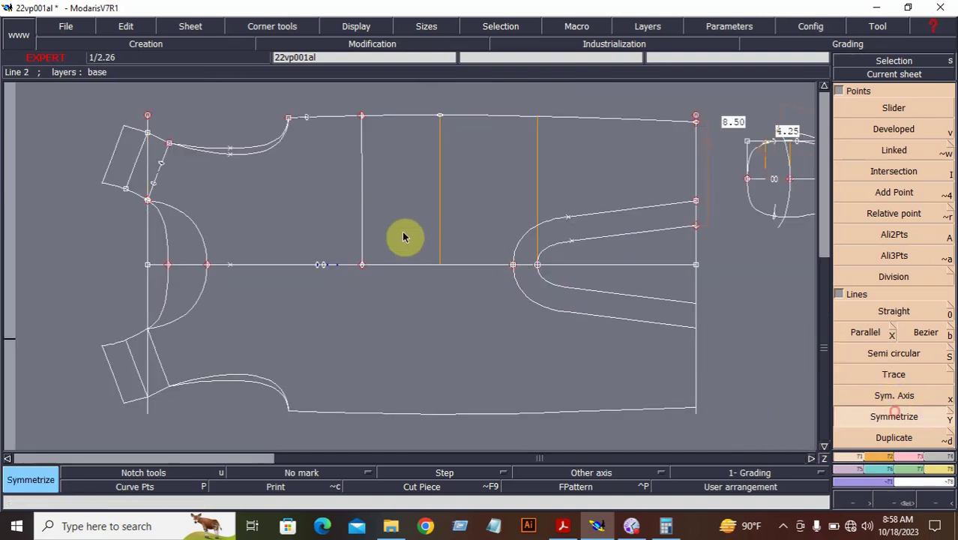
left_click(361, 201)
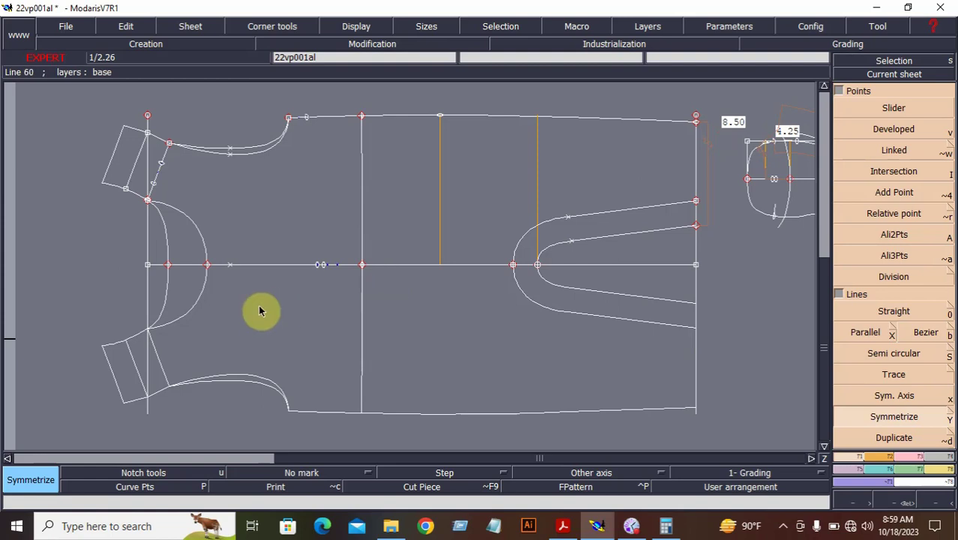
- Extract the full upper-body piece with the Seam tool, bounded by the deeper neckline, inner armholes, shoulder lines and cross line
left_click(927, 453)
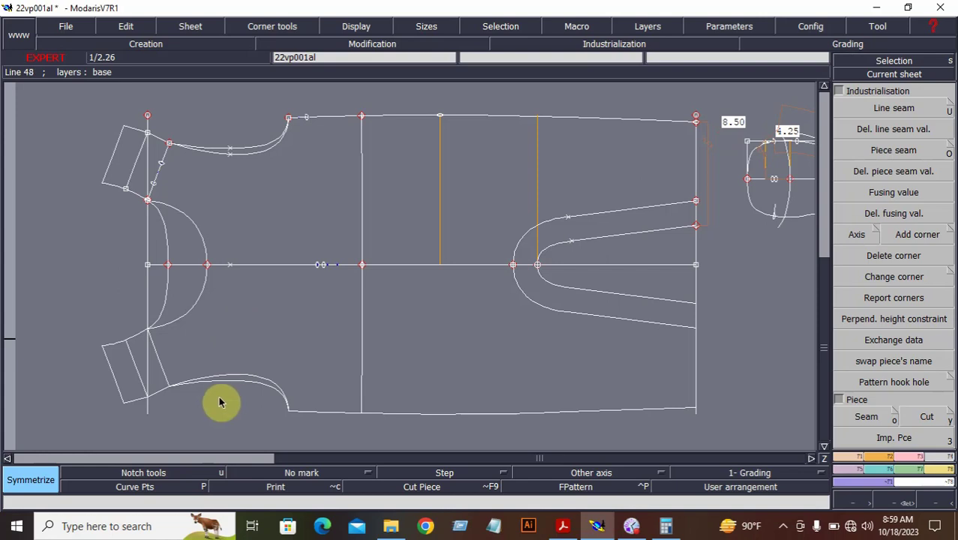
left_click(882, 418)
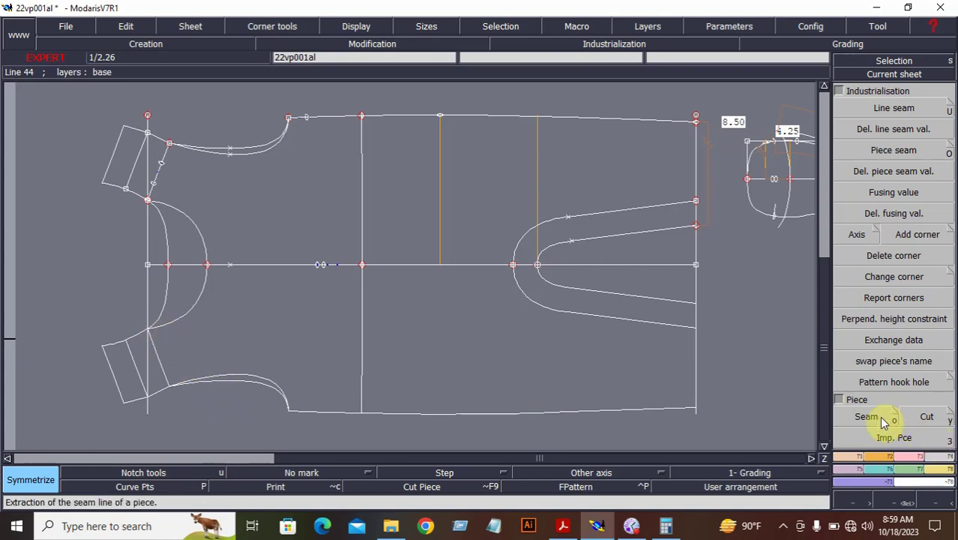
left_click(291, 348)
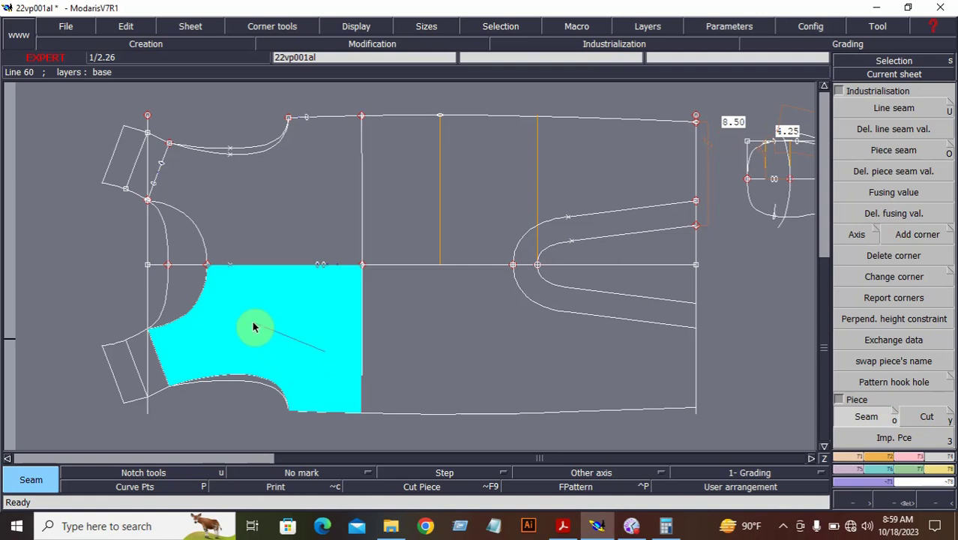
left_click(297, 252)
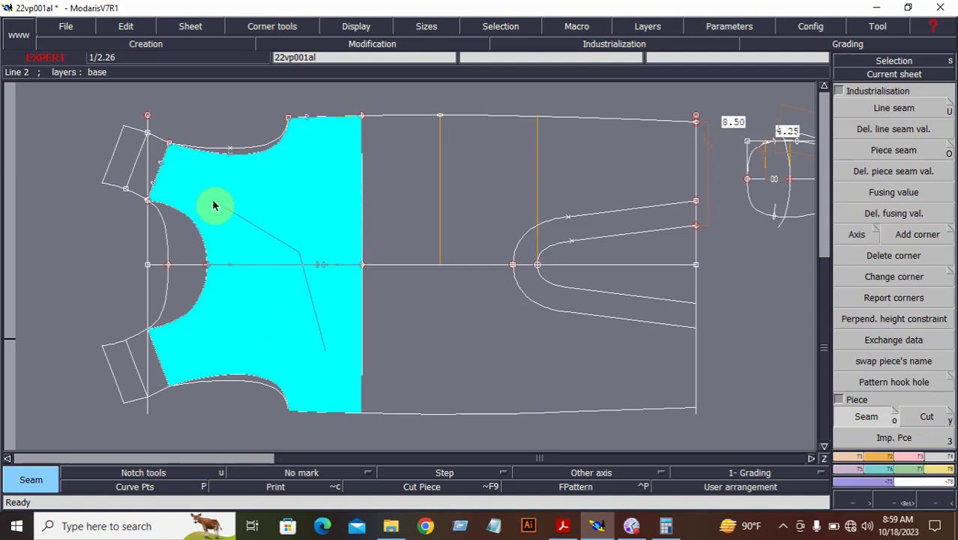
- Add the inner shoulder extension strip to the deep-neckline piece, and extract a second upper-body piece with the shallower neckline, outer armholes and one full shoulder extension
left_click(146, 176)
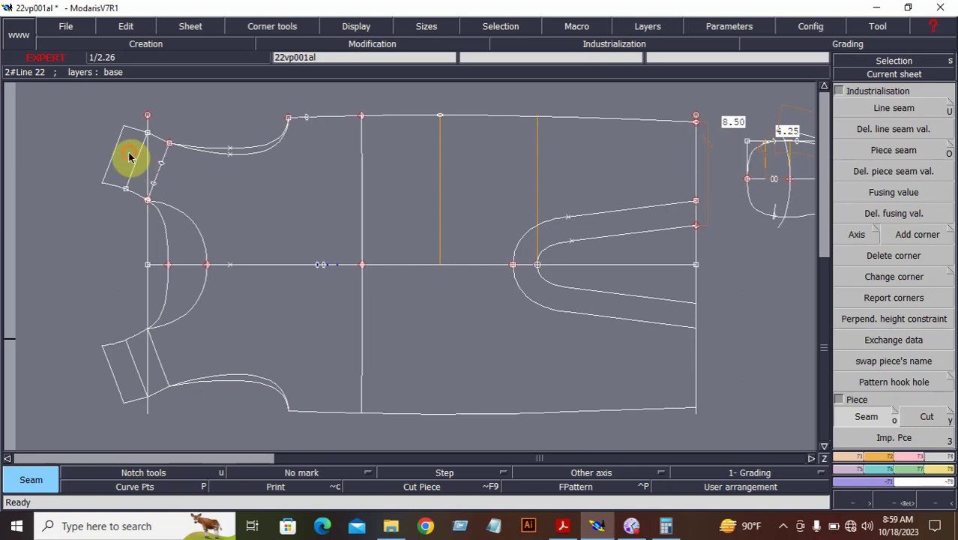
left_click(189, 181)
left_click(240, 153)
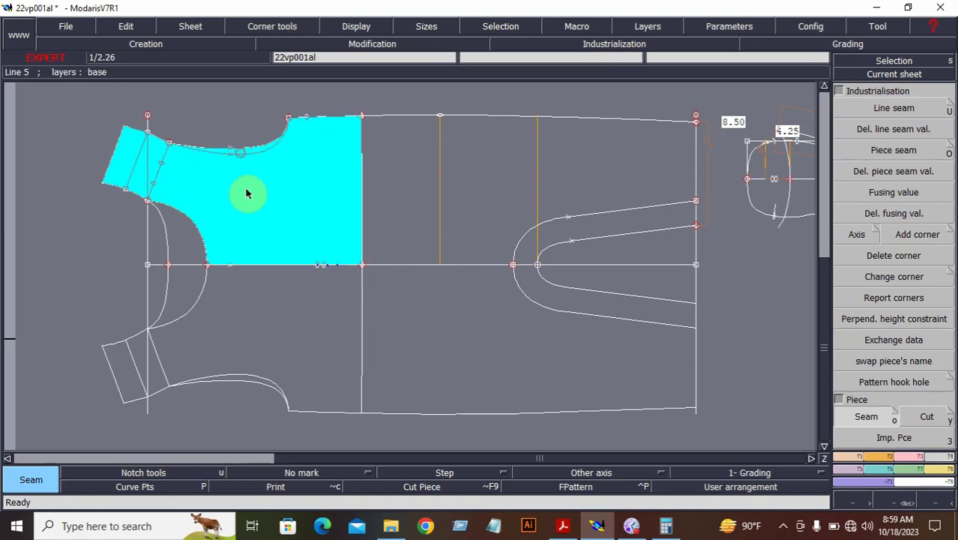
left_click(268, 281)
left_click(193, 233)
left_click(192, 277)
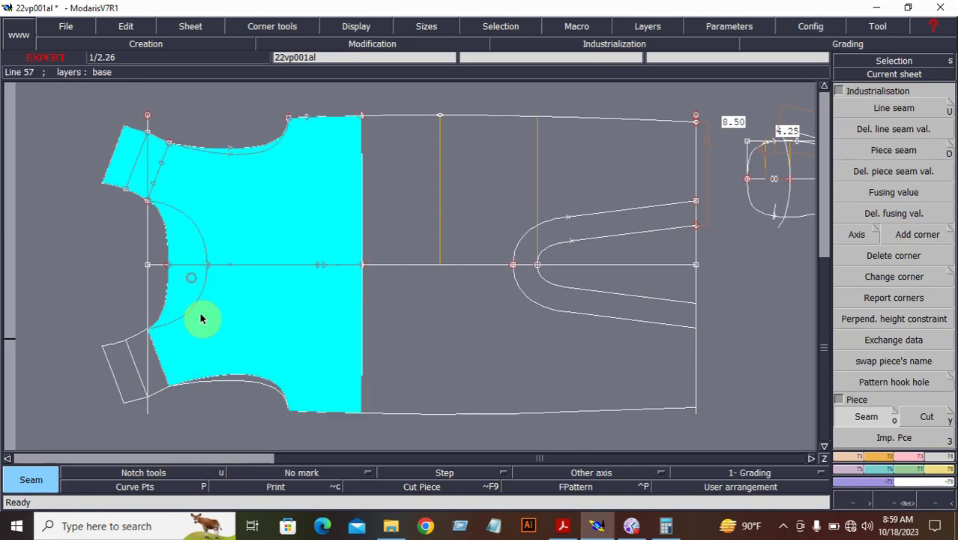
left_click(203, 319)
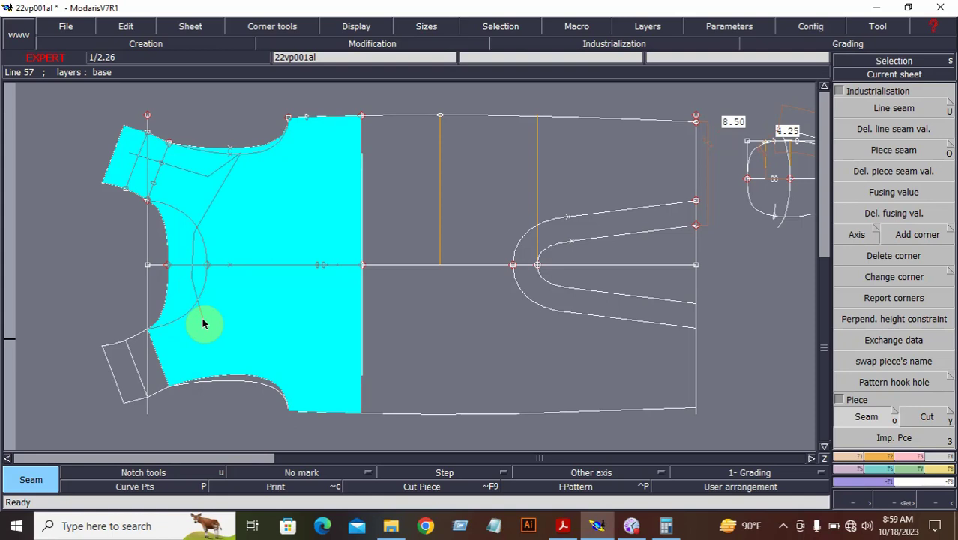
left_click(237, 374)
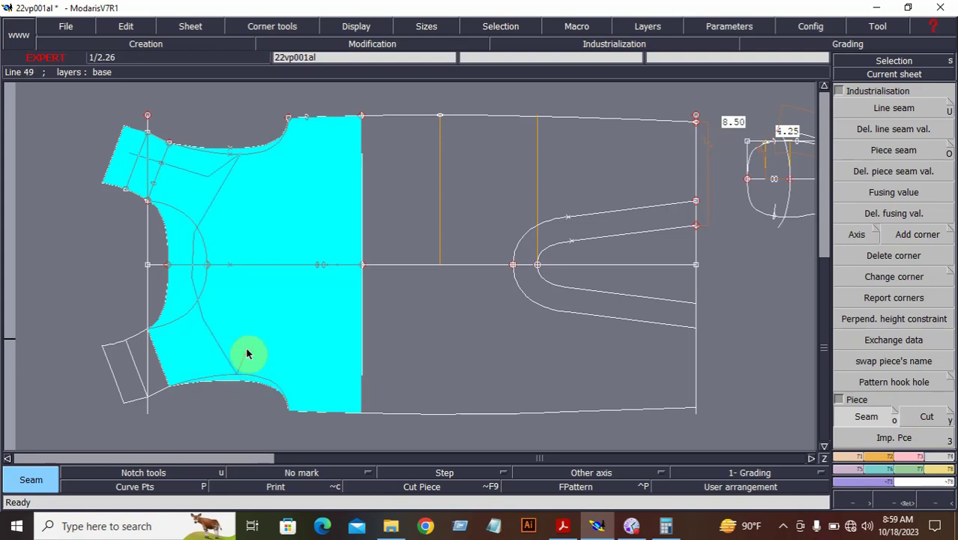
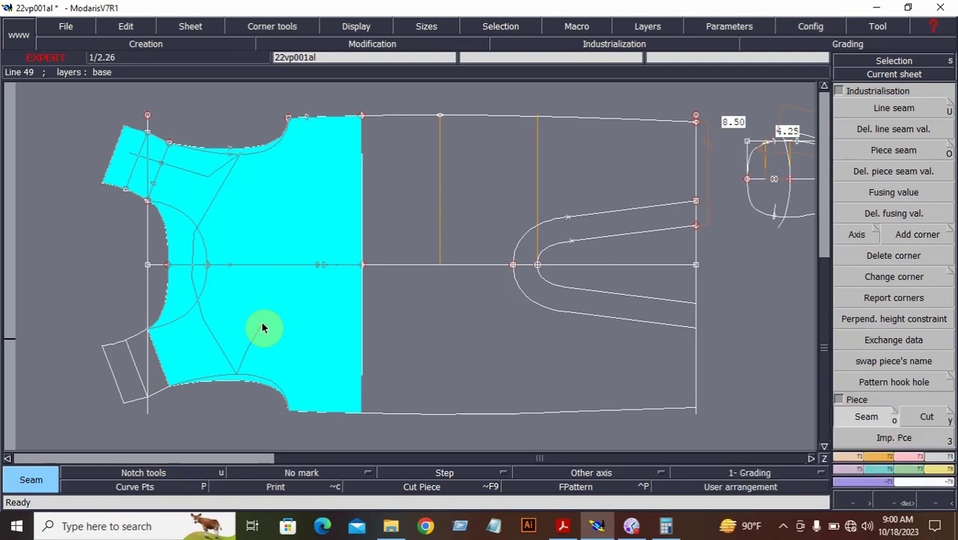
- Extract the half lower-body piece with the Seam tool, from the cross line to the hem, including the inner-leg strip
left_click(623, 146)
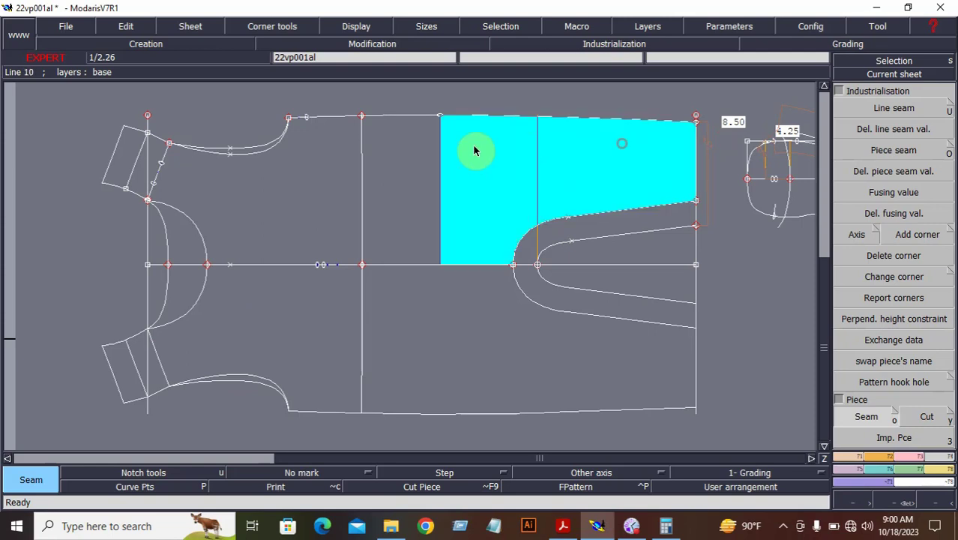
left_click(411, 156)
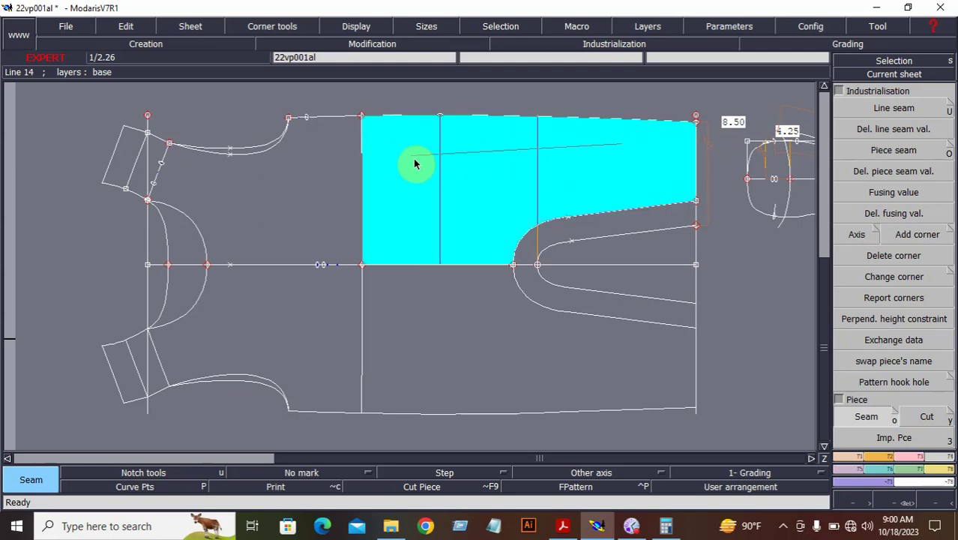
left_click(568, 219)
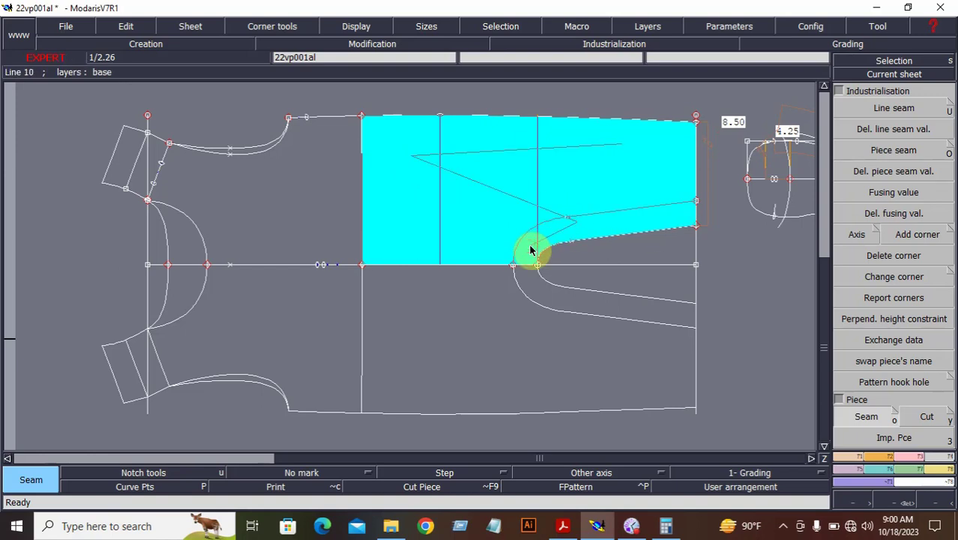
left_click(530, 250)
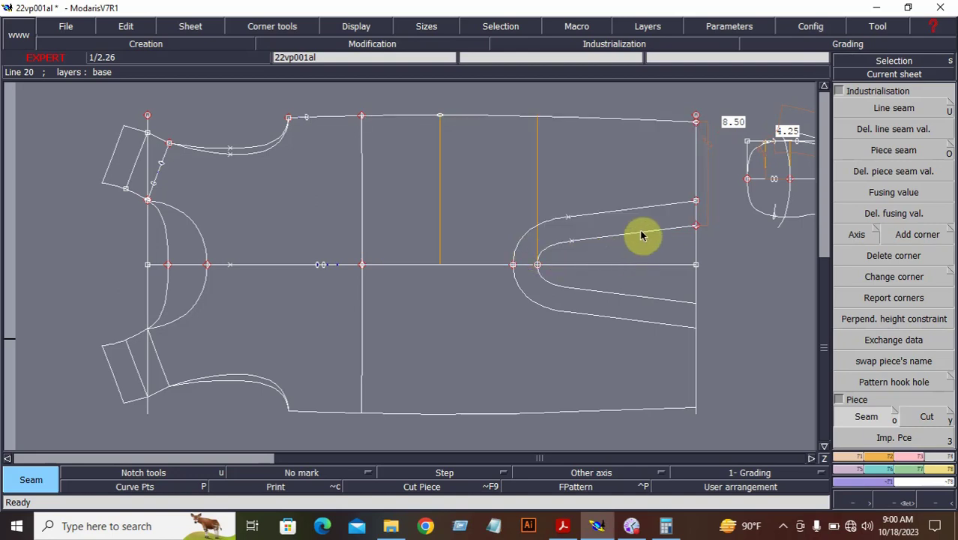
- Extract the curved inner-leg strip between the two crotch lines twice with the Seam tool, as two separate placket pieces
left_click(640, 223)
left_click(529, 247)
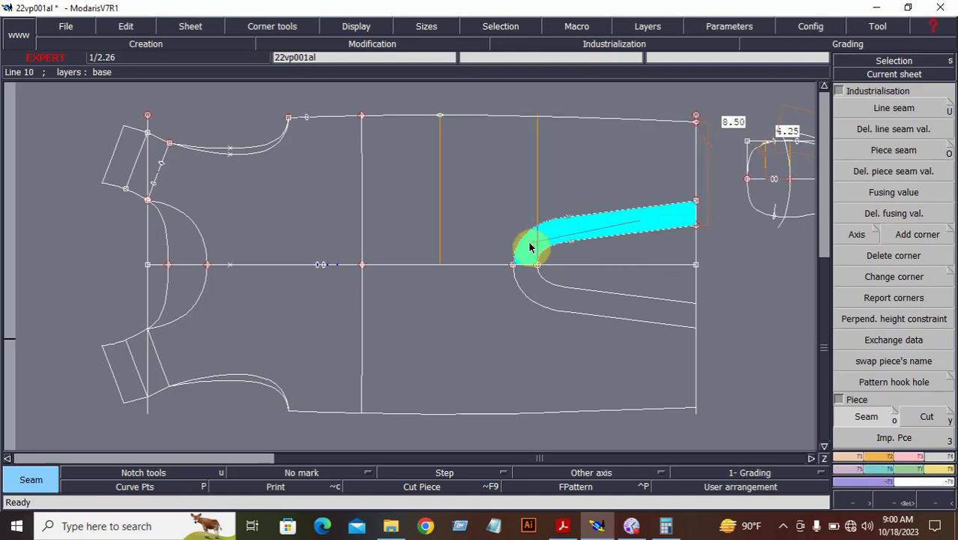
right_click(529, 247)
left_click(599, 228)
left_click(529, 247)
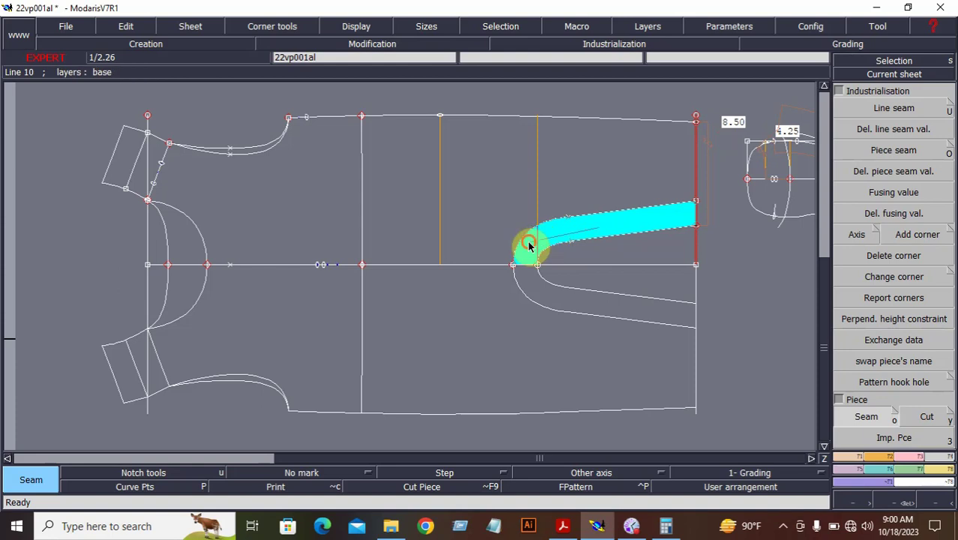
right_click(529, 248)
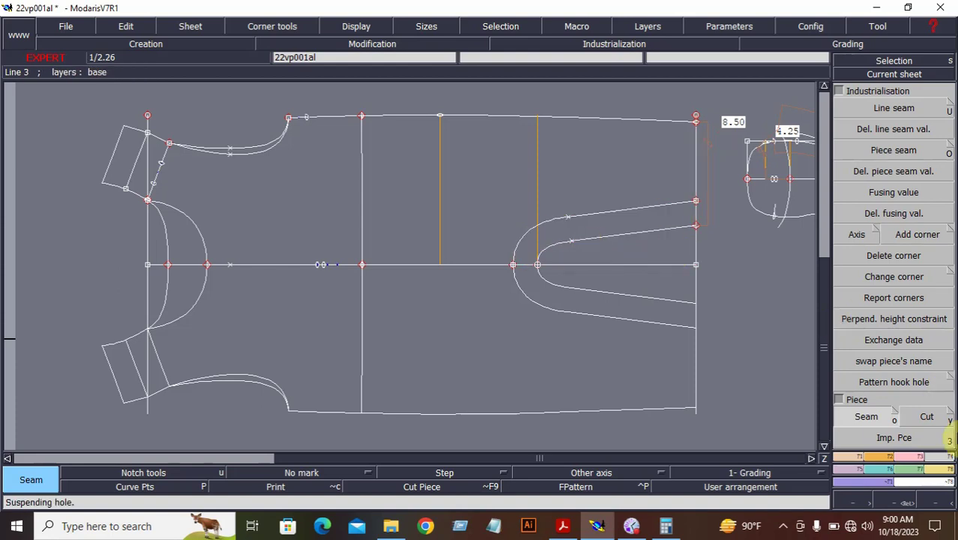
- Extract the half sleeve and its narrow cuff strip as separate pieces with the Seam tool, and rearrange the sheets
left_click(916, 503)
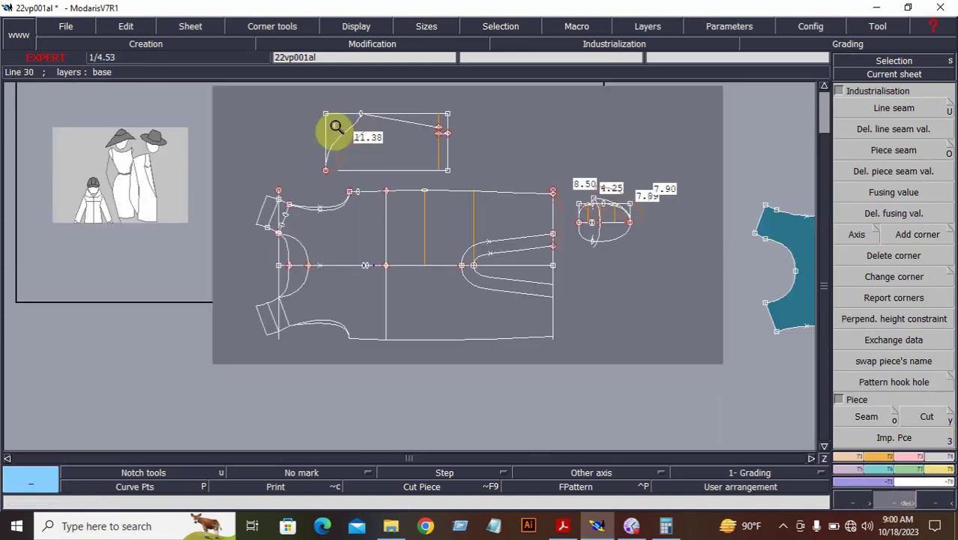
left_click(301, 105)
left_click(501, 195)
left_click(380, 234)
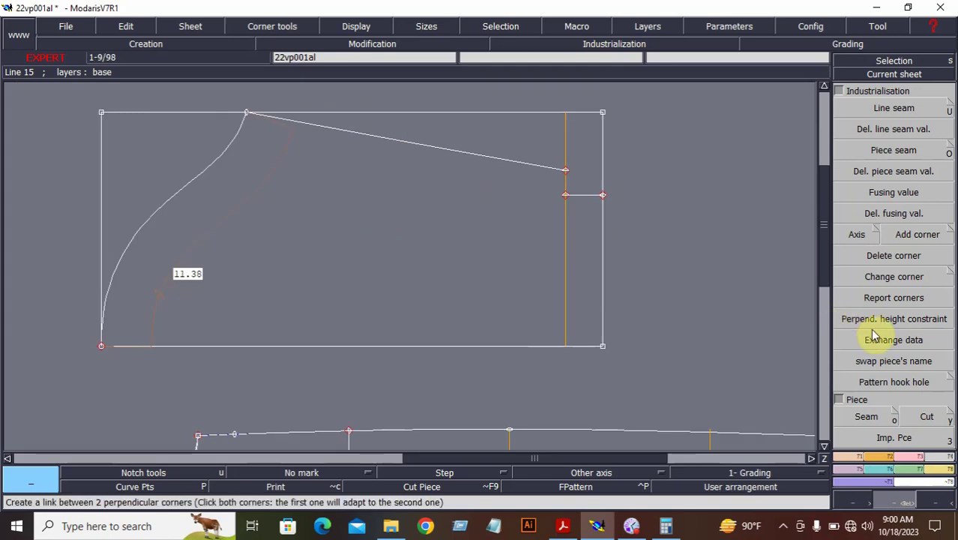
left_click(866, 415)
left_click(472, 243)
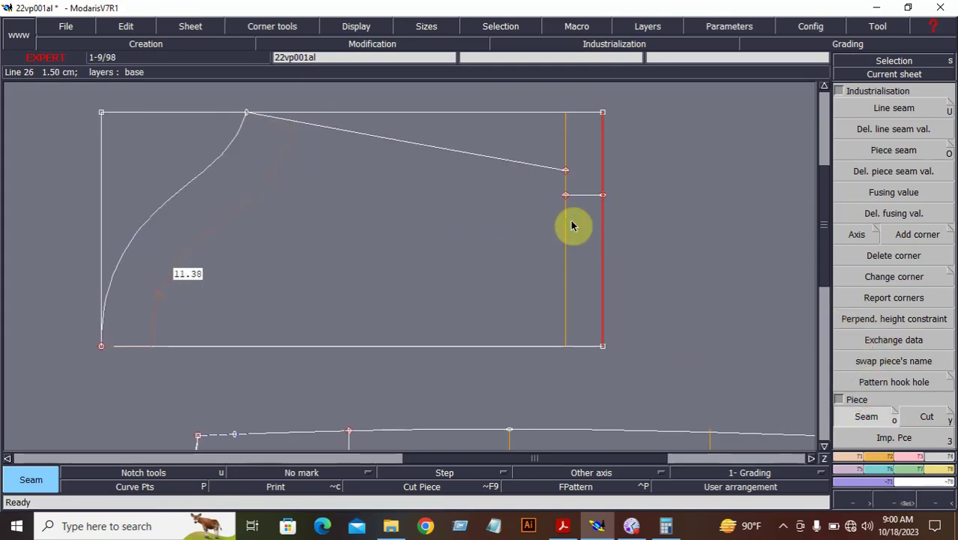
key("j")
- Extract the half sole and the half toe upper from the foot drawing with the Seam tool, and rearrange the sheets
left_click(896, 501)
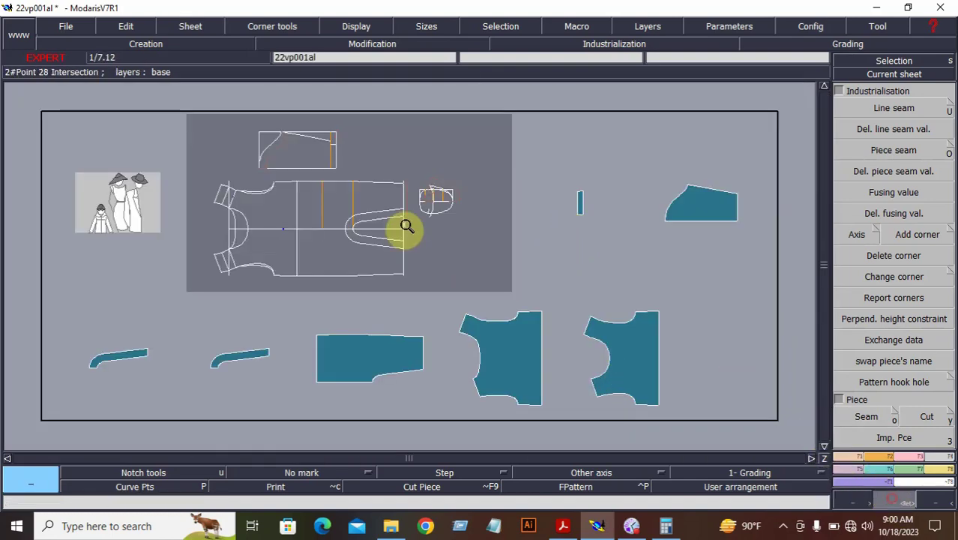
left_click_drag(390, 177, 463, 236)
left_click_drag(293, 138, 555, 337)
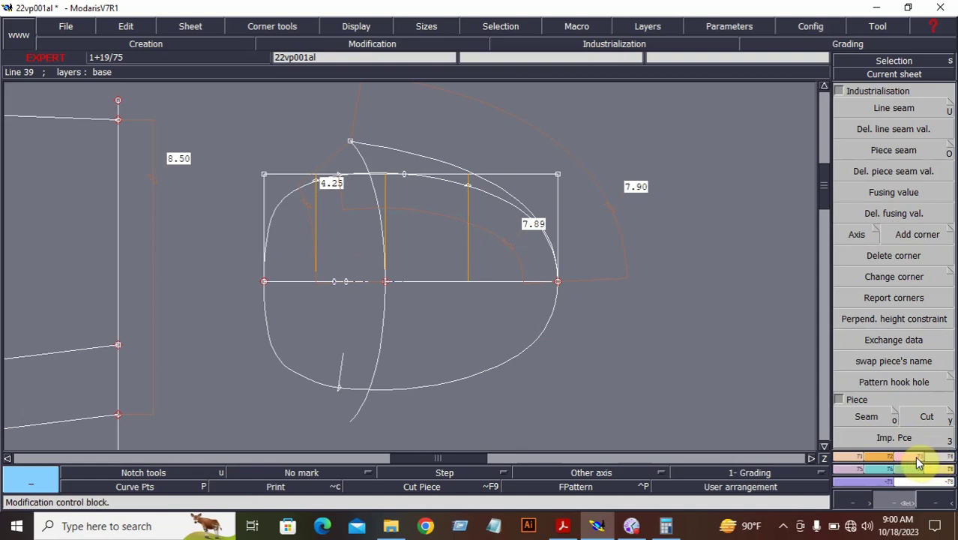
left_click(870, 417)
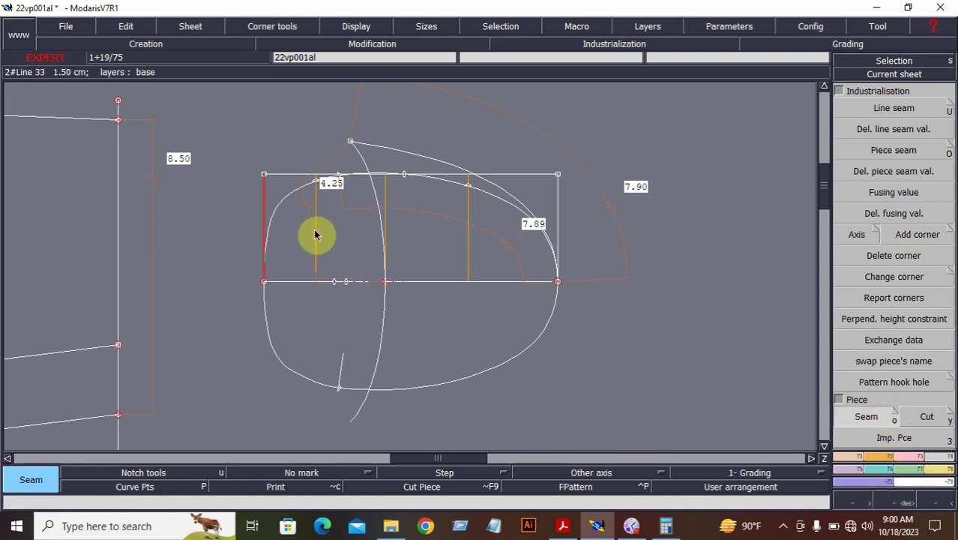
left_click_drag(303, 217, 484, 244)
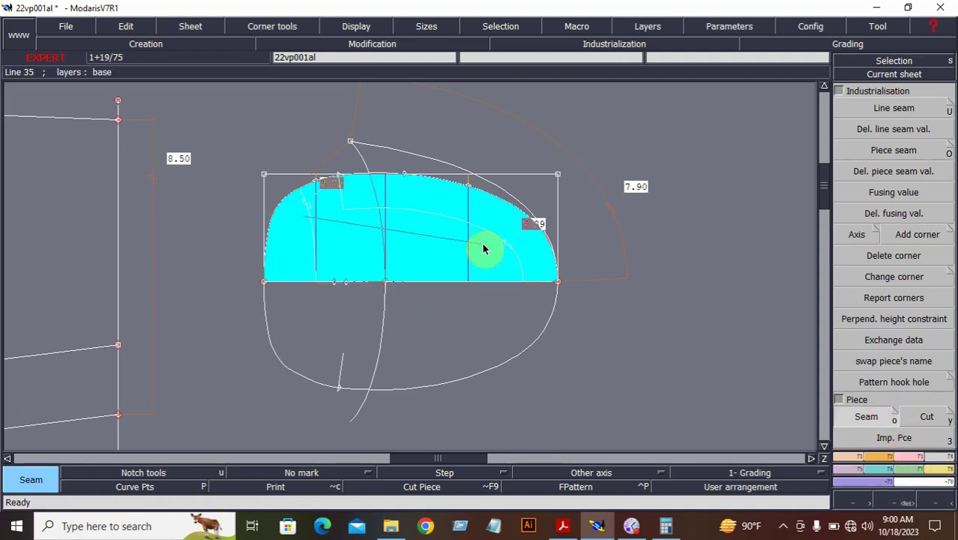
mouse_move(390, 156)
left_mouse_down()
mouse_move(383, 188)
mouse_move(474, 188)
mouse_move(497, 237)
mouse_move(464, 259)
mouse_move(433, 262)
left_mouse_up()
key("j")
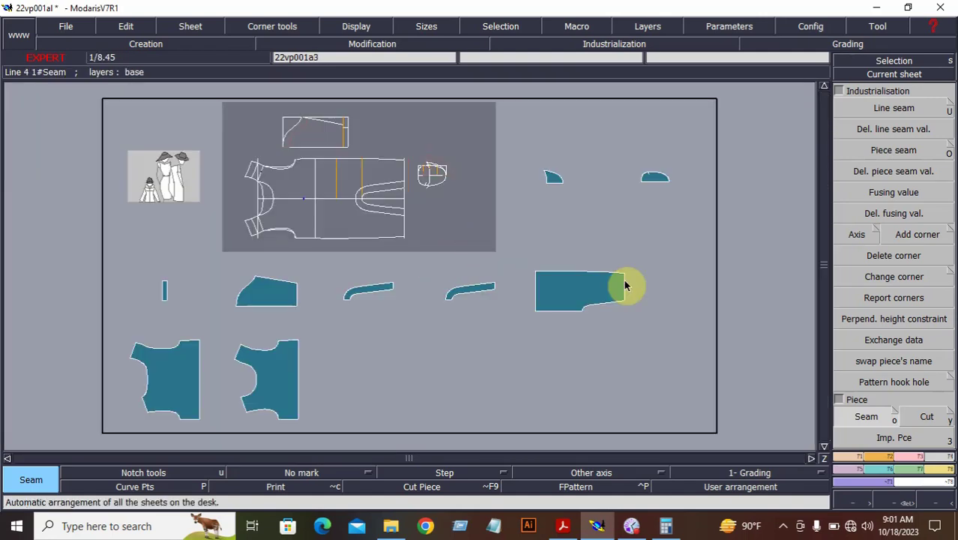
- Flip the shallow-neckline upper-body piece with X Sym so its shoulder extension lies on the opposite side, and rearrange the sheets
left_click(892, 503)
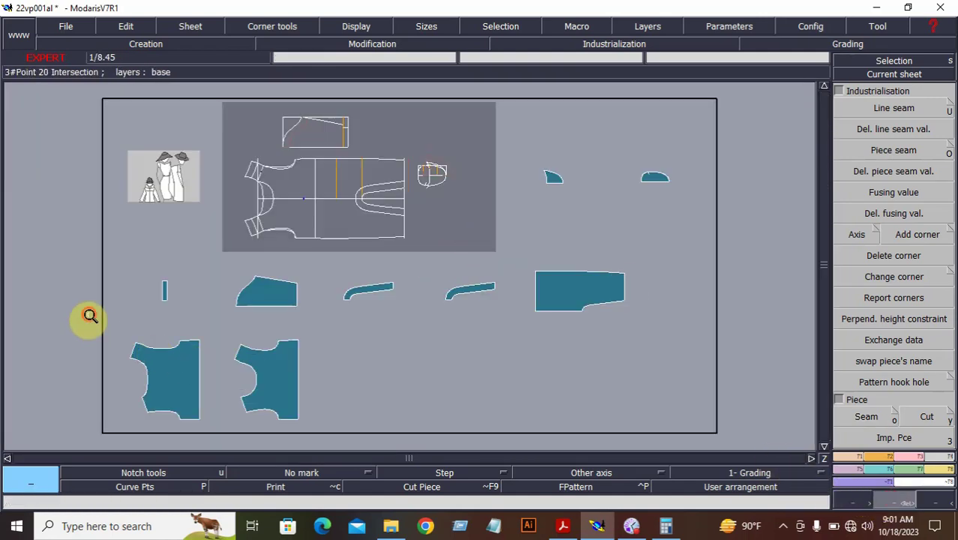
left_click_drag(90, 316, 274, 442)
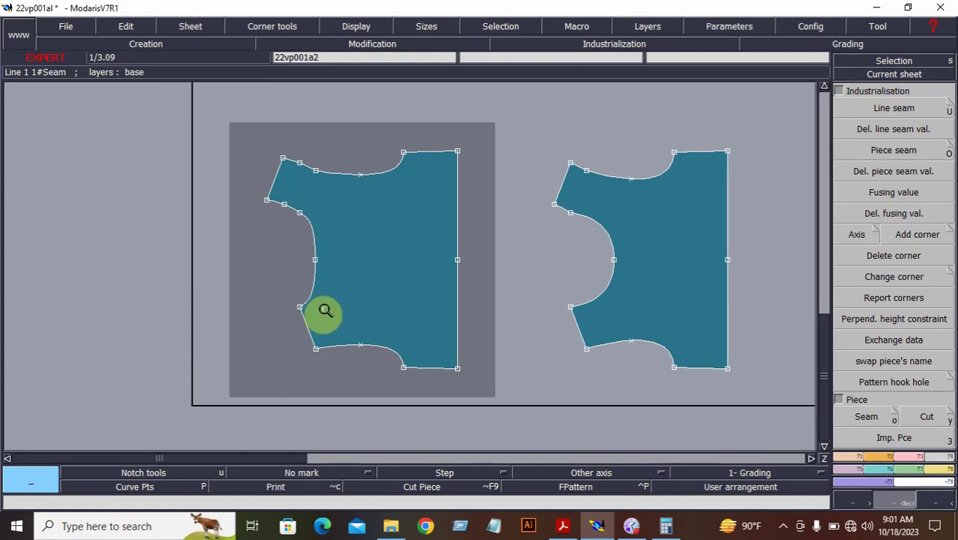
left_click(891, 455)
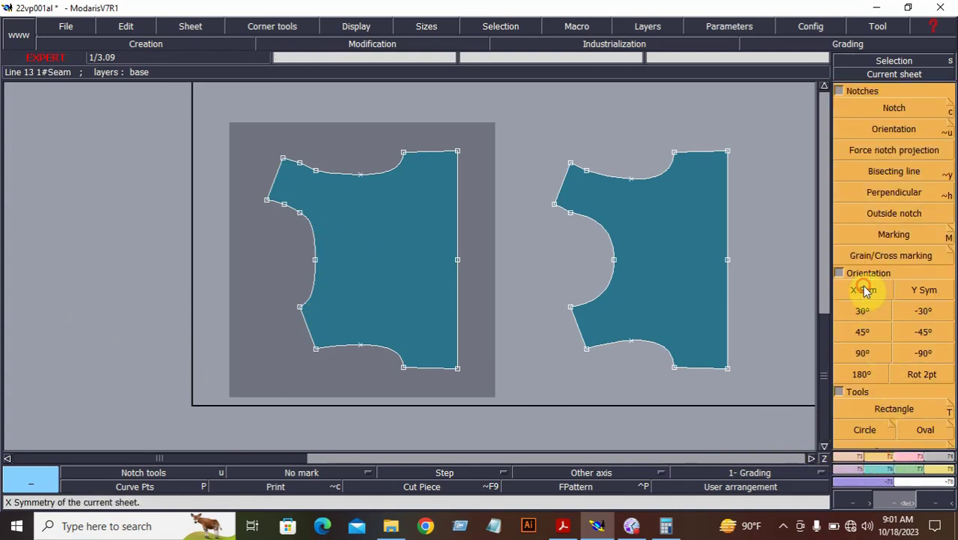
left_click(865, 290)
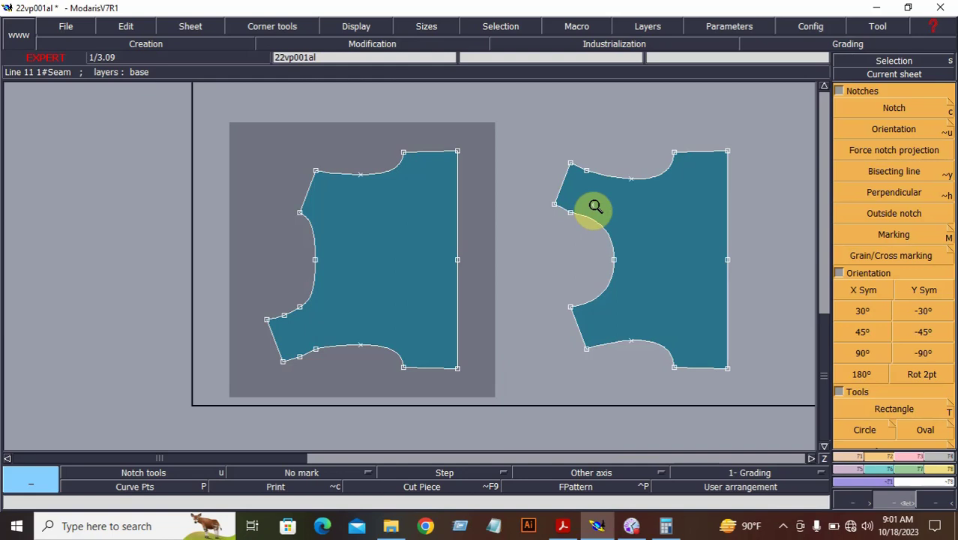
left_click(642, 226)
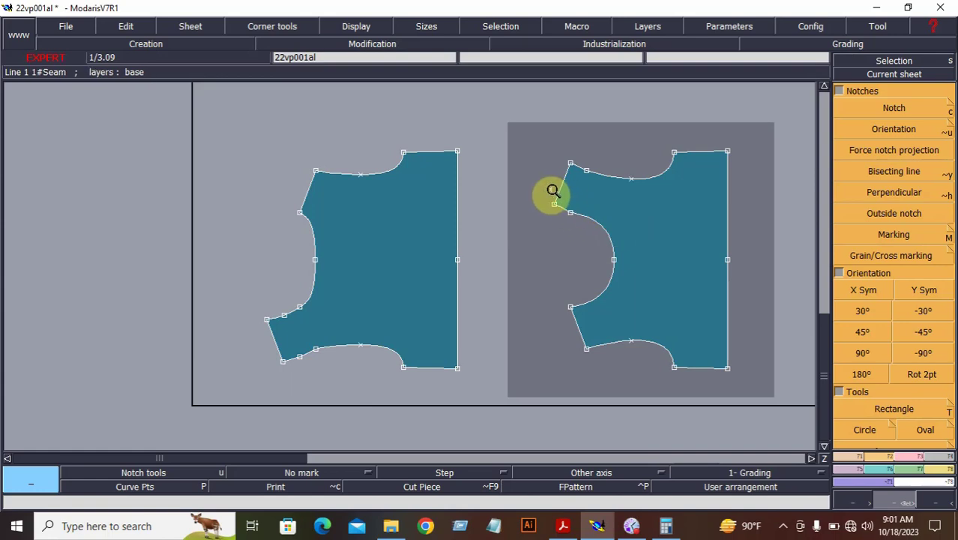
key("j")
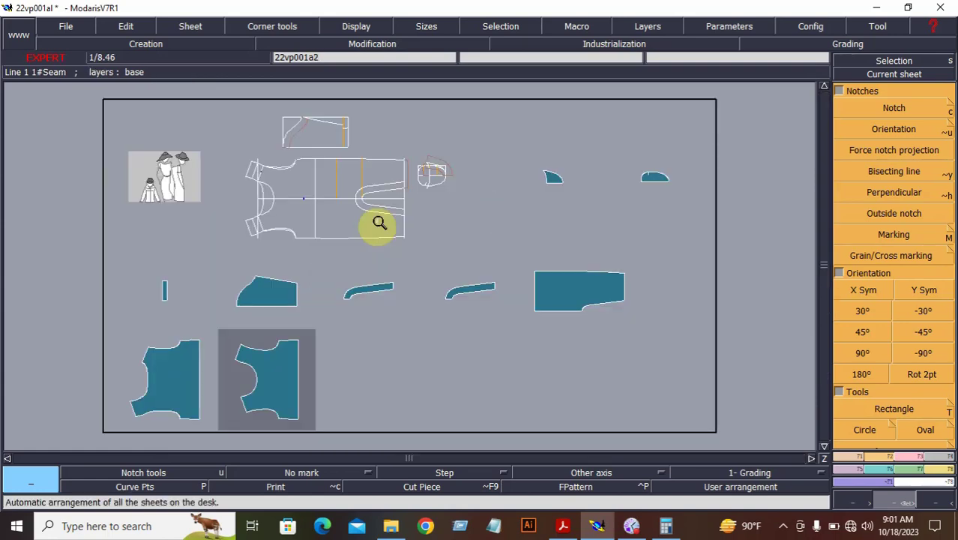
- Mirror the half sleeve and the cuff strip into full pieces with Sym2Pts, using the end points of their lower edges
left_click_drag(119, 228, 535, 357)
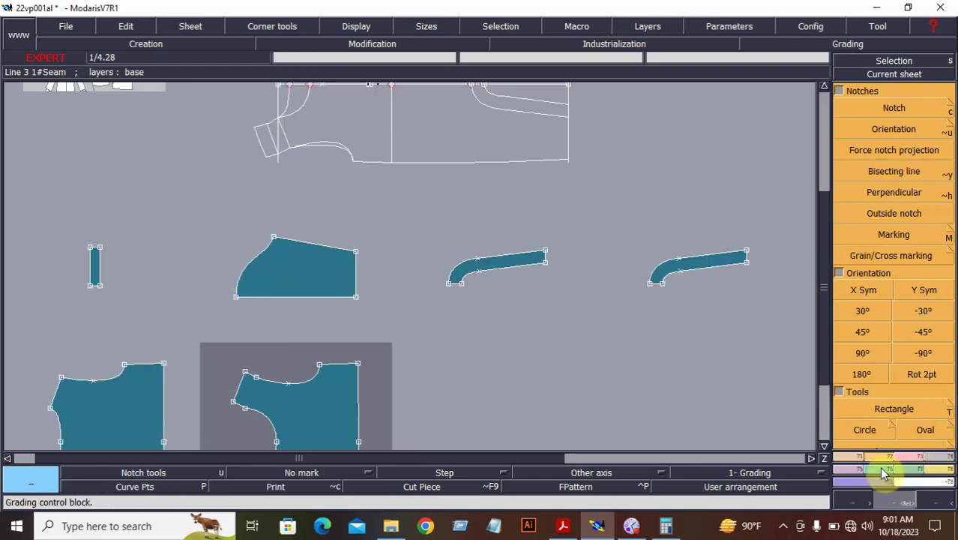
left_click(934, 456)
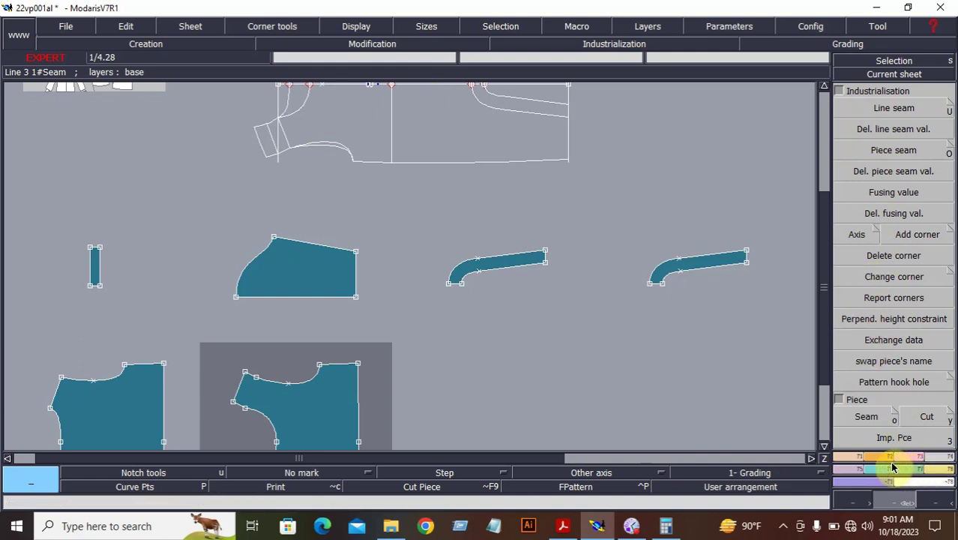
left_click(855, 468)
left_click(873, 175)
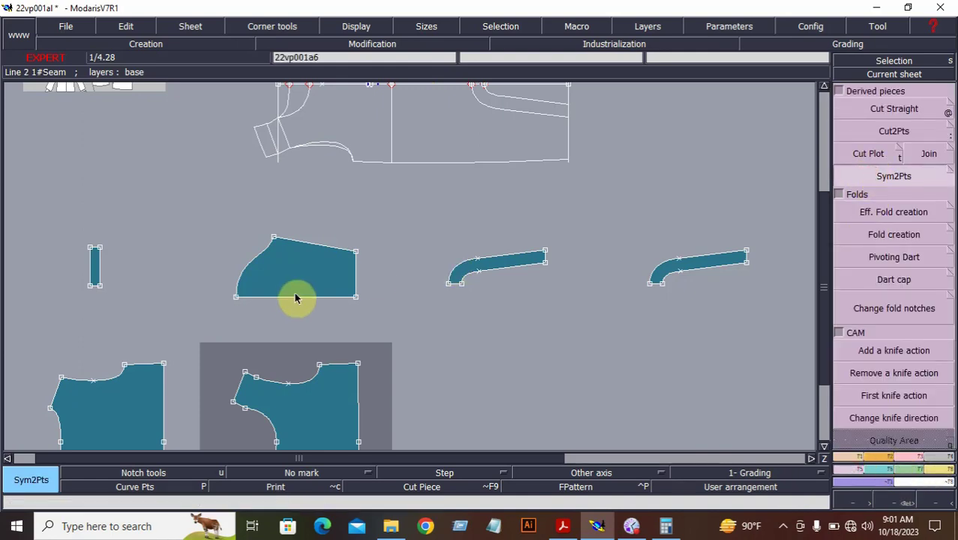
left_click(235, 298)
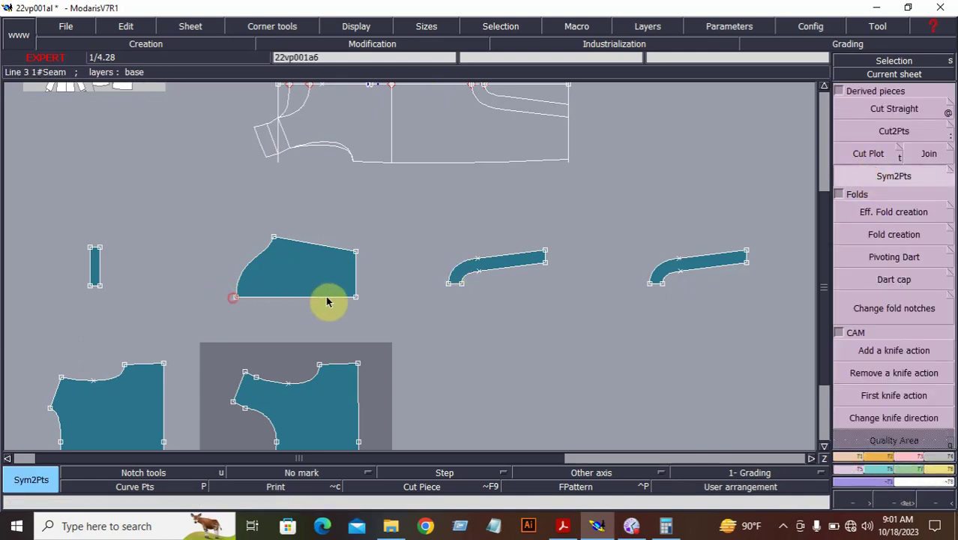
left_click(356, 298)
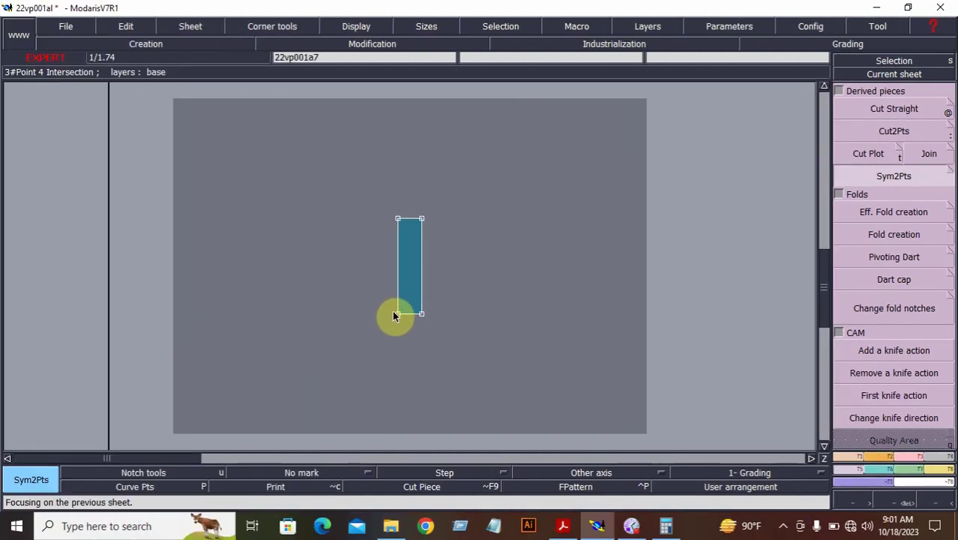
left_click(422, 315)
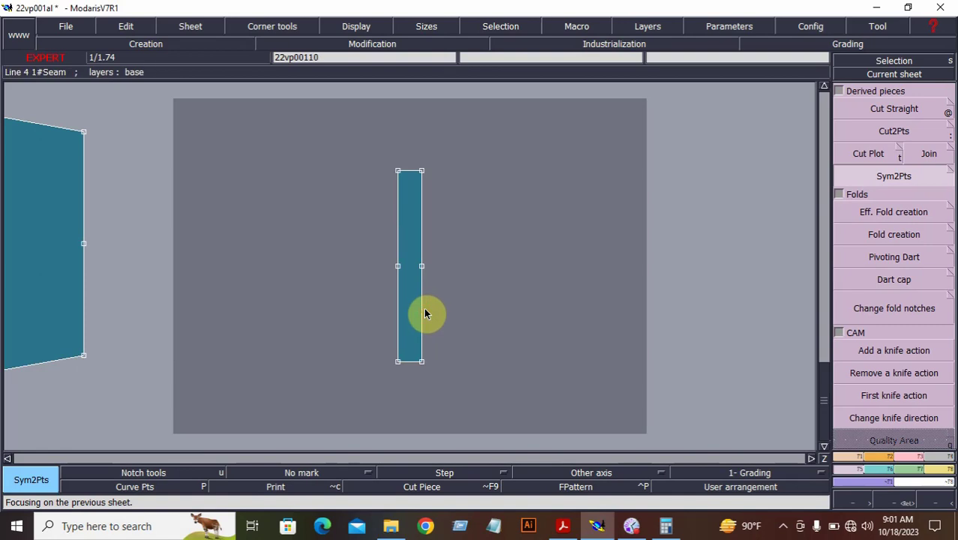
- Mirror a curved inner-leg strip into a full U-shaped placket with Sym2Pts, using the two end points of its short crotch edge
key("Page_Down")
key("Page_Down")
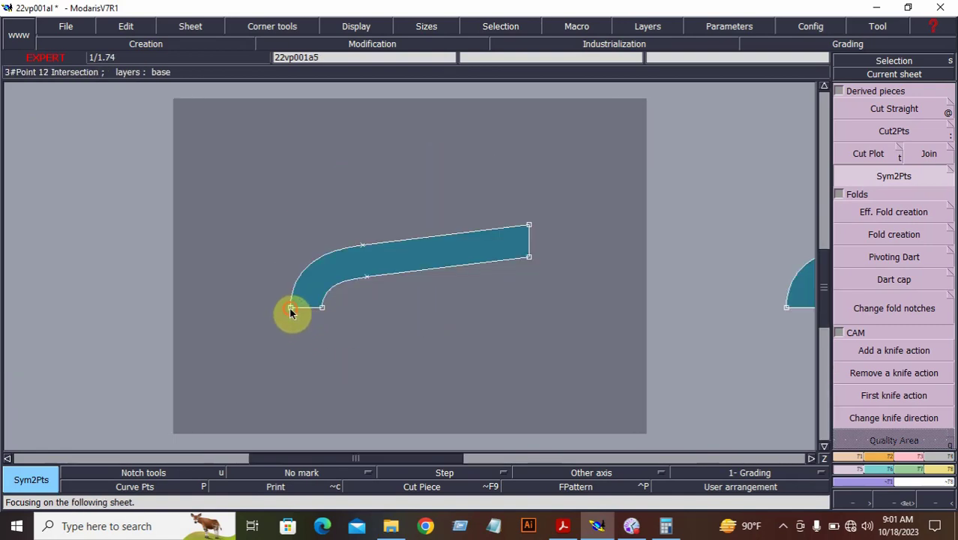
left_click(321, 310)
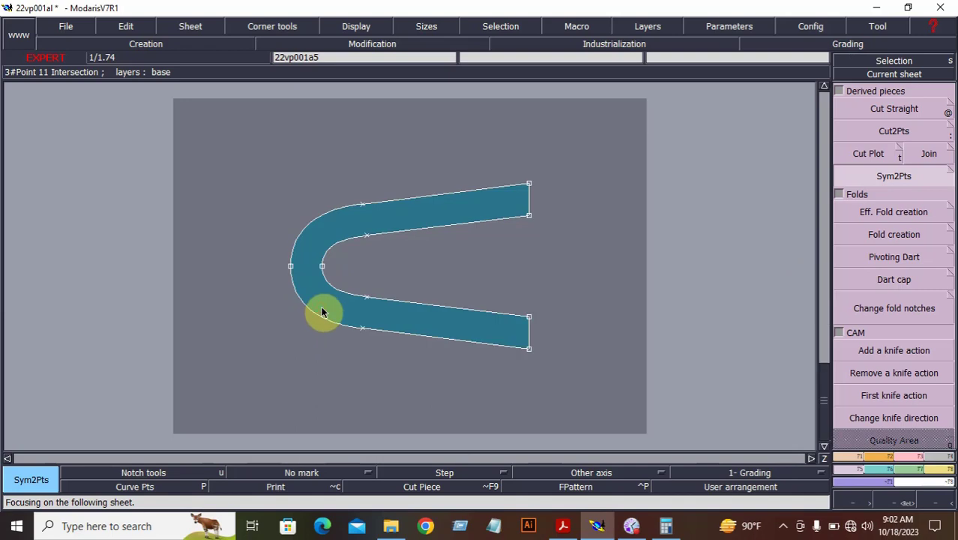
- Mirror the second inner-leg strip and the half lower body into full pieces with Sym2Pts, and rearrange the sheets
key("ctrl+z")
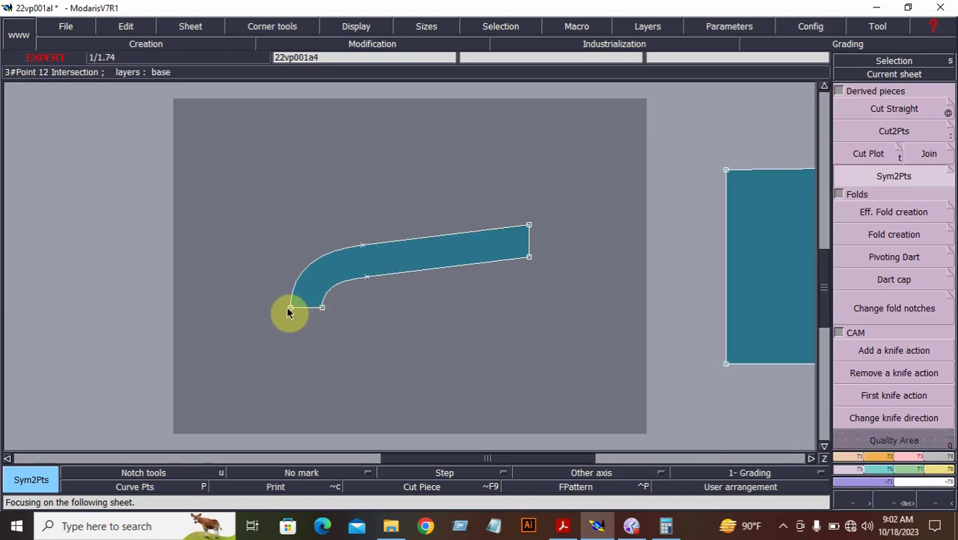
left_click(322, 310)
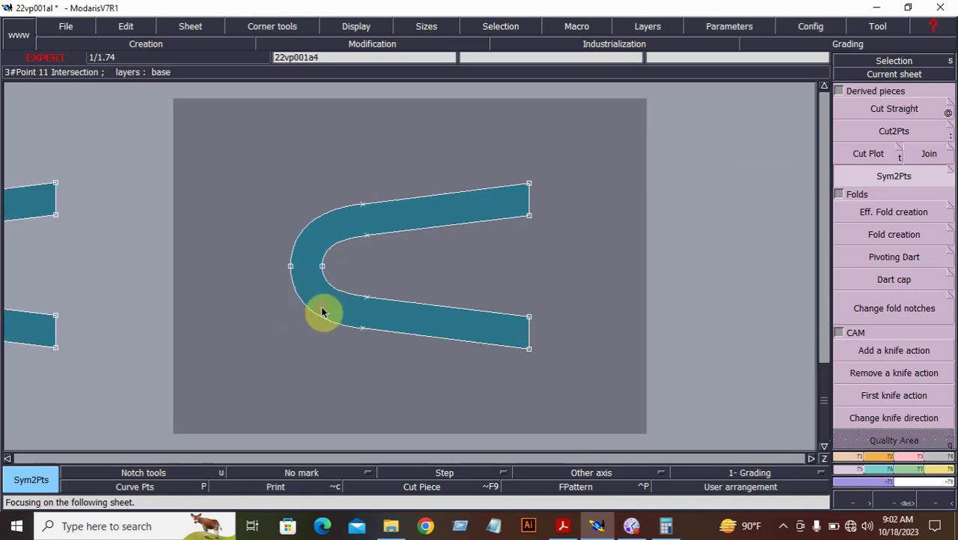
key("Page_Down")
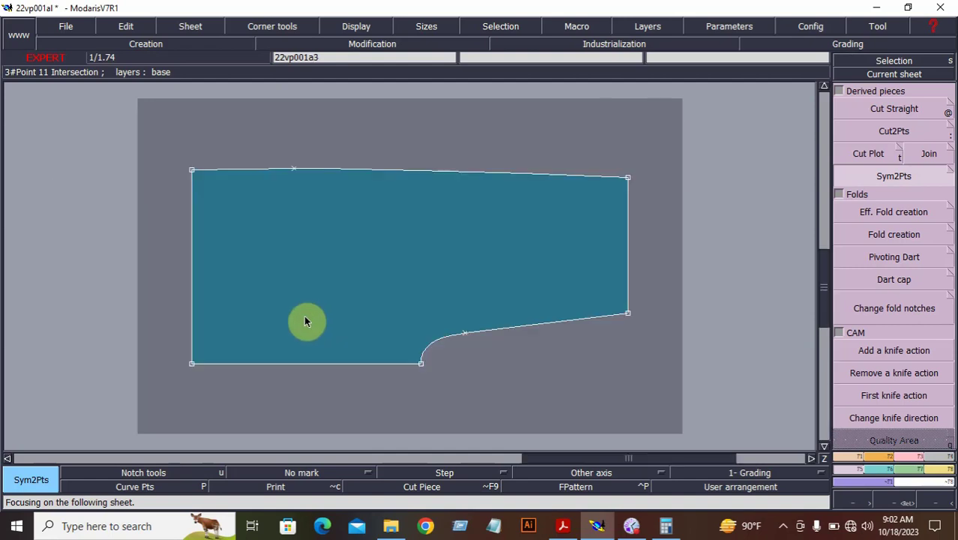
left_click(192, 364)
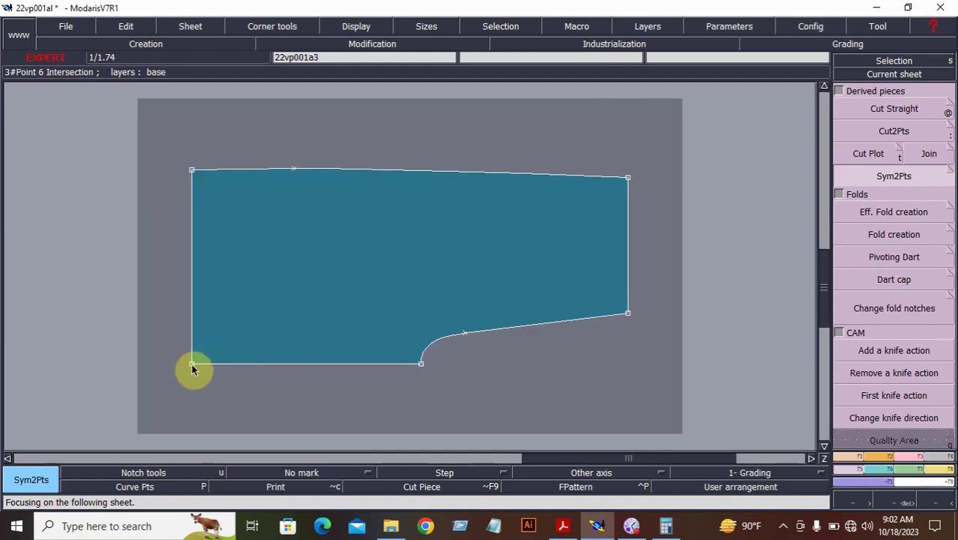
left_click(422, 363)
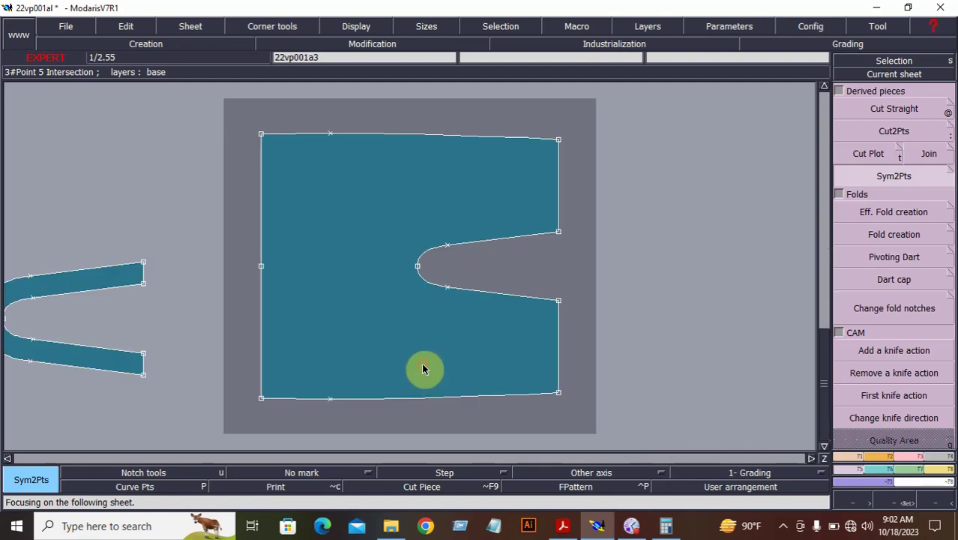
key("j")
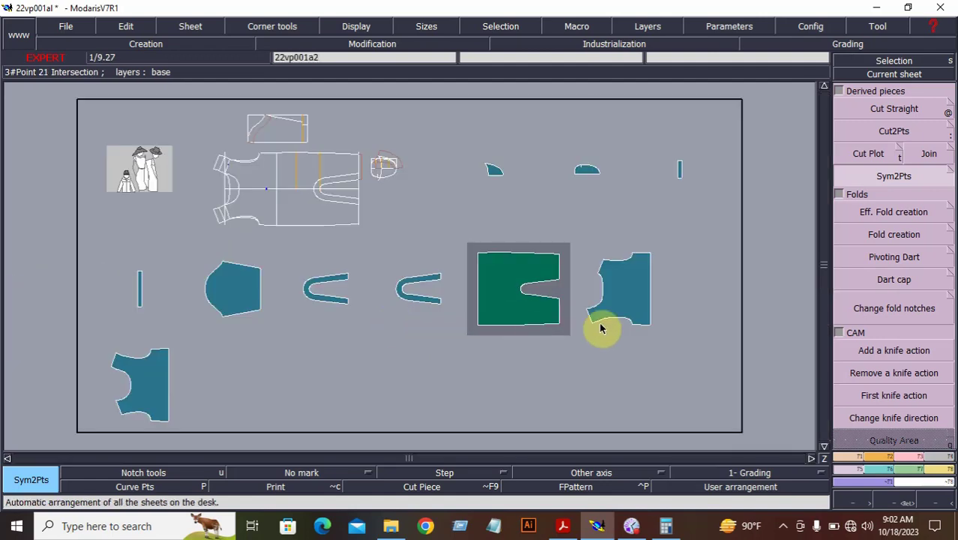
- Examine the crotch placket piece and the 22V-P001 garment sketch in the PDF, and return to Modaris
left_click(902, 502)
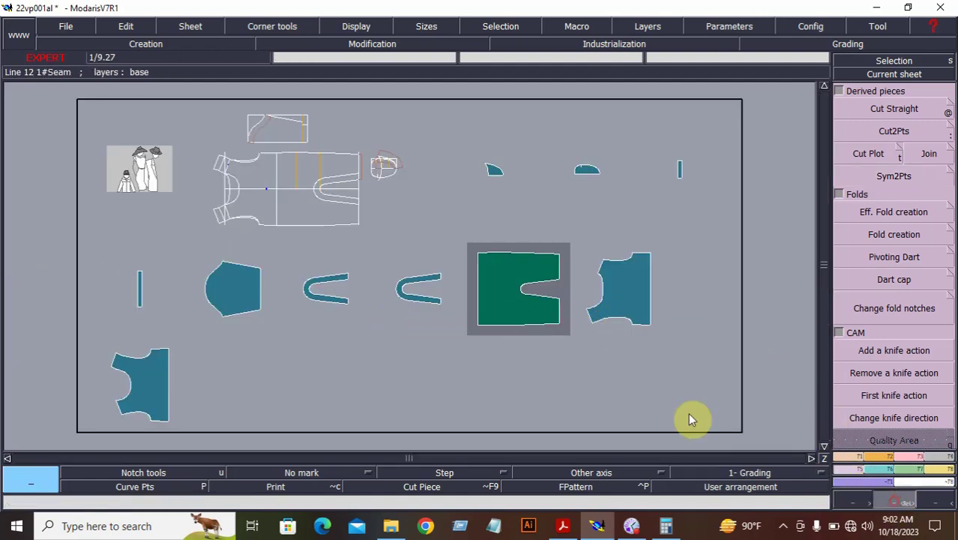
left_click_drag(274, 249, 480, 341)
left_click(426, 147)
left_click(647, 328)
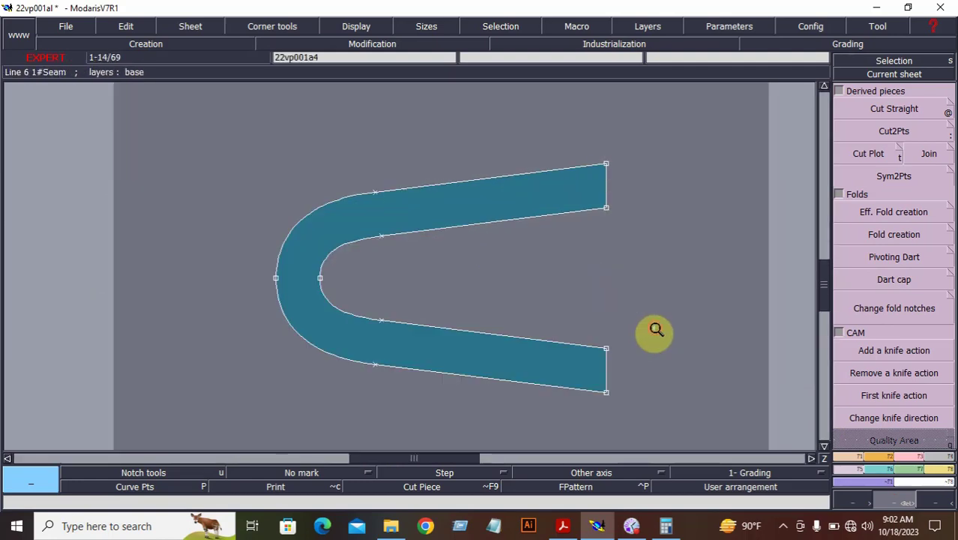
left_click(563, 526)
scroll(393, 362, "down", 15)
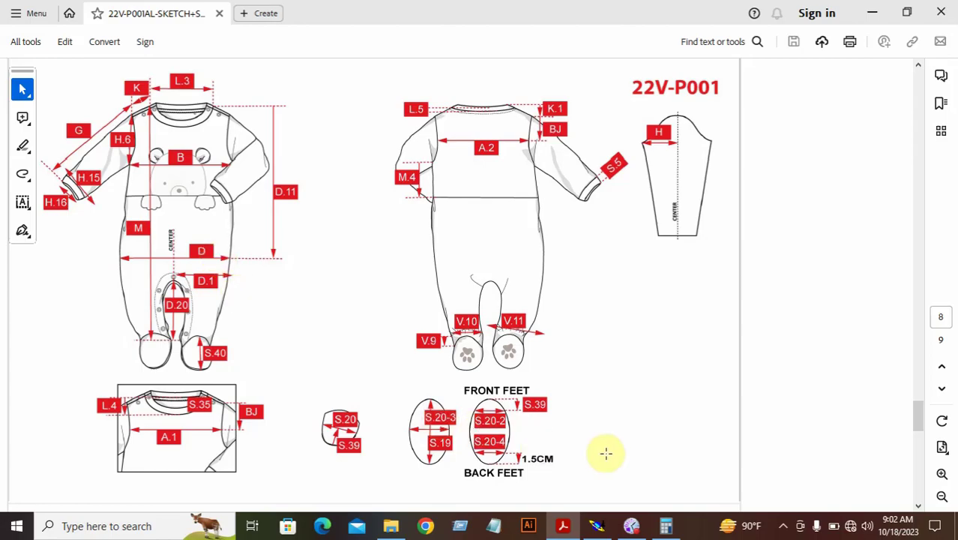
left_click(596, 526)
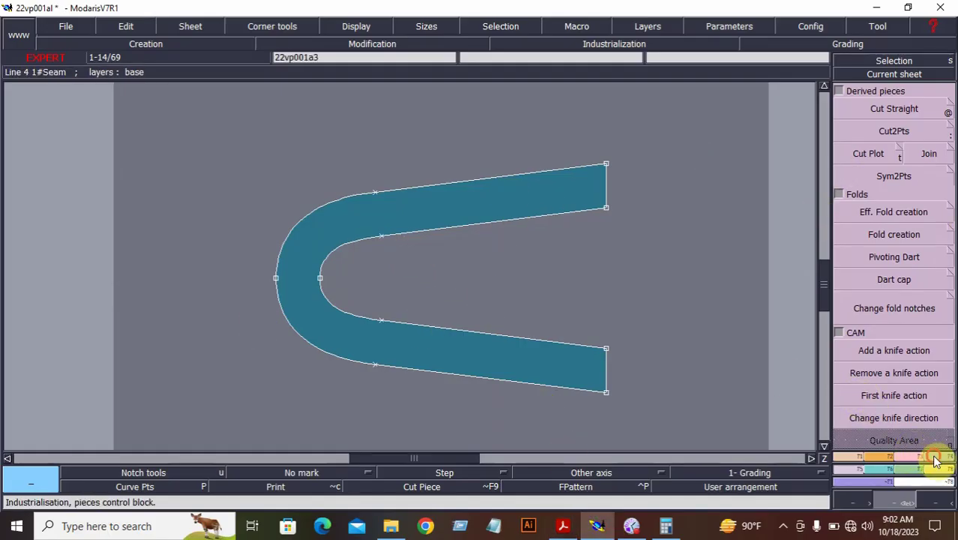
- Add a 0.8 cm line seam to both inner curved edges of placket 22vp001a4
scroll(900, 435, "down", 3)
left_click(893, 110)
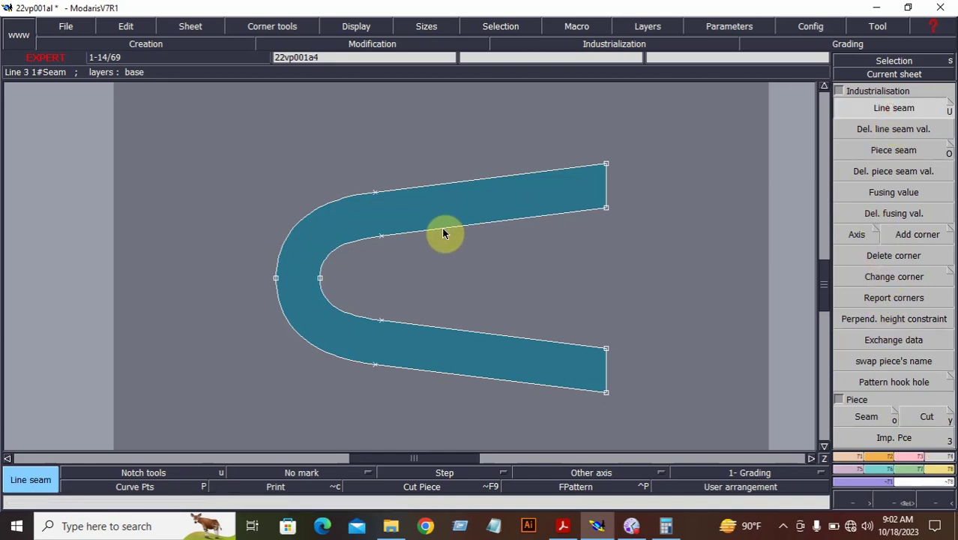
left_click(442, 233)
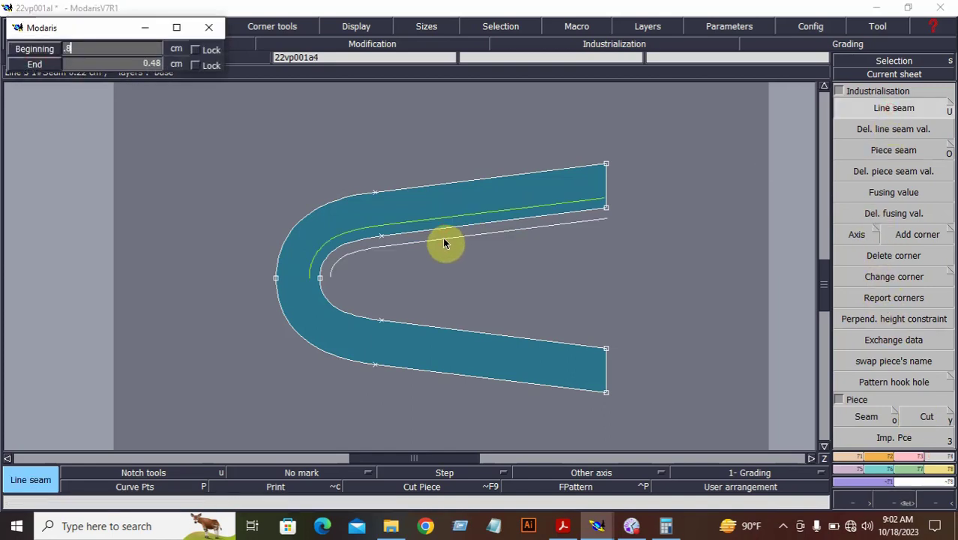
key("Down")
type(".8")
key("Return")
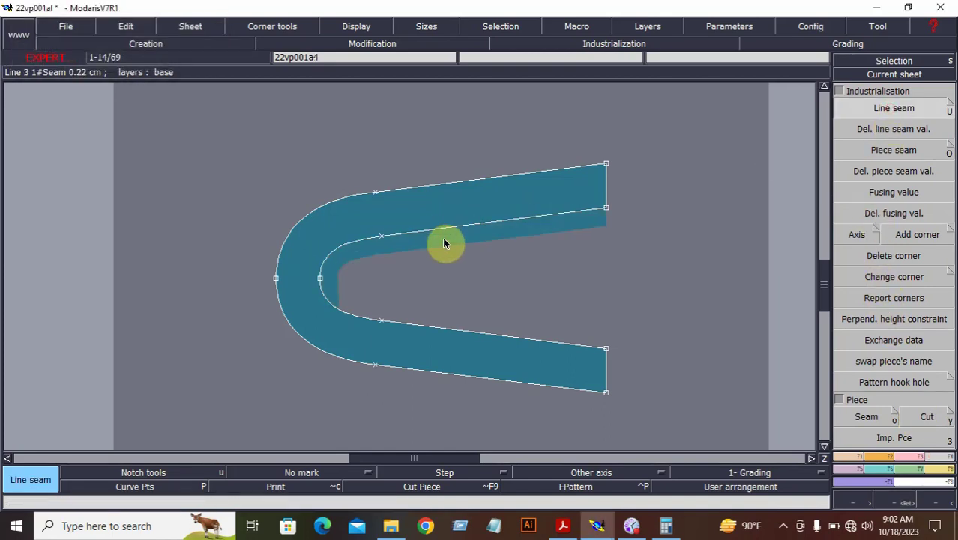
left_click(460, 327)
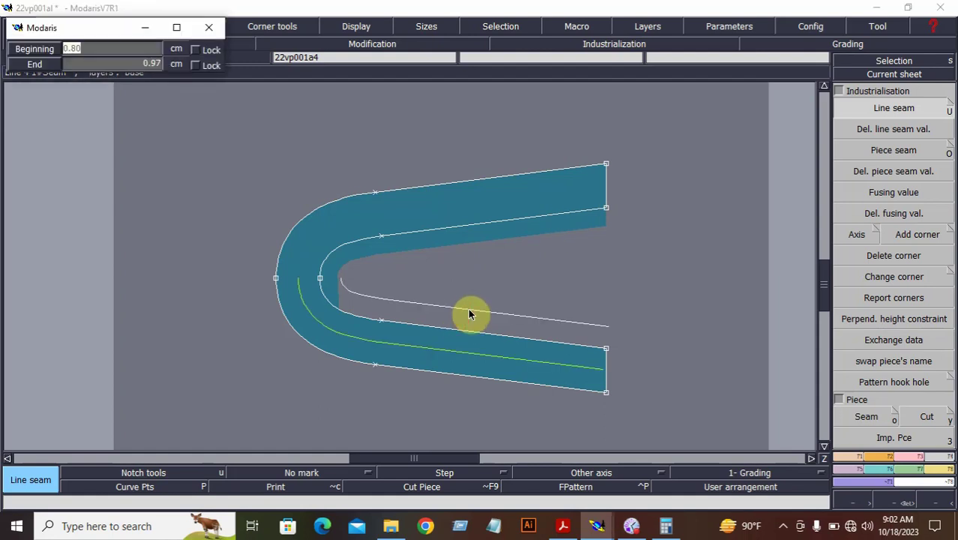
key("Return")
- Add a 0.8 cm line seam to the two short leg ends of placket 22vp001a4
left_click(621, 184)
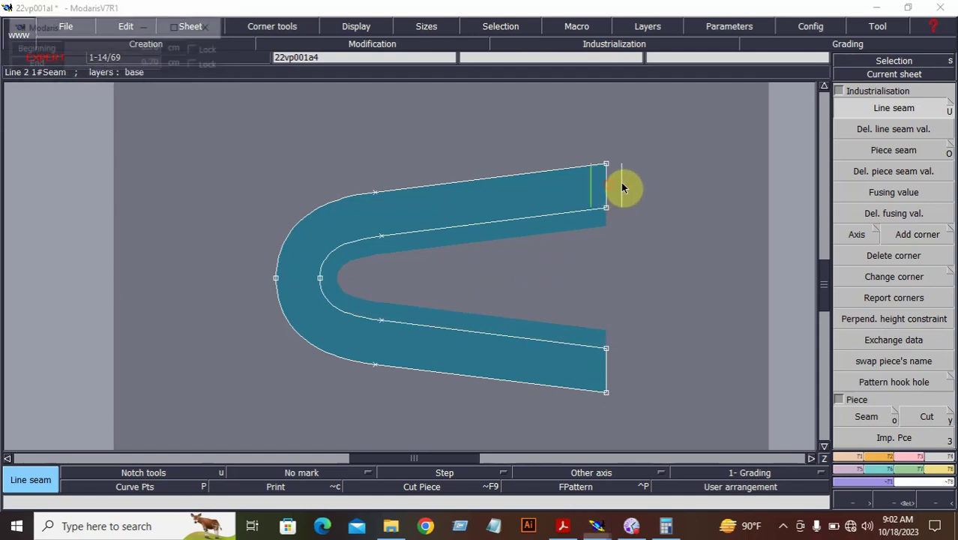
key("Return")
left_click(611, 359)
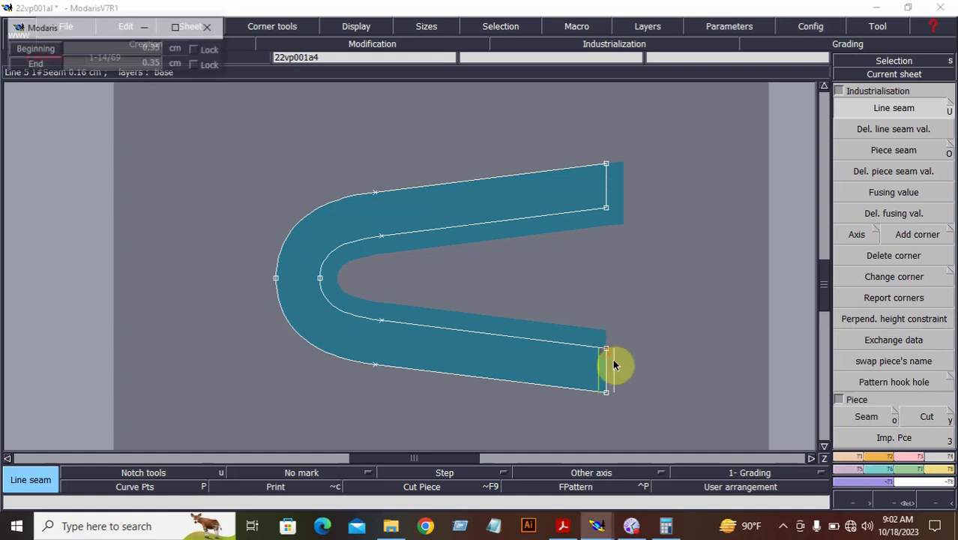
key("Return")
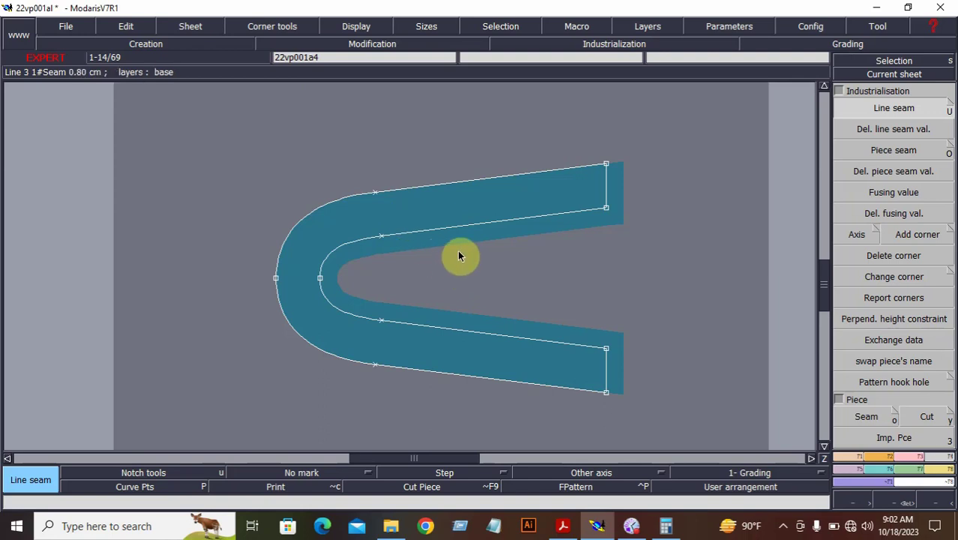
- Select all edges of the other placket, 22vp001a5, and add a 1 cm line seam around them
key("Page_Up")
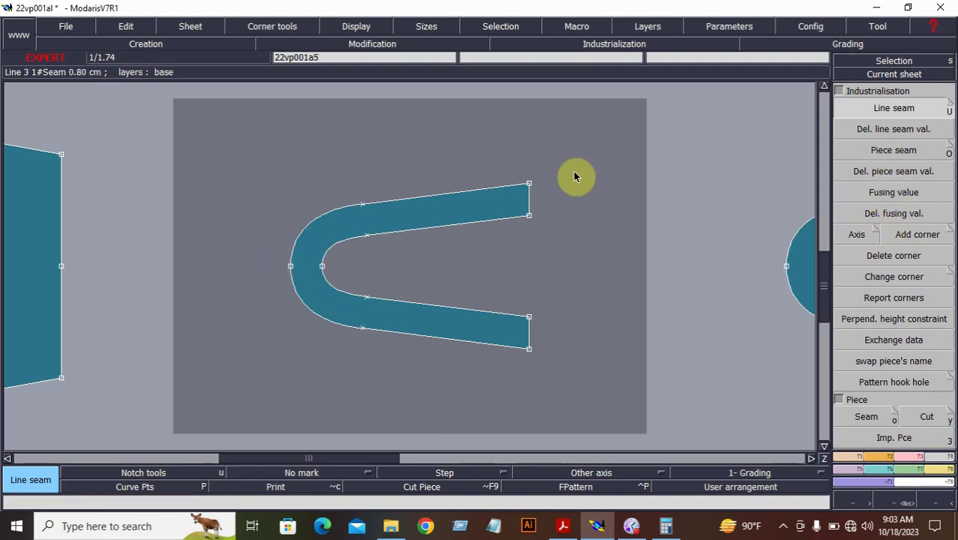
left_click_drag(234, 145, 679, 393)
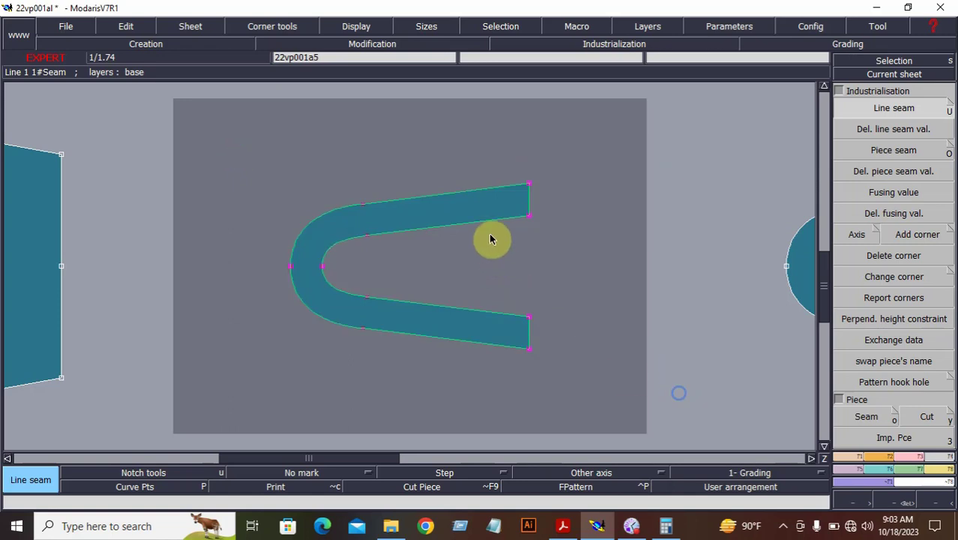
left_click(487, 186)
type("1")
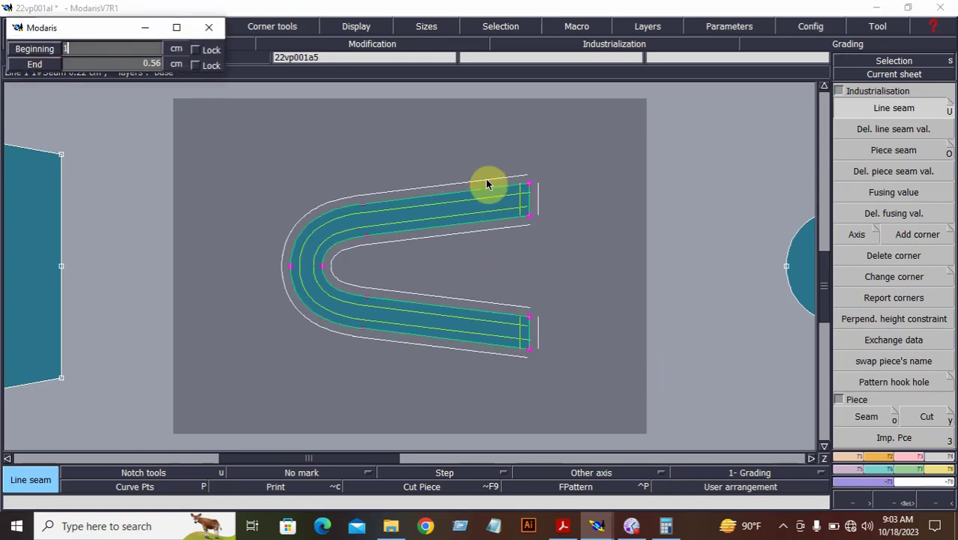
key("Return")
left_click(486, 176)
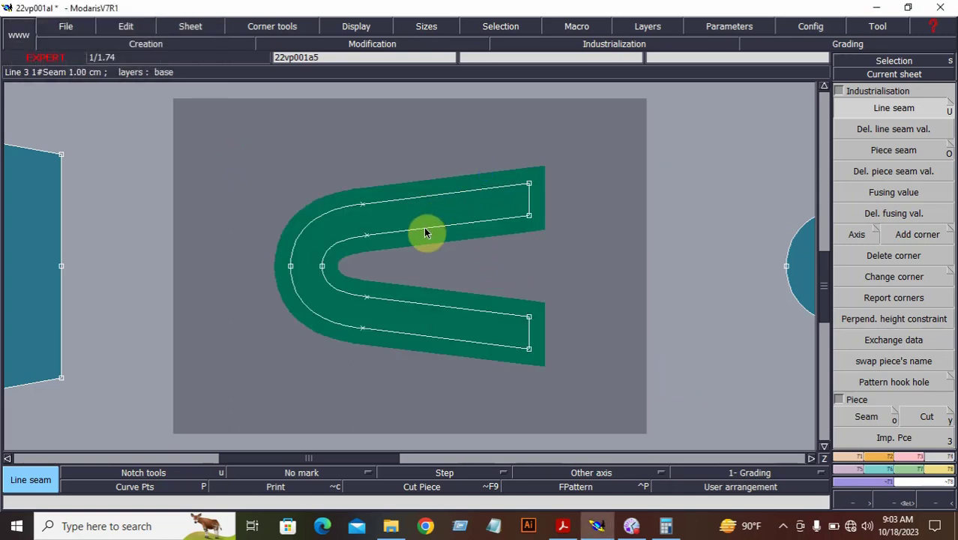
- Set the line seam on both inner curved edges of placket 22vp001a5 to 0.8 cm at beginning and end
left_click(425, 233)
key("BackSpace")
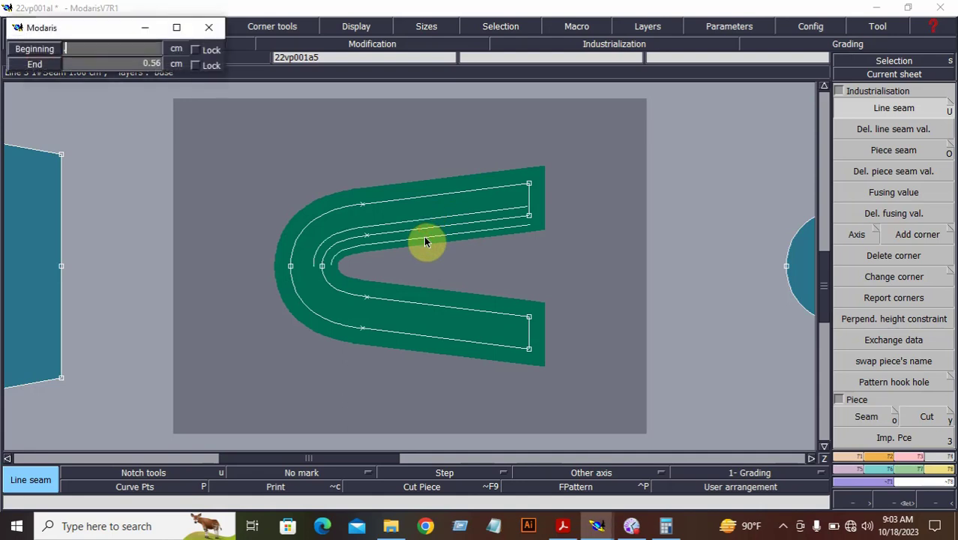
key("Return")
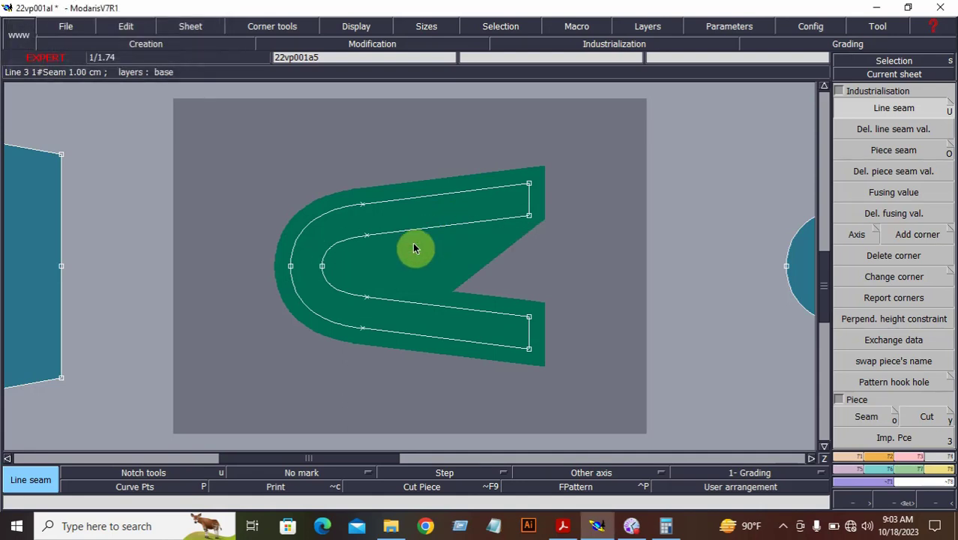
left_click(430, 236)
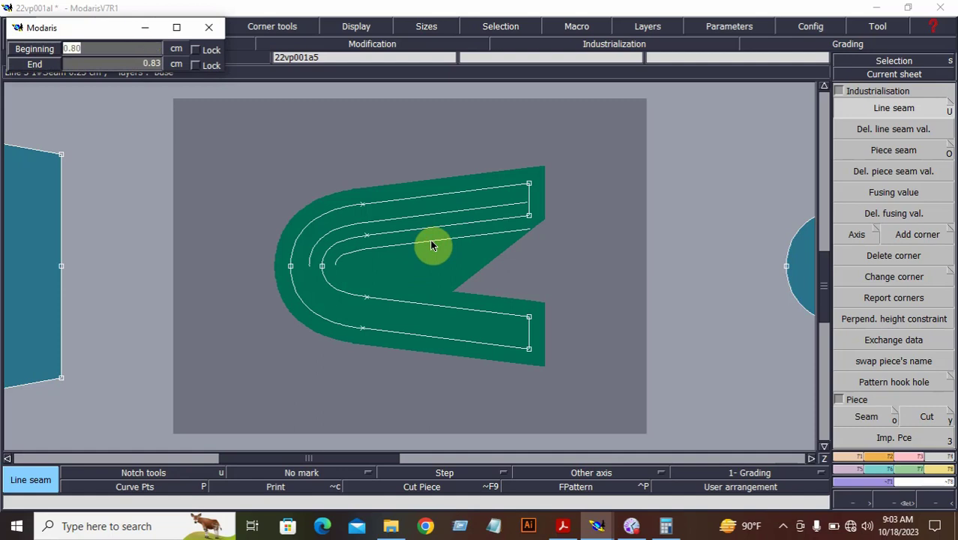
key("Tab")
type(".8")
key("Return")
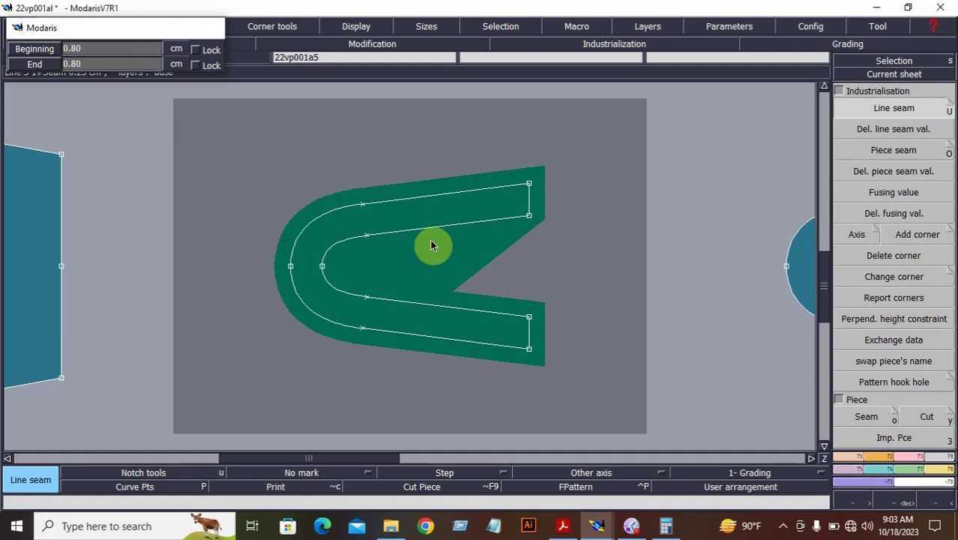
left_click(426, 300)
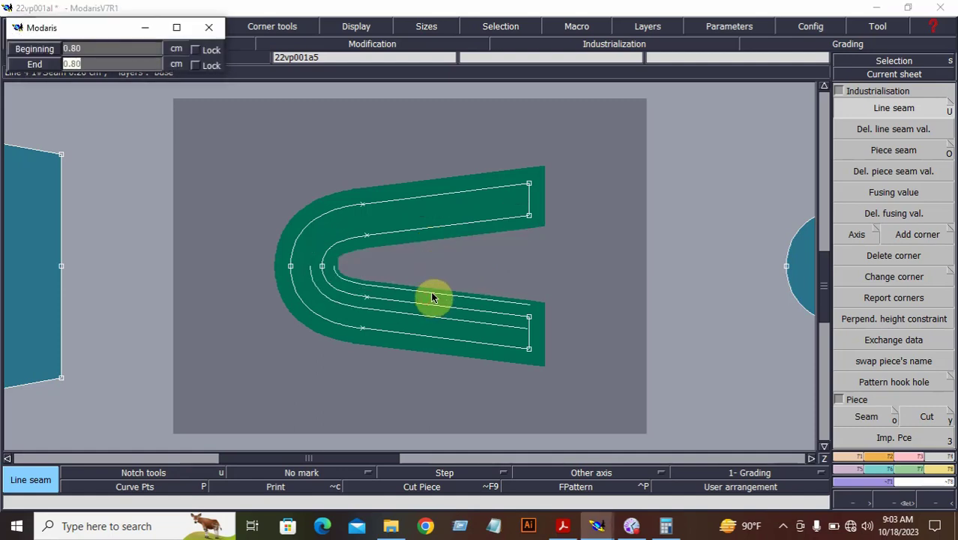
key("Return")
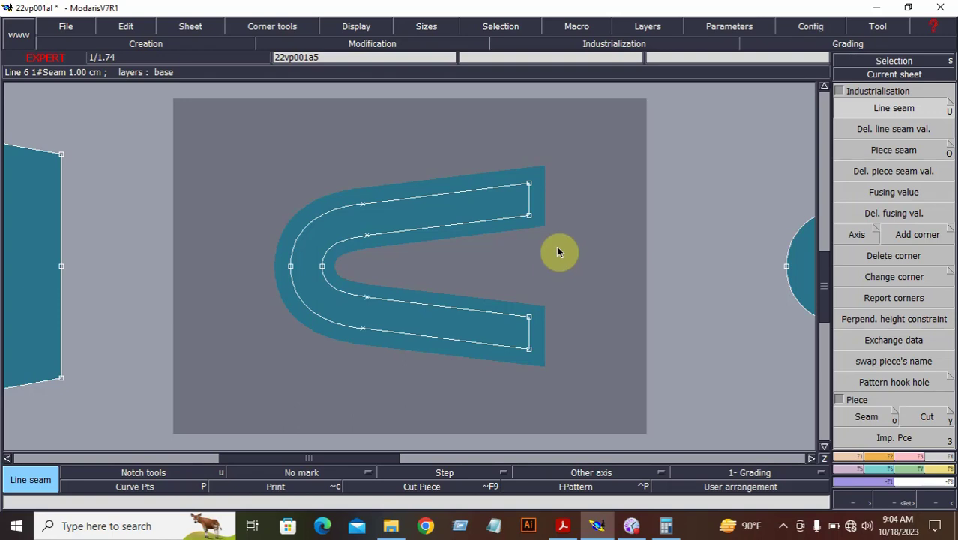
- Rearrange the sheets and examine the half sole piece with the notch on its curved edge
key("j")
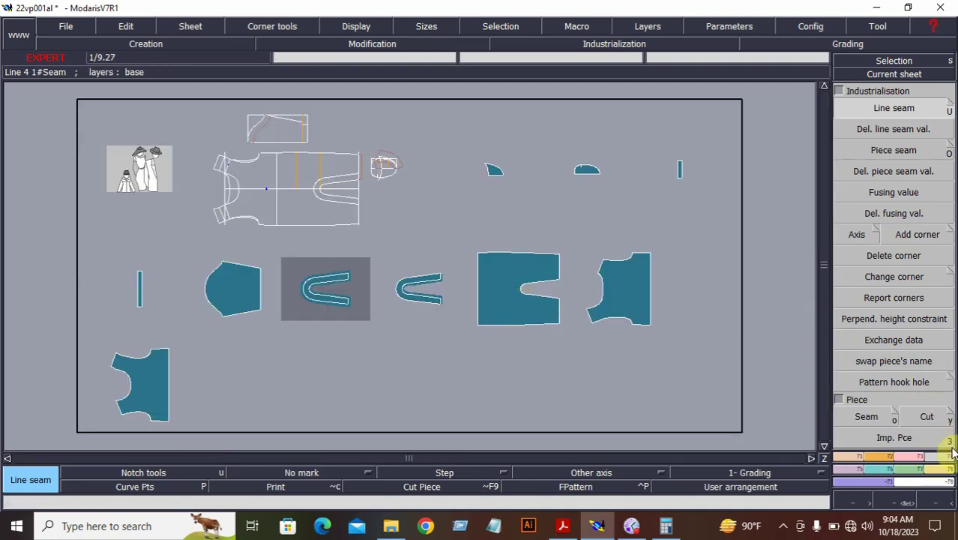
left_click(903, 498)
left_click_drag(444, 100, 645, 230)
left_click_drag(468, 221, 588, 323)
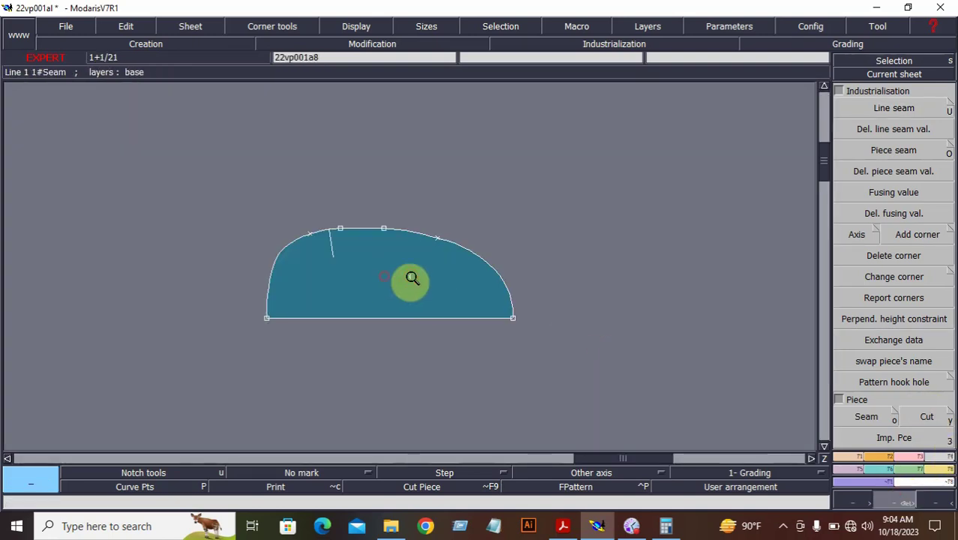
left_click_drag(244, 188, 503, 354)
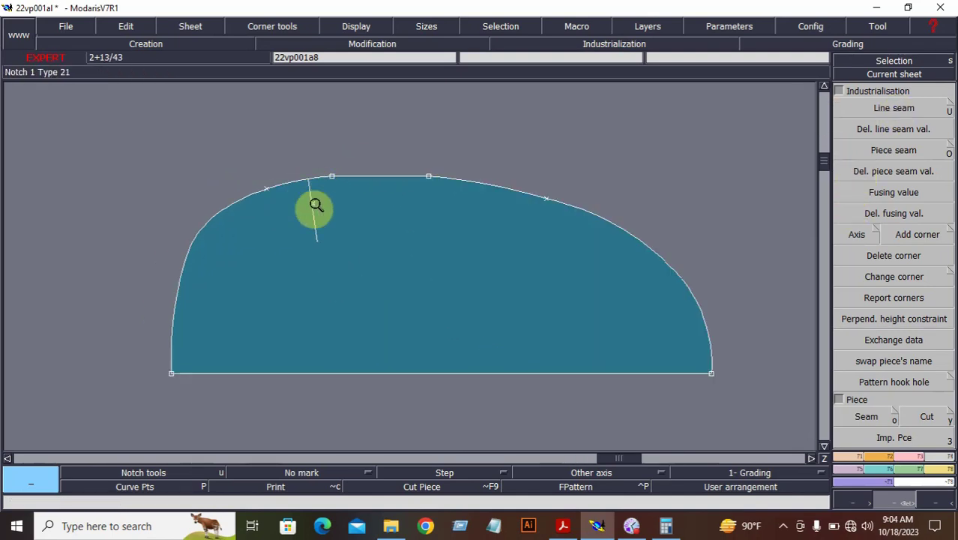
- Delete the upper edge of the foot drawing's construction rectangle and the vertical guide line near the heel with its 4.25 measurement
key("8")
left_click_drag(304, 138, 409, 198)
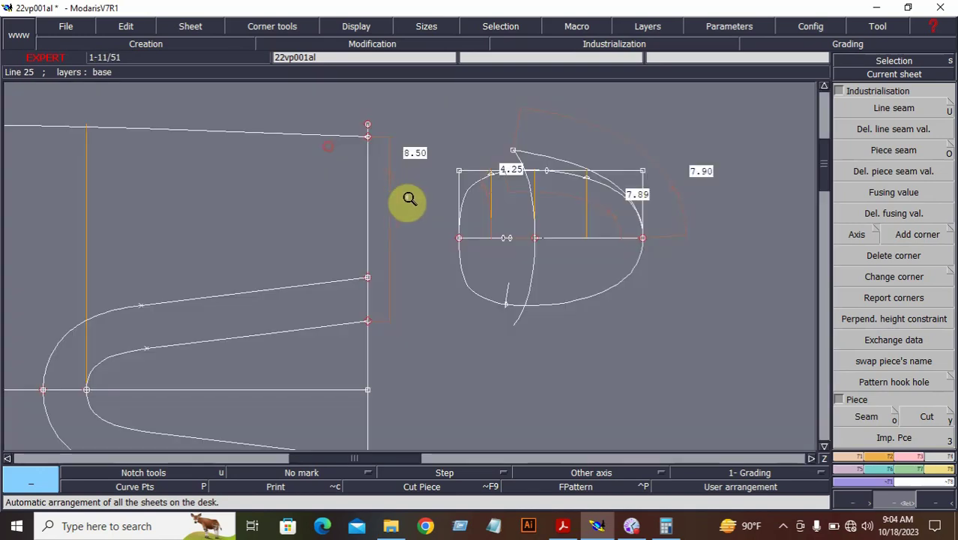
left_click_drag(561, 225, 692, 299)
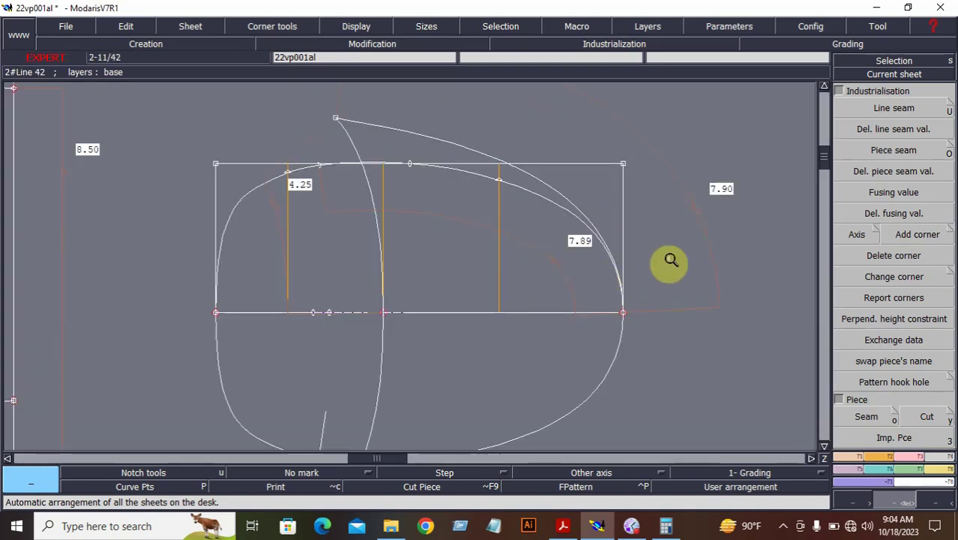
left_click(907, 457)
left_click(893, 94)
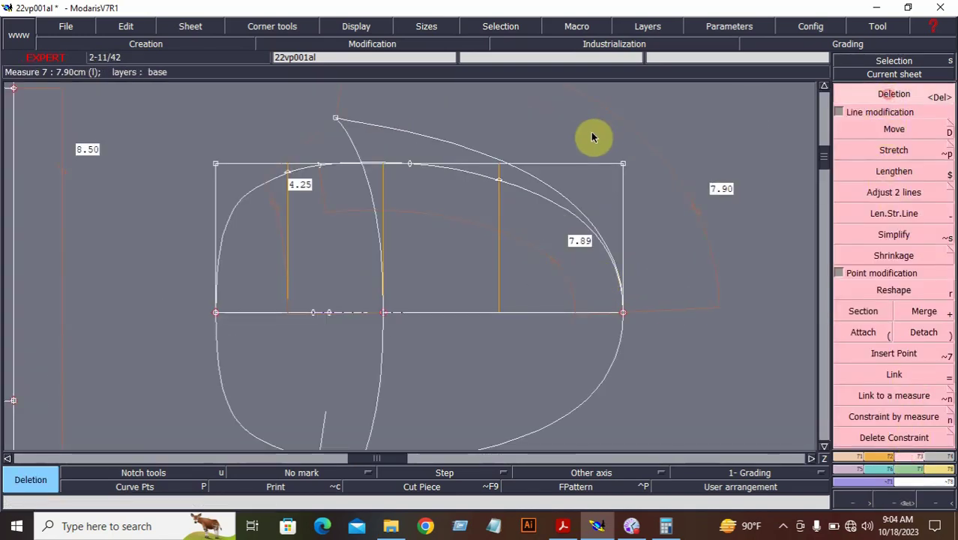
left_click(554, 164)
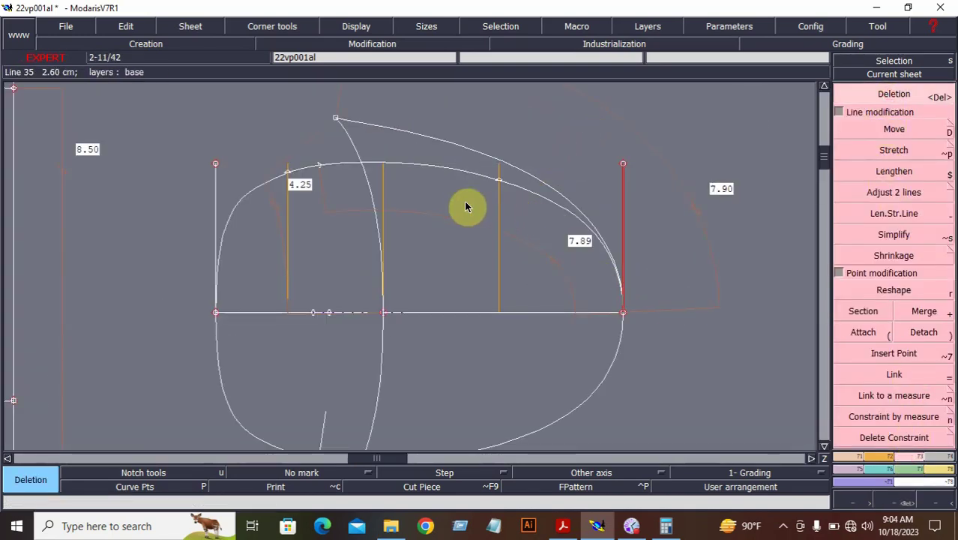
left_click(287, 233)
left_click(279, 225)
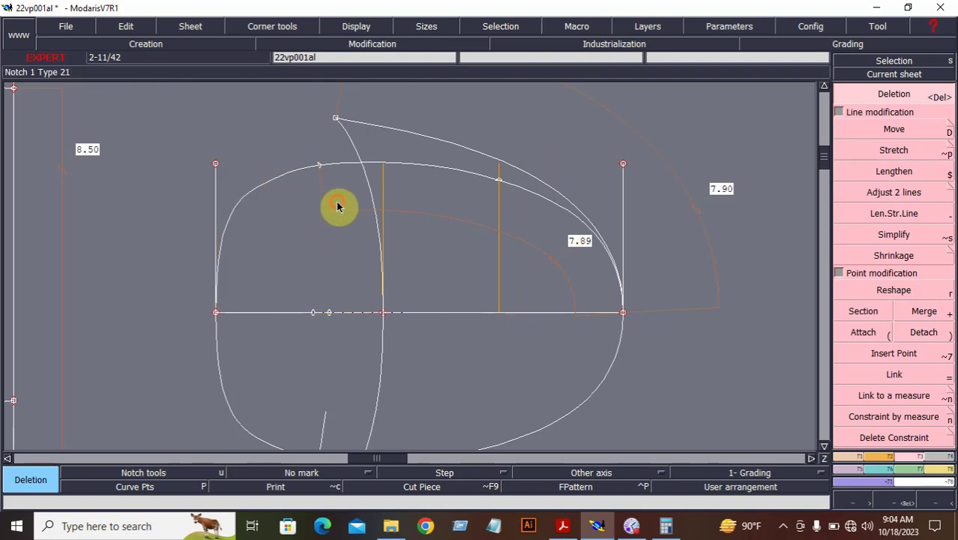
- Delete the 7.89 measurement, both inner vertical guide lines and the construction rectangle's toe-end edge from the foot drawing
left_click(395, 213)
left_click(385, 197)
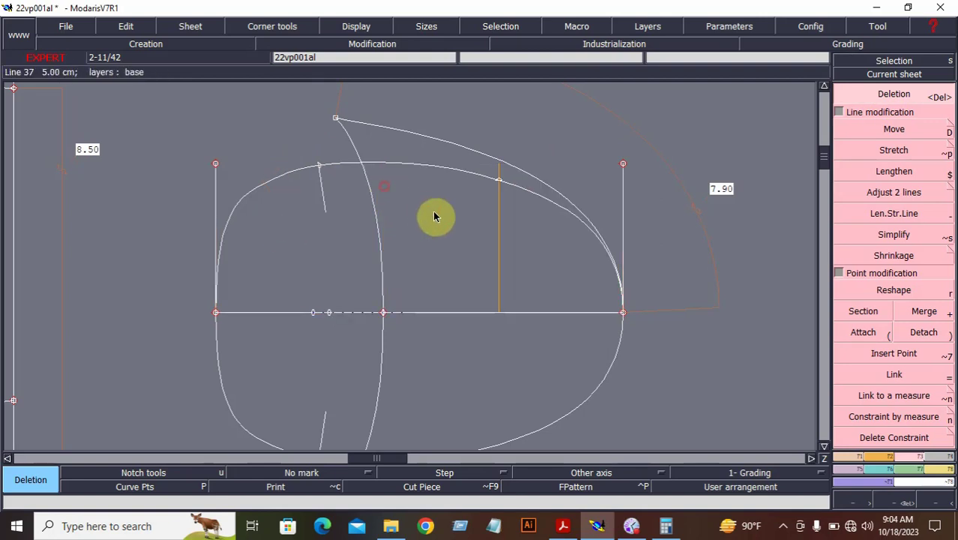
left_click(496, 220)
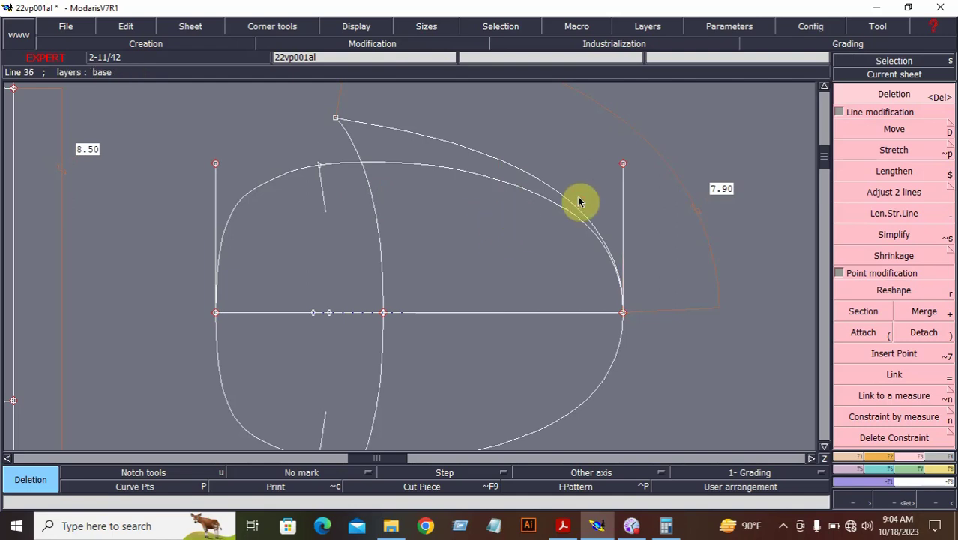
left_click(630, 196)
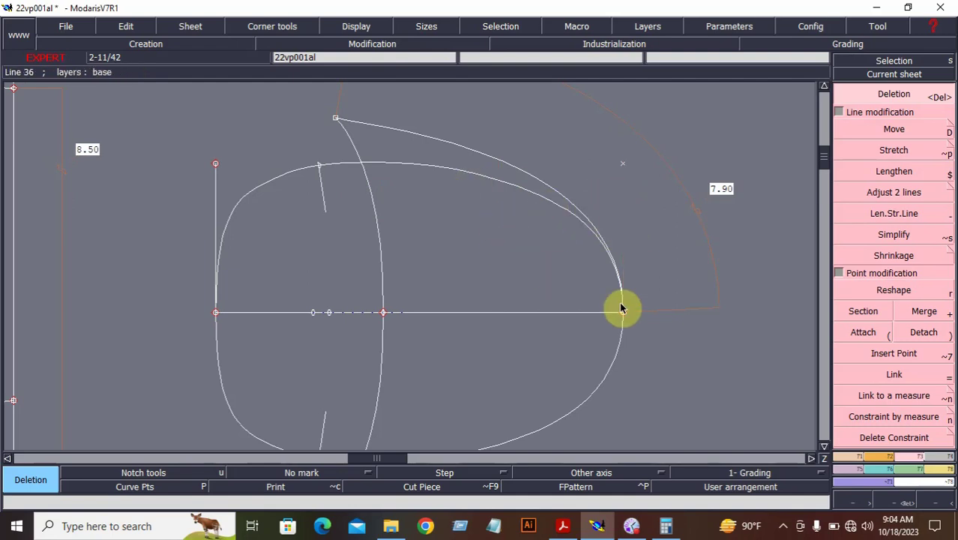
- Extract the half sole and the half foot upper from the foot drawing with Seam, and rearrange all sheets
left_click(941, 456)
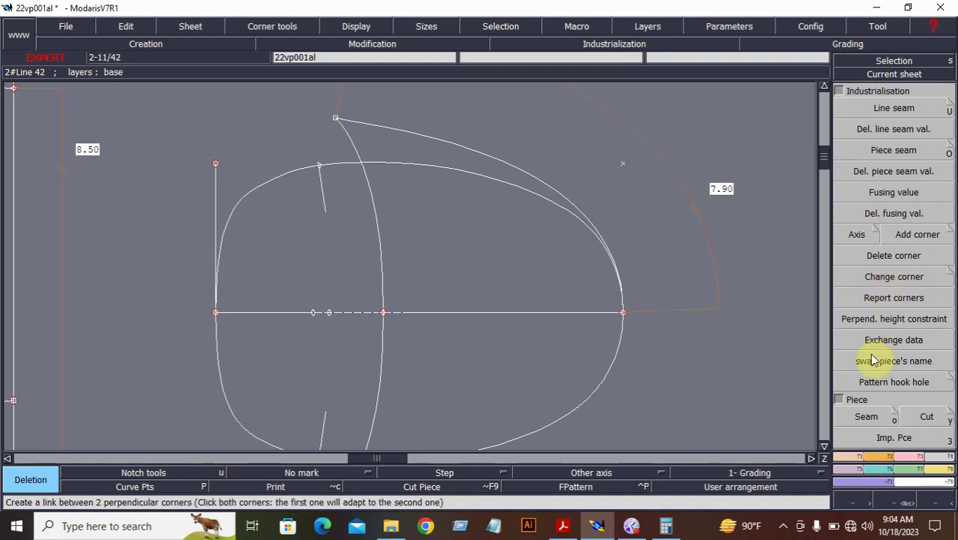
left_click(867, 416)
left_click(307, 244)
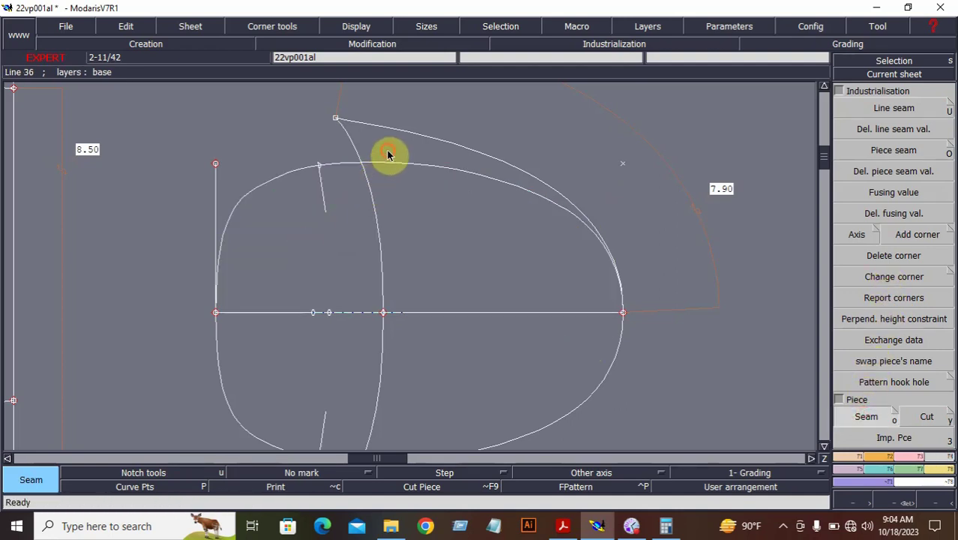
left_click_drag(387, 153, 426, 255)
right_click(426, 256)
key("8")
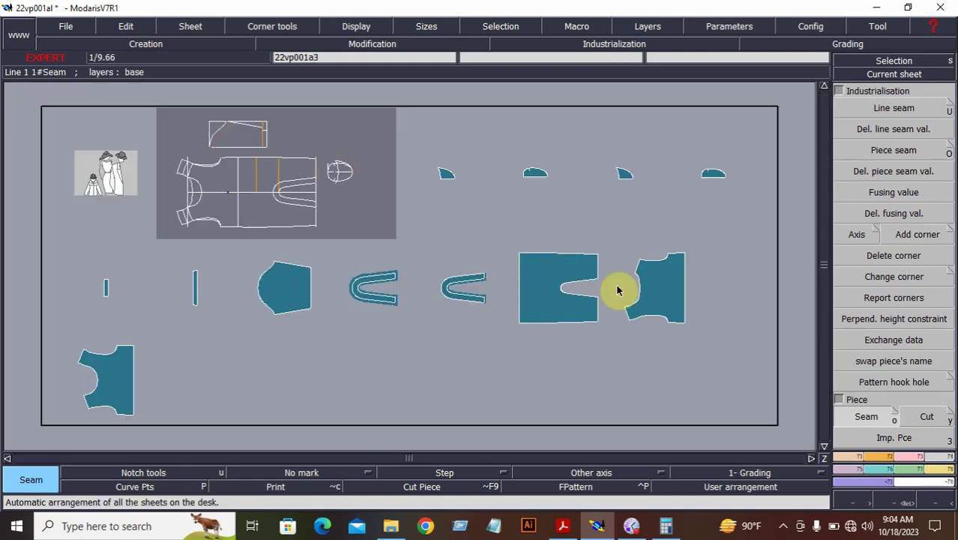
- Mirror the new half sole piece 22vp00111 about its straight edge with Sym2Pts to make a full sole
left_click(903, 502)
left_click(416, 126)
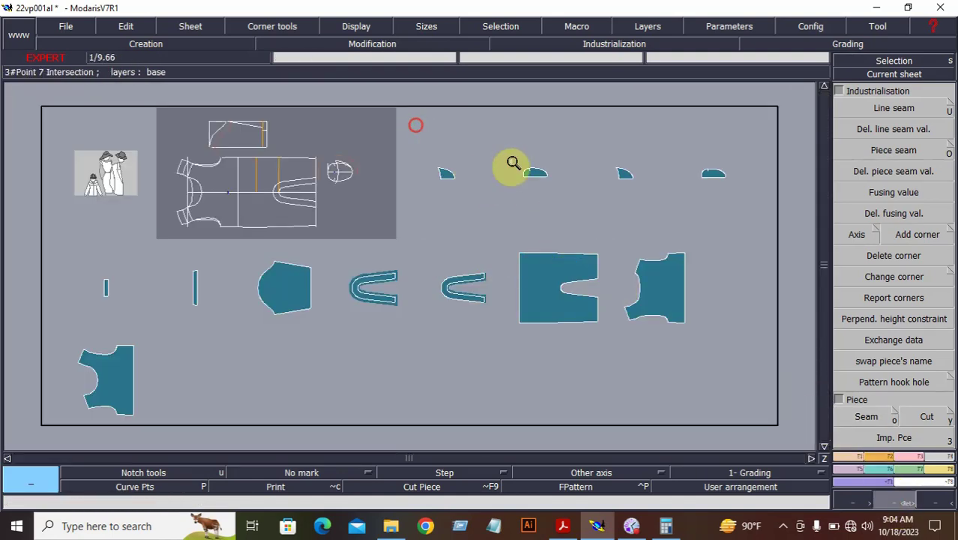
left_click(721, 220)
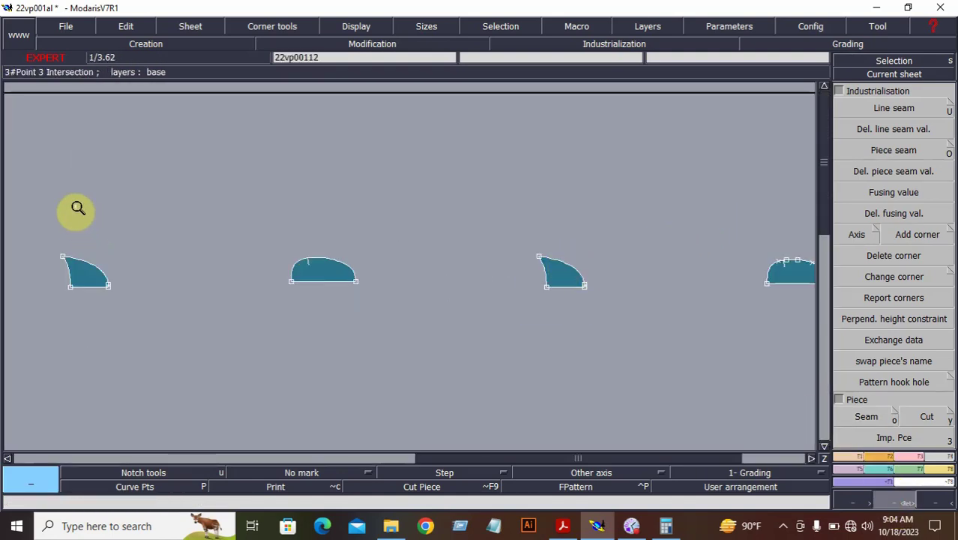
left_click(52, 196)
left_click(357, 346)
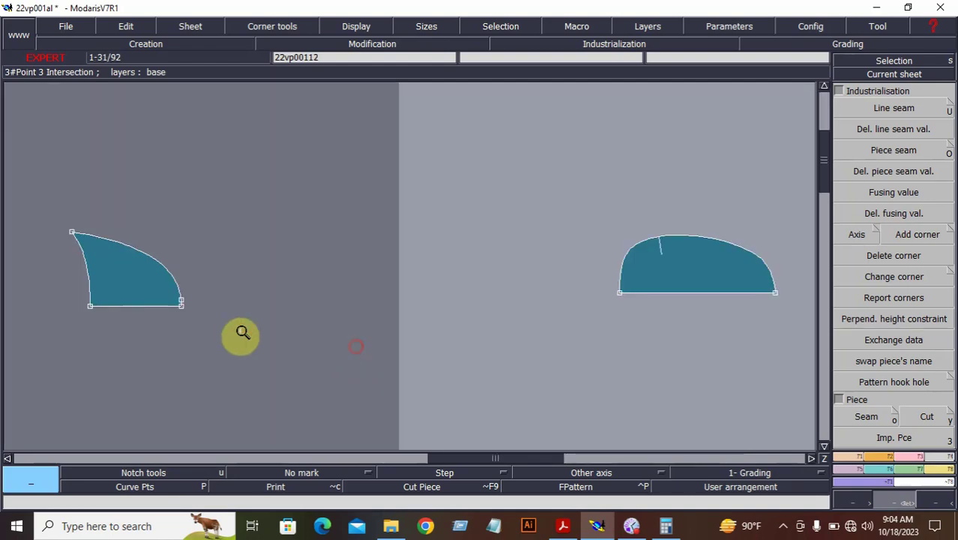
left_click(892, 441)
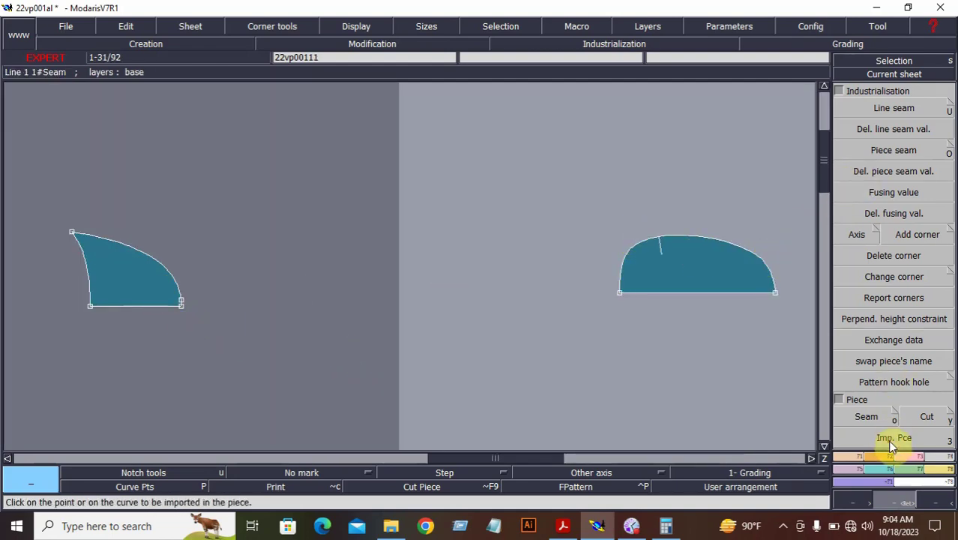
left_click(857, 471)
left_click(891, 183)
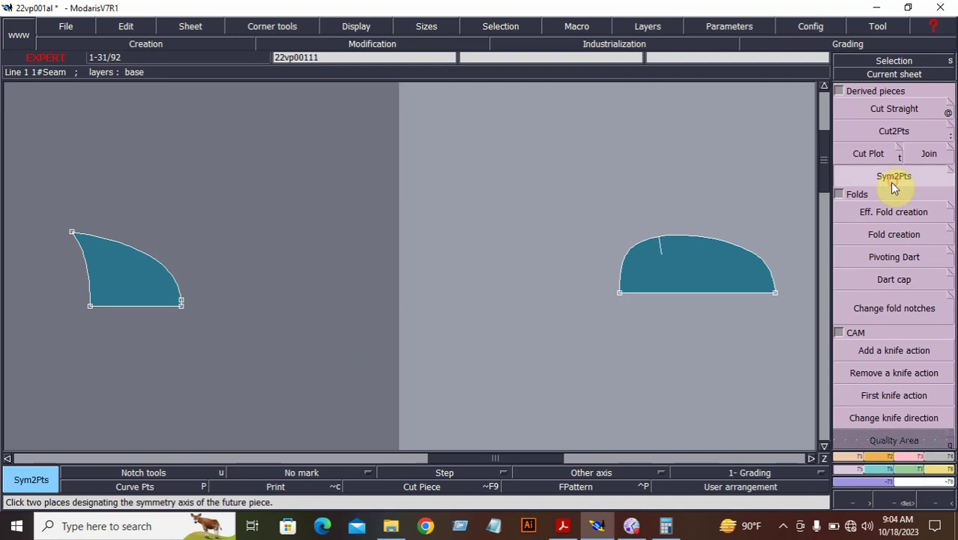
left_click(621, 299)
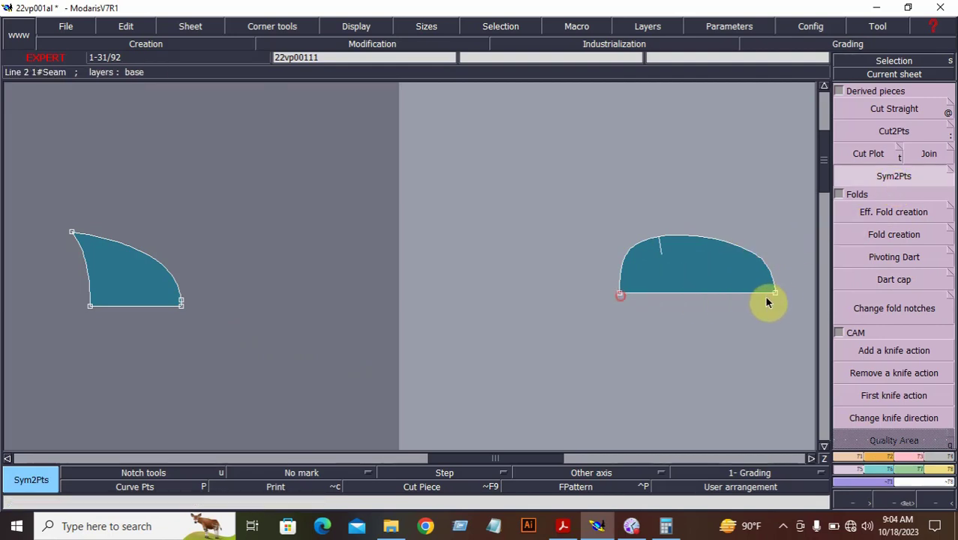
left_click(776, 293)
left_click(390, 260)
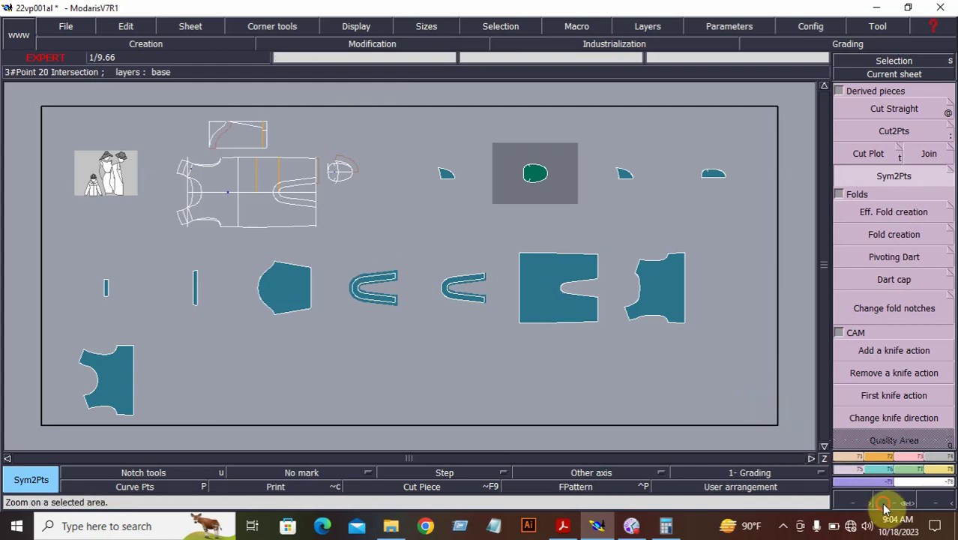
- Mirror the new half foot upper piece 22vp00112 about its straight edge with Sym2Pts, and rearrange the sheets
left_click(885, 505)
left_click_drag(373, 138, 492, 231)
left_click_drag(387, 153, 513, 270)
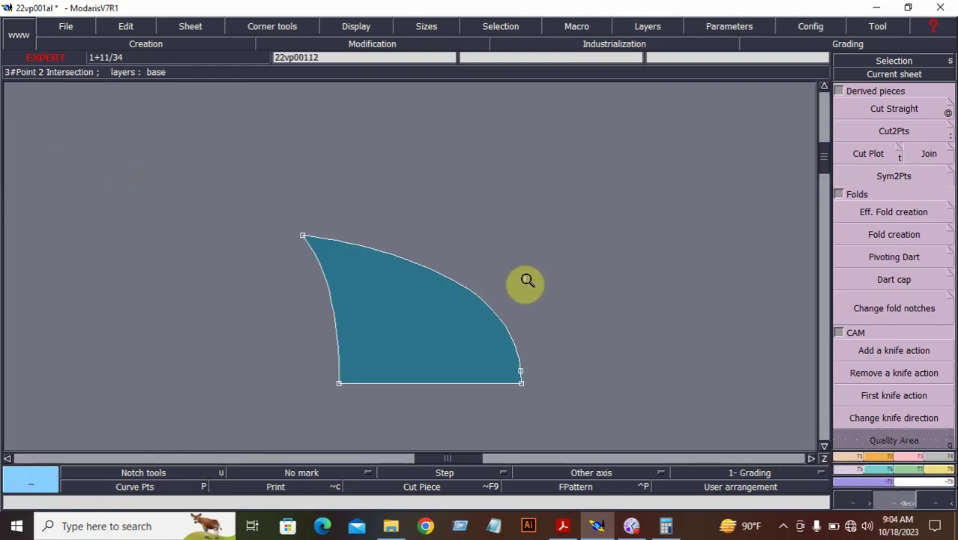
left_click(902, 177)
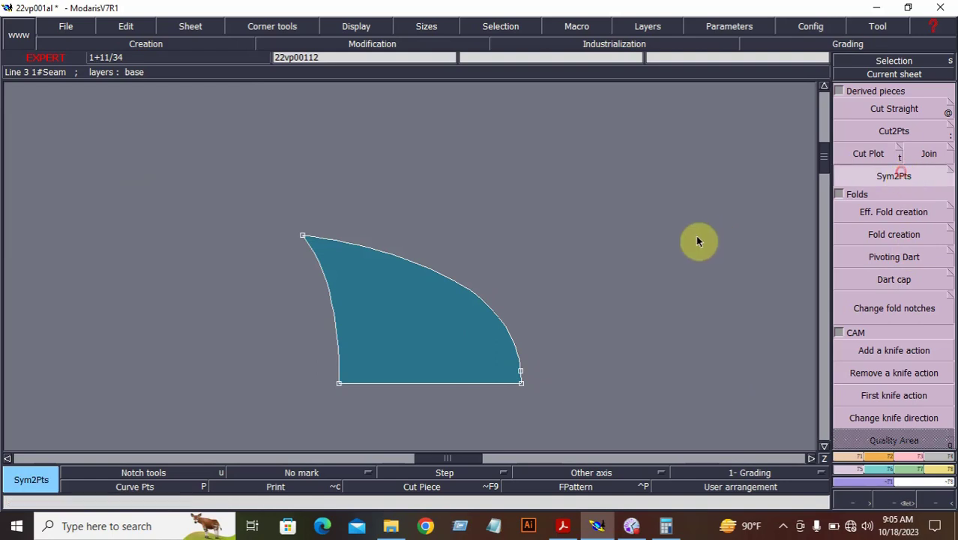
left_click(340, 384)
left_click(519, 382)
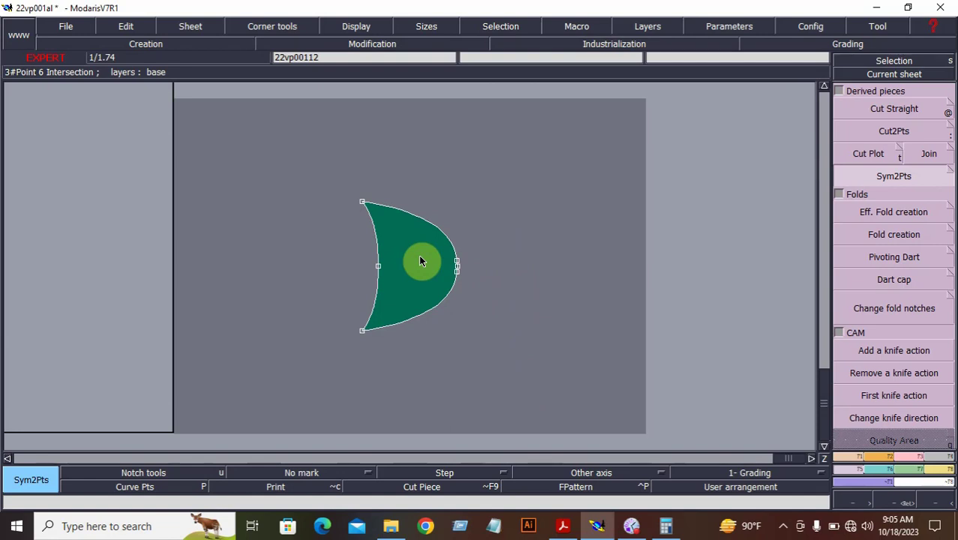
key("8")
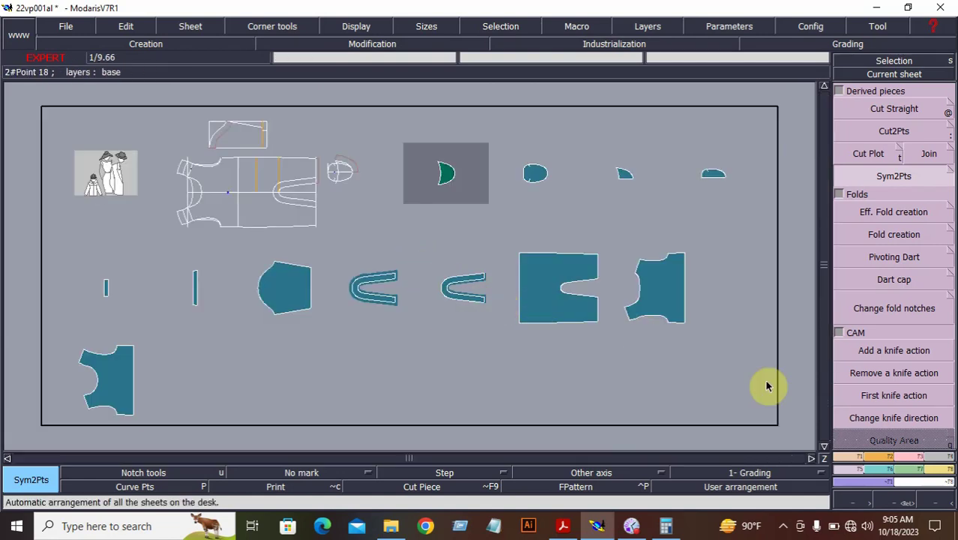
- Add developed points at both notches of the full sole, measured along the curve from the heel midpoint, with 4.25 cm for the upper notch
left_click(890, 501)
left_click_drag(331, 112, 747, 369)
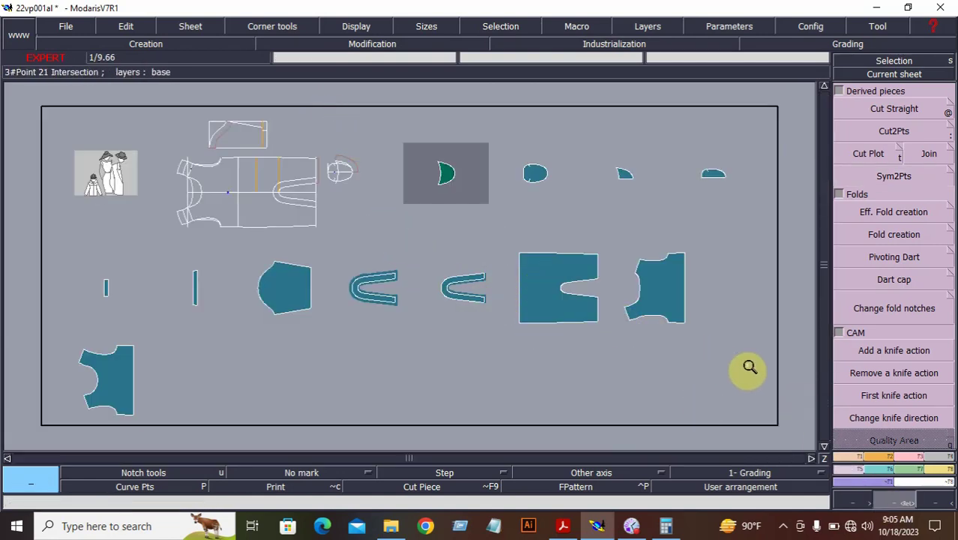
left_click_drag(252, 120, 597, 399)
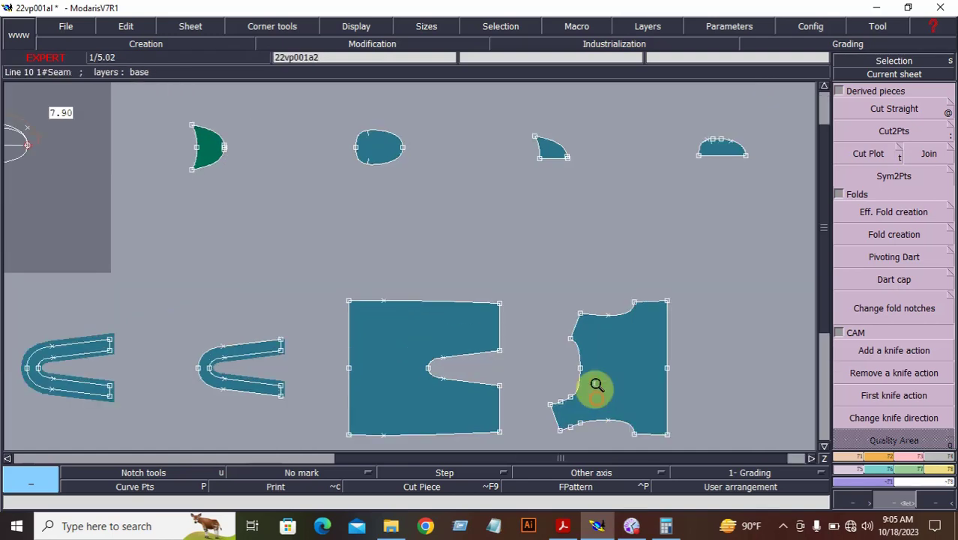
left_click_drag(299, 109, 451, 203)
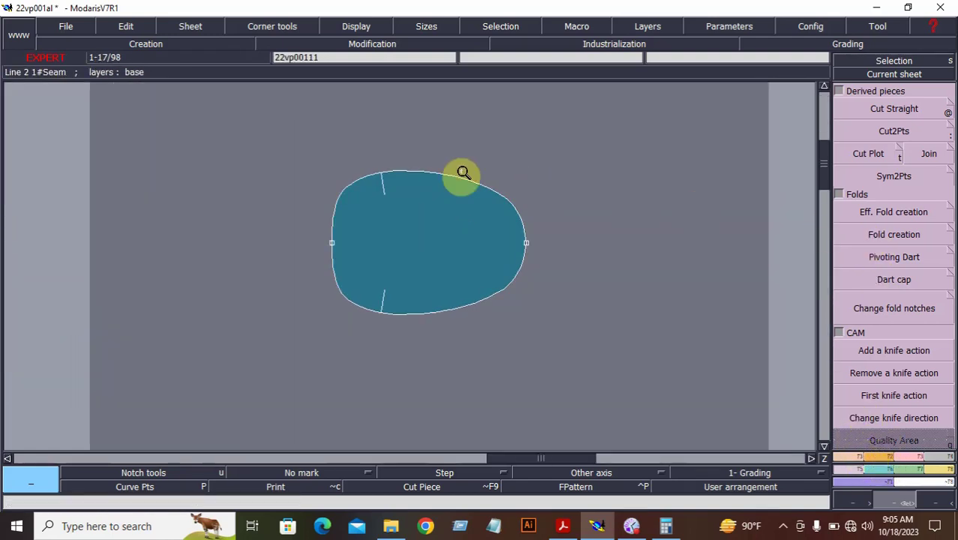
left_click_drag(301, 125, 514, 314)
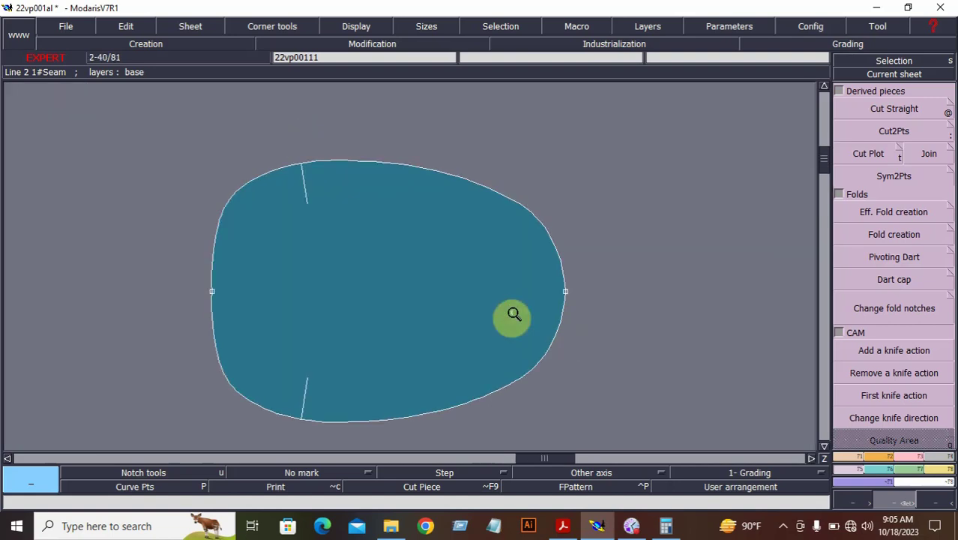
left_click(849, 457)
left_click(899, 131)
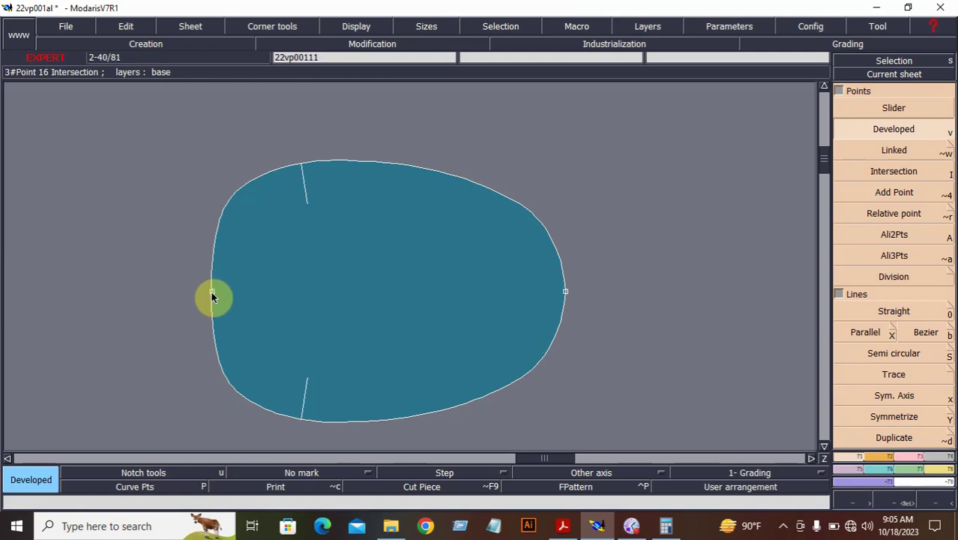
left_click(211, 291)
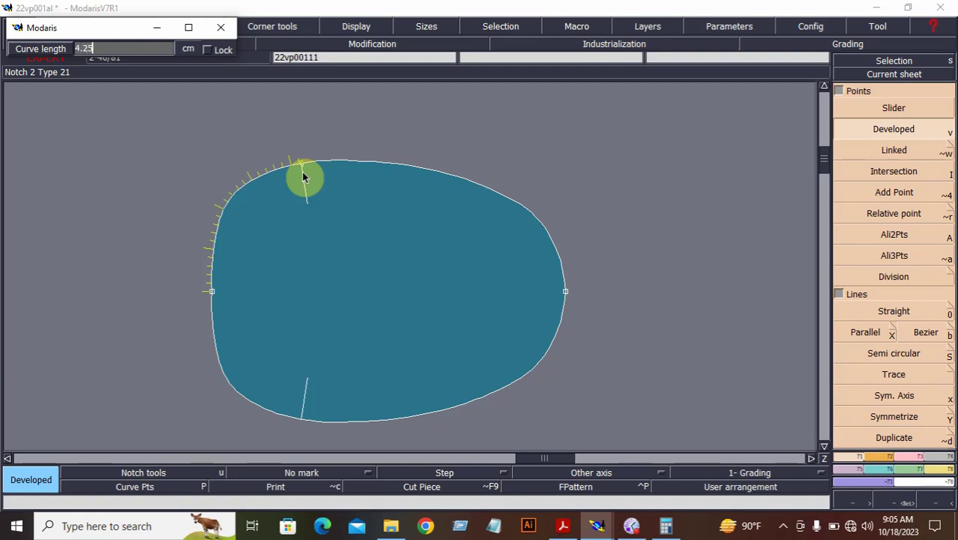
left_click(316, 214)
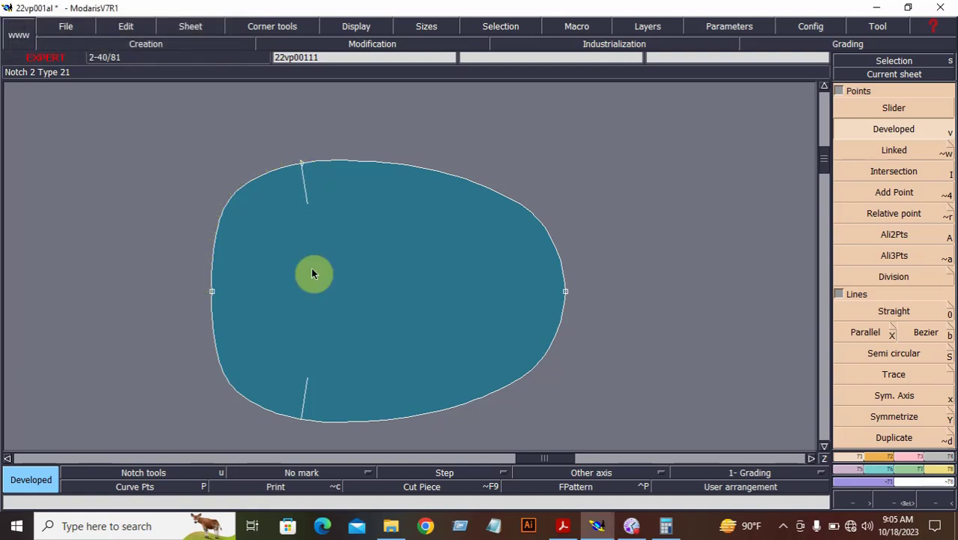
left_click(211, 292)
left_click(306, 398)
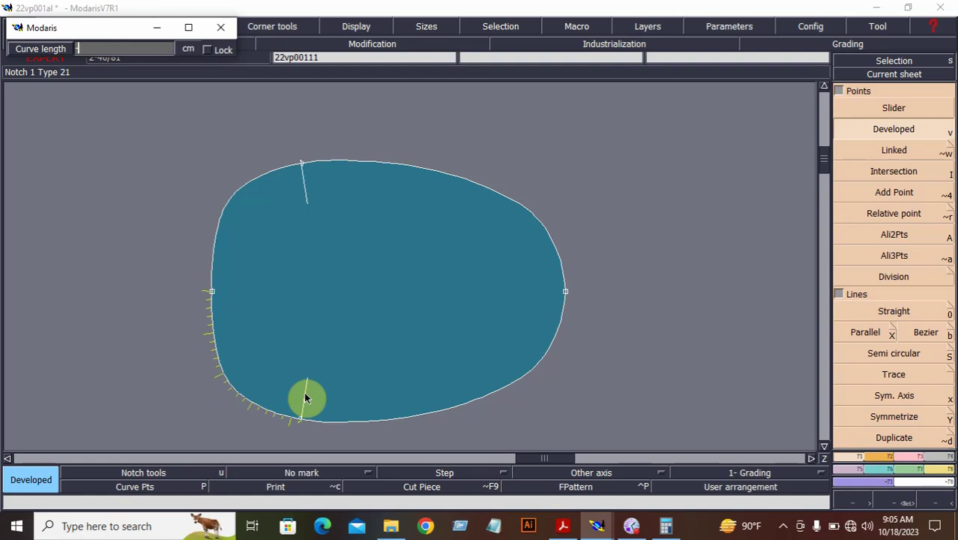
left_click(362, 381)
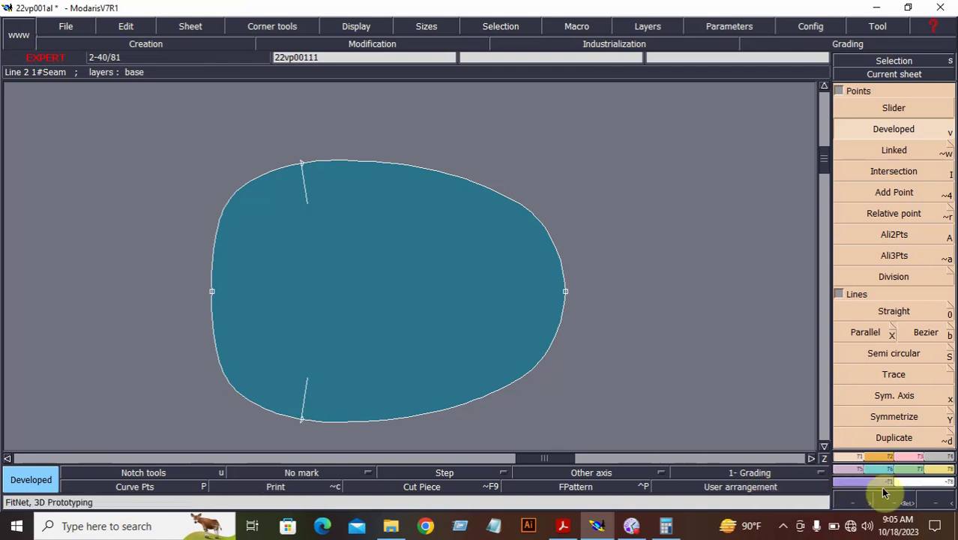
- Marry the full sole by its upper notch point onto the upper outer hem corner of leg piece 22vp001a2
left_click(937, 503)
left_click(938, 503)
left_click(938, 504)
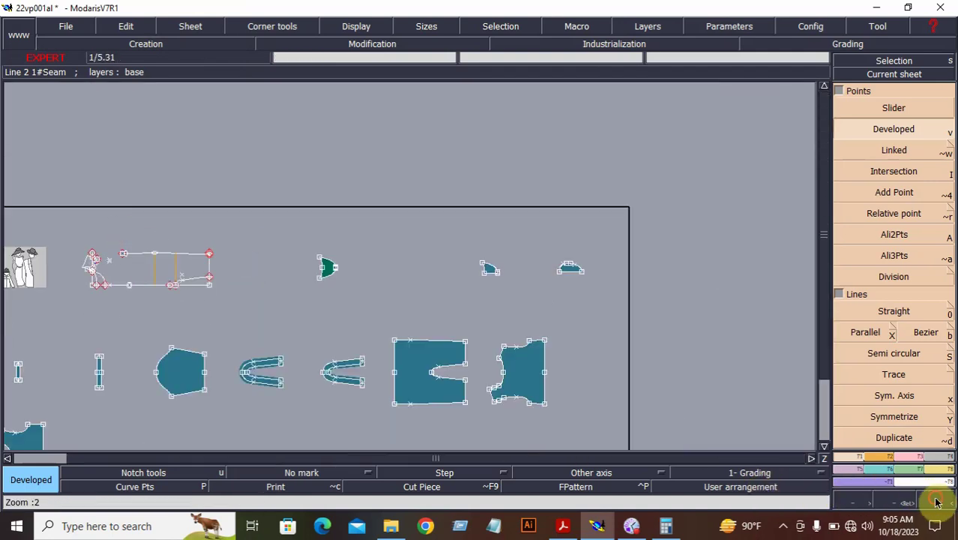
left_click_drag(357, 253, 510, 418)
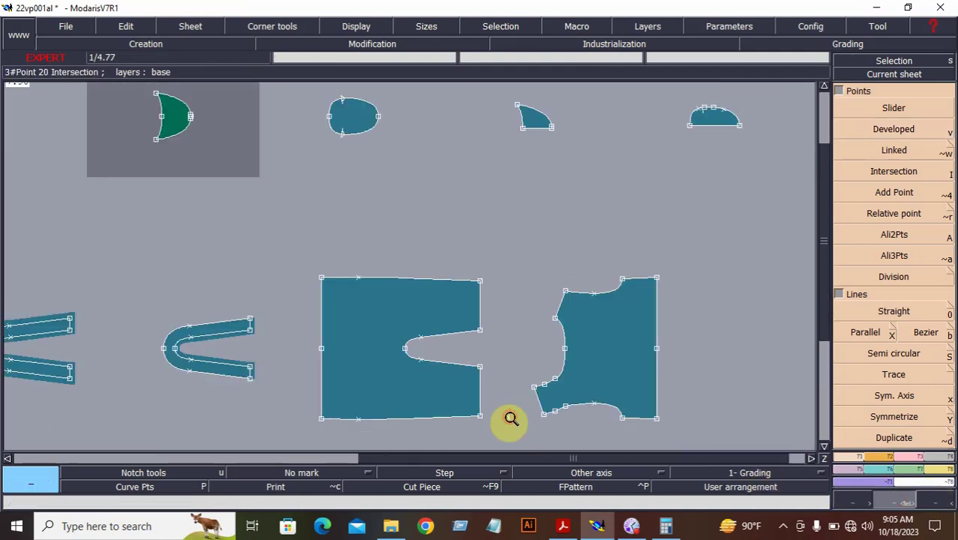
left_click(386, 329)
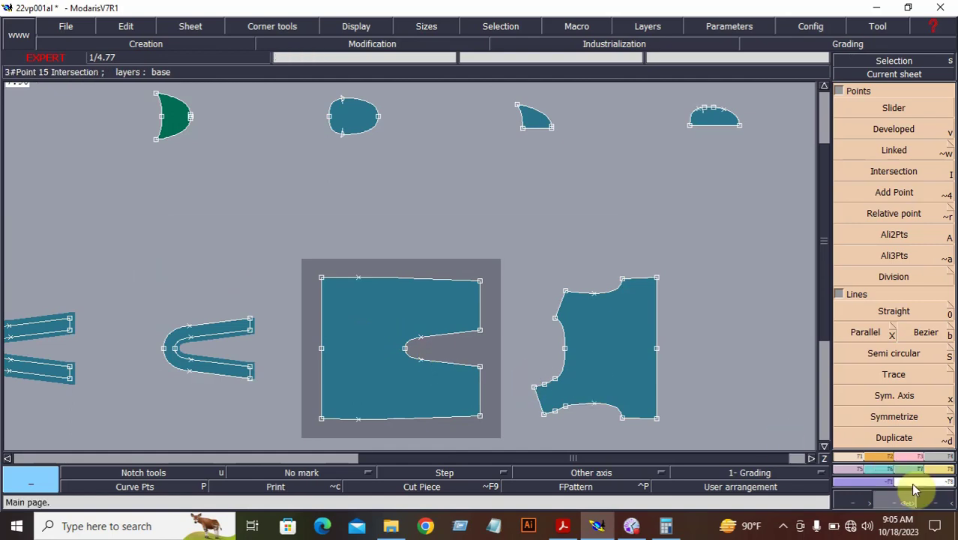
left_click(941, 470)
left_click(916, 334)
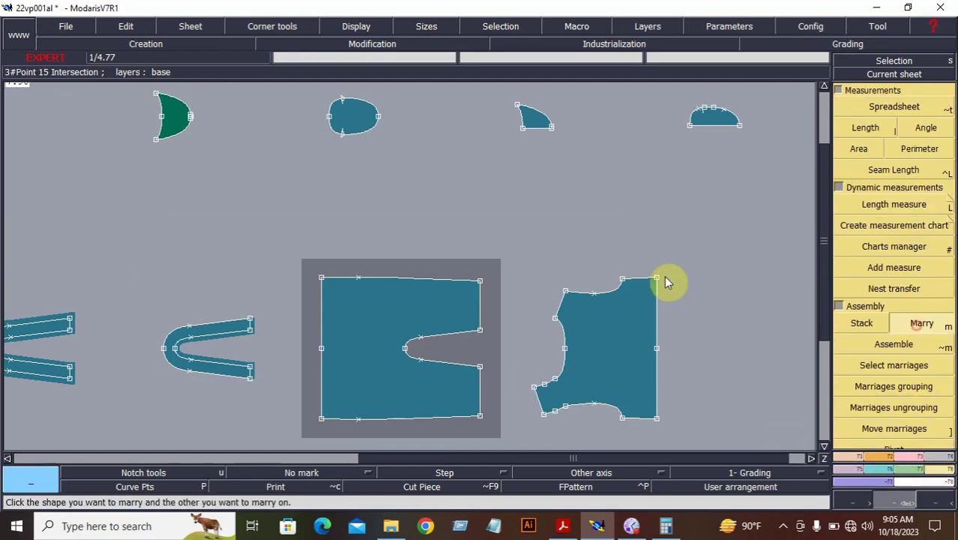
left_click(342, 104)
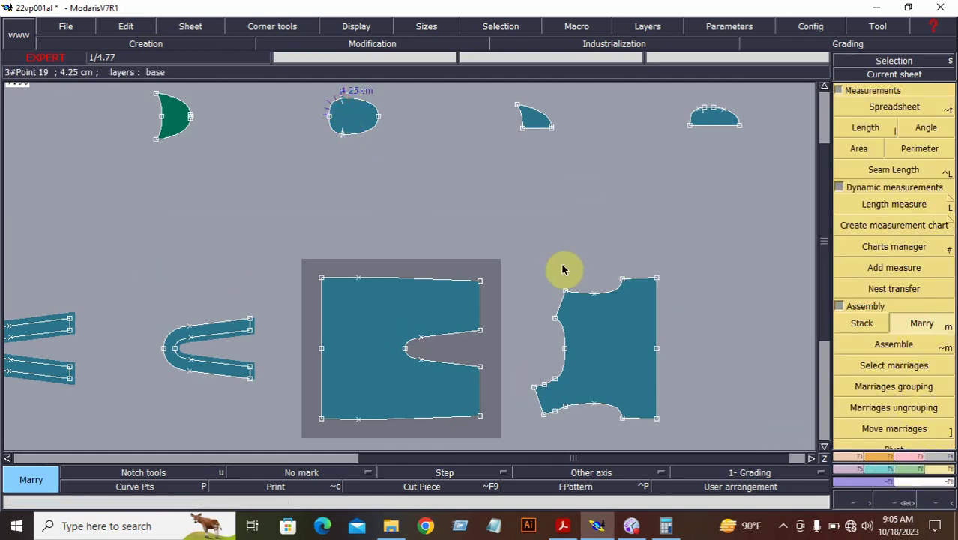
left_click(481, 283)
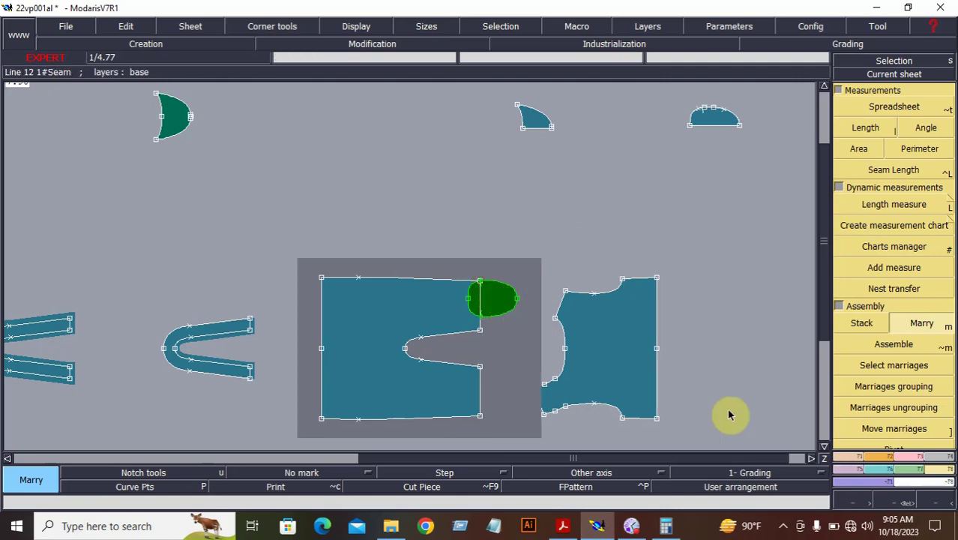
- Pivot the married full sole about the leg's upper outer hem corner so its heel curve starts along the hem
left_click(896, 501)
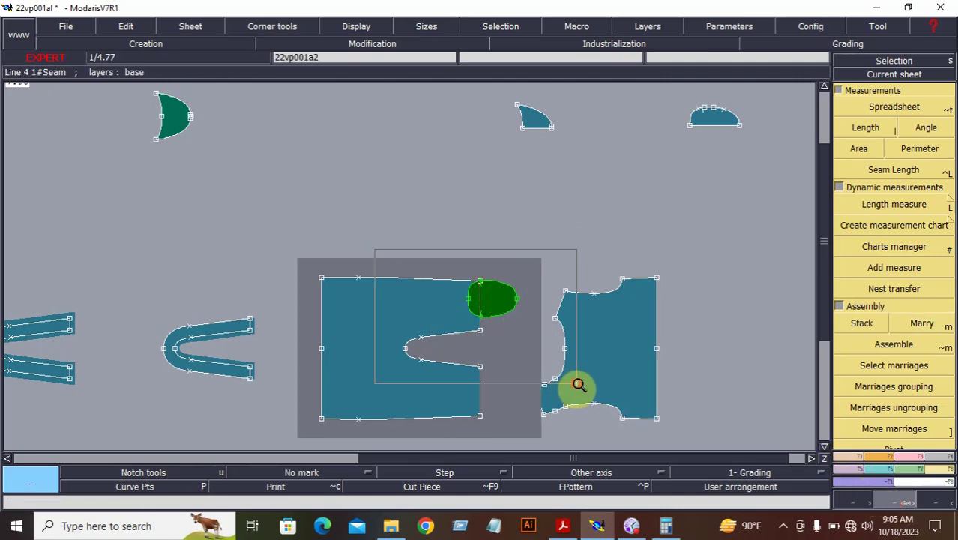
left_click(576, 385)
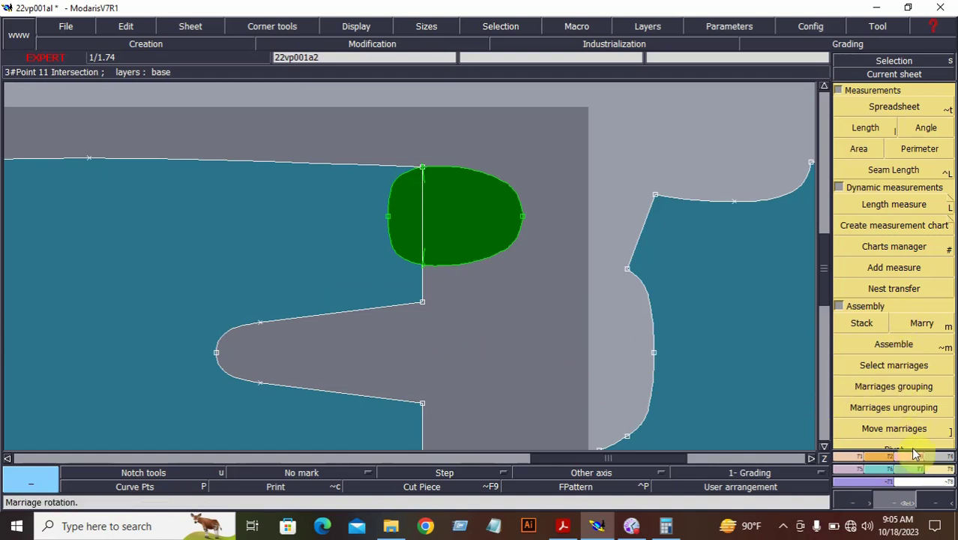
left_click(837, 189)
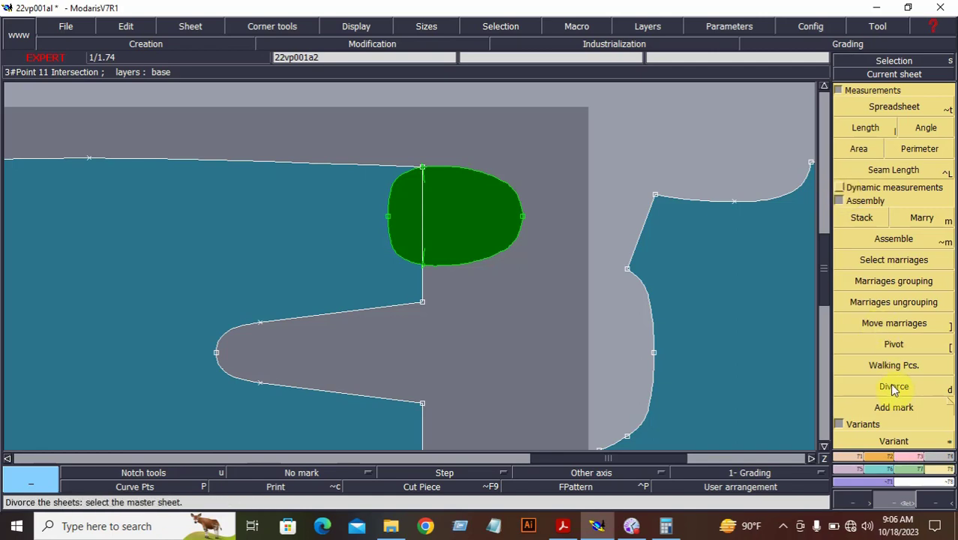
left_click(894, 344)
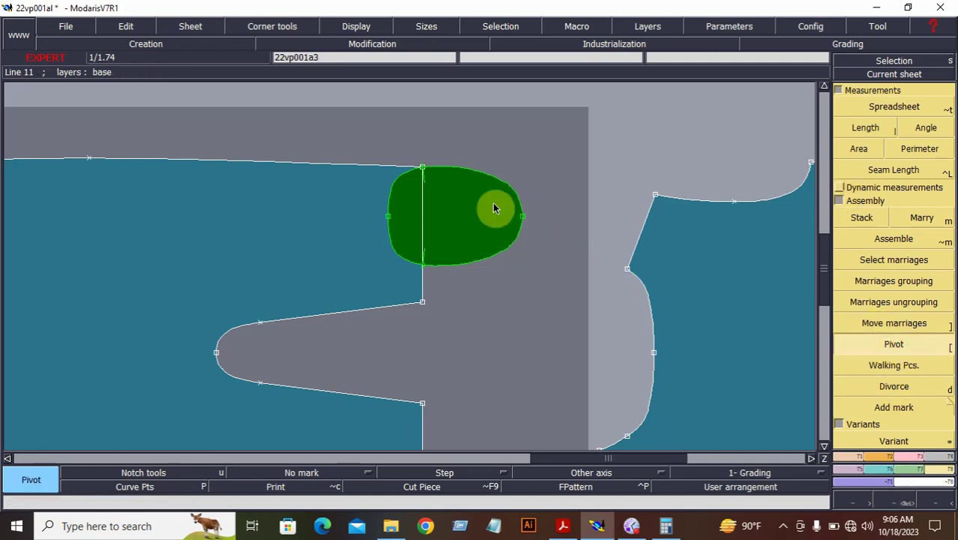
left_click(418, 174)
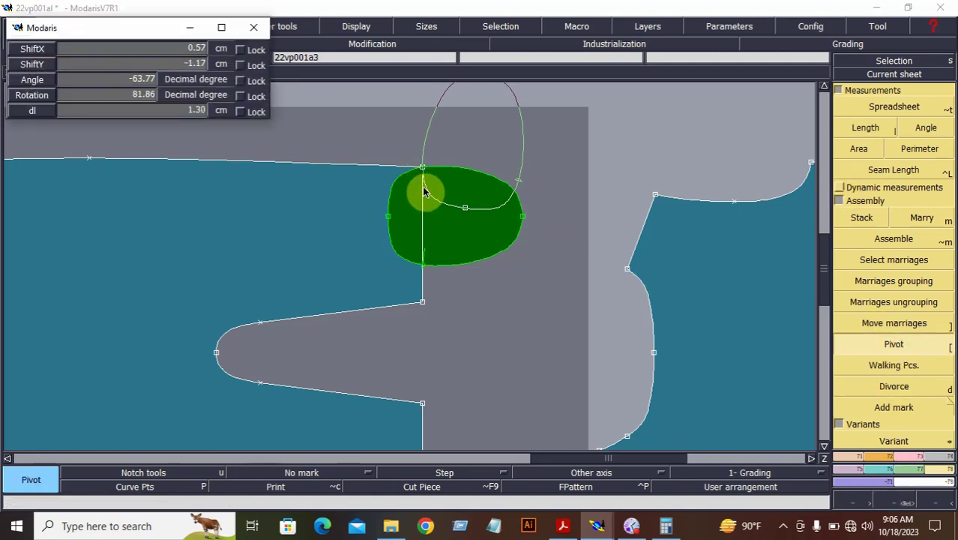
left_click(424, 192)
- Walk the sole's heel curve down the leg hem with Walking Pcs. until its heel midpoint touches the hem
left_click(867, 365)
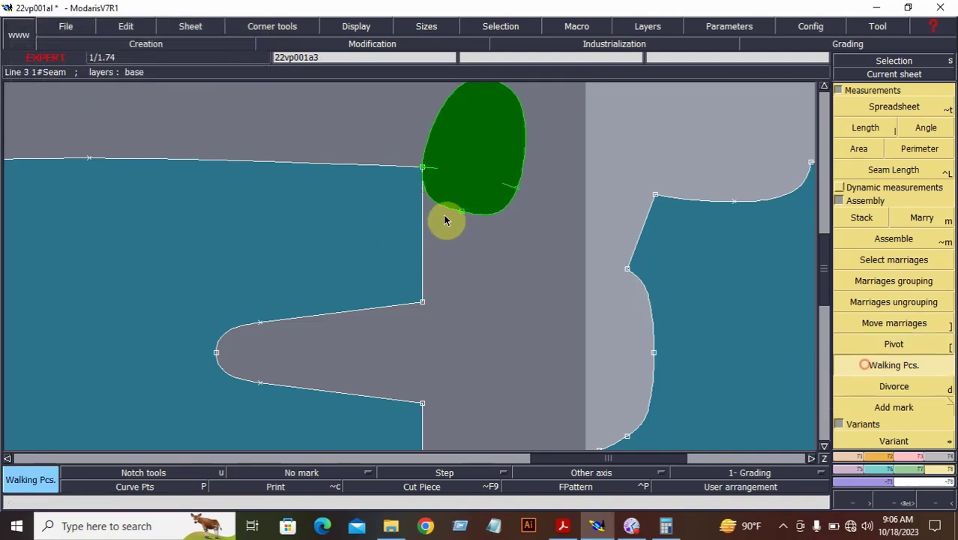
left_click(426, 187)
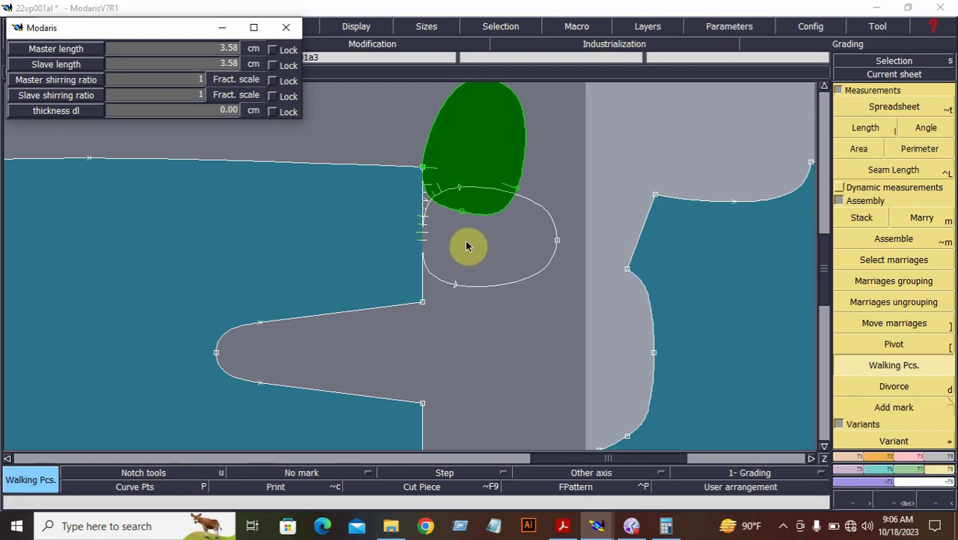
left_click(469, 245)
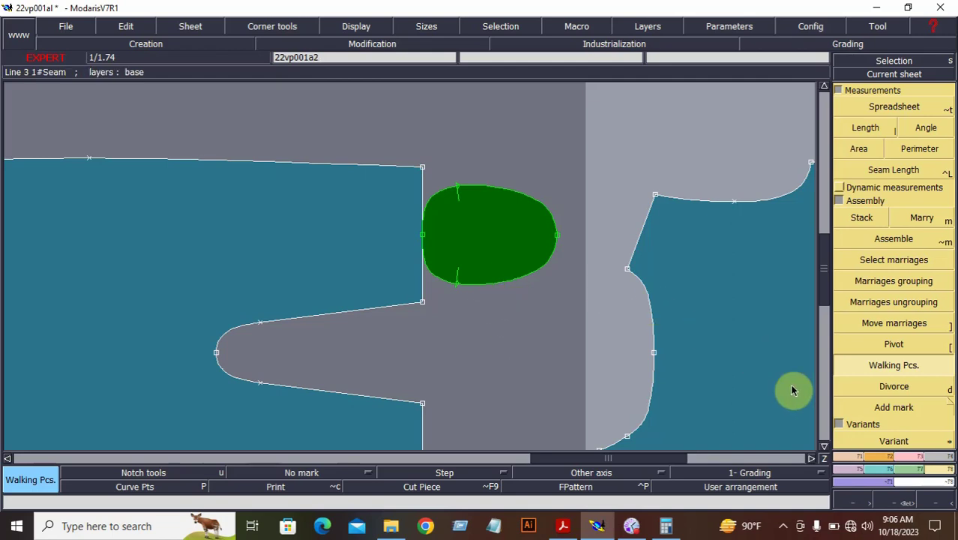
left_click(941, 504)
left_click(939, 502)
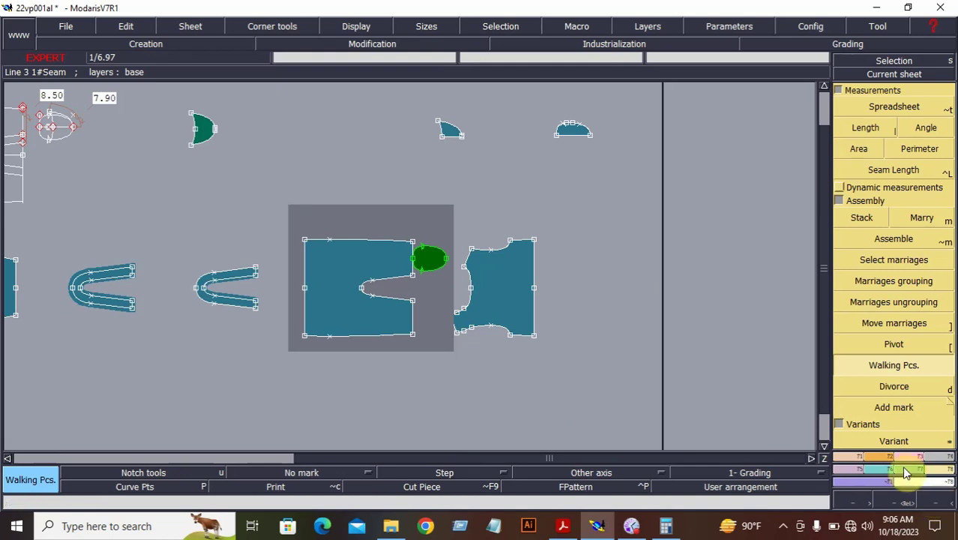
- Try to marry the full foot upper by its upper corner onto the upper outer hem corner of the leg piece carrying the sole
left_click(909, 217)
left_click(191, 114)
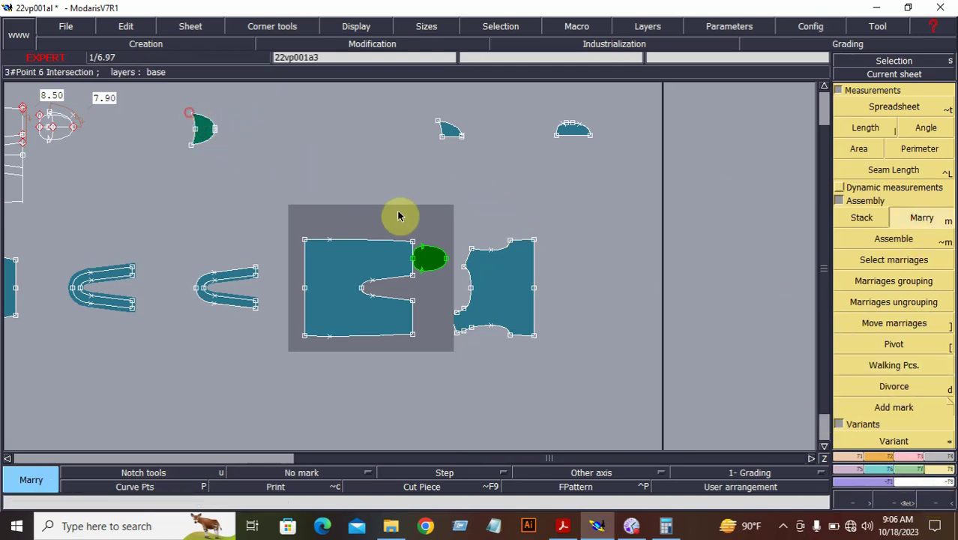
left_click(411, 245)
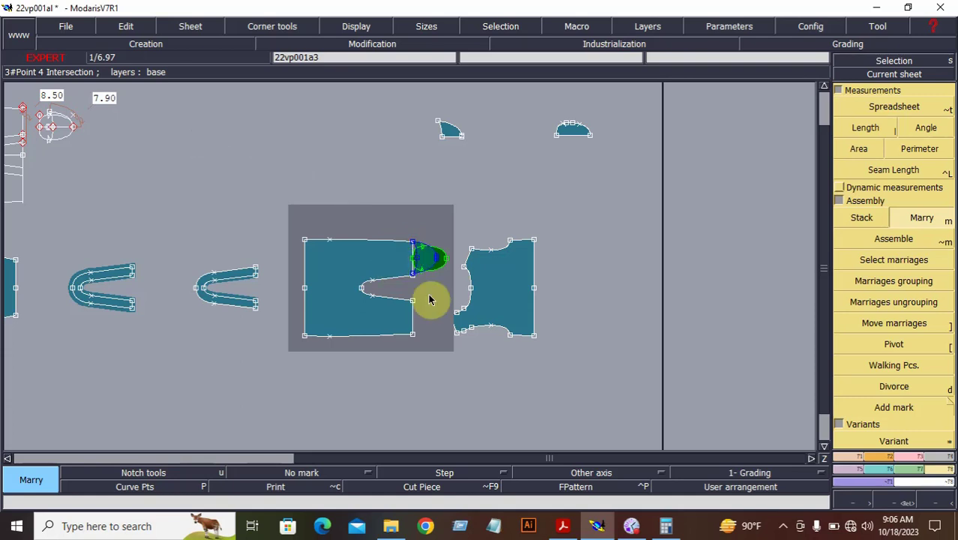
left_click(906, 502)
left_click_drag(273, 180, 492, 334)
left_click_drag(581, 353, 600, 379)
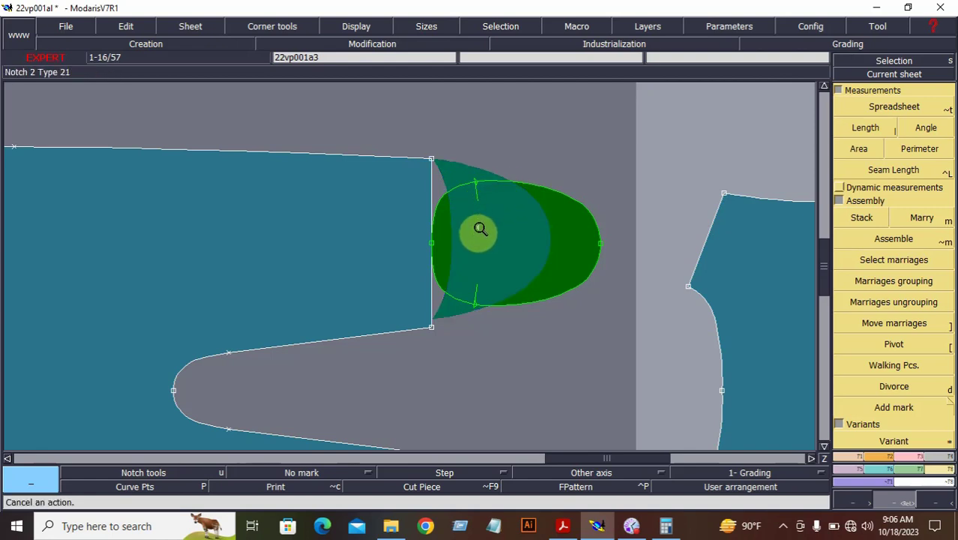
key("j")
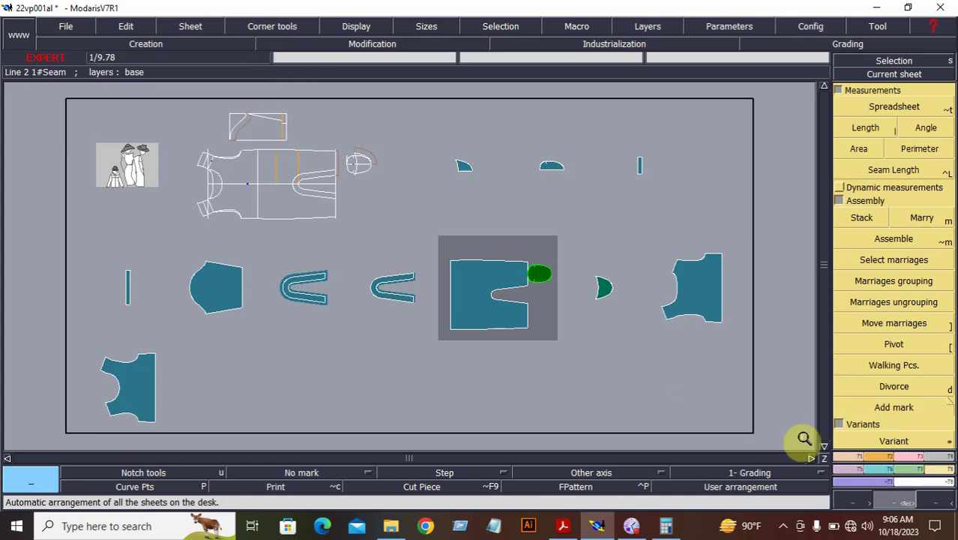
- Extract a half leg piece from draft 22vp001al with Seam, from waist line to hem down to the inner crotch curve, and rearrange the sheets
left_click_drag(168, 129, 405, 255)
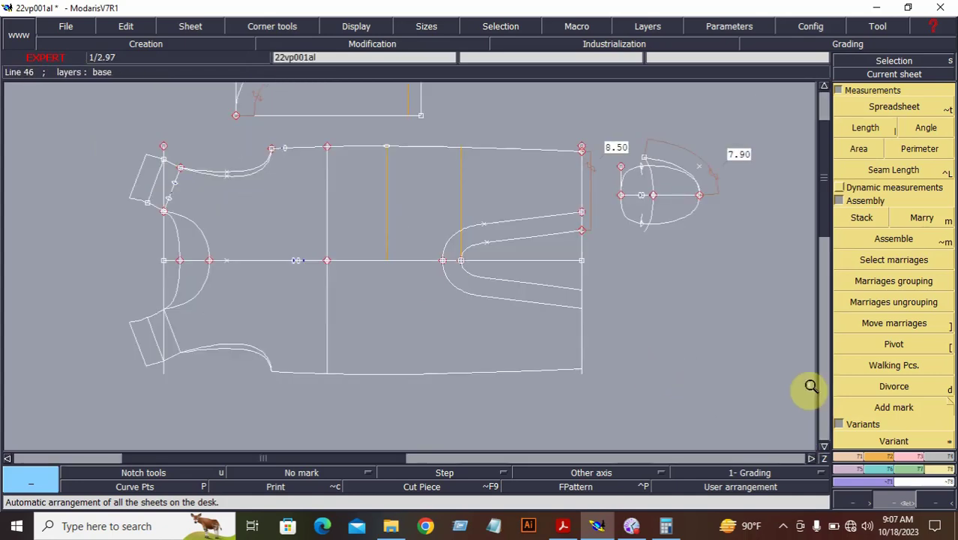
left_click(946, 460)
left_click(869, 417)
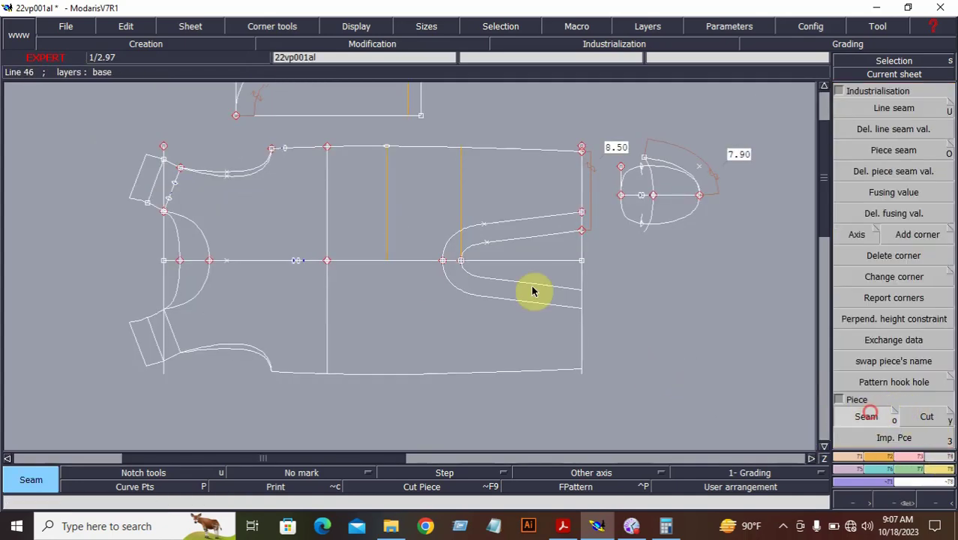
left_click(372, 172)
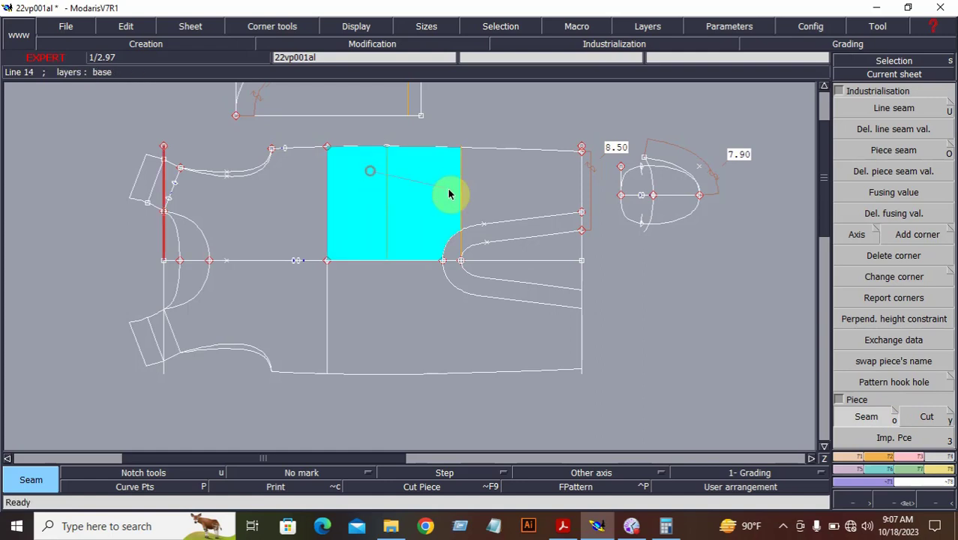
left_click(498, 195)
left_click(517, 229)
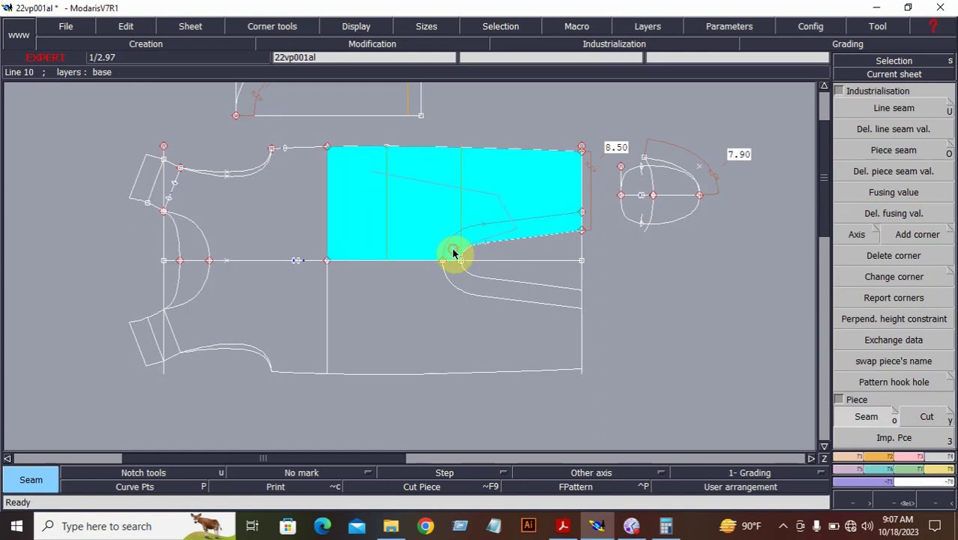
left_click(453, 254)
key("j")
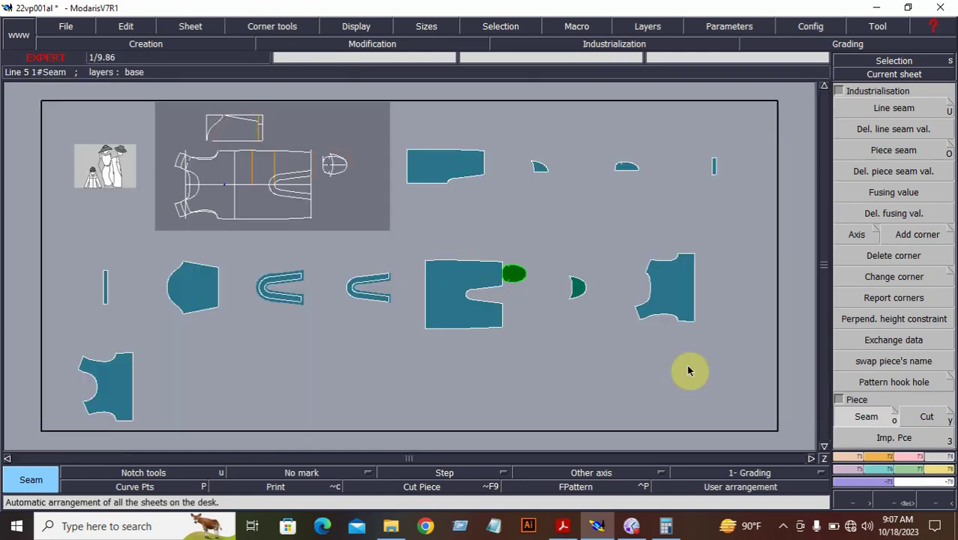
- Marry the full foot upper by its upper corner onto the upper outer hem corner of the new half leg piece
left_click(890, 502)
left_click_drag(331, 117, 637, 348)
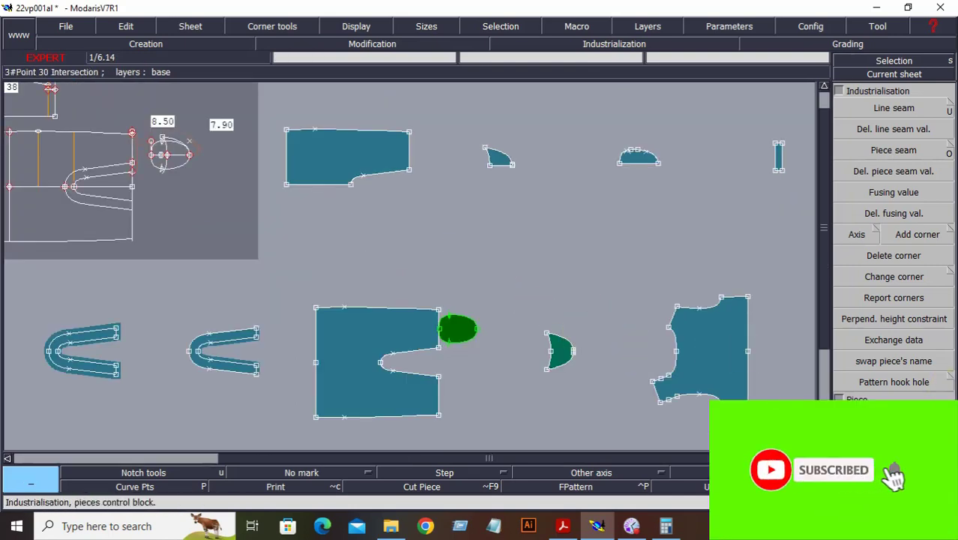
key("F7")
left_click(922, 217)
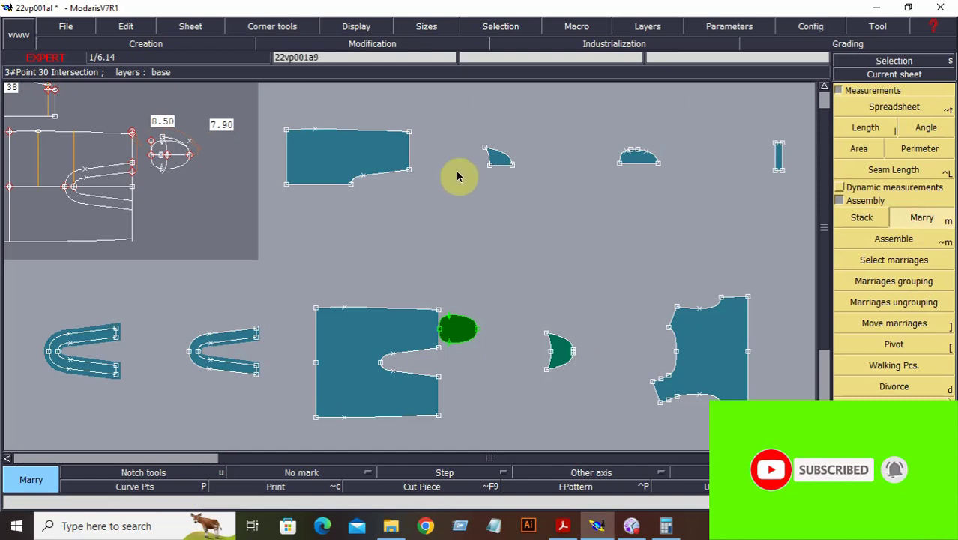
left_click(492, 167)
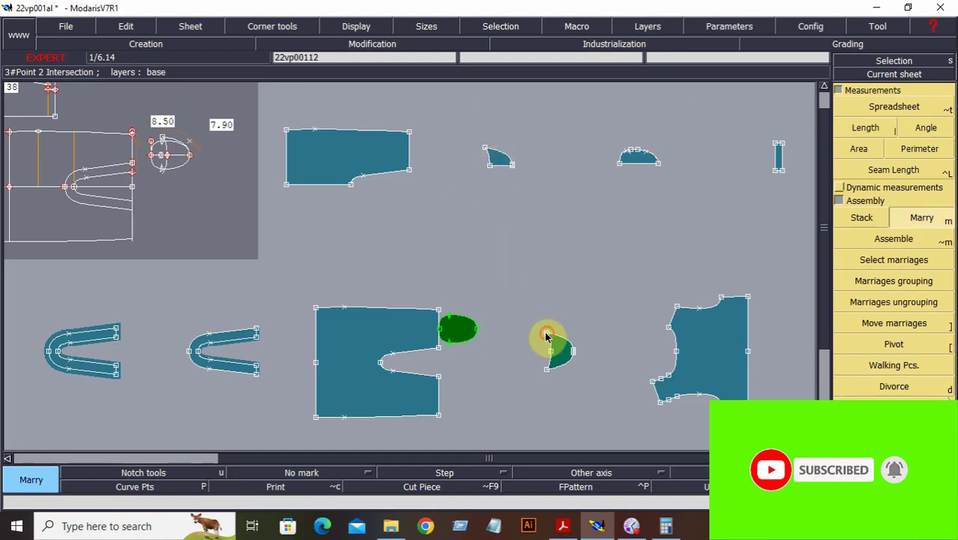
left_click(409, 134)
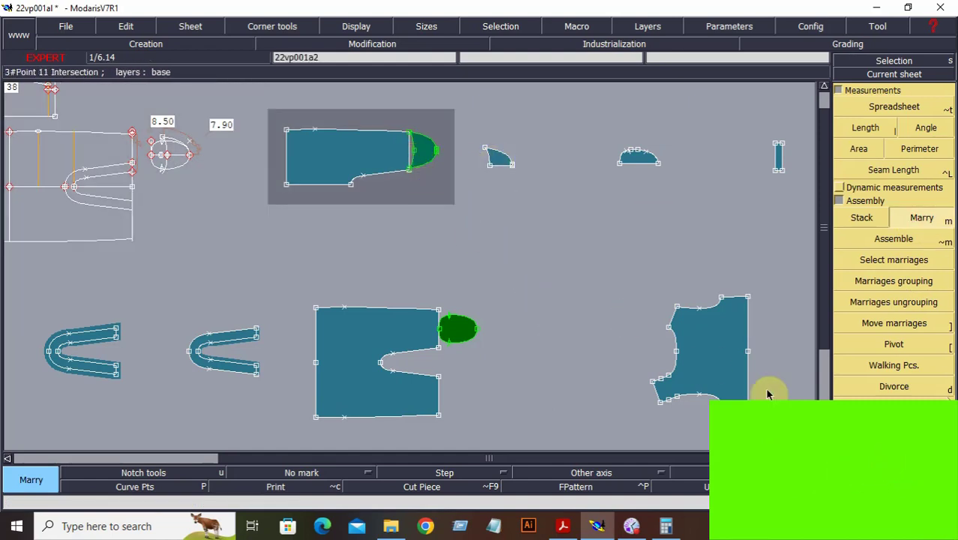
left_click(205, 96)
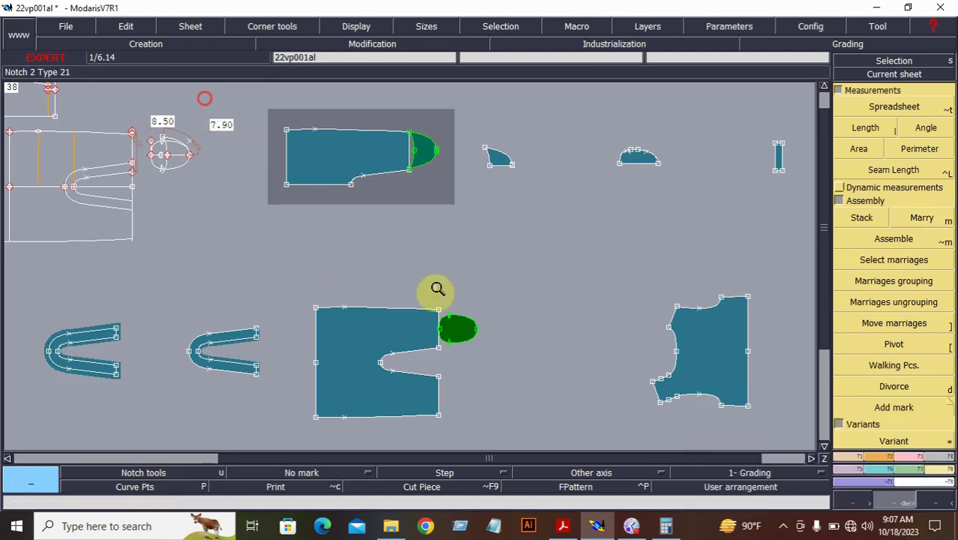
left_click(552, 407)
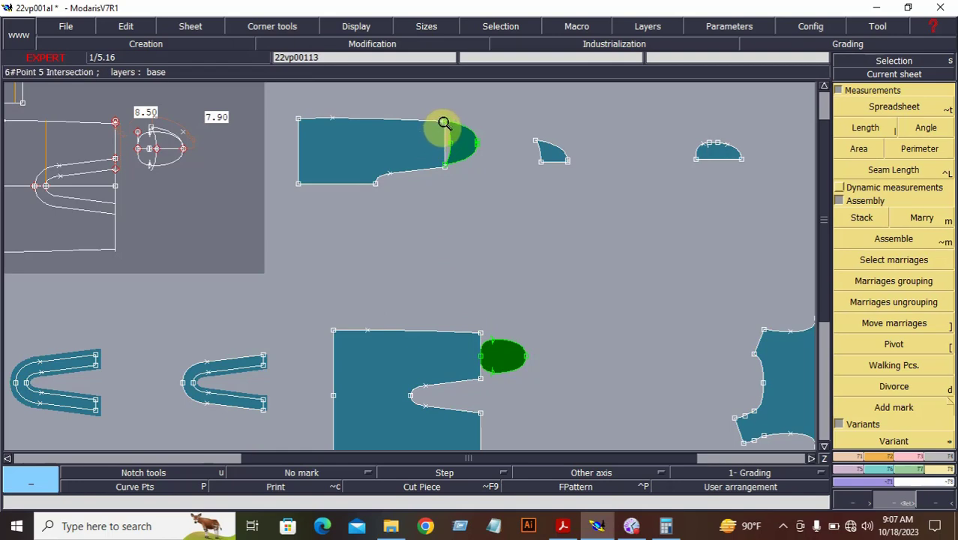
left_click_drag(304, 103, 487, 199)
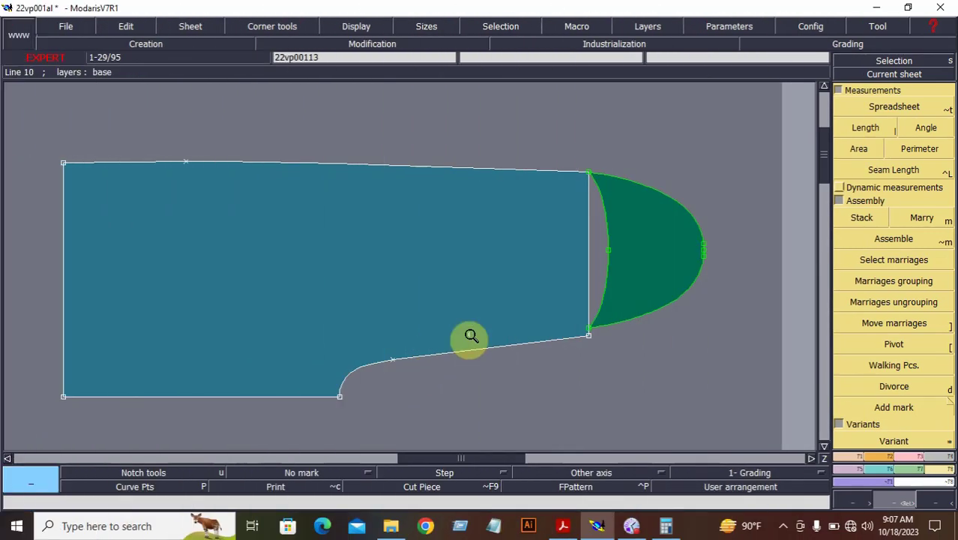
- Marry the full leg piece by its upper waist corner onto the upper waist corner of the new half leg piece
key("F10")
mouse_move(417, 122)
left_mouse_down()
mouse_move(646, 300)
mouse_move(721, 379)
left_mouse_up()
left_click(870, 201)
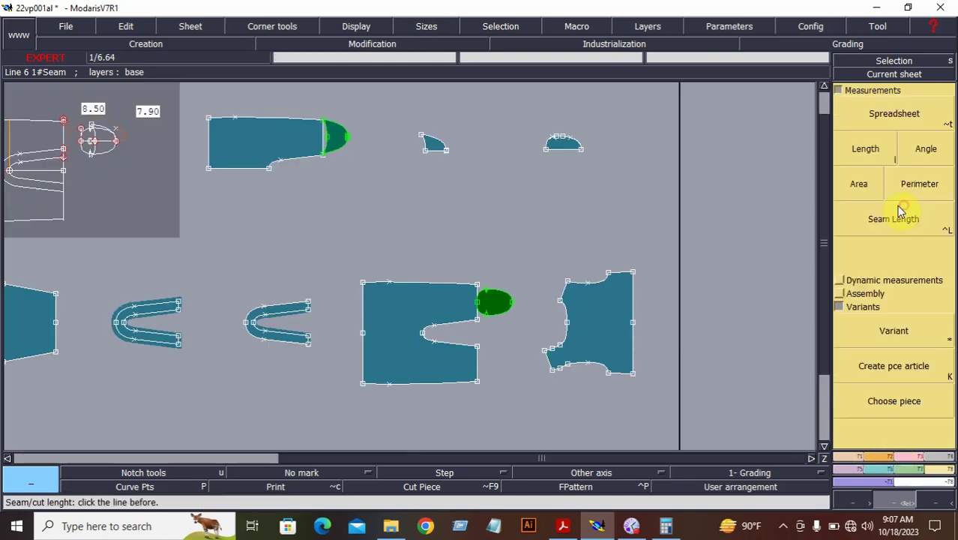
left_click(856, 281)
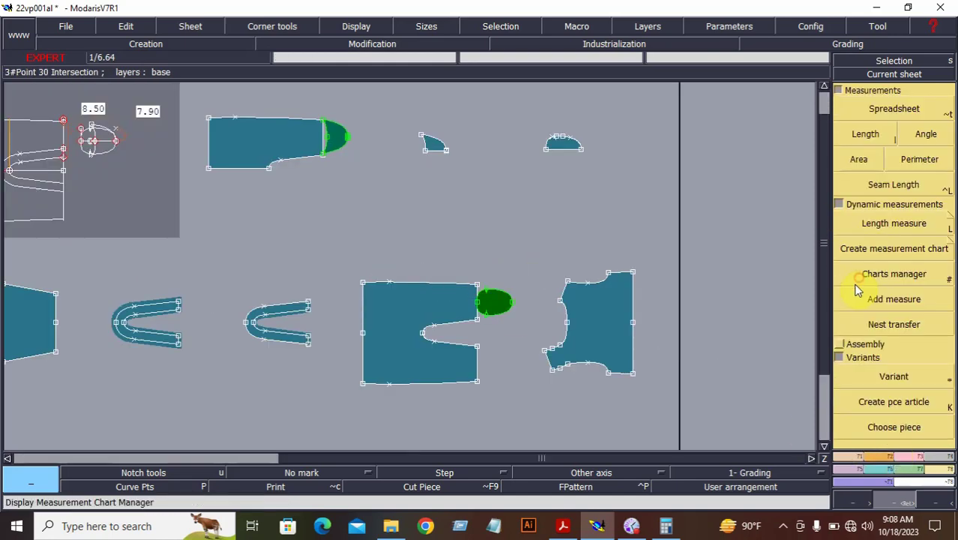
left_click(847, 344)
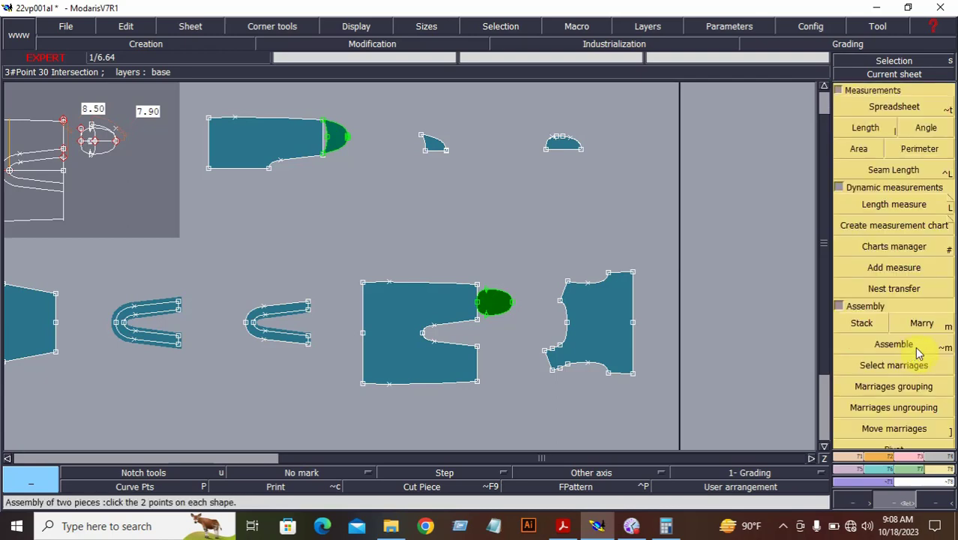
left_click(921, 322)
left_click(492, 301)
left_click(363, 284)
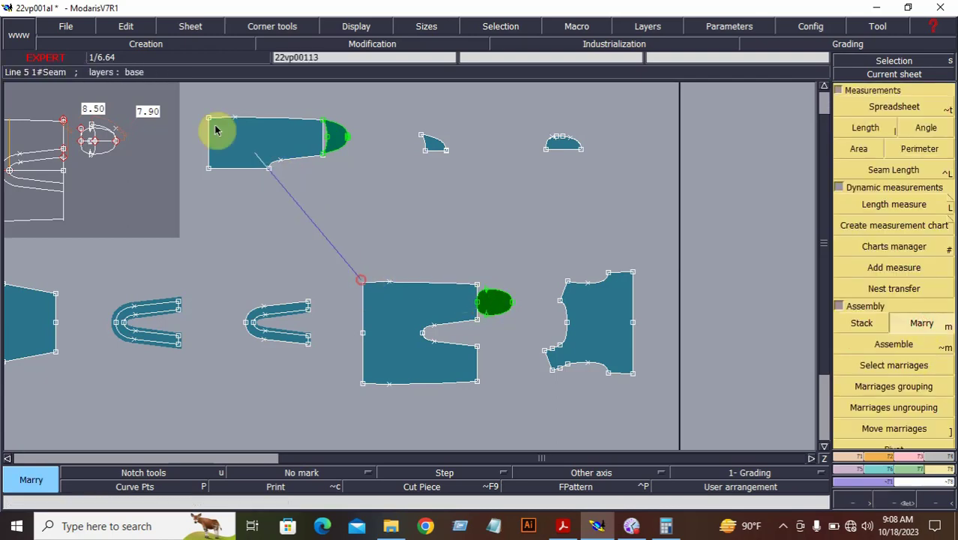
left_click(209, 118)
left_click(823, 458)
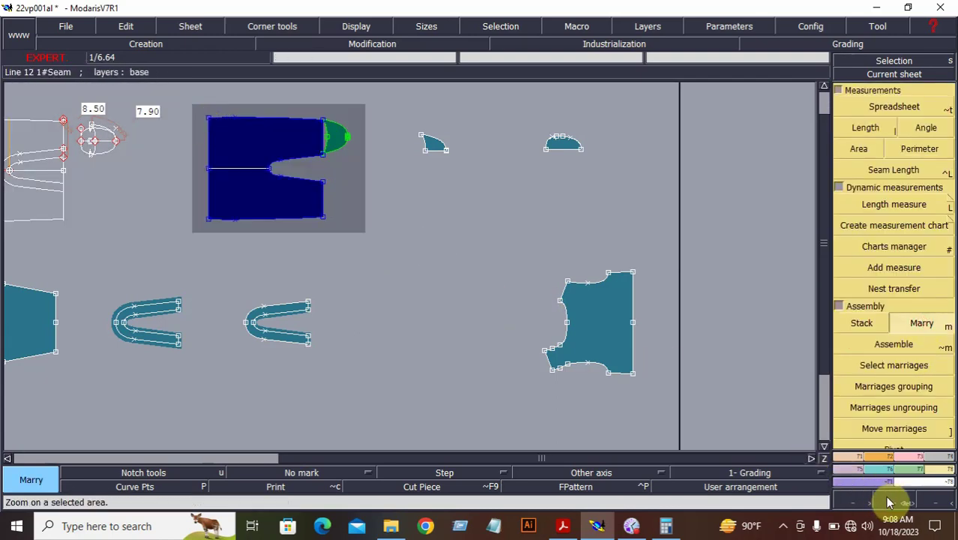
left_click(407, 244)
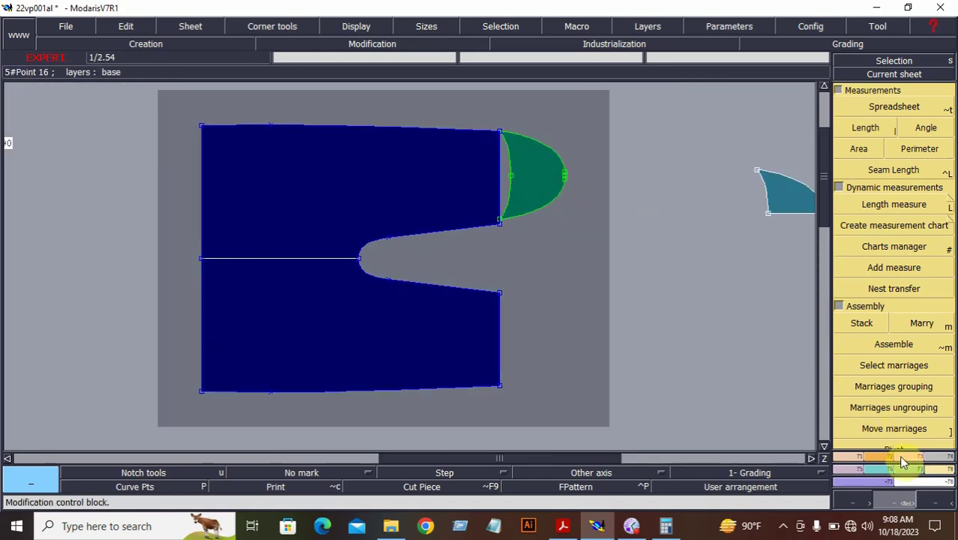
- Divorce the full leg piece and the foot upper from the half leg piece and rearrange the sheets
left_click(930, 494)
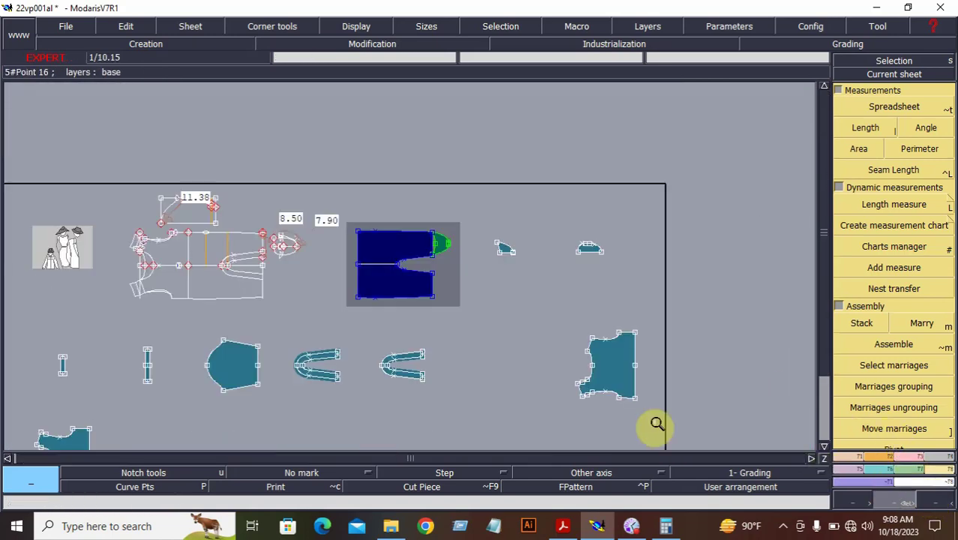
left_click_drag(312, 201, 499, 336)
left_click(441, 215)
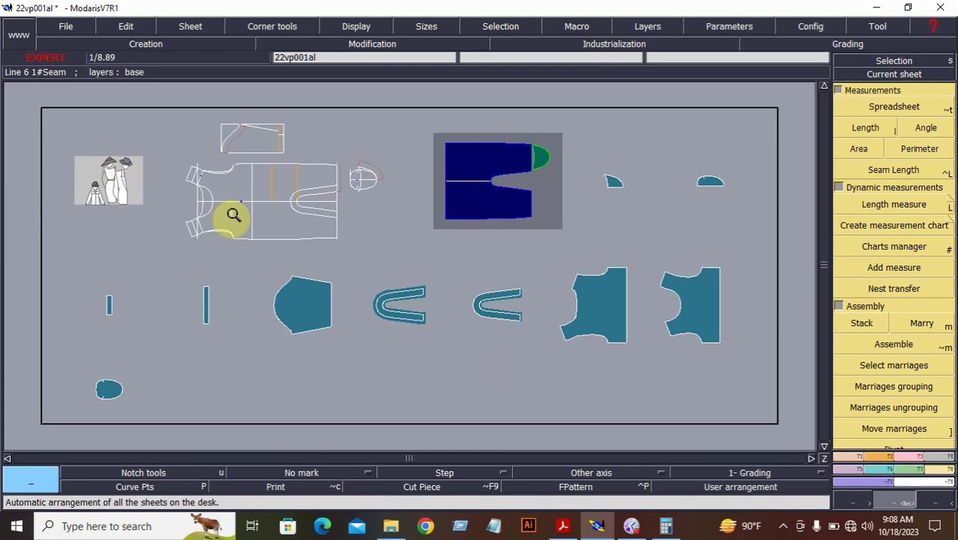
key("shift+m")
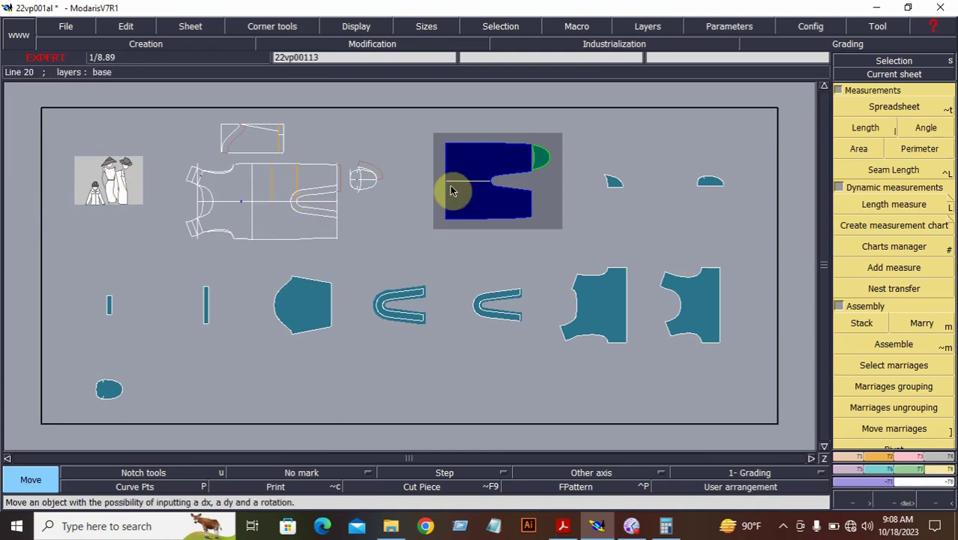
key("d")
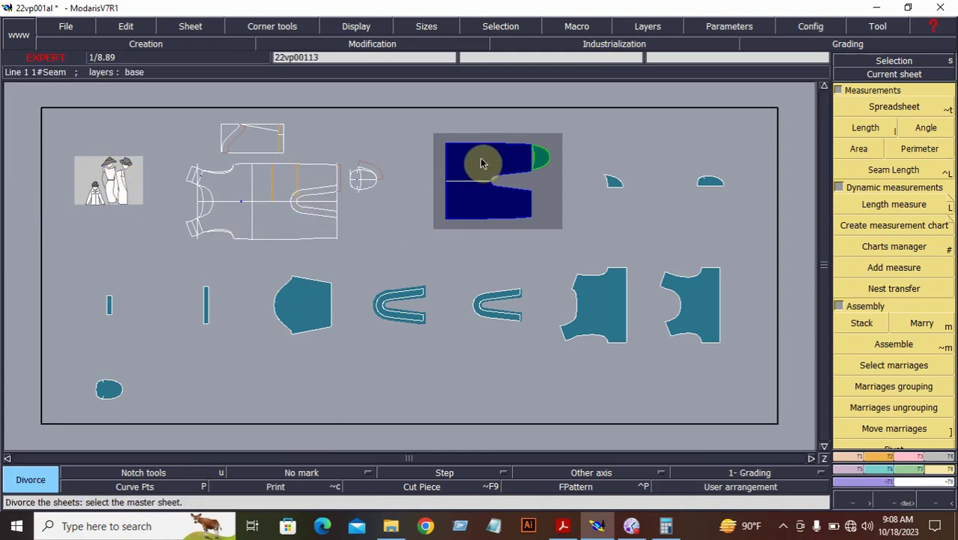
left_click(477, 168)
left_click(540, 159)
left_click(670, 279)
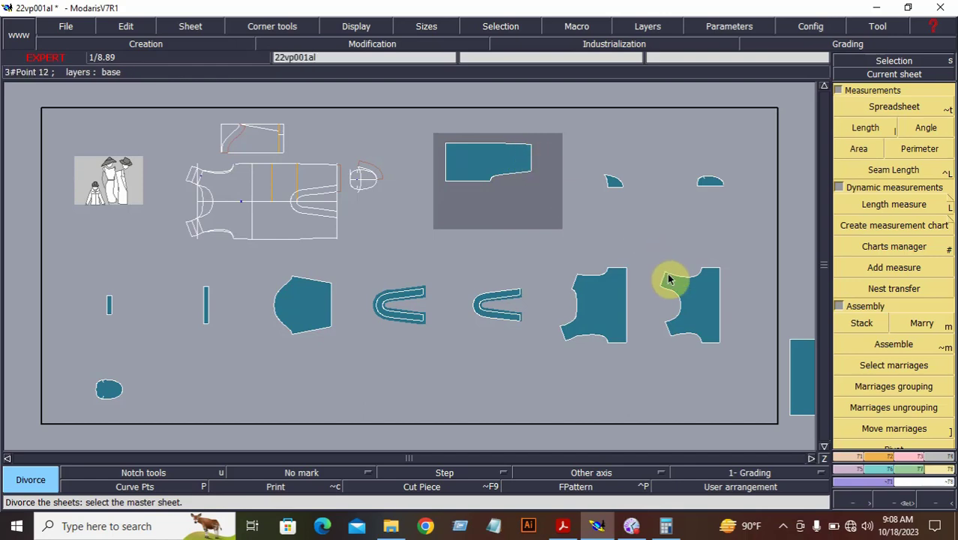
key("j")
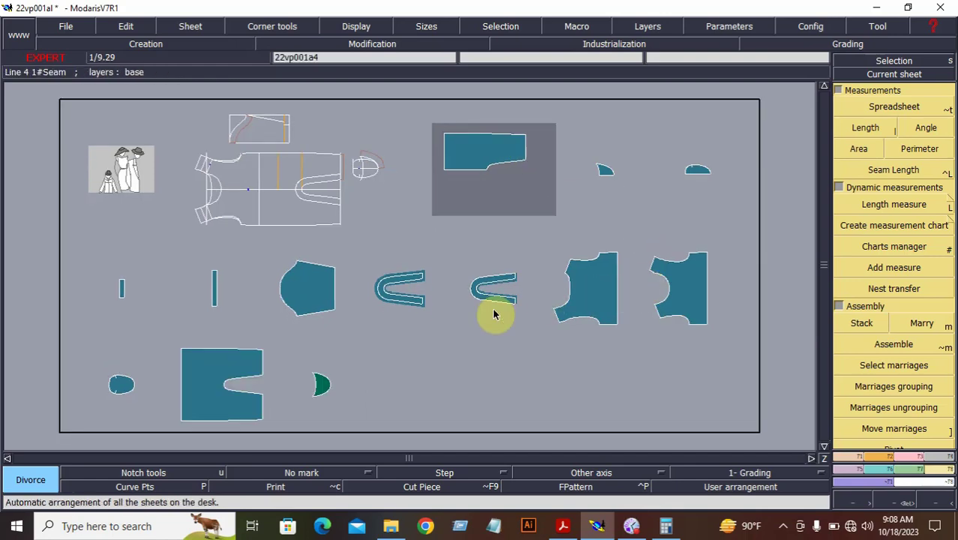
- Mirror the half leg piece across its crotch-to-waist centre line with Sym2Pts to make a full leg piece, and rearrange the sheets
left_click(881, 501)
left_click_drag(339, 101, 588, 336)
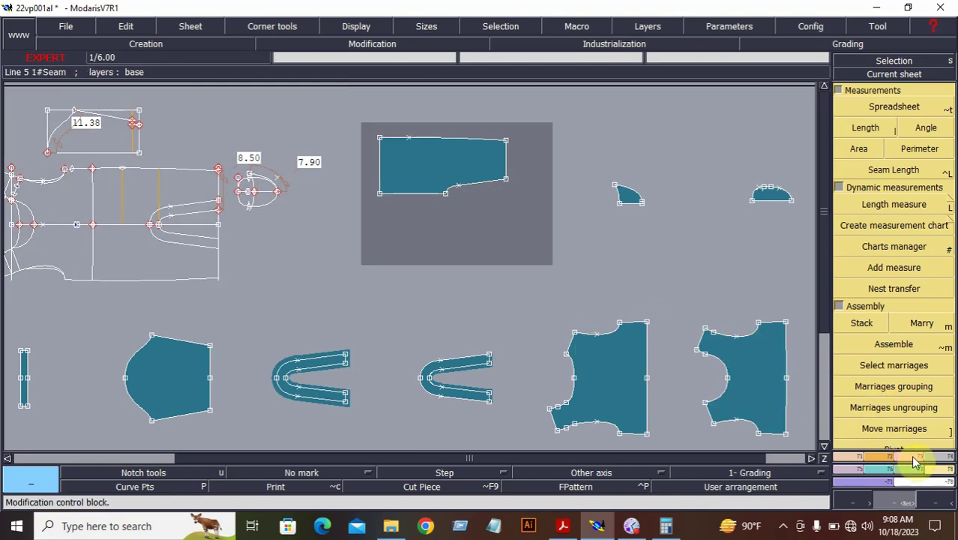
left_click(935, 462)
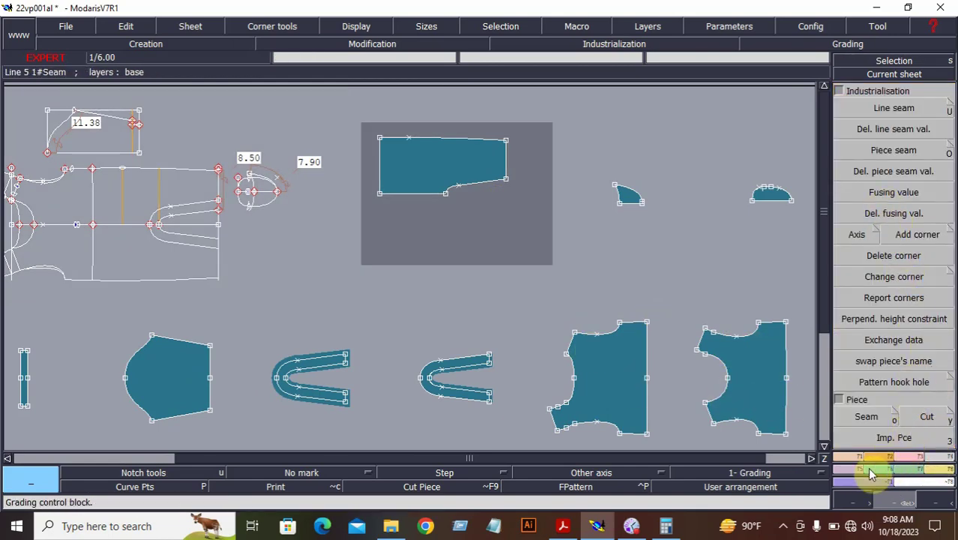
left_click(845, 475)
left_click(885, 173)
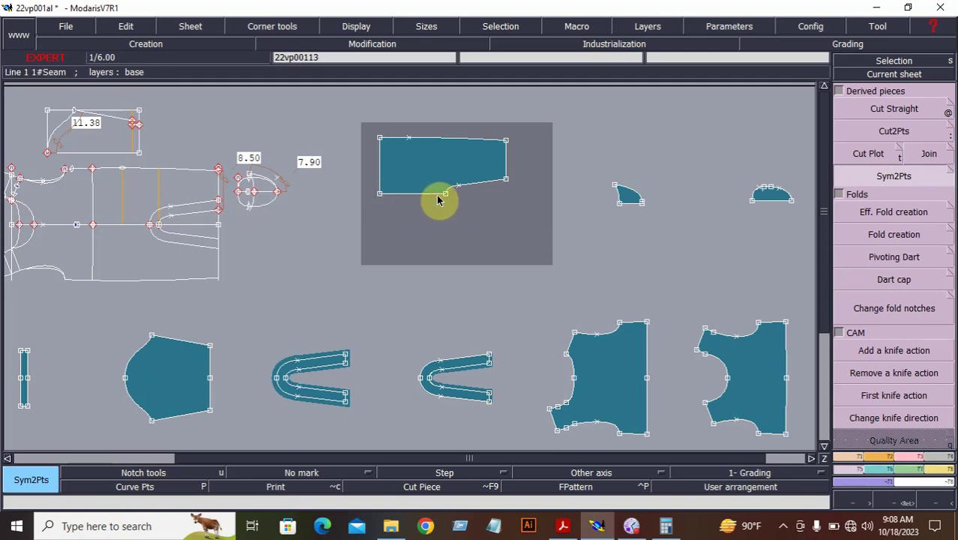
left_click(445, 197)
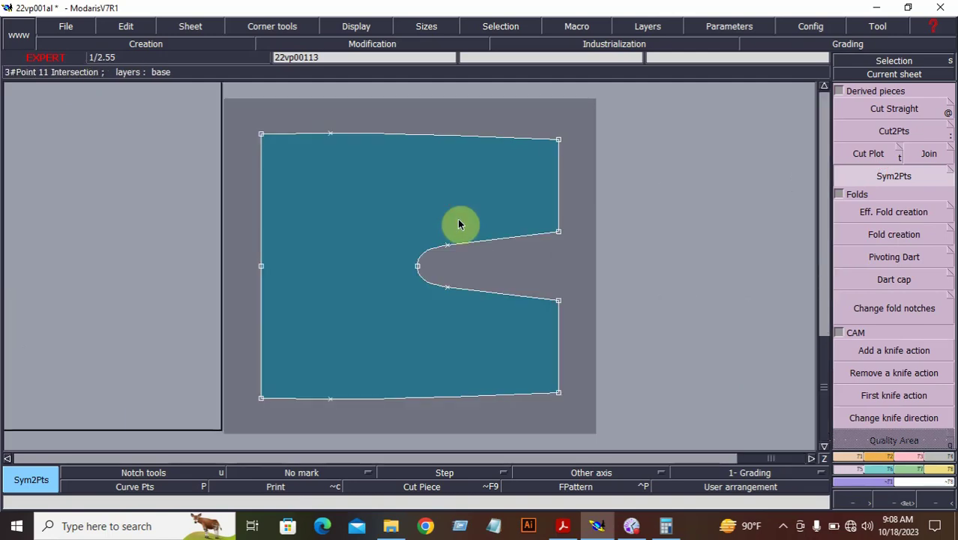
key("8")
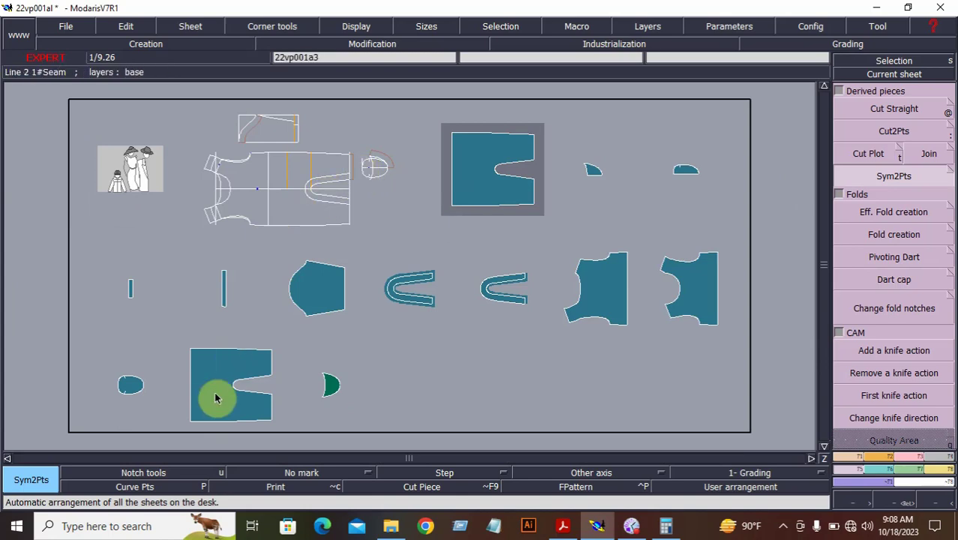
- Marry the narrower U-shaped crotch placket by its lower inner end corner onto the original full leg piece's lower inner hem corner, and rearrange the sheets
left_click(907, 503)
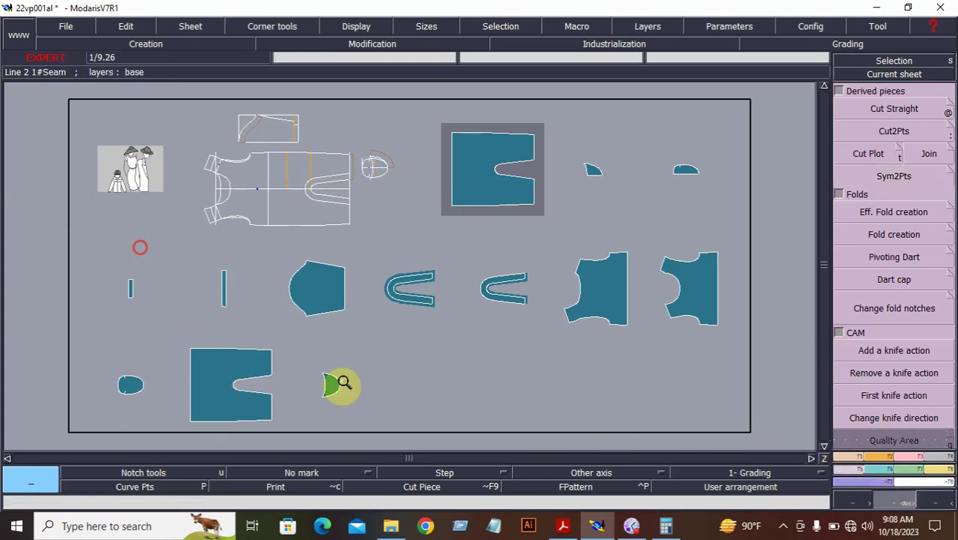
left_click(341, 384)
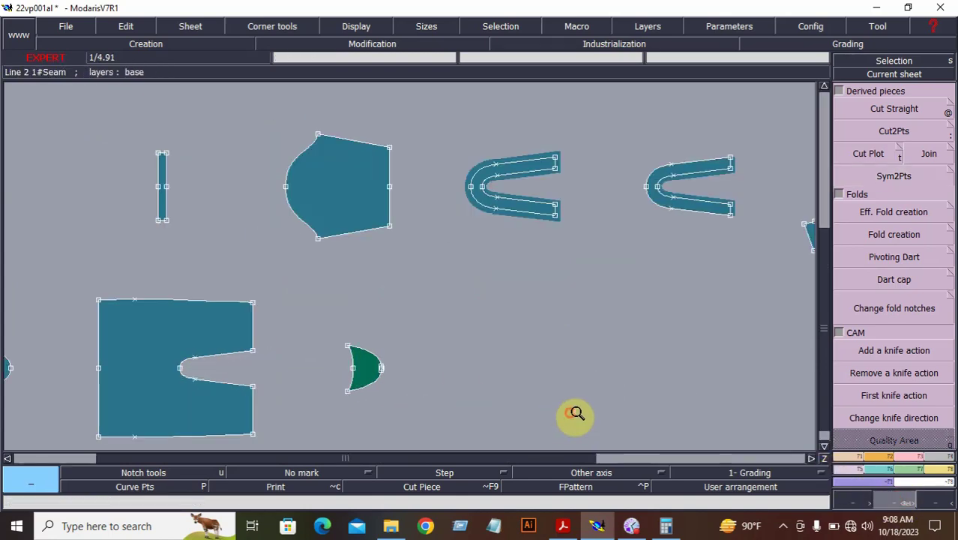
left_click(947, 459)
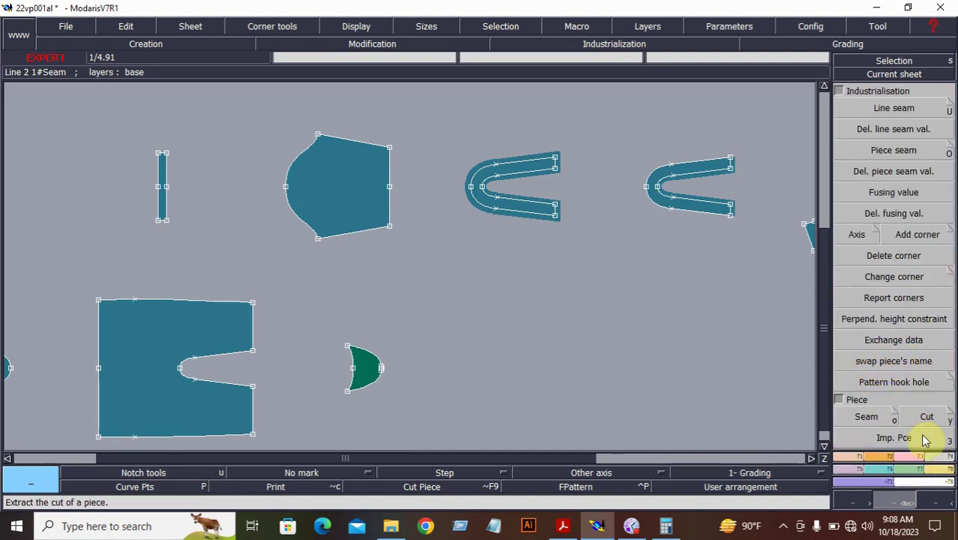
left_click(933, 471)
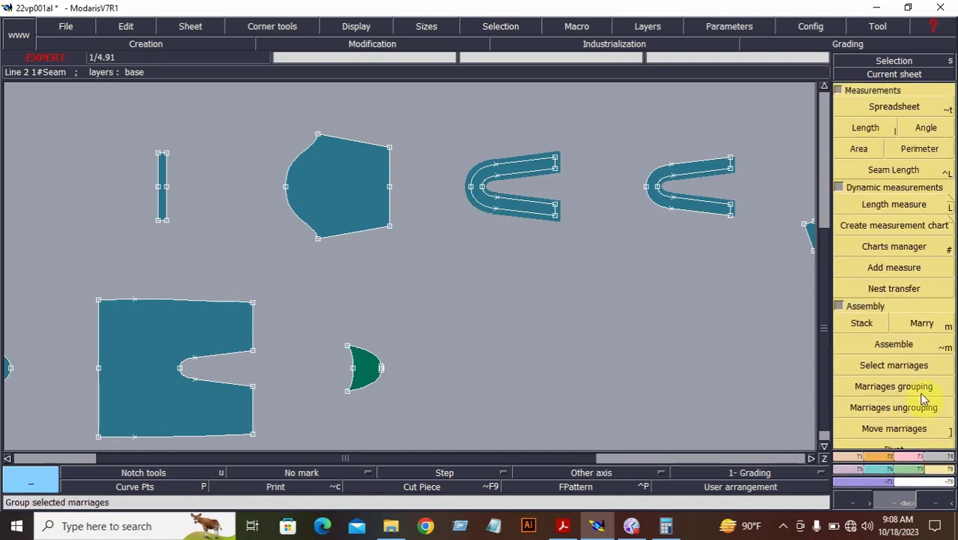
left_click(923, 338)
left_click(729, 209)
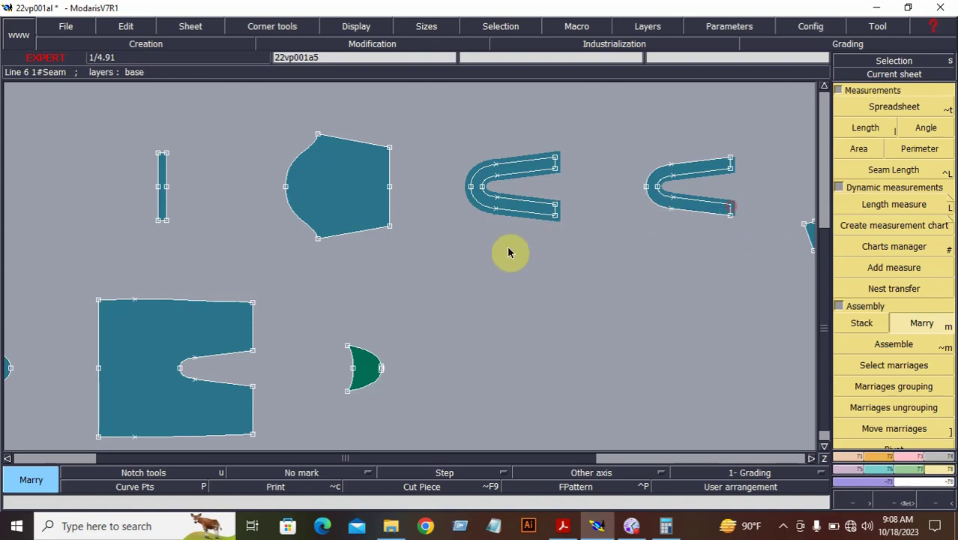
left_click(253, 387)
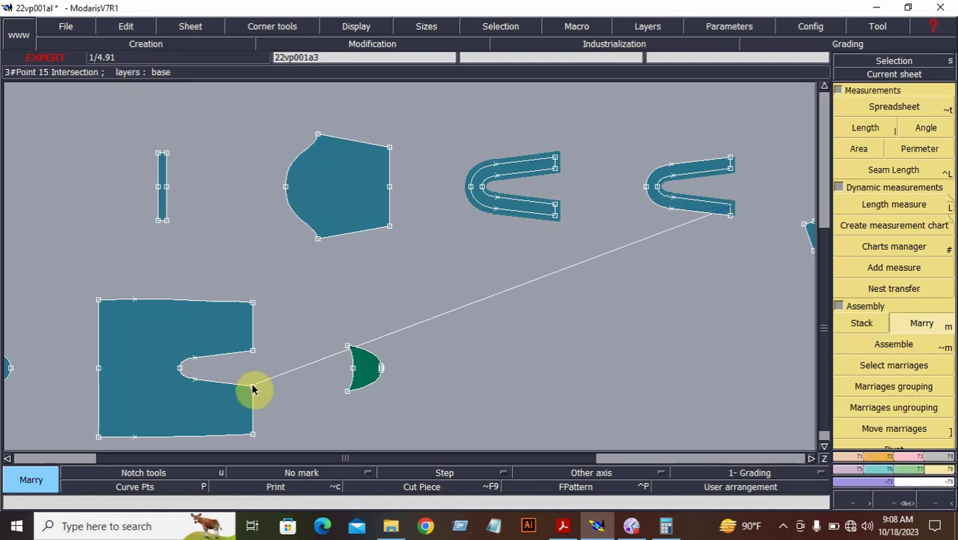
left_click(258, 400)
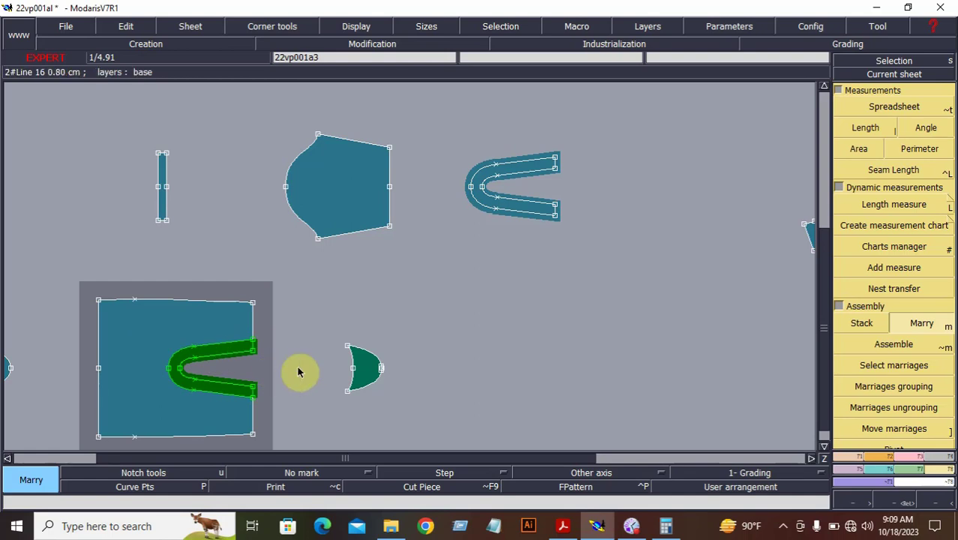
key("j")
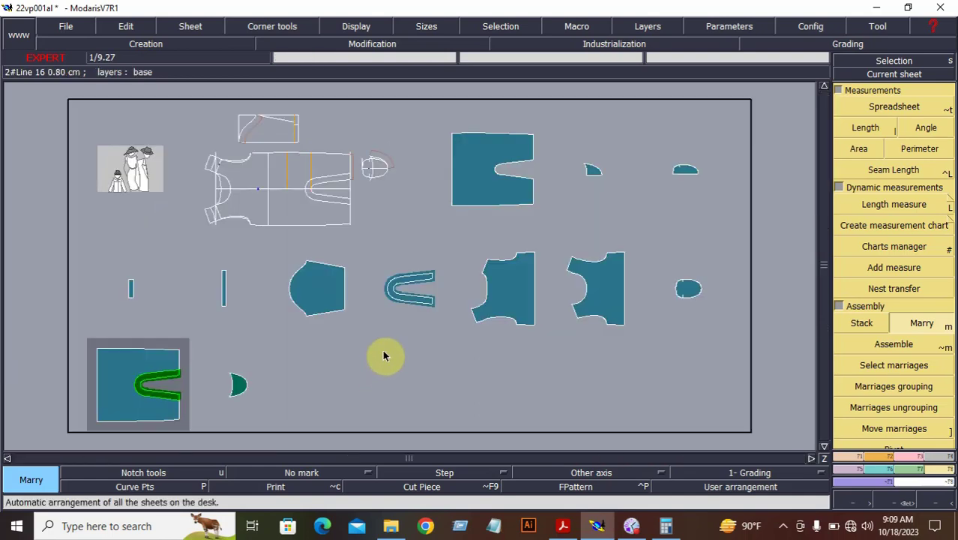
- Copy the wider U-shaped crotch placket onto a new sheet and rearrange the sheets
left_click(898, 502)
left_click_drag(467, 242, 592, 336)
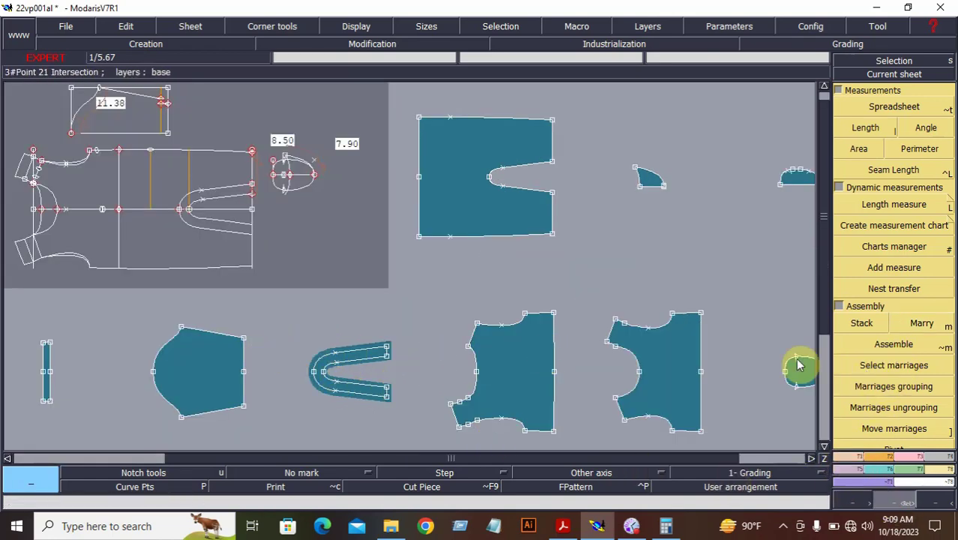
left_click(175, 28)
left_click(187, 57)
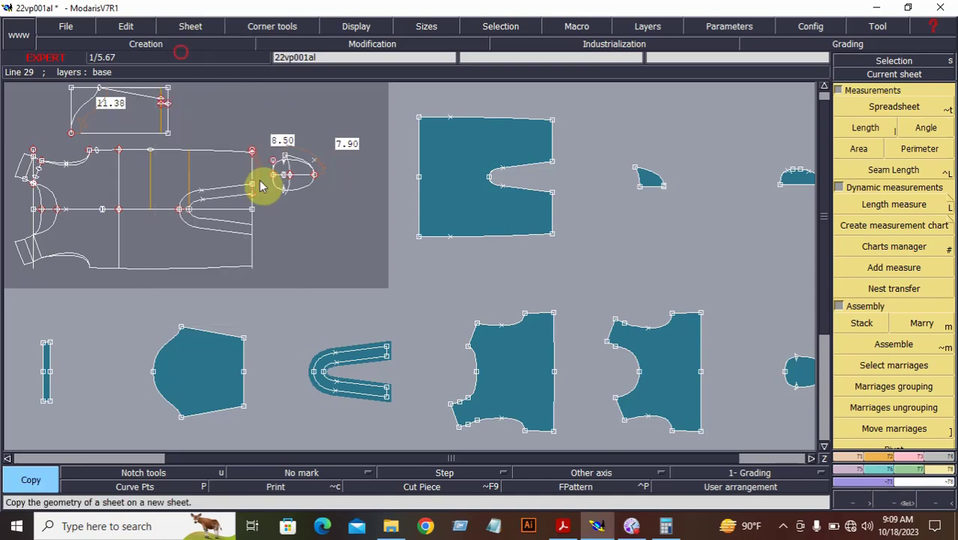
left_click(339, 345)
left_click(336, 324)
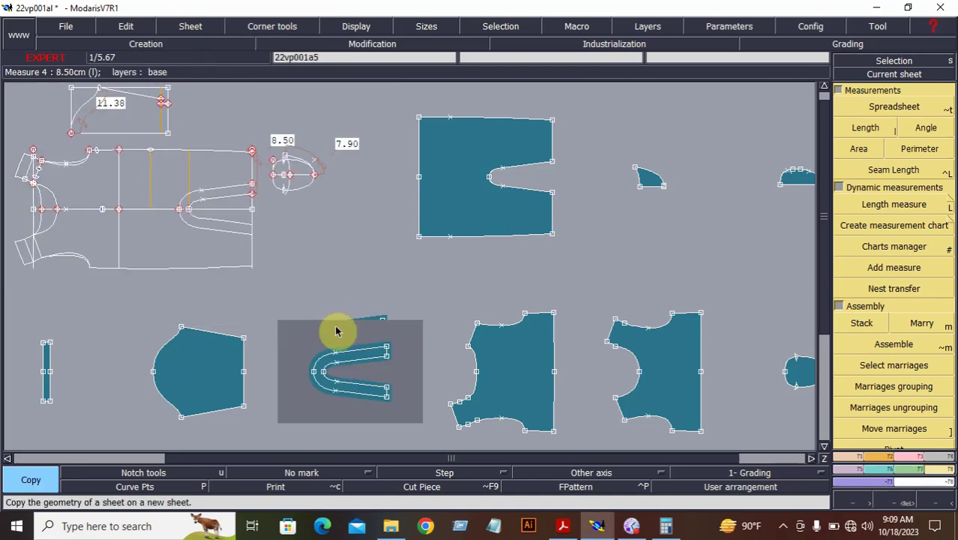
key("8")
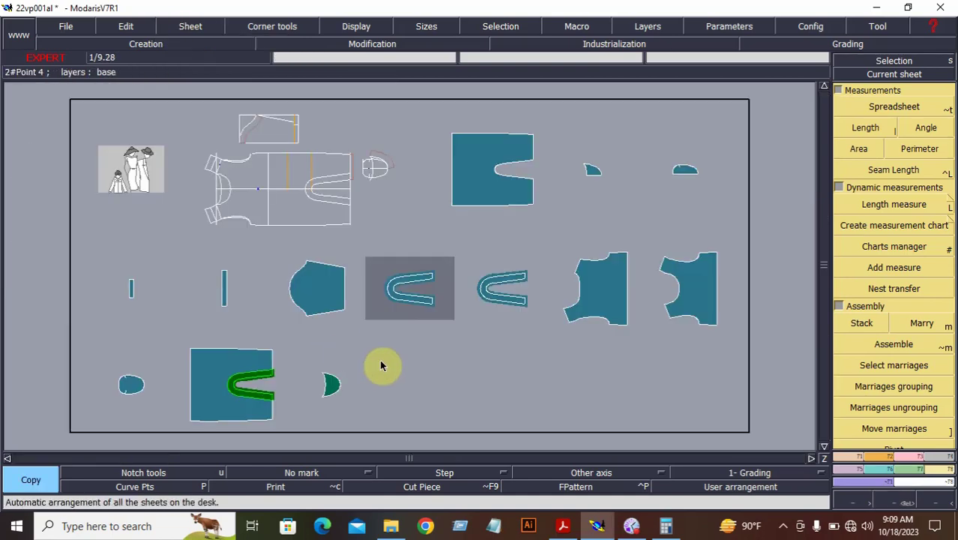
- Marry one wider crotch placket onto its copy by the upper outer end corner and rearrange the sheets
left_click(889, 505)
left_click(342, 223)
left_click(544, 338)
left_click(517, 226)
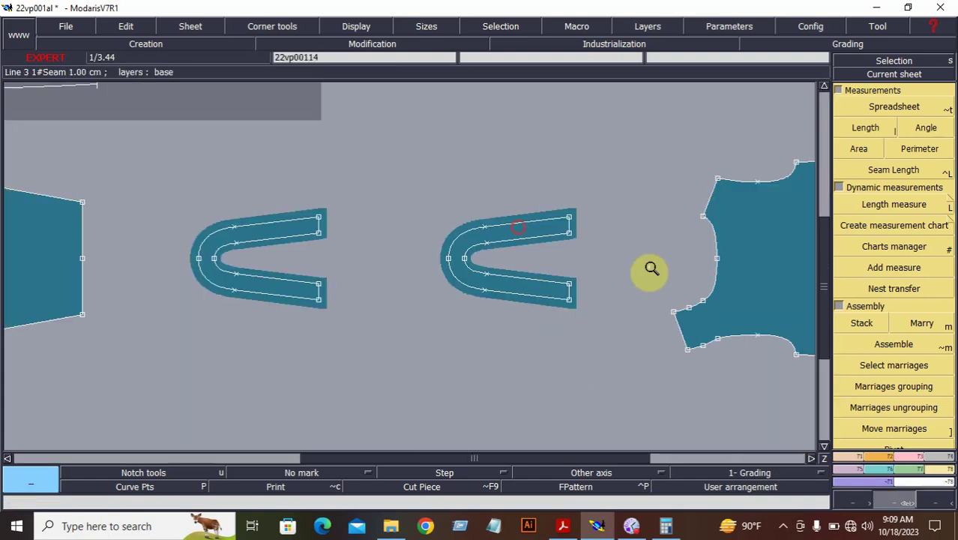
left_click(911, 324)
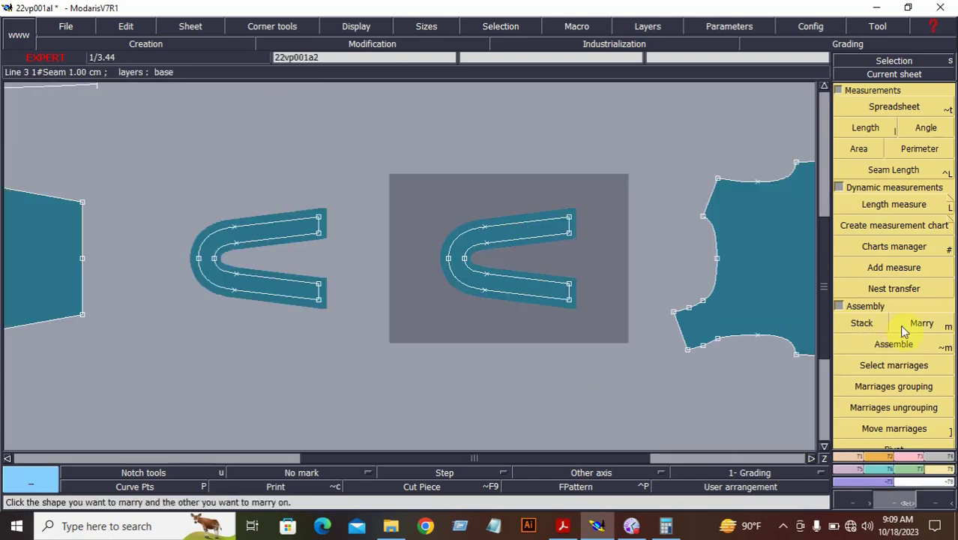
left_click(568, 221)
left_click(316, 219)
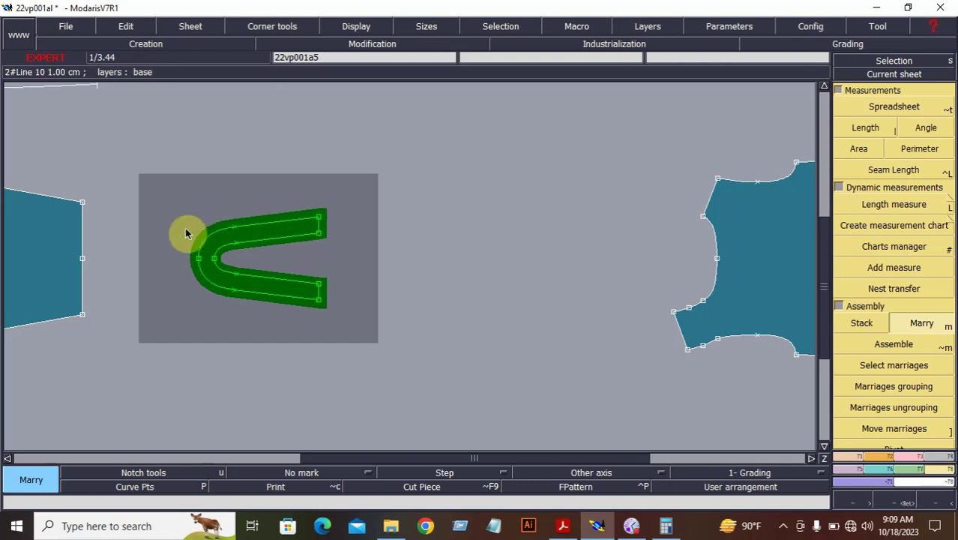
key("j")
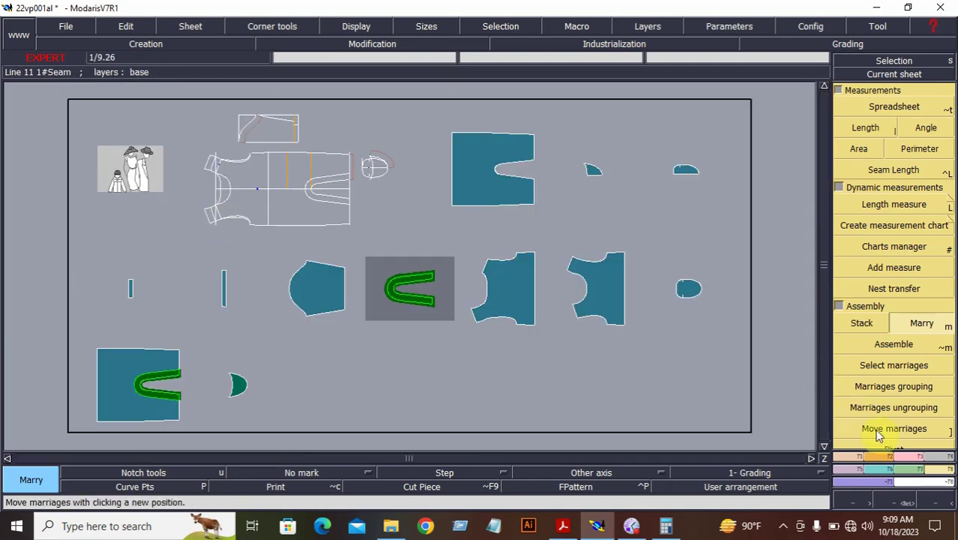
- Marry the newly mirrored full leg piece by its upper inner hem corner onto the married plackets' upper inner end corner, and rearrange the sheets
left_click(902, 501)
left_click_drag(310, 133, 570, 339)
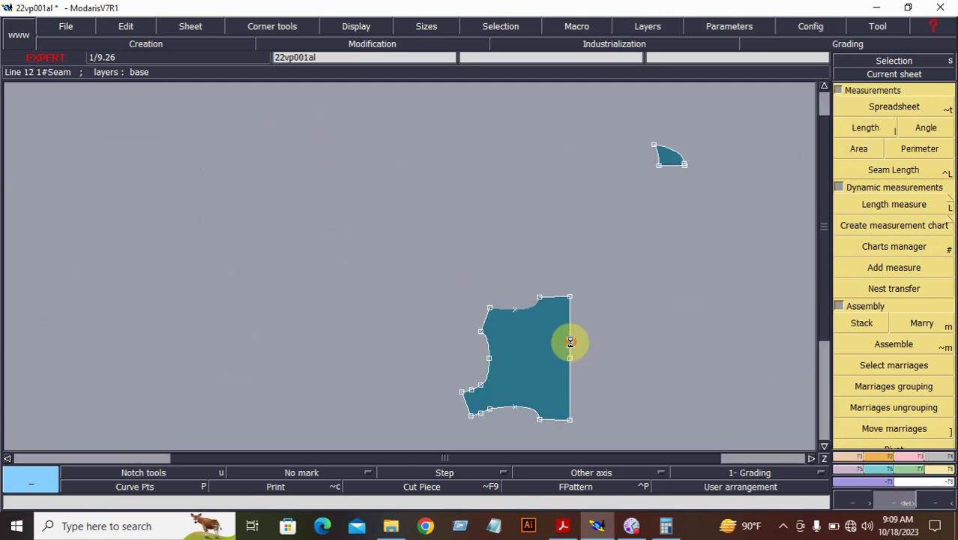
left_click(895, 324)
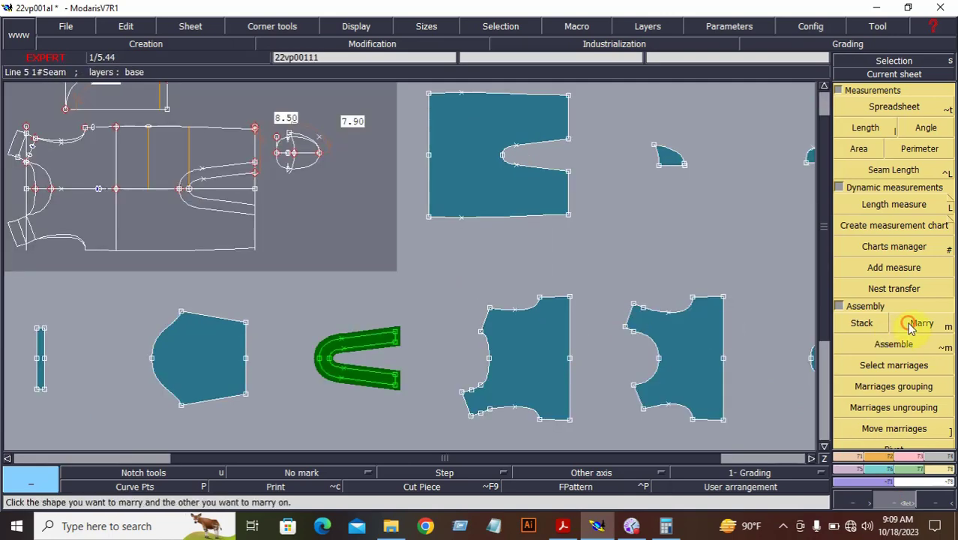
left_click(567, 140)
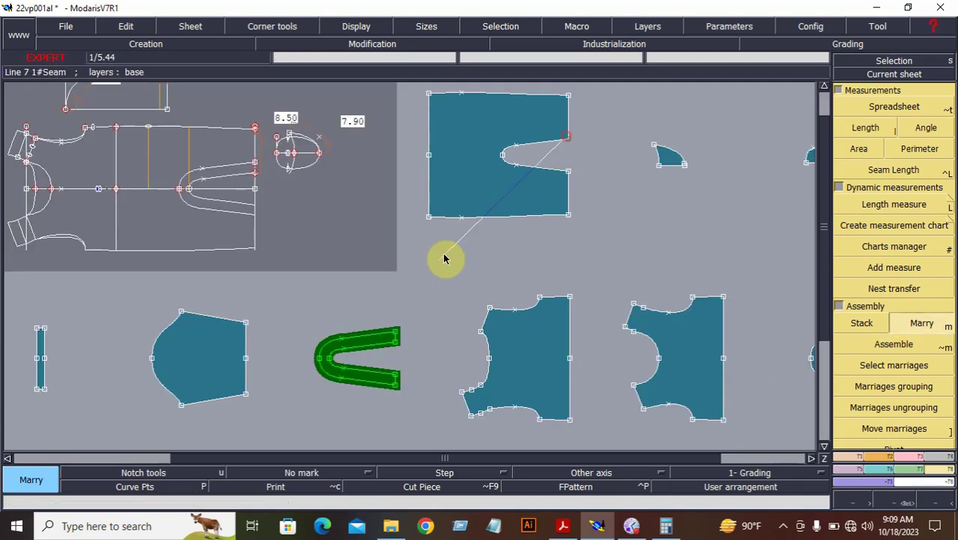
left_click(394, 339)
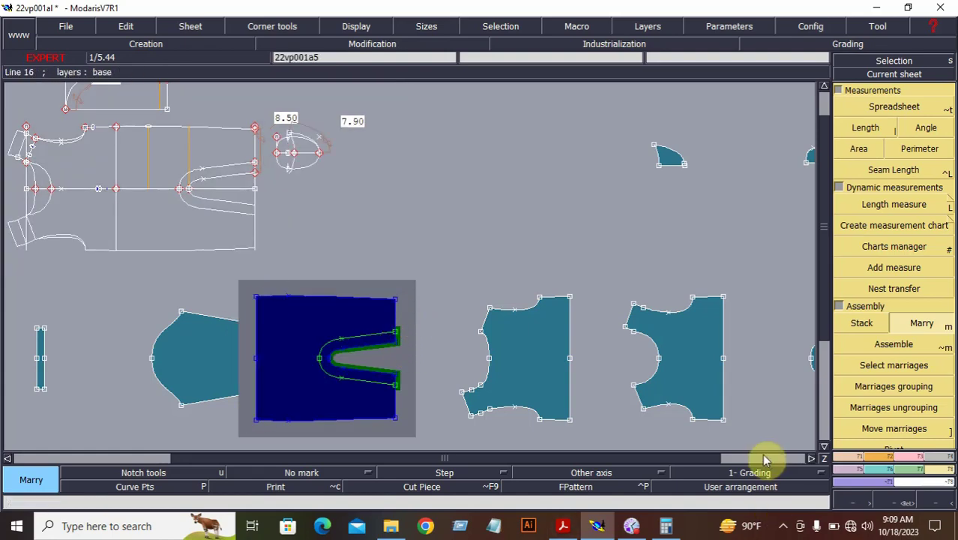
key("8")
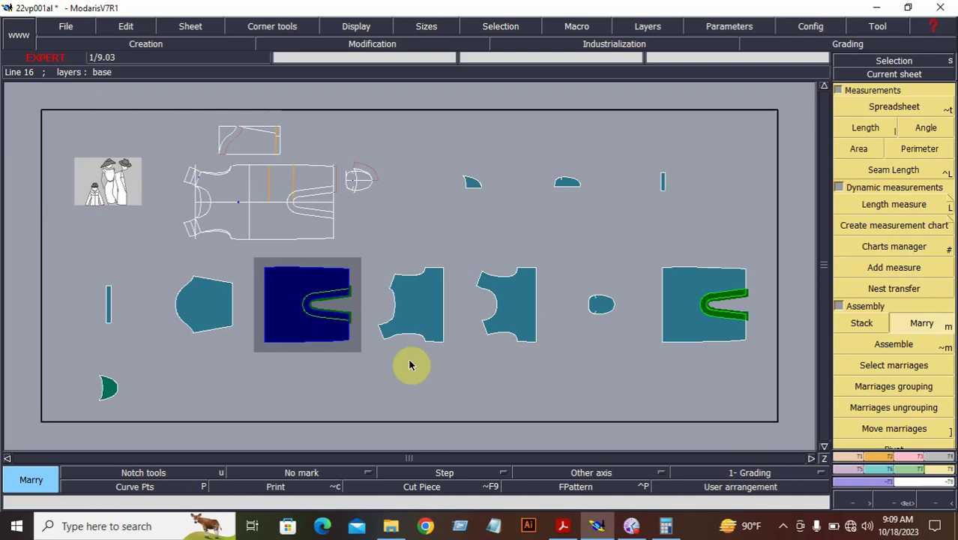
- Divorce the full leg piece and the second placket from the wider crotch placket and rearrange the sheets
key("shift+m")
left_click(309, 297)
left_click(297, 297)
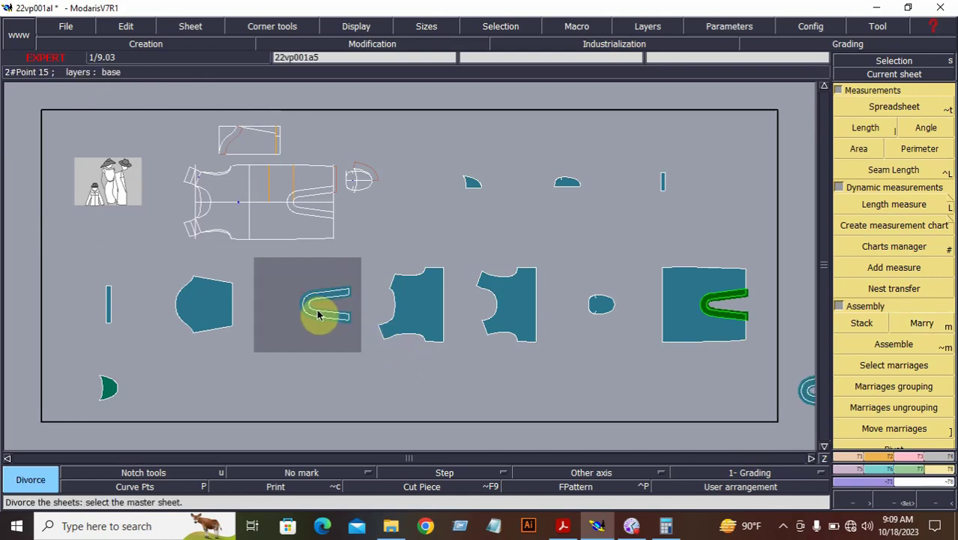
key("8")
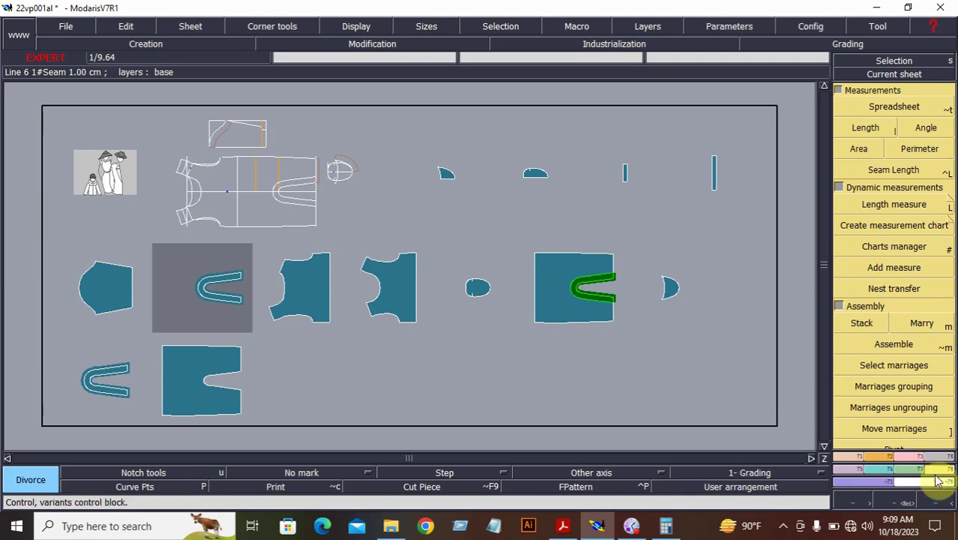
left_click(905, 502)
left_click_drag(440, 358, 461, 363)
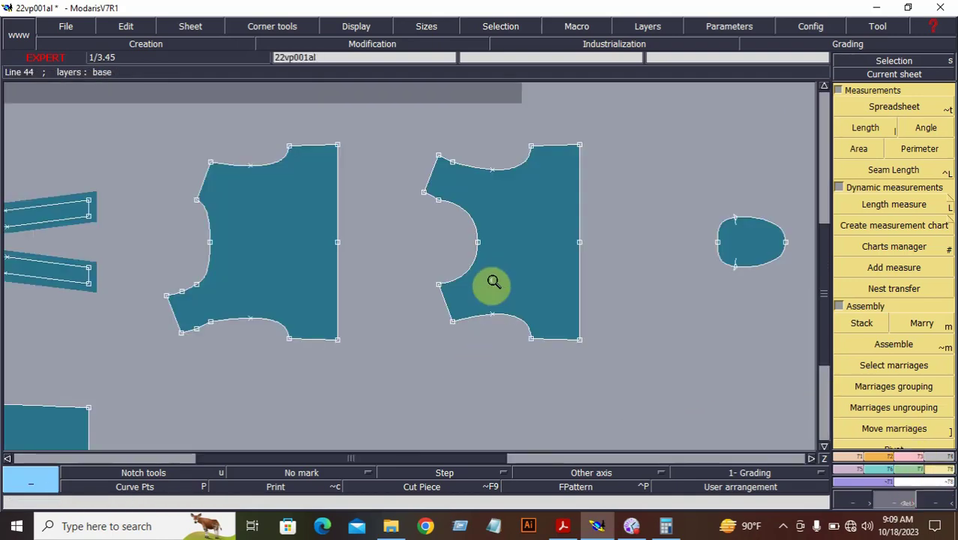
- Add a 1 cm seam allowance all around the deep-neckline bodice, leaving none on its upper extended shoulder edge
left_click(517, 272)
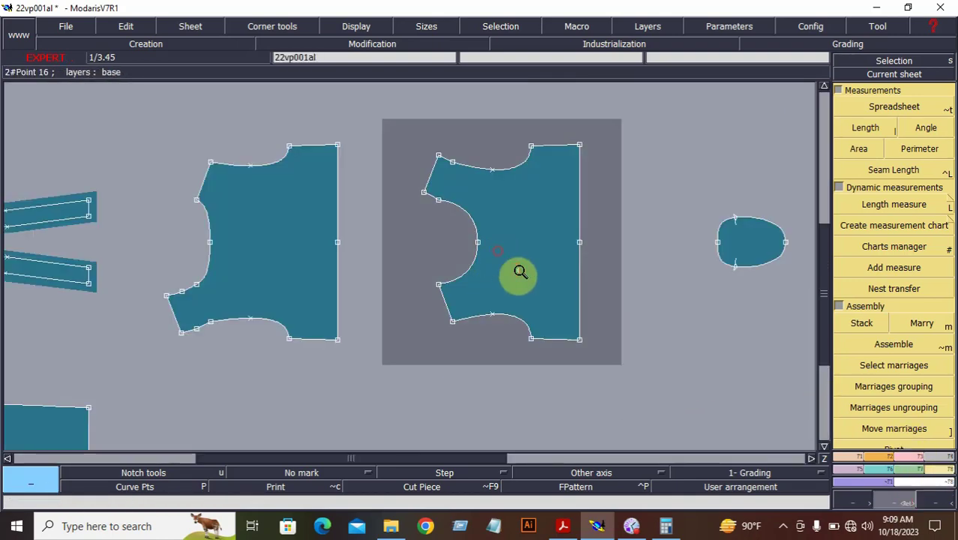
left_click(928, 459)
left_click(889, 109)
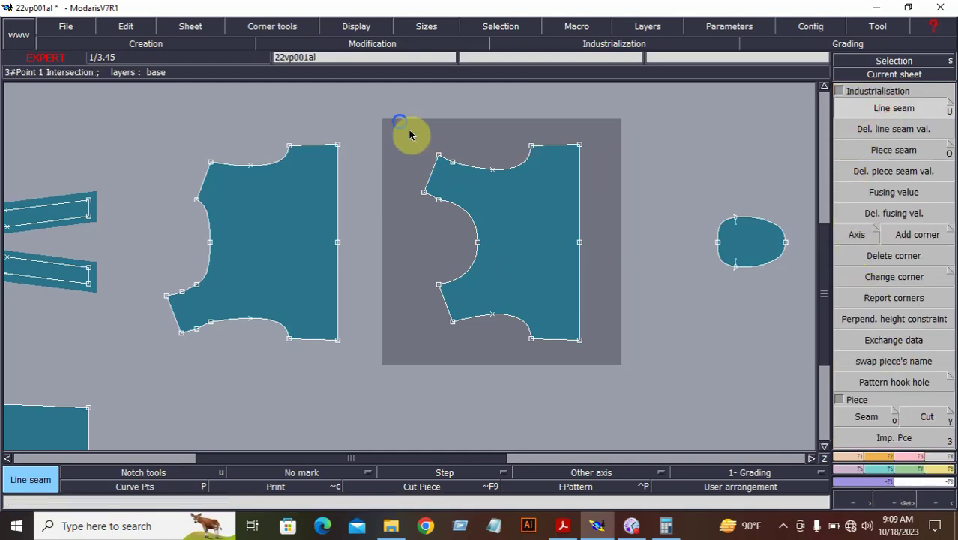
left_click_drag(408, 135, 609, 386)
left_click(573, 210)
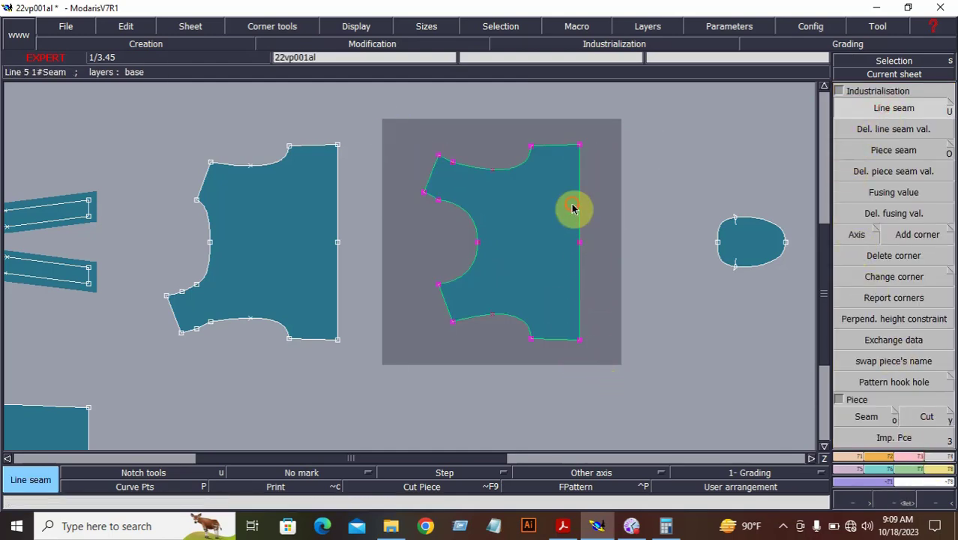
left_click(585, 198)
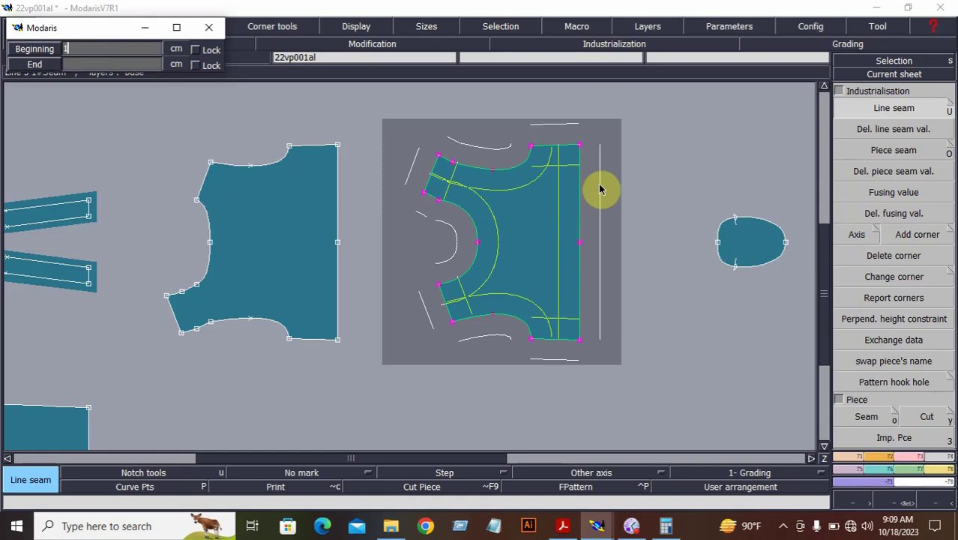
key("Return")
key("Return")
right_click(514, 228)
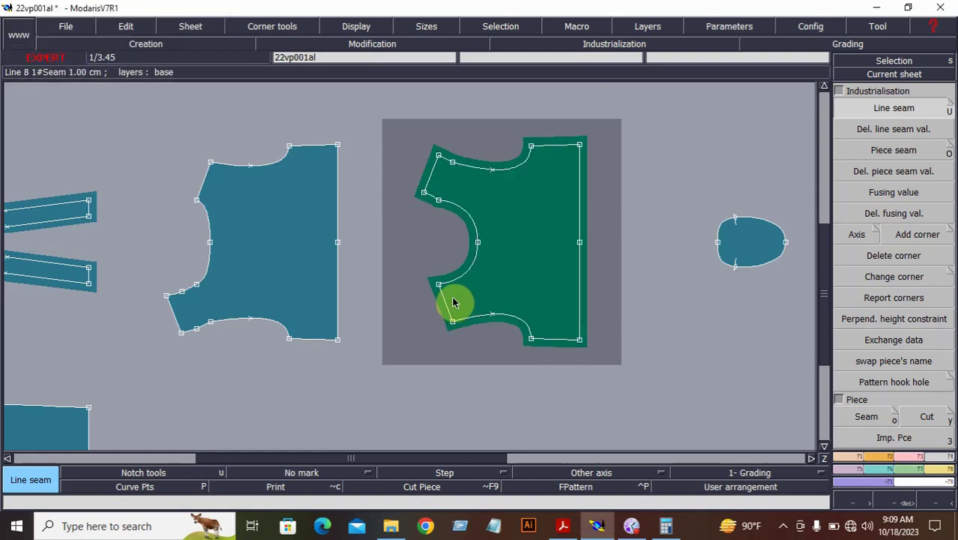
left_click(433, 170)
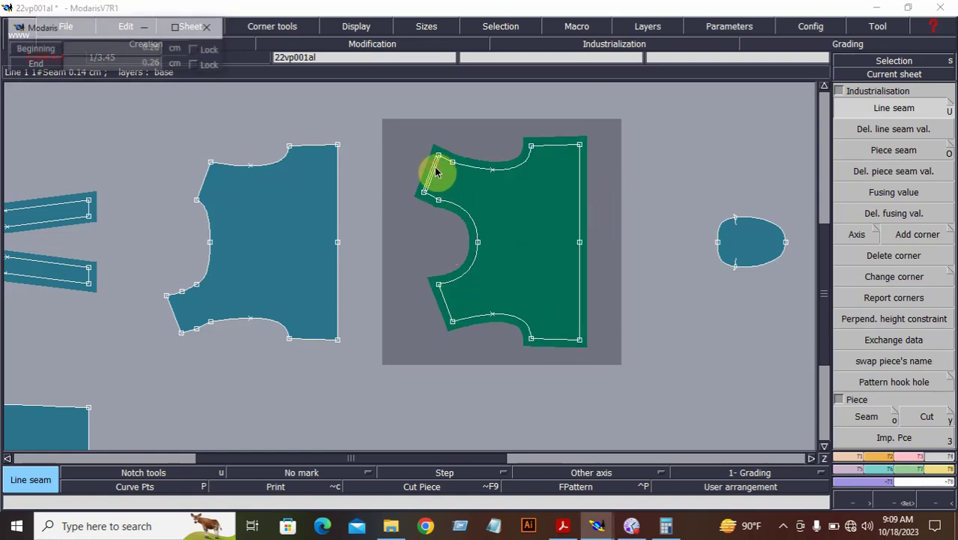
key("Return")
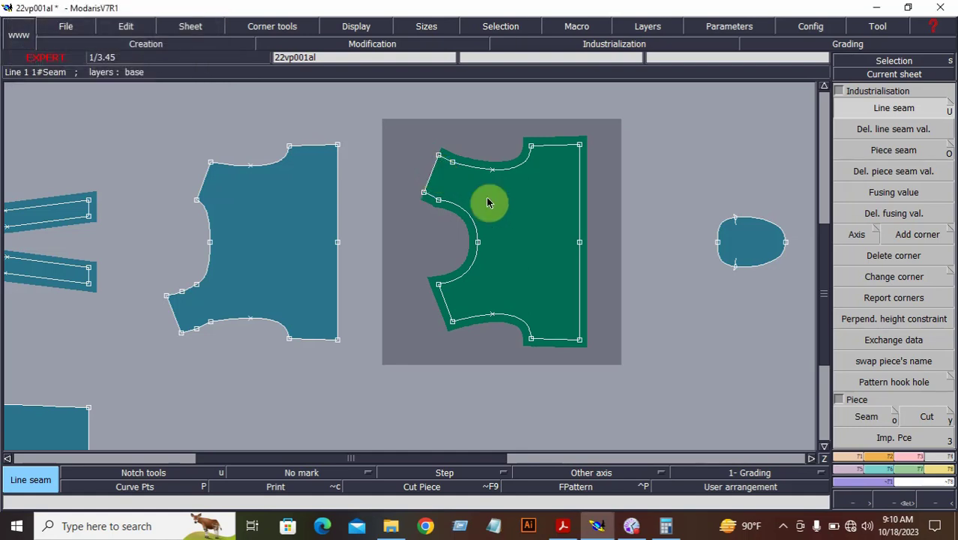
- Add a 1 cm seam allowance all around the shallow-neckline bodice, leaving none on its lower extended shoulder edge
left_click_drag(133, 124, 381, 385)
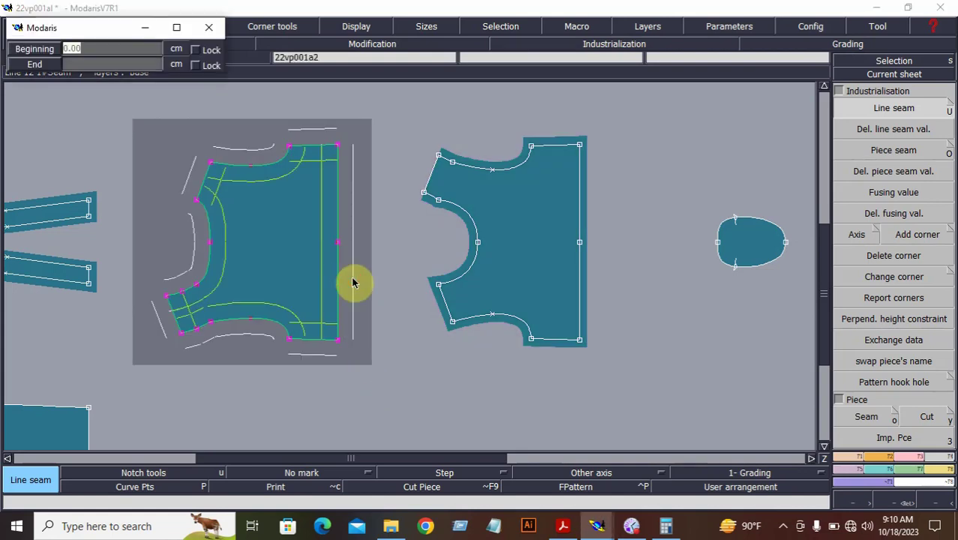
key("Return")
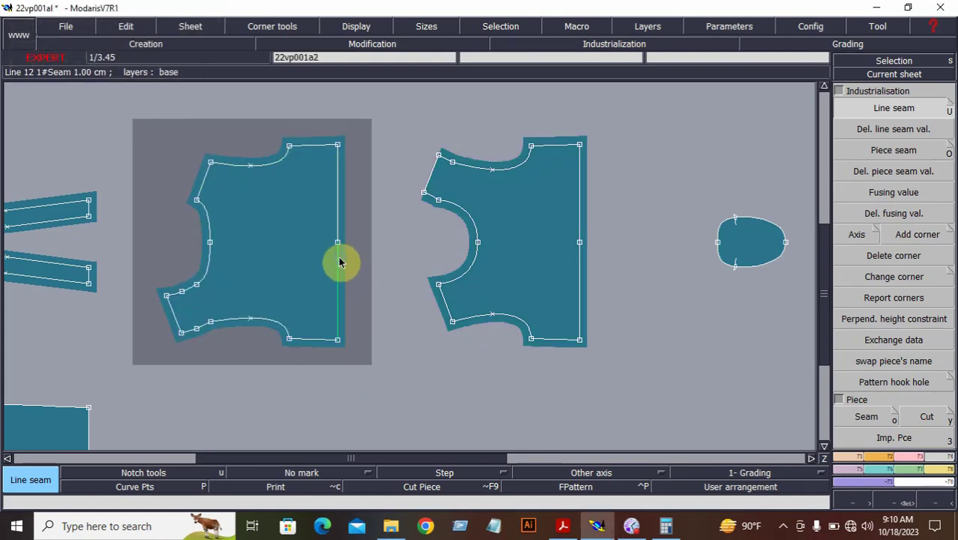
left_click(176, 323)
key("Down")
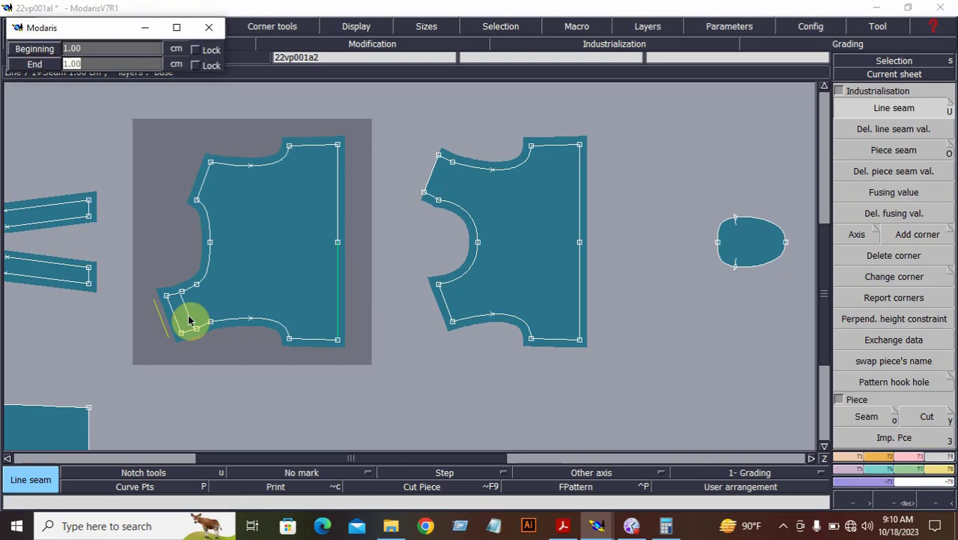
key("Return")
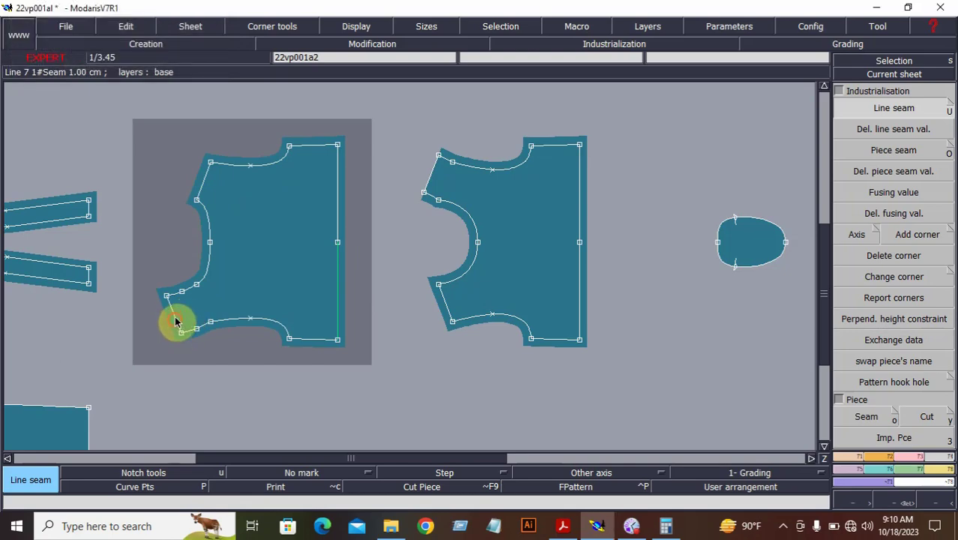
left_click(177, 323)
key("Return")
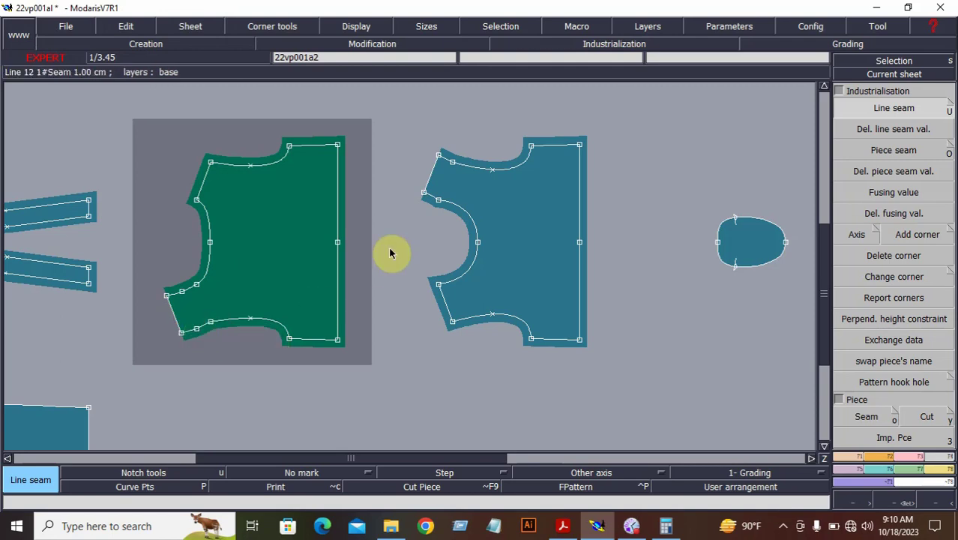
- Try to change the deep neckline's seam allowance, with 0 cm at its beginning and 8 cm at its end
left_click(509, 208)
left_click(393, 186)
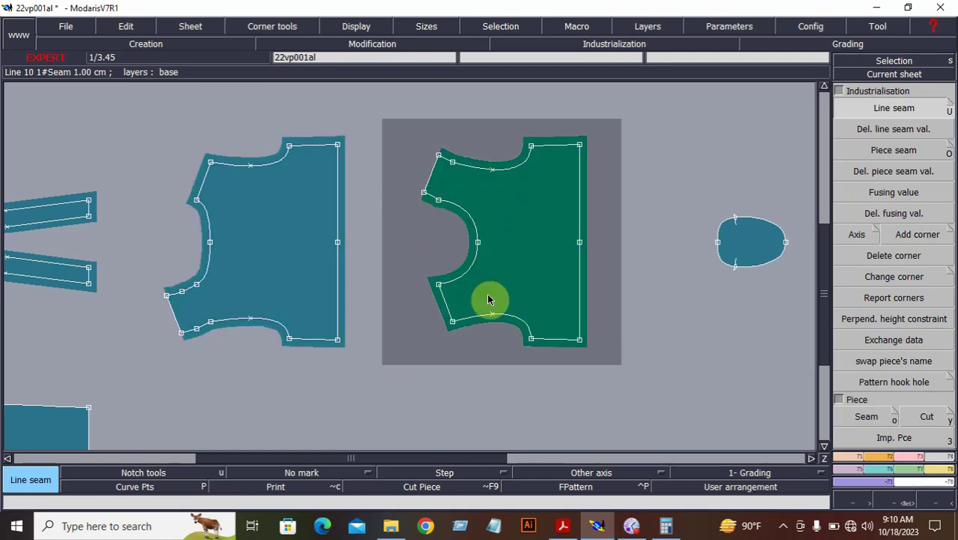
left_click(488, 297)
left_click(474, 229)
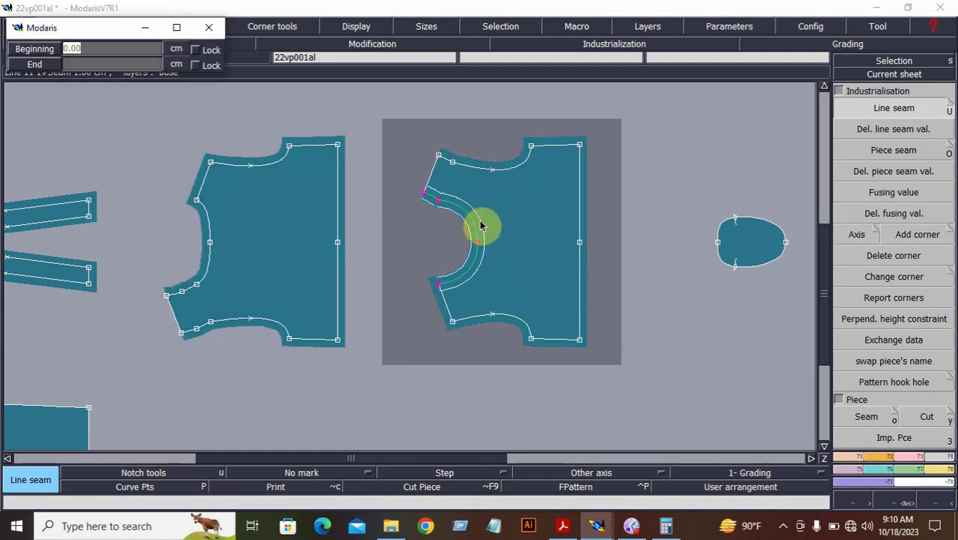
type("0")
key("Down")
type("0")
key("Return")
key("8")
key("Return")
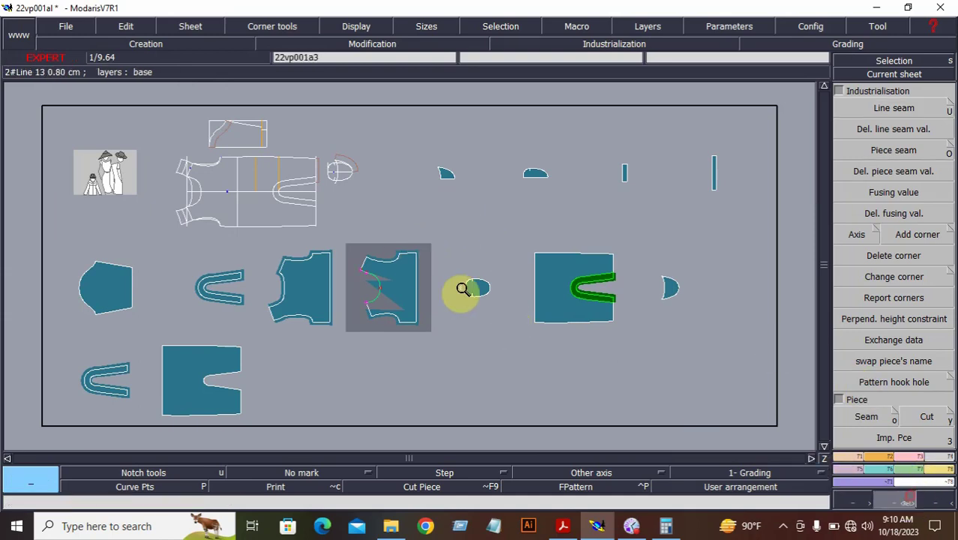
- Set the seam allowance along the whole neckline of the deep-neckline bodice to 0.8 cm
left_click_drag(348, 222, 413, 330)
left_click(888, 109)
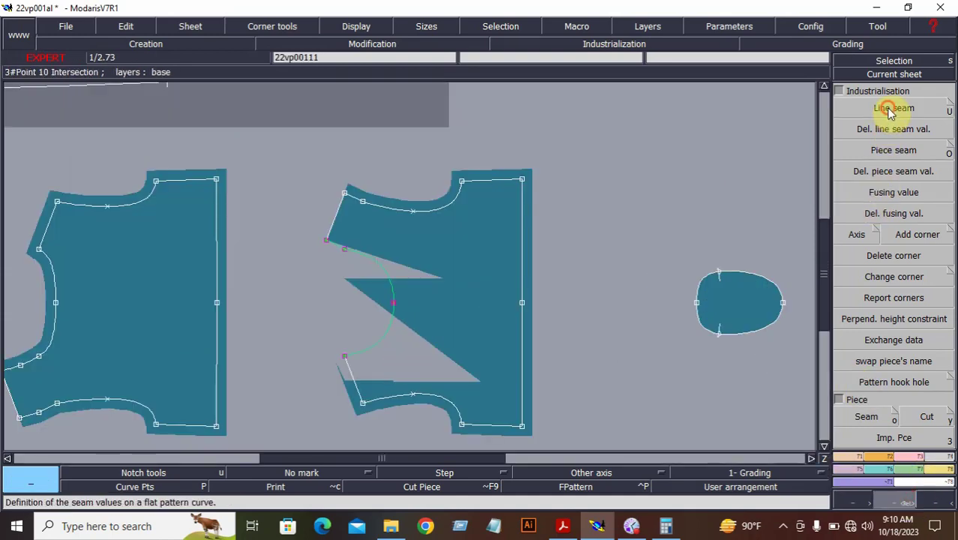
left_click_drag(280, 229, 412, 376)
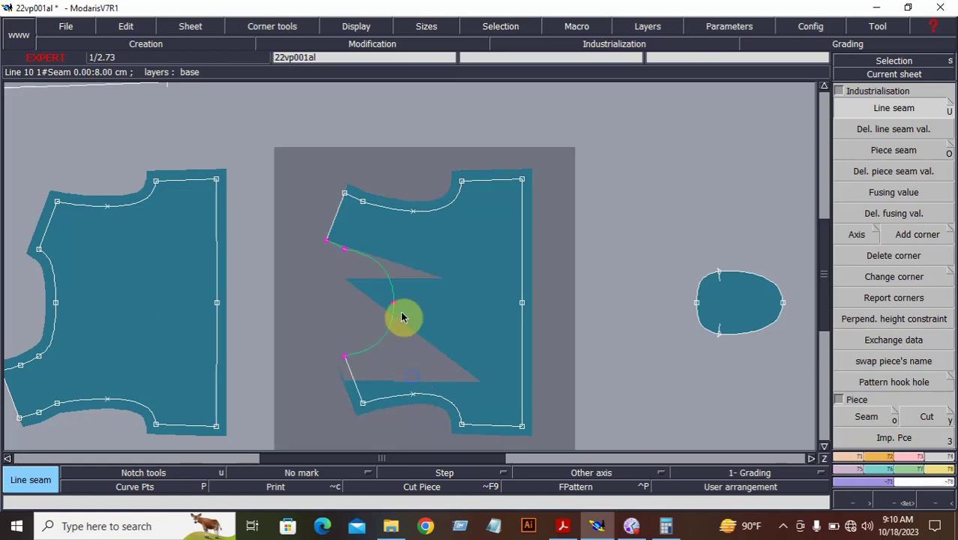
left_click_drag(401, 317, 401, 273)
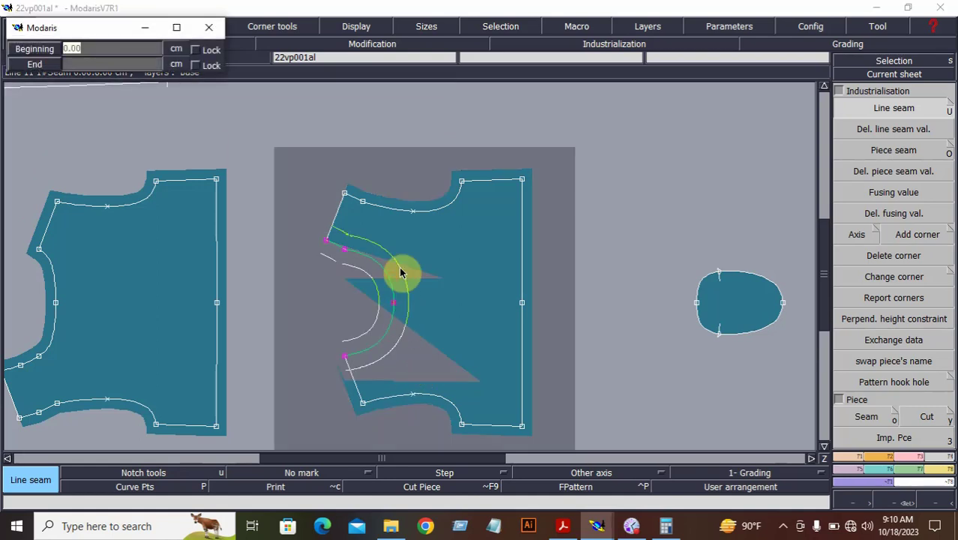
type(".8")
key("Return")
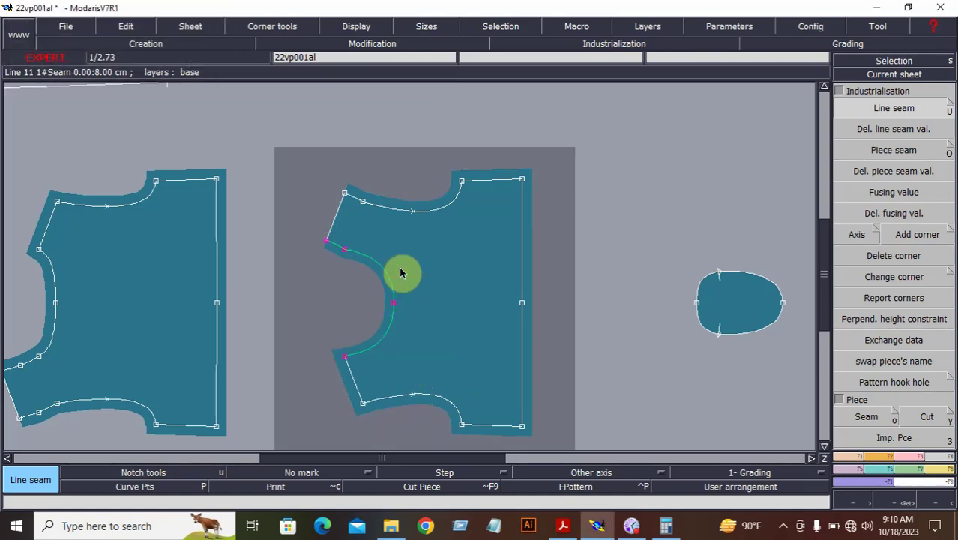
- Reduce the seam allowance along the shallow bodice neckline to match the deep neckline, and rearrange the sheets
left_click(903, 502)
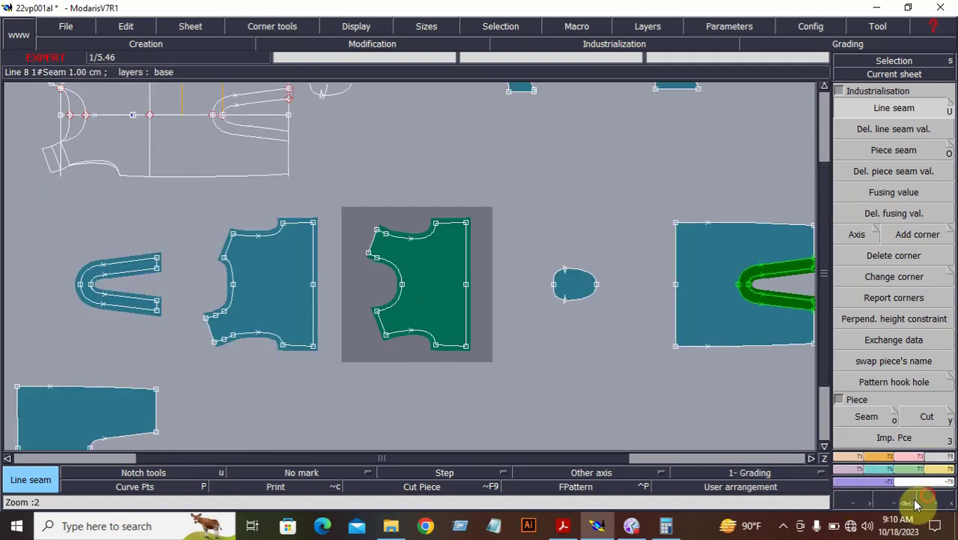
left_click_drag(165, 211, 332, 348)
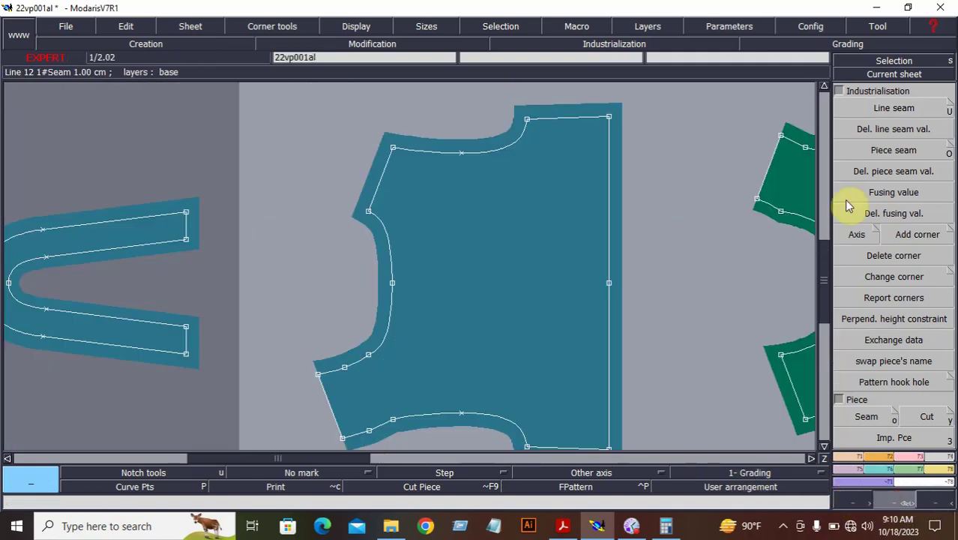
left_click(859, 108)
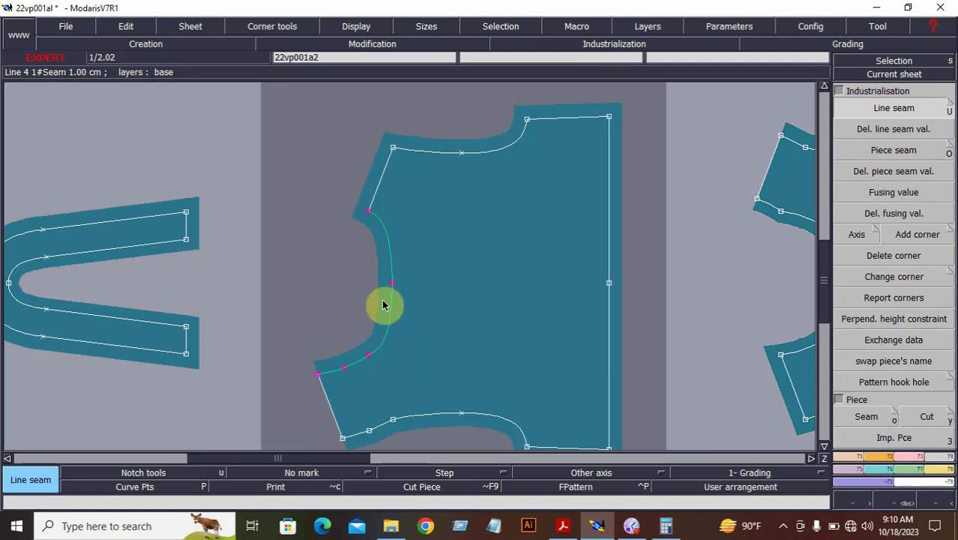
left_click(394, 308)
key("Down")
key("Return")
key("Return")
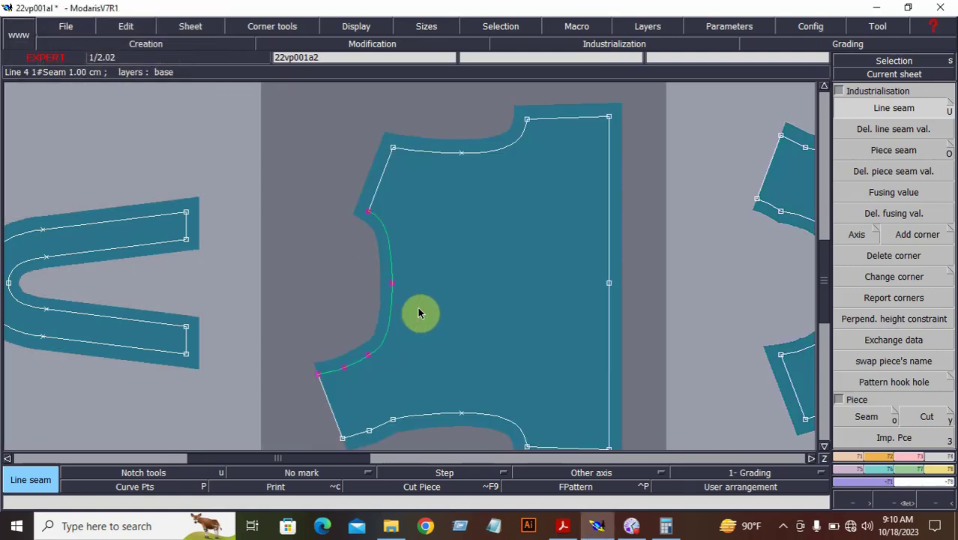
left_click(432, 302)
key("j")
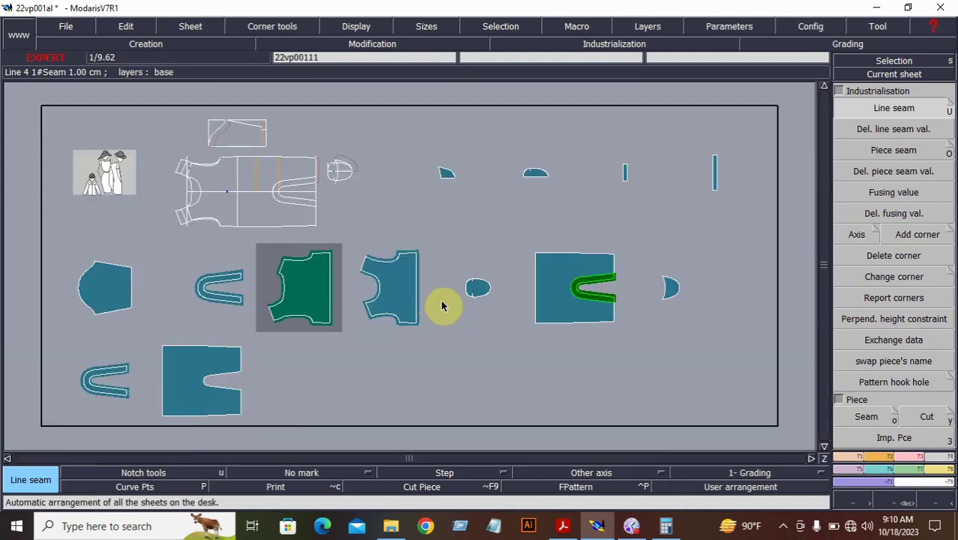
- Add a 0.8 cm seam allowance all around the oval sole piece
key("Return")
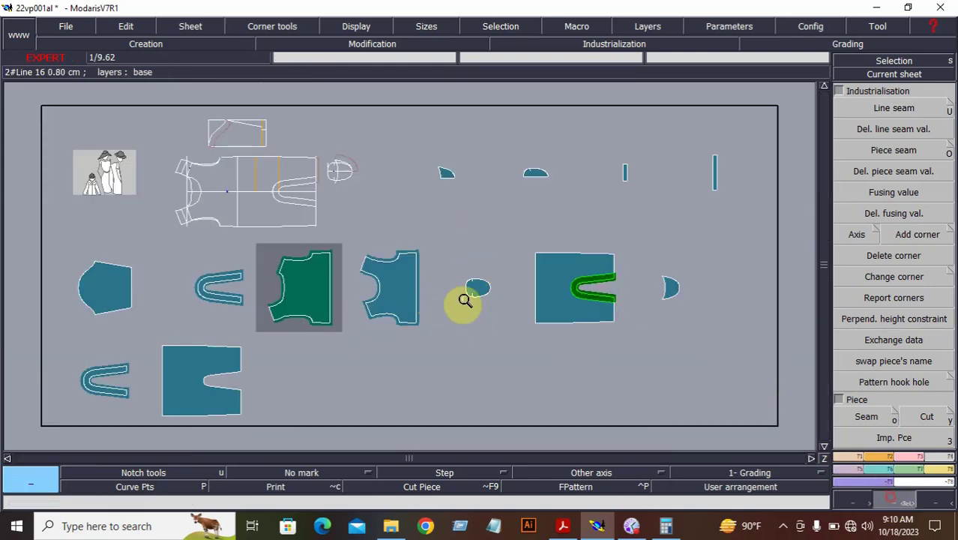
left_click_drag(423, 259, 496, 321)
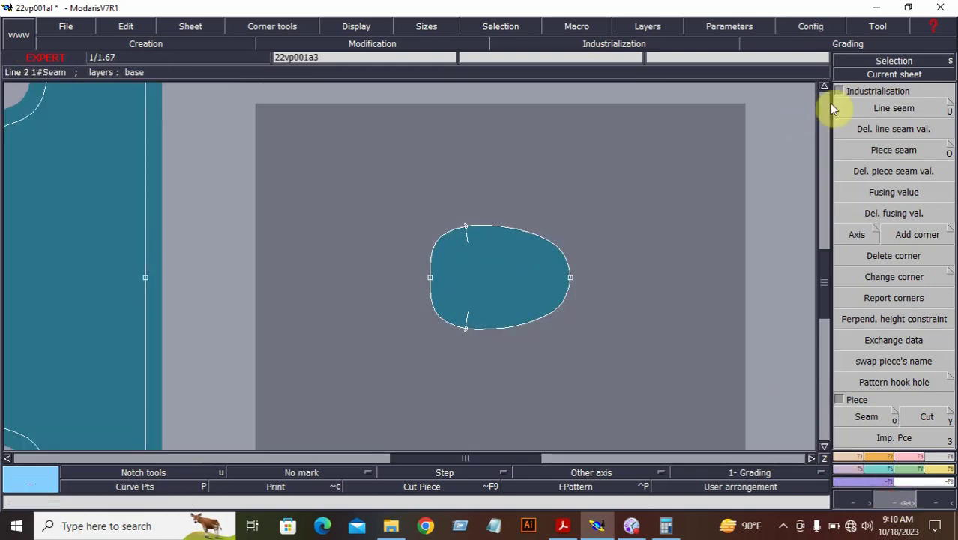
left_click(866, 106)
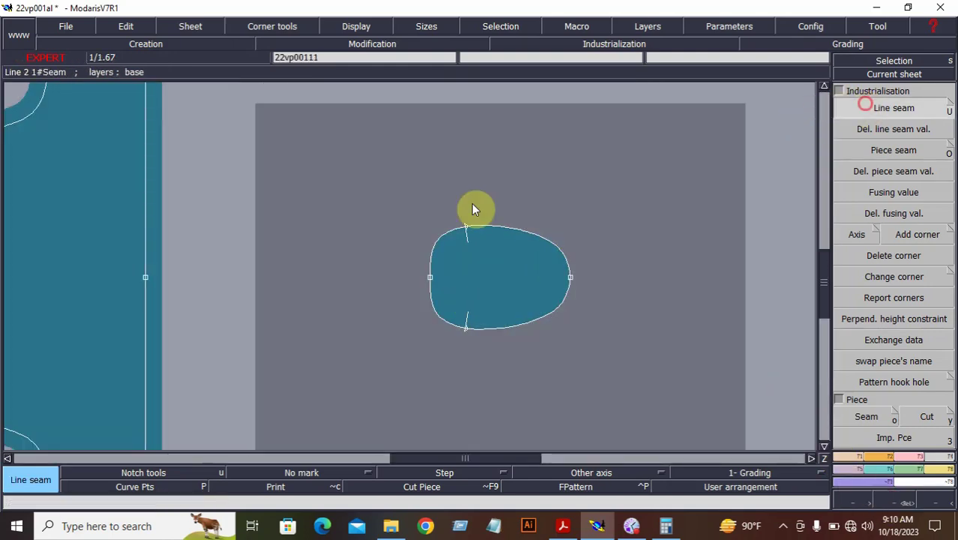
left_click(573, 262)
left_click(555, 237)
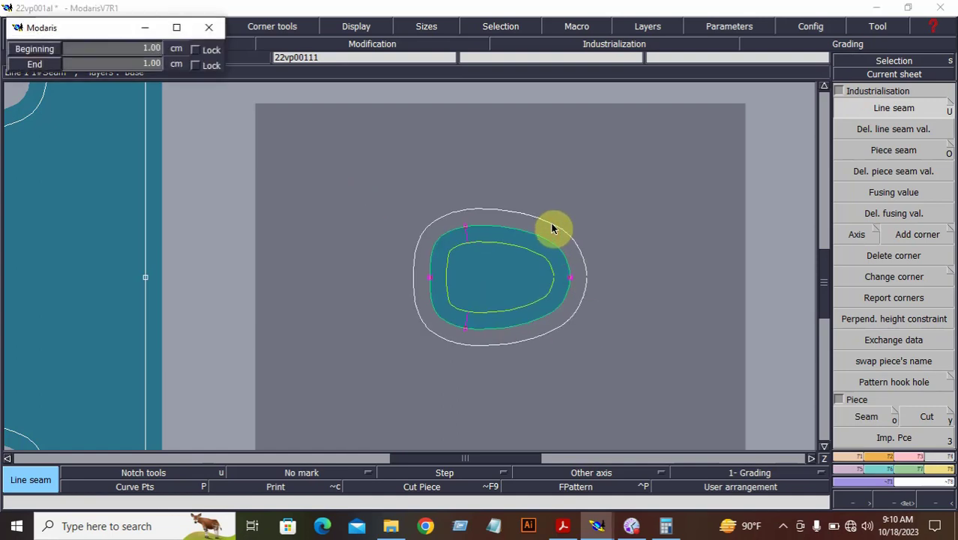
type("0.8")
key("Return")
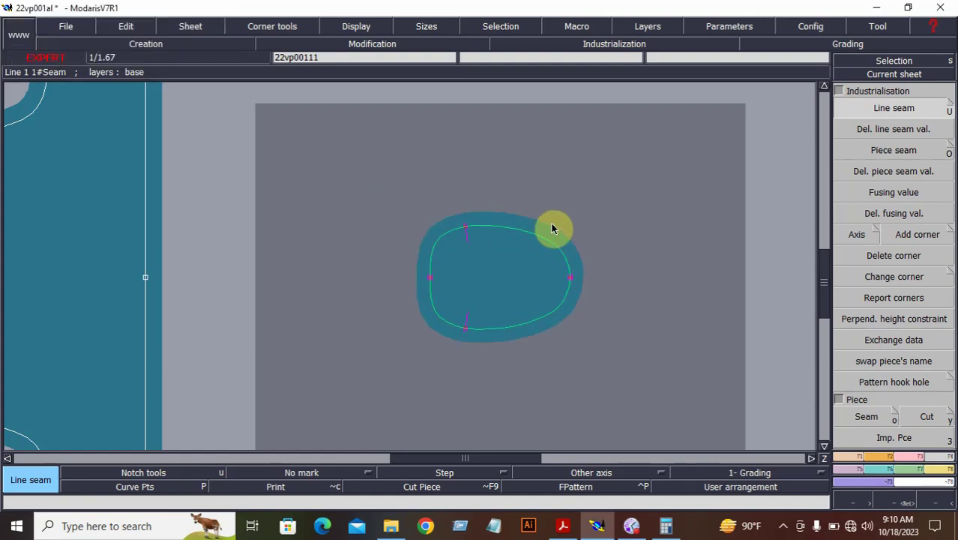
- Add a 1 cm seam allowance all around the full leg piece that carries the married crotch placket
key("Page_Down")
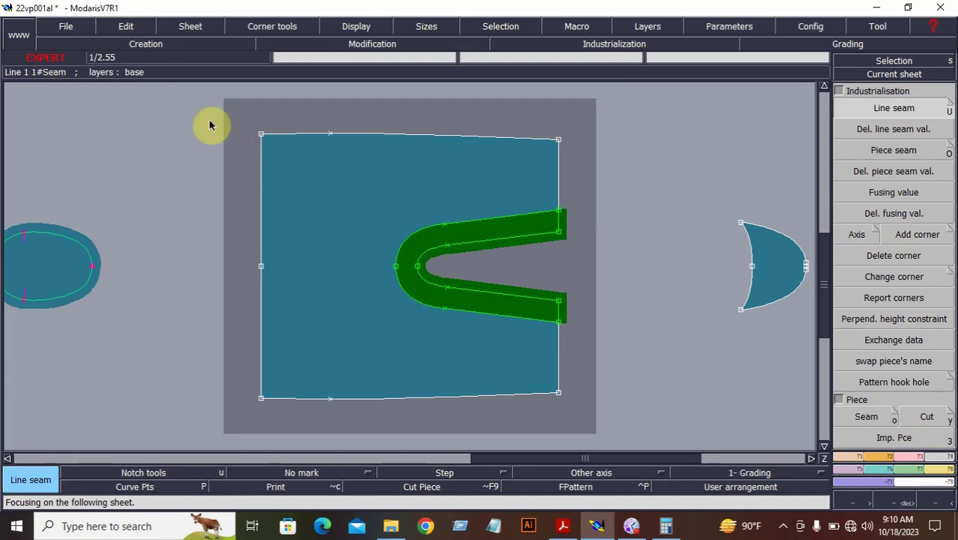
left_click(502, 133)
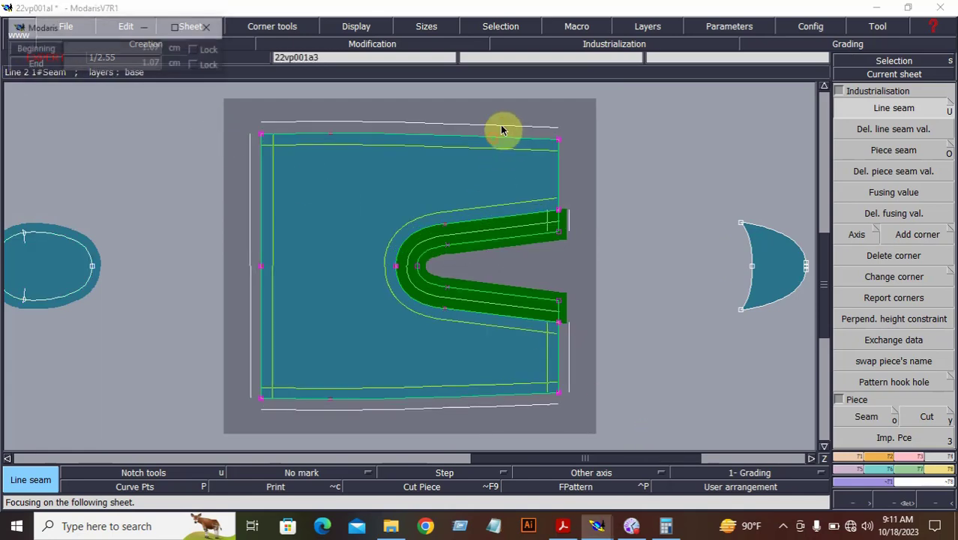
type("1")
key("Return")
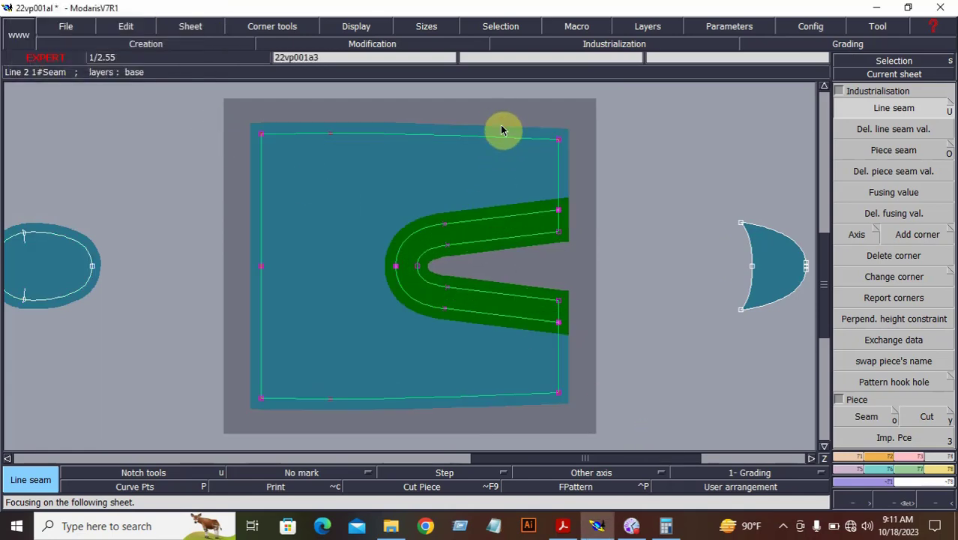
- Add an even seam allowance all around the crescent-shaped foot upper piece
left_click_drag(657, 161, 809, 344)
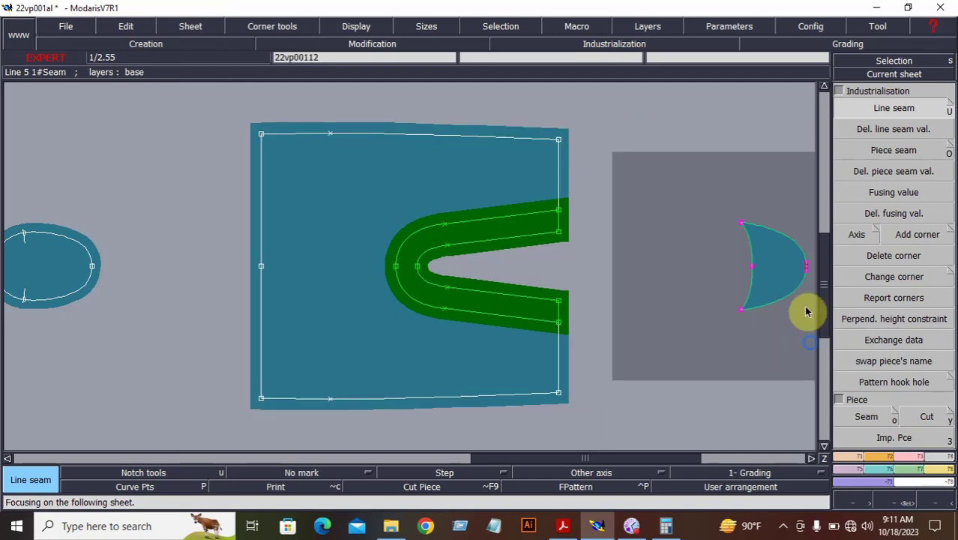
left_click(795, 229)
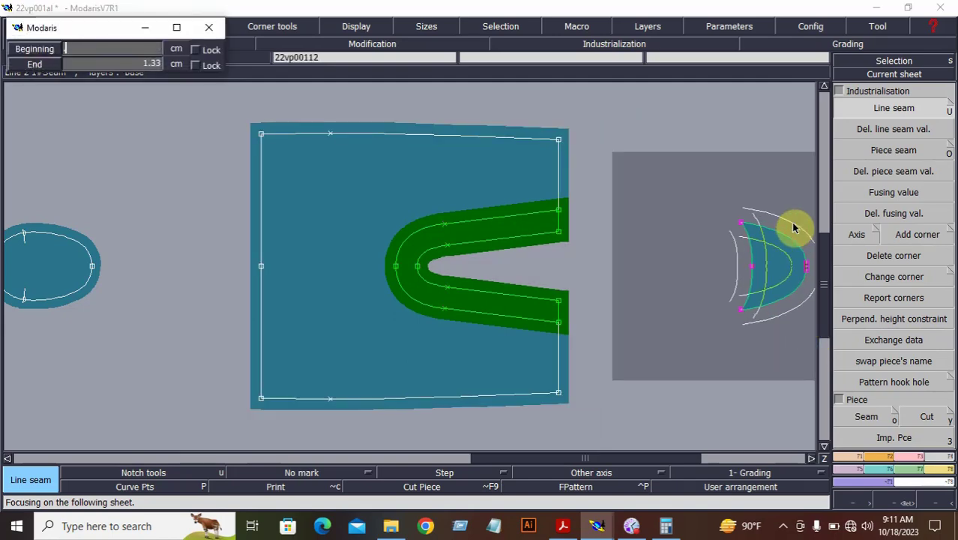
key("Return")
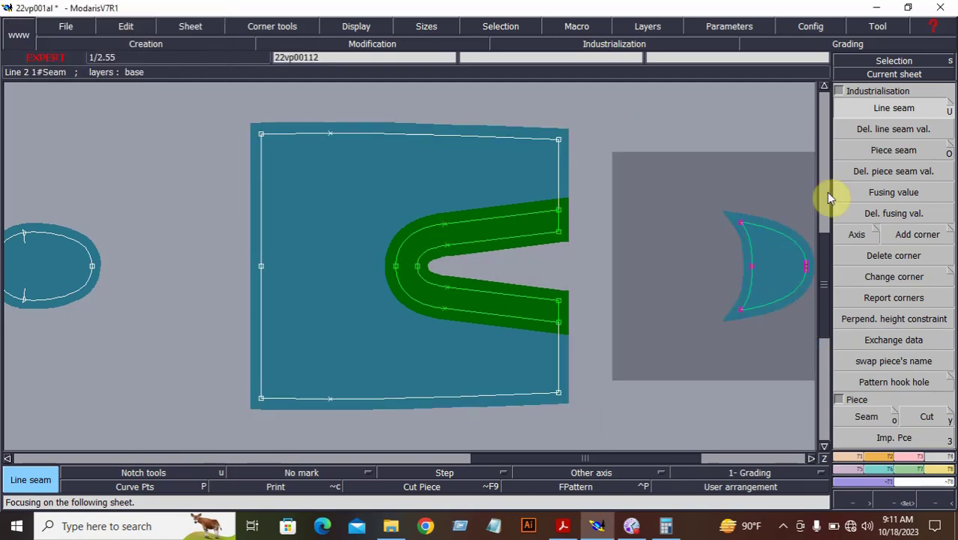
- Change the crescent foot upper's seam corners to Next symmetry at the upper tip and Previous symmetry at the lower tip
left_click(900, 490)
left_click(658, 163)
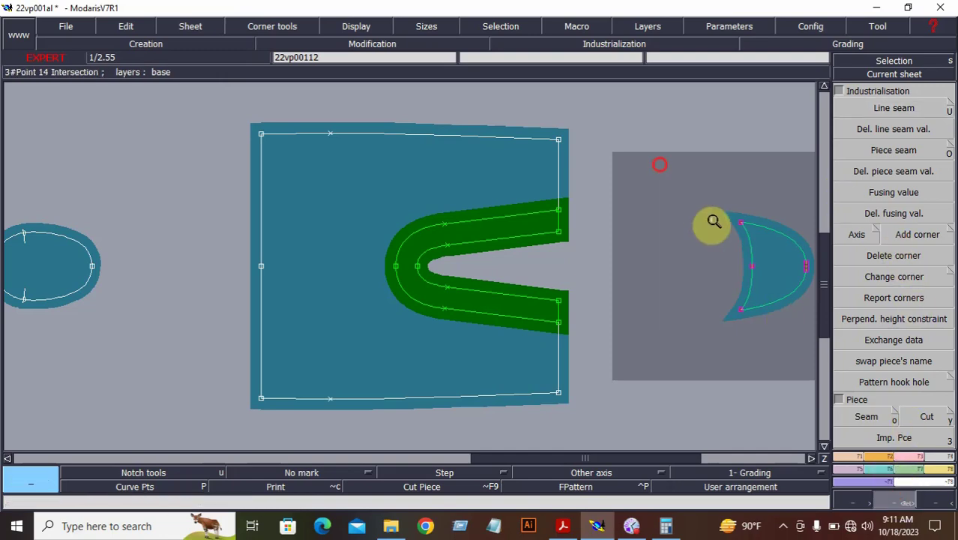
left_click(828, 345)
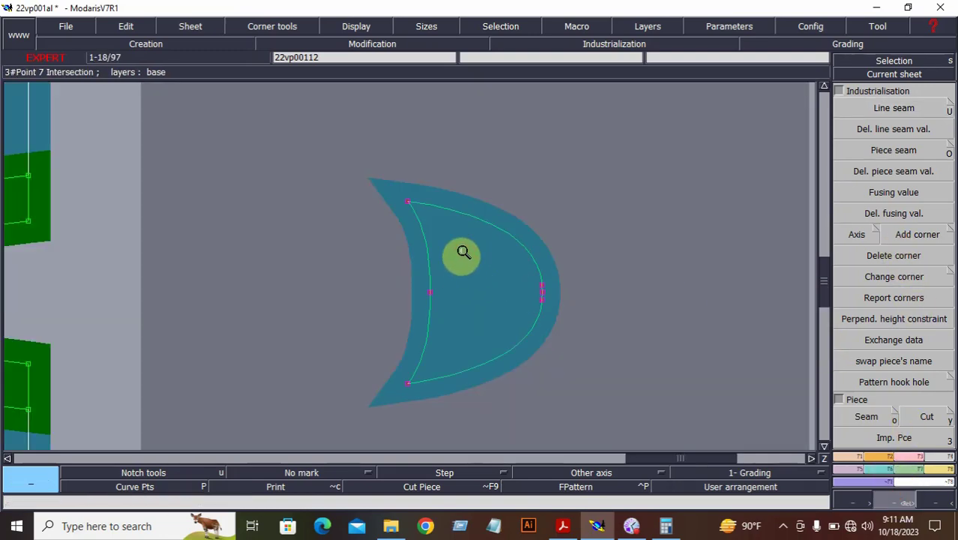
left_click(589, 256)
left_click(936, 243)
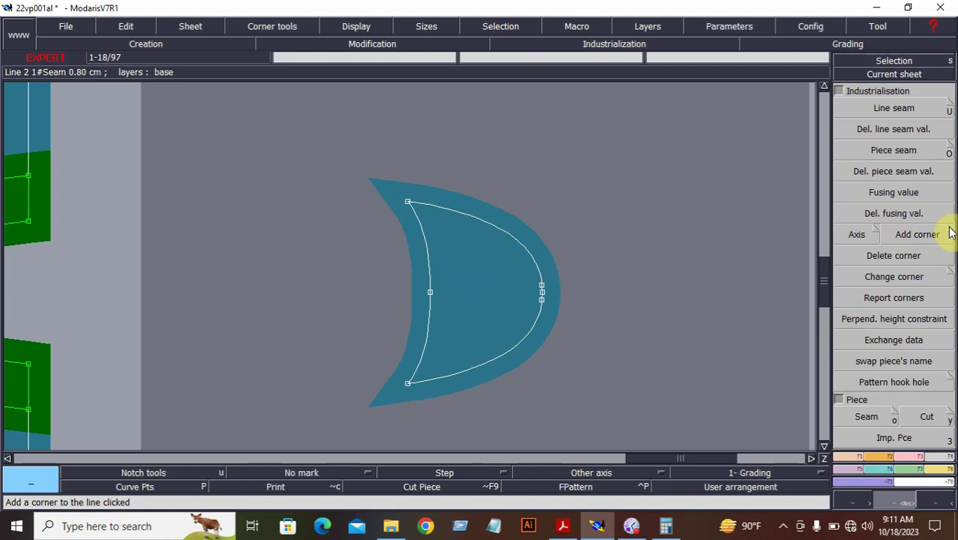
left_click(893, 276)
left_click(65, 127)
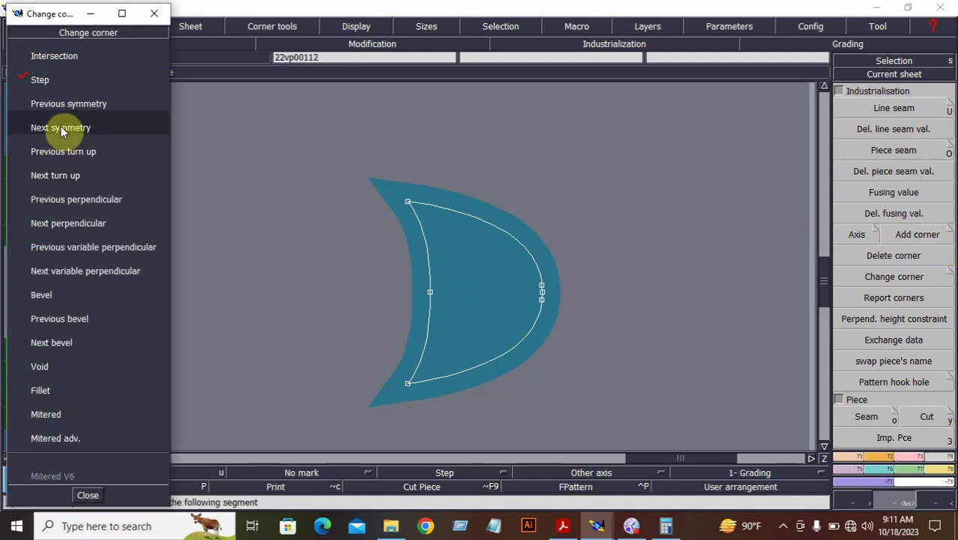
left_click(407, 201)
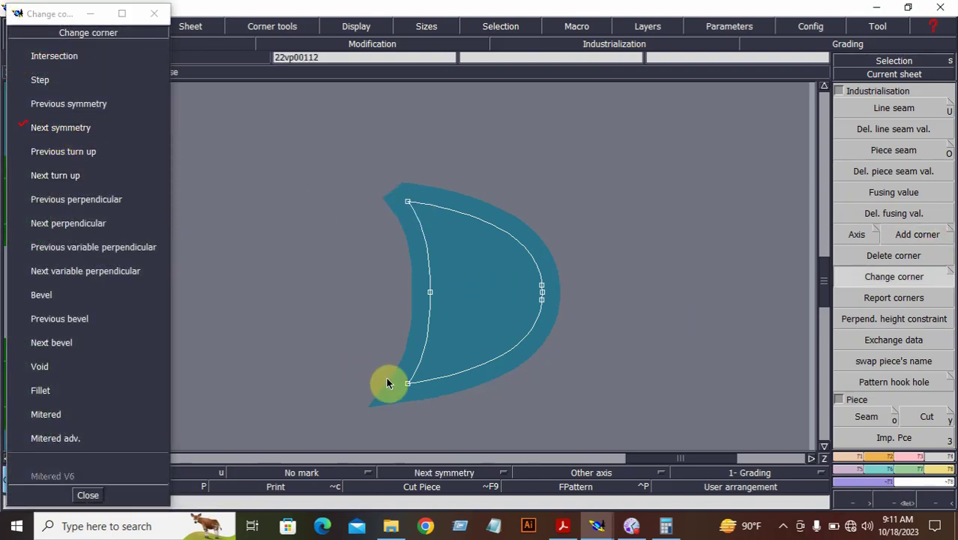
left_click(69, 103)
left_click(406, 385)
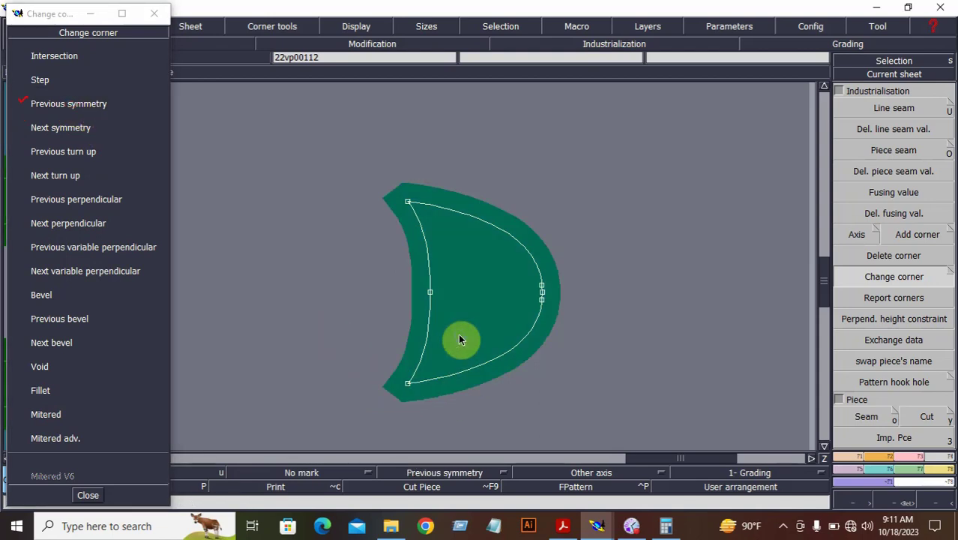
left_click(87, 496)
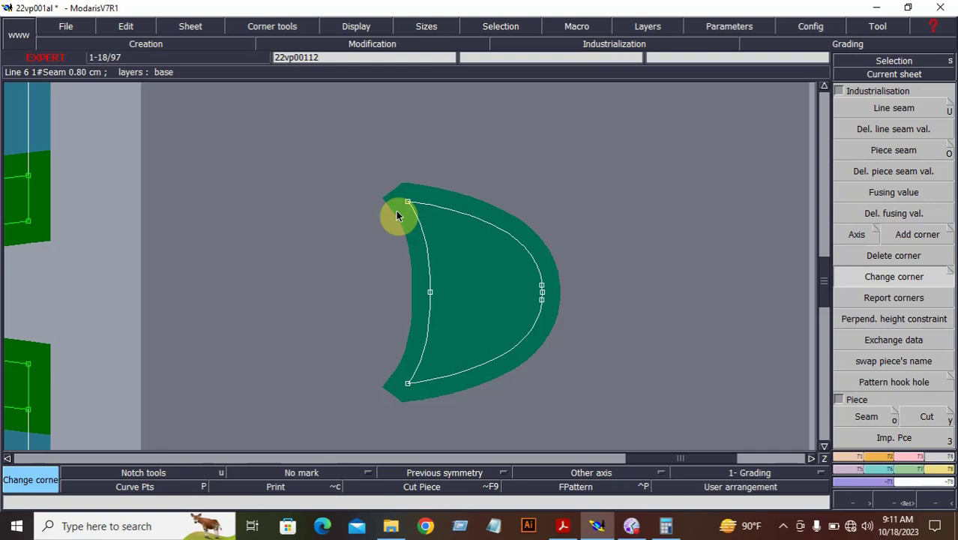
- Rearrange the sheets and add a 1 cm seam allowance all around the leg piece without the crotch placket
key("j")
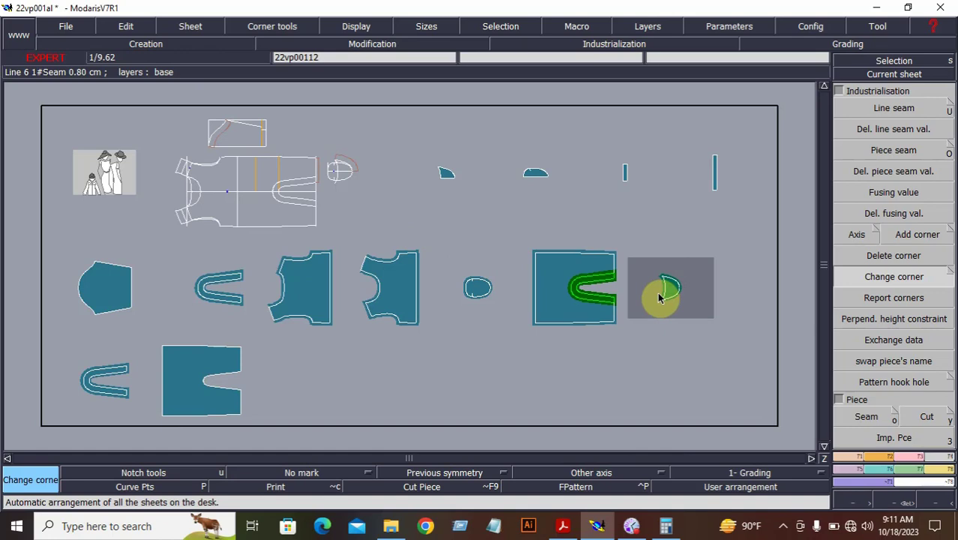
left_click(659, 298)
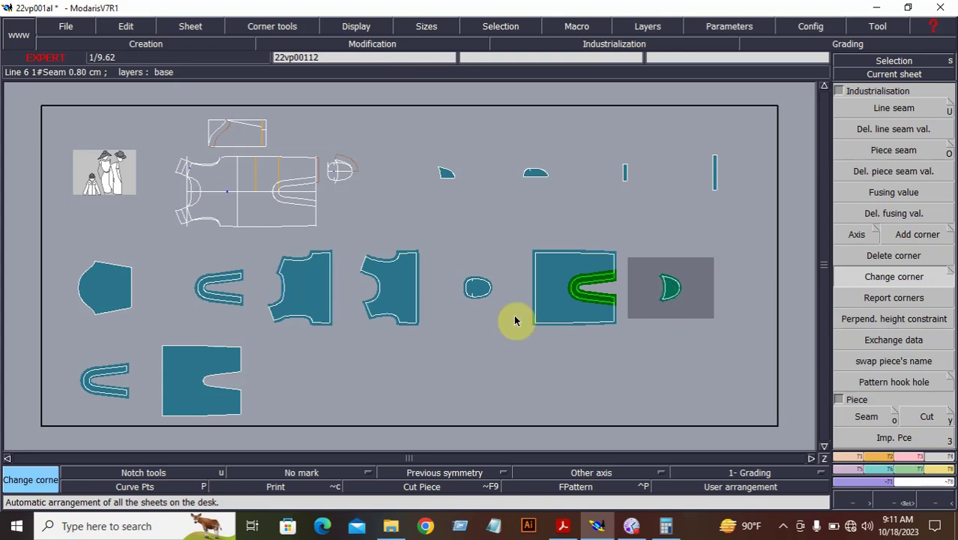
left_click(940, 503)
left_click(902, 503)
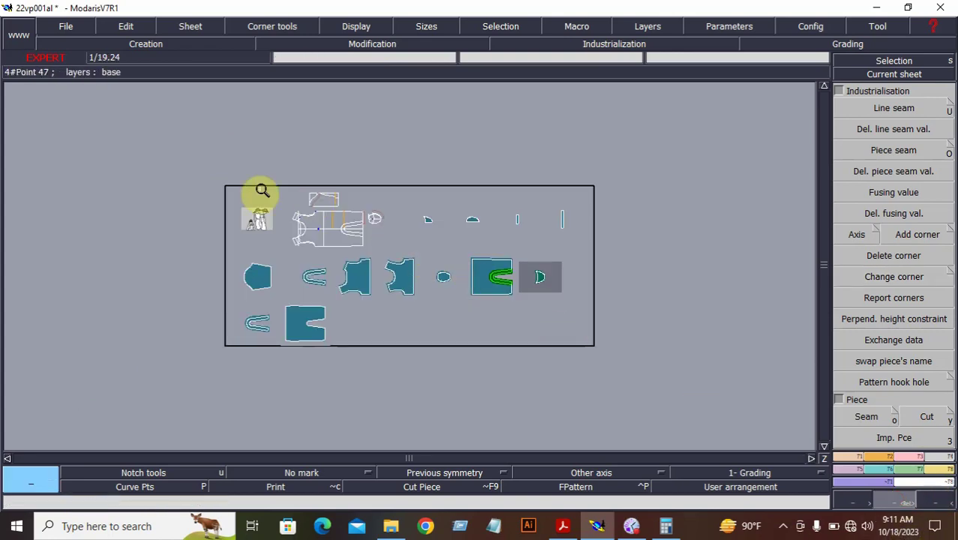
left_click_drag(198, 173, 635, 332)
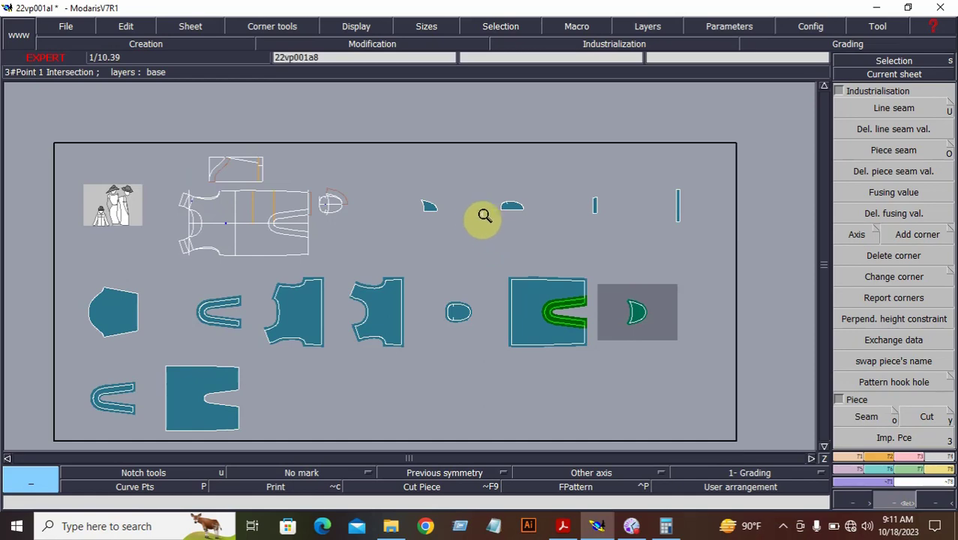
left_click_drag(53, 278, 311, 470)
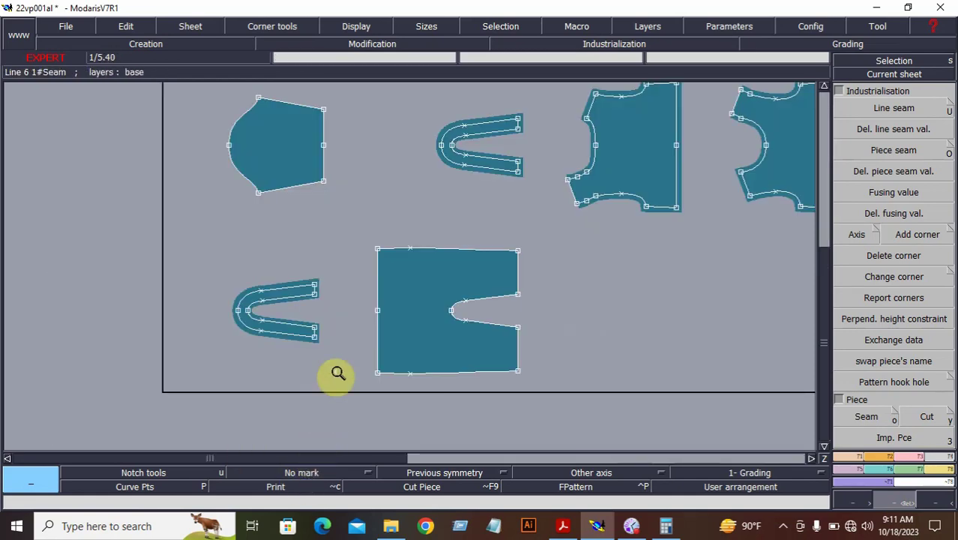
left_click(900, 110)
left_click(348, 212)
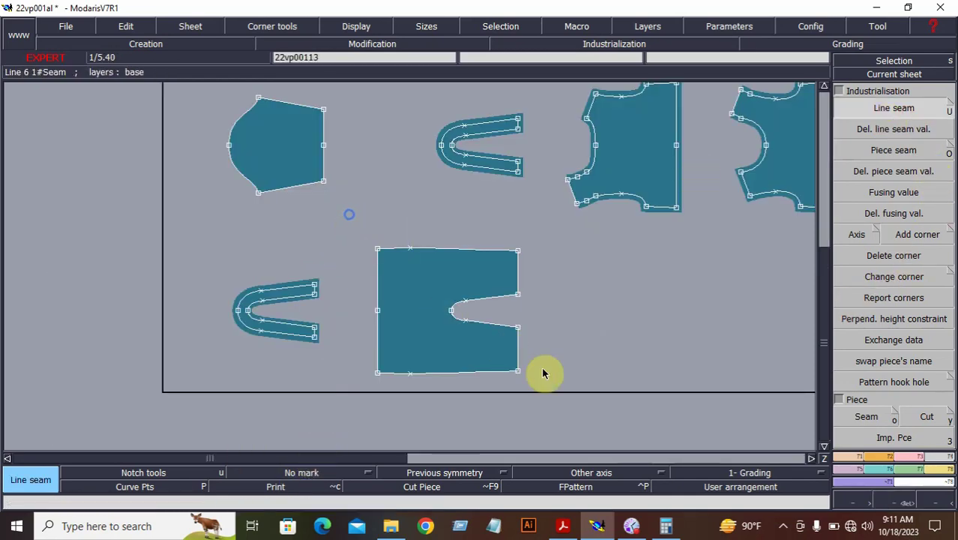
left_click(572, 389)
left_click(492, 249)
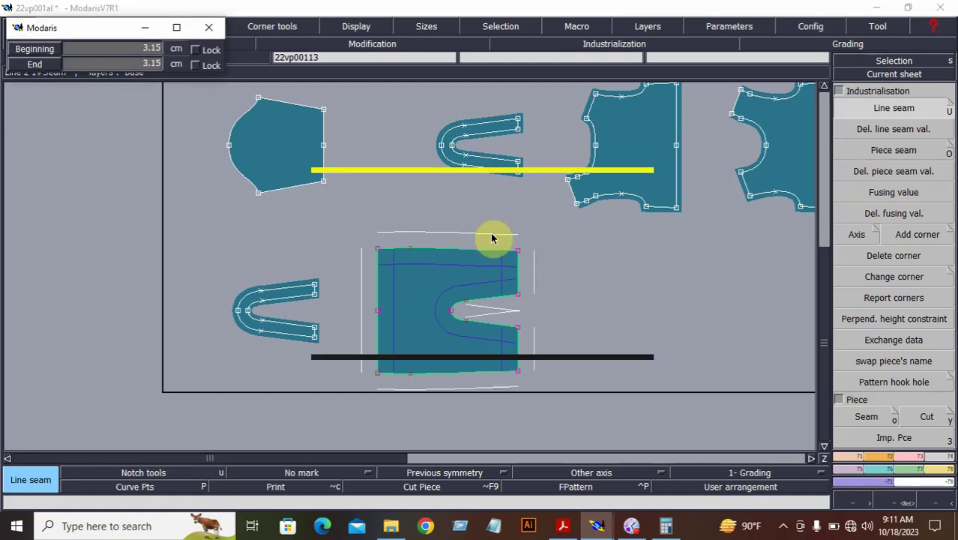
type("1")
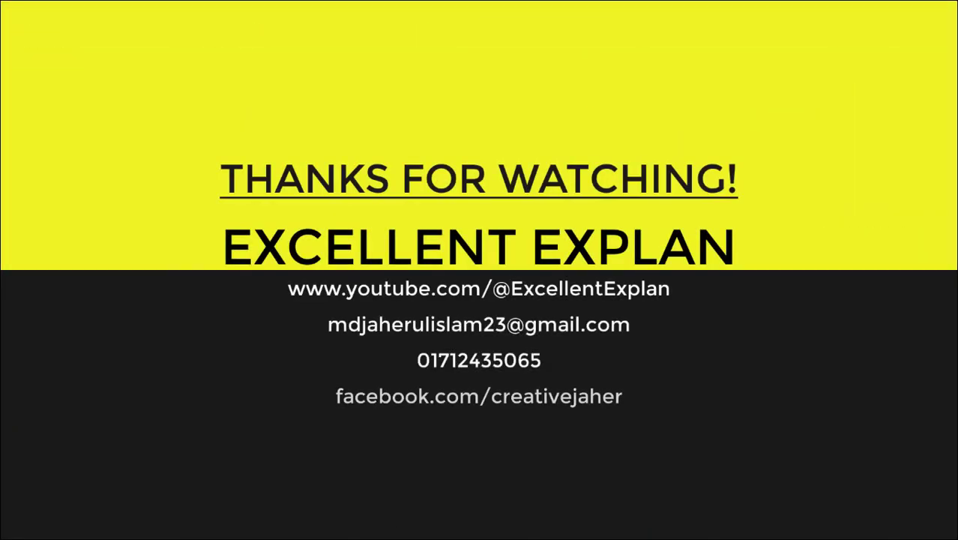